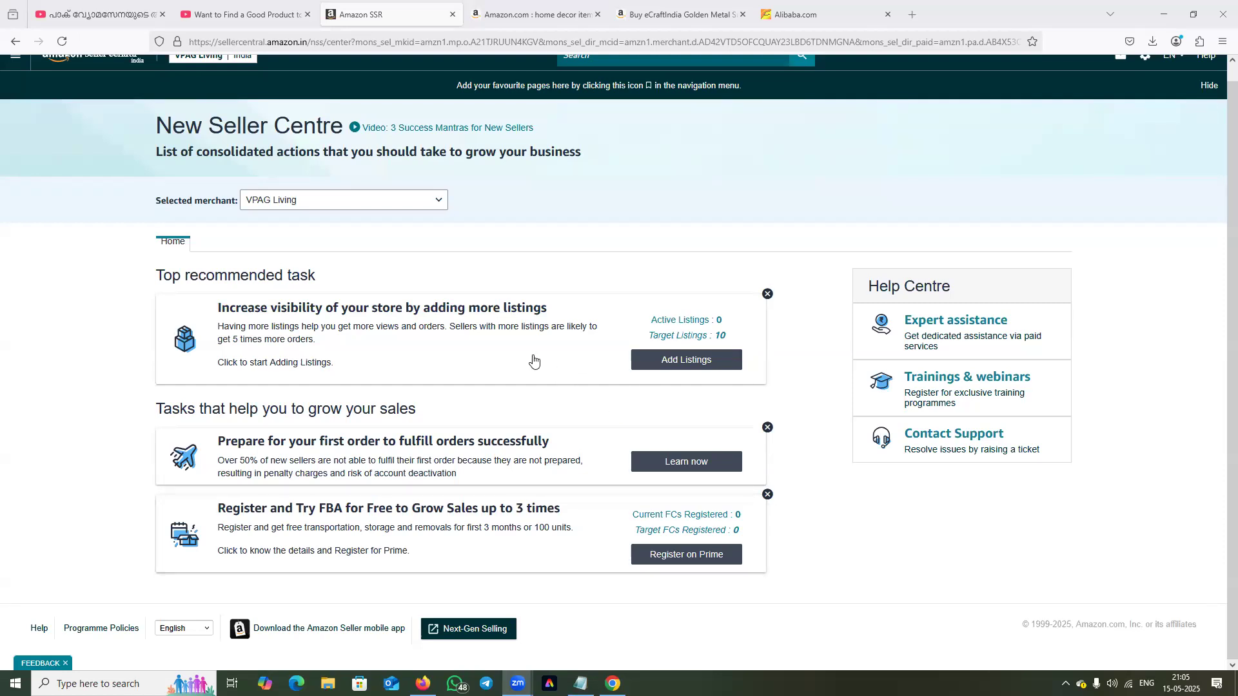
- Open the task for adding more listings and go to the page for adding or creating listings
{"action": "scroll", "coordinate": [822, 158], "scroll_direction": "up", "scroll_amount": 1}
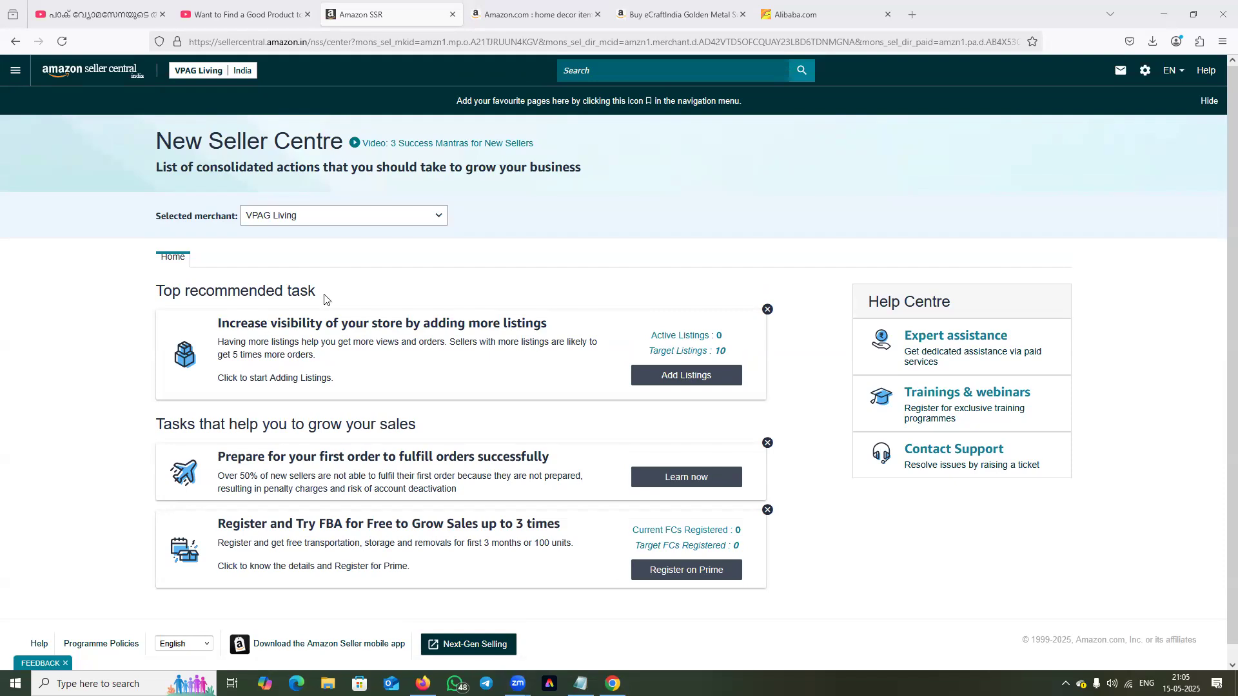
{"action": "left_click", "coordinate": [683, 378]}
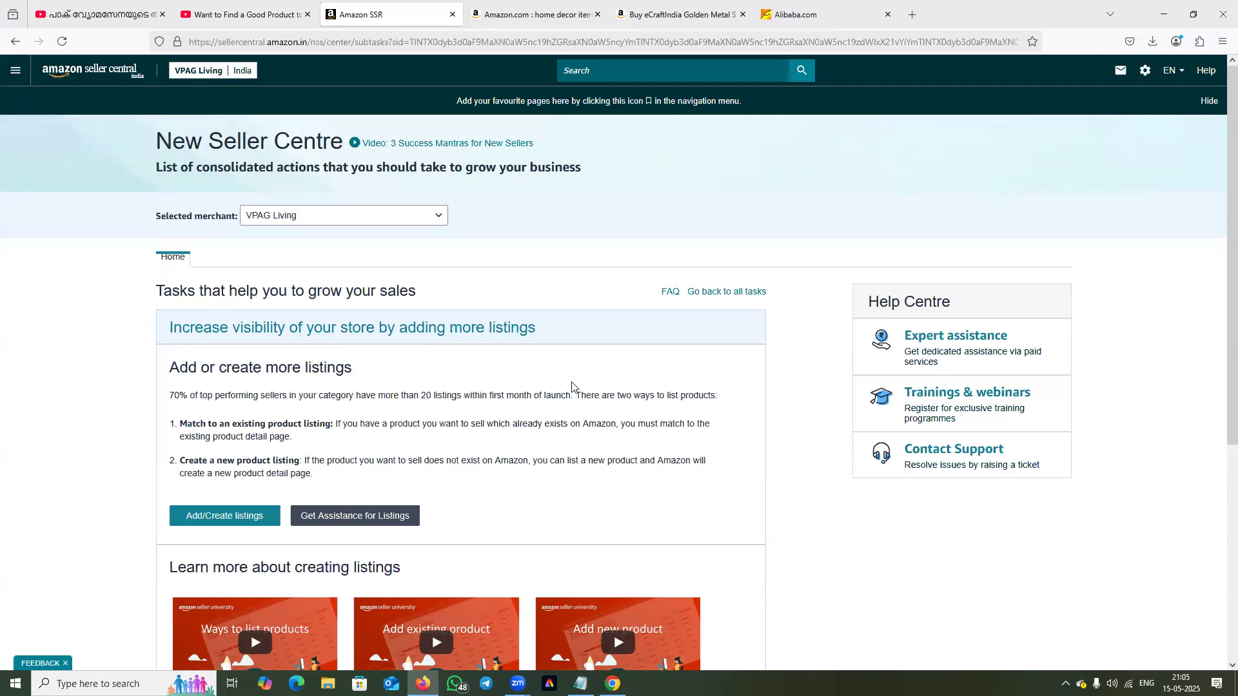
{"action": "scroll", "coordinate": [571, 385], "scroll_direction": "down", "scroll_amount": 1}
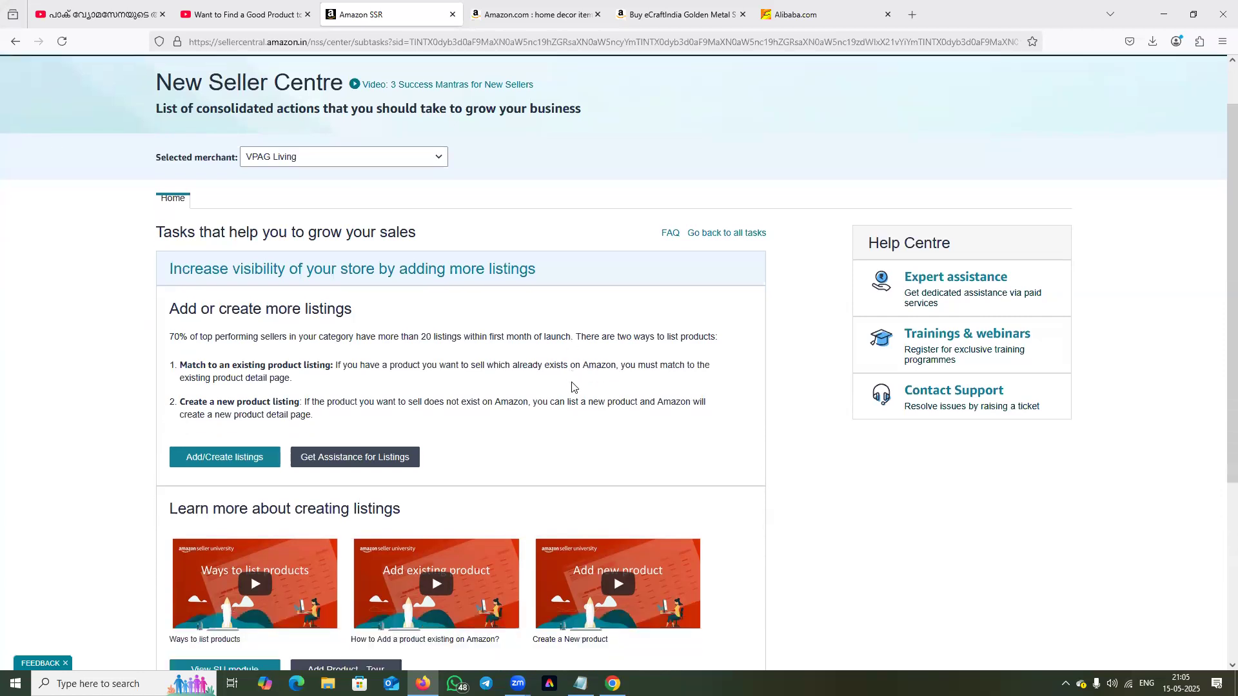
{"action": "left_click", "coordinate": [224, 455]}
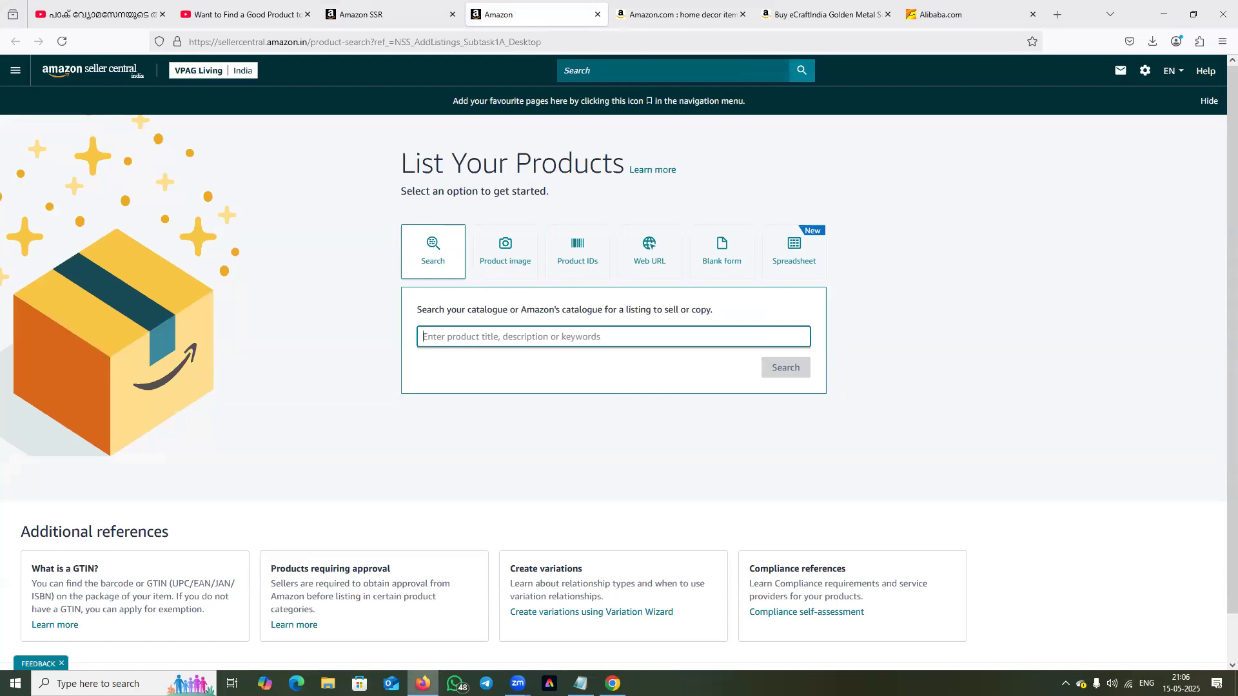
- View the title, images and price of the eCraftIndia Ganesha wall hanging on its open Amazon product page
{"action": "mouse_move", "coordinate": [423, 683]}
{"action": "mouse_move", "coordinate": [721, 18]}
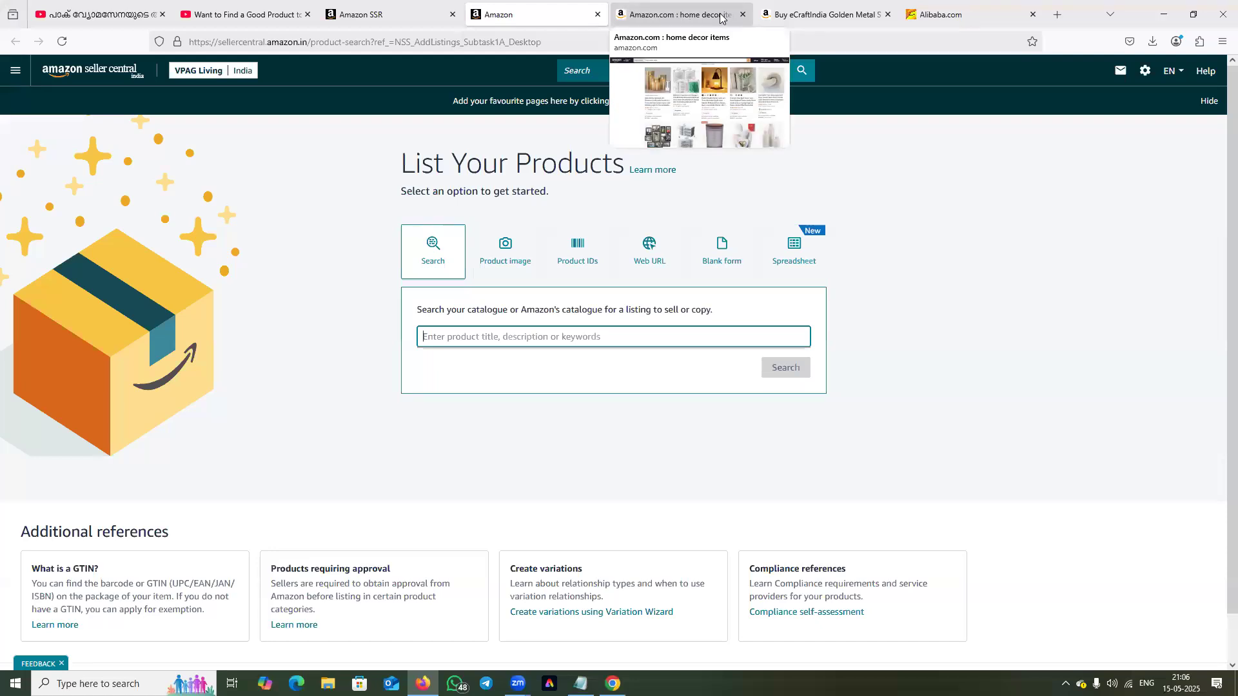
{"action": "left_click", "coordinate": [797, 19]}
{"action": "scroll", "coordinate": [744, 170], "scroll_direction": "up", "scroll_amount": 5}
{"action": "scroll", "coordinate": [742, 181], "scroll_direction": "up", "scroll_amount": 10}
{"action": "scroll", "coordinate": [742, 178], "scroll_direction": "up", "scroll_amount": 15}
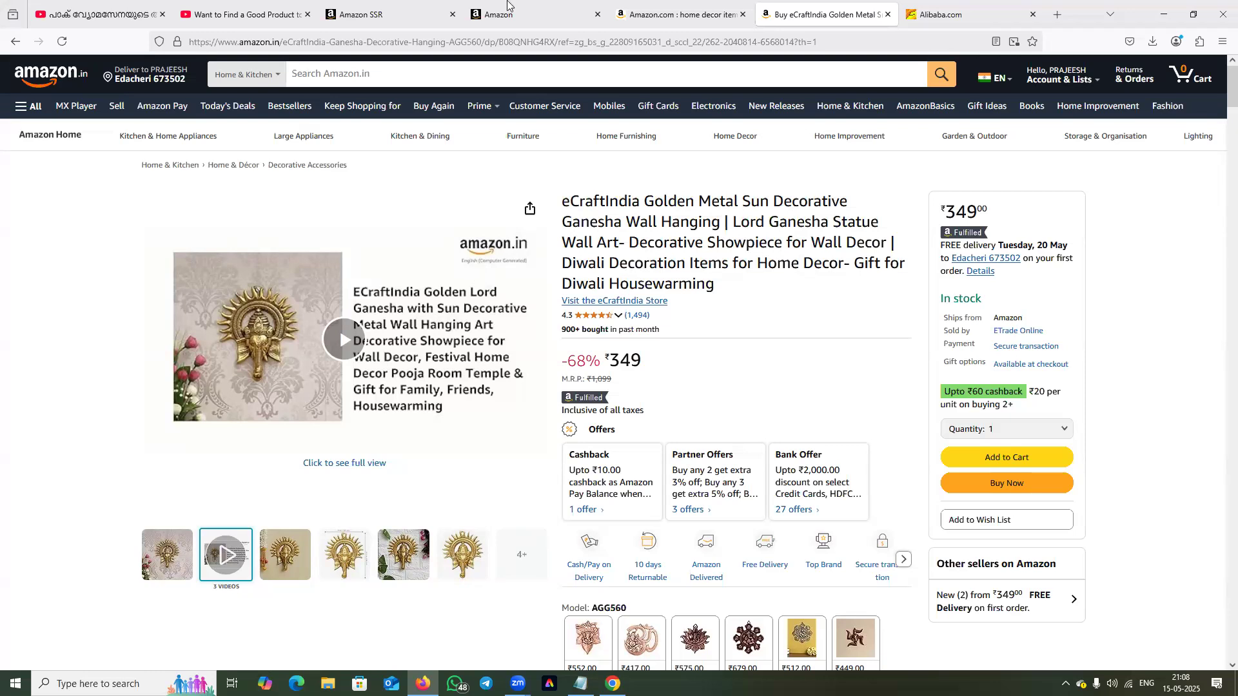
- Return to the List Your Products page and search the catalogue for the suggestion "home decoration items for living room"
{"action": "mouse_move", "coordinate": [537, 17]}
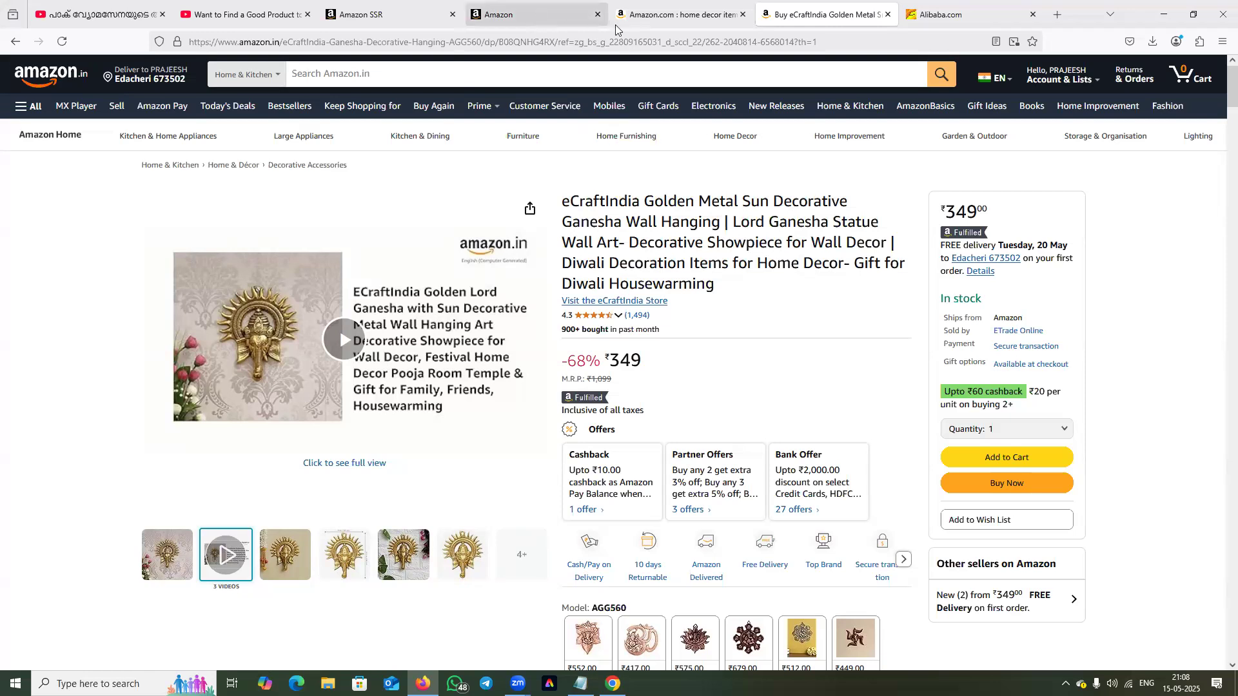
{"action": "left_click", "coordinate": [529, 25]}
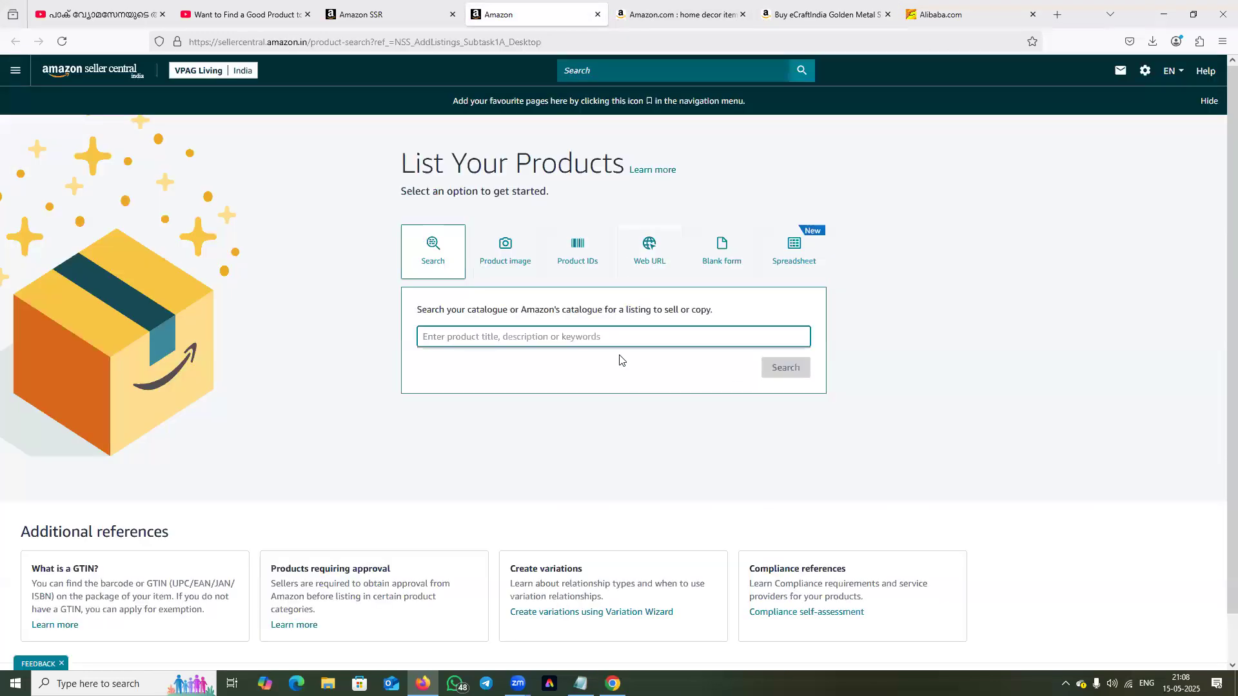
{"action": "left_click", "coordinate": [505, 343]}
{"action": "type", "text": "HOME"}
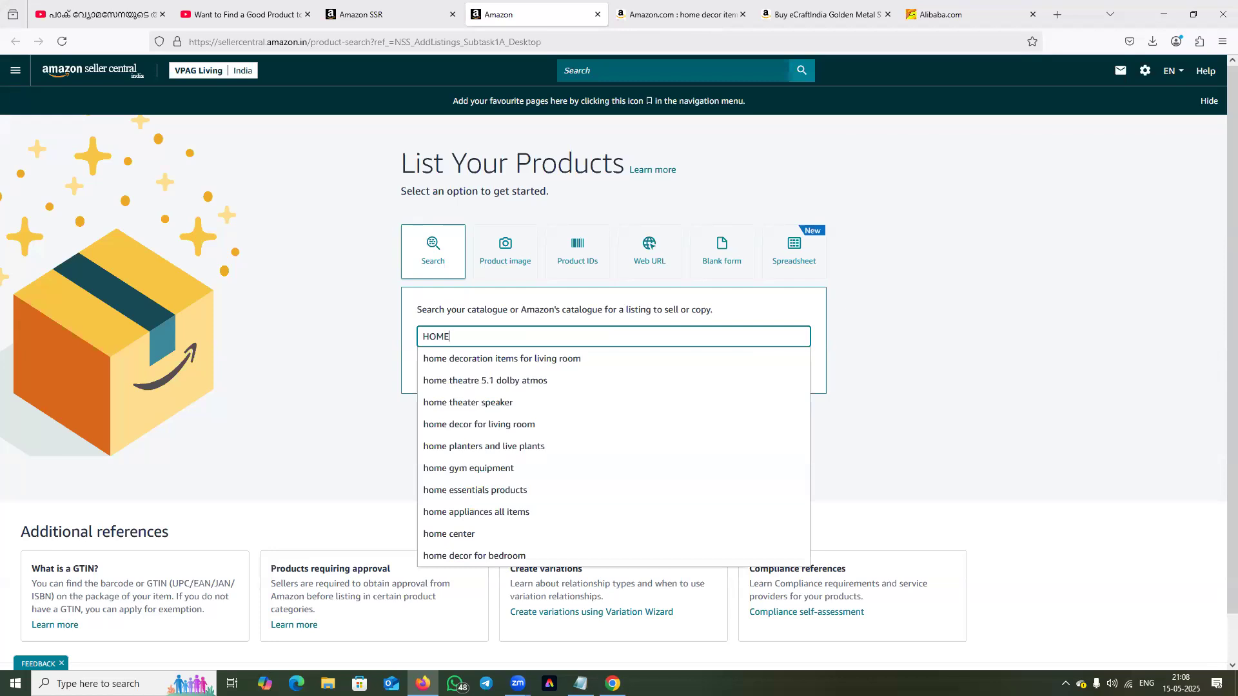
{"action": "left_click", "coordinate": [524, 358]}
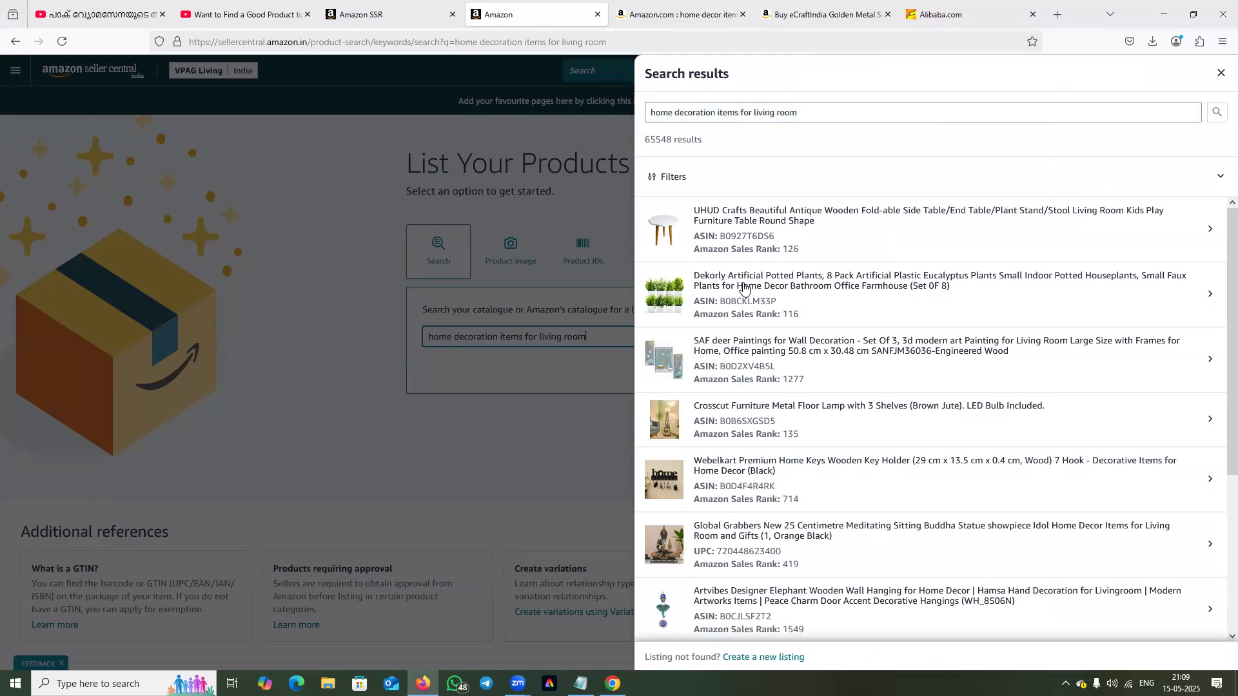
- Browse the catalogue search results and start creating a new listing instead of matching an existing product
{"action": "scroll", "coordinate": [743, 287], "scroll_direction": "down", "scroll_amount": 6}
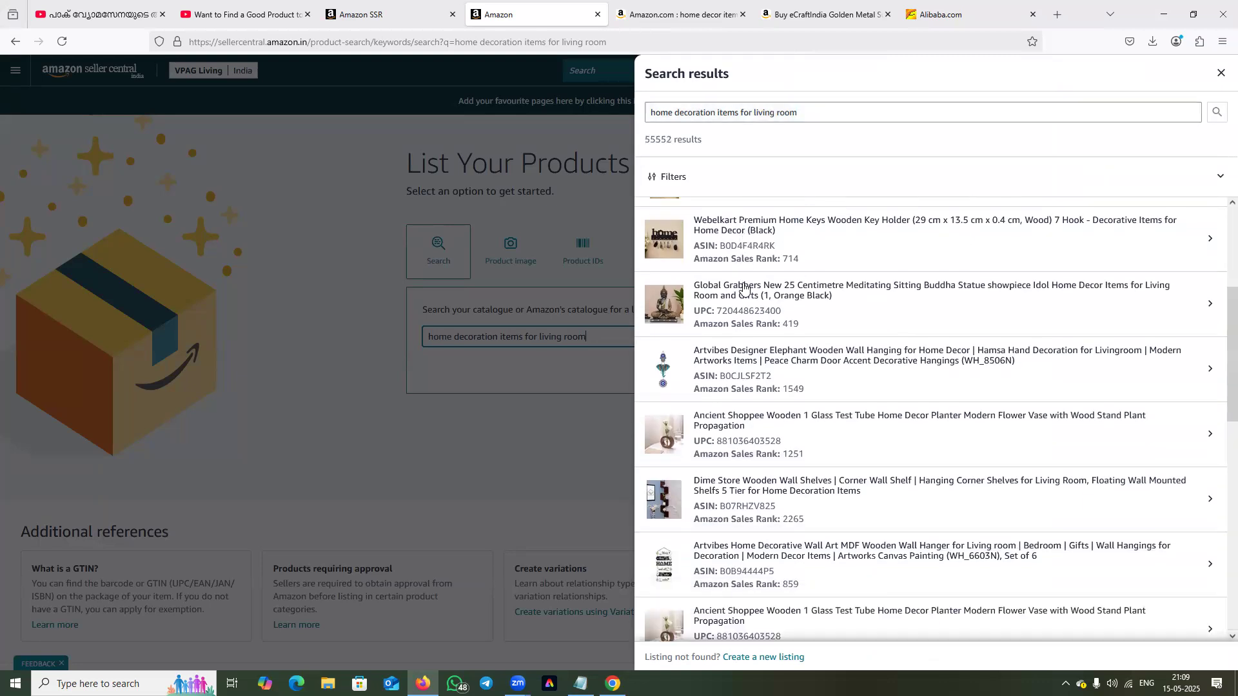
{"action": "scroll", "coordinate": [746, 295], "scroll_direction": "down", "scroll_amount": 10}
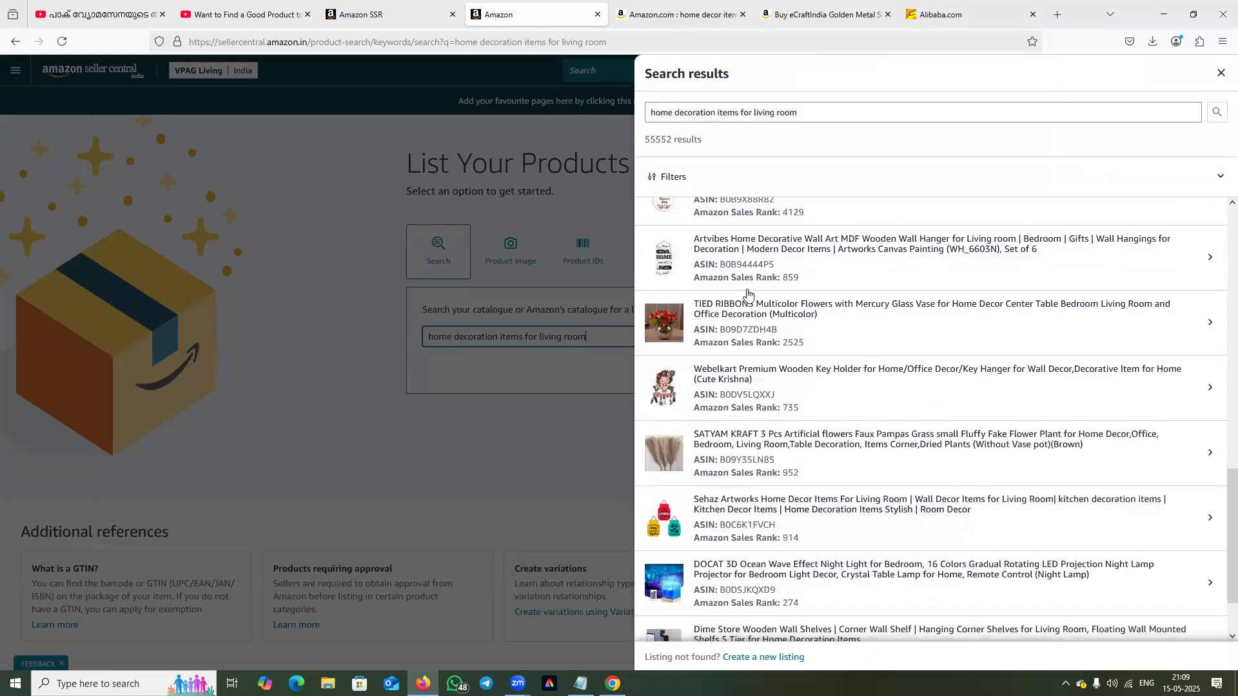
{"action": "scroll", "coordinate": [747, 295], "scroll_direction": "down", "scroll_amount": 1}
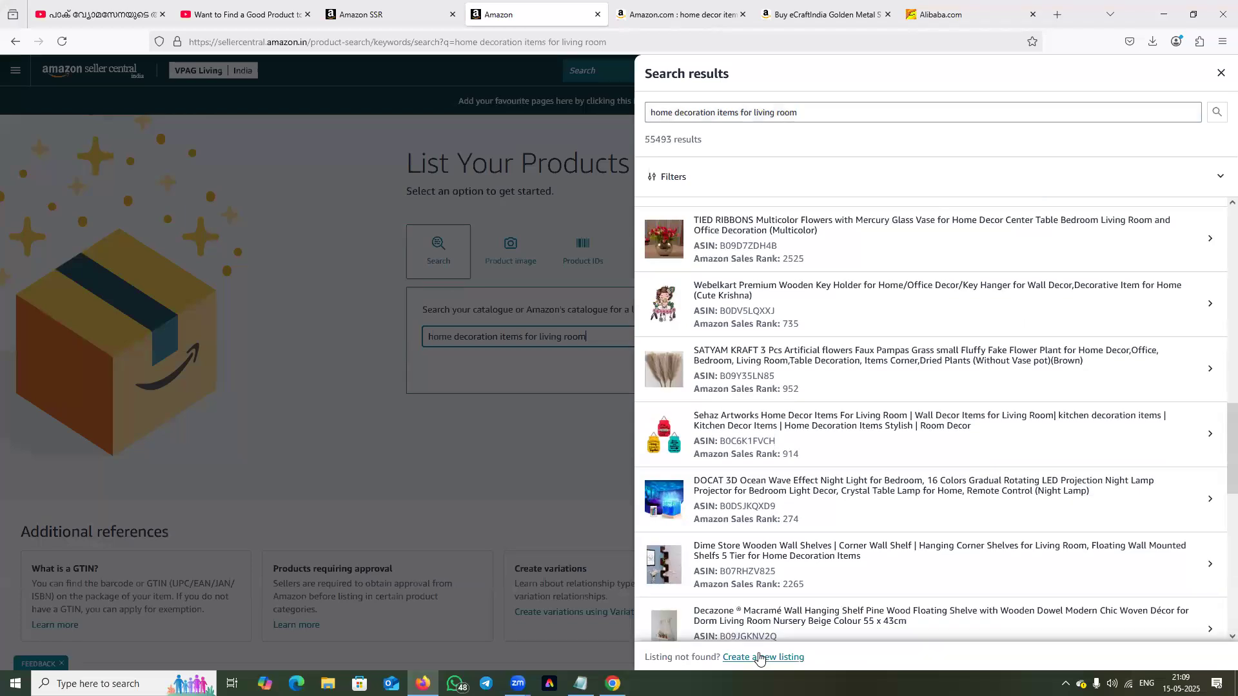
{"action": "left_click", "coordinate": [760, 658]}
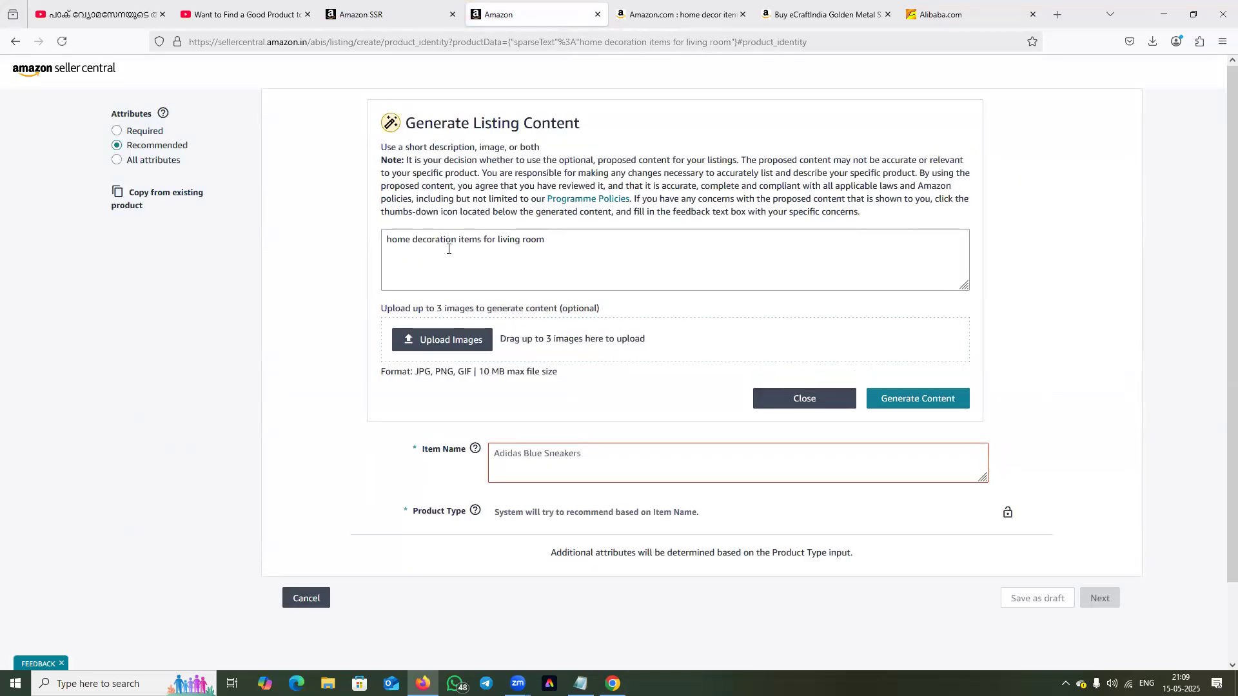
- Clear the prefilled product description in the Generate Listing Content section
{"action": "left_click", "coordinate": [576, 240]}
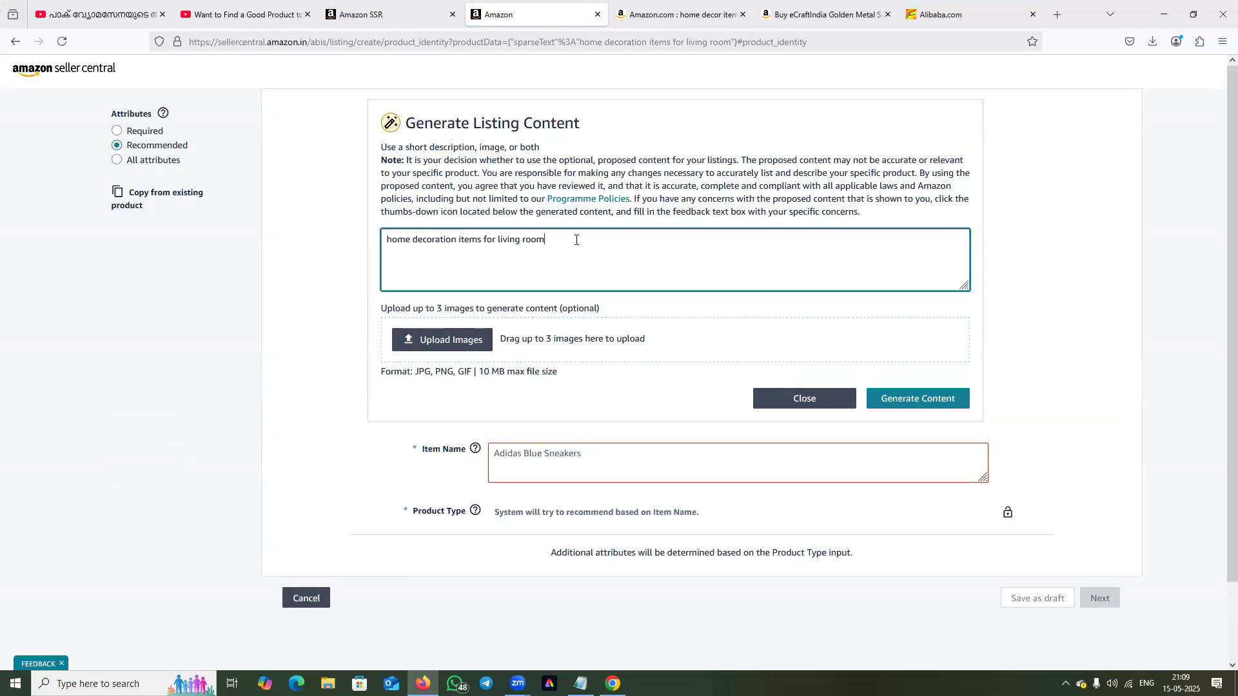
{"action": "key", "text": "BackSpace"}
{"action": "key", "text": "BackSpace"}
{"action": "key", "text": "BackSpace"}
{"action": "key", "text": "BackSpace"}
{"action": "key", "text": "BackSpace"}
{"action": "key", "text": "BackSpace"}
{"action": "key", "text": "BackSpace"}
{"action": "key", "text": "BackSpace"}
{"action": "key", "text": "BackSpace"}
{"action": "key", "text": "BackSpace"}
{"action": "key", "text": "BackSpace"}
{"action": "key", "text": "BackSpace"}
{"action": "key", "text": "BackSpace"}
{"action": "key", "text": "BackSpace"}
{"action": "key", "text": "BackSpace"}
{"action": "key", "text": "BackSpace"}
{"action": "key", "text": "BackSpace"}
{"action": "key", "text": "BackSpace"}
{"action": "key", "text": "BackSpace"}
{"action": "key", "text": "BackSpace"}
{"action": "key", "text": "BackSpace"}
{"action": "key", "text": "BackSpace"}
{"action": "key", "text": "BackSpace"}
{"action": "key", "text": "BackSpace"}
{"action": "key", "text": "BackSpace"}
{"action": "key", "text": "BackSpace"}
{"action": "key", "text": "BackSpace"}
{"action": "key", "text": "BackSpace"}
{"action": "key", "text": "BackSpace"}
{"action": "key", "text": "BackSpace"}
{"action": "key", "text": "BackSpace"}
{"action": "key", "text": "BackSpace"}
{"action": "key", "text": "BackSpace"}
{"action": "key", "text": "BackSpace"}
{"action": "key", "text": "BackSpace"}
{"action": "key", "text": "BackSpace"}
{"action": "key", "text": "BackSpace"}
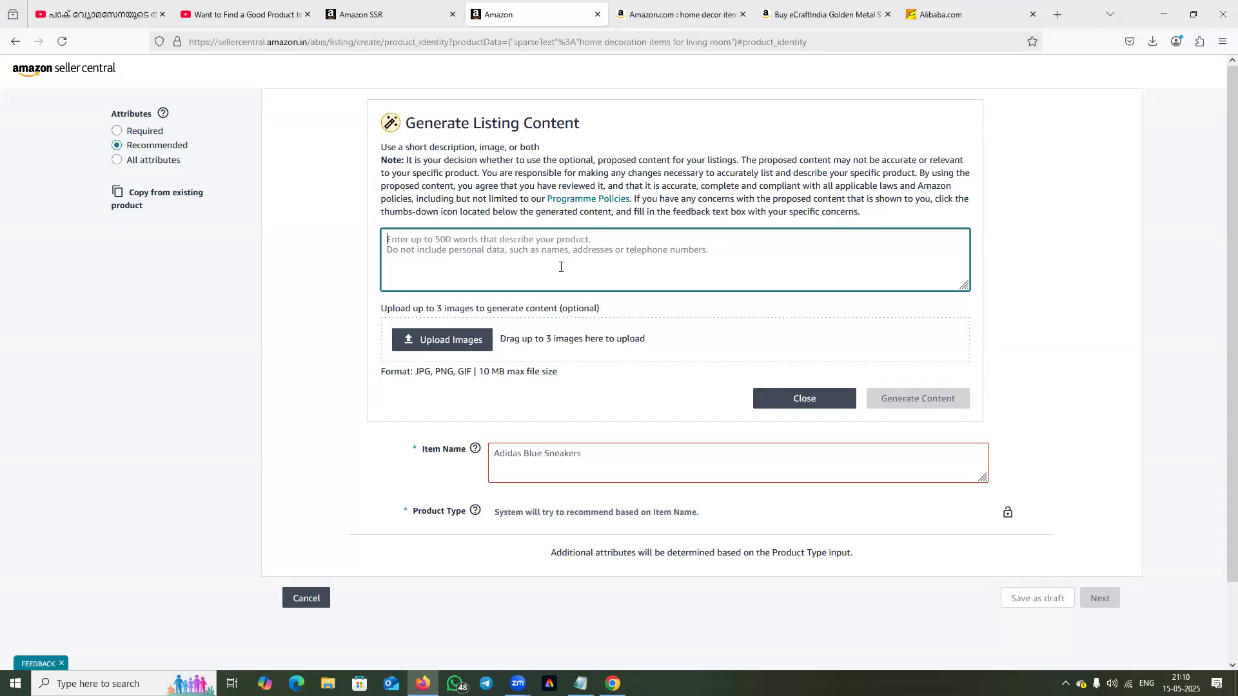
- Copy "Lord Ganesha Statue Wall Art- Decorative Showpiece for Wall Decor" from the title on the eCraftIndia product page
{"action": "left_click", "coordinate": [559, 456]}
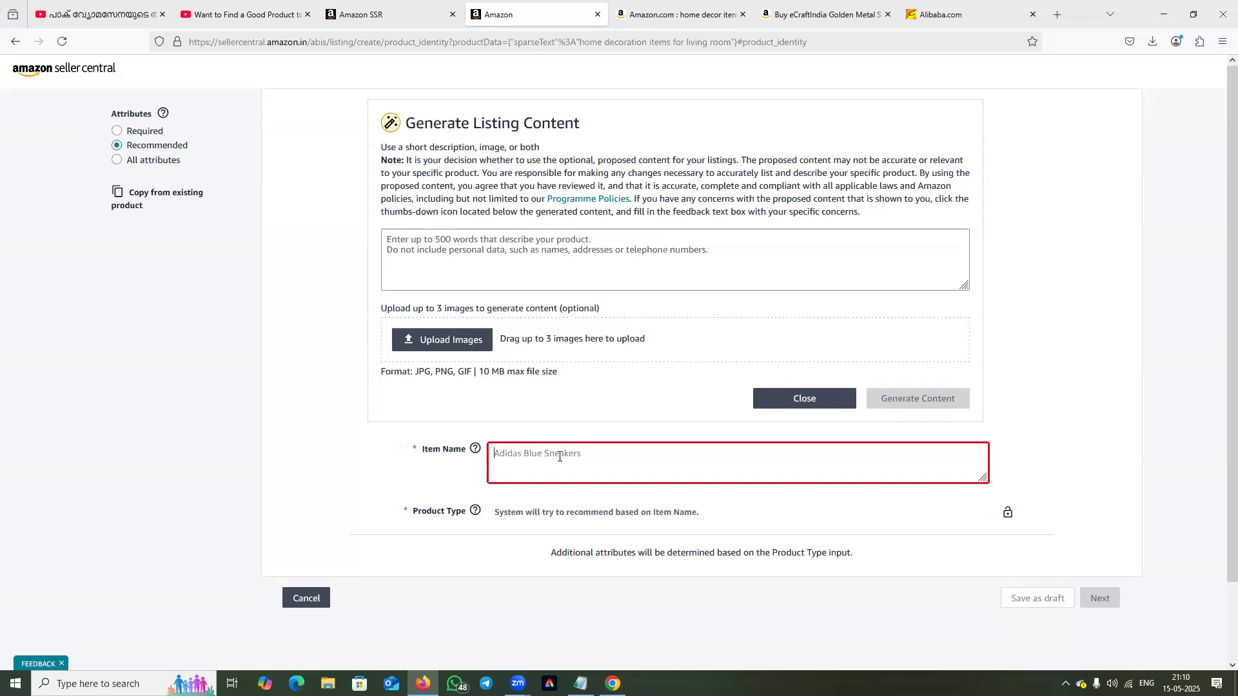
{"action": "left_click", "coordinate": [709, 14]}
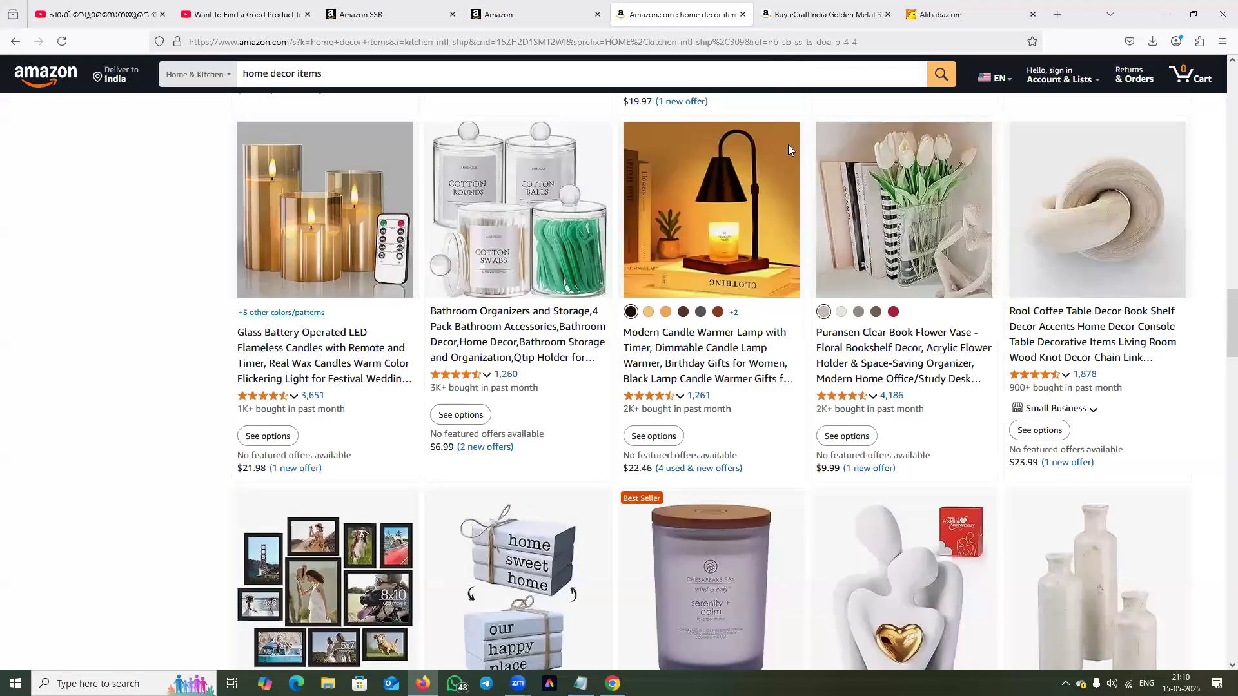
{"action": "left_click", "coordinate": [821, 23]}
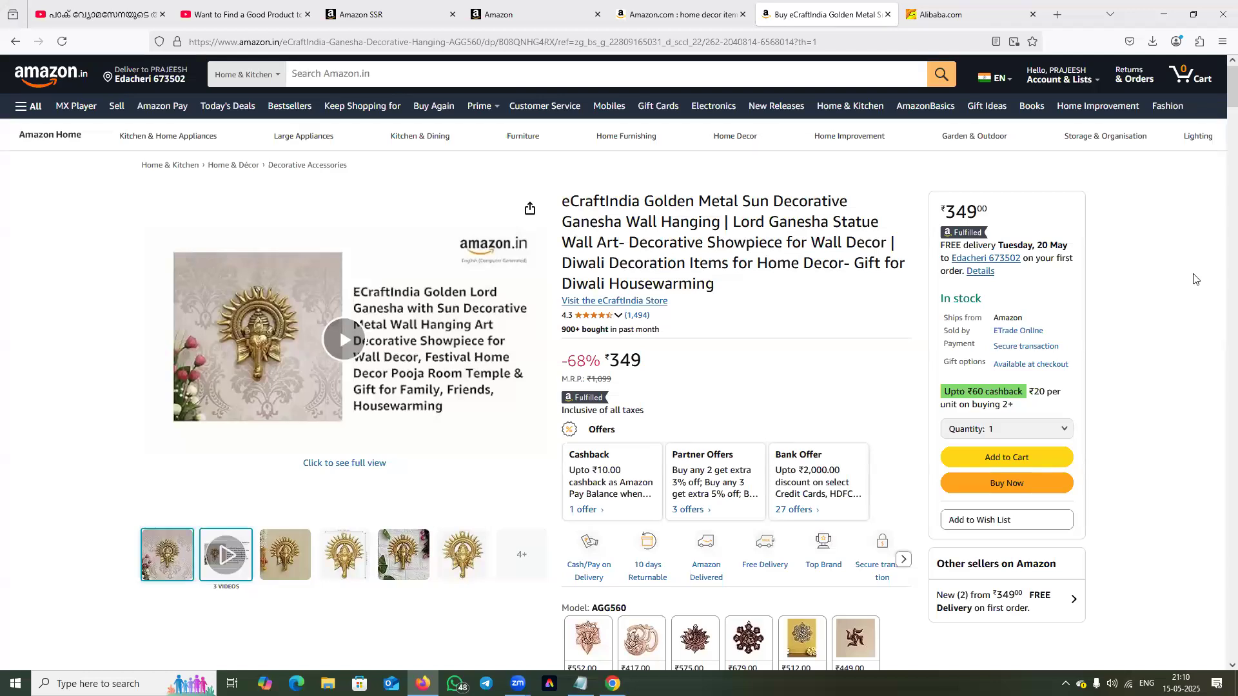
{"action": "mouse_move", "coordinate": [733, 222]}
{"action": "left_mouse_down"}
{"action": "mouse_move", "coordinate": [884, 223]}
{"action": "mouse_move", "coordinate": [856, 243]}
{"action": "mouse_move", "coordinate": [774, 243]}
{"action": "mouse_move", "coordinate": [809, 243]}
{"action": "left_mouse_up"}
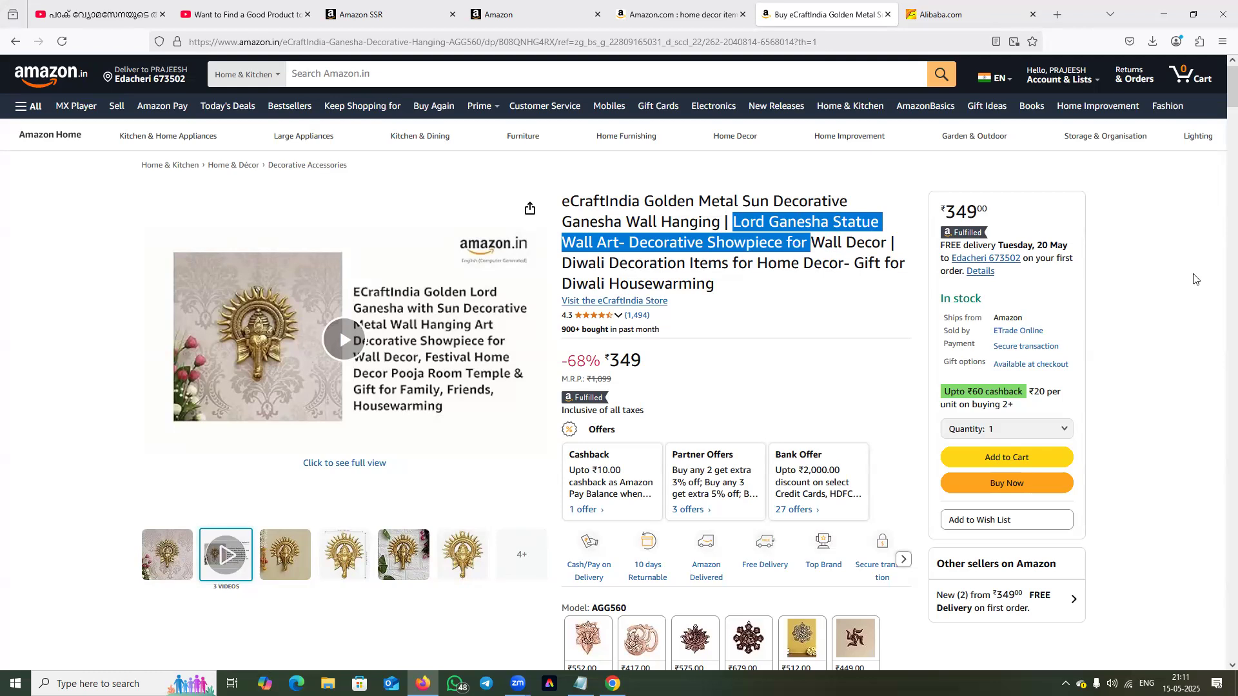
{"action": "left_click", "coordinate": [1193, 275]}
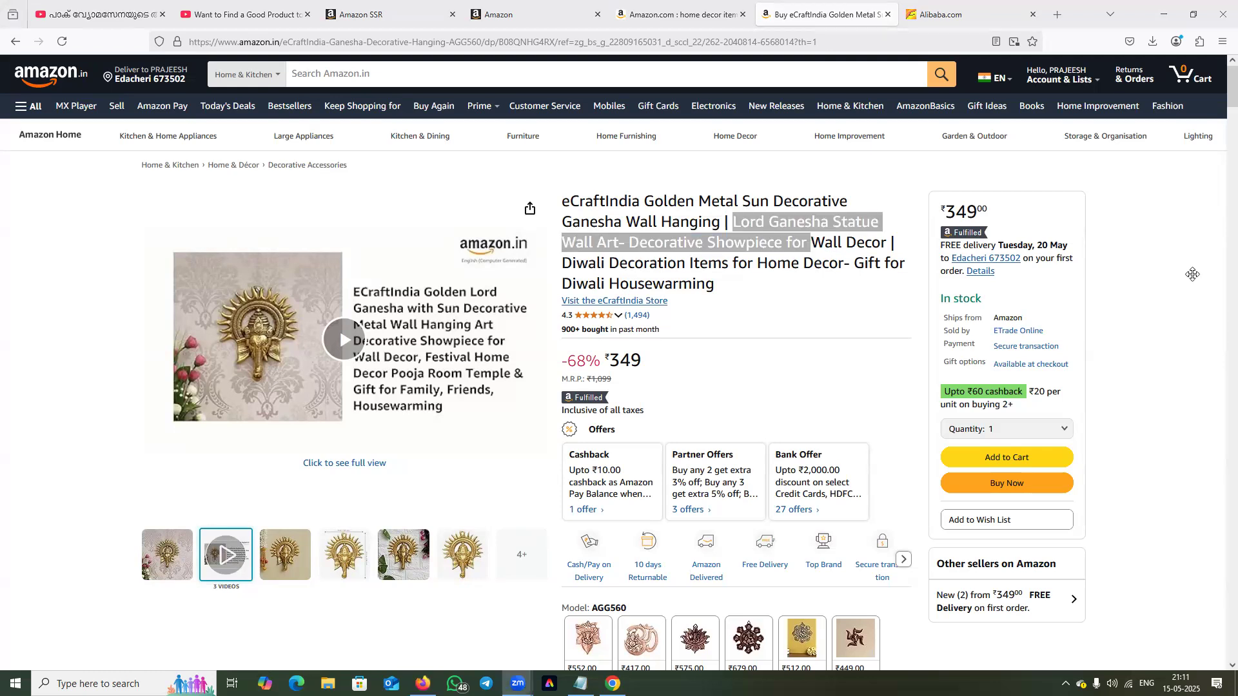
{"action": "left_click_drag", "start_coordinate": [735, 222], "coordinate": [889, 243]}
{"action": "right_click", "coordinate": [858, 227]}
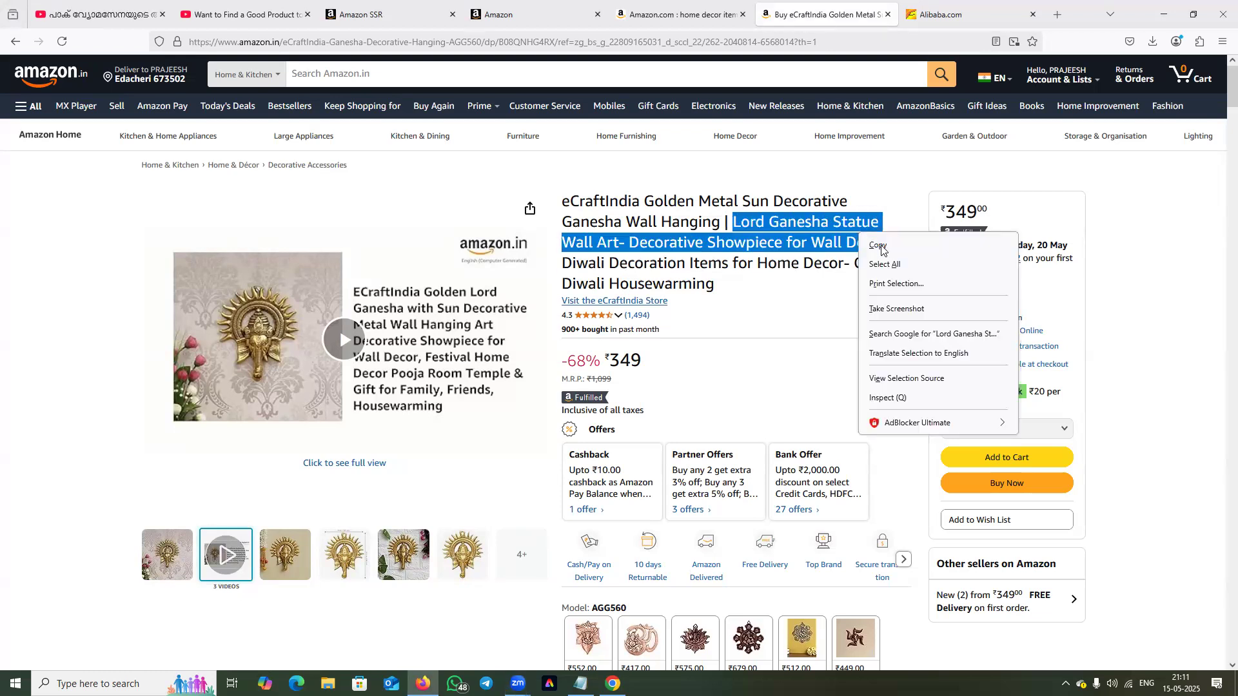
{"action": "left_click", "coordinate": [883, 243]}
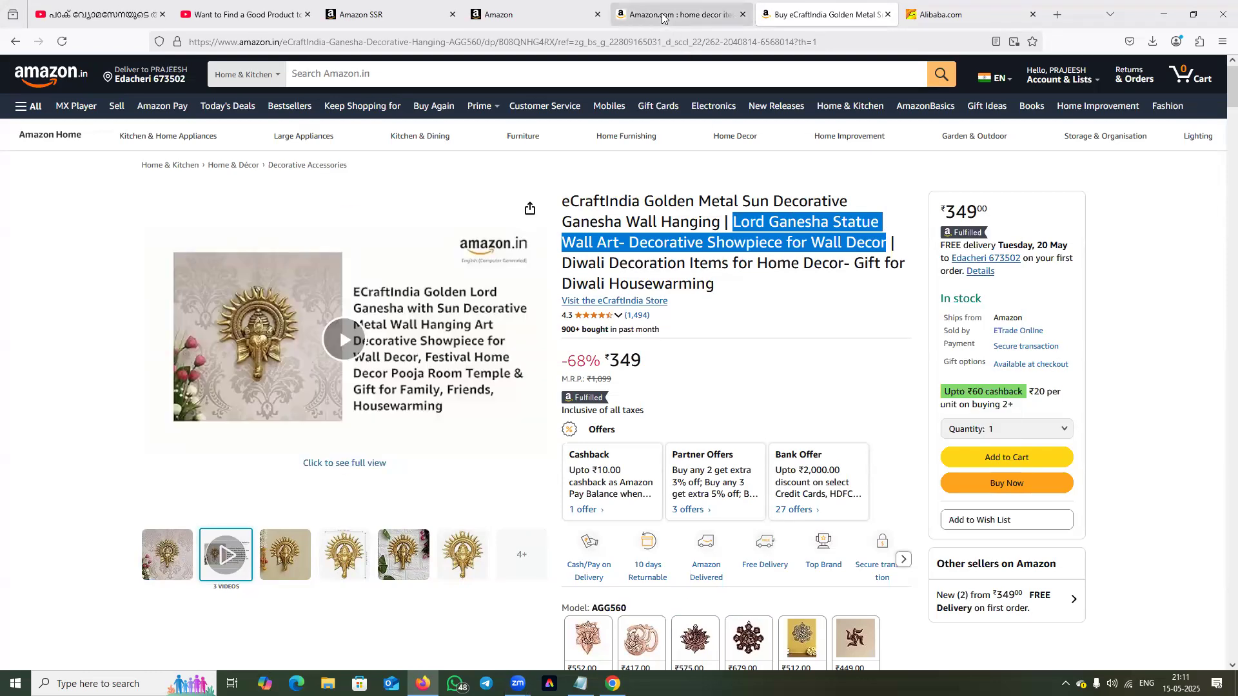
- Paste the copied title phrase into the new listing's Item Name
{"action": "left_click", "coordinate": [546, 16]}
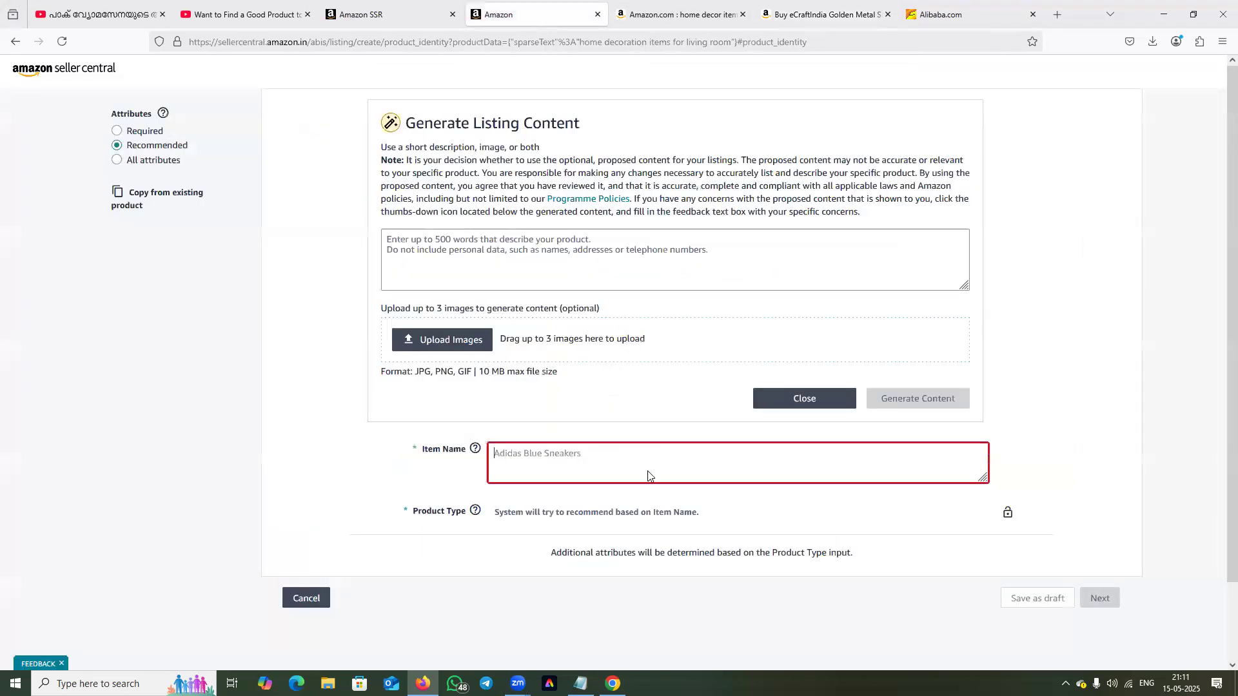
{"action": "right_click", "coordinate": [533, 457]}
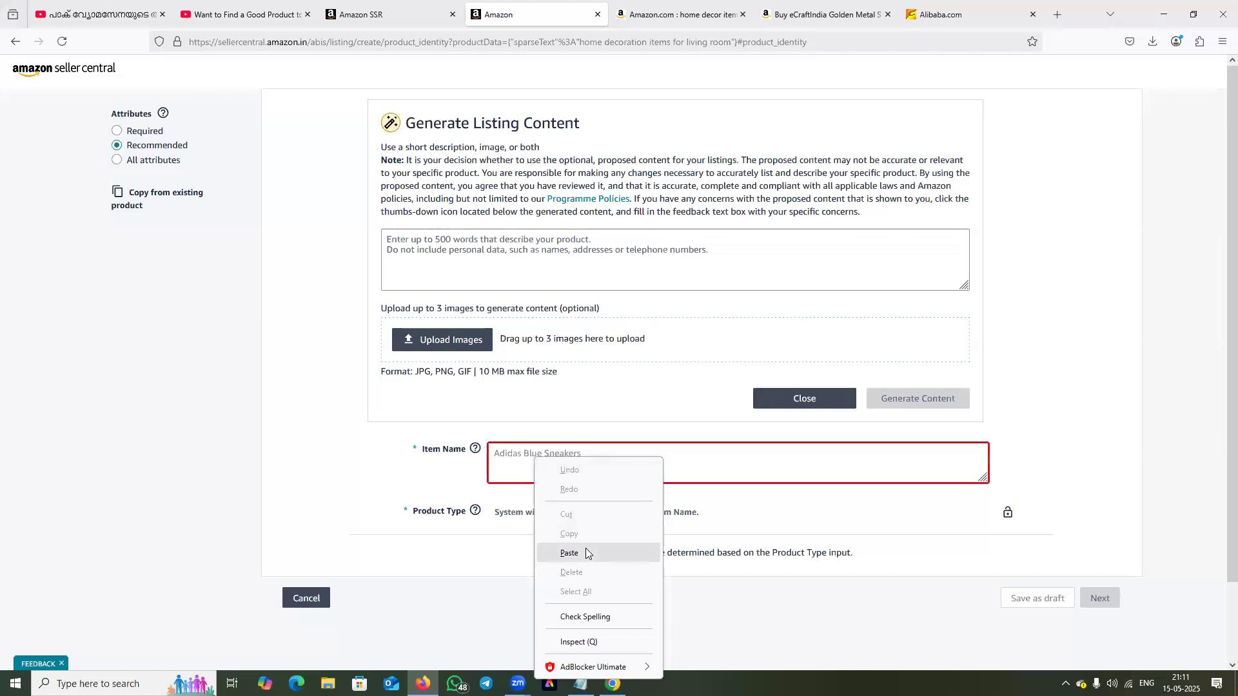
{"action": "left_click", "coordinate": [584, 553]}
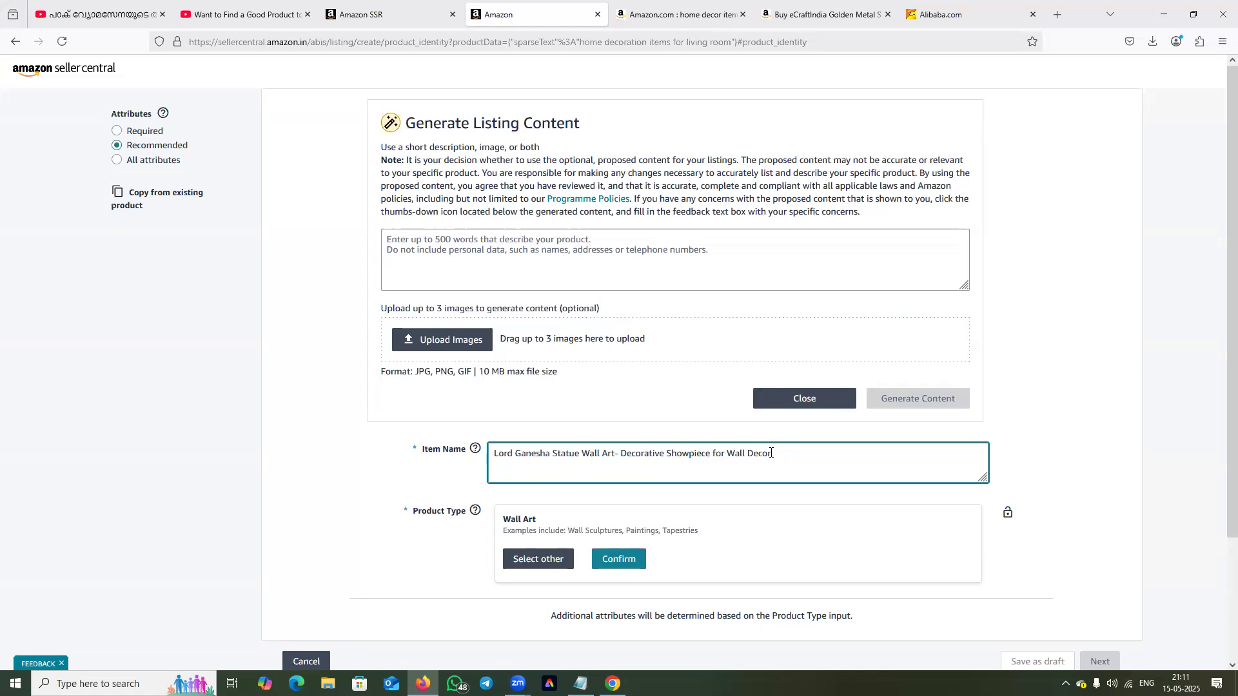
- Add a full stop to the item name and move "Wall Decor" from its end to its beginning
{"action": "type", "text": "."}
{"action": "left_click", "coordinate": [767, 455], "text": "shift"}
{"action": "right_click", "coordinate": [752, 453]}
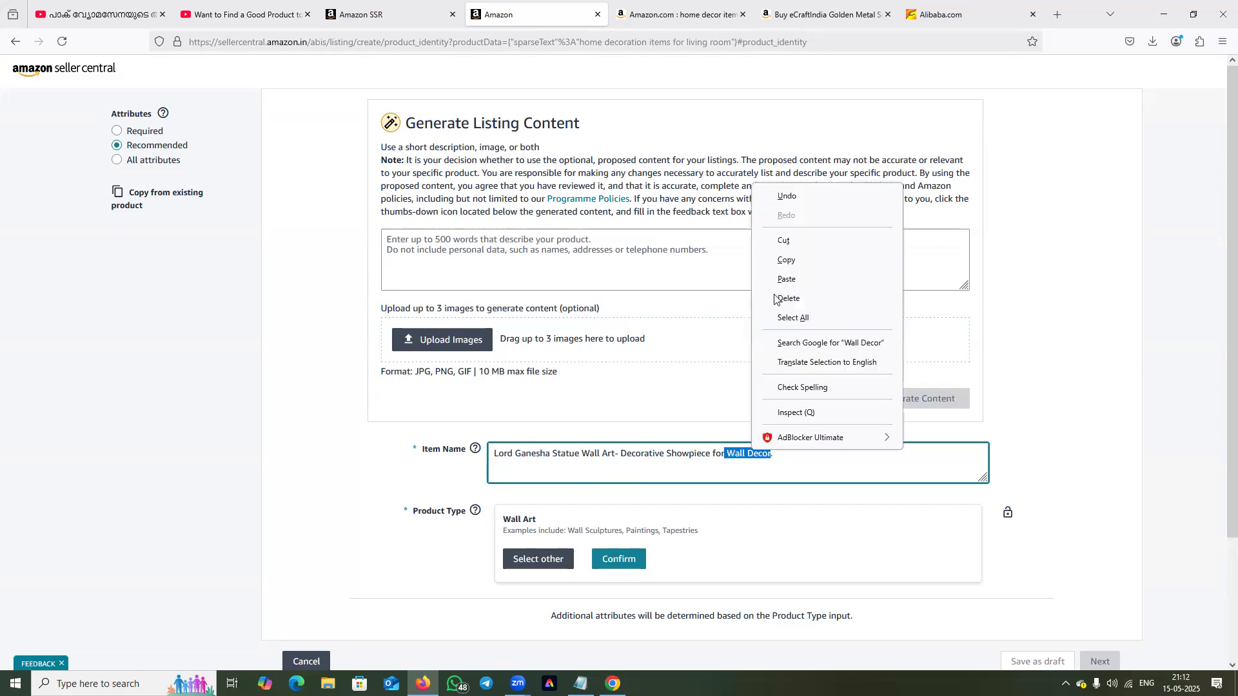
{"action": "left_click", "coordinate": [783, 241]}
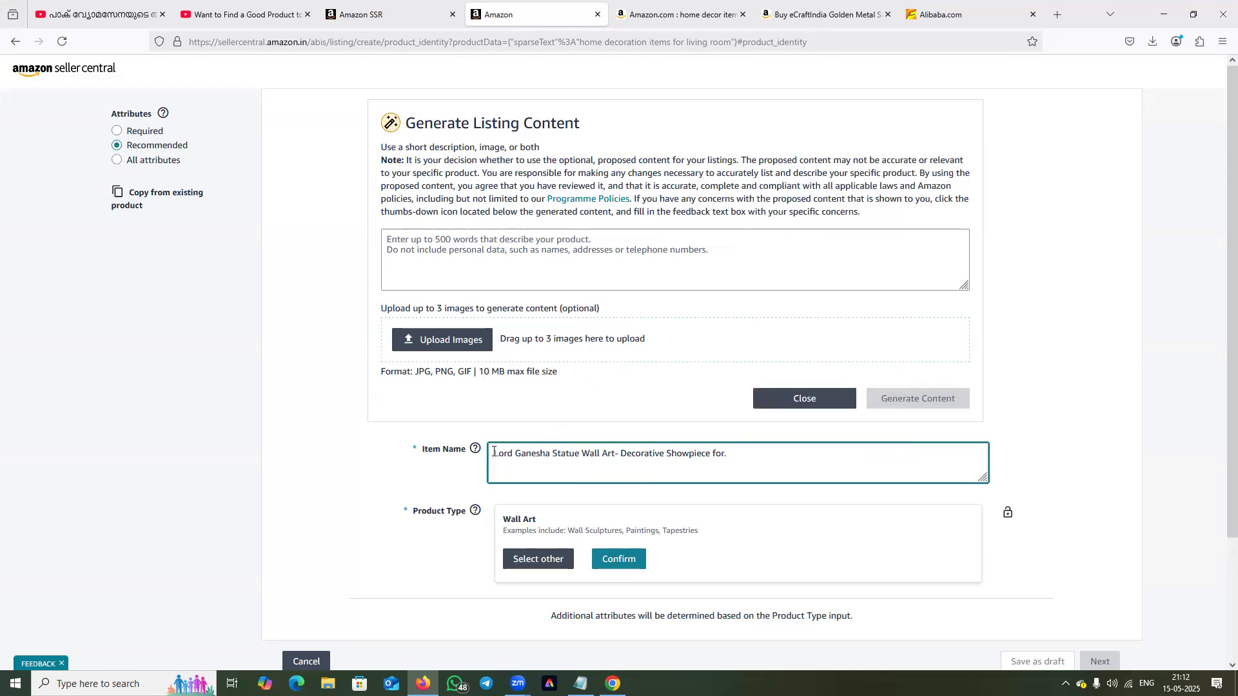
{"action": "right_click", "coordinate": [493, 454]}
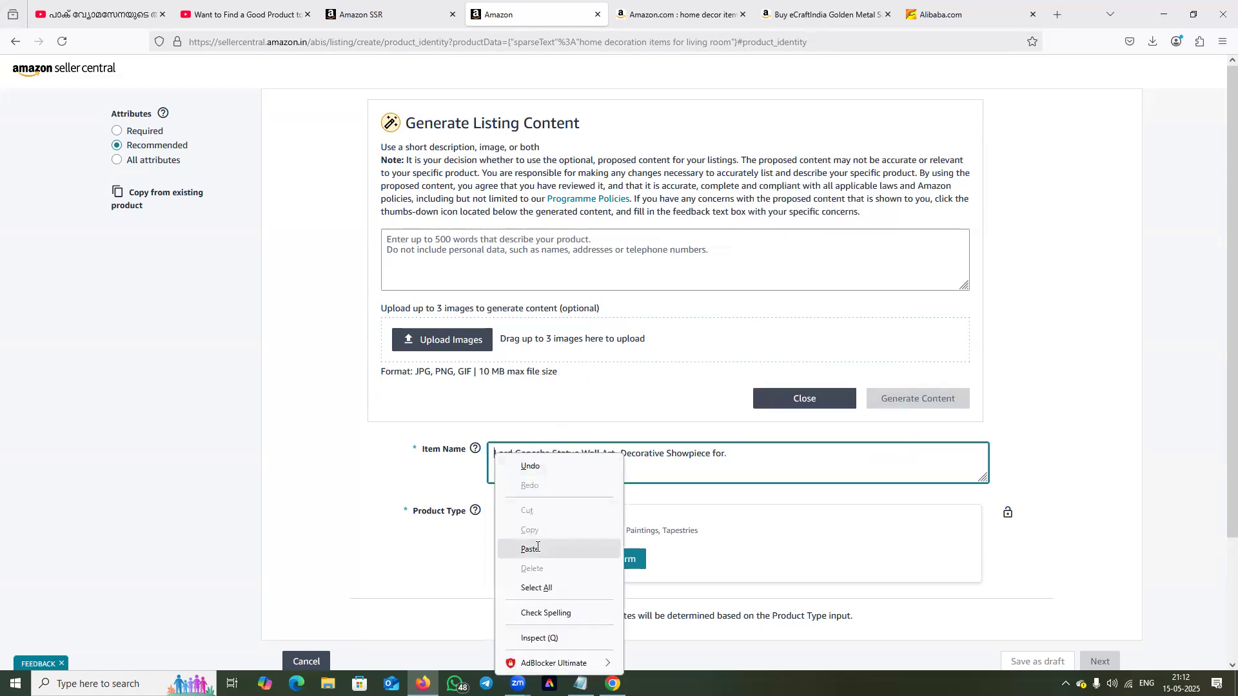
{"action": "left_click", "coordinate": [542, 548]}
- Insert a lowercase "of" between "Wall Decor" and "Lord Ganesha" in the item name
{"action": "type", "text": "OF"}
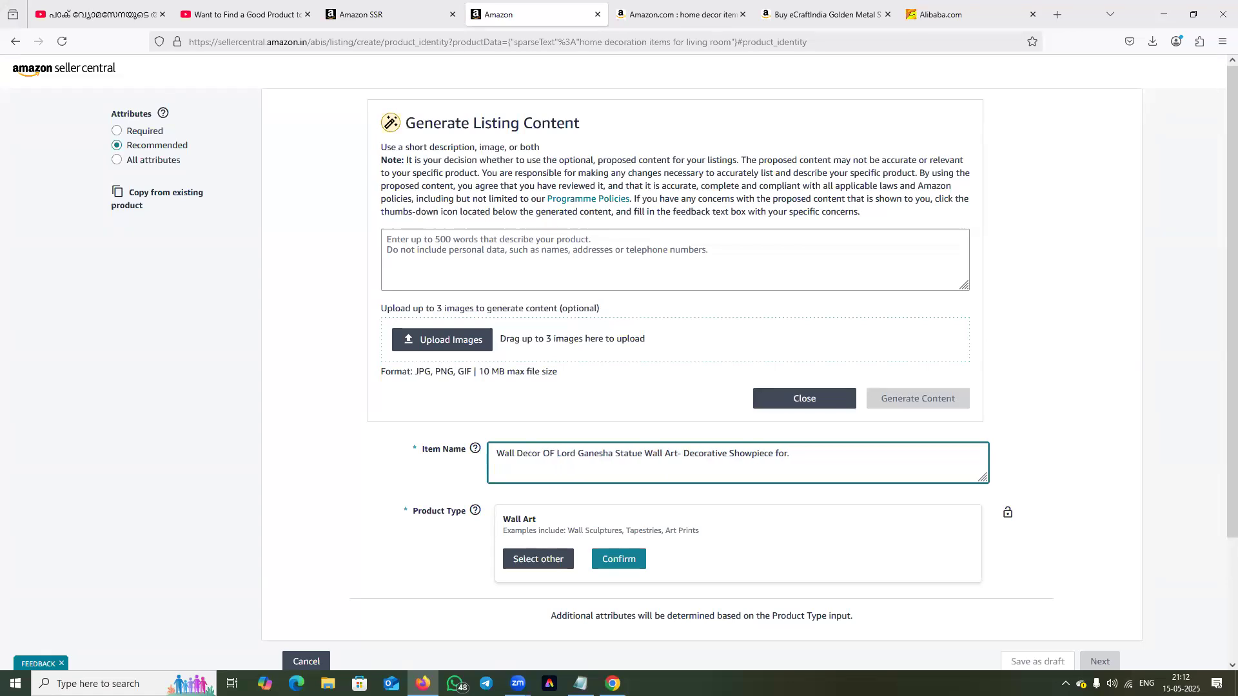
{"action": "key", "text": "BackSpace"}
{"action": "key", "text": "BackSpace"}
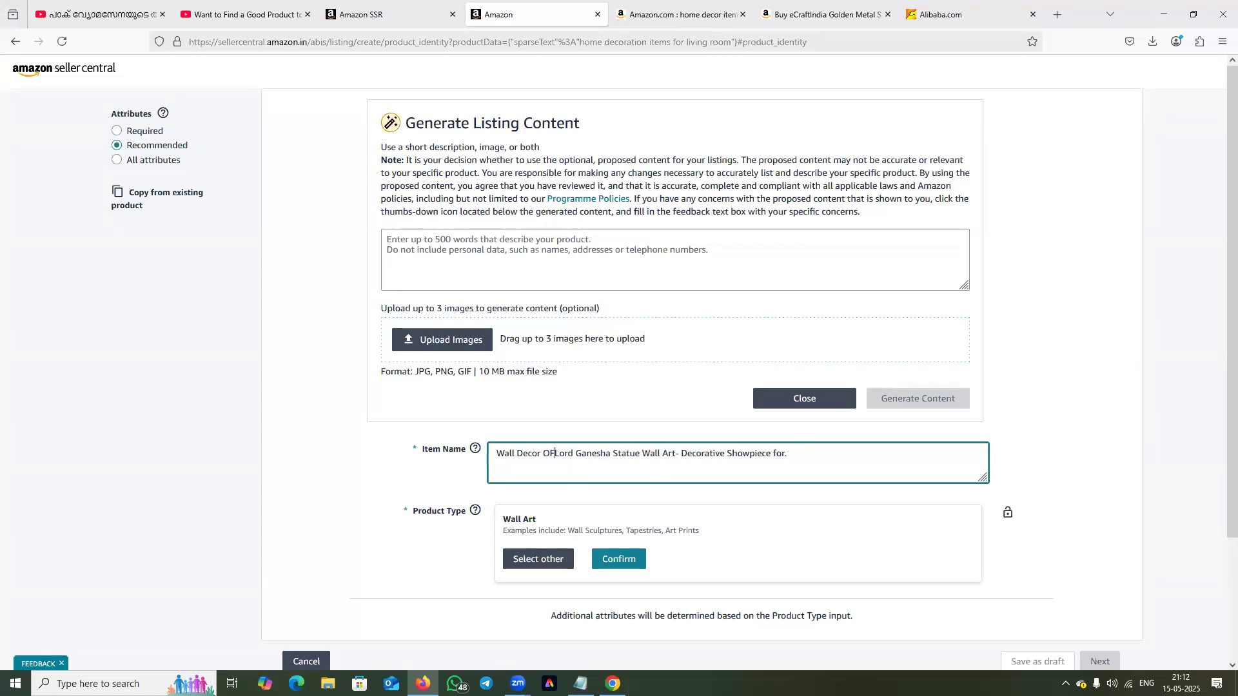
{"action": "key", "text": "BackSpace"}
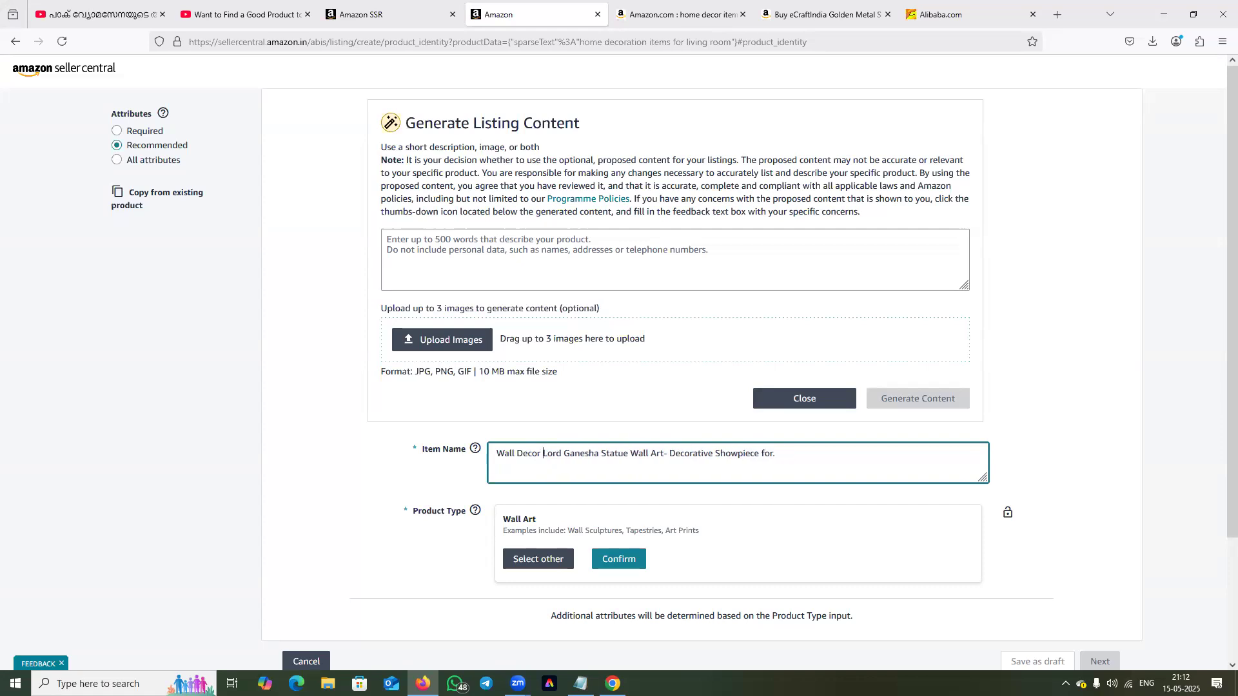
{"action": "type", "text": "of"}
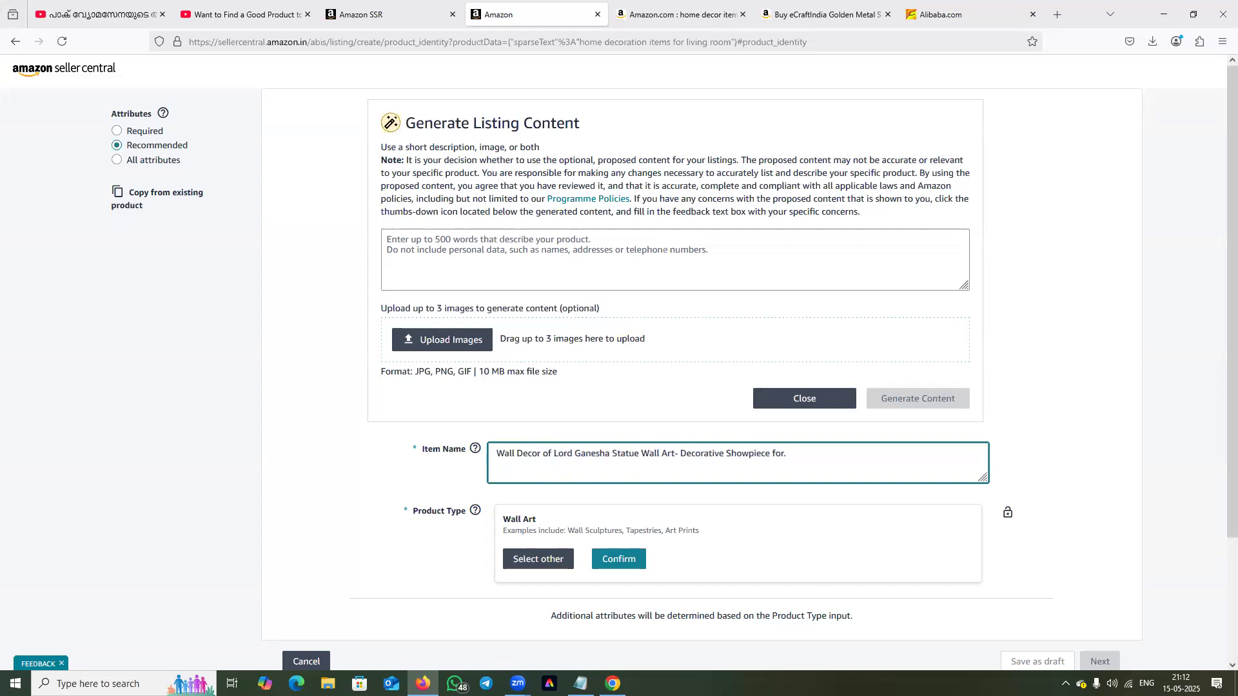
- Replace the item name's ending "for." with "and wall art" and remove "Wall Art-" after "Statue"
{"action": "left_click", "coordinate": [764, 472]}
{"action": "type", "text": "nd wa"}
{"action": "key", "text": "BackSpace"}
{"action": "key", "text": "BackSpace"}
{"action": "key", "text": "BackSpace"}
{"action": "key", "text": "BackSpace"}
{"action": "key", "text": "BackSpace"}
{"action": "key", "text": "BackSpace"}
{"action": "key", "text": "BackSpace"}
{"action": "key", "text": "BackSpace"}
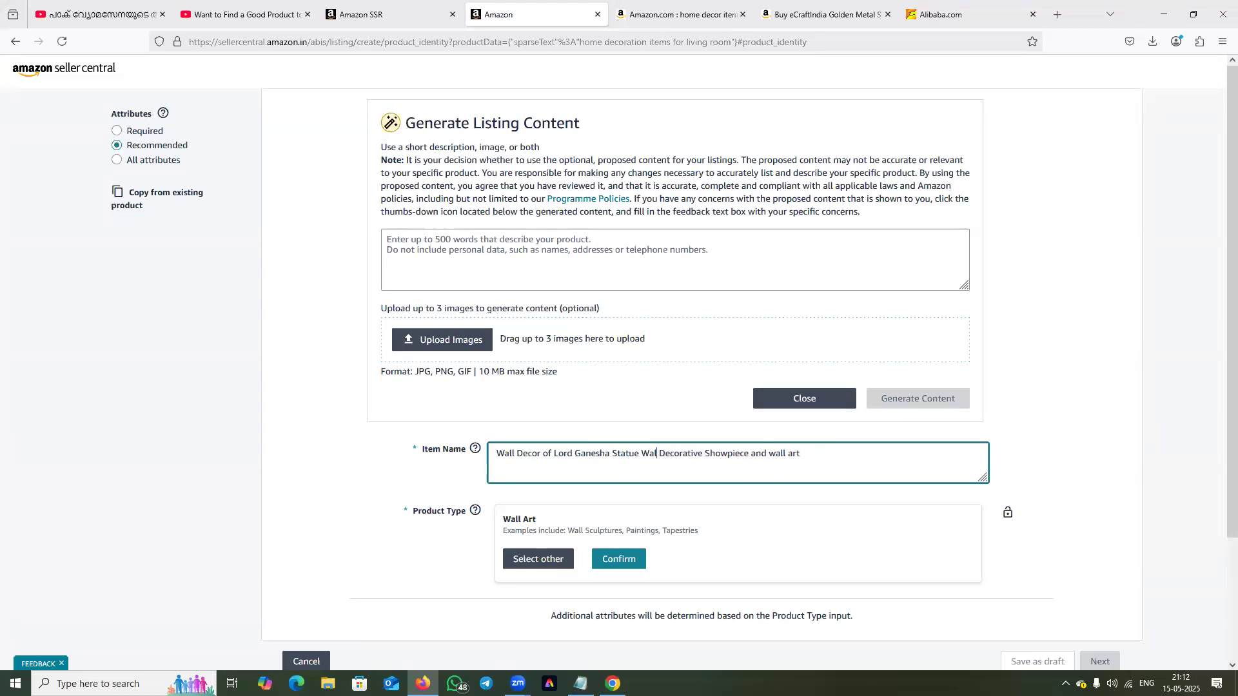
{"action": "key", "text": "BackSpace"}
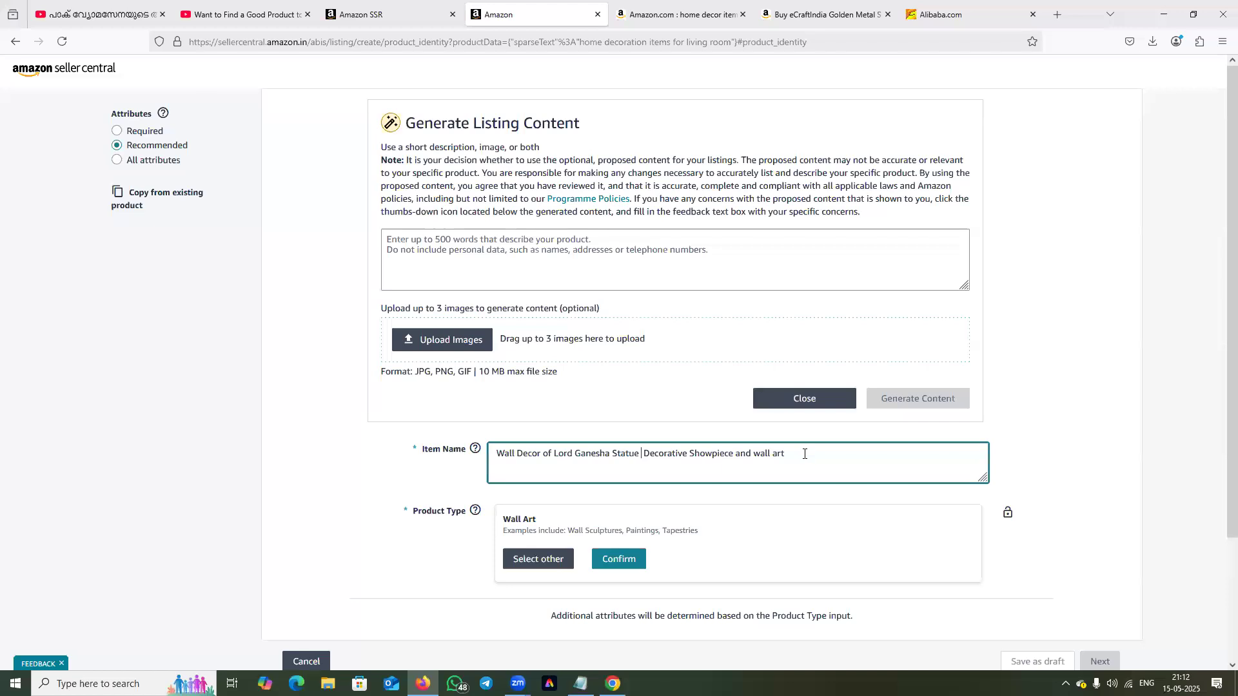
- End the item name with a full stop and confirm Wall Art as the product type
{"action": "left_click", "coordinate": [819, 453]}
{"action": "type", "text": "."}
{"action": "left_click", "coordinate": [629, 563]}
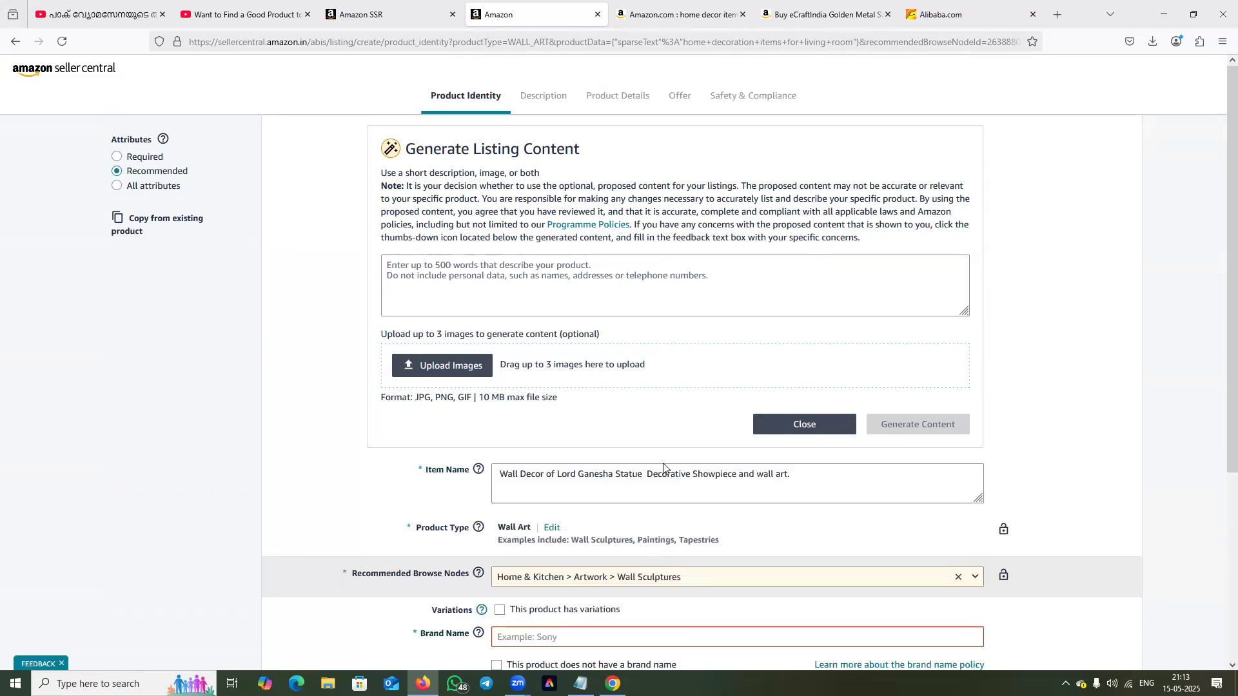
- Mark the product as having no brand name and declare that there is no external Product ID
{"action": "scroll", "coordinate": [565, 411], "scroll_direction": "down", "scroll_amount": 2}
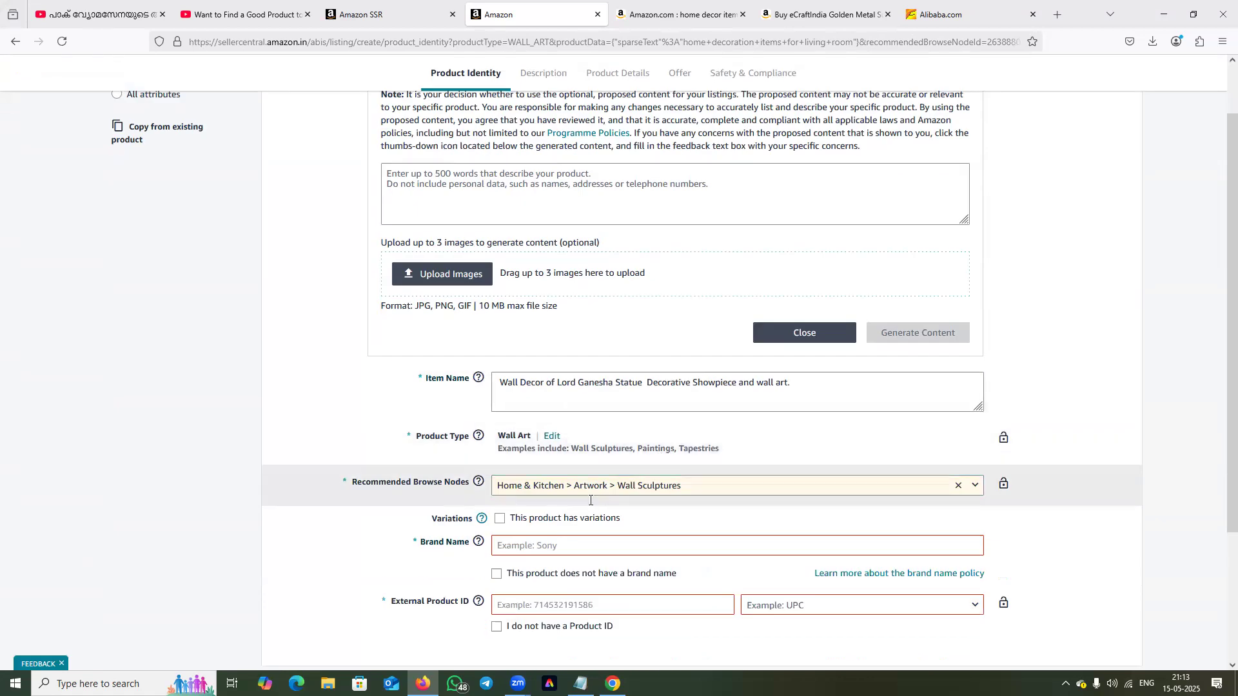
{"action": "scroll", "coordinate": [593, 502], "scroll_direction": "down", "scroll_amount": 1}
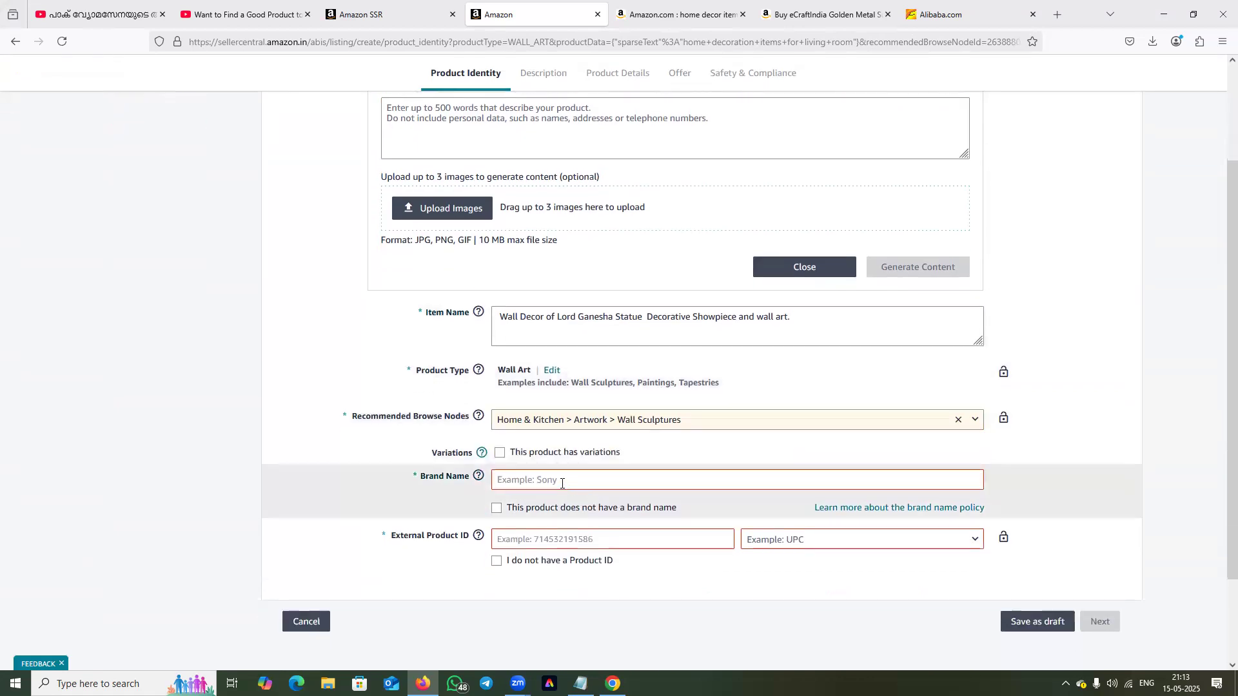
{"action": "scroll", "coordinate": [561, 483], "scroll_direction": "down", "scroll_amount": 2}
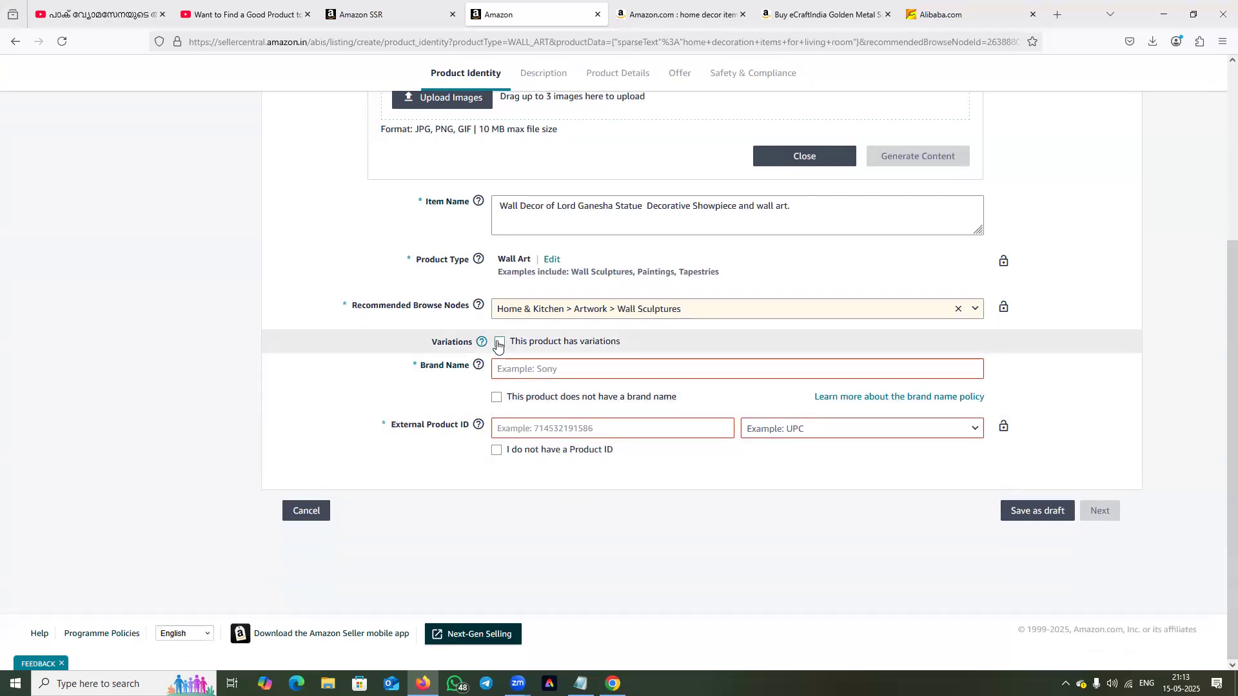
{"action": "left_click", "coordinate": [497, 398]}
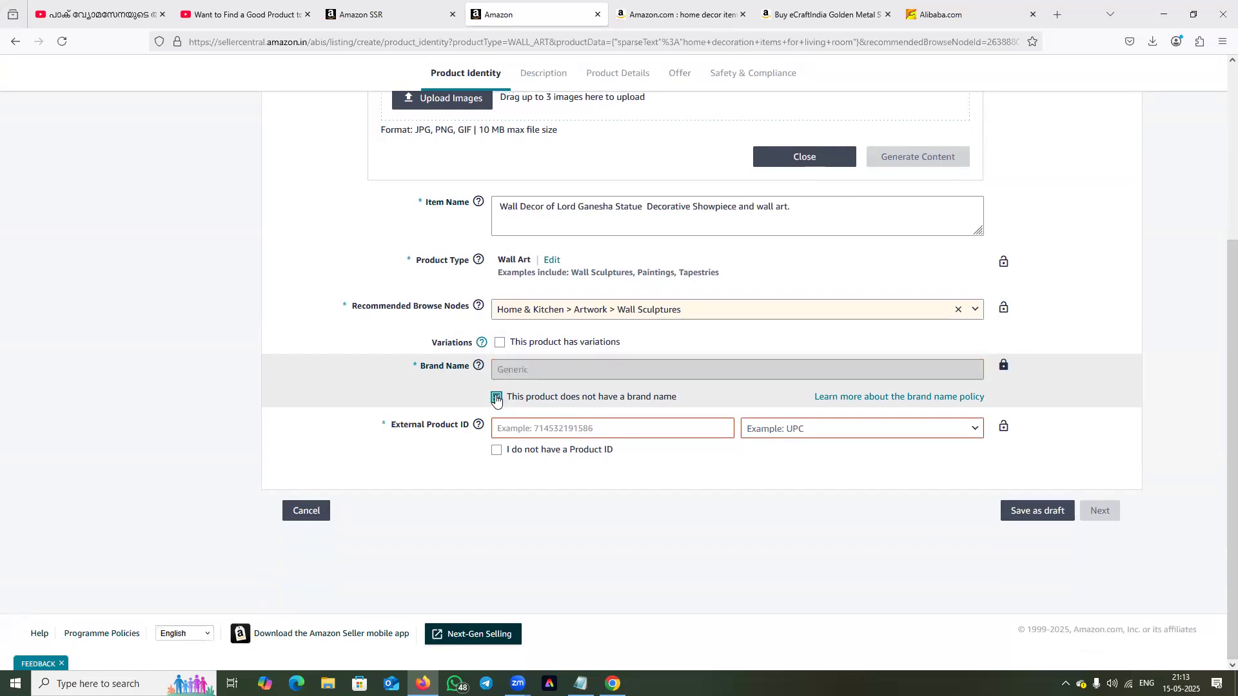
{"action": "left_click", "coordinate": [497, 398]}
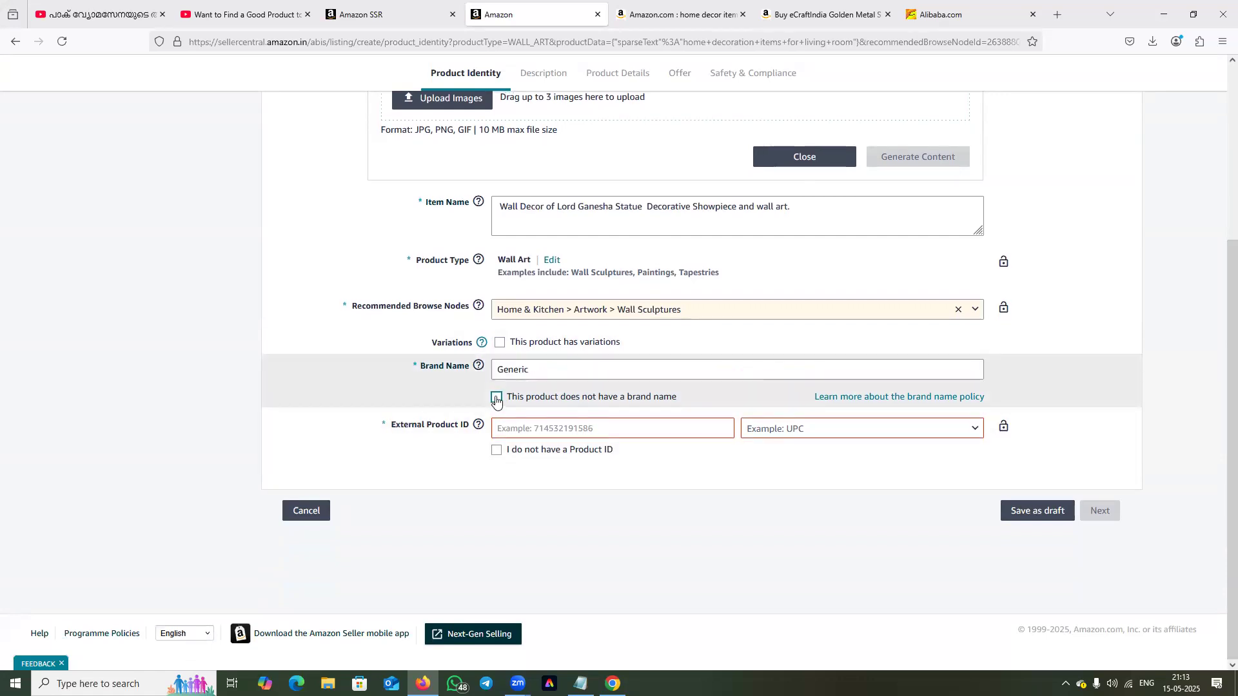
{"action": "left_click", "coordinate": [498, 399]}
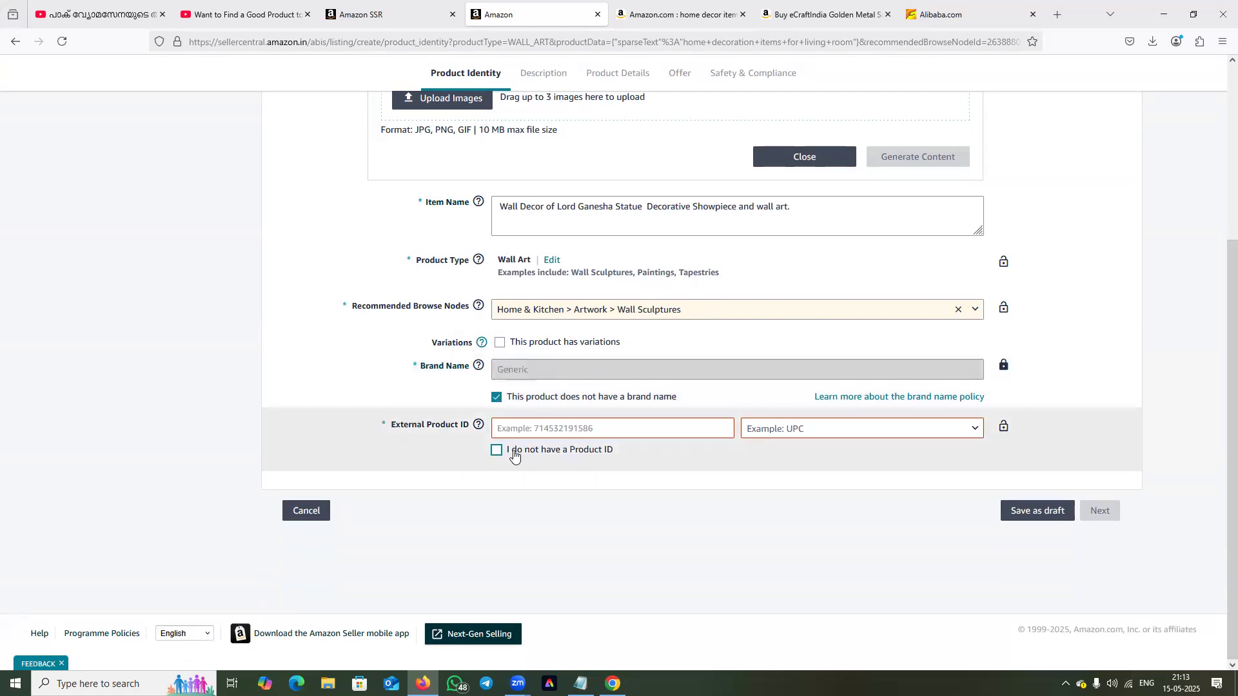
{"action": "left_click", "coordinate": [497, 452]}
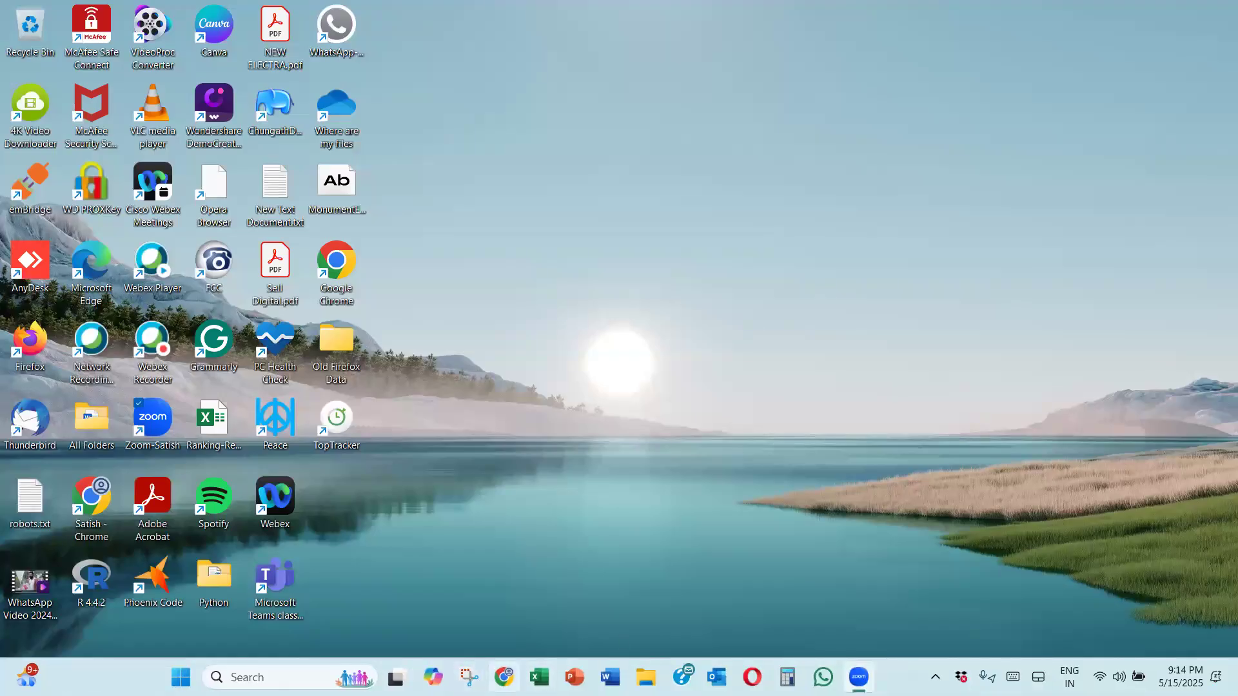
- In Google Chrome, search for "amazon brand registry" and open Amazon India's Brand Registry page
{"action": "left_click", "coordinate": [504, 677]}
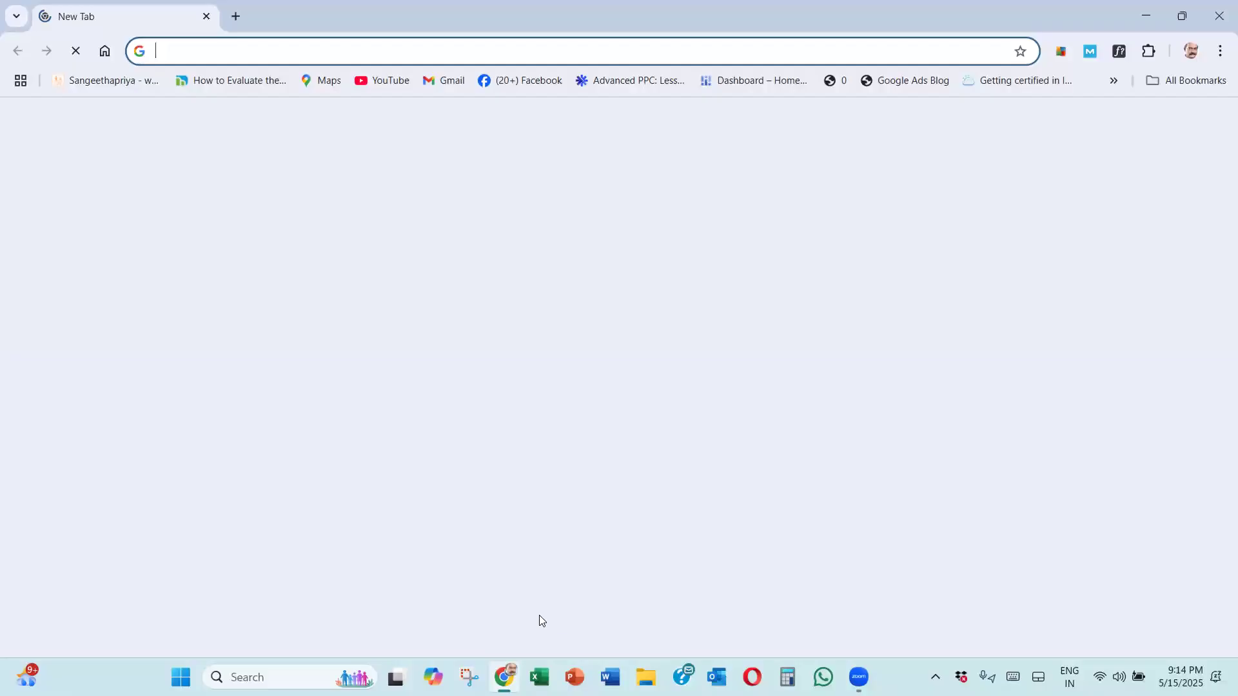
{"action": "type", "text": "amazon "}
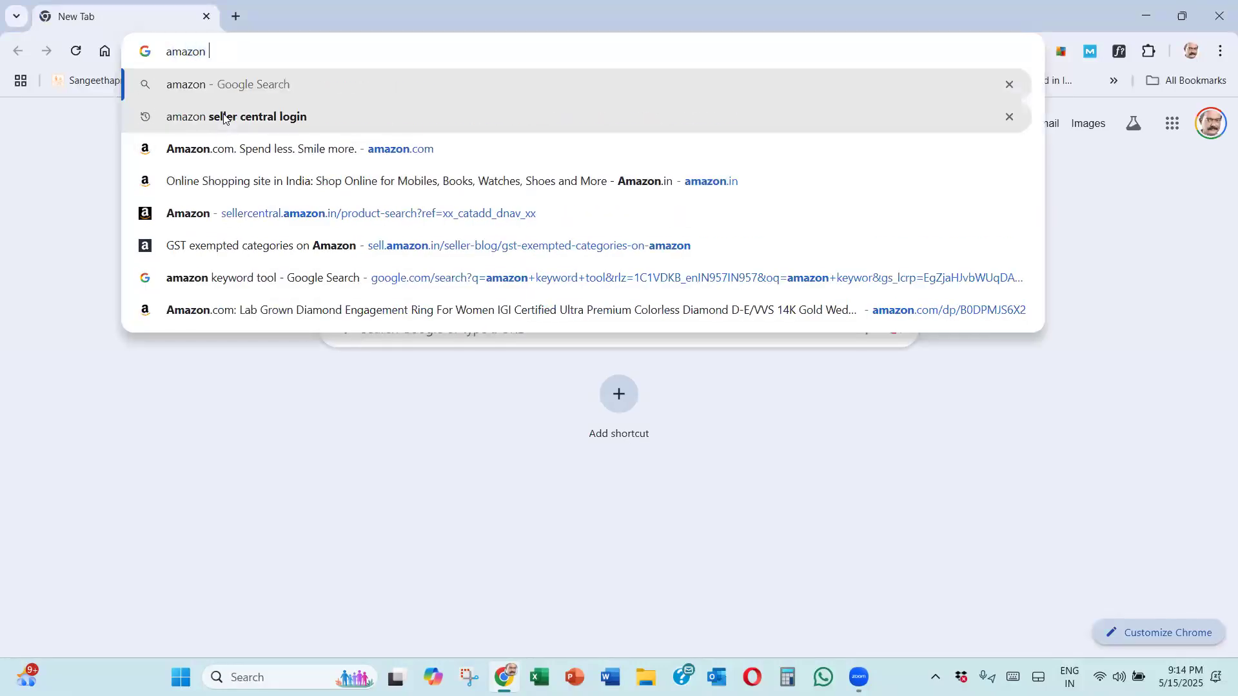
{"action": "type", "text": "brand"}
{"action": "key", "text": "Return"}
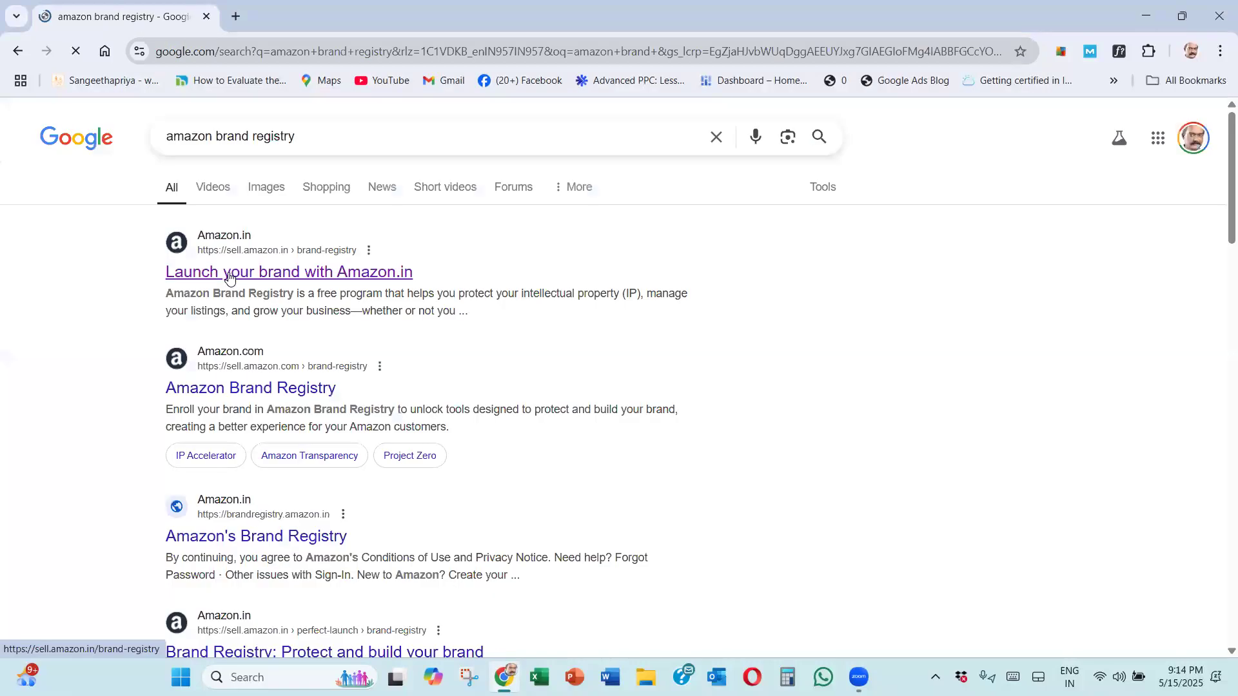
{"action": "left_click", "coordinate": [229, 273]}
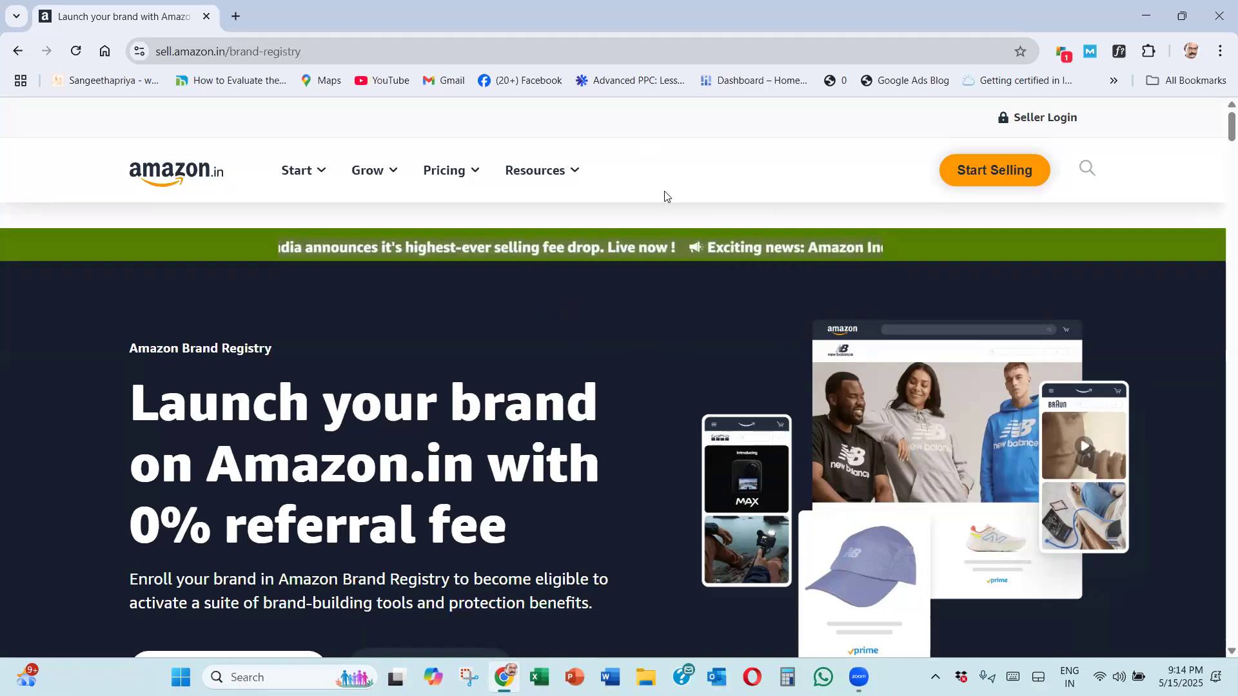
- Search for "zolvit" in a new browser tab and open its trademark registration page
{"action": "left_click", "coordinate": [237, 17]}
{"action": "type", "text": "zolvit"}
{"action": "key", "text": "Return"}
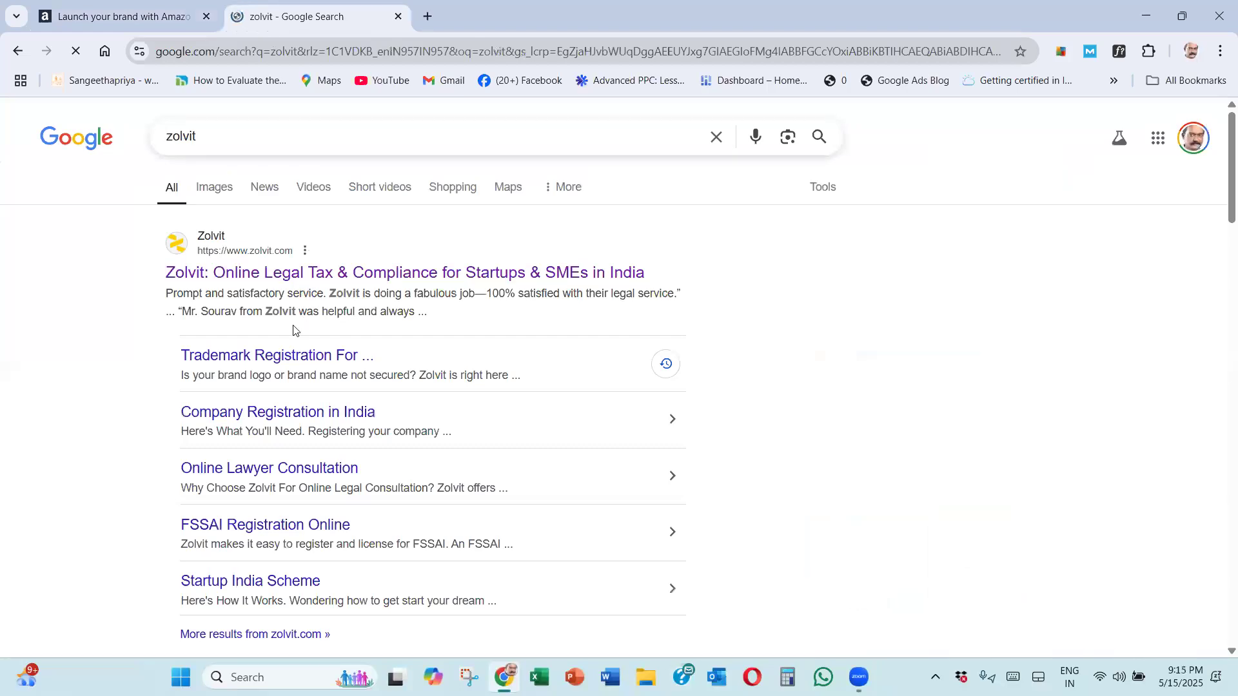
{"action": "left_click", "coordinate": [281, 360]}
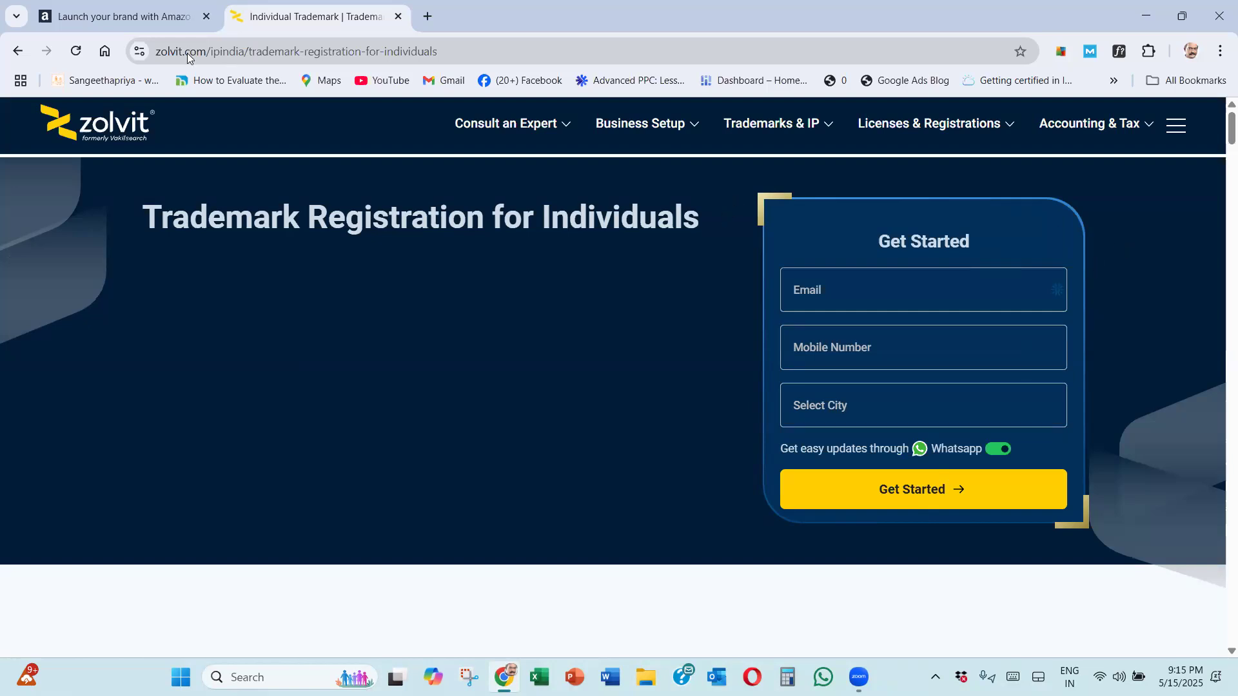
- Return to the Amazon Brand Registry page and open its sign-in form
{"action": "left_click", "coordinate": [69, 20]}
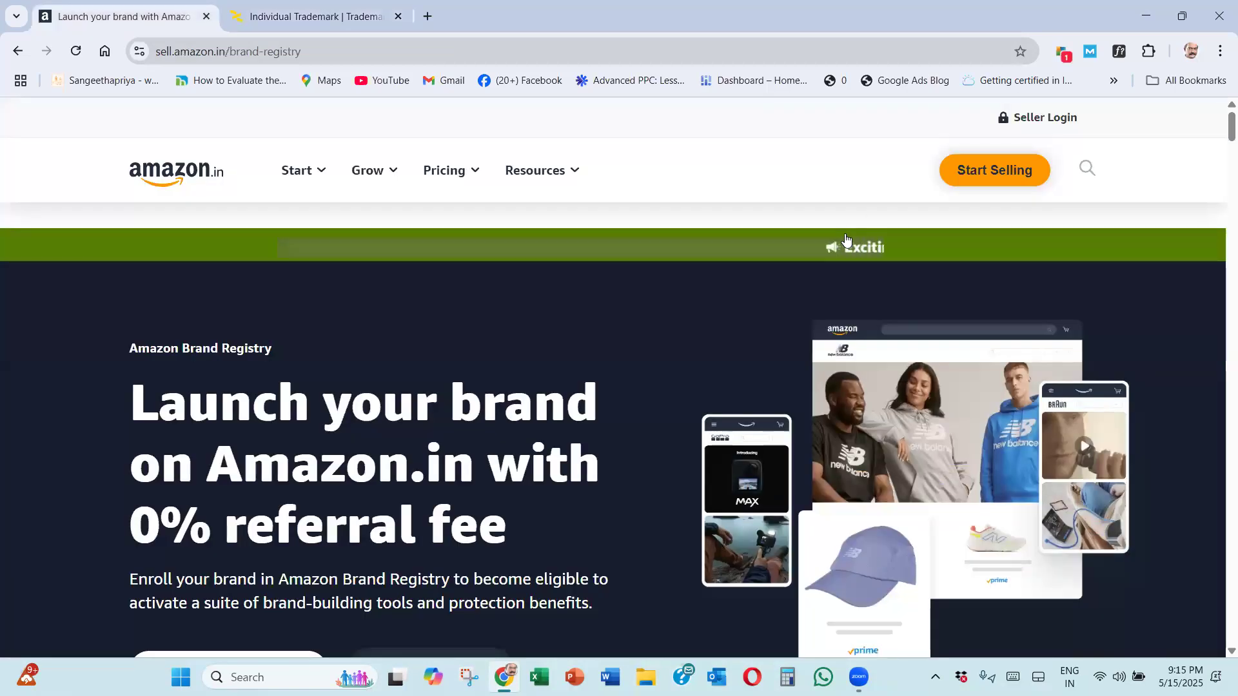
{"action": "scroll", "coordinate": [759, 271], "scroll_direction": "down", "scroll_amount": 2}
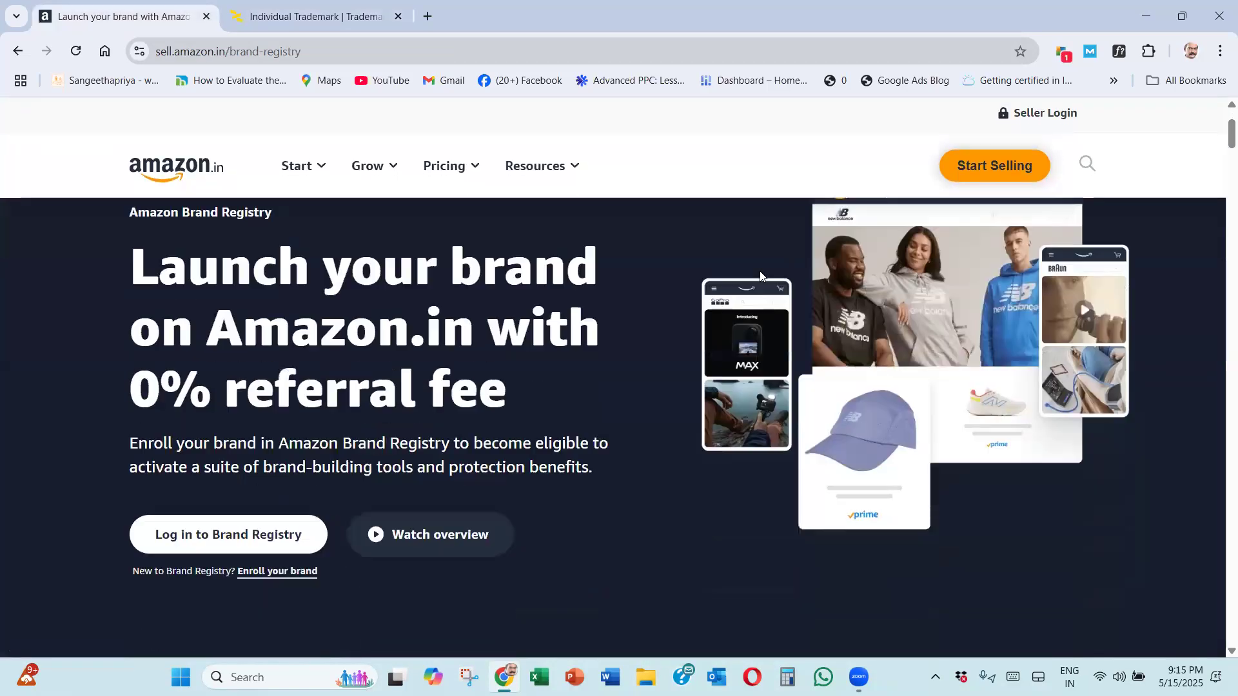
{"action": "scroll", "coordinate": [759, 271], "scroll_direction": "down", "scroll_amount": 2}
{"action": "left_click", "coordinate": [179, 441]}
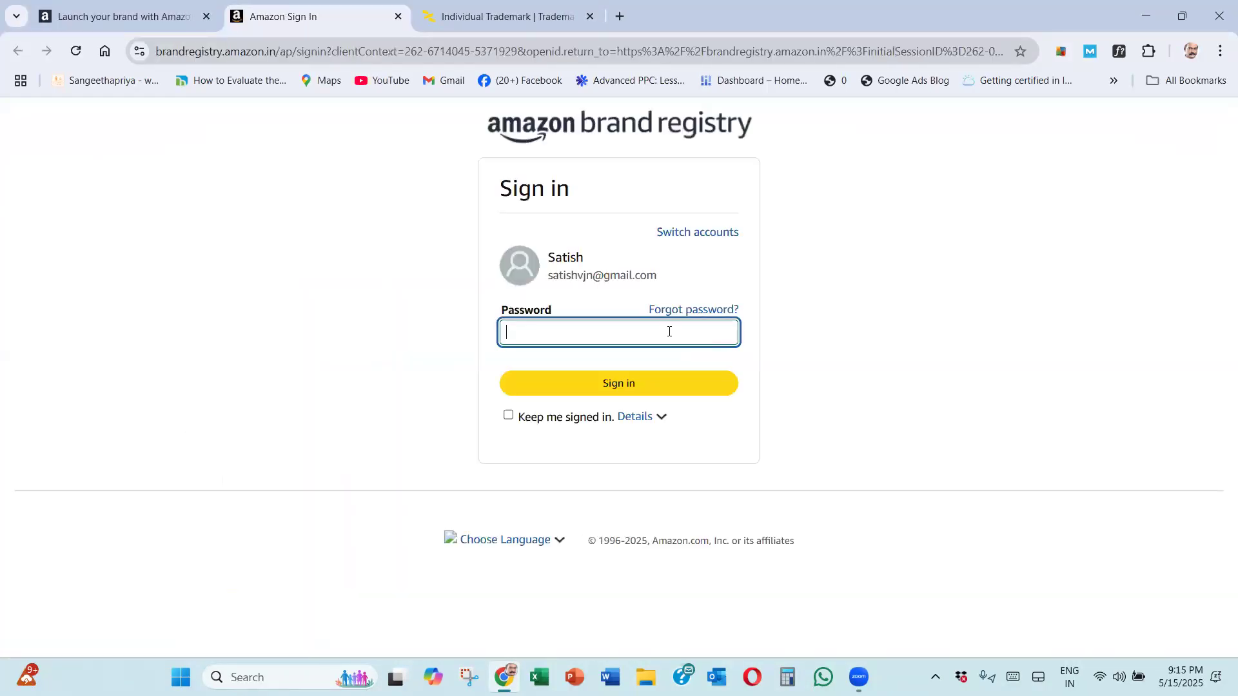
- Enter the account password, dismiss the True Key auto-fill prompt, and submit the Brand Registry sign-in
{"action": "type", "text": "•••"}
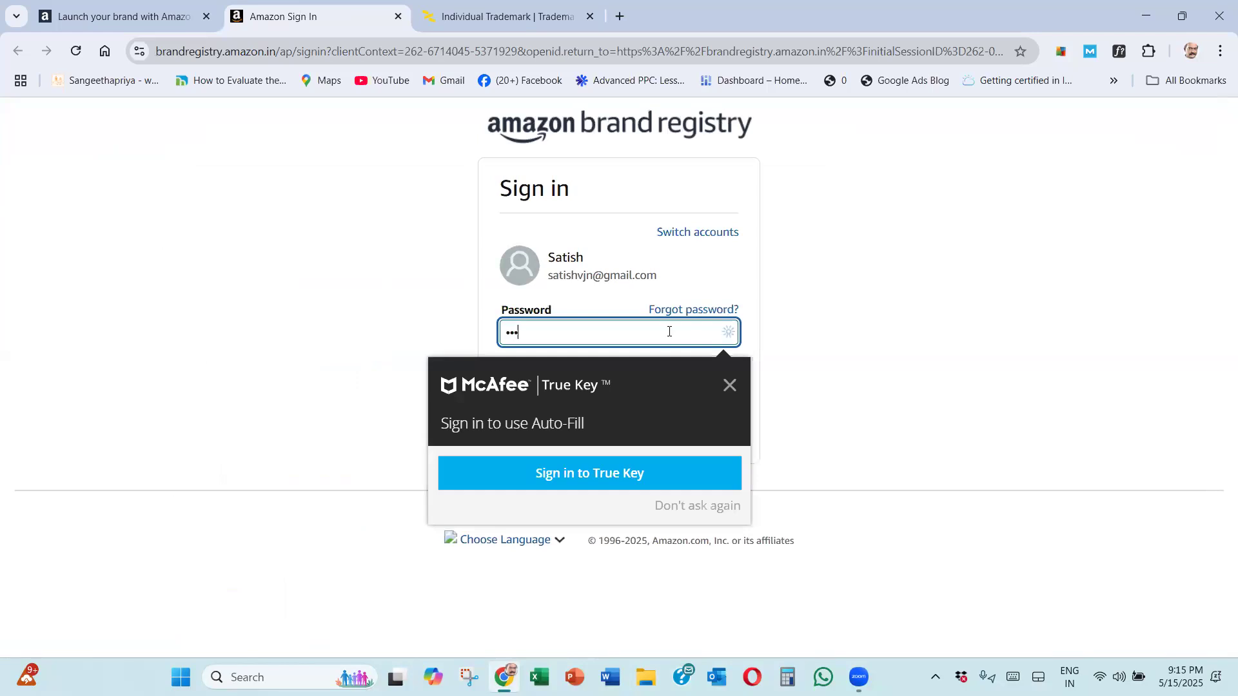
{"action": "type", "text": "•••••"}
{"action": "left_click", "coordinate": [729, 365]}
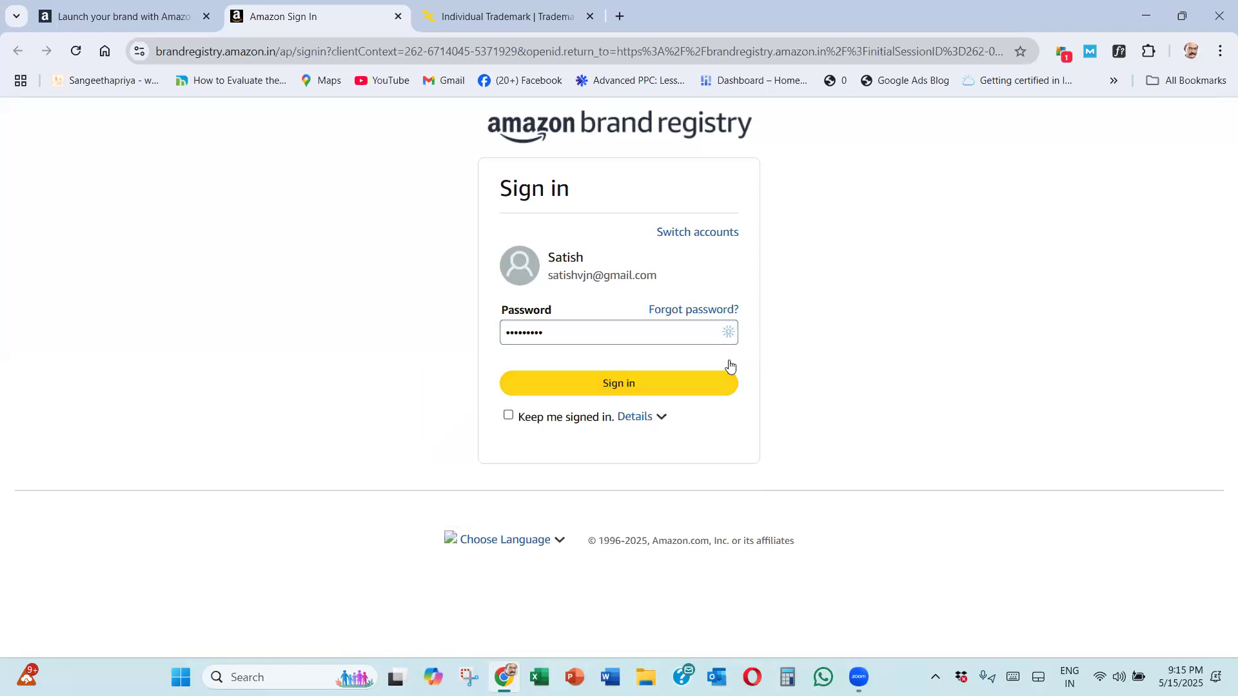
{"action": "left_click", "coordinate": [669, 386]}
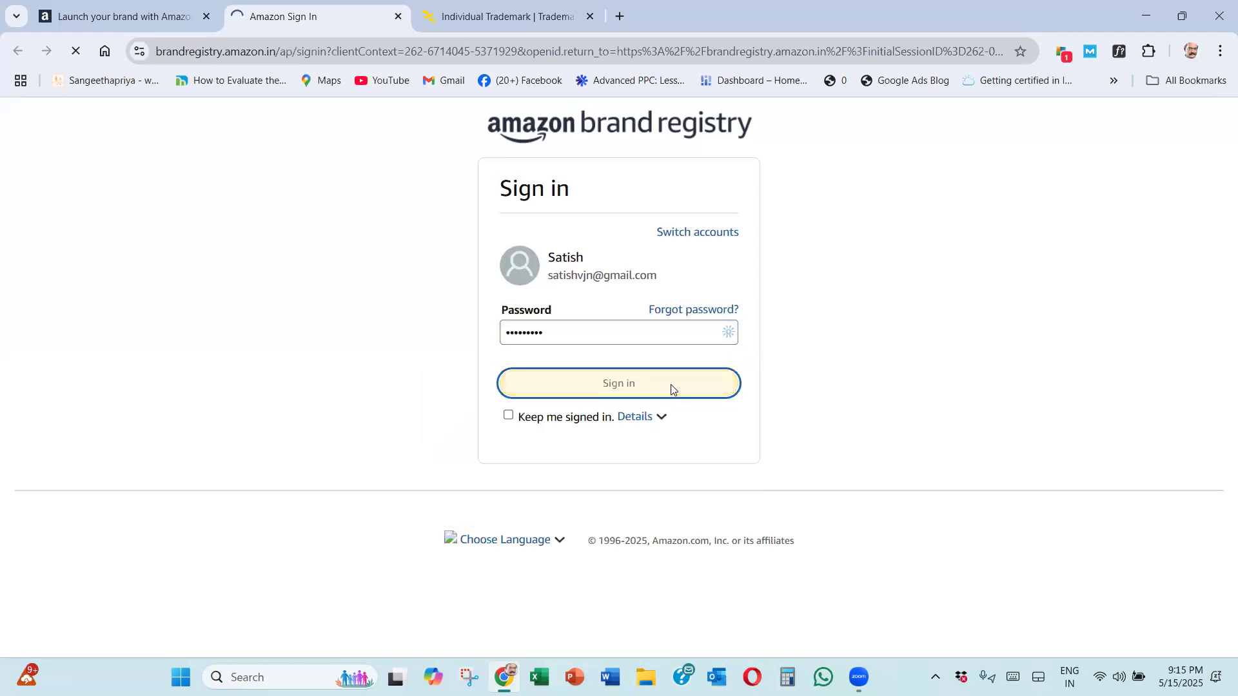
- Enter the one-time verification code and complete the two-step sign-in to Brand Registry
{"action": "left_click", "coordinate": [629, 297]}
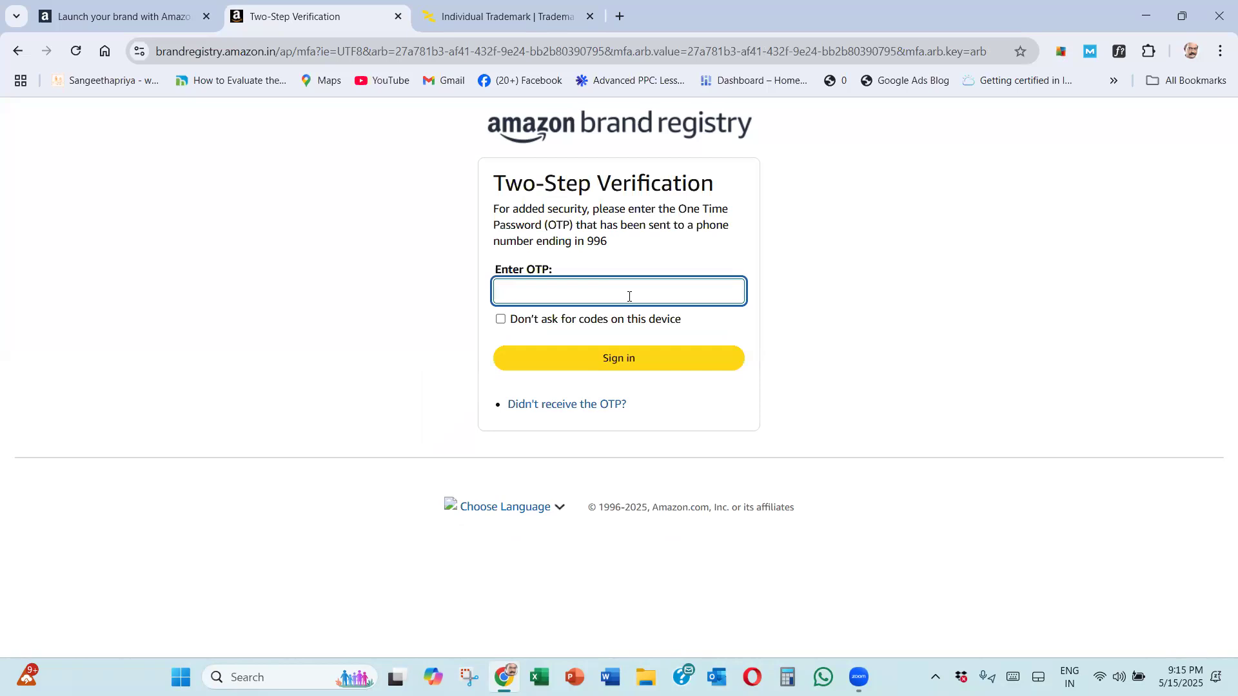
{"action": "left_click", "coordinate": [637, 363]}
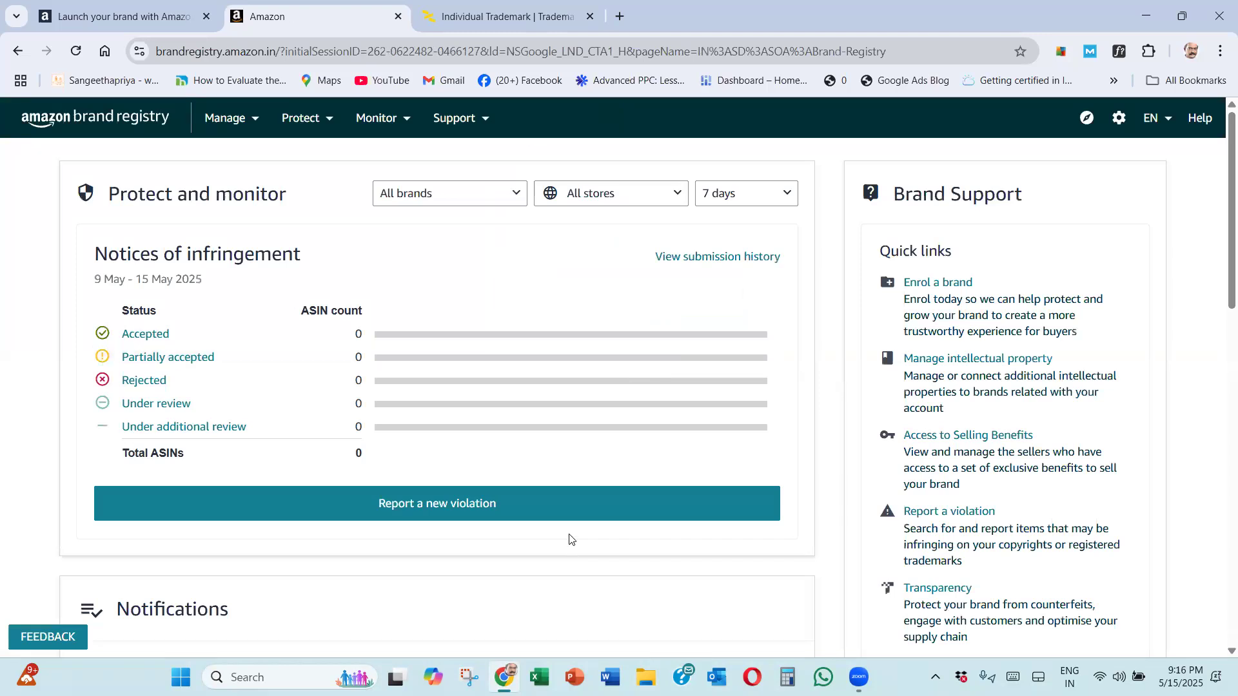
- Start a new brand enrolment from the Brand management and administration section
{"action": "scroll", "coordinate": [380, 516], "scroll_direction": "down", "scroll_amount": 2}
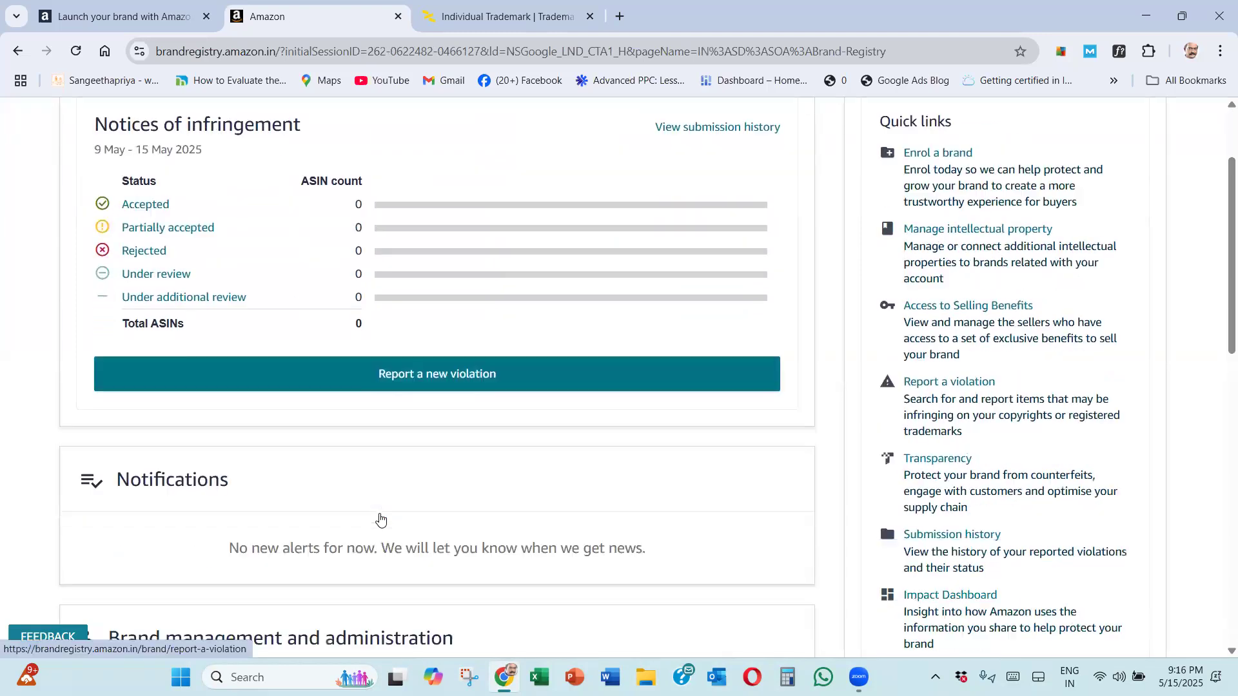
{"action": "scroll", "coordinate": [380, 519], "scroll_direction": "down", "scroll_amount": 9}
{"action": "left_click", "coordinate": [255, 443]}
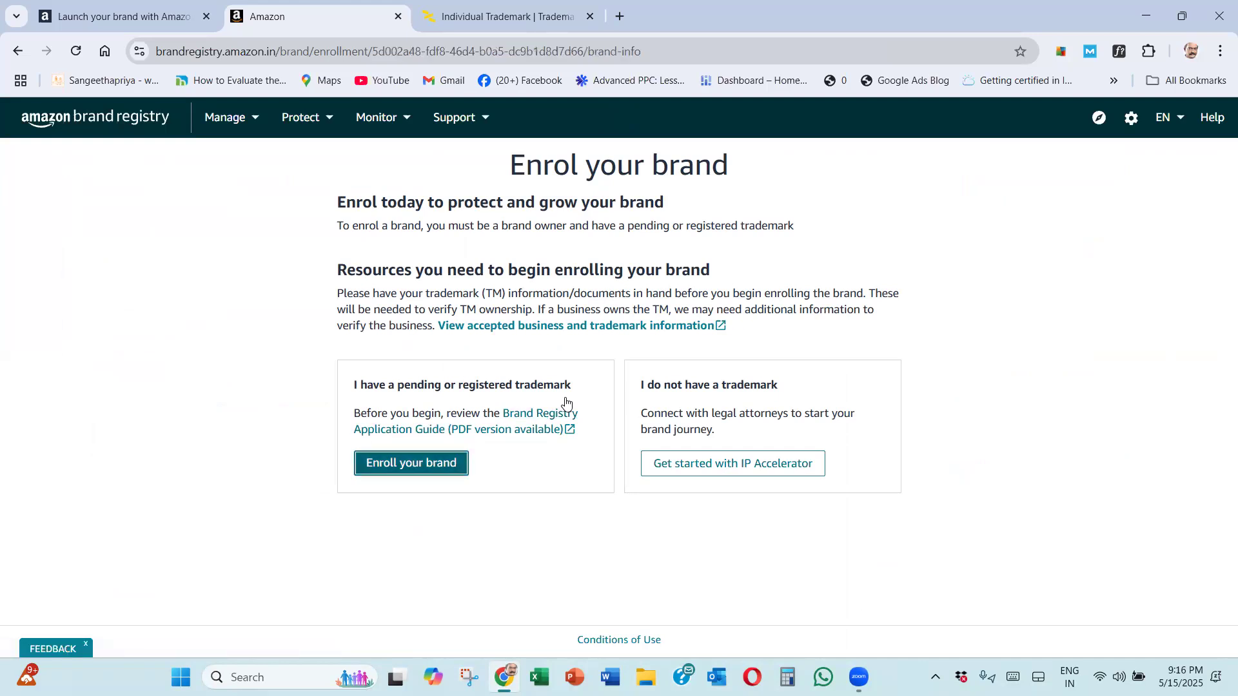
- Open the enrolment form for trademark holders and set the trademark office to India - Trademark Registry - TMR
{"action": "scroll", "coordinate": [836, 375], "scroll_direction": "down", "scroll_amount": 3}
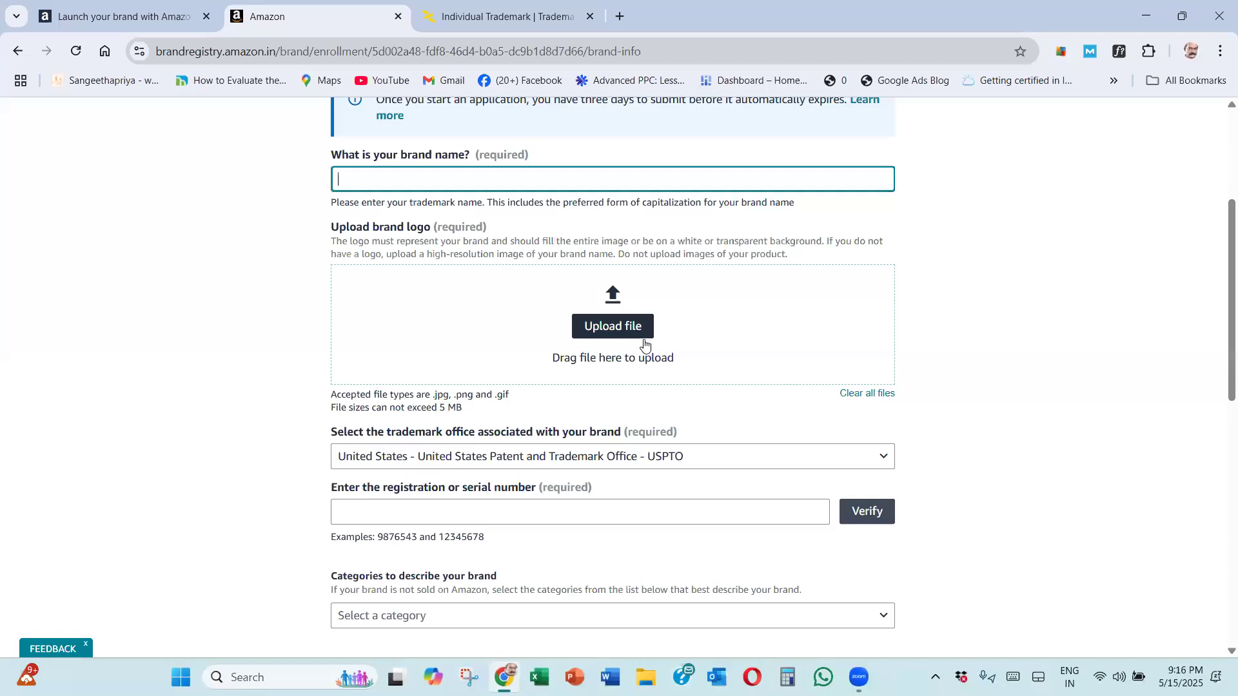
{"action": "scroll", "coordinate": [642, 347], "scroll_direction": "down", "scroll_amount": 1}
{"action": "left_click", "coordinate": [620, 382]}
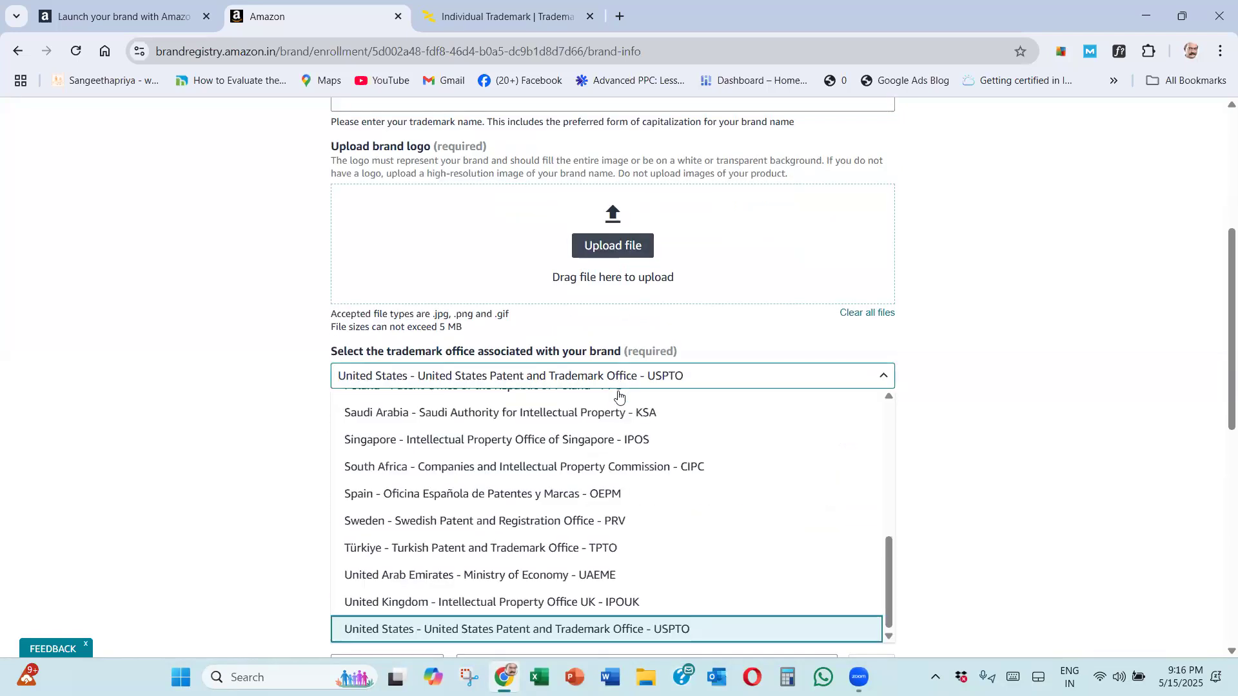
{"action": "scroll", "coordinate": [617, 408], "scroll_direction": "up", "scroll_amount": 3}
{"action": "scroll", "coordinate": [617, 408], "scroll_direction": "up", "scroll_amount": 3}
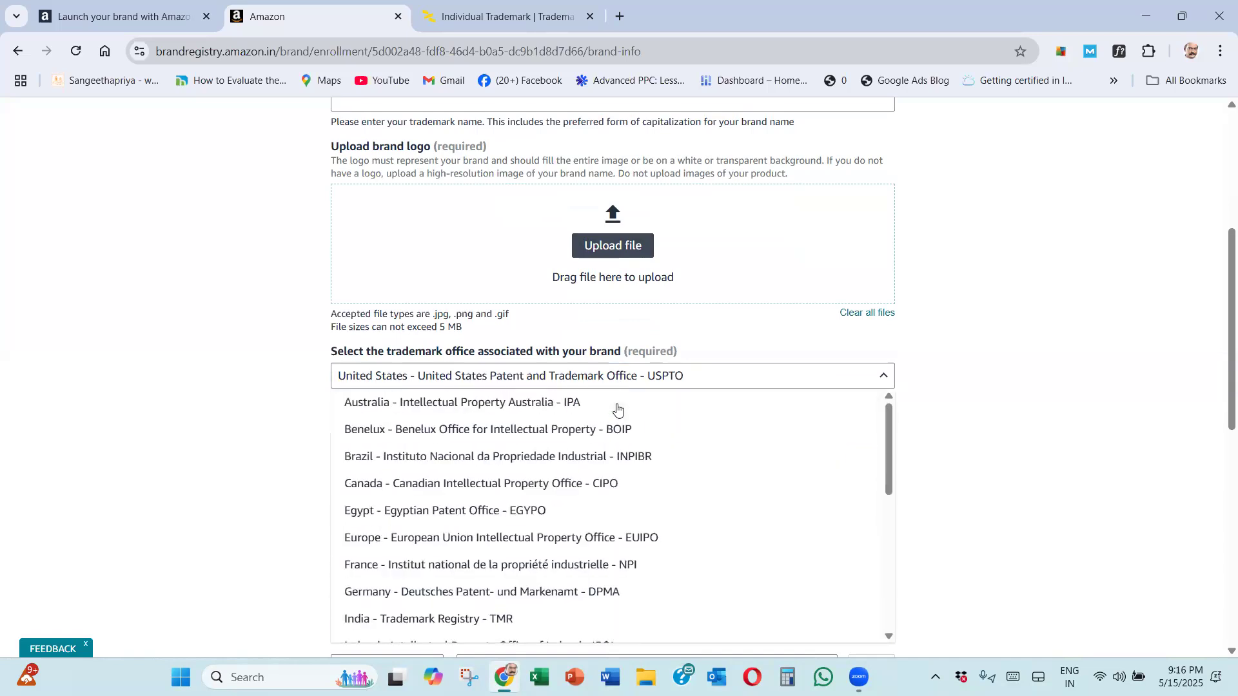
{"action": "left_click", "coordinate": [472, 620]}
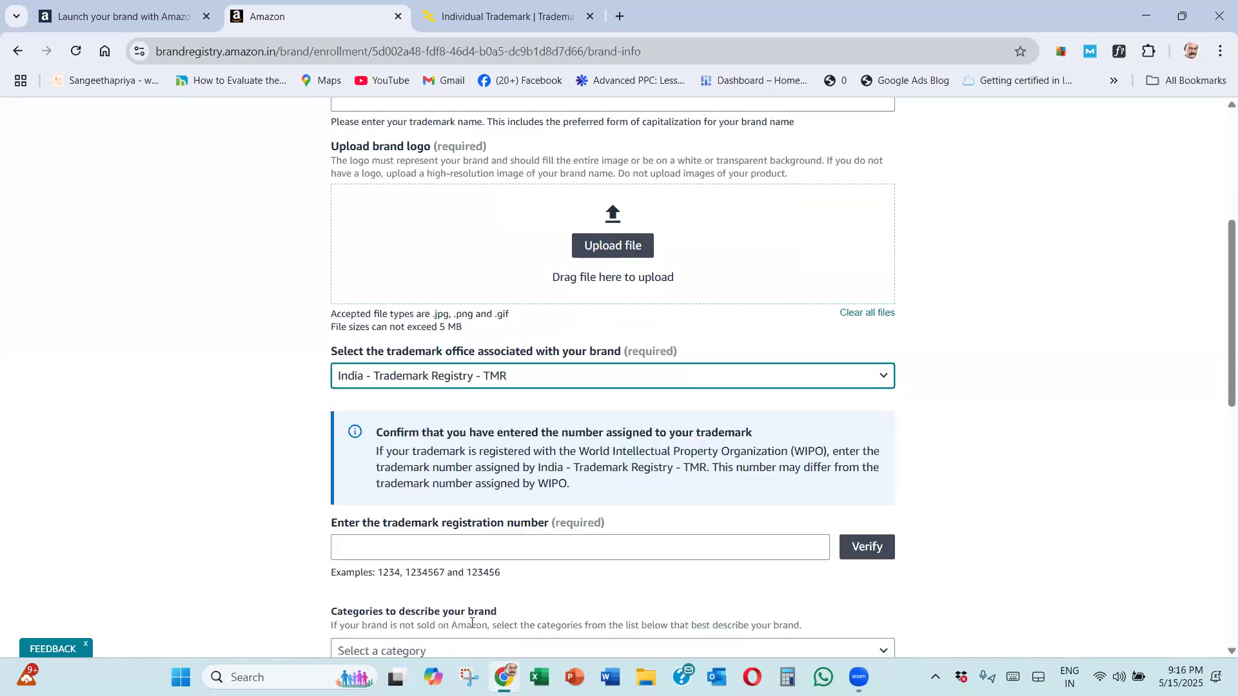
- Go past the trademark registration number and select Apparel as the category describing the brand
{"action": "left_click", "coordinate": [554, 555]}
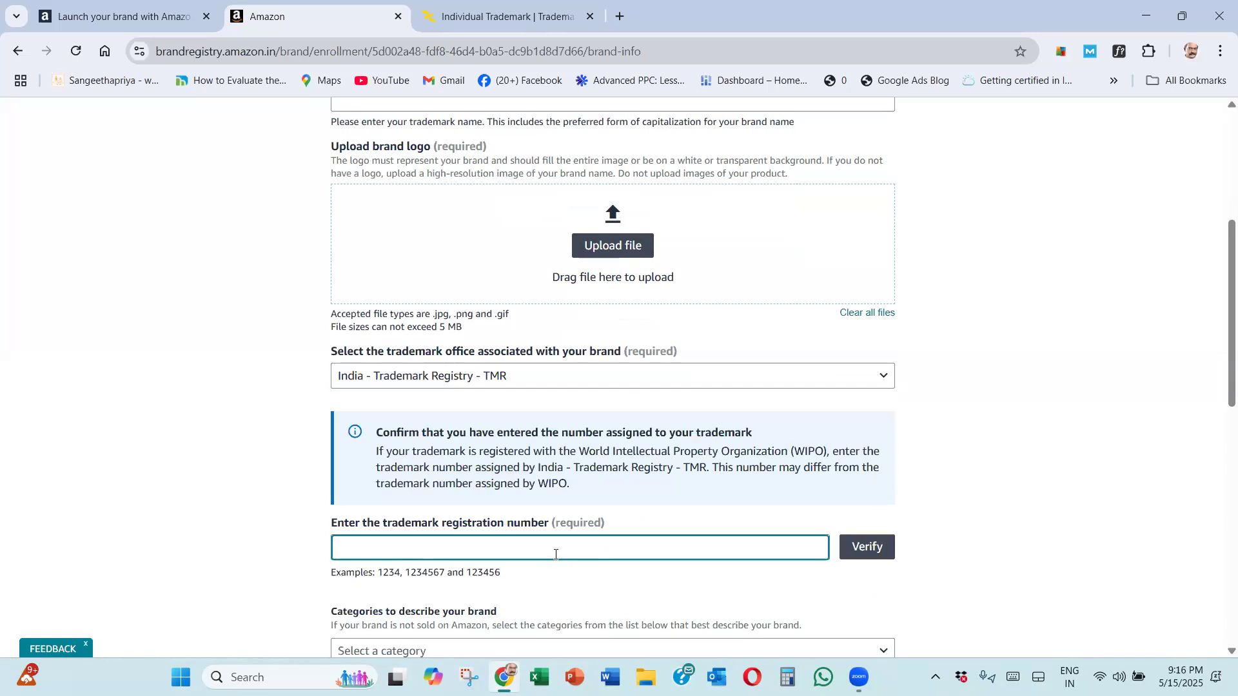
{"action": "scroll", "coordinate": [556, 557], "scroll_direction": "down", "scroll_amount": 1}
{"action": "scroll", "coordinate": [555, 560], "scroll_direction": "down", "scroll_amount": 1}
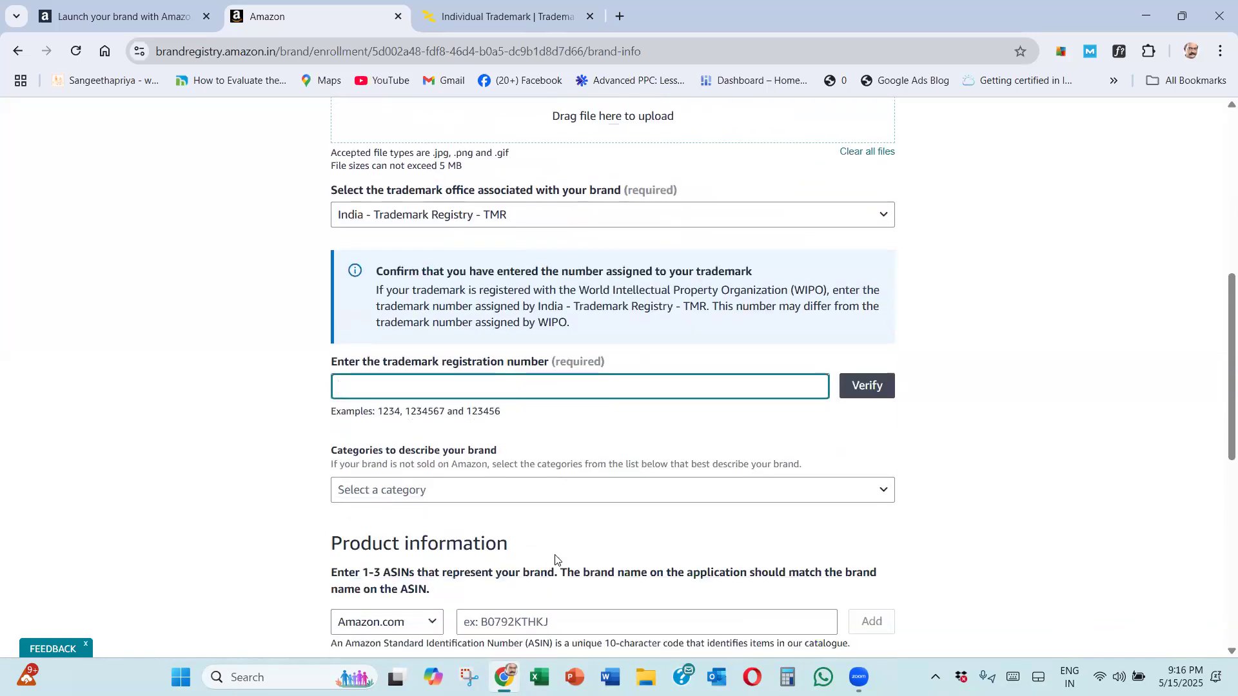
{"action": "scroll", "coordinate": [556, 560], "scroll_direction": "down", "scroll_amount": 2}
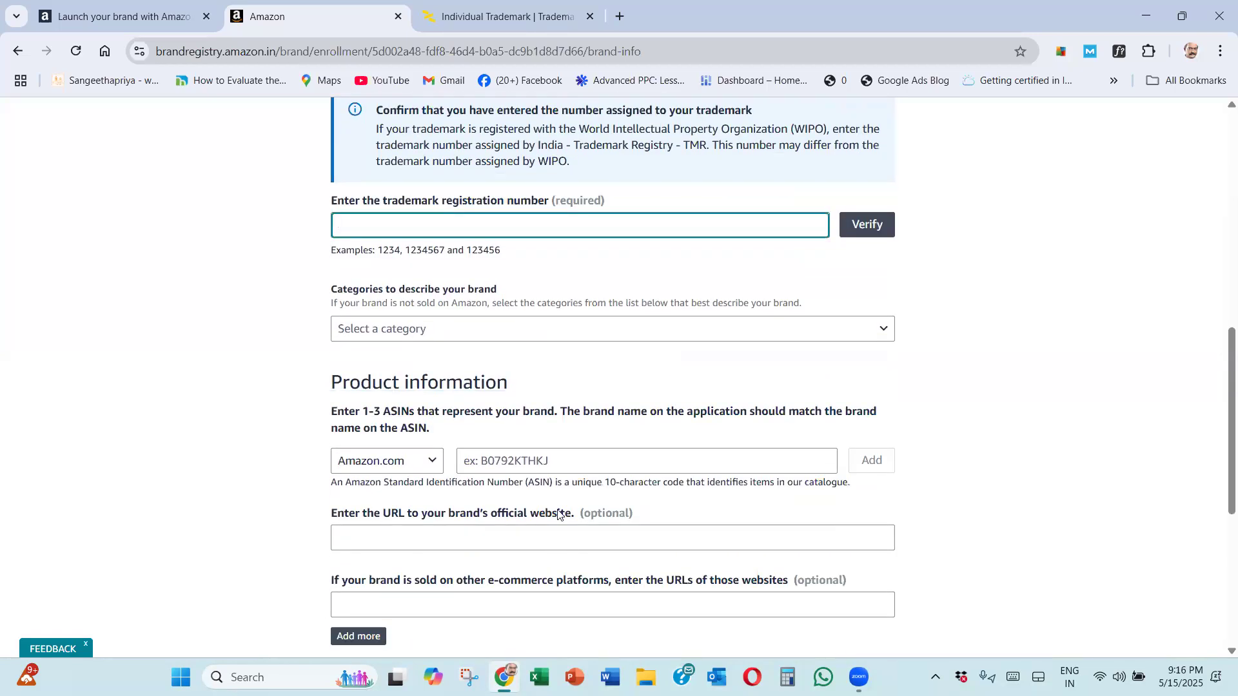
{"action": "left_click", "coordinate": [608, 338]}
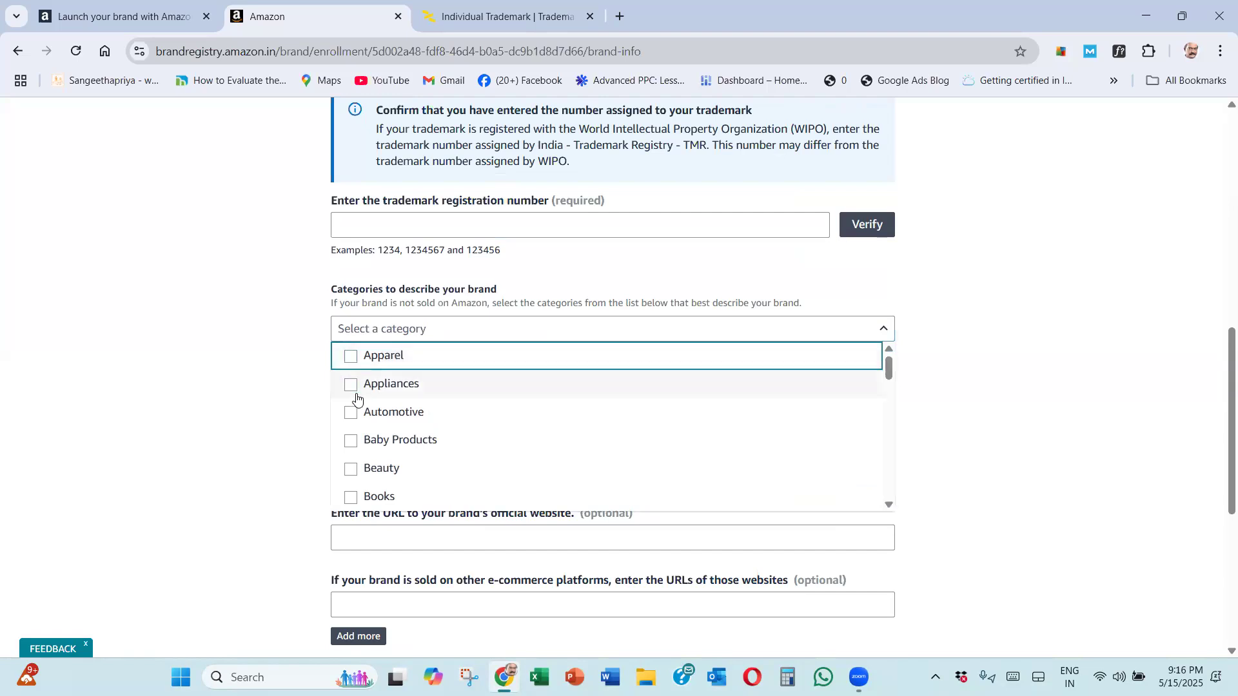
{"action": "left_click", "coordinate": [359, 355]}
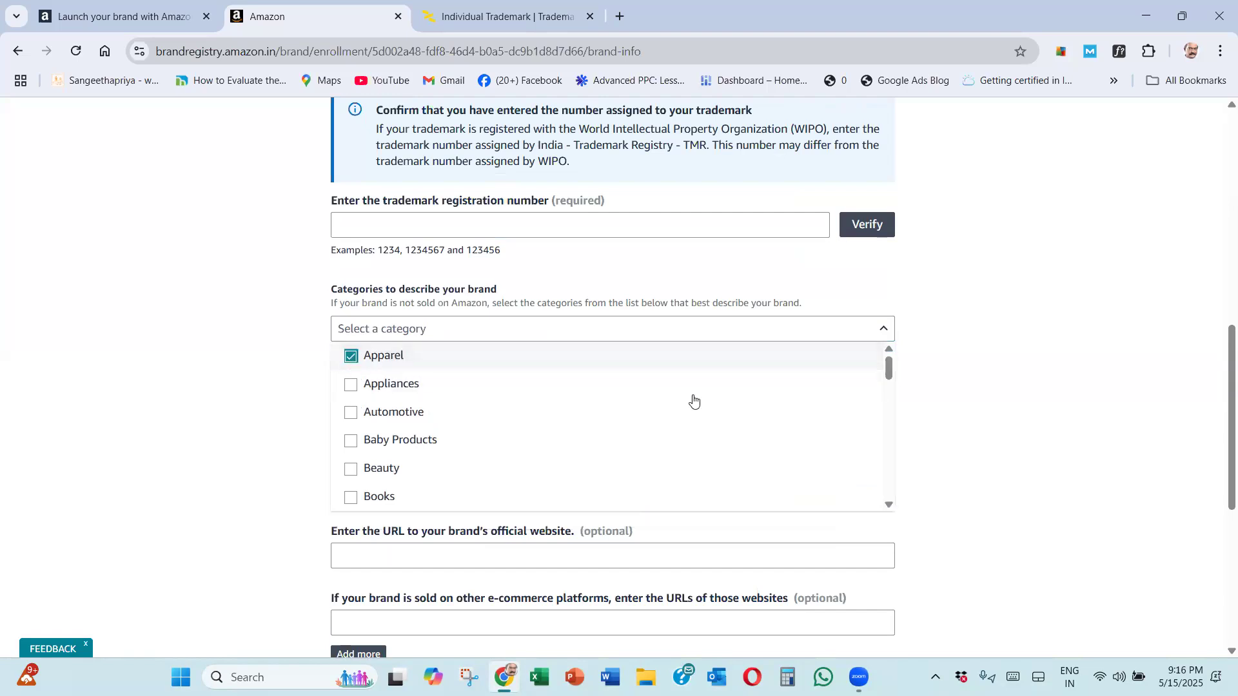
{"action": "left_click", "coordinate": [964, 351]}
{"action": "scroll", "coordinate": [918, 382], "scroll_direction": "down", "scroll_amount": 1}
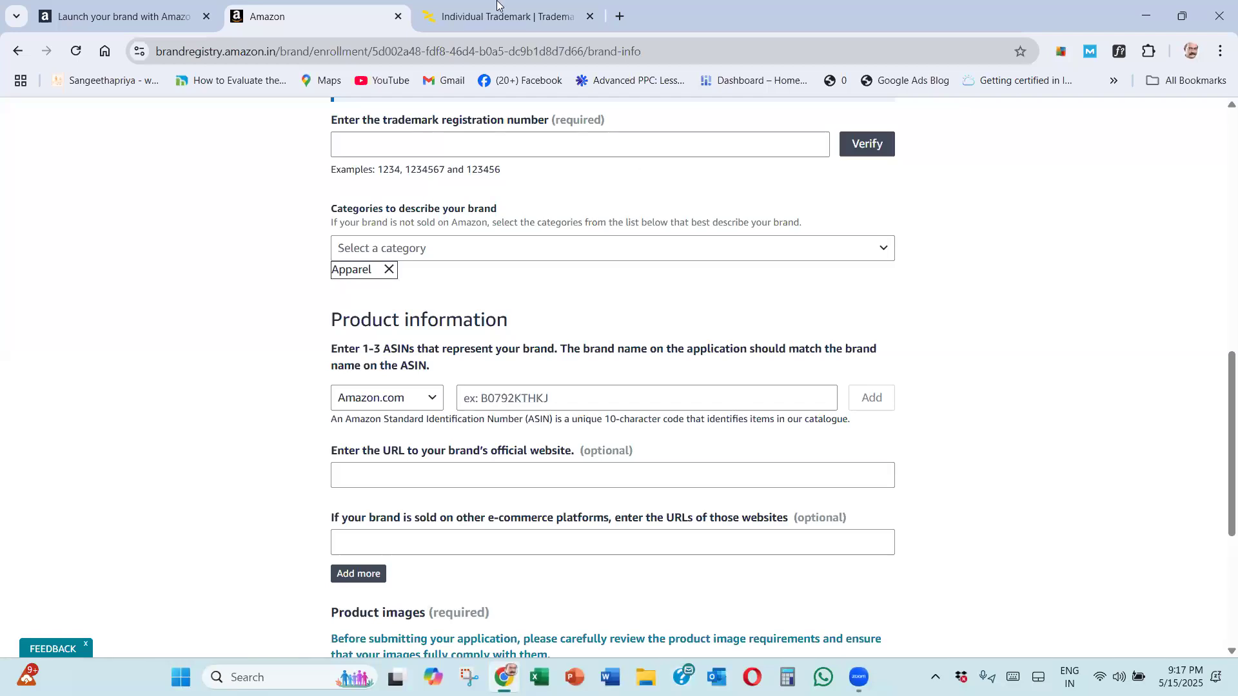
- Search the web for "ipr india" in a new tab, open the official Intellectual Property India website and look through its Trade Marks links
{"action": "left_click", "coordinate": [620, 16]}
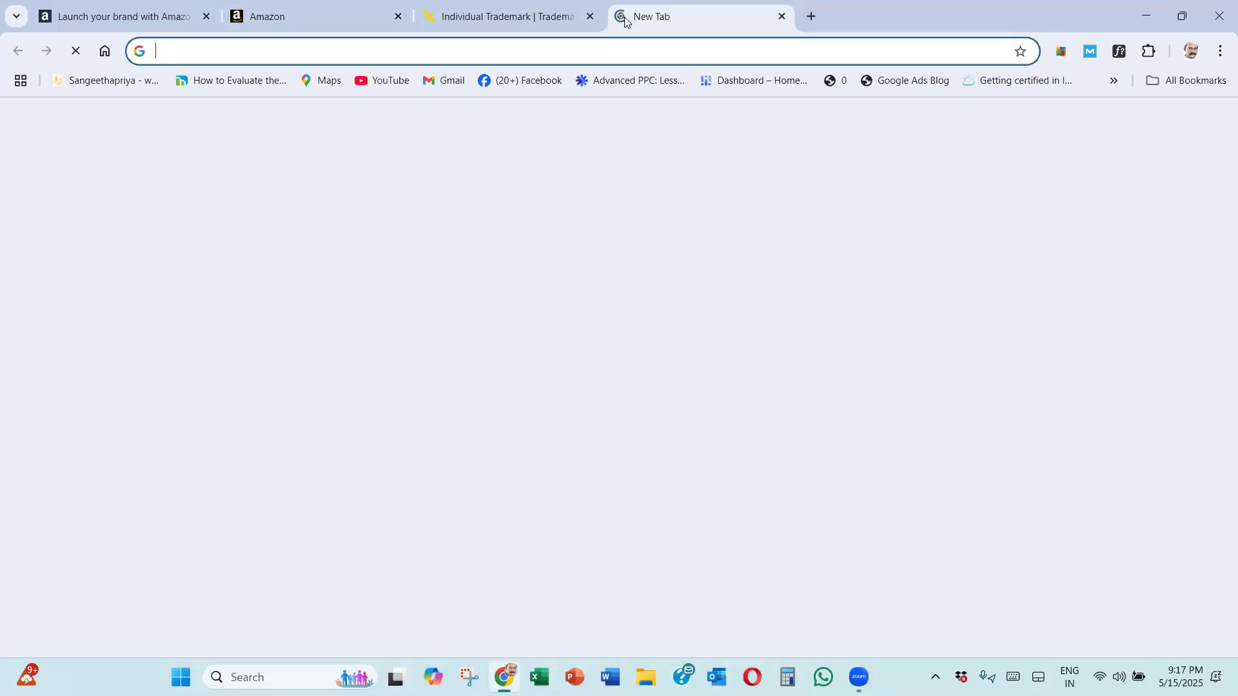
{"action": "type", "text": "ipr"}
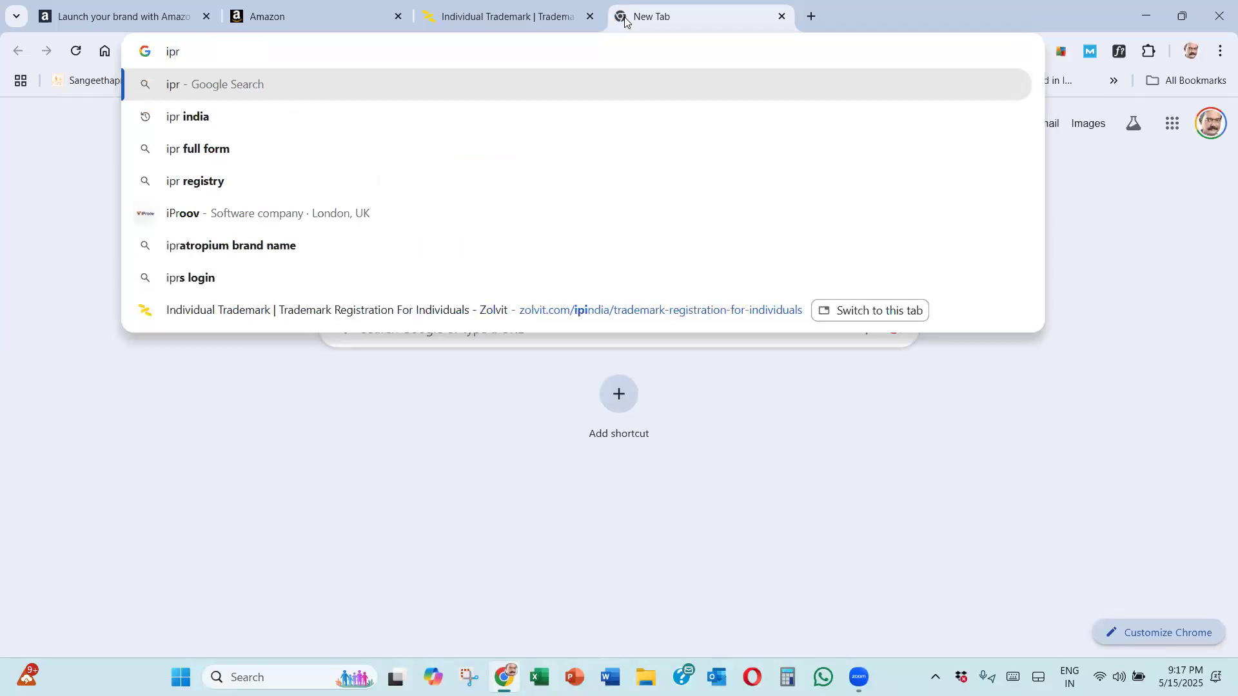
{"action": "key", "text": "Down"}
{"action": "key", "text": "Return"}
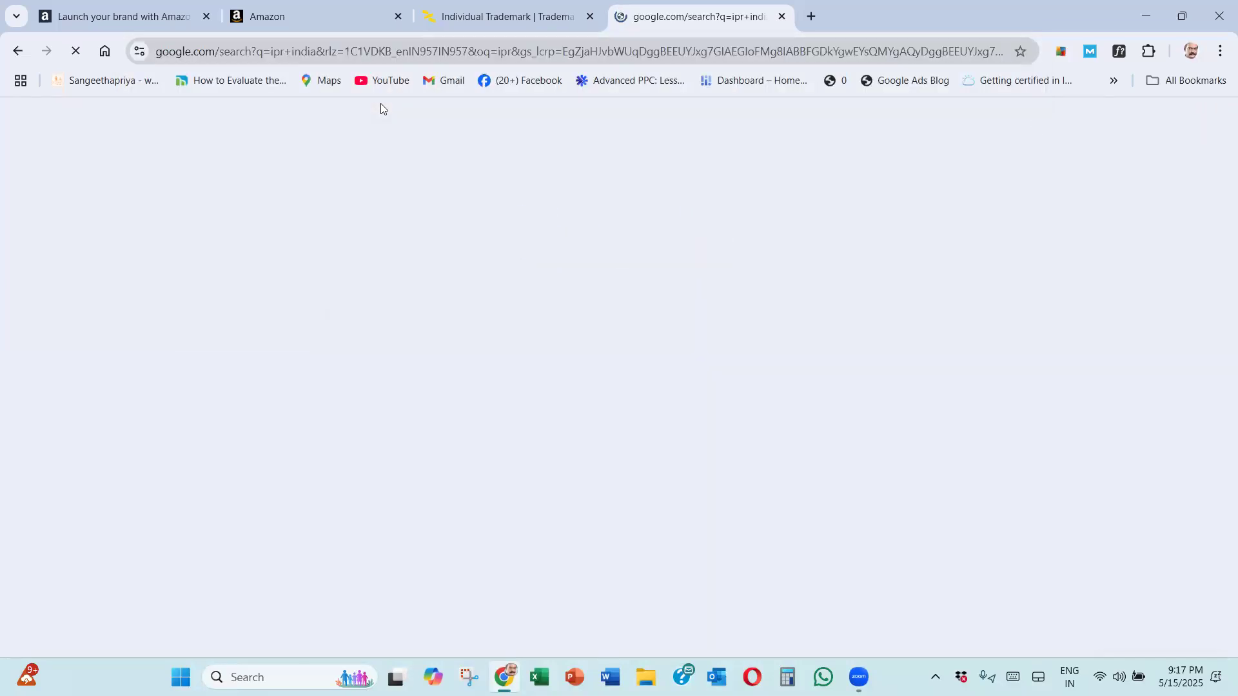
{"action": "left_click", "coordinate": [252, 278]}
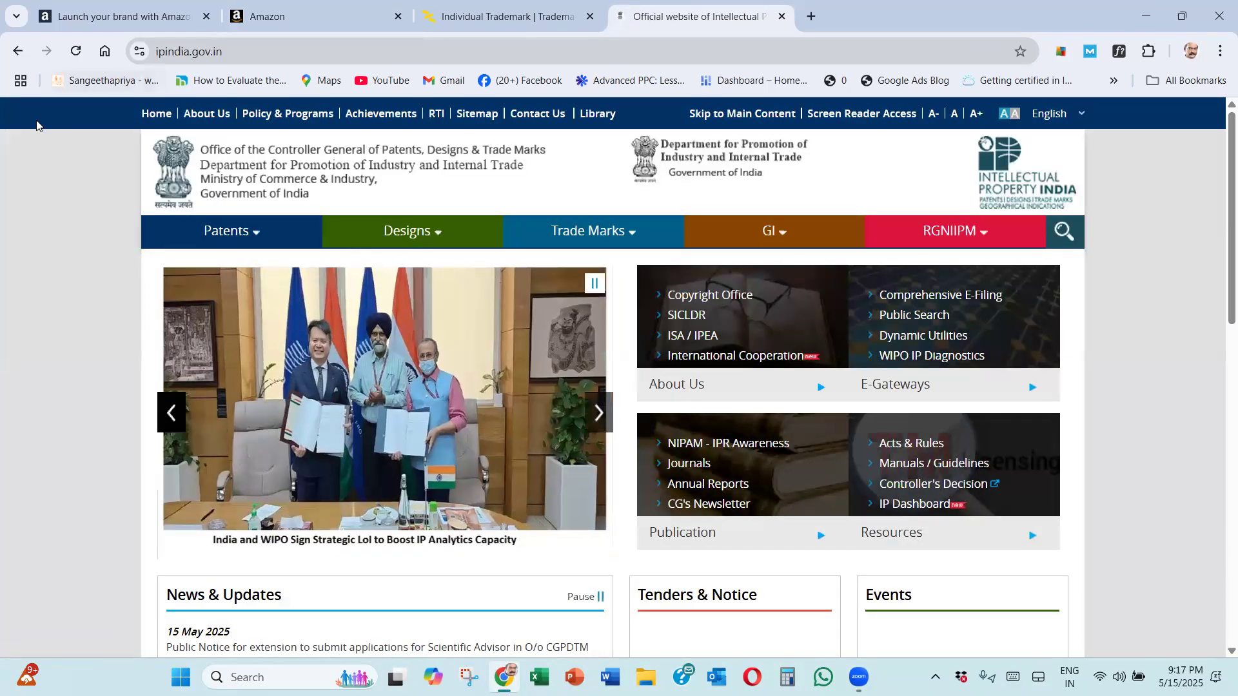
{"action": "mouse_move", "coordinate": [585, 245]}
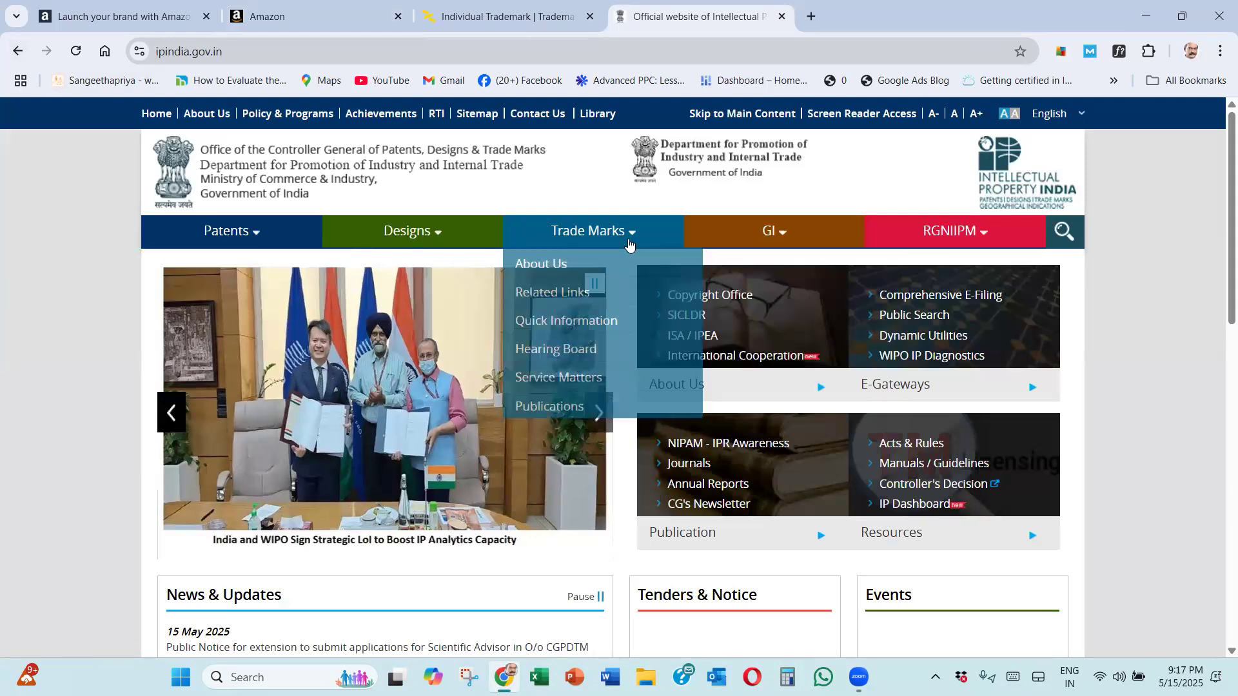
{"action": "mouse_move", "coordinate": [606, 267]}
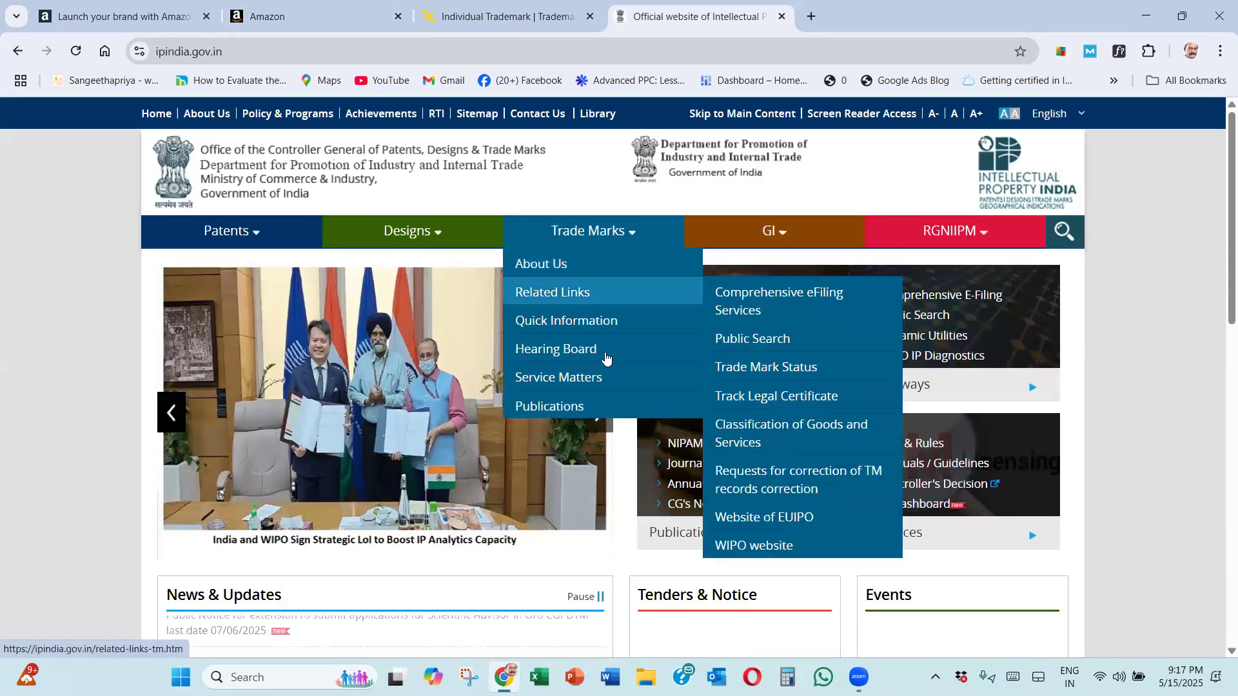
{"action": "mouse_move", "coordinate": [599, 367]}
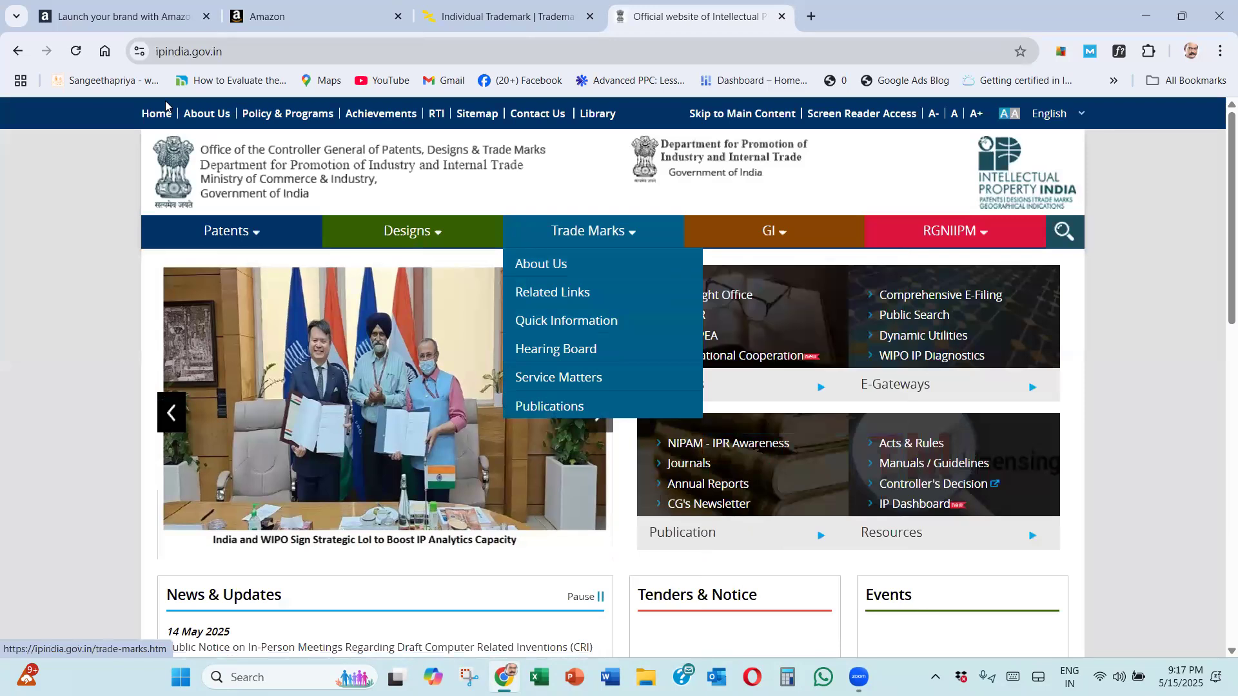
{"action": "left_click", "coordinate": [165, 16]}
{"action": "left_click", "coordinate": [276, 19]}
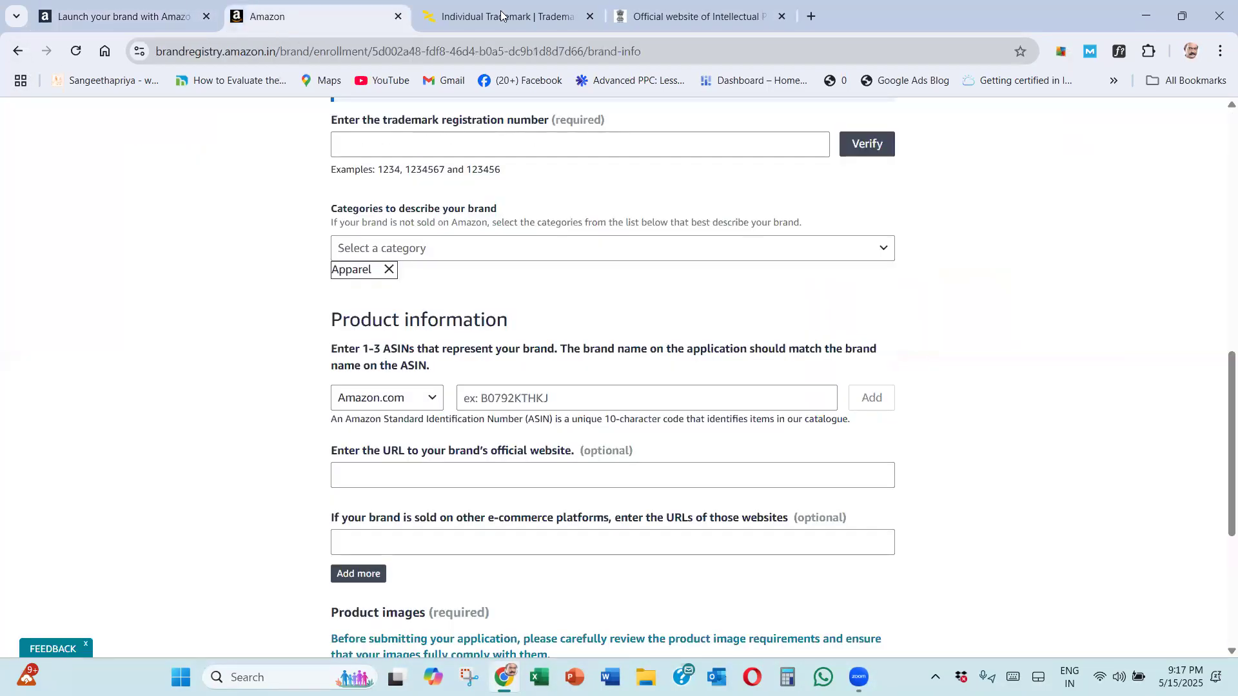
{"action": "left_click", "coordinate": [502, 16]}
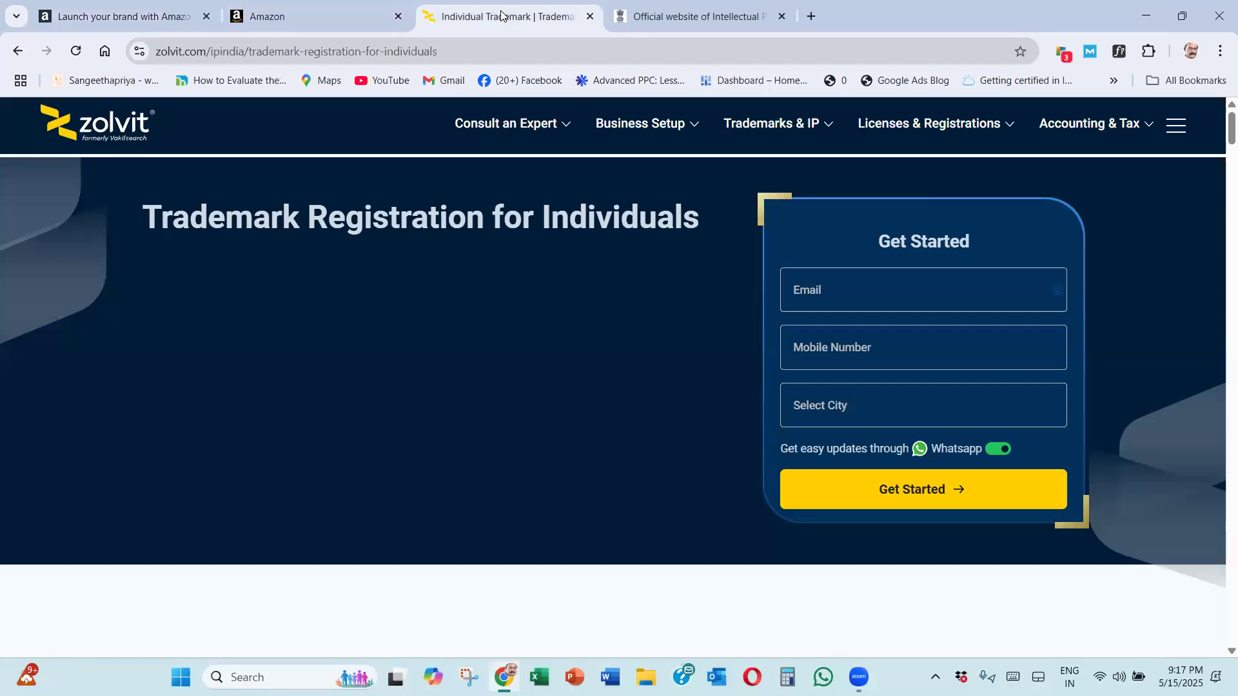
{"action": "left_click", "coordinate": [695, 17]}
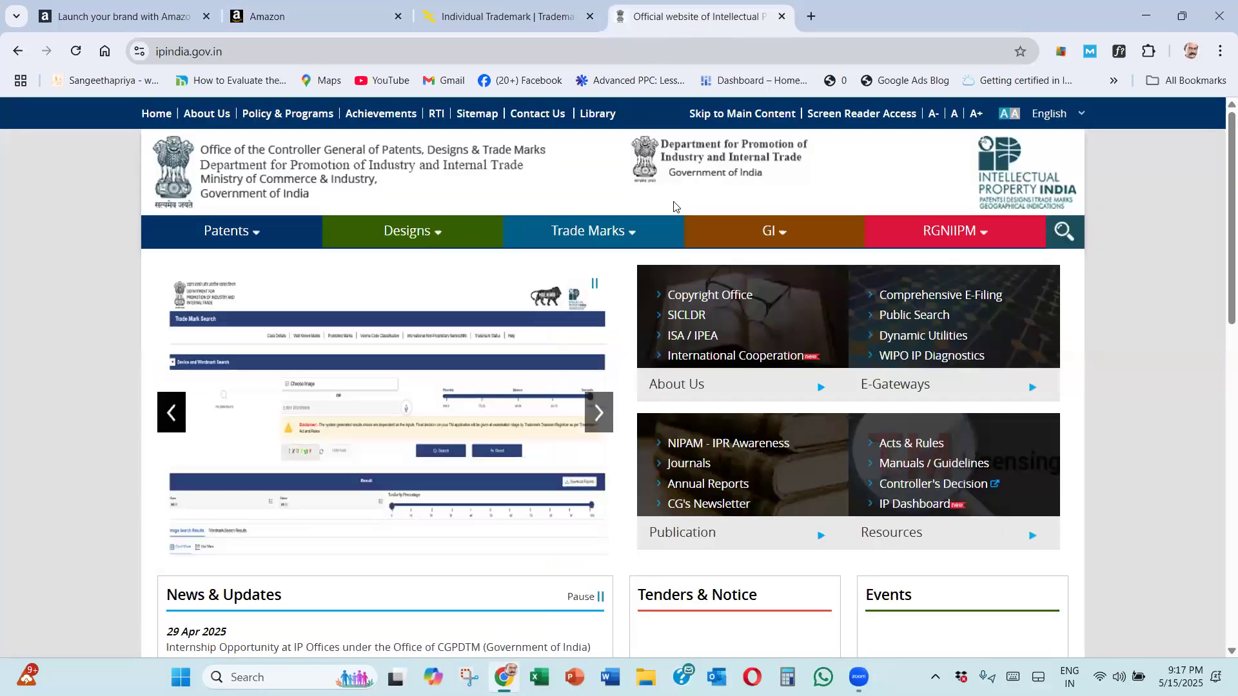
- Return to the "ipr india" search results and open the Trade Marks page of Intellectual Property India
{"action": "mouse_move", "coordinate": [693, 283]}
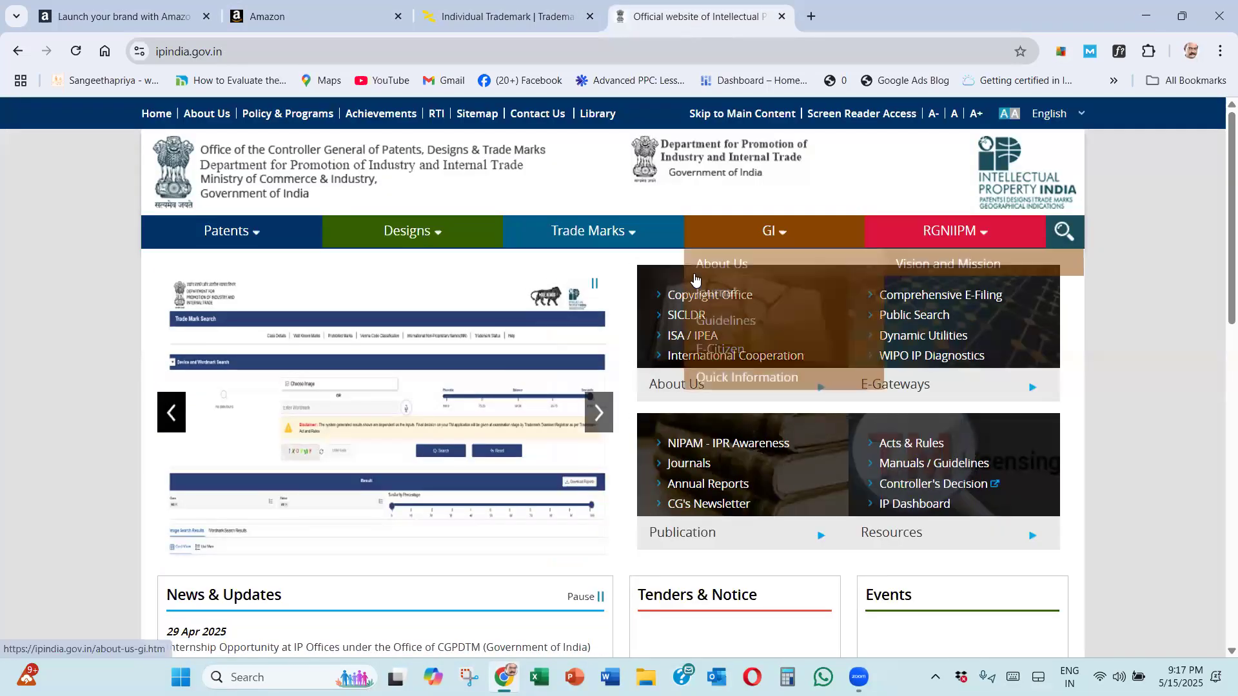
{"action": "left_click", "coordinate": [19, 52]}
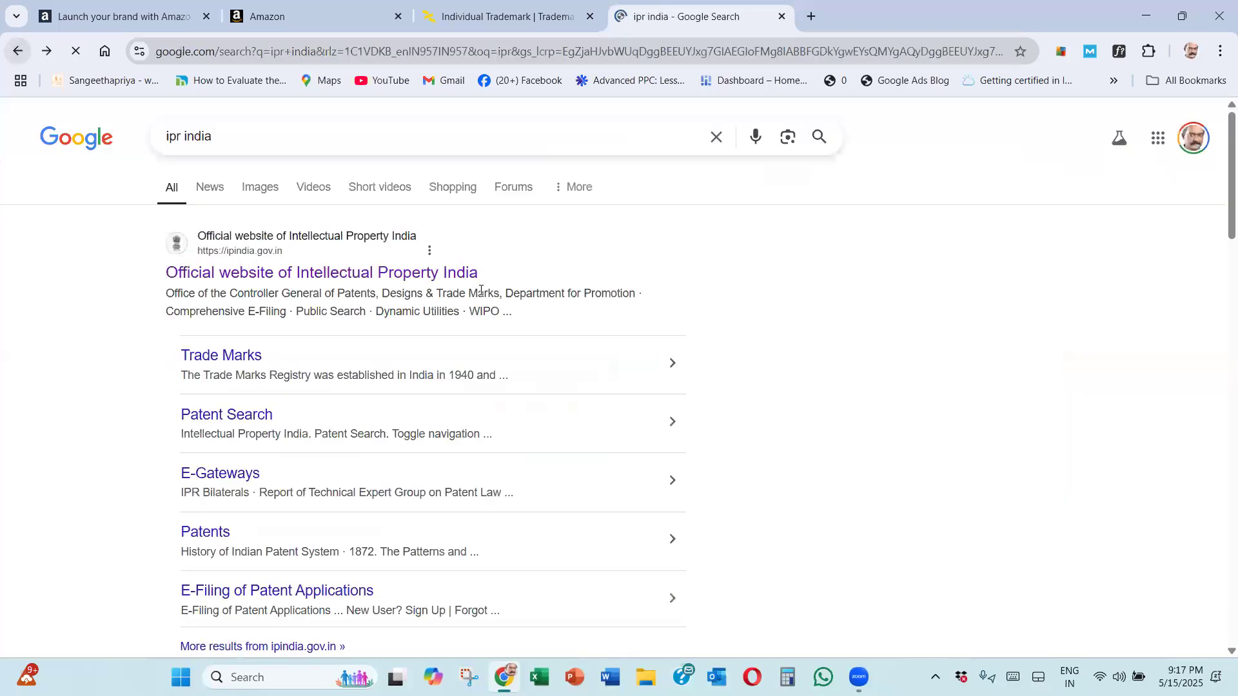
{"action": "left_click", "coordinate": [242, 363]}
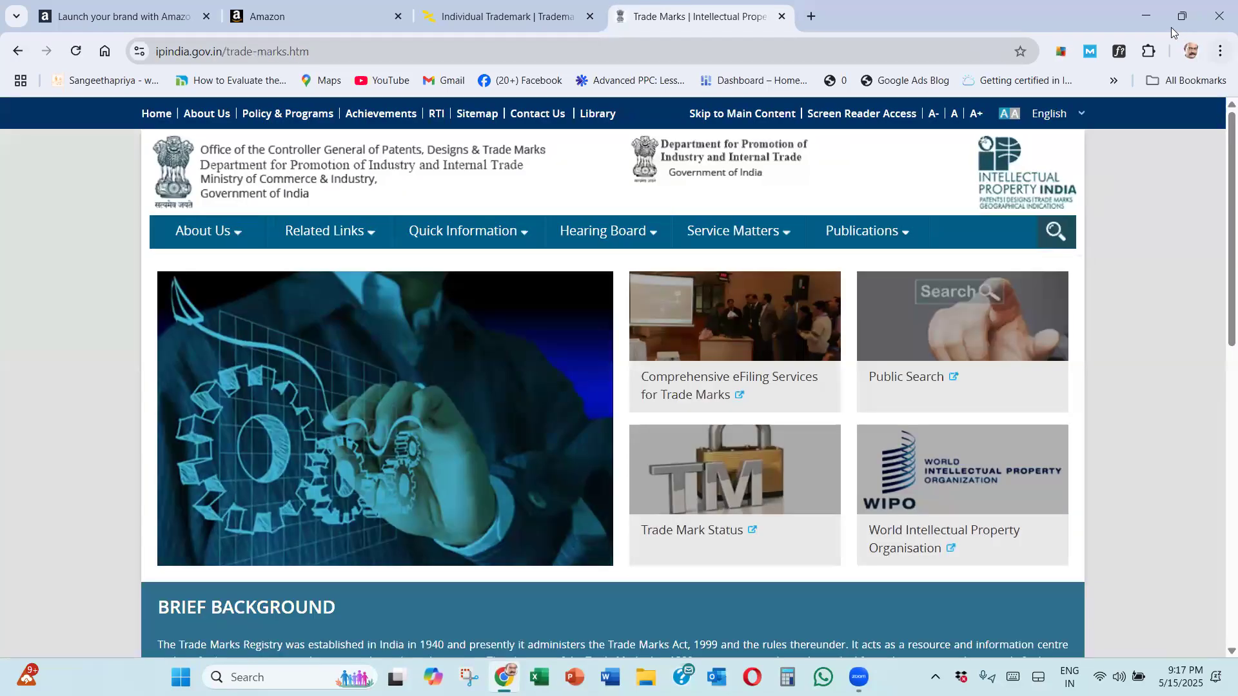
{"action": "left_click", "coordinate": [1152, 16]}
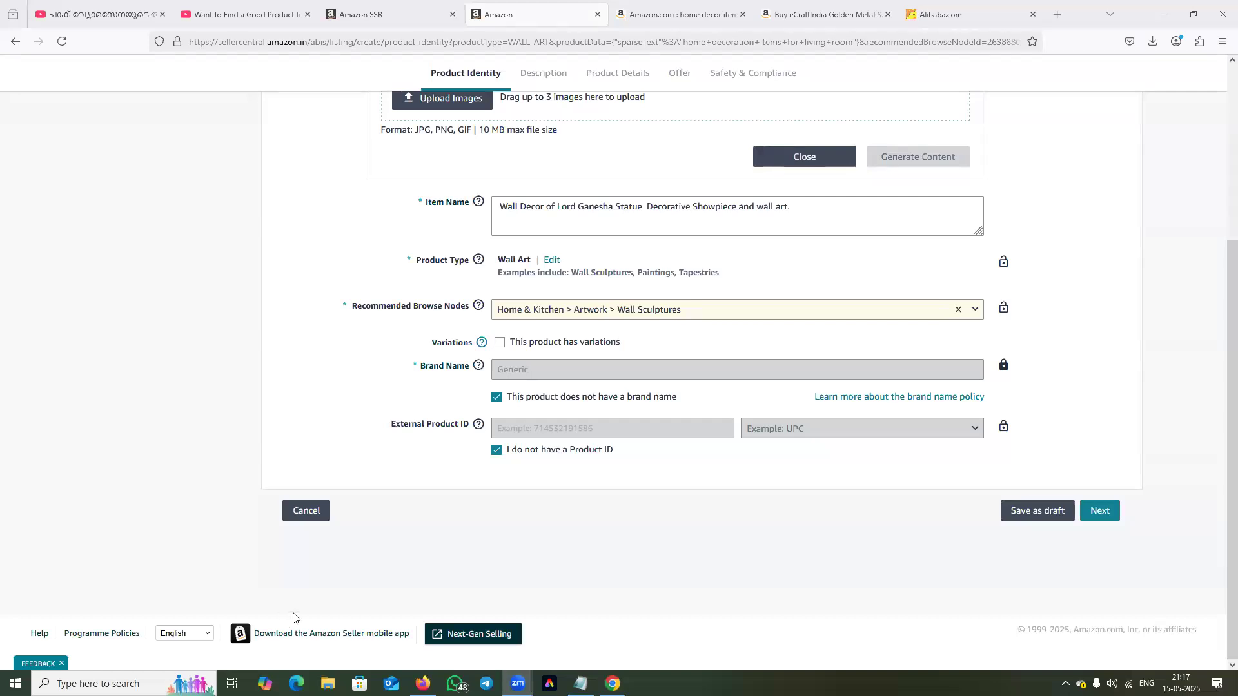
- Continue the Ganesha wall art listing from Product Identity to Description and acknowledge the UPC exemption notice
{"action": "left_click", "coordinate": [608, 550]}
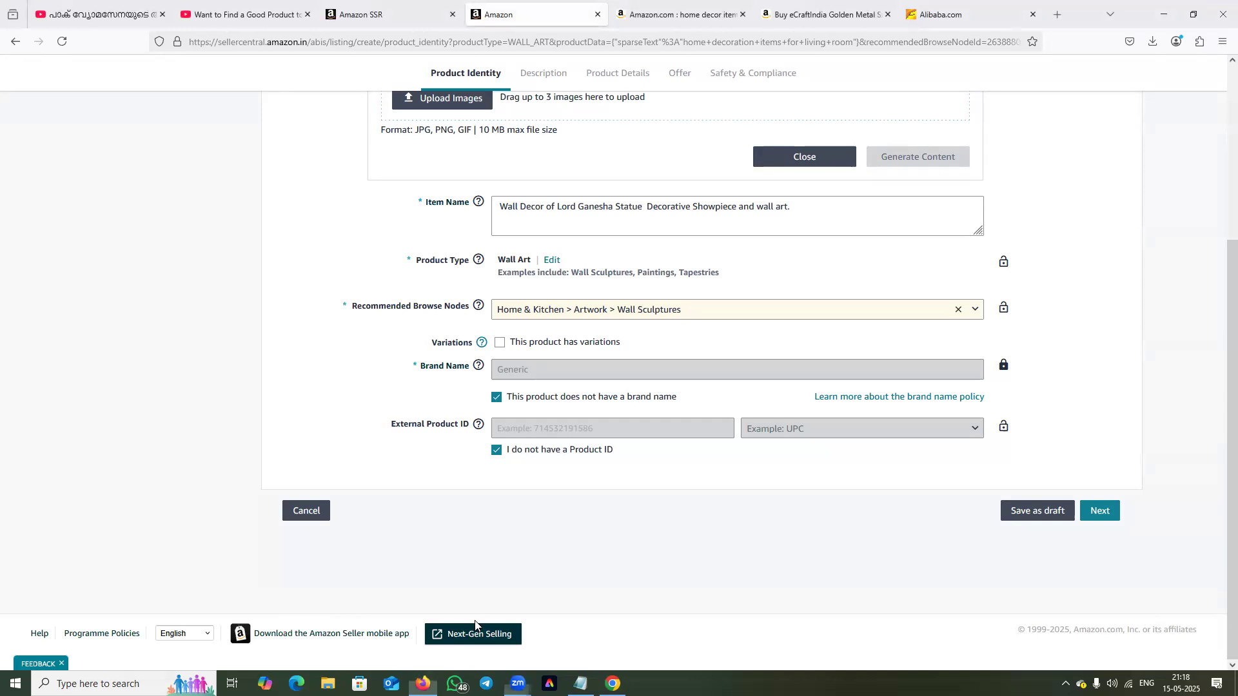
{"action": "left_click", "coordinate": [1099, 510]}
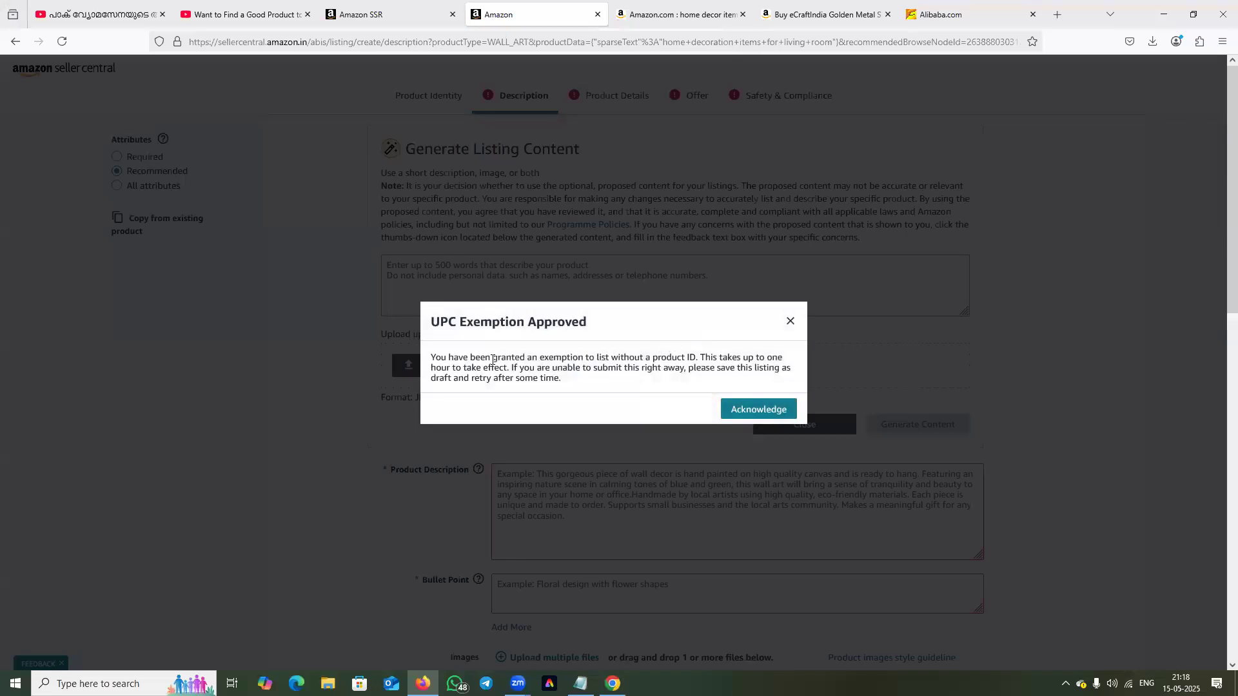
{"action": "left_click", "coordinate": [776, 412]}
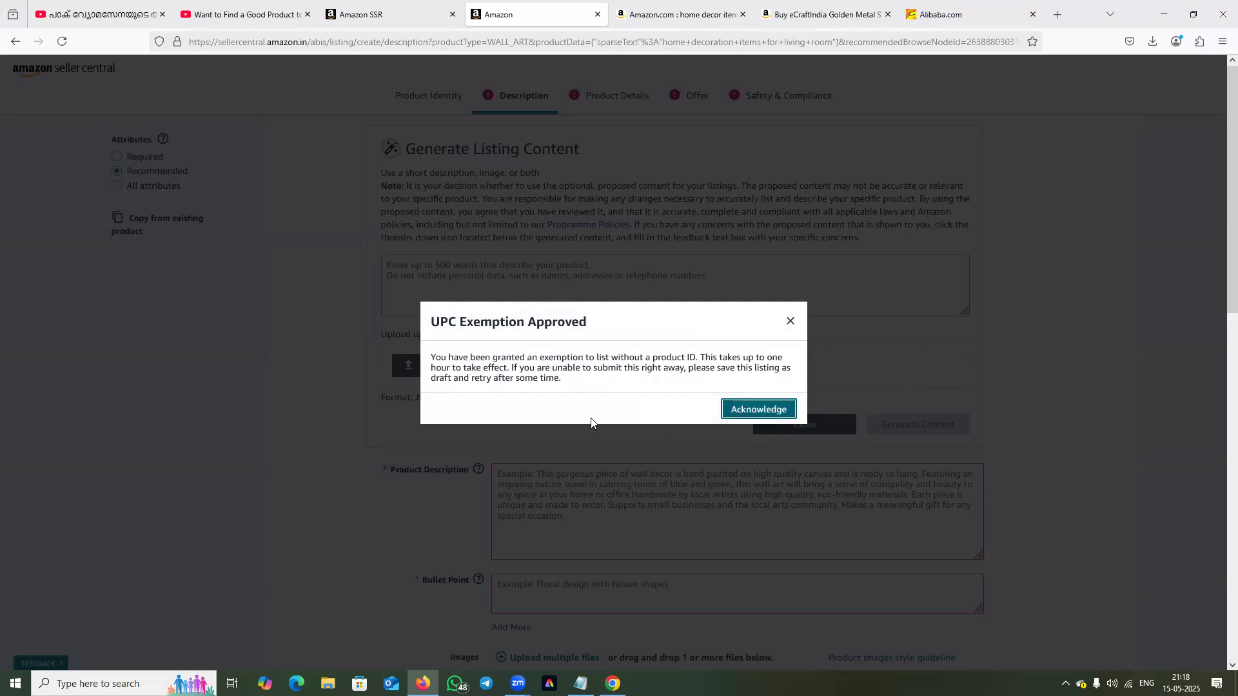
{"action": "left_click", "coordinate": [790, 321]}
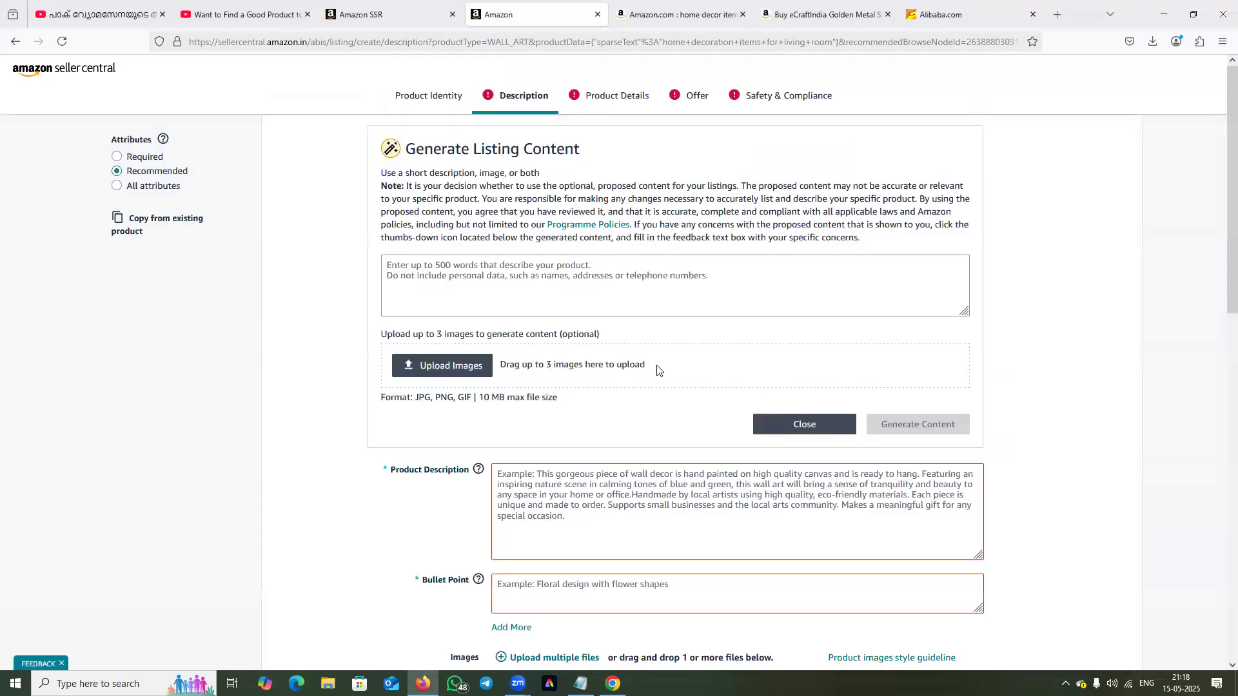
- Go to the empty Product Description field, then switch to ChatGPT in a new browser tab
{"action": "left_click", "coordinate": [568, 489]}
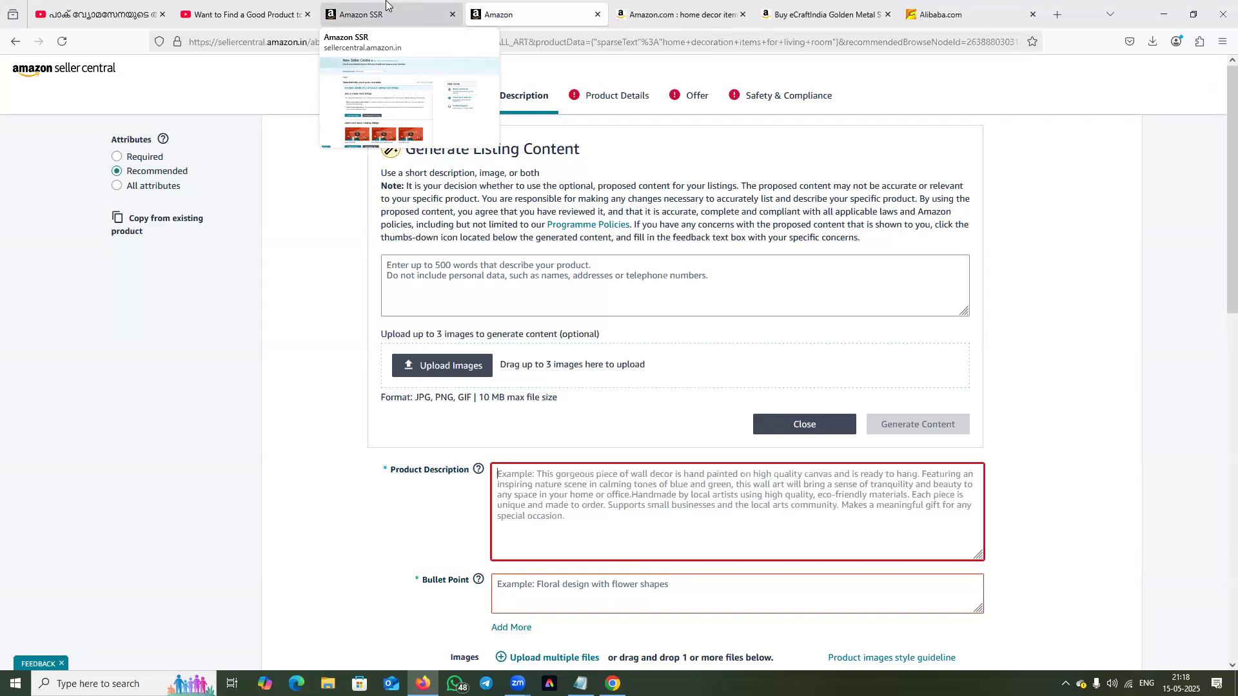
{"action": "left_click", "coordinate": [1057, 15]}
{"action": "left_click", "coordinate": [1017, 65]}
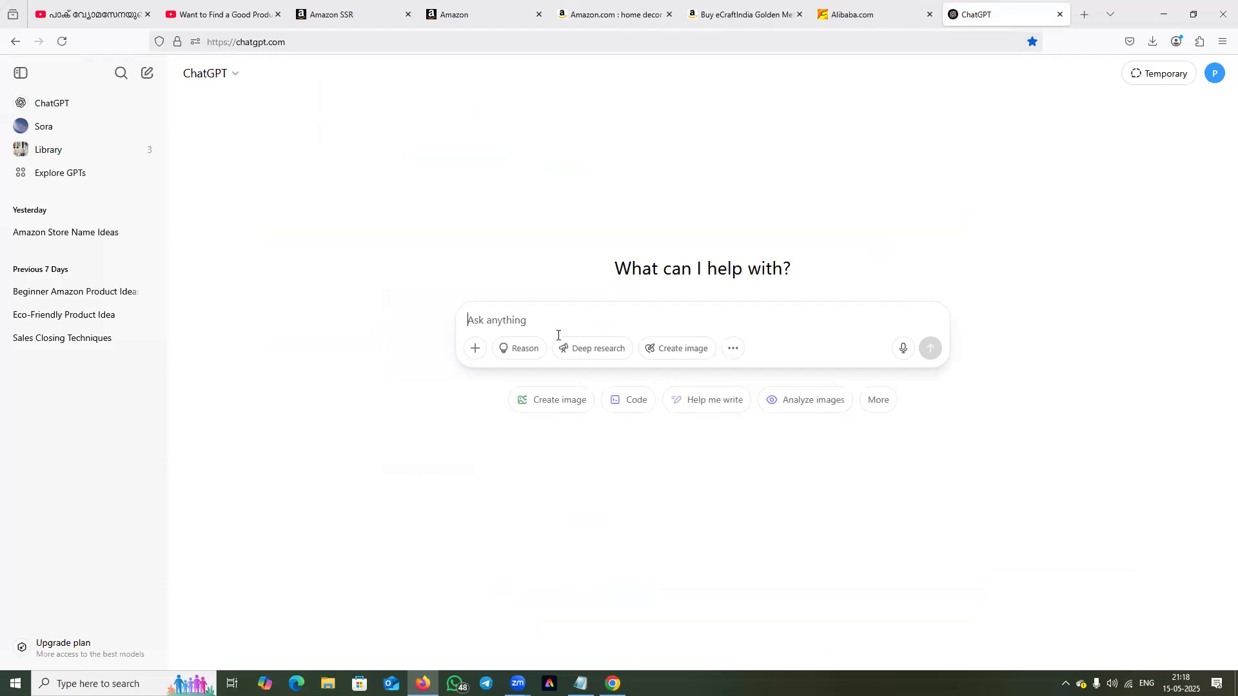
- Copy "Lord Ganesha Statue Wall Art- Decorative Showpiece for Wall Decor" from the eCraftIndia product title into the ChatGPT prompt
{"action": "left_click", "coordinate": [741, 15]}
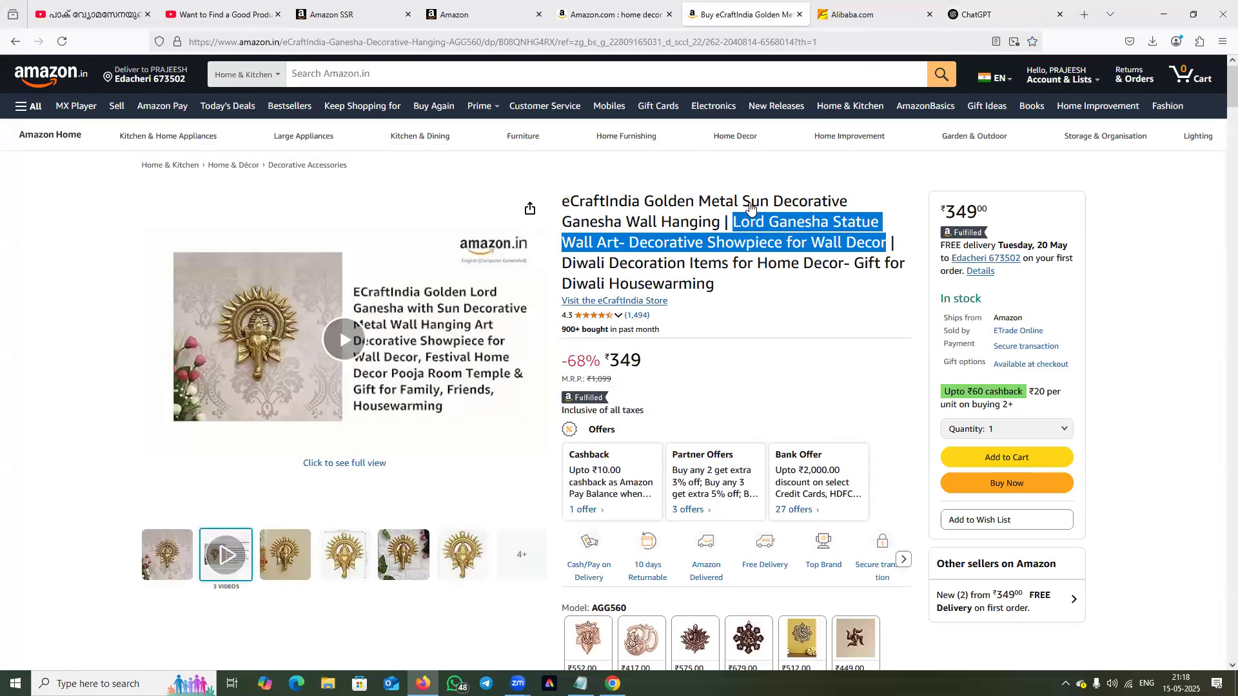
{"action": "right_click", "coordinate": [818, 235]}
{"action": "left_click", "coordinate": [846, 243]}
{"action": "left_click", "coordinate": [982, 22]}
{"action": "right_click", "coordinate": [502, 317]}
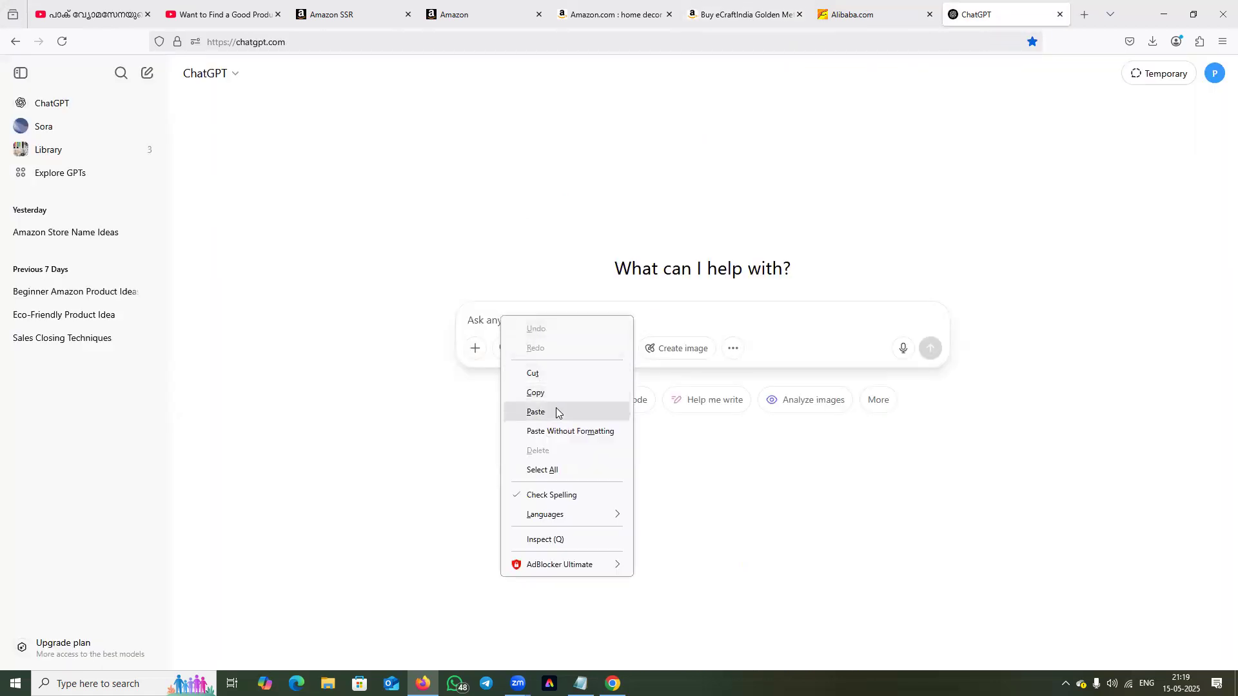
{"action": "left_click", "coordinate": [556, 412]}
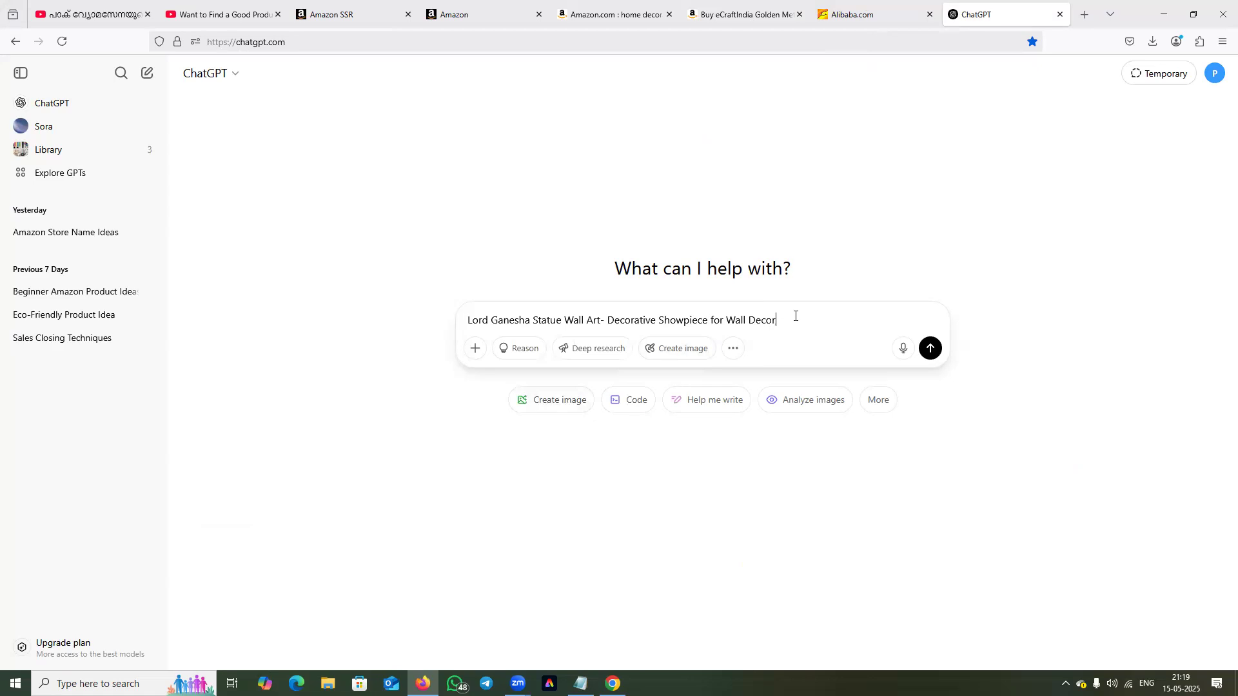
- Complete the prompt with "provide 20 key word for this products to be use of amazon description" and submit it
{"action": "type", "text": "provide 20 key word for this products to"}
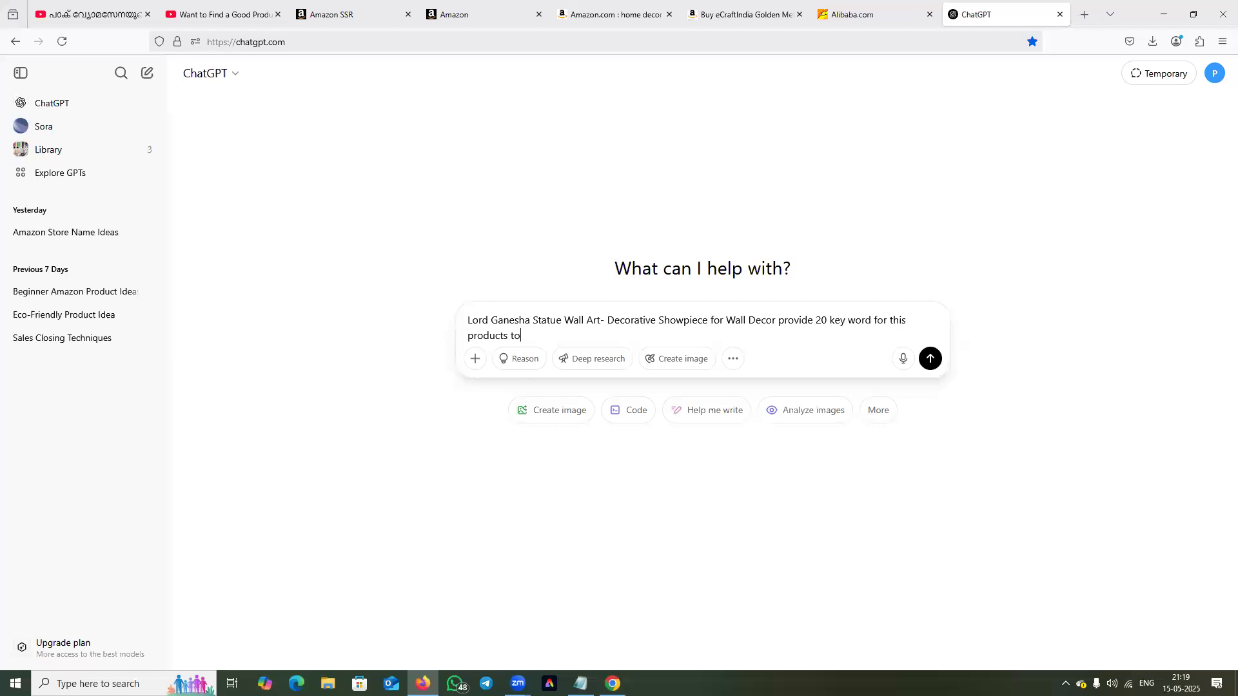
{"action": "type", "text": " be use of amazon ddiscript"}
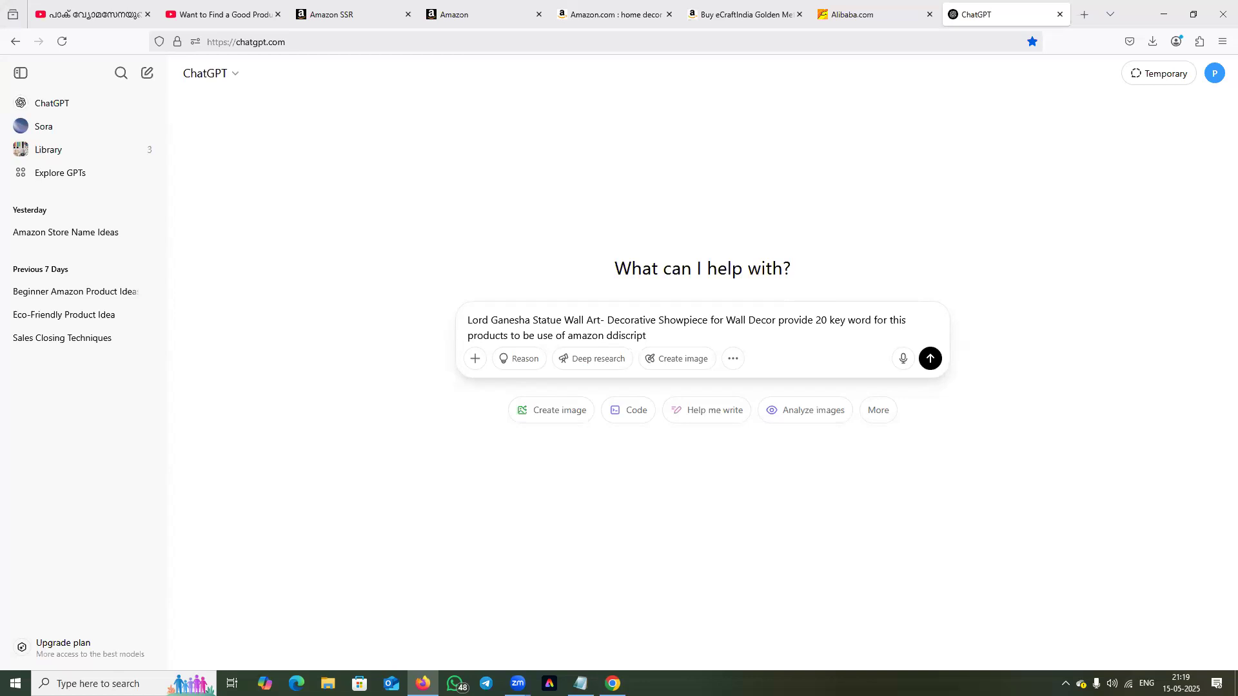
{"action": "type", "text": "ion"}
{"action": "key", "text": "ctrl+Left"}
{"action": "key", "text": "Delete"}
{"action": "right_click", "coordinate": [632, 337]}
{"action": "left_click", "coordinate": [677, 326]}
{"action": "key", "text": "Return"}
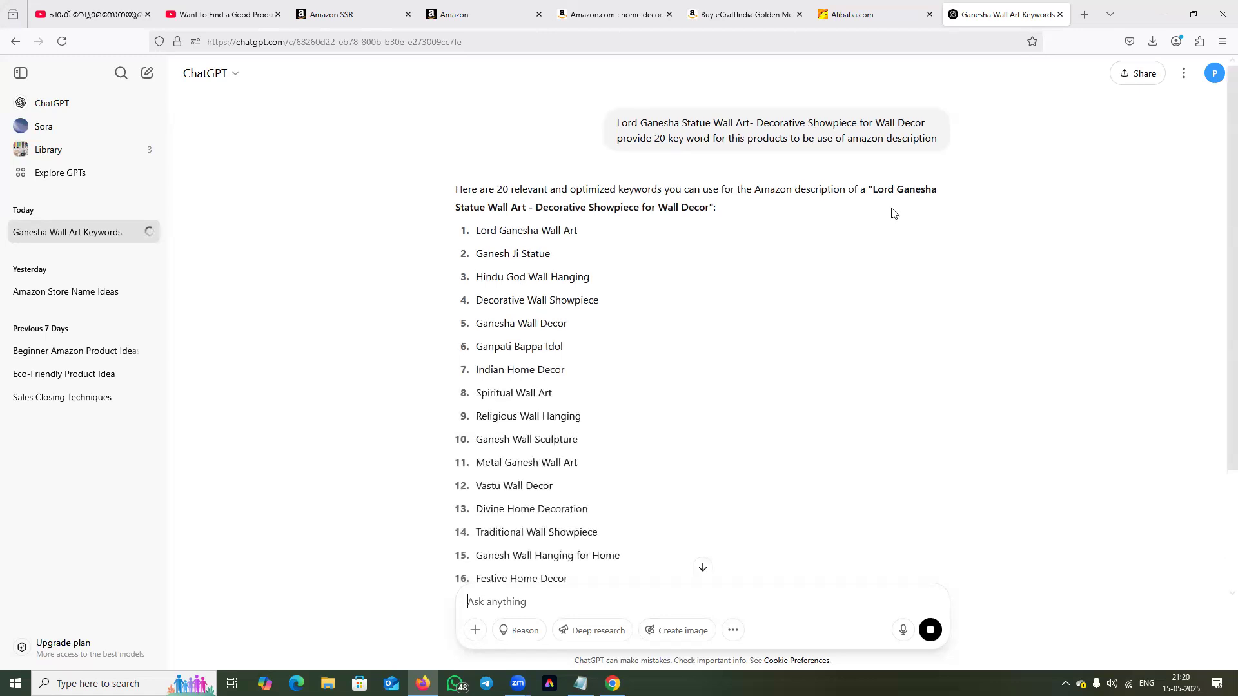
- Ask ChatGPT to "create five bullet points and description using above key words to be use of amazon listing"
{"action": "scroll", "coordinate": [659, 348], "scroll_direction": "down", "scroll_amount": 3}
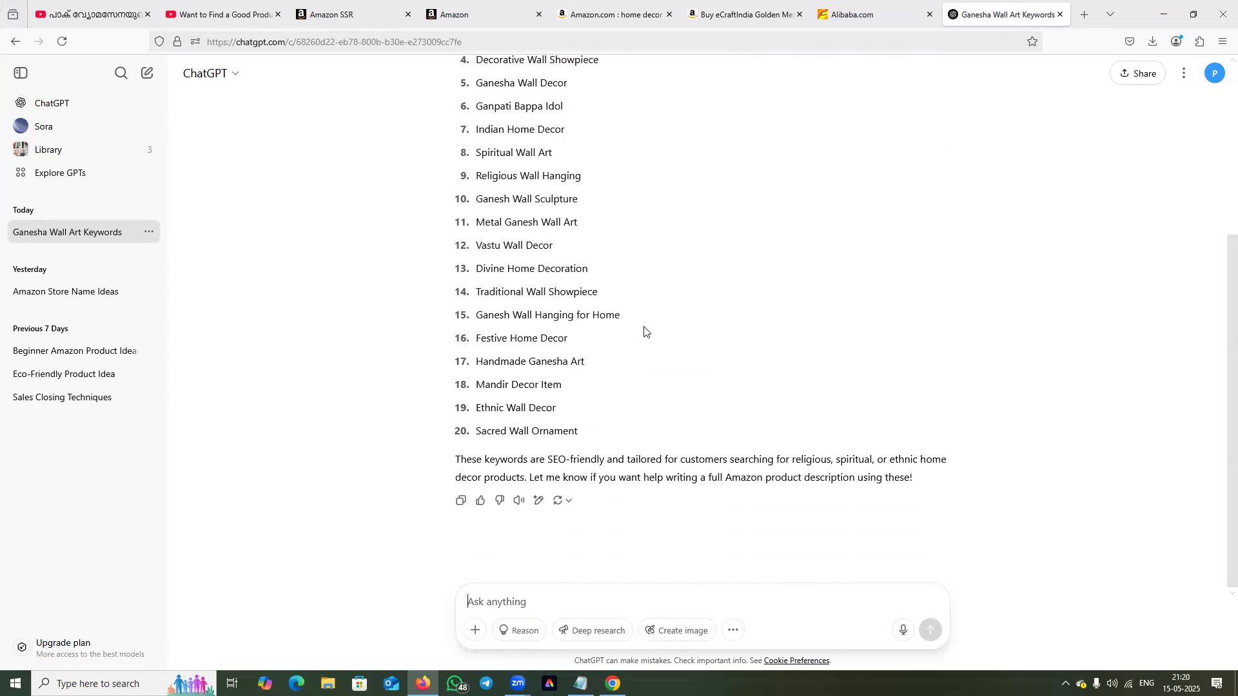
{"action": "type", "text": "create"}
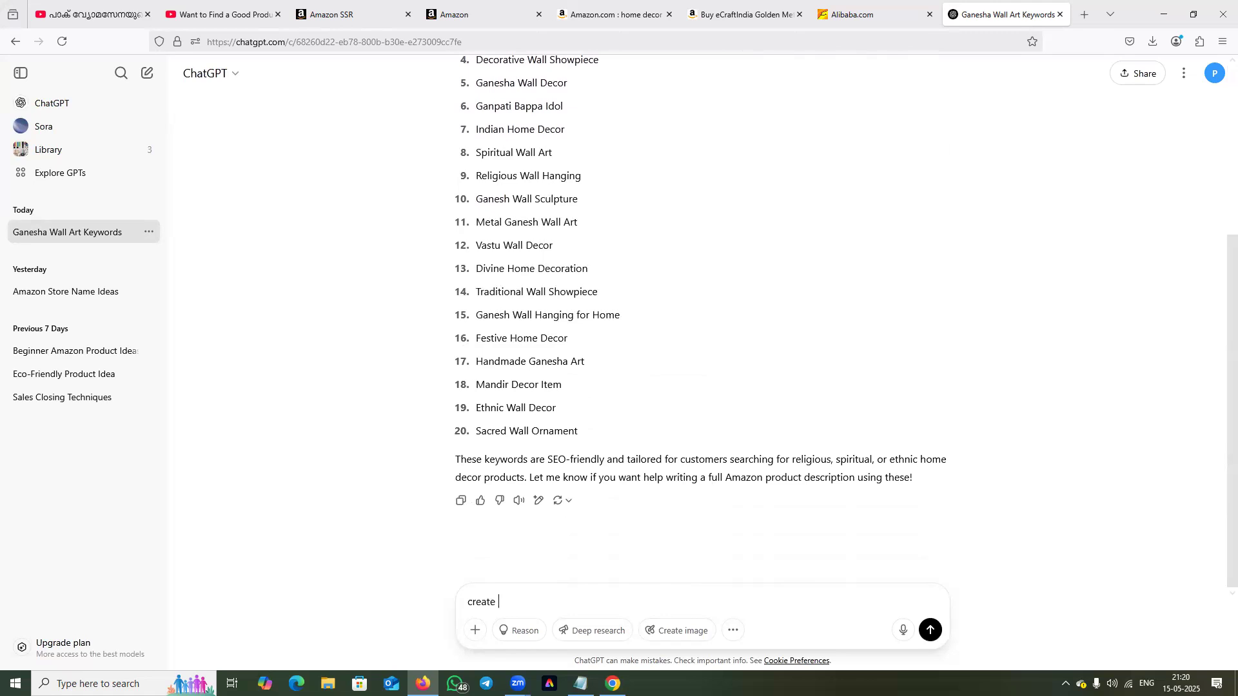
{"action": "type", "text": " five bullet points and"}
{"action": "type", "text": "de"}
{"action": "key", "text": "BackSpace"}
{"action": "type", "text": "iscription"}
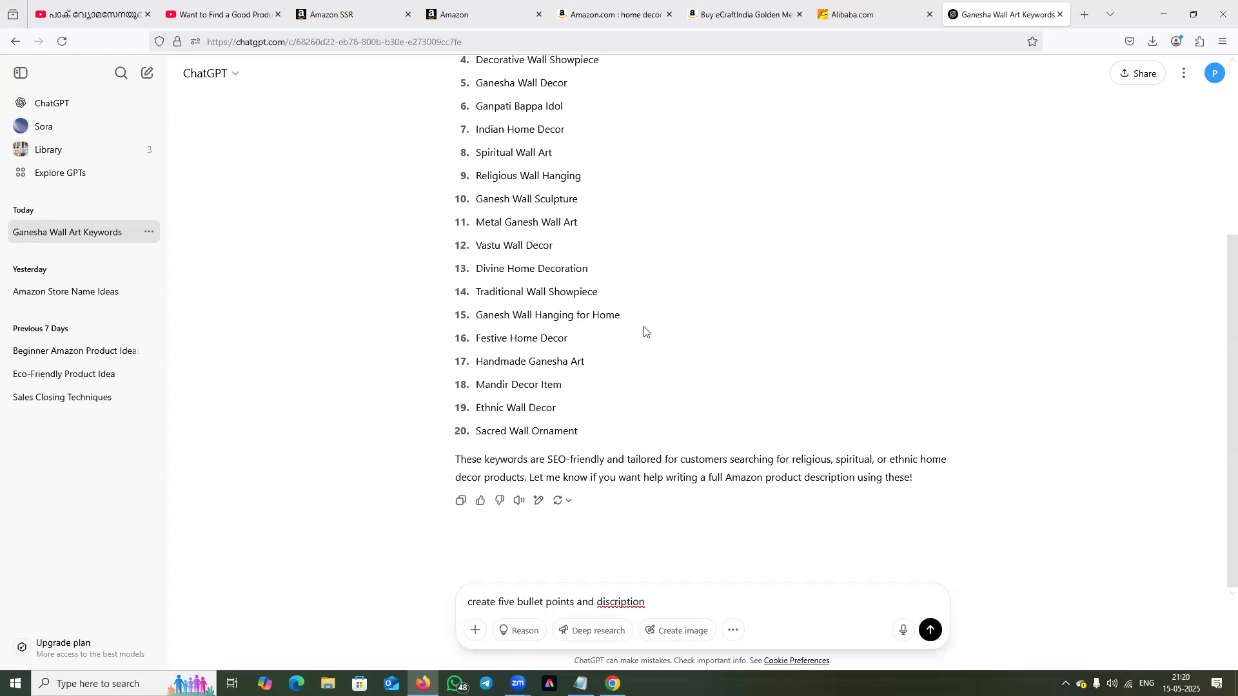
{"action": "right_click", "coordinate": [624, 602]}
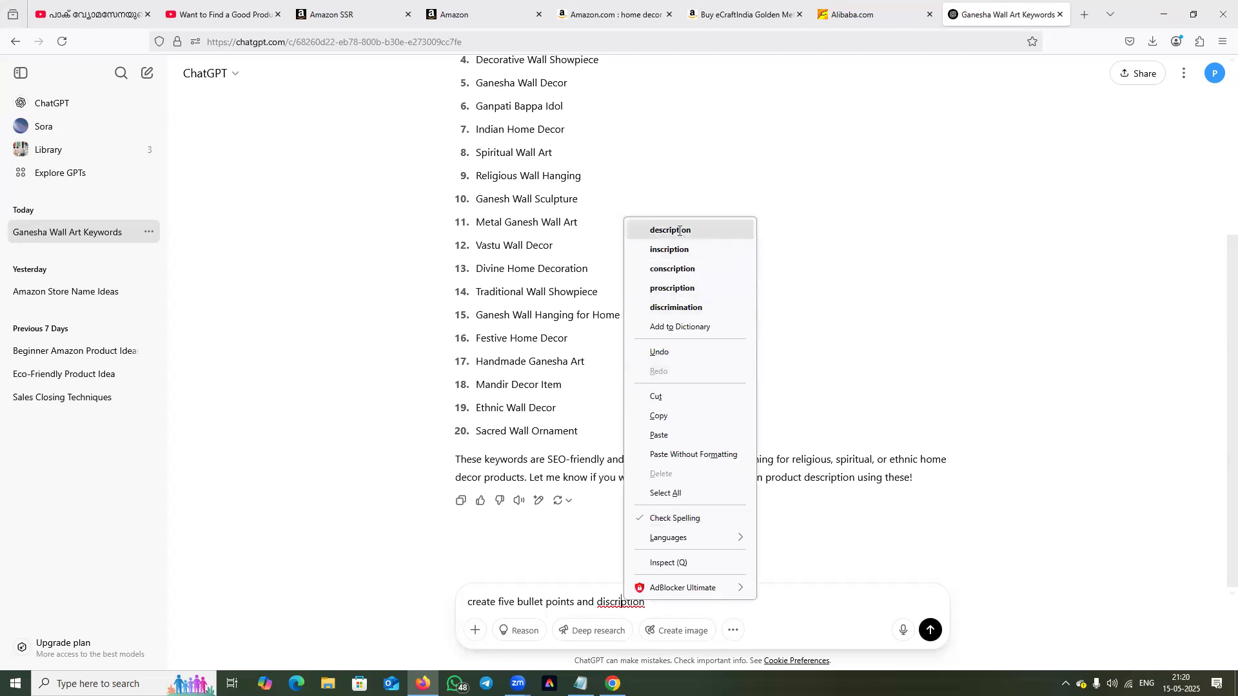
{"action": "key", "text": "Return"}
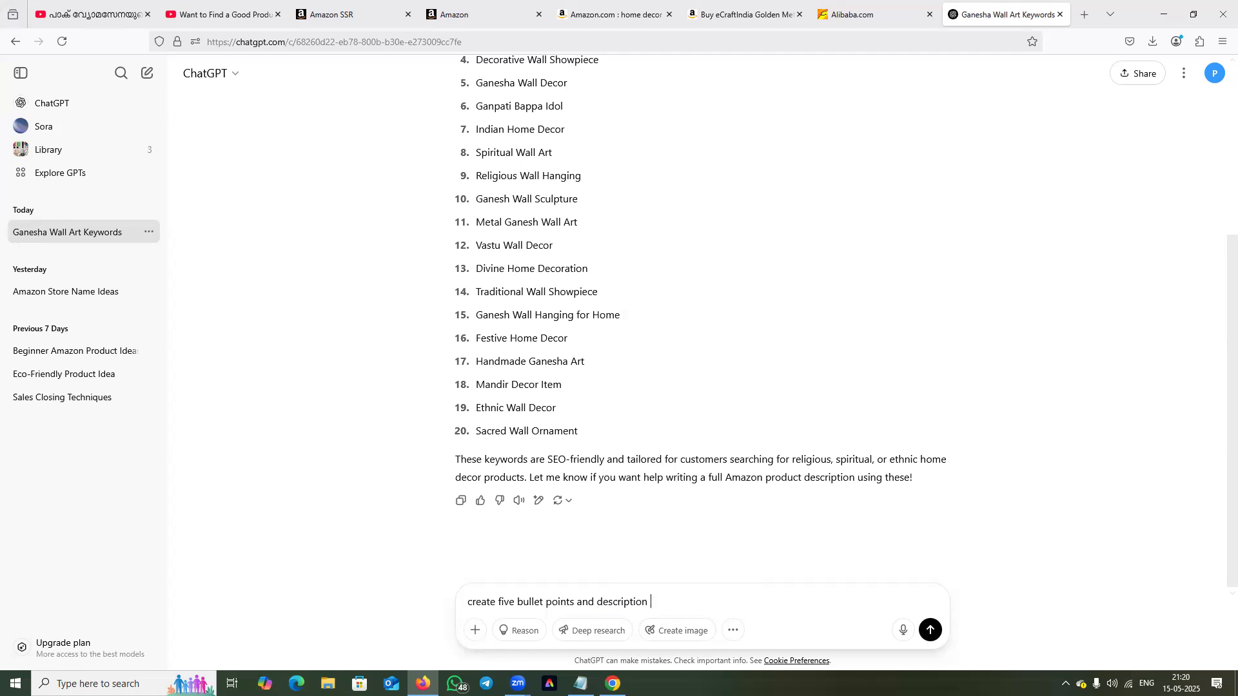
{"action": "type", "text": "using above key words to be use of amazon"}
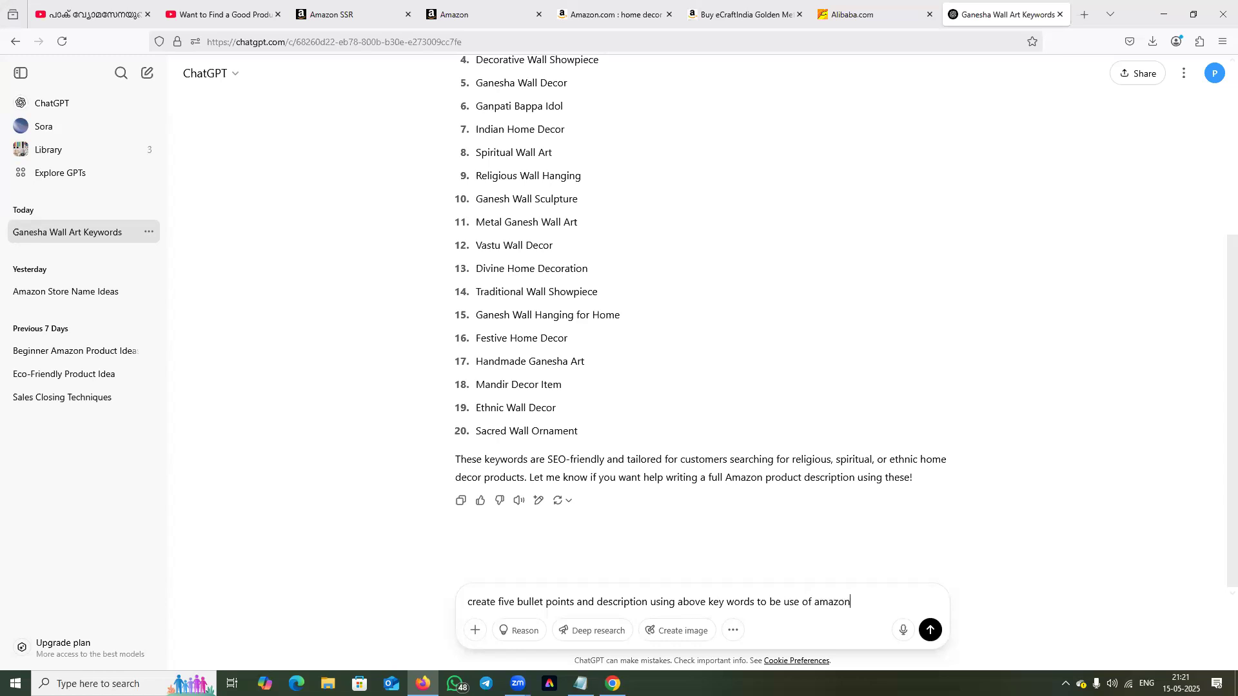
{"action": "type", "text": " listing"}
{"action": "key", "text": "Return"}
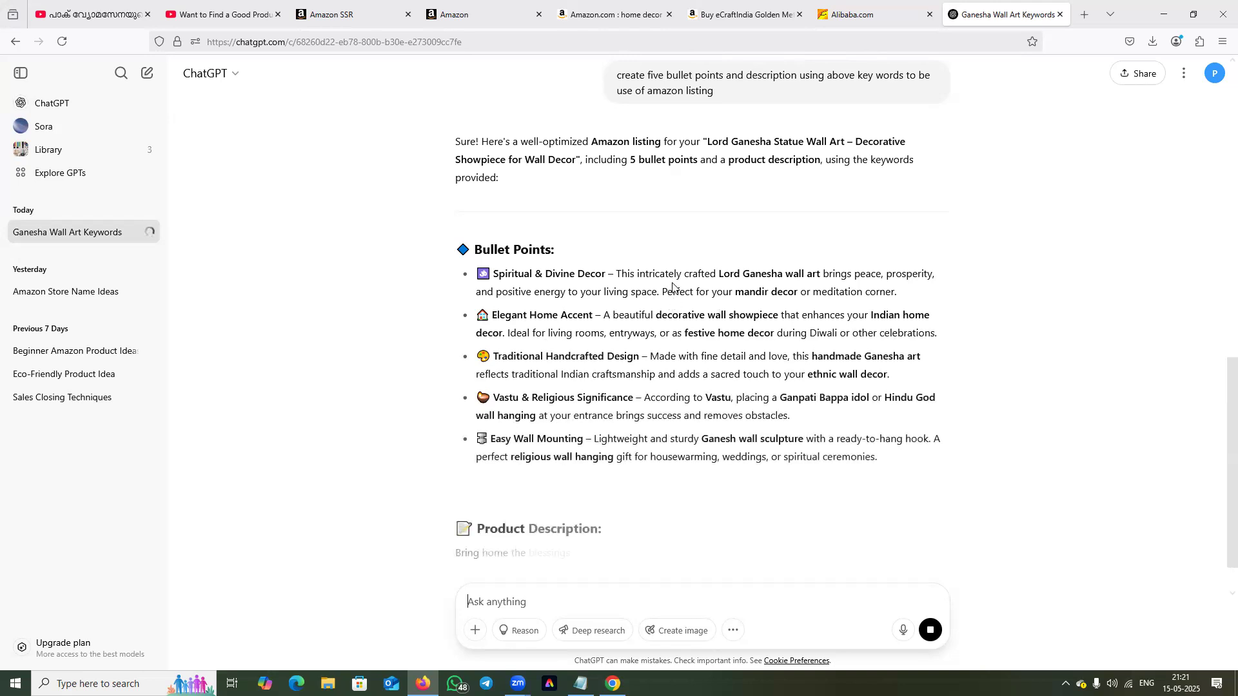
- Copy both paragraphs of the generated Product Description from the ChatGPT answer
{"action": "scroll", "coordinate": [648, 400], "scroll_direction": "down", "scroll_amount": 1}
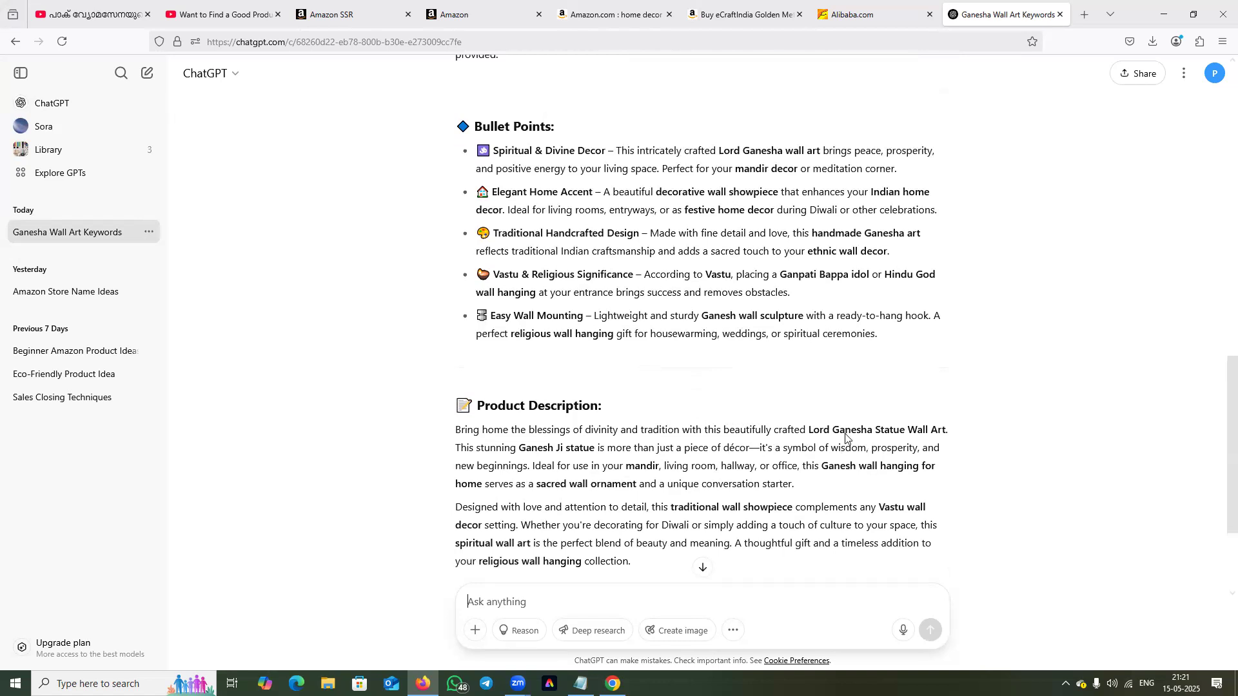
{"action": "scroll", "coordinate": [845, 439], "scroll_direction": "down", "scroll_amount": 2}
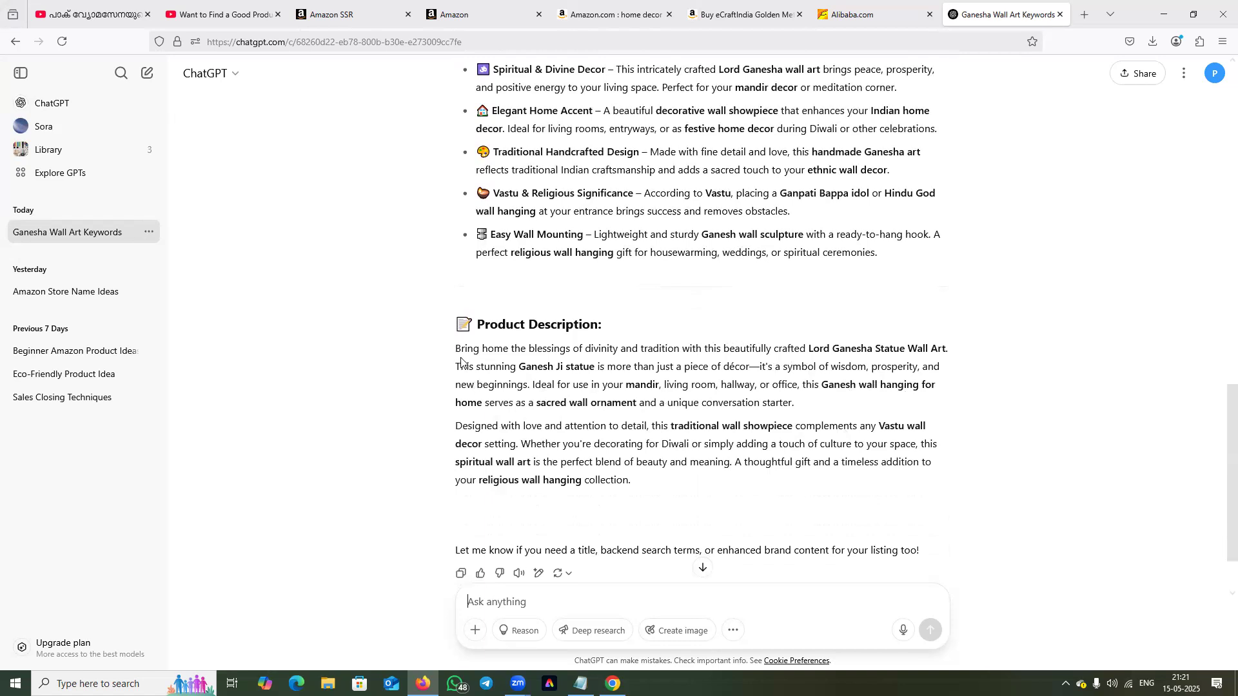
{"action": "left_click_drag", "start_coordinate": [457, 349], "coordinate": [915, 505]}
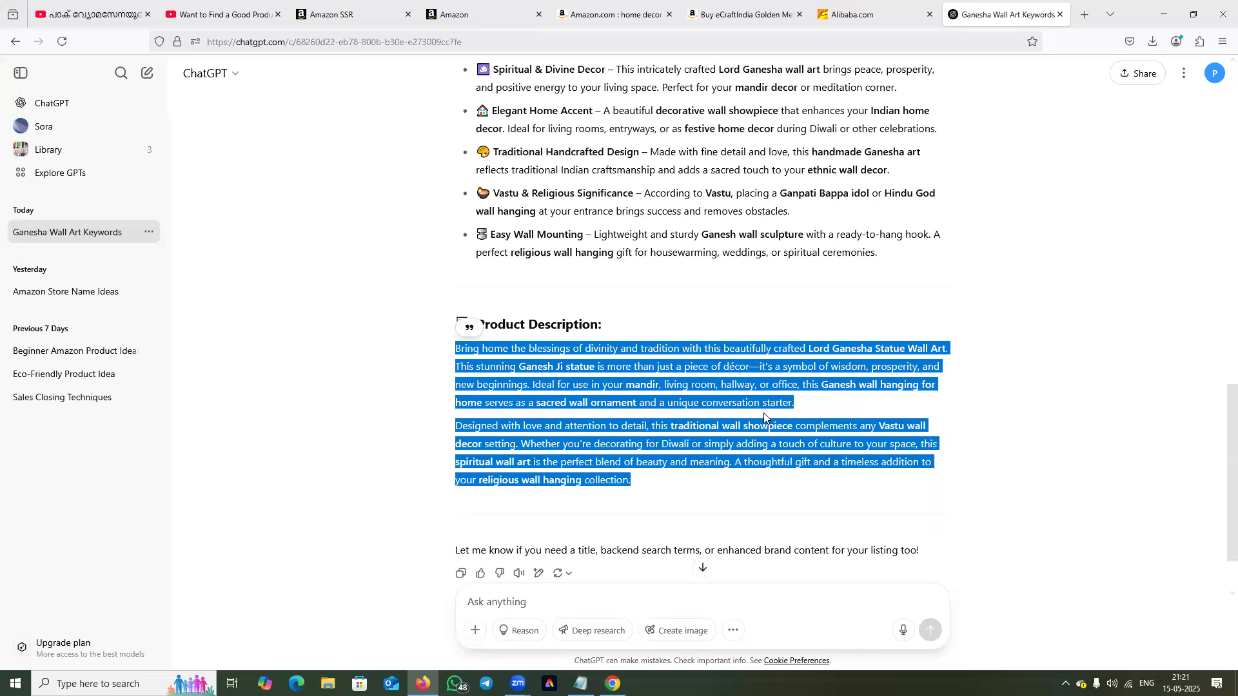
{"action": "right_click", "coordinate": [661, 379]}
{"action": "left_click", "coordinate": [698, 393]}
- Paste the copied ChatGPT text into the Product Description field of the Seller Central listing and review it
{"action": "left_click", "coordinate": [484, 14]}
{"action": "left_click", "coordinate": [527, 473]}
{"action": "right_click", "coordinate": [529, 471]}
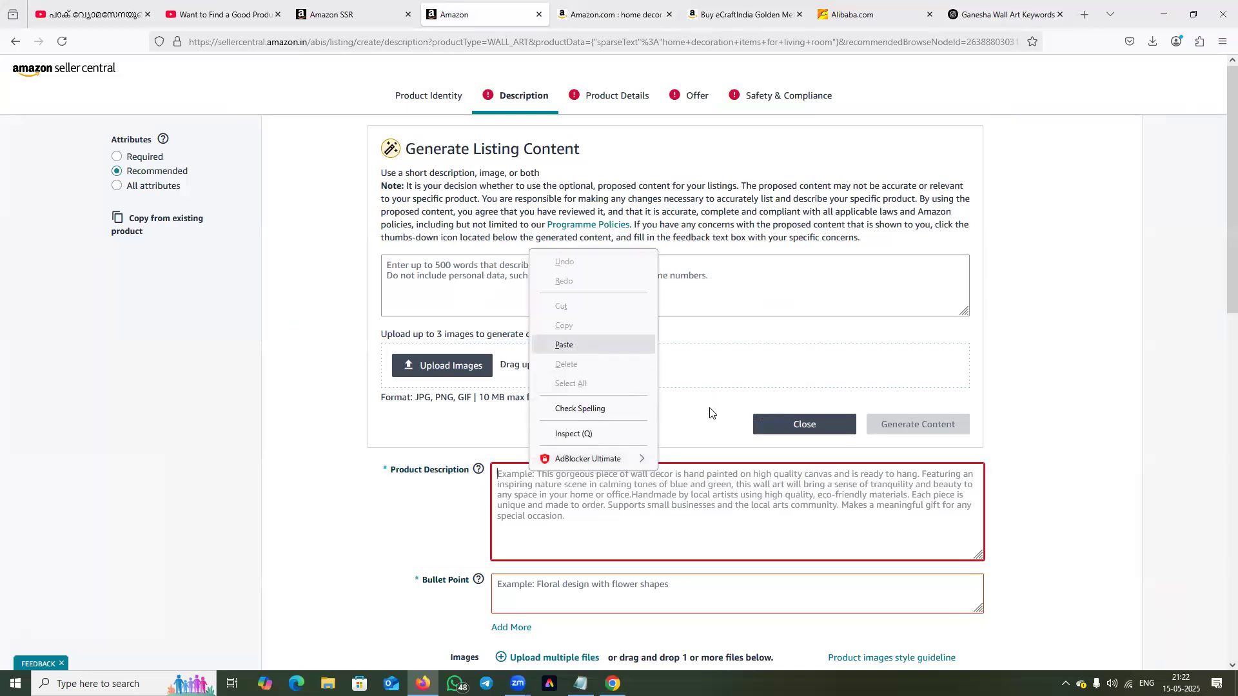
{"action": "left_click", "coordinate": [574, 345]}
{"action": "scroll", "coordinate": [718, 484], "scroll_direction": "up", "scroll_amount": 1}
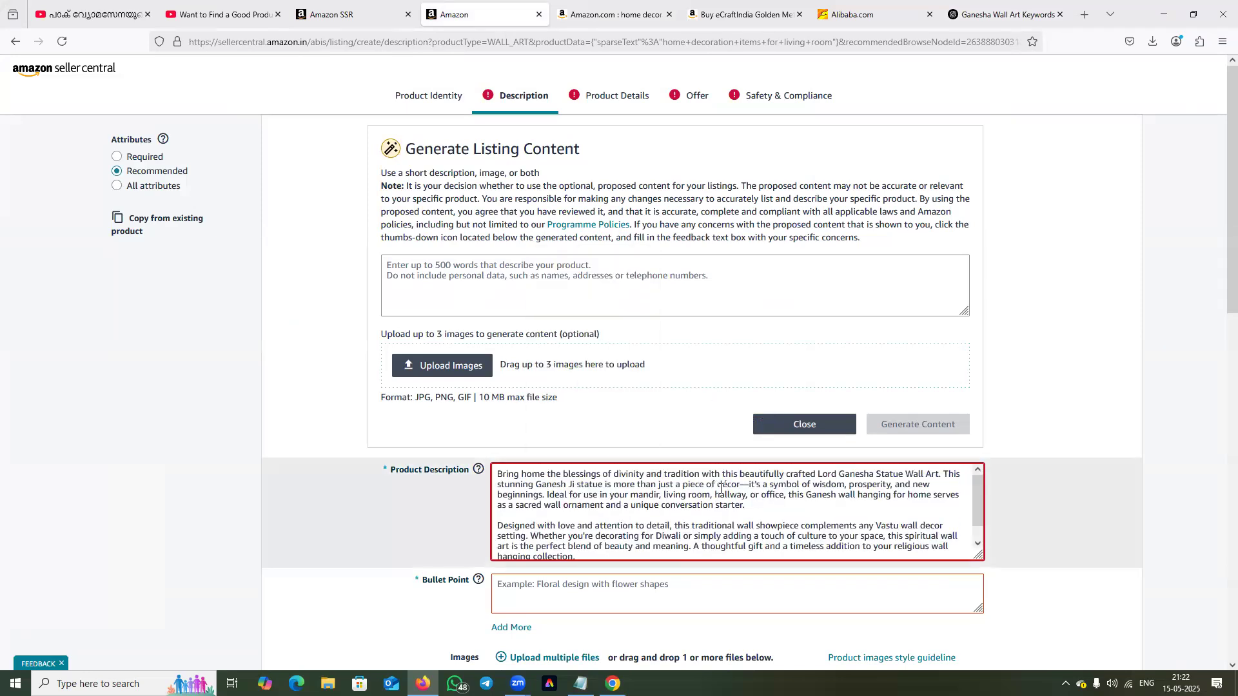
{"action": "scroll", "coordinate": [720, 490], "scroll_direction": "down", "scroll_amount": 1}
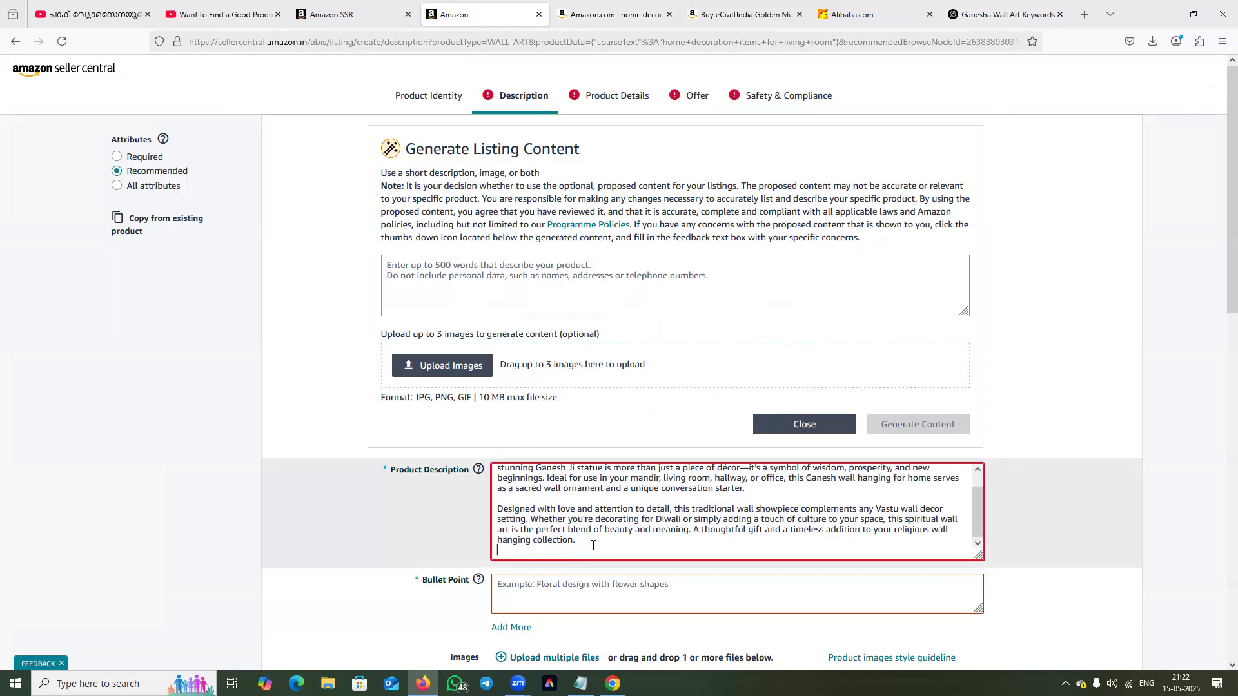
{"action": "left_click", "coordinate": [468, 542]}
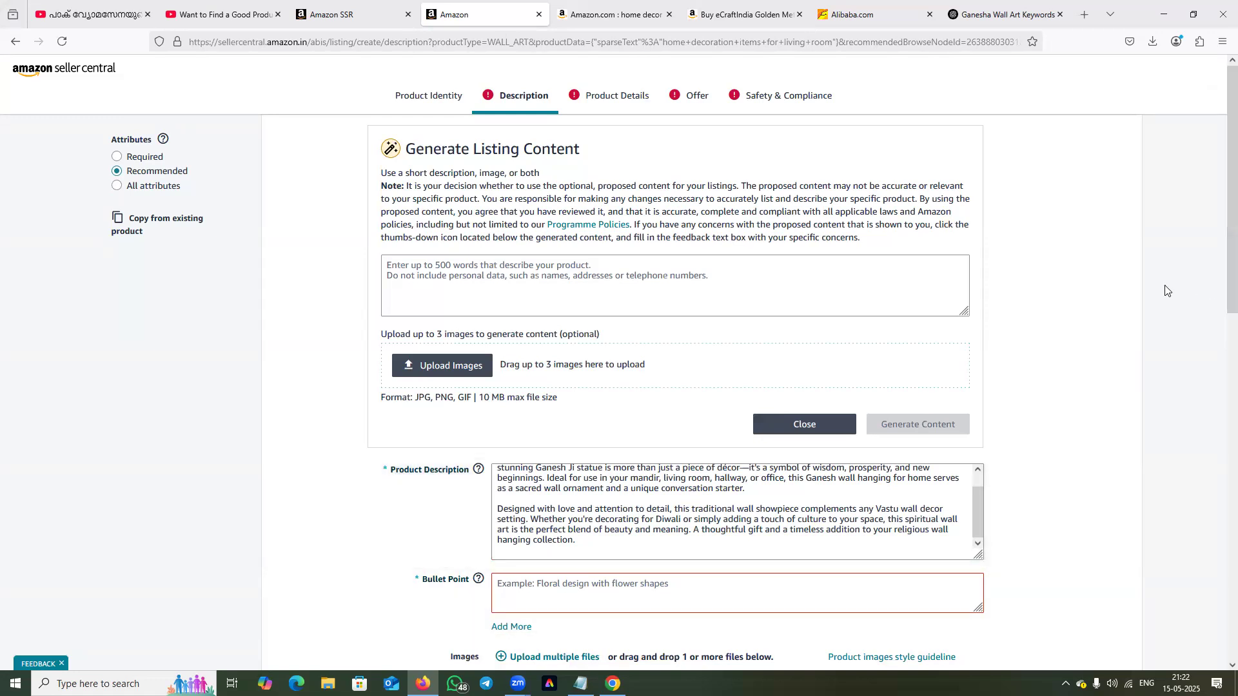
- Search the web for "paraphrase tool" in a new browser tab and open QuillBot's Paraphrasing Tool
{"action": "left_click", "coordinate": [1083, 14]}
{"action": "left_click", "coordinate": [521, 340]}
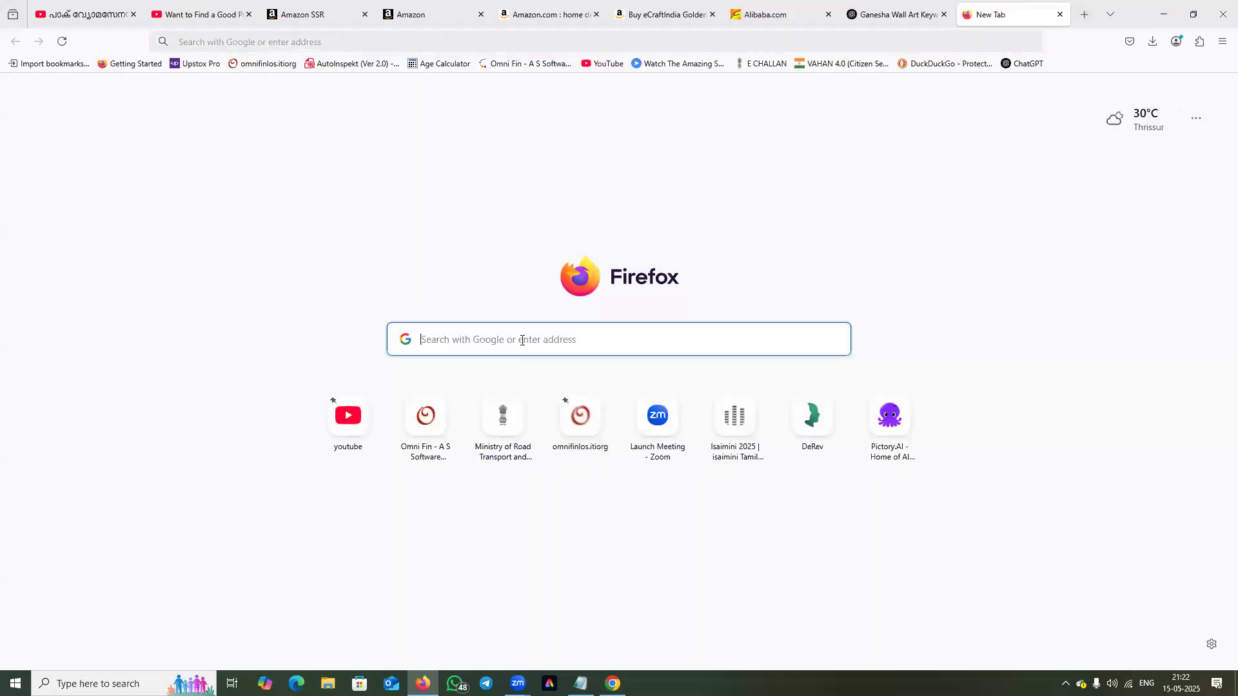
{"action": "type", "text": "para"}
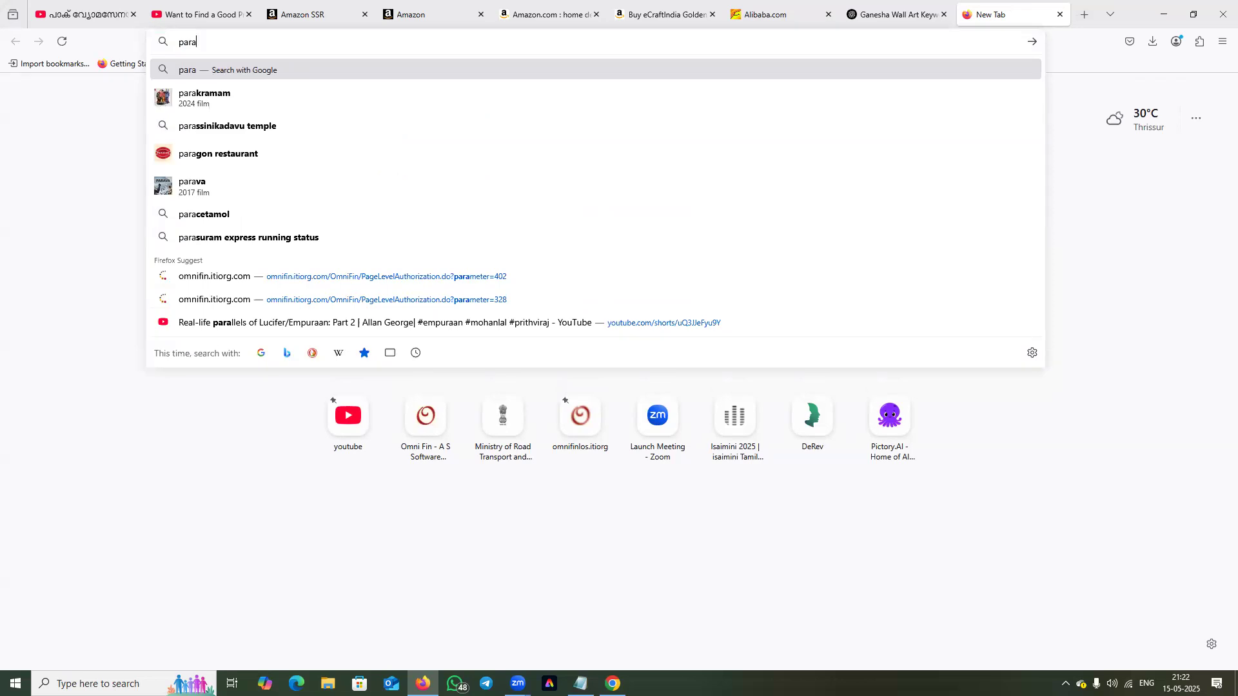
{"action": "type", "text": "frzing"}
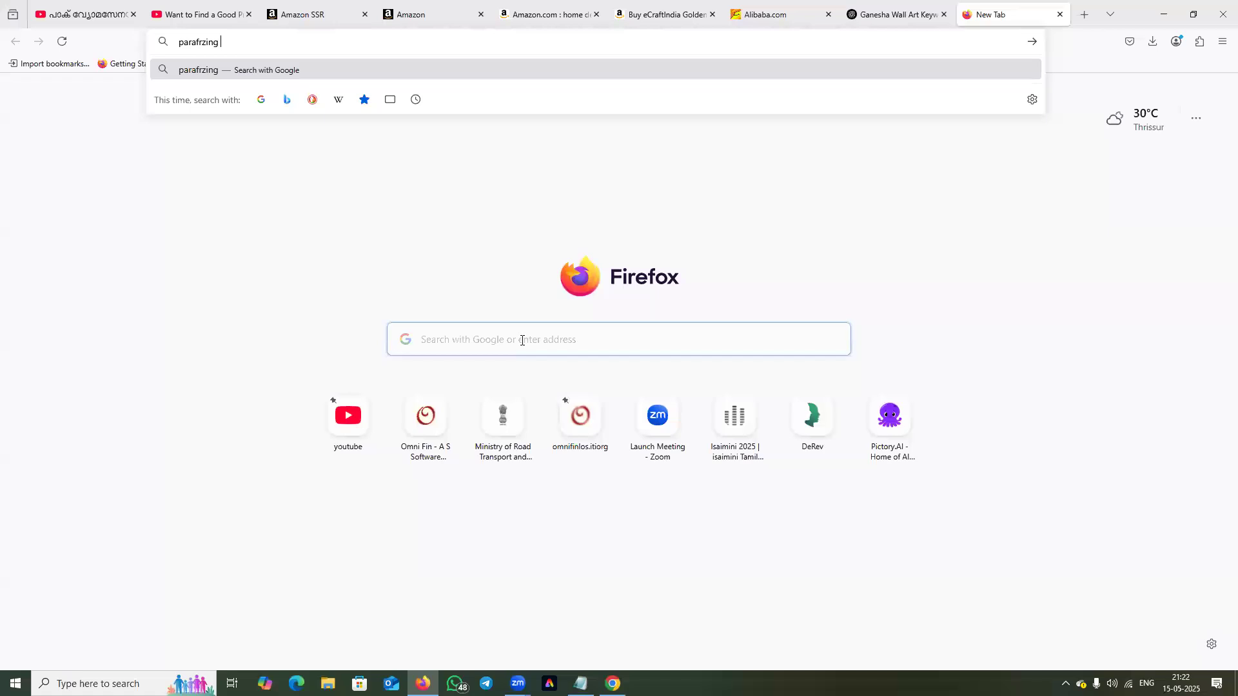
{"action": "key", "text": "BackSpace"}
{"action": "key", "text": "BackSpace"}
{"action": "key", "text": "BackSpace"}
{"action": "key", "text": "BackSpace"}
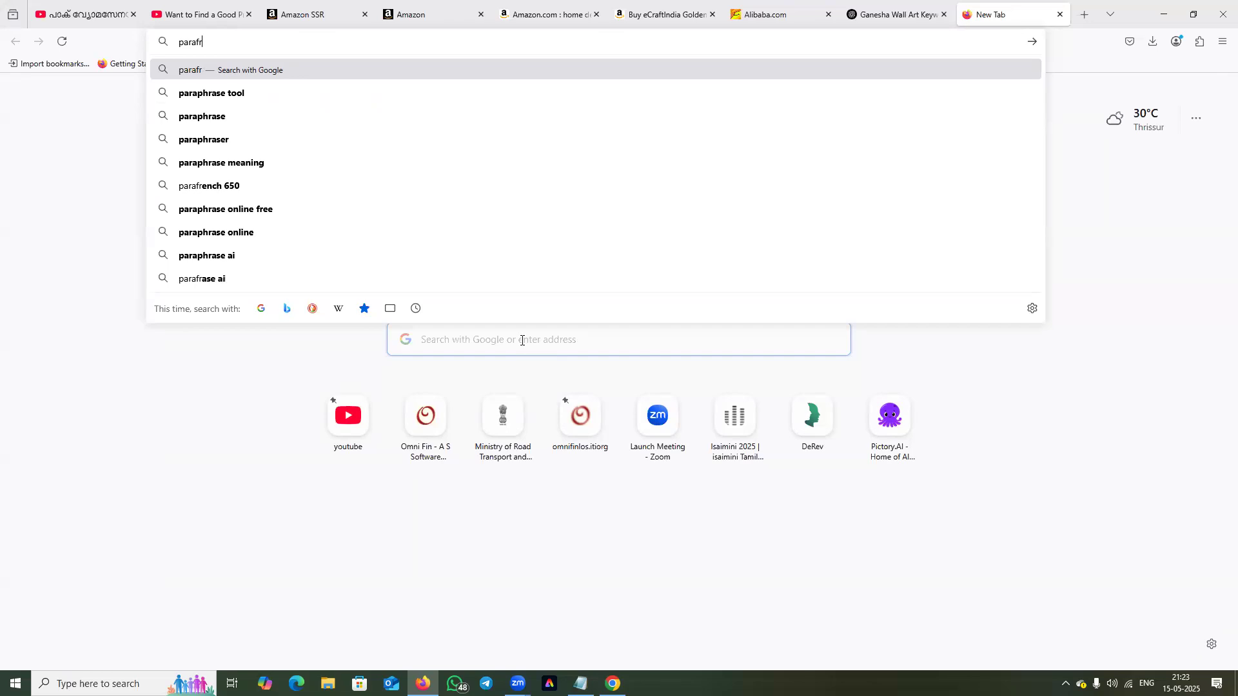
{"action": "left_click", "coordinate": [267, 100]}
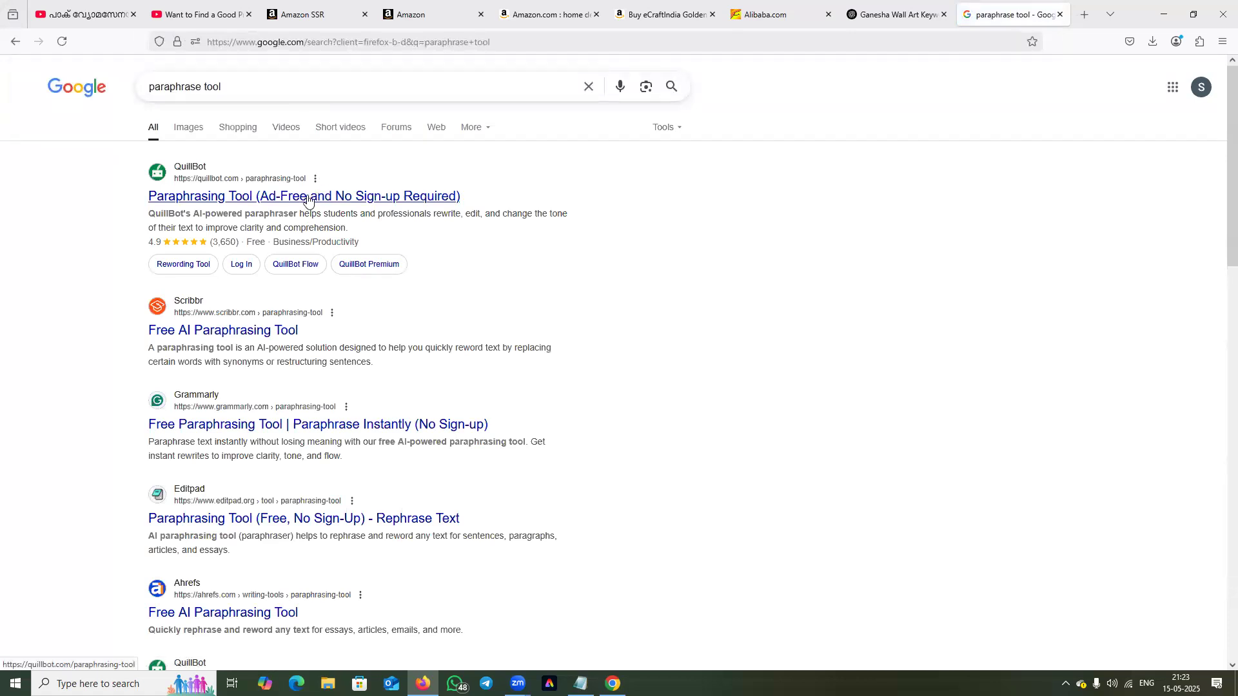
{"action": "left_click", "coordinate": [311, 199]}
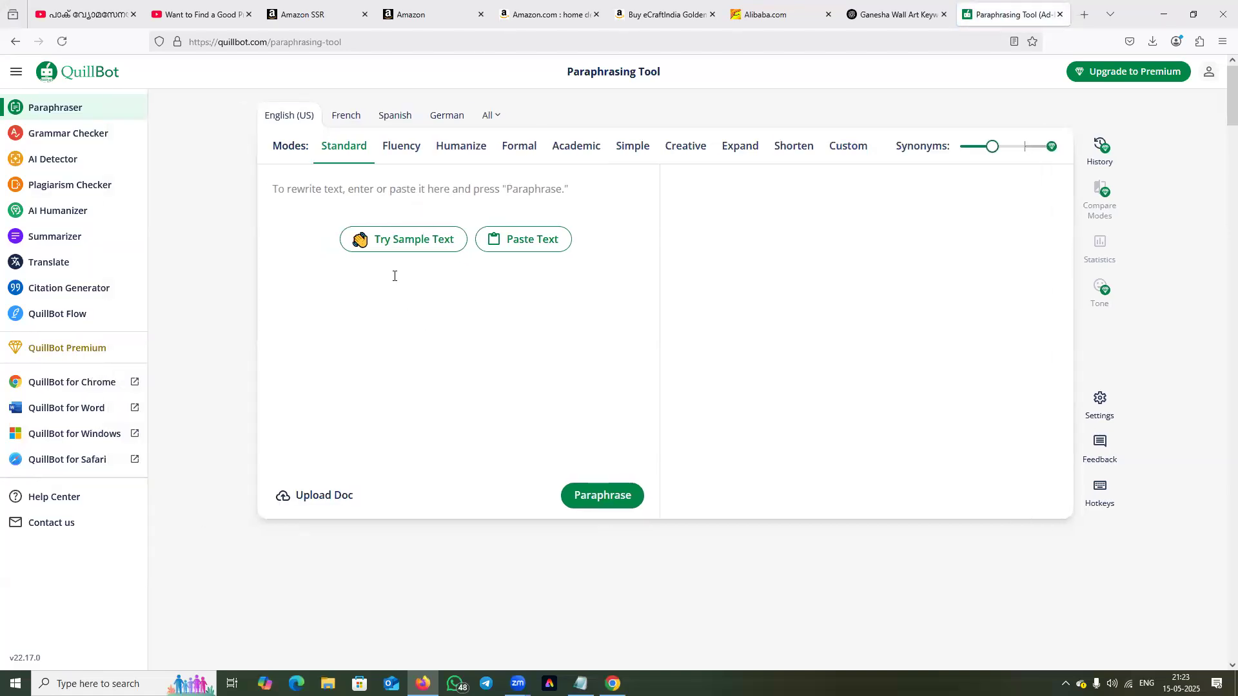
- Paste the copied product description into QuillBot and paraphrase it in Standard mode
{"action": "left_click", "coordinate": [528, 241]}
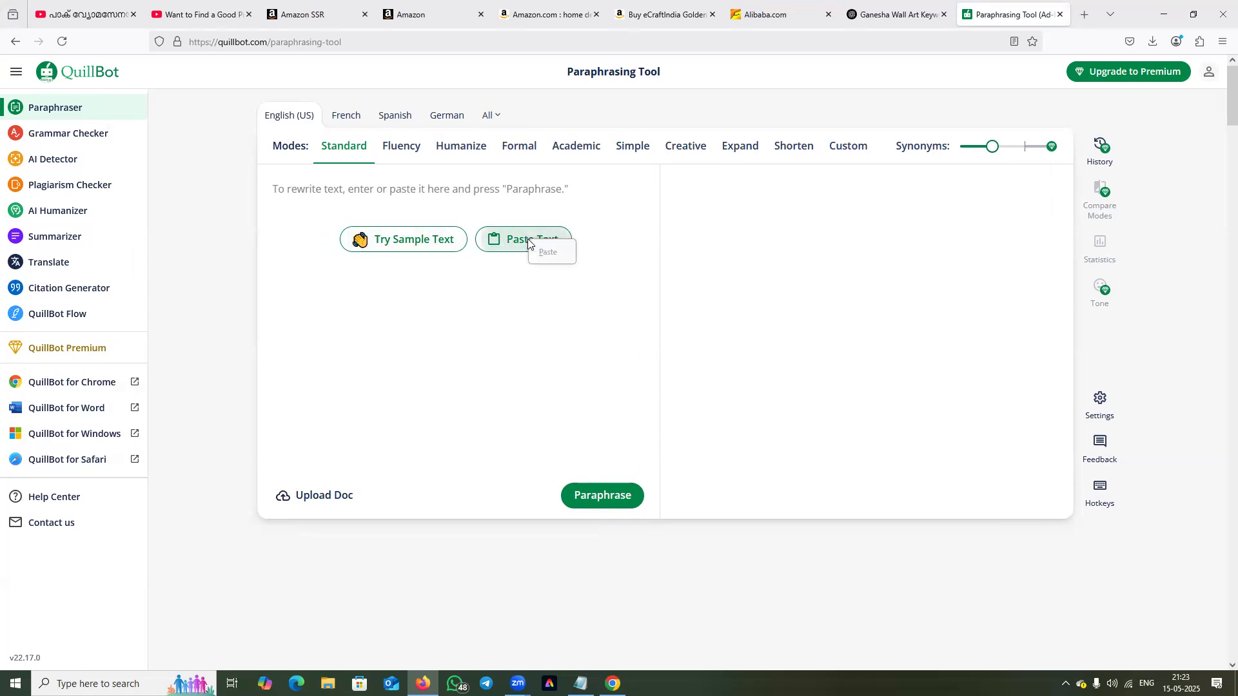
{"action": "left_click", "coordinate": [346, 191]}
{"action": "right_click", "coordinate": [347, 191]}
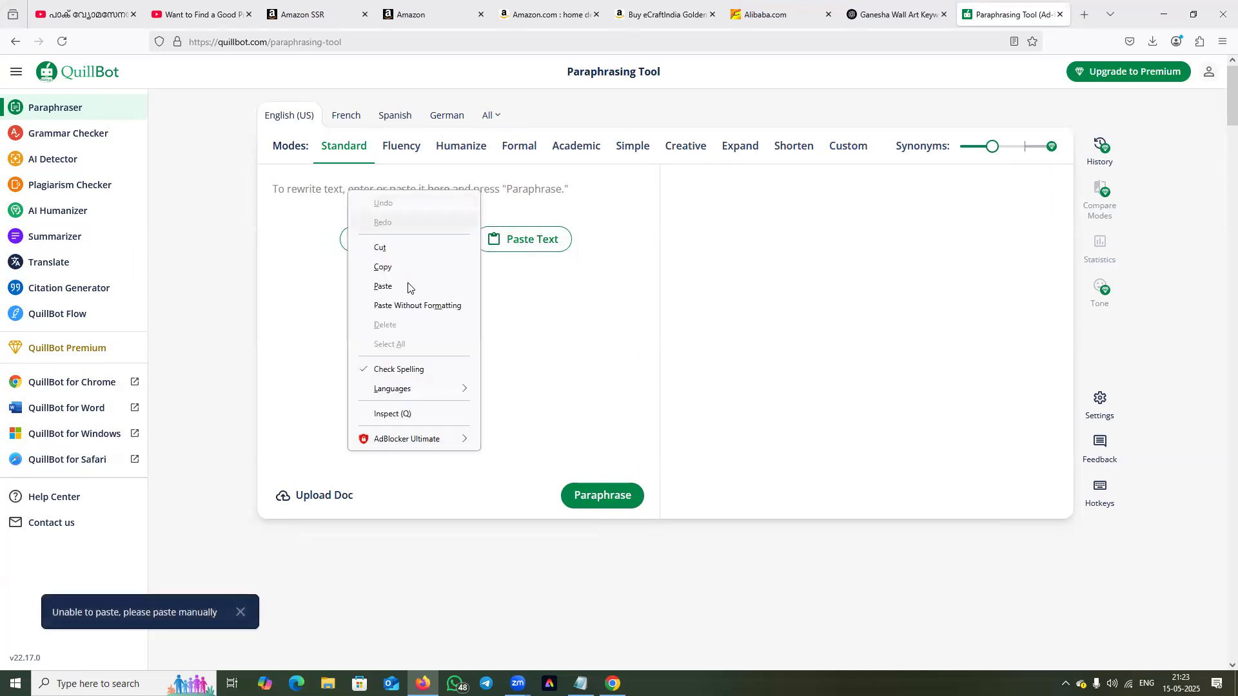
{"action": "left_click", "coordinate": [408, 288]}
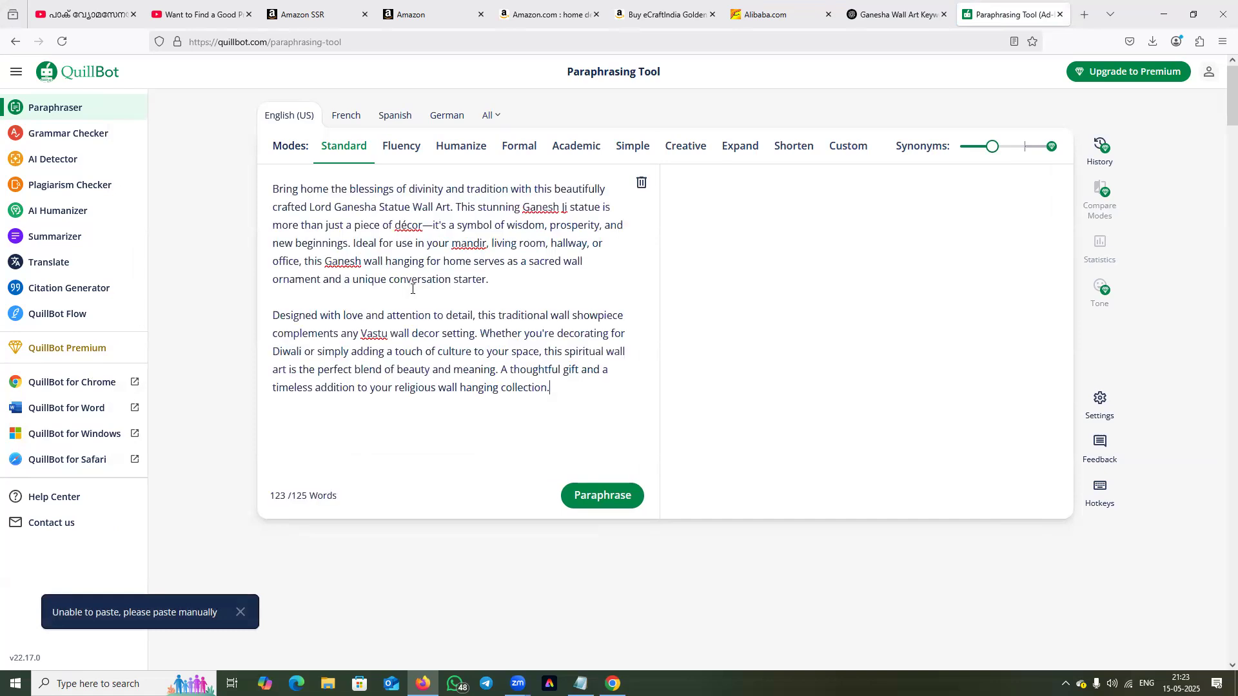
{"action": "left_click", "coordinate": [603, 496]}
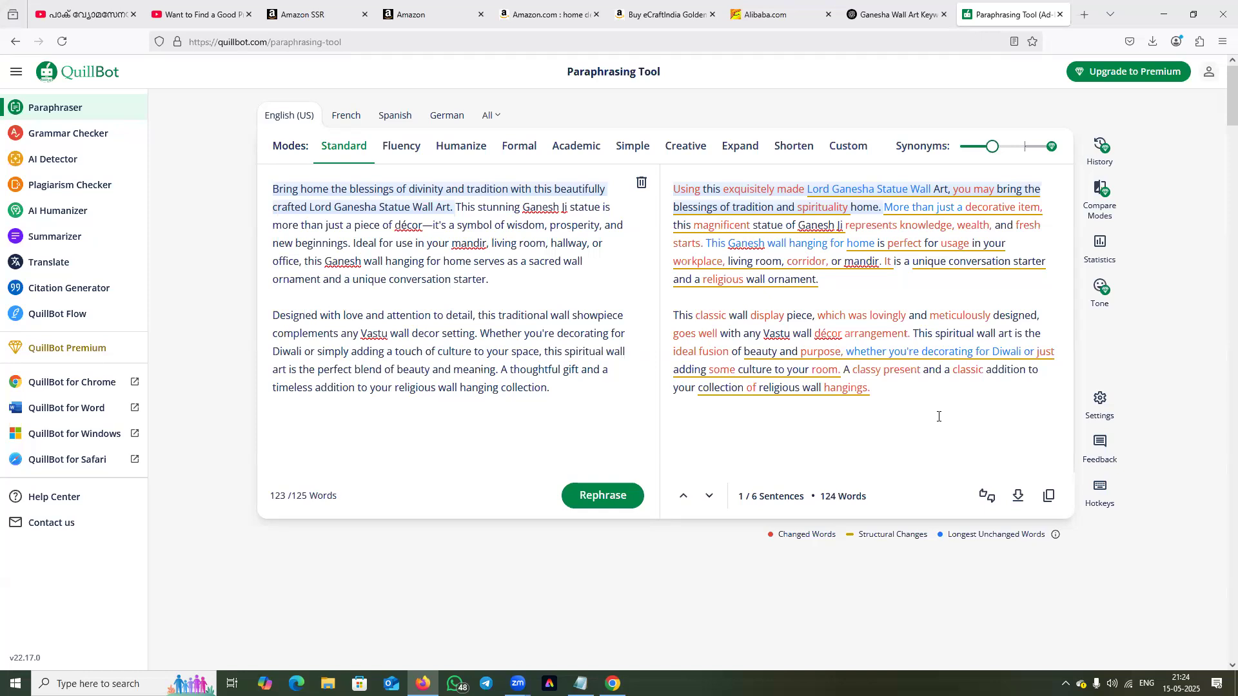
- Copy QuillBot's paraphrased text and replace the entire Product Description in the Seller Central listing with it
{"action": "left_click", "coordinate": [1048, 494]}
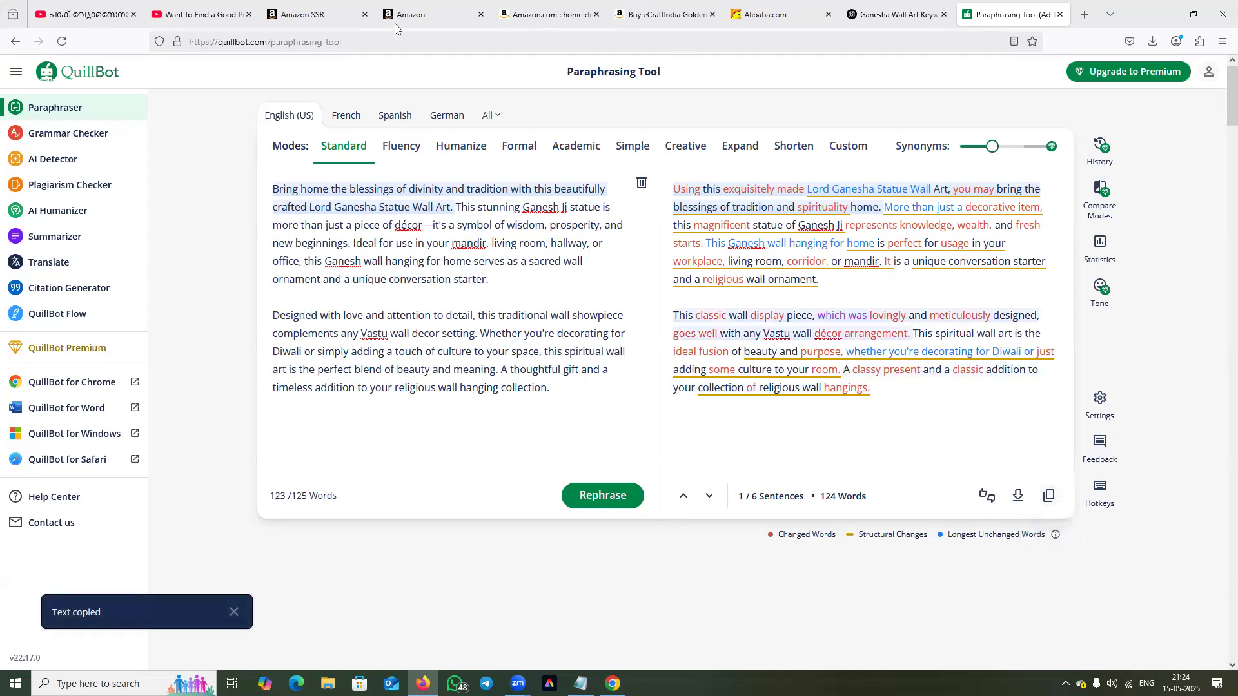
{"action": "left_click", "coordinate": [415, 15]}
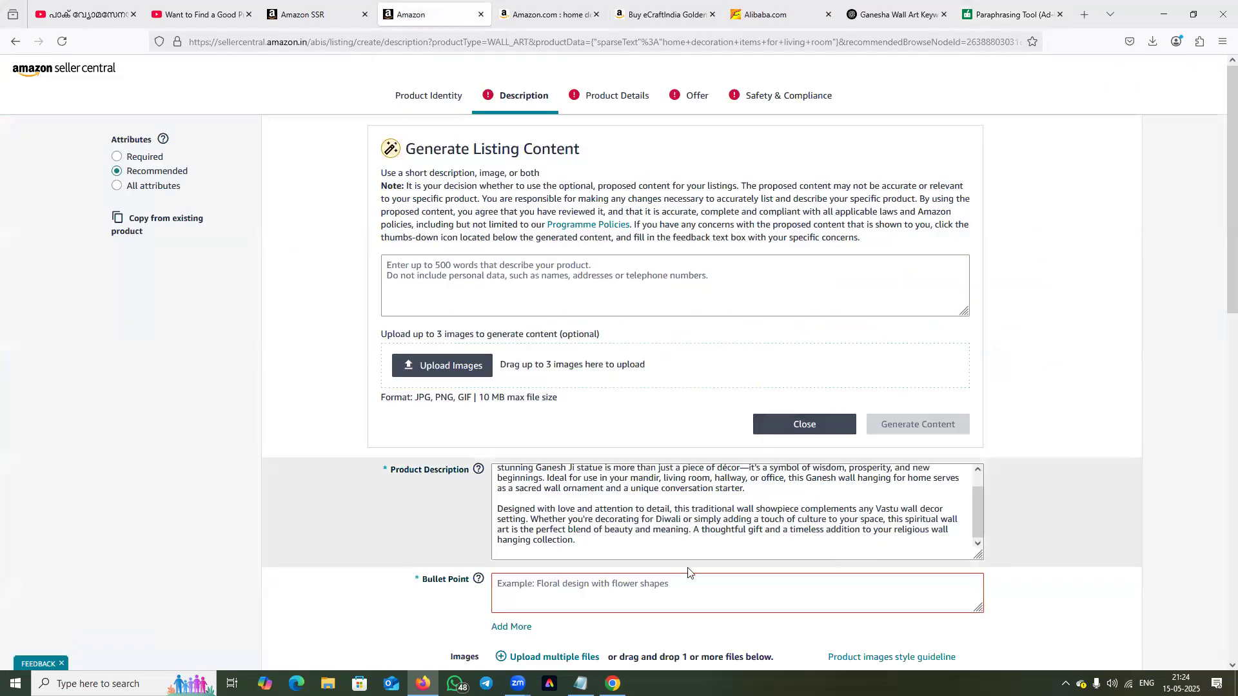
{"action": "left_click", "coordinate": [600, 540]}
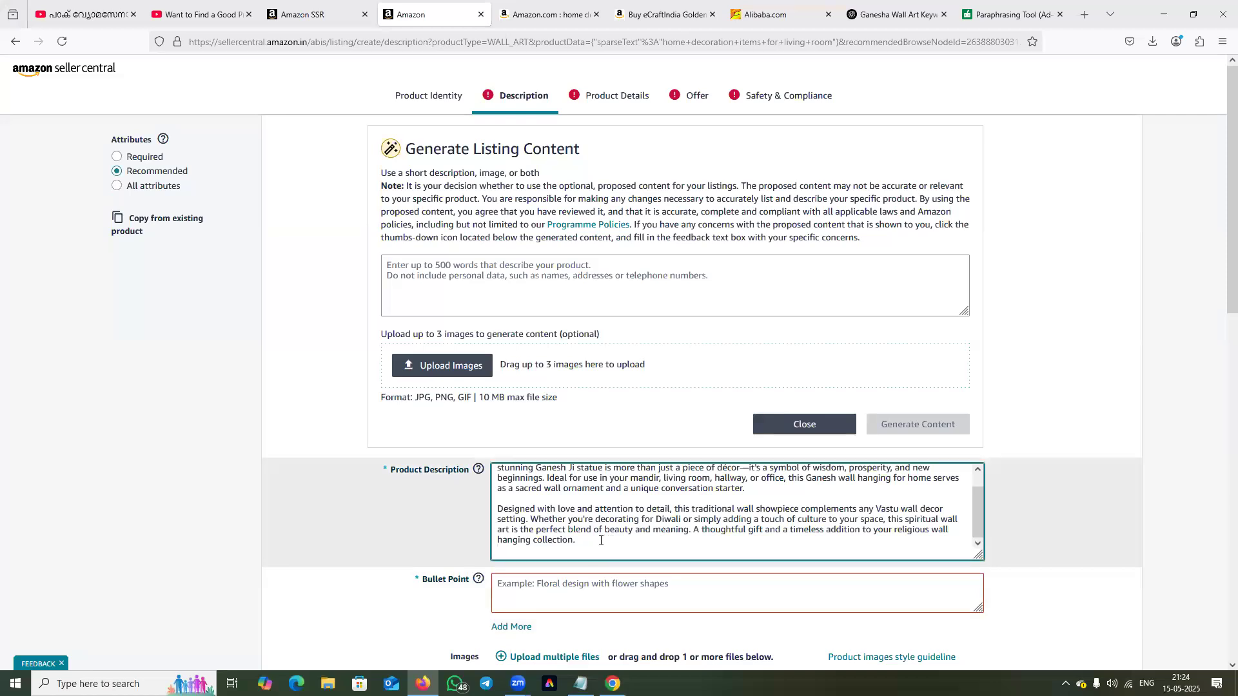
{"action": "key", "text": "BackSpace"}
{"action": "key", "text": "BackSpace"}
{"action": "key", "text": "BackSpace"}
{"action": "key", "text": "BackSpace"}
{"action": "key", "text": "BackSpace"}
{"action": "key", "text": "BackSpace"}
{"action": "key", "text": "BackSpace"}
{"action": "key", "text": "BackSpace"}
{"action": "key", "text": "BackSpace"}
{"action": "key", "text": "BackSpace"}
{"action": "key", "text": "BackSpace"}
{"action": "key", "text": "BackSpace"}
{"action": "key", "text": "BackSpace"}
{"action": "key", "text": "BackSpace"}
{"action": "key", "text": "BackSpace"}
{"action": "key", "text": "BackSpace"}
{"action": "key", "text": "BackSpace"}
{"action": "key", "text": "BackSpace"}
{"action": "key", "text": "BackSpace"}
{"action": "key", "text": "BackSpace"}
{"action": "key", "text": "BackSpace"}
{"action": "key", "text": "BackSpace"}
{"action": "key", "text": "BackSpace"}
{"action": "key", "text": "BackSpace"}
{"action": "key", "text": "BackSpace"}
{"action": "key", "text": "BackSpace"}
{"action": "key", "text": "BackSpace"}
{"action": "key", "text": "BackSpace"}
{"action": "key", "text": "BackSpace"}
{"action": "key", "text": "BackSpace"}
{"action": "key", "text": "BackSpace"}
{"action": "key", "text": "BackSpace"}
{"action": "key", "text": "BackSpace"}
{"action": "key", "text": "BackSpace"}
{"action": "key", "text": "BackSpace"}
{"action": "key", "text": "BackSpace"}
{"action": "key", "text": "BackSpace"}
{"action": "key", "text": "BackSpace"}
{"action": "key", "text": "BackSpace"}
{"action": "key", "text": "BackSpace"}
{"action": "key", "text": "BackSpace"}
{"action": "key", "text": "ctrl+a"}
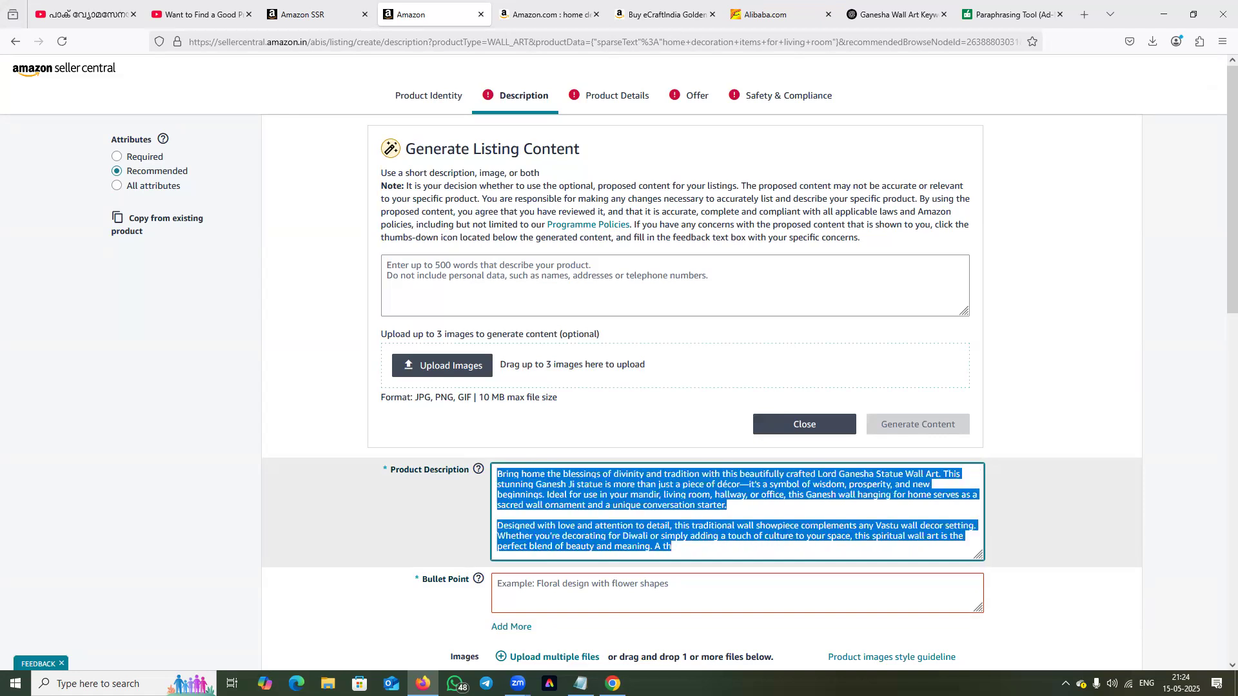
{"action": "key", "text": "BackSpace"}
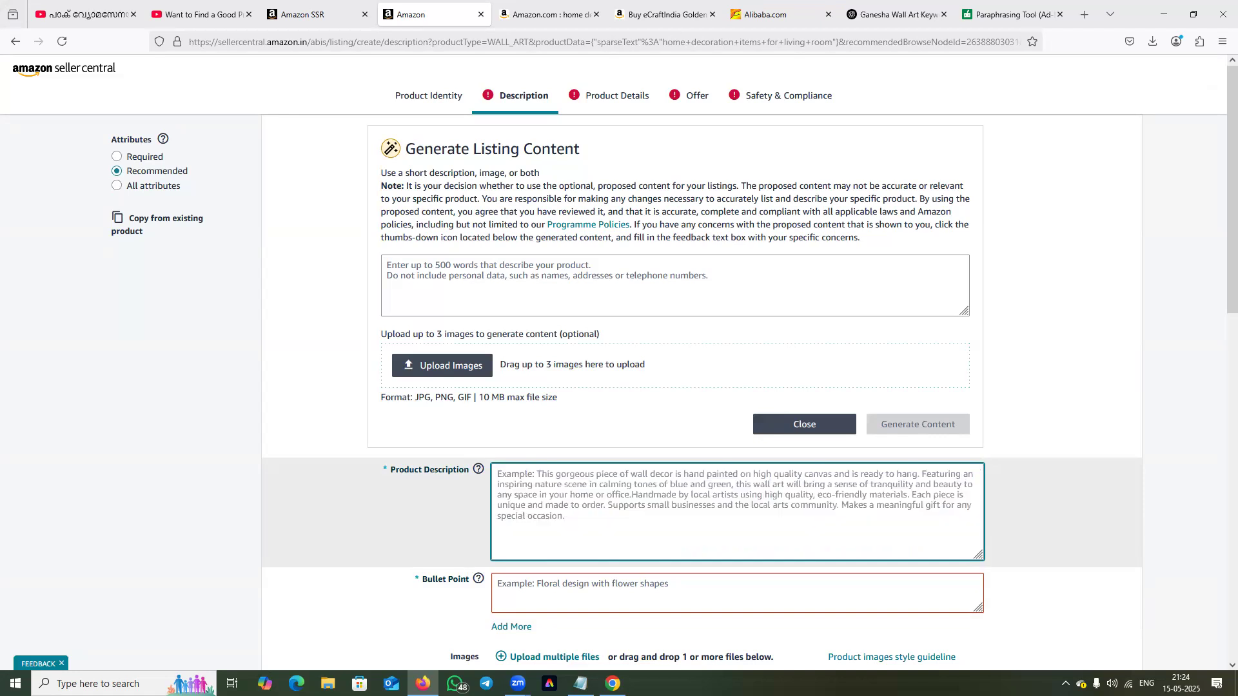
{"action": "right_click", "coordinate": [521, 473]}
{"action": "left_click", "coordinate": [569, 349]}
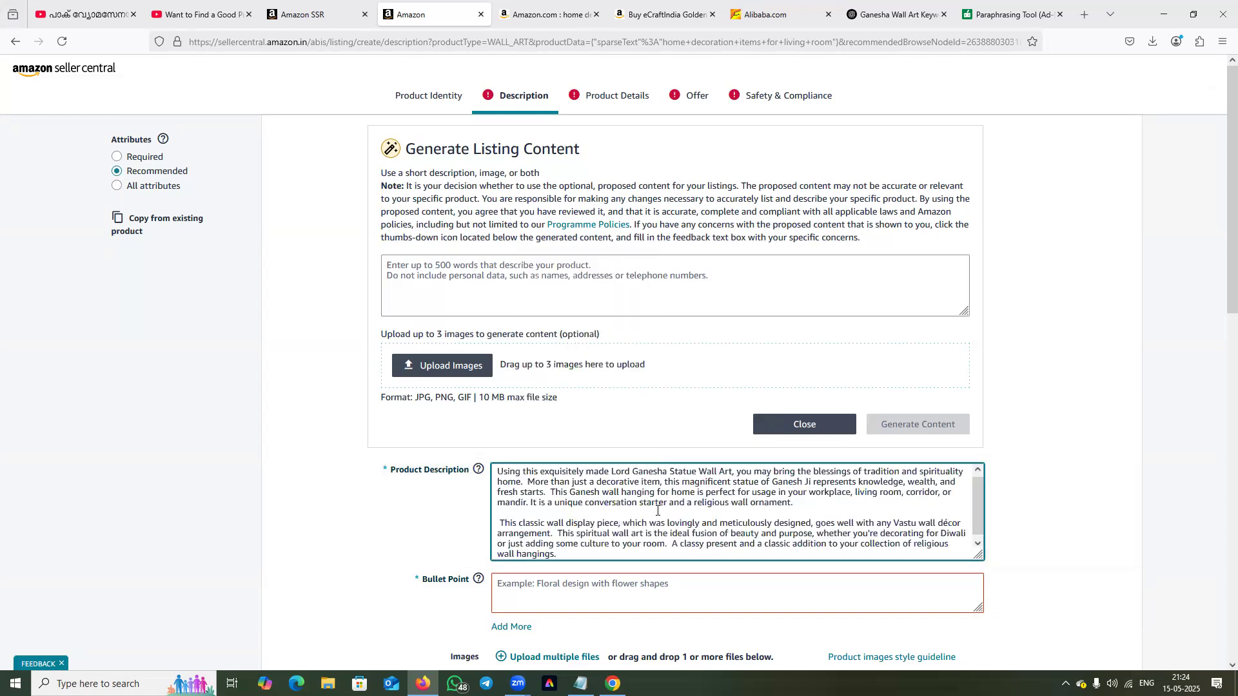
{"action": "scroll", "coordinate": [678, 510], "scroll_direction": "down", "scroll_amount": 1}
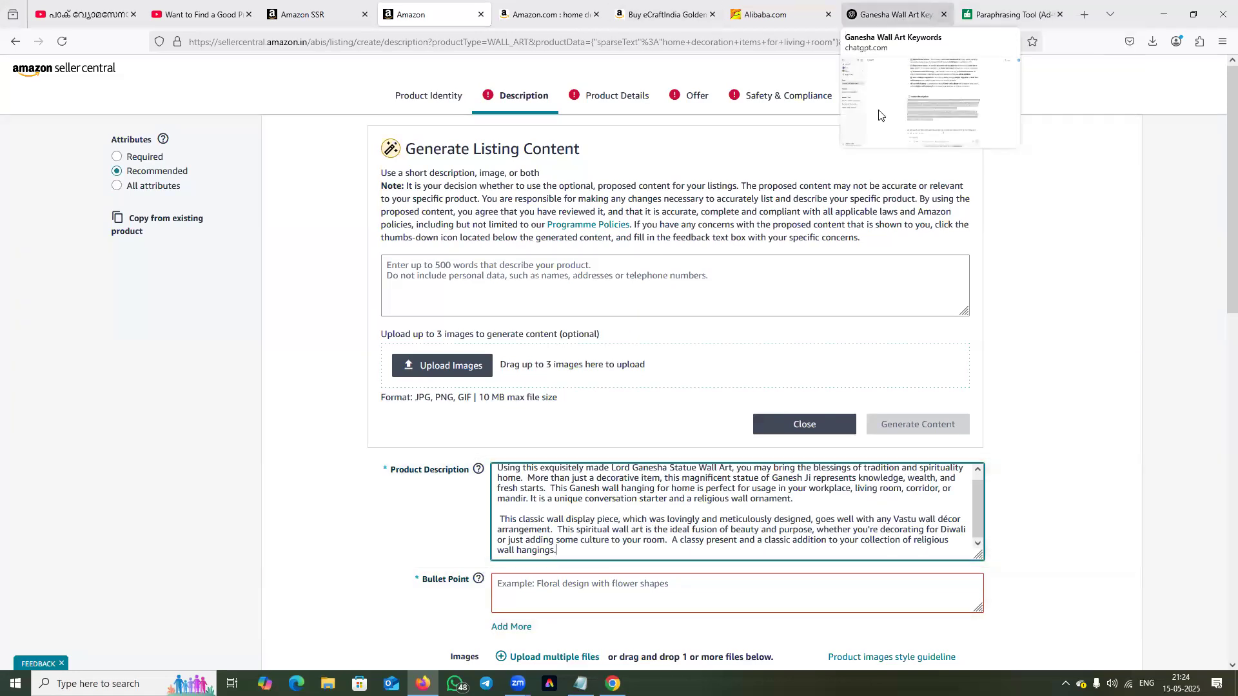
- Switch to ChatGPT and copy the first bullet point, "Spiritual & Divine Decor"
{"action": "left_click", "coordinate": [894, 14]}
{"action": "scroll", "coordinate": [580, 383], "scroll_direction": "up", "scroll_amount": 4}
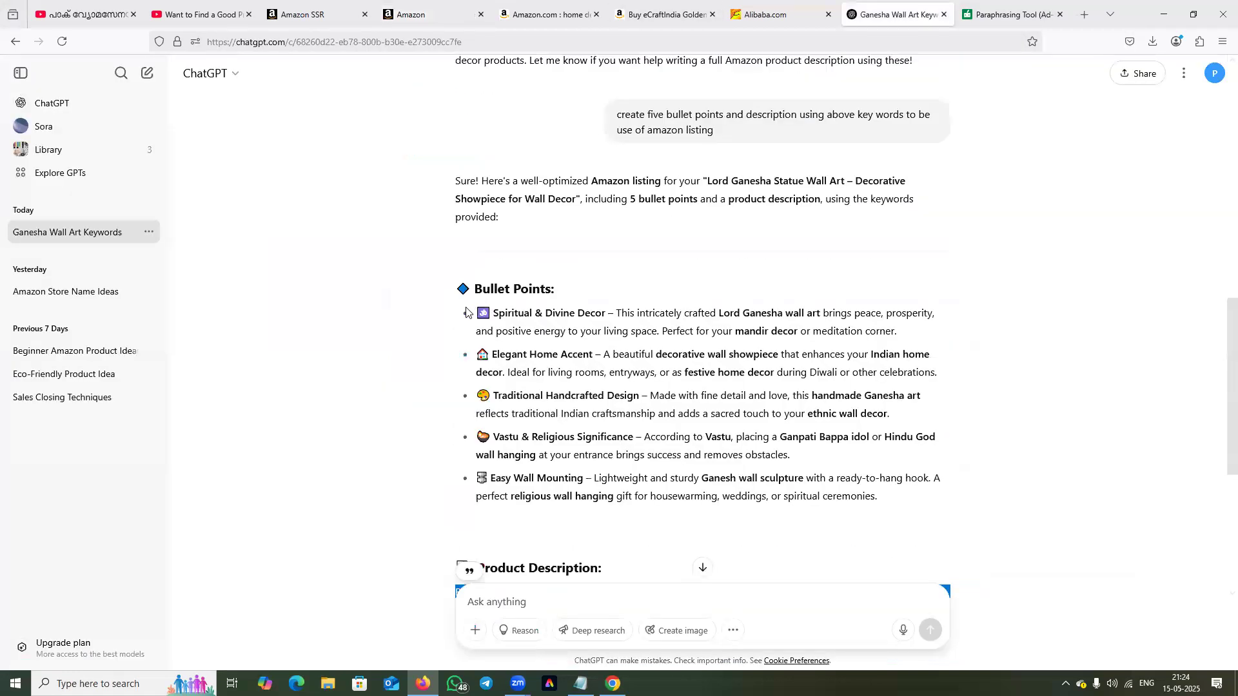
{"action": "left_click_drag", "start_coordinate": [477, 310], "coordinate": [925, 340]}
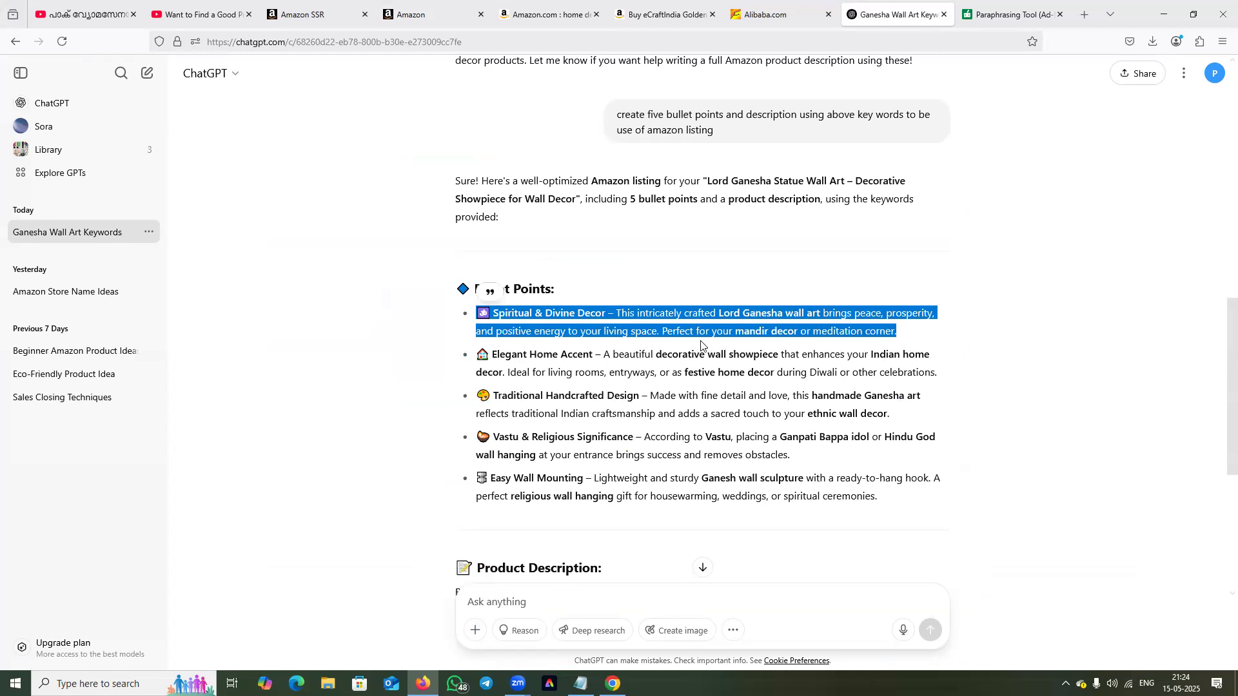
{"action": "right_click", "coordinate": [652, 315]}
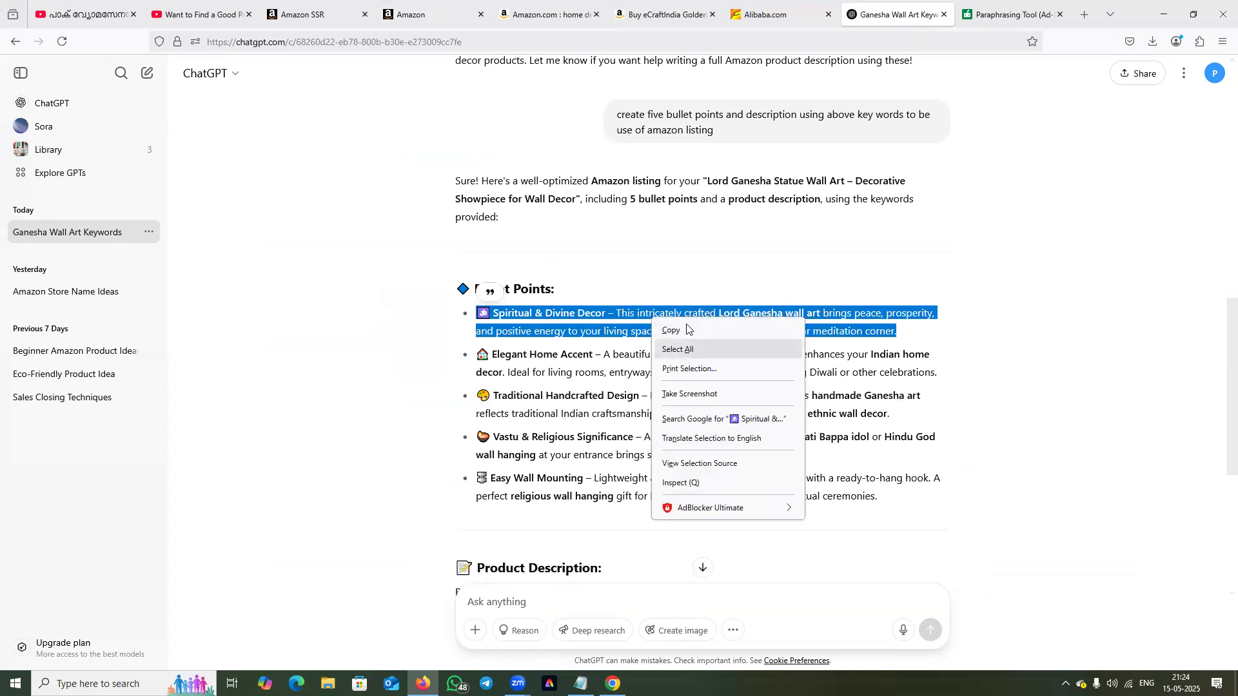
{"action": "left_click", "coordinate": [679, 328]}
- Paste the "Spiritual & Divine Decor" text into the first Bullet Point field of the Seller Central listing
{"action": "left_click", "coordinate": [455, 16]}
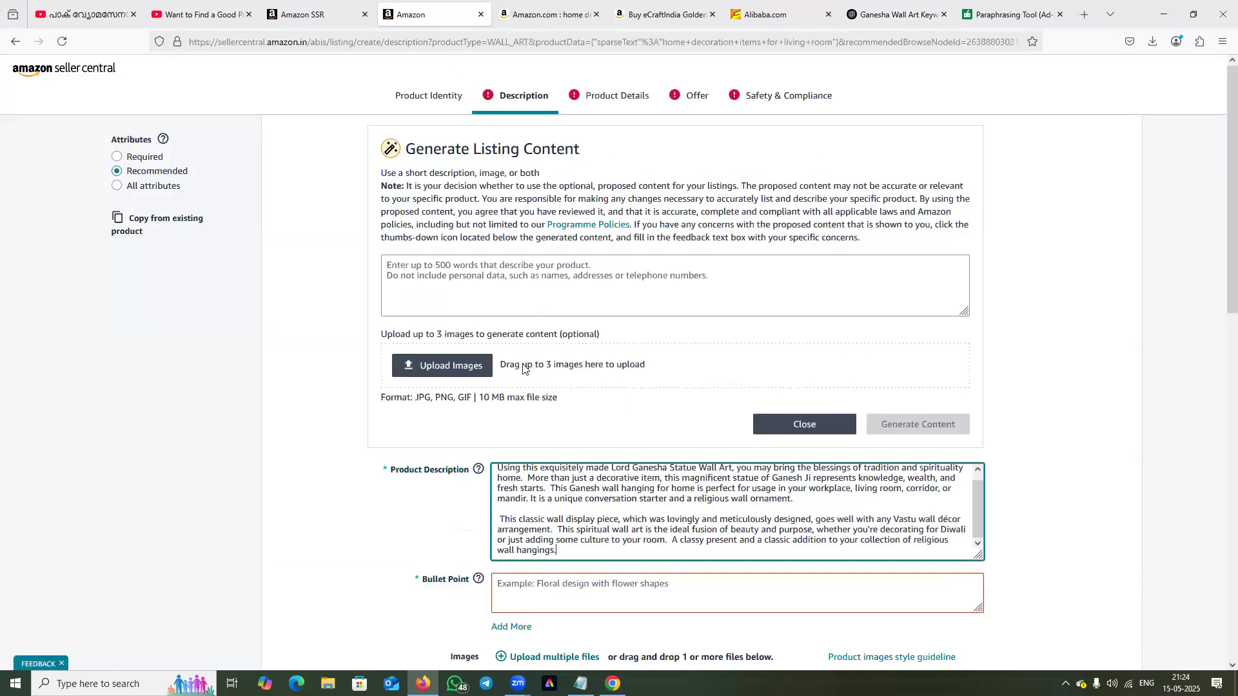
{"action": "scroll", "coordinate": [567, 500], "scroll_direction": "down", "scroll_amount": 3}
{"action": "scroll", "coordinate": [567, 499], "scroll_direction": "down", "scroll_amount": 2}
{"action": "left_click", "coordinate": [541, 431]}
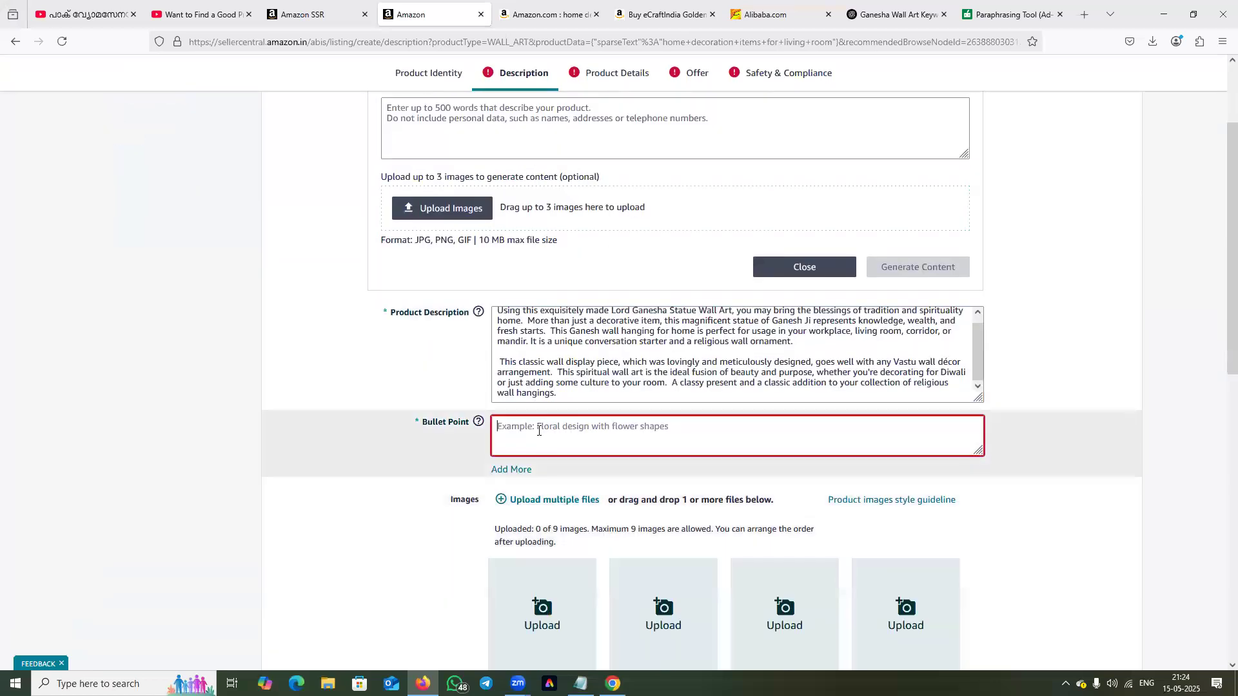
{"action": "right_click", "coordinate": [541, 433]}
{"action": "left_click", "coordinate": [598, 535]}
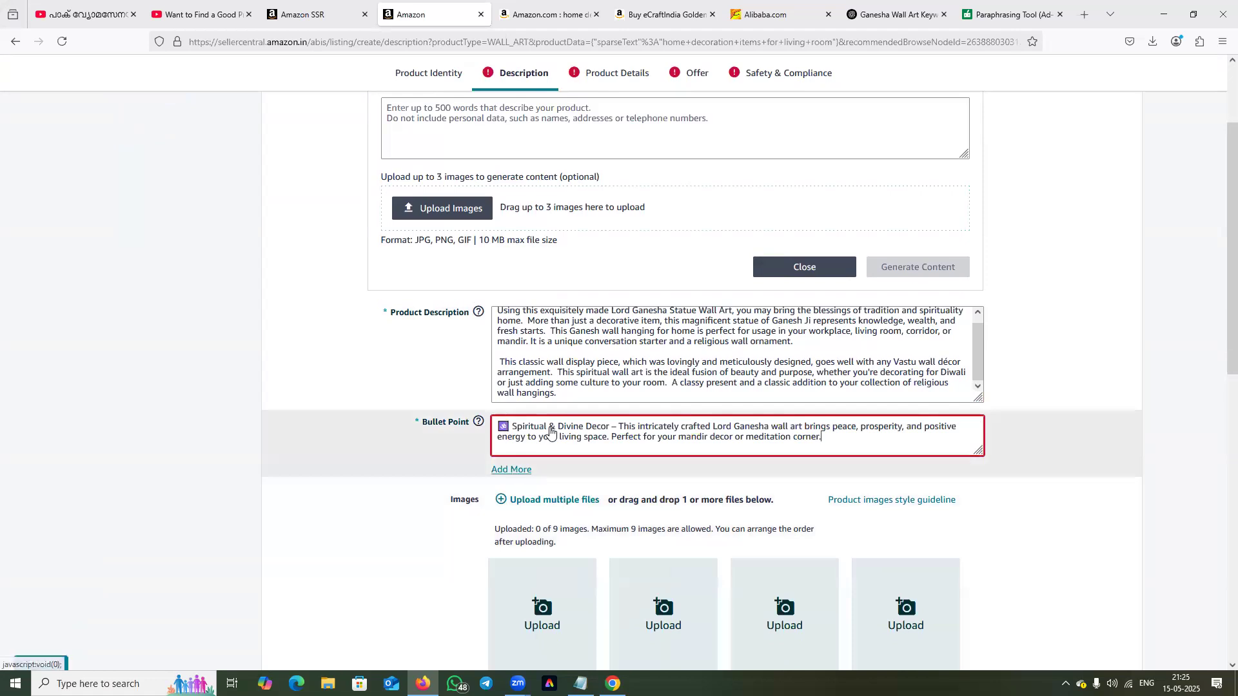
- Switch back to ChatGPT and copy the second bullet point, "Elegant Home Accent"
{"action": "left_click", "coordinate": [893, 15]}
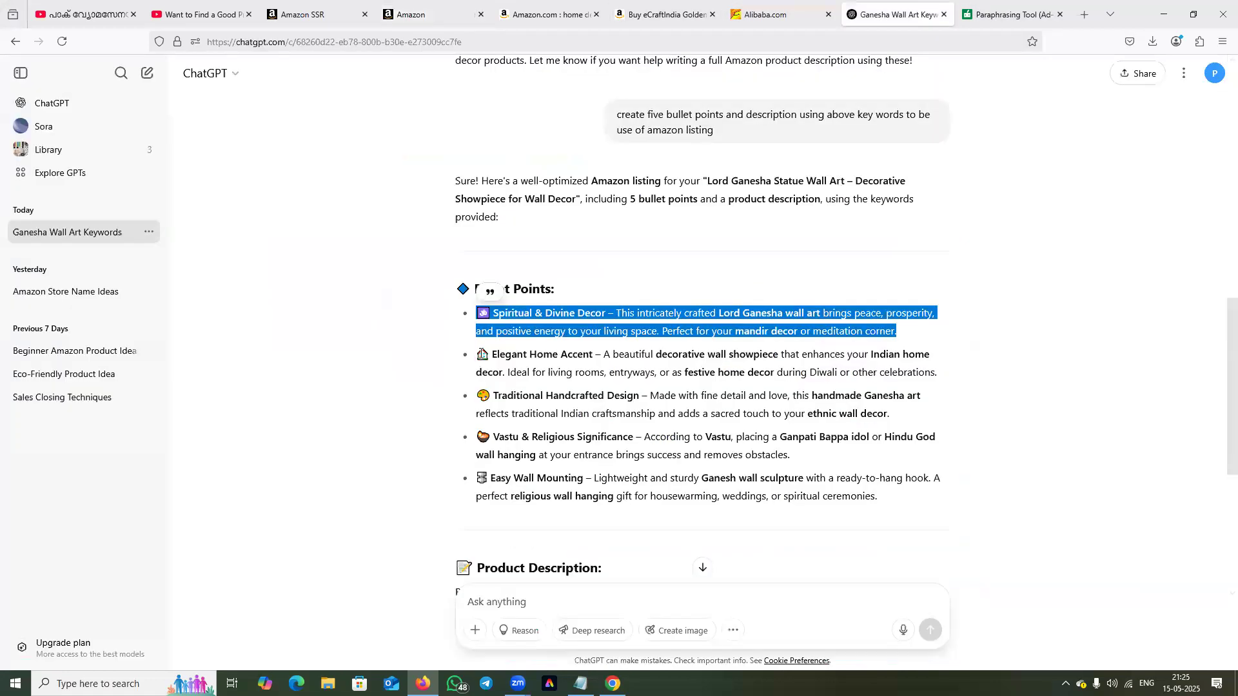
{"action": "left_click", "coordinate": [585, 355]}
{"action": "left_click_drag", "start_coordinate": [477, 354], "coordinate": [941, 373]}
{"action": "right_click", "coordinate": [713, 353]}
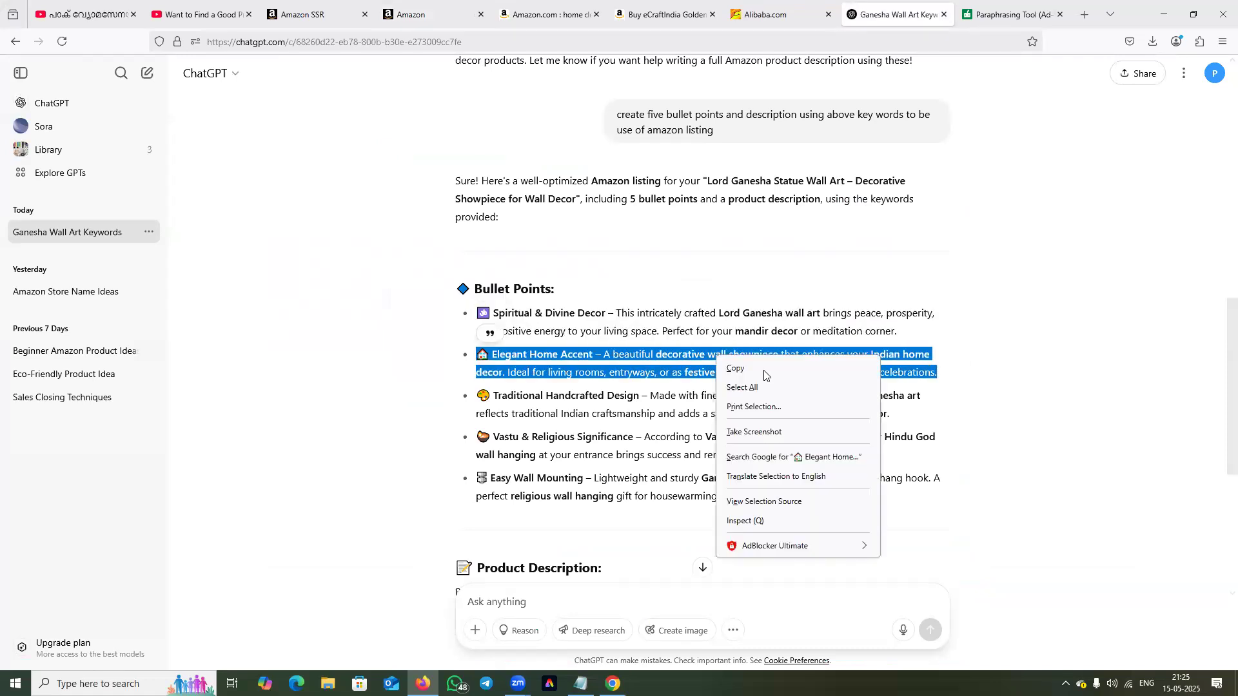
{"action": "left_click", "coordinate": [764, 369]}
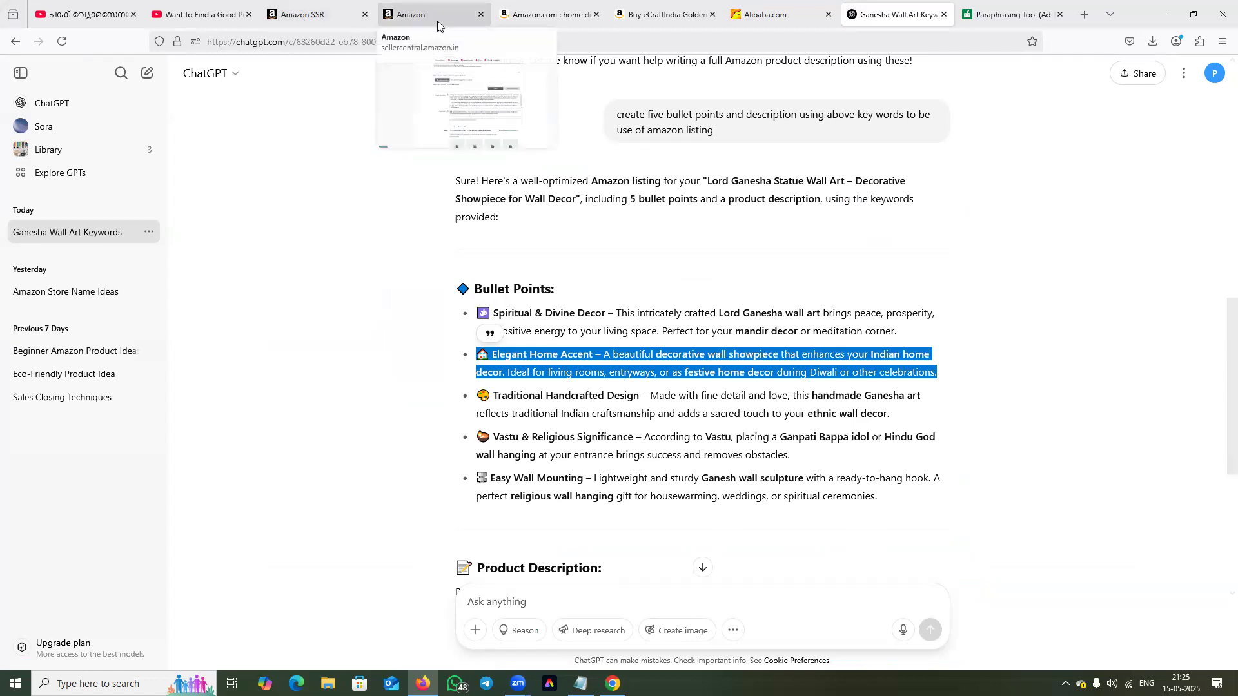
- Paste the "Elegant Home Accent" text into the second Bullet Point field of the Seller Central listing
{"action": "left_click", "coordinate": [412, 14]}
{"action": "scroll", "coordinate": [570, 341], "scroll_direction": "down", "scroll_amount": 2}
{"action": "left_click", "coordinate": [520, 349]}
{"action": "right_click", "coordinate": [518, 349]}
{"action": "left_click", "coordinate": [553, 445]}
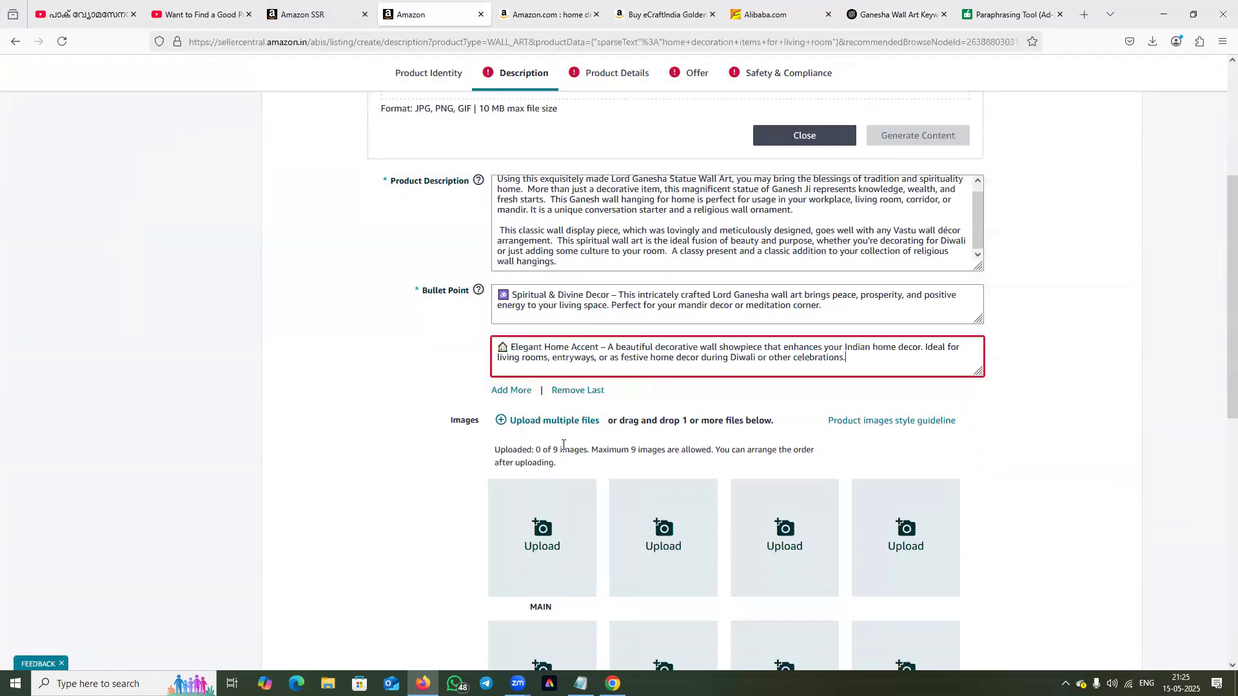
- Switch to ChatGPT and copy the third bullet point, "Traditional Handcrafted Design"
{"action": "left_click", "coordinate": [896, 14]}
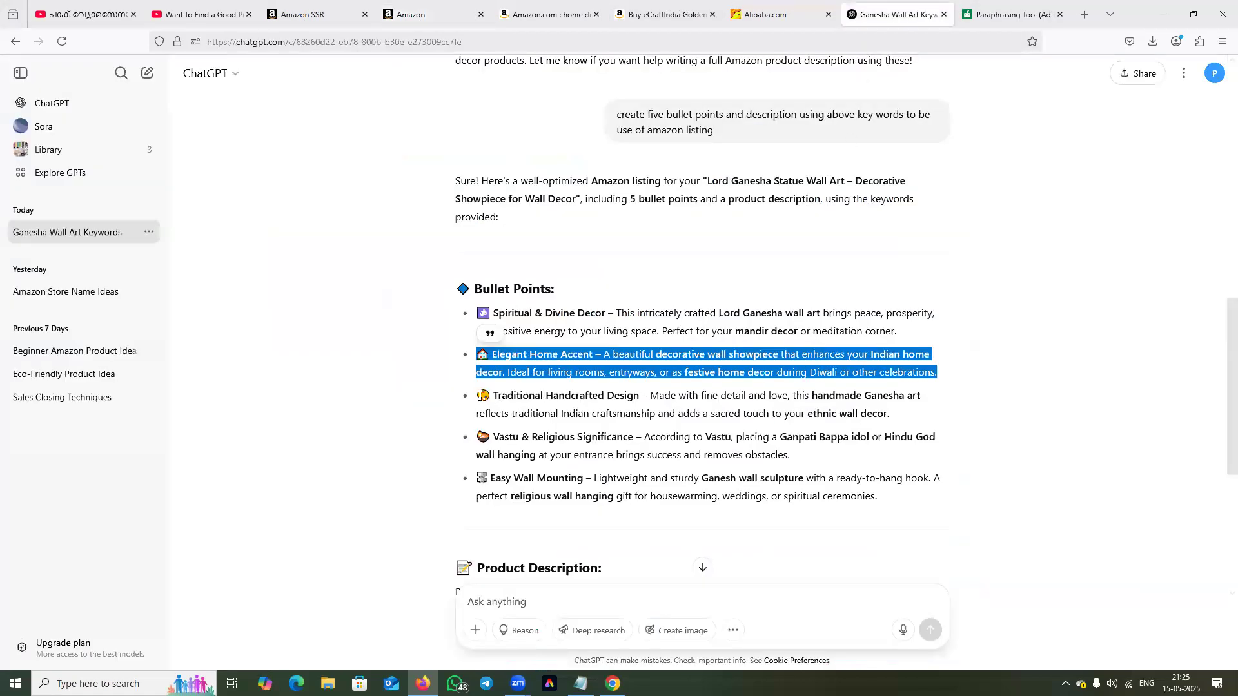
{"action": "left_click_drag", "start_coordinate": [482, 398], "coordinate": [912, 420]}
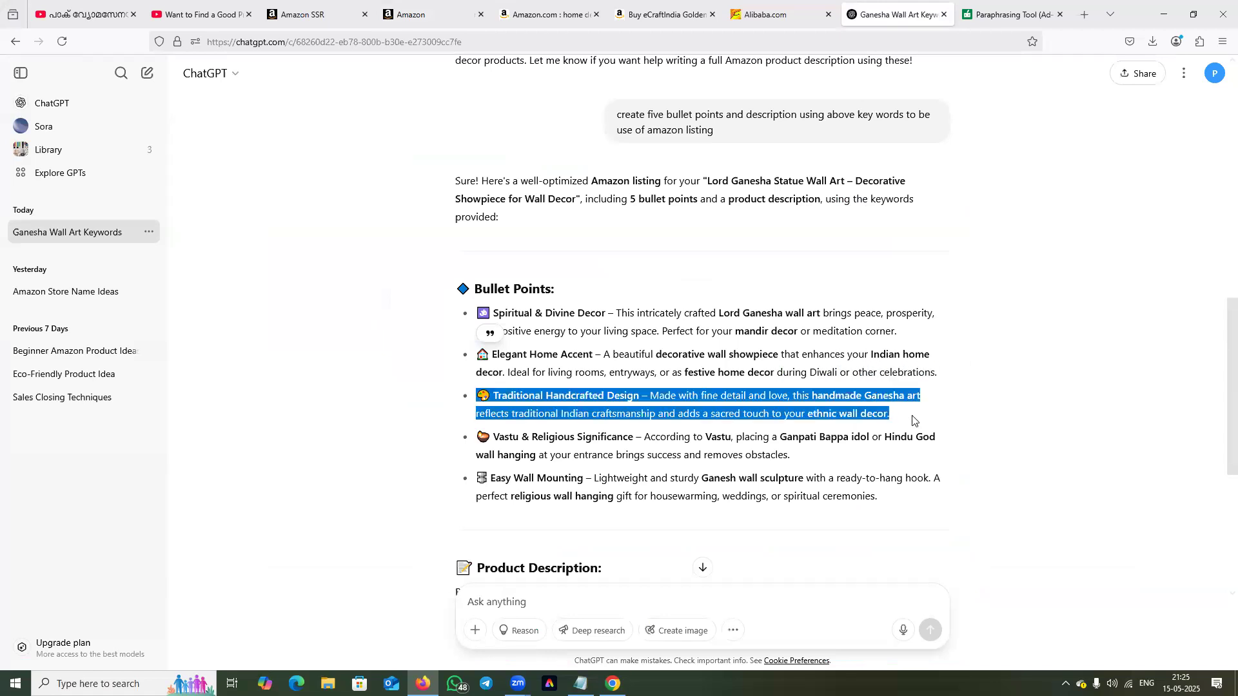
{"action": "right_click", "coordinate": [656, 394]}
{"action": "left_click", "coordinate": [691, 414]}
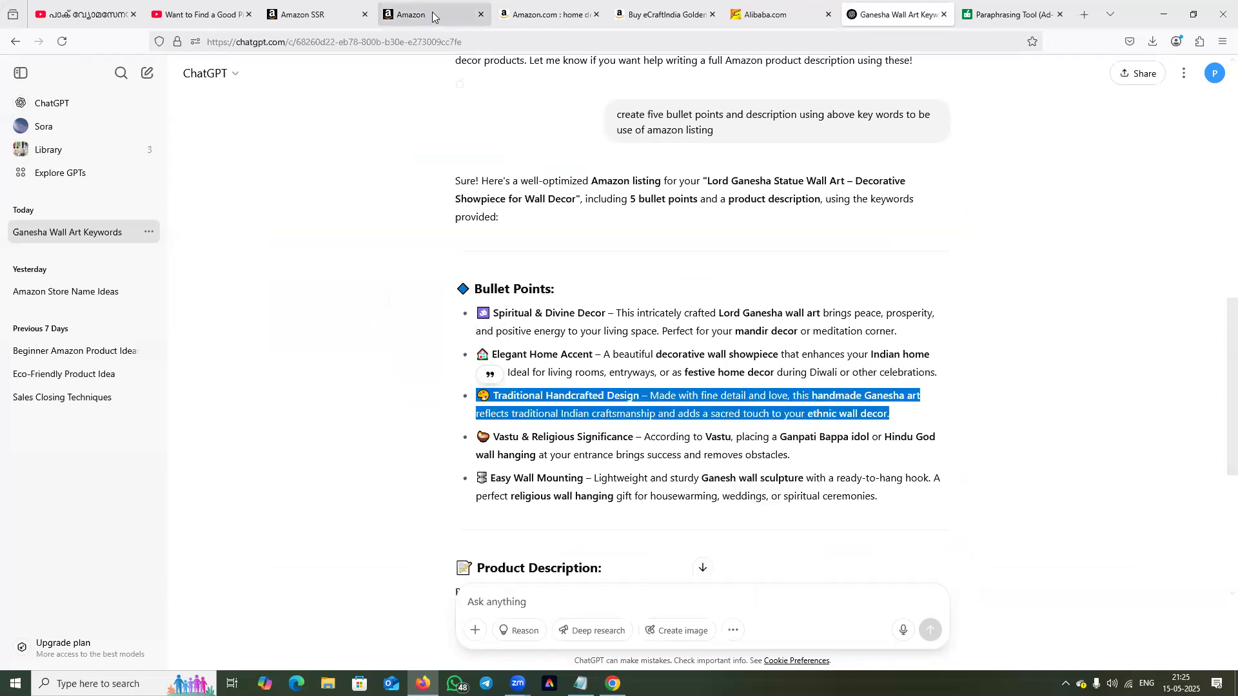
- Add a third Bullet Point field to the Seller Central listing and paste the "Traditional Handcrafted Design" text into it
{"action": "left_click", "coordinate": [461, 27]}
{"action": "left_click", "coordinate": [519, 390]}
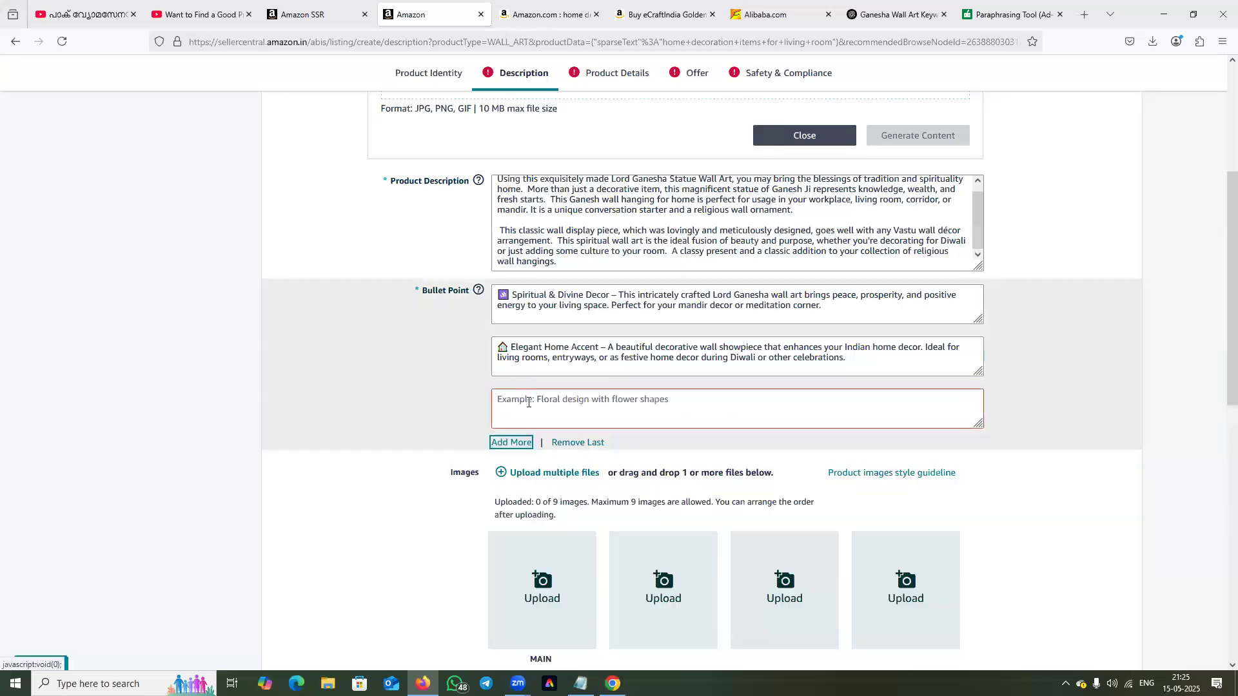
{"action": "left_click", "coordinate": [513, 404]}
{"action": "right_click", "coordinate": [514, 405]}
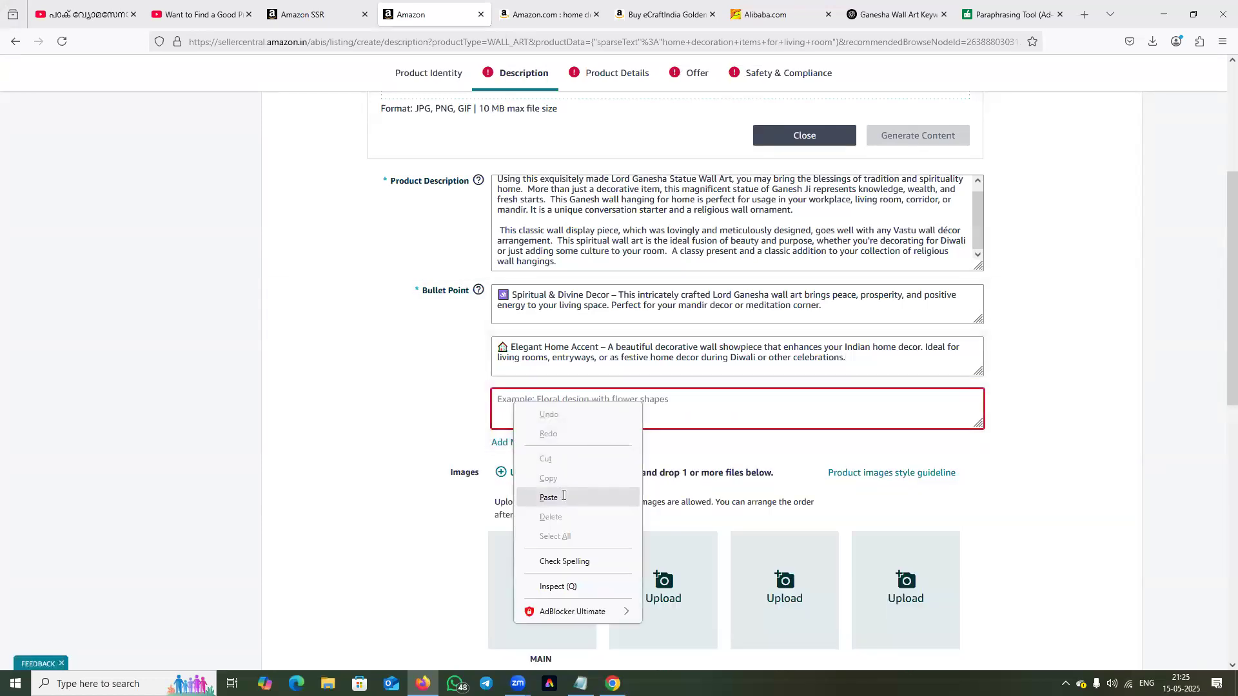
{"action": "left_click", "coordinate": [549, 497]}
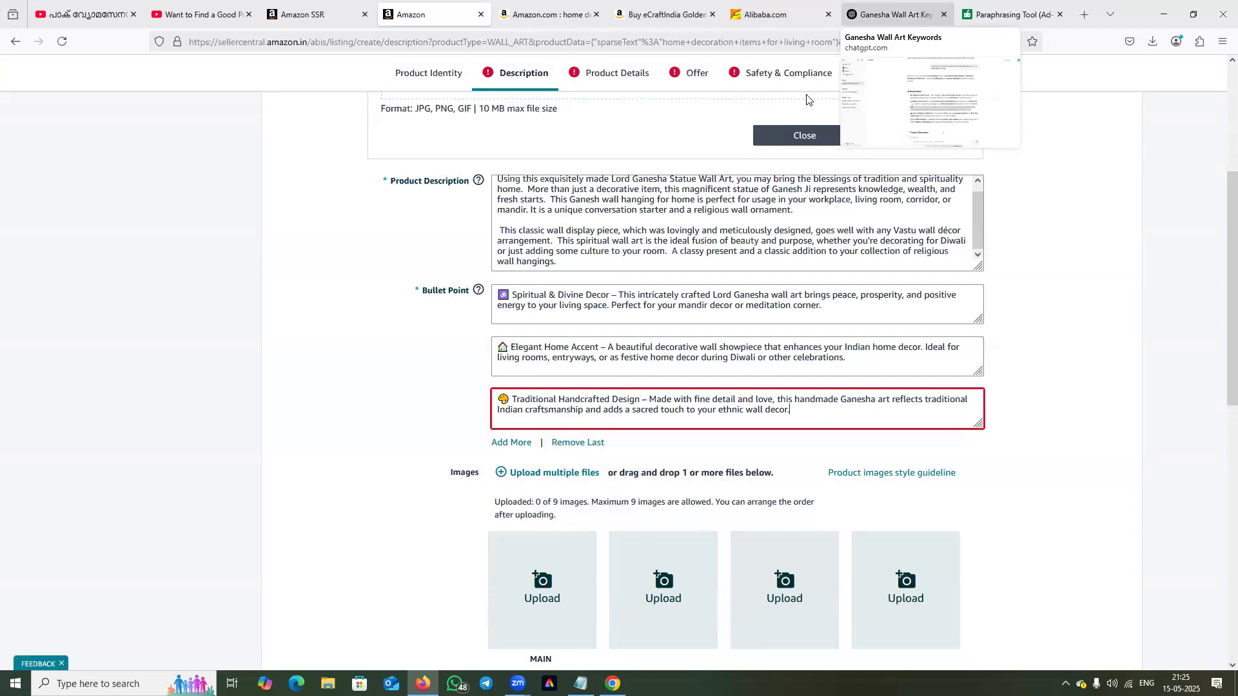
- Return to ChatGPT and copy the fourth bullet point, "Vastu & Religious Significance"
{"action": "left_click", "coordinate": [892, 19]}
{"action": "scroll", "coordinate": [482, 119], "scroll_direction": "down", "scroll_amount": 4}
{"action": "left_click_drag", "start_coordinate": [482, 119], "coordinate": [927, 137]}
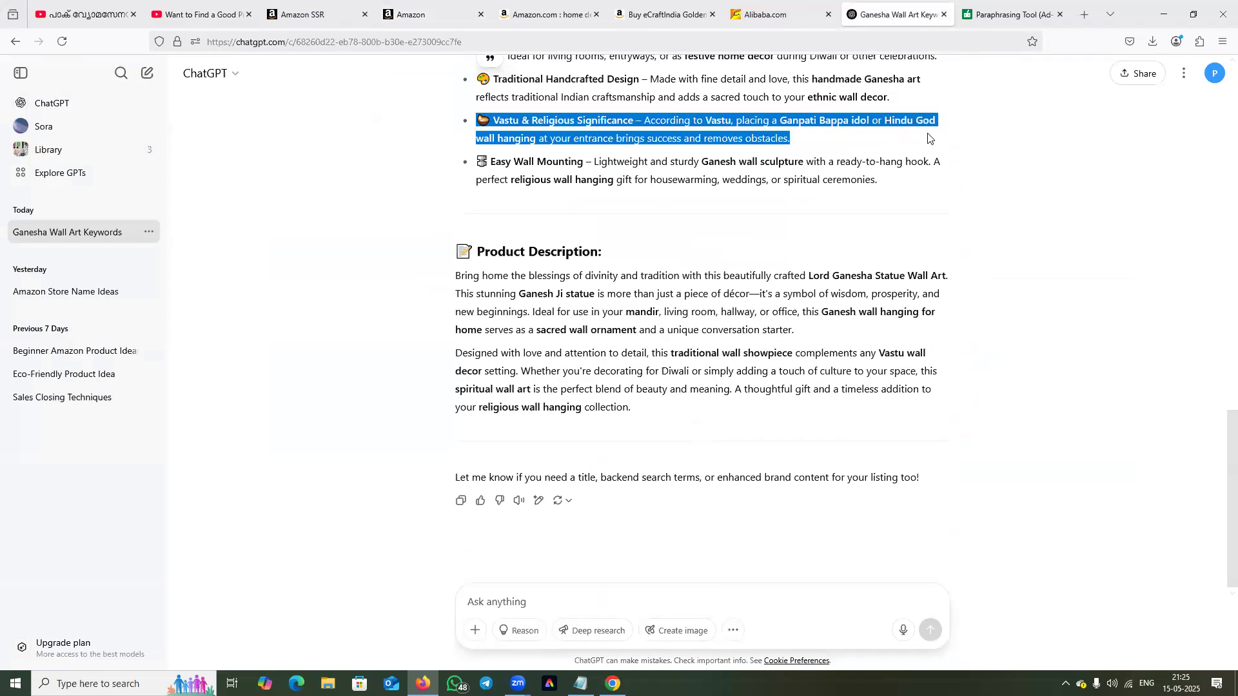
{"action": "right_click", "coordinate": [770, 141]}
{"action": "left_click", "coordinate": [759, 138]}
- Add a fourth Bullet Point field to the Seller Central listing and paste the "Vastu & Religious Significance" text into it
{"action": "left_click", "coordinate": [430, 14]}
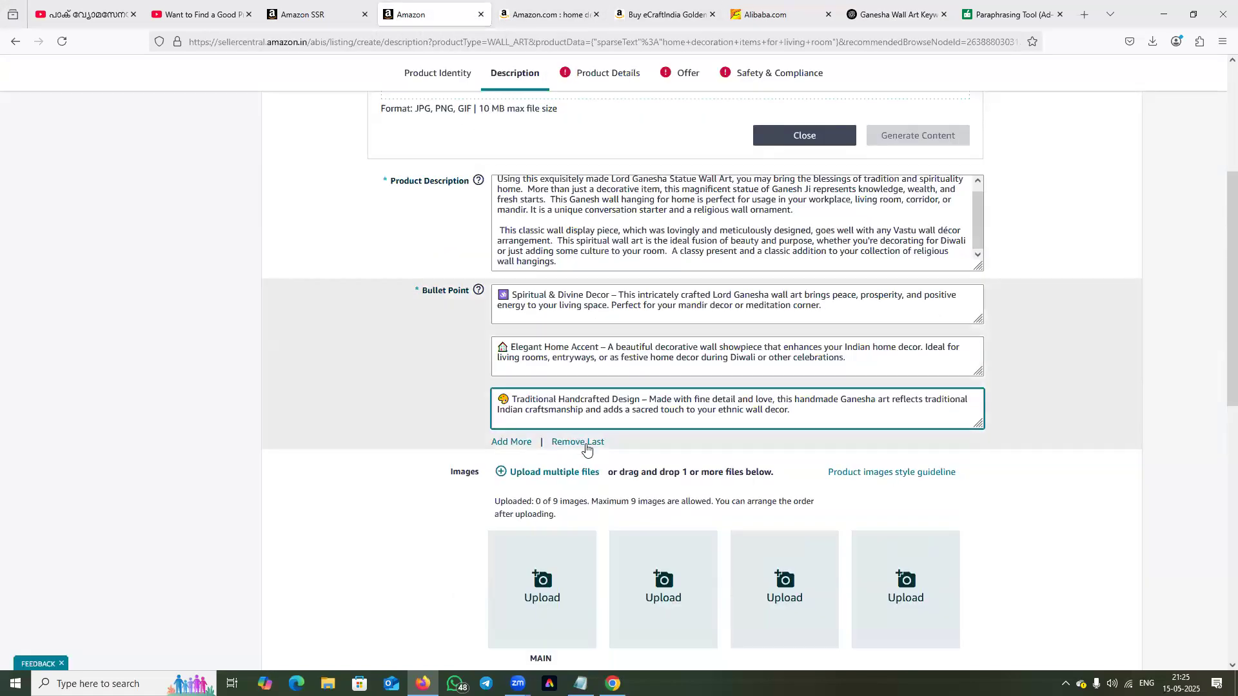
{"action": "left_click", "coordinate": [511, 442]}
{"action": "left_click", "coordinate": [507, 451]}
{"action": "right_click", "coordinate": [508, 454]}
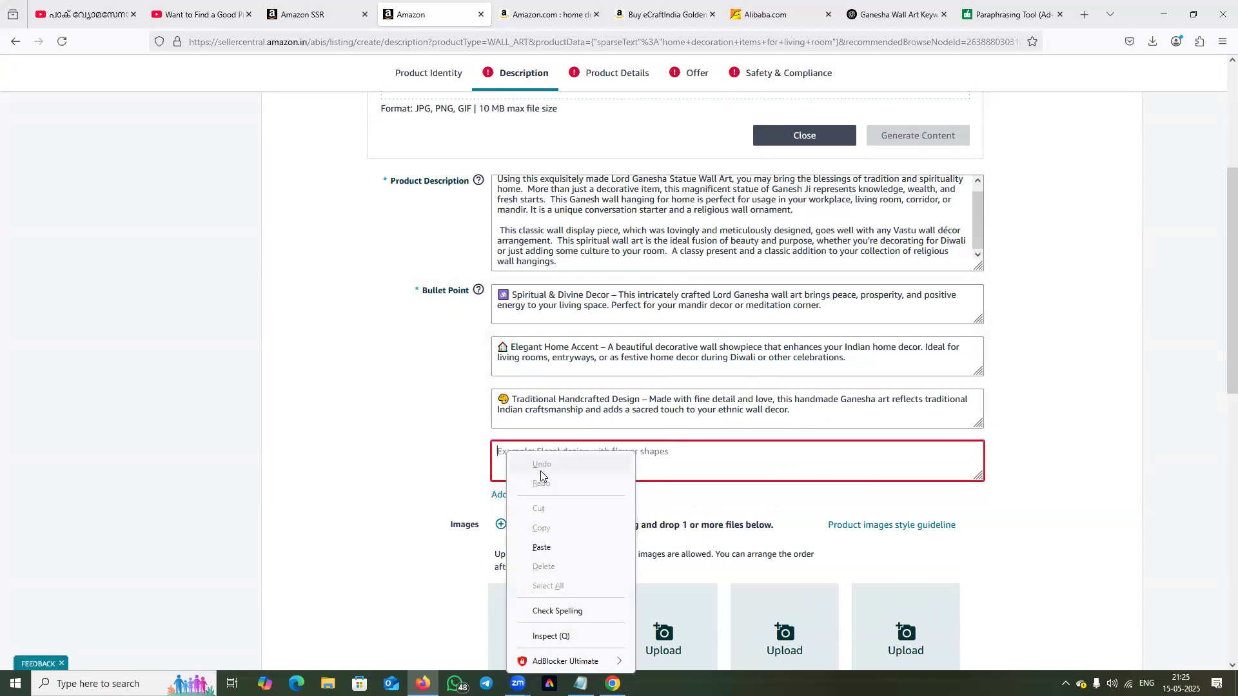
{"action": "left_click", "coordinate": [542, 546]}
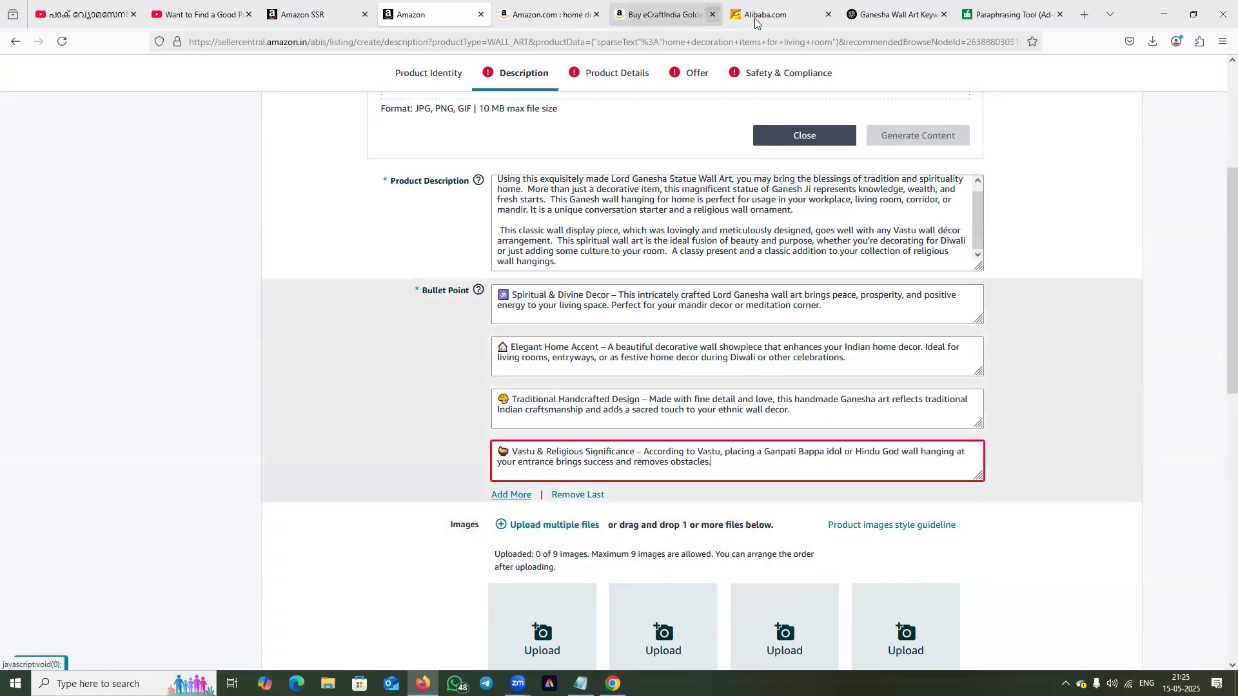
- Go back to ChatGPT and copy the fifth bullet point, "Easy Wall Mounting"
{"action": "left_click", "coordinate": [893, 15]}
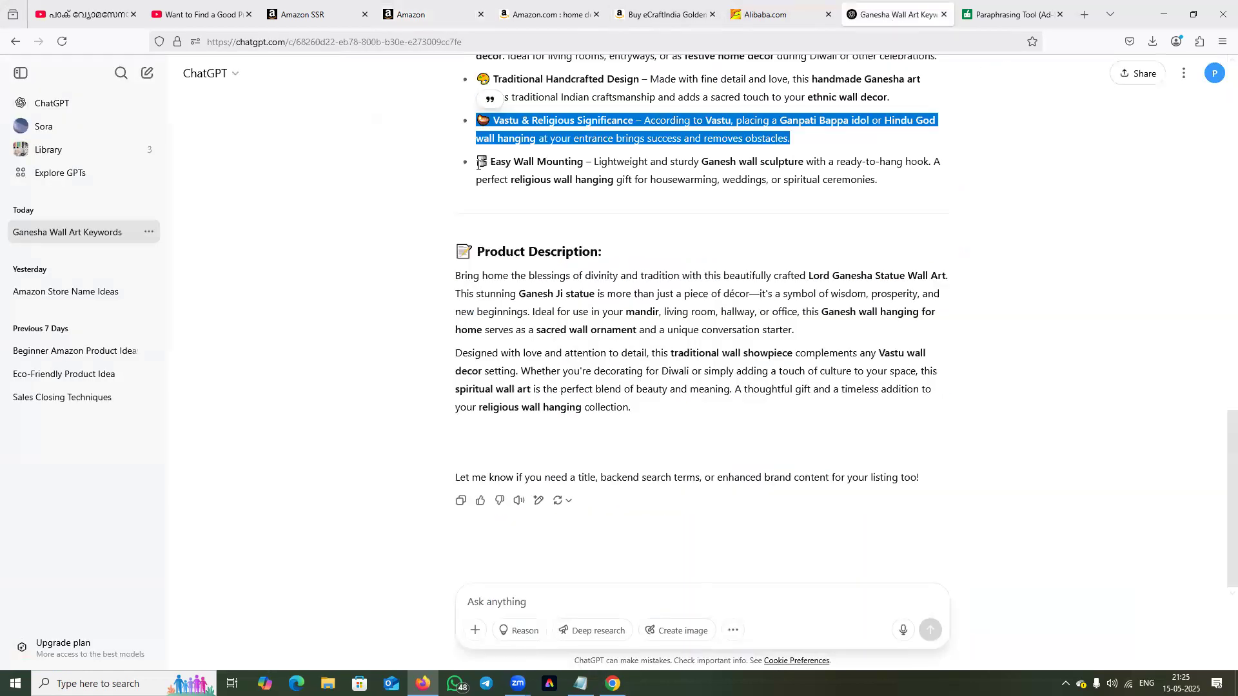
{"action": "left_click_drag", "start_coordinate": [498, 159], "coordinate": [865, 184]}
{"action": "right_click", "coordinate": [718, 174]}
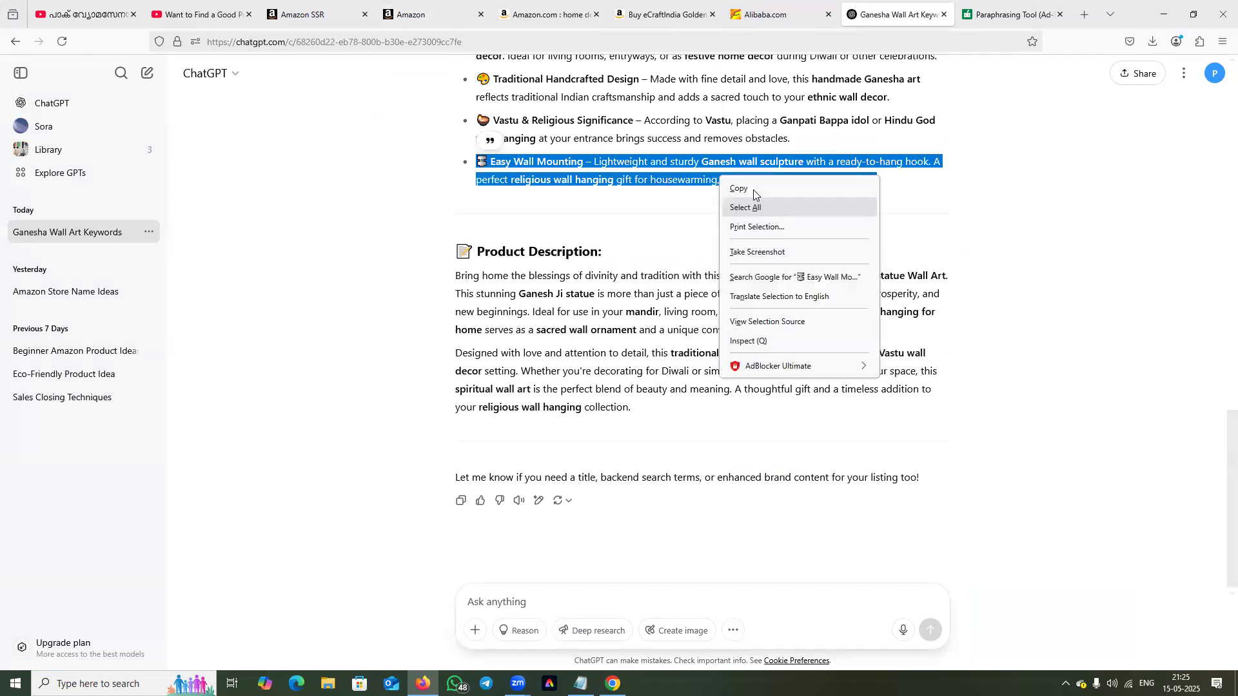
{"action": "left_click", "coordinate": [753, 190]}
- Paste the "Easy Wall Mounting" text into the fifth Bullet Point field of the Seller Central listing
{"action": "left_click", "coordinate": [432, 14]}
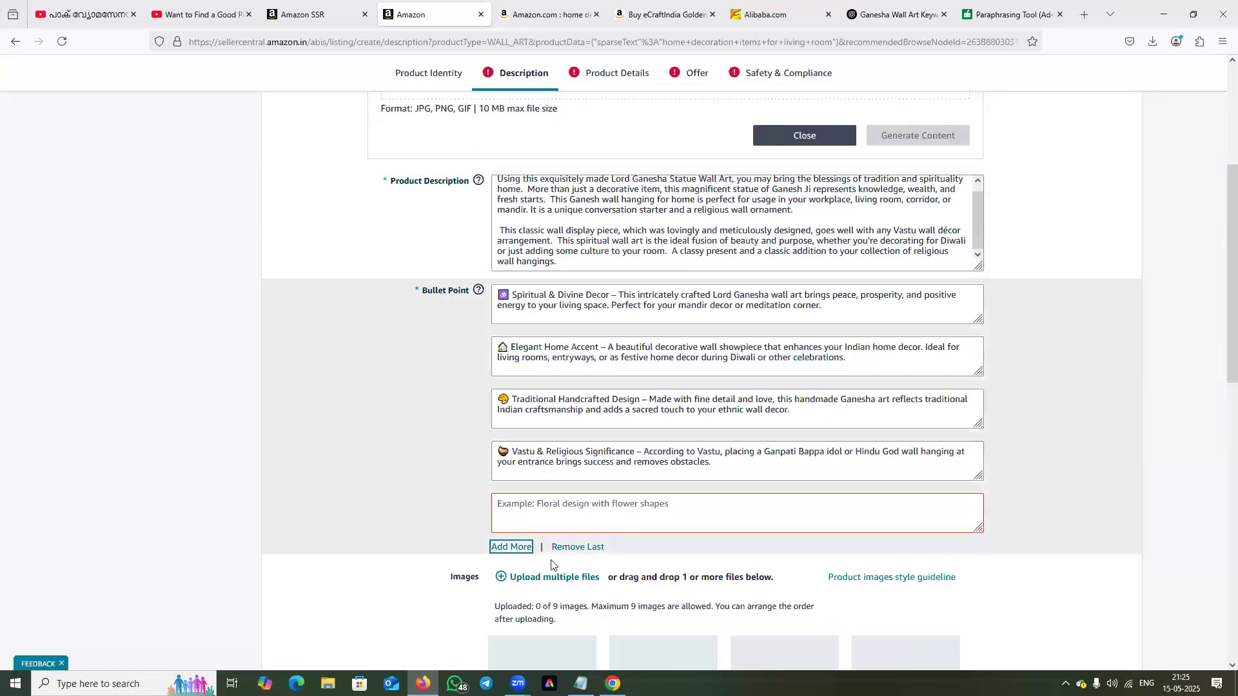
{"action": "left_click", "coordinate": [516, 510]}
{"action": "right_click", "coordinate": [521, 506]}
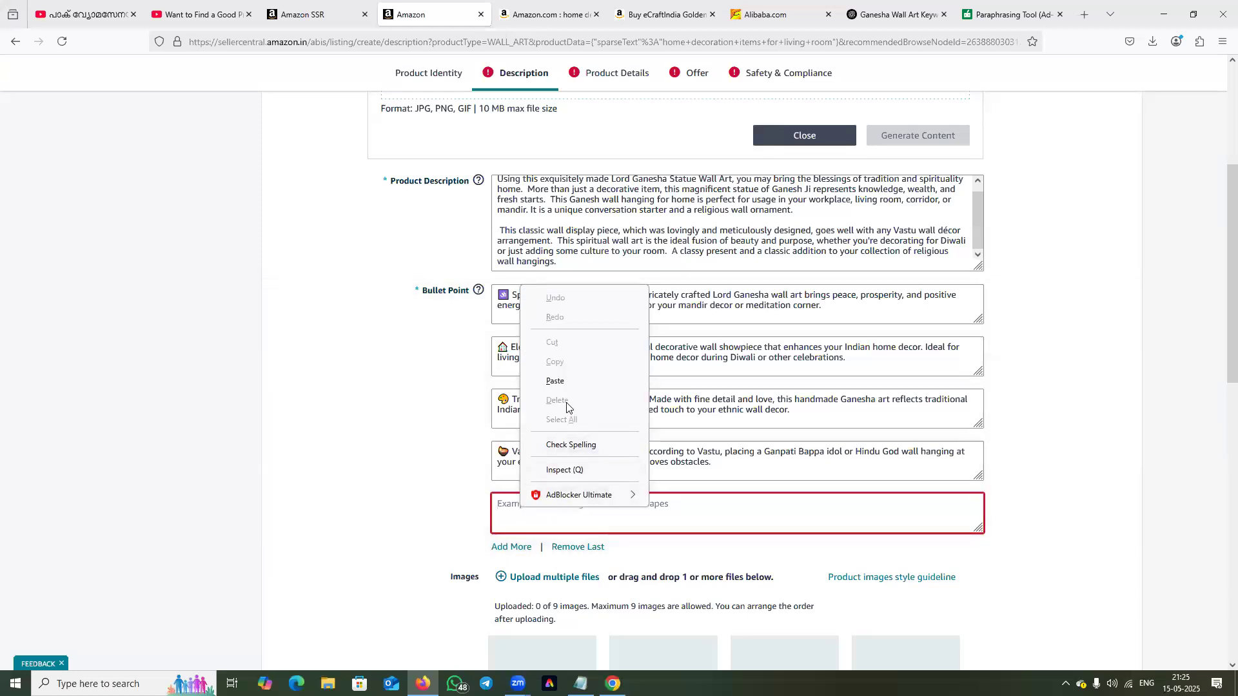
{"action": "left_click", "coordinate": [555, 381]}
{"action": "scroll", "coordinate": [603, 432], "scroll_direction": "down", "scroll_amount": 2}
{"action": "scroll", "coordinate": [604, 432], "scroll_direction": "down", "scroll_amount": 2}
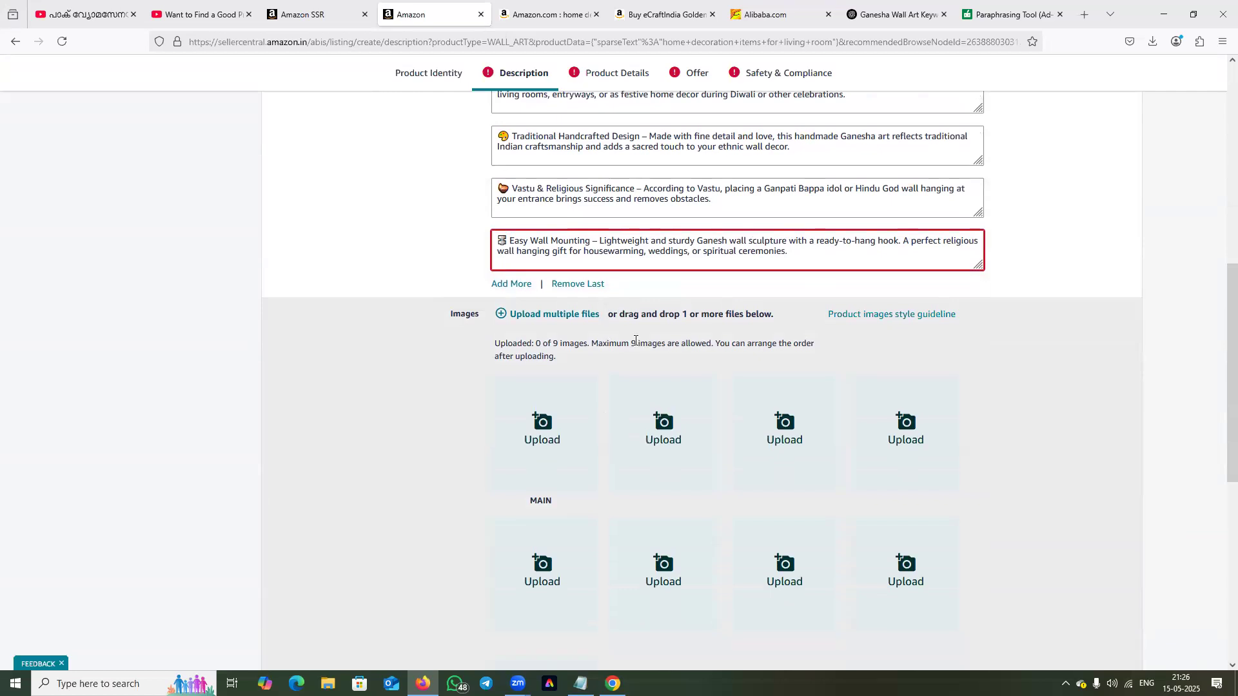
{"action": "scroll", "coordinate": [638, 343], "scroll_direction": "down", "scroll_amount": 1}
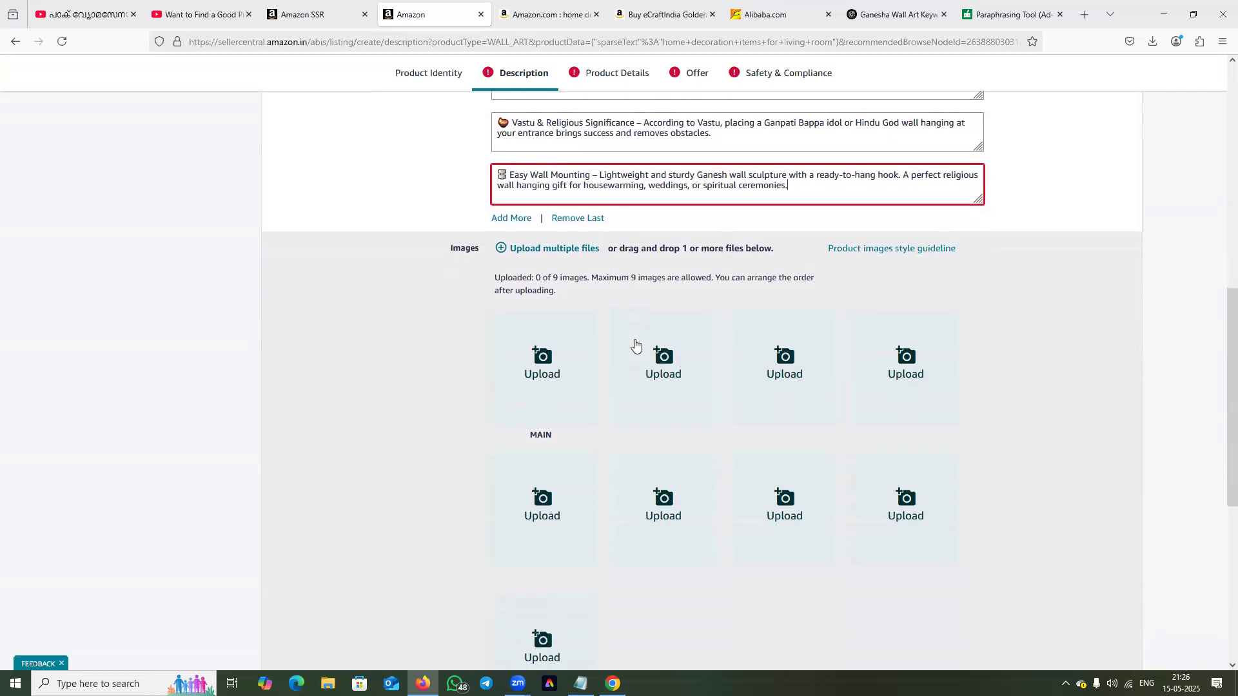
{"action": "left_click", "coordinate": [541, 360]}
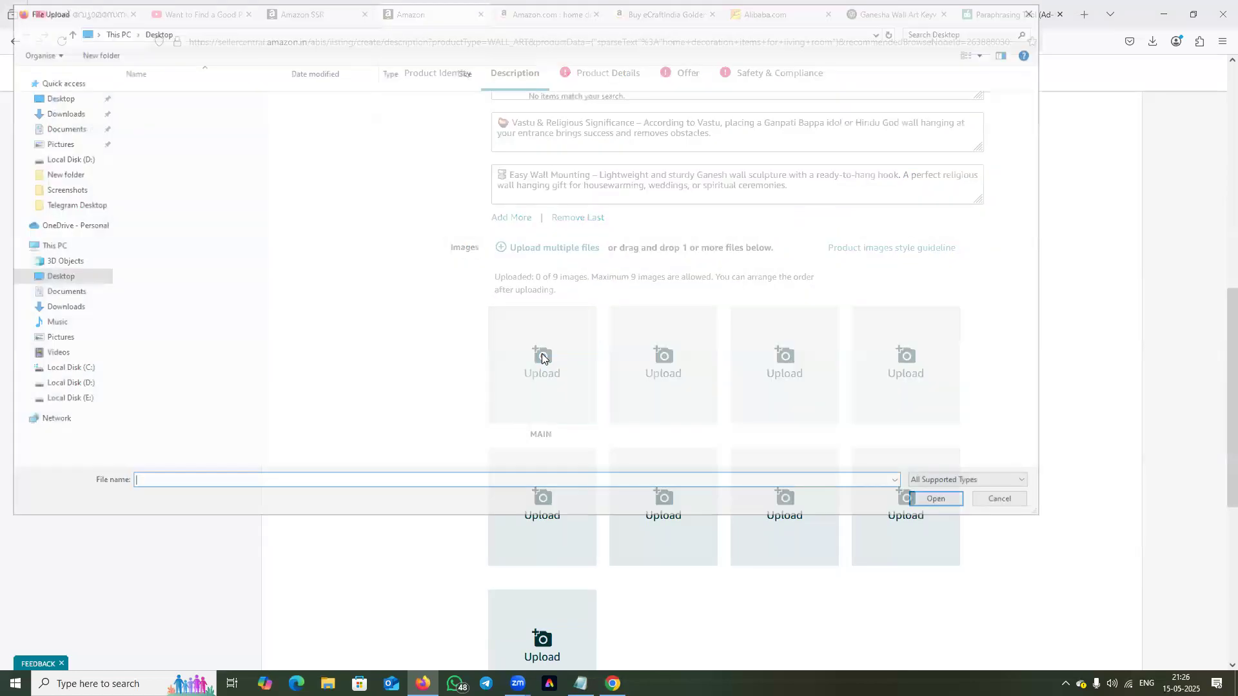
{"action": "left_click", "coordinate": [1009, 503]}
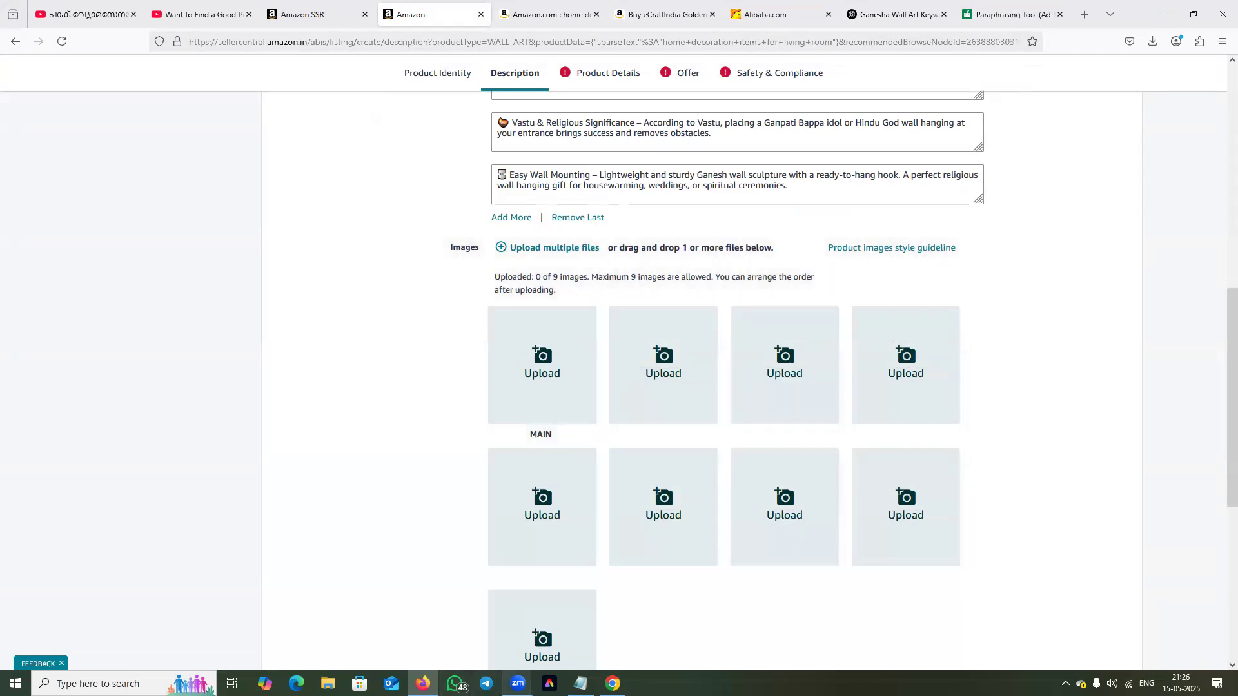
{"action": "mouse_move", "coordinate": [518, 683]}
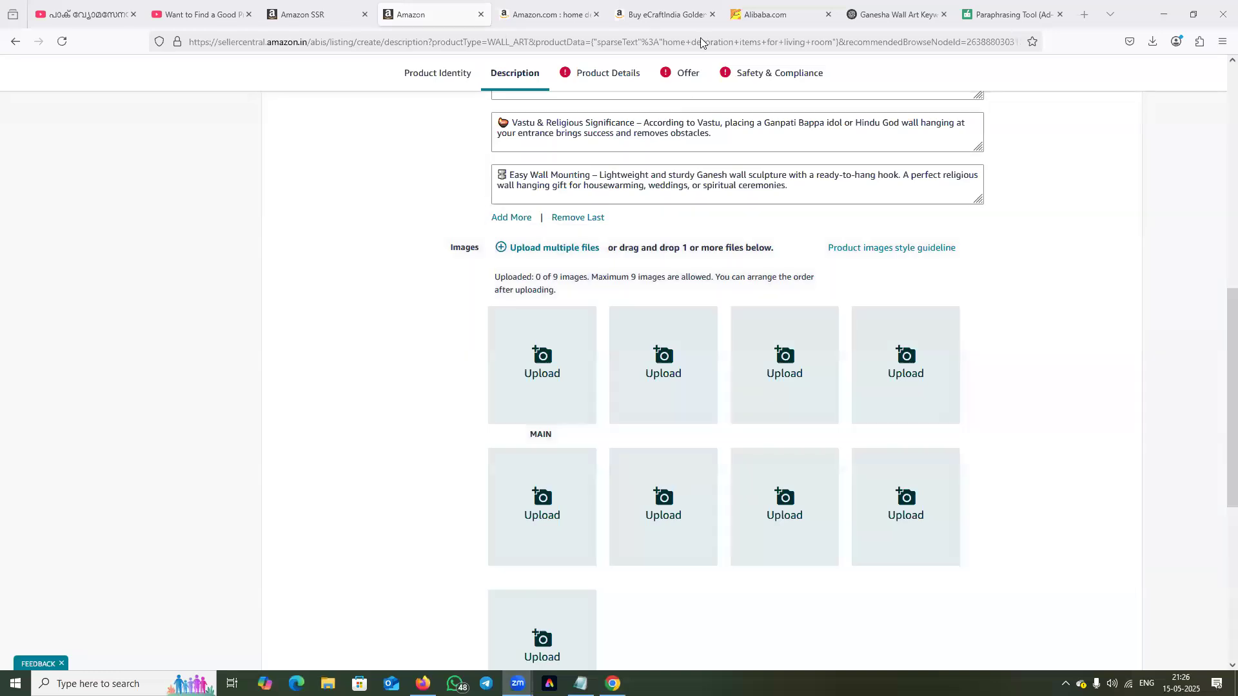
- Search Google in a new browser tab for "grammarly ai detector" and open Grammarly's Free AI Detector page
{"action": "left_click", "coordinate": [1088, 17]}
{"action": "left_click", "coordinate": [530, 346]}
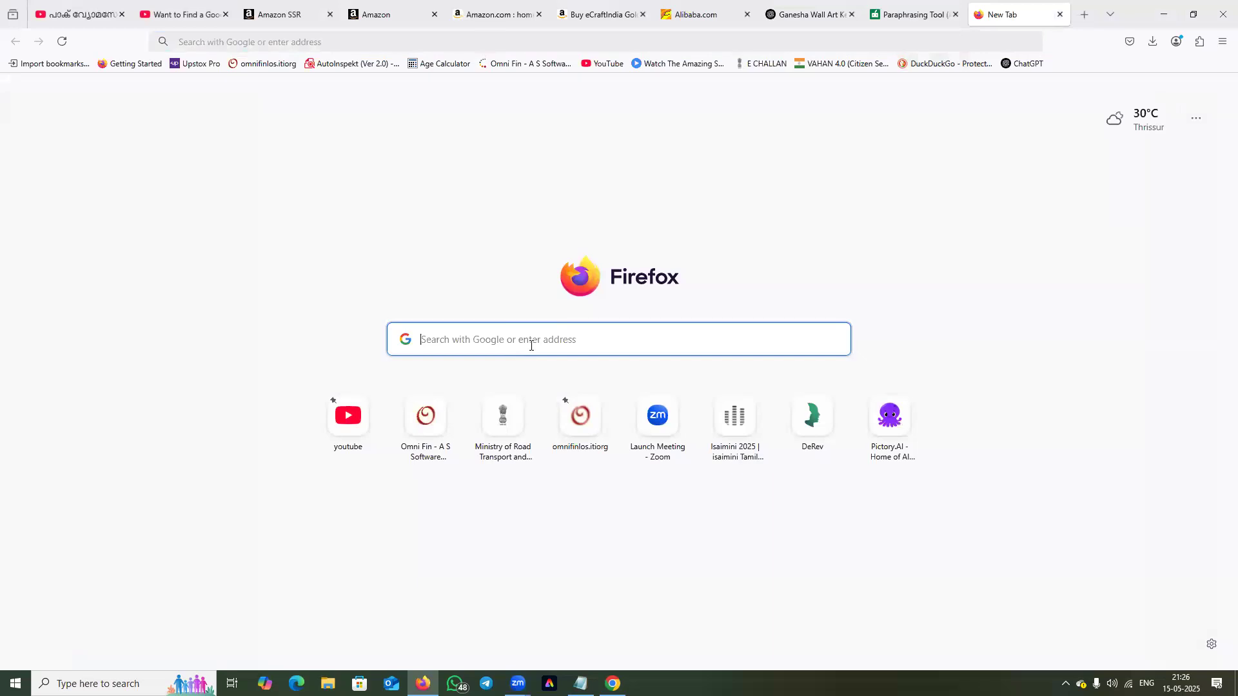
{"action": "type", "text": "gram"}
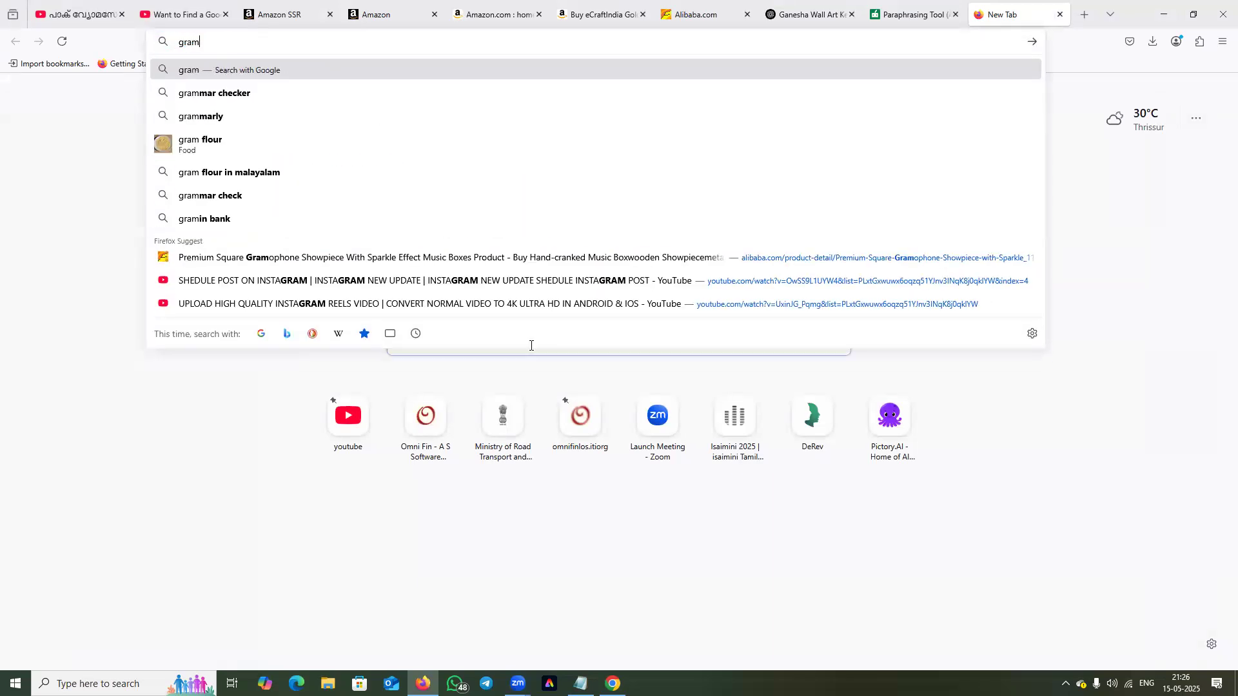
{"action": "type", "text": "erly"}
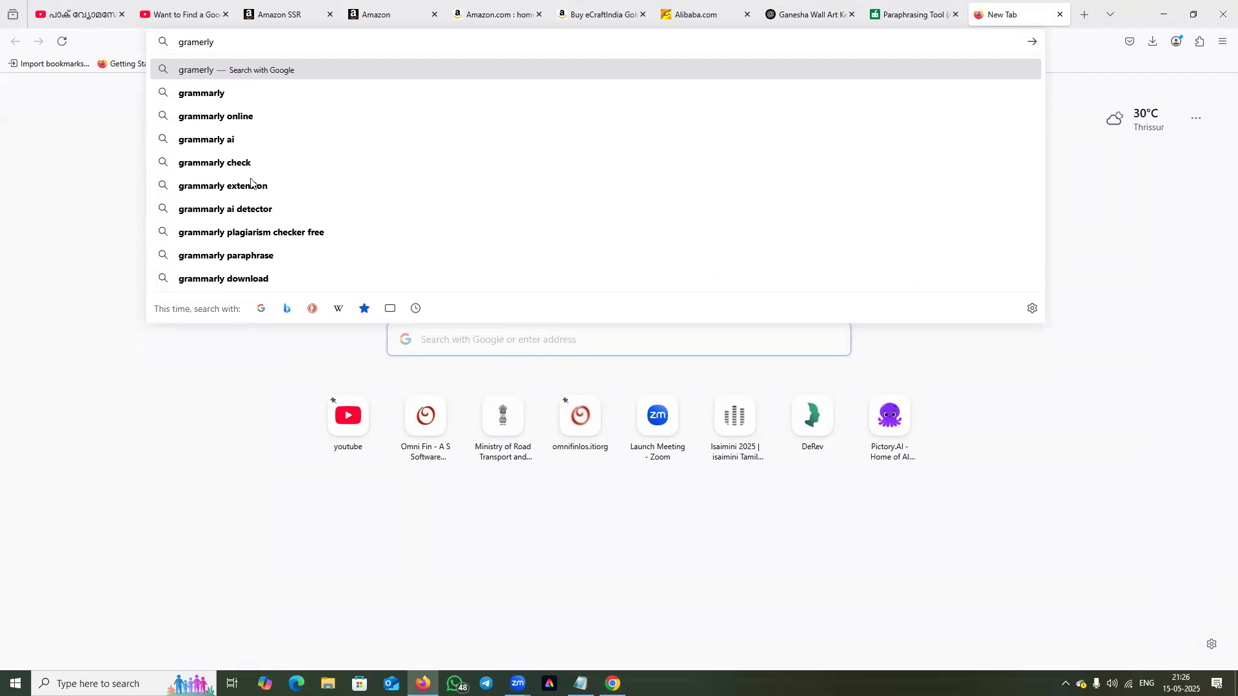
{"action": "left_click", "coordinate": [227, 144]}
{"action": "left_click", "coordinate": [254, 91]}
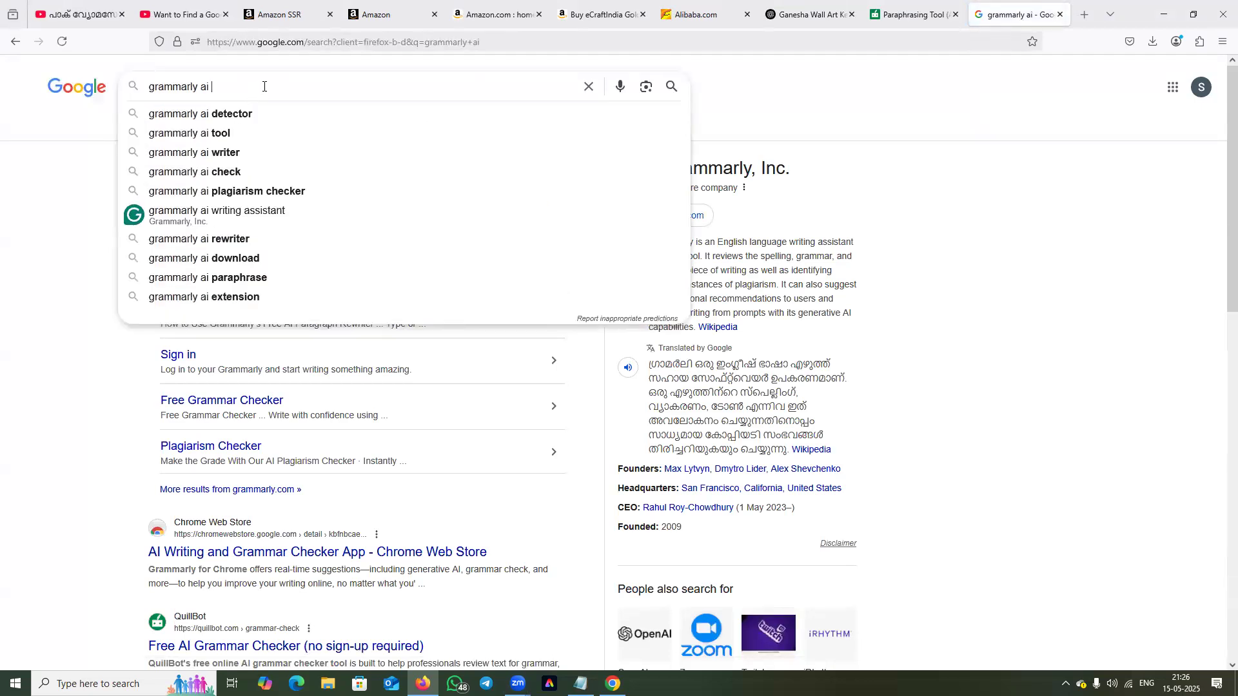
{"action": "left_click", "coordinate": [239, 117]}
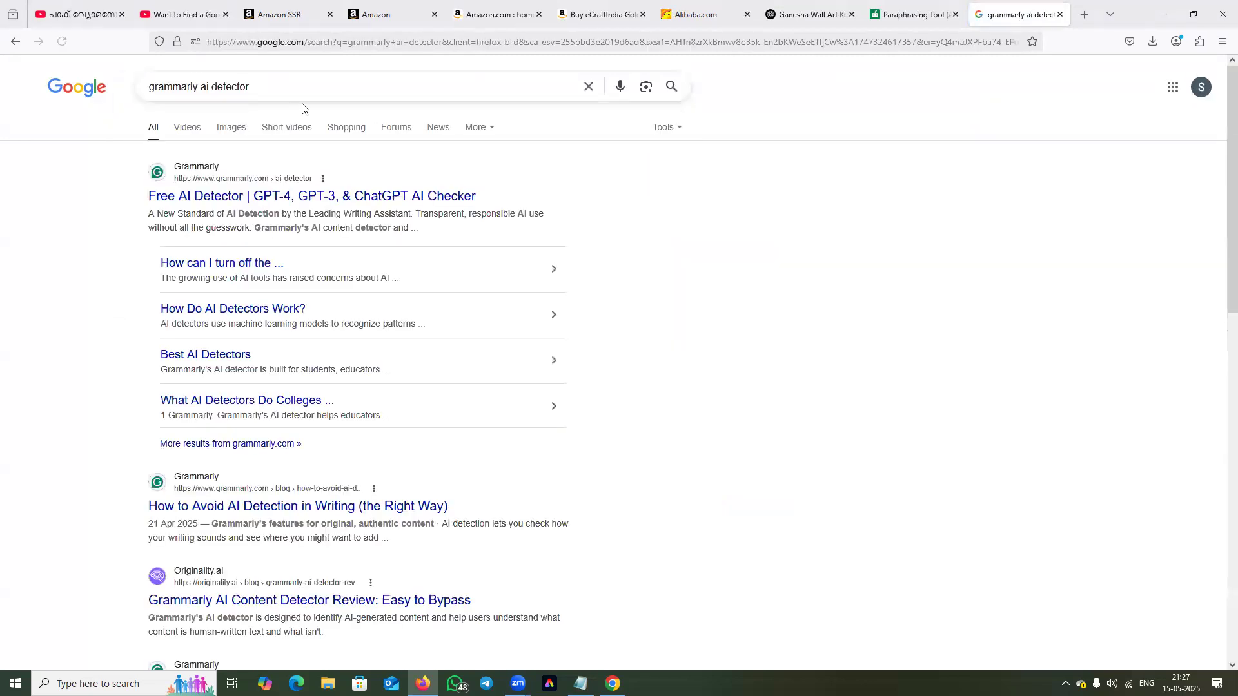
{"action": "left_click", "coordinate": [293, 196]}
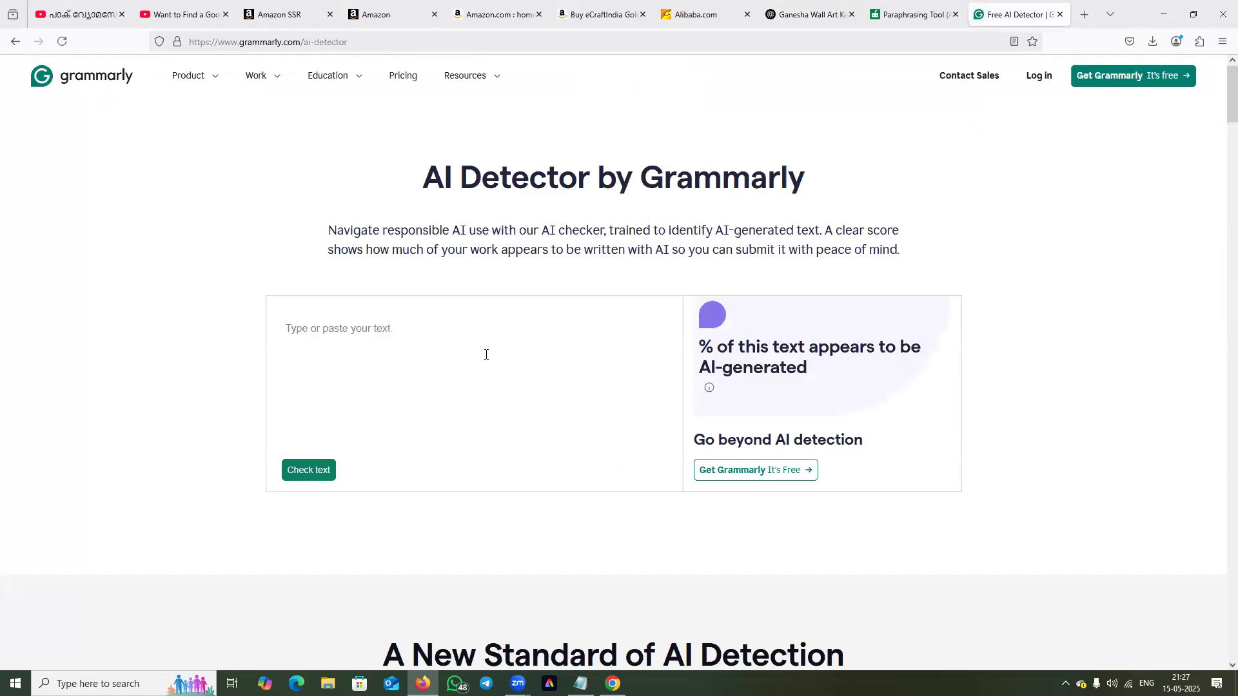
- Switch to ChatGPT and copy the Product Description paragraphs, from "Bring home the blessings" through "timeless addition to"
{"action": "left_click", "coordinate": [769, 17]}
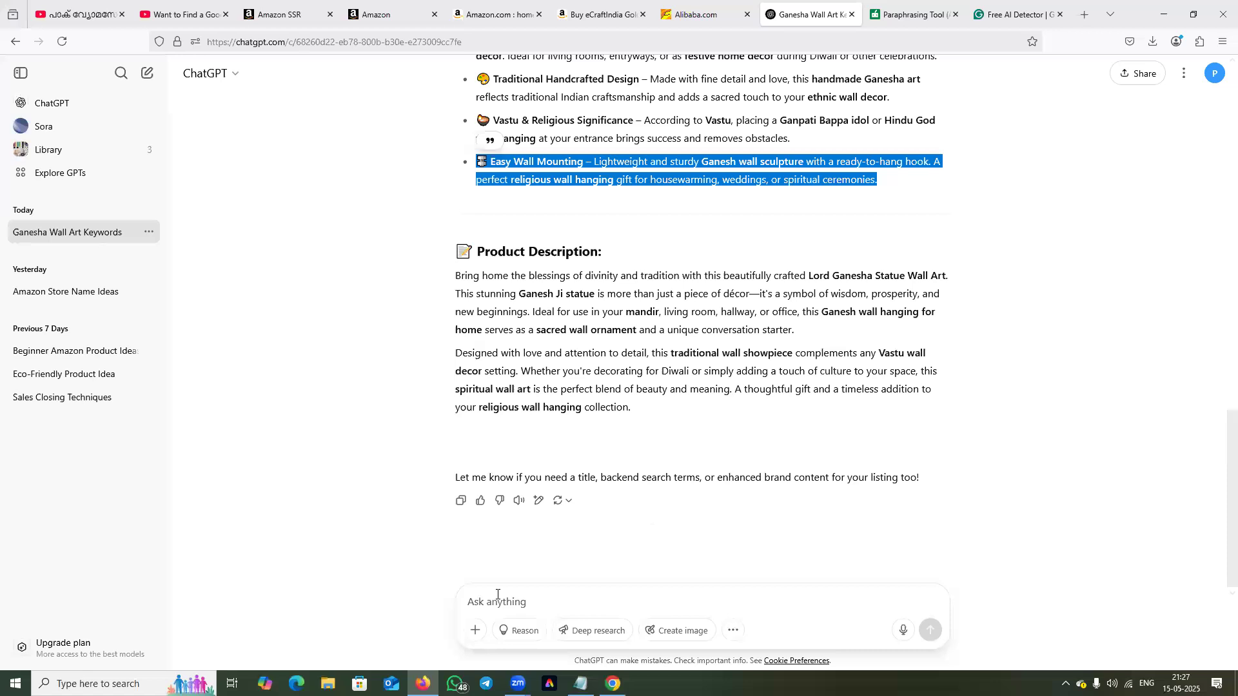
{"action": "scroll", "coordinate": [594, 395], "scroll_direction": "up", "scroll_amount": 5}
{"action": "scroll", "coordinate": [593, 396], "scroll_direction": "down", "scroll_amount": 5}
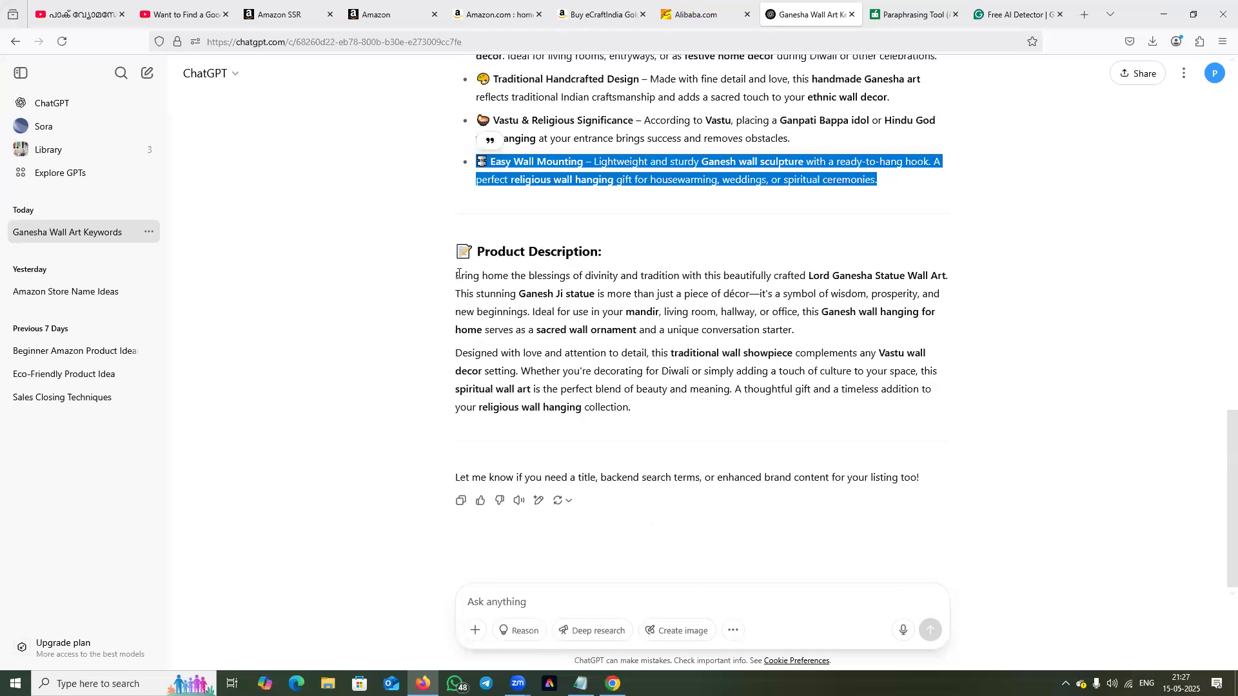
{"action": "left_click_drag", "start_coordinate": [457, 274], "coordinate": [932, 393]}
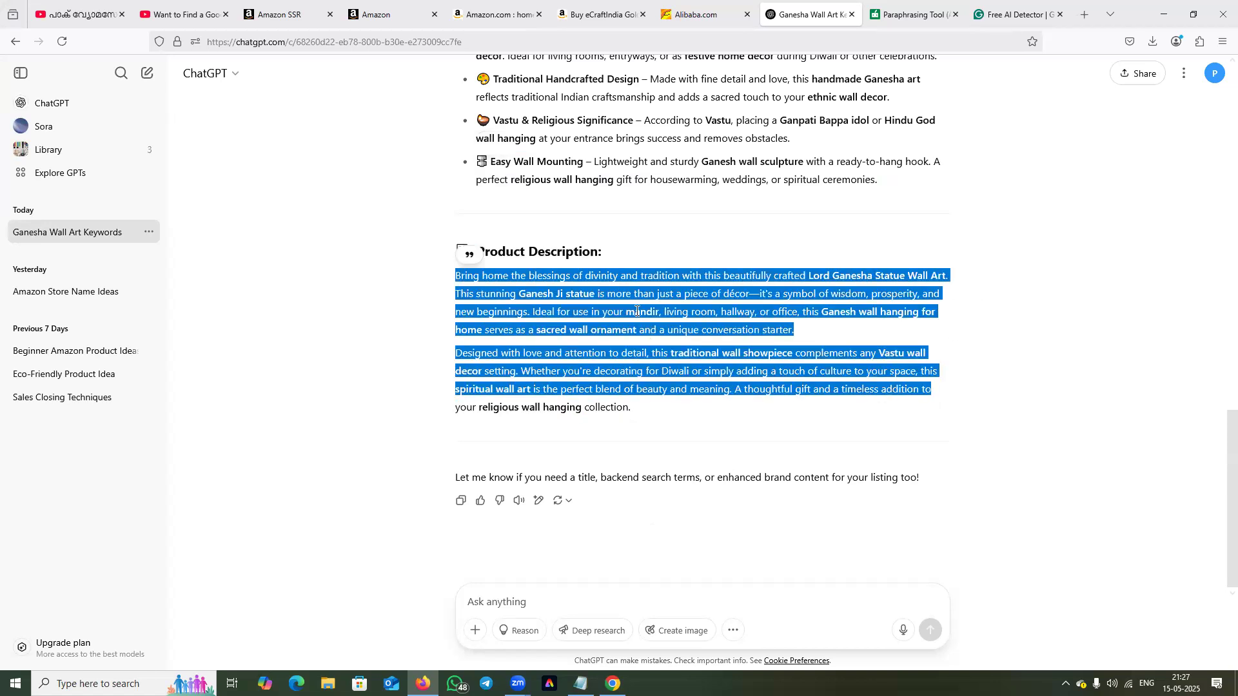
{"action": "right_click", "coordinate": [637, 311]}
{"action": "left_click", "coordinate": [652, 321]}
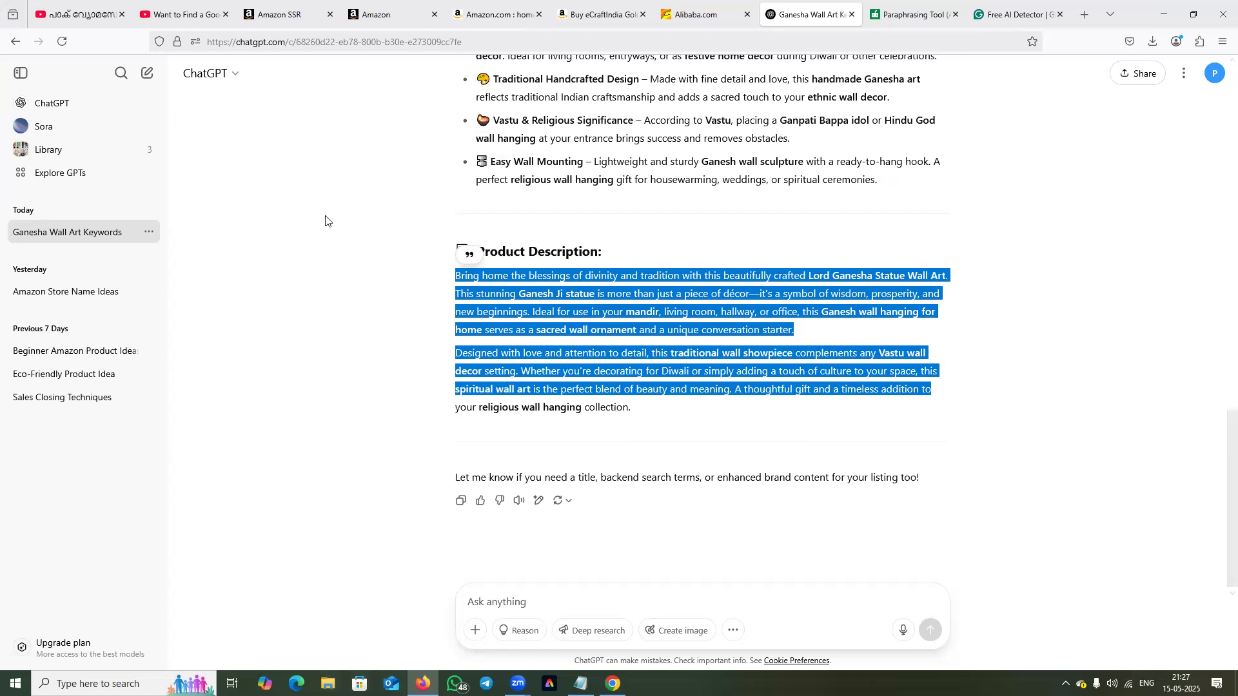
- Paste the copied product description into Grammarly's AI Detector and check the text for AI-generated content
{"action": "left_click", "coordinate": [1012, 15]}
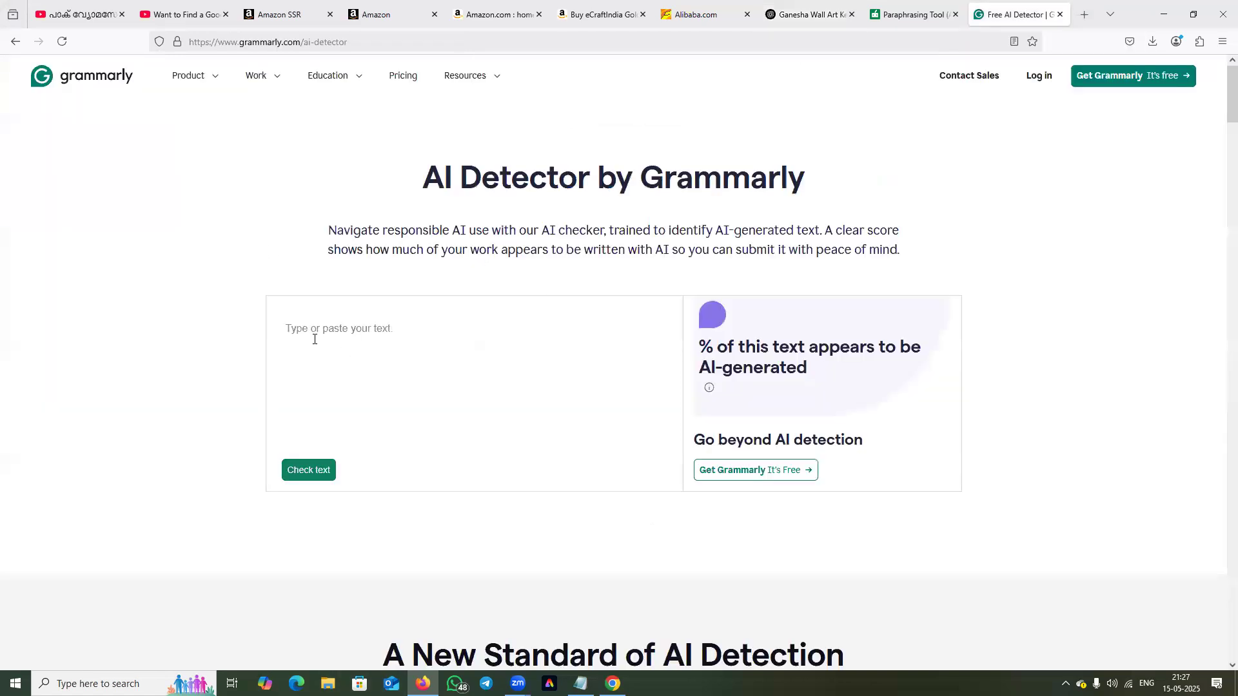
{"action": "left_click", "coordinate": [294, 321]}
{"action": "right_click", "coordinate": [294, 321]}
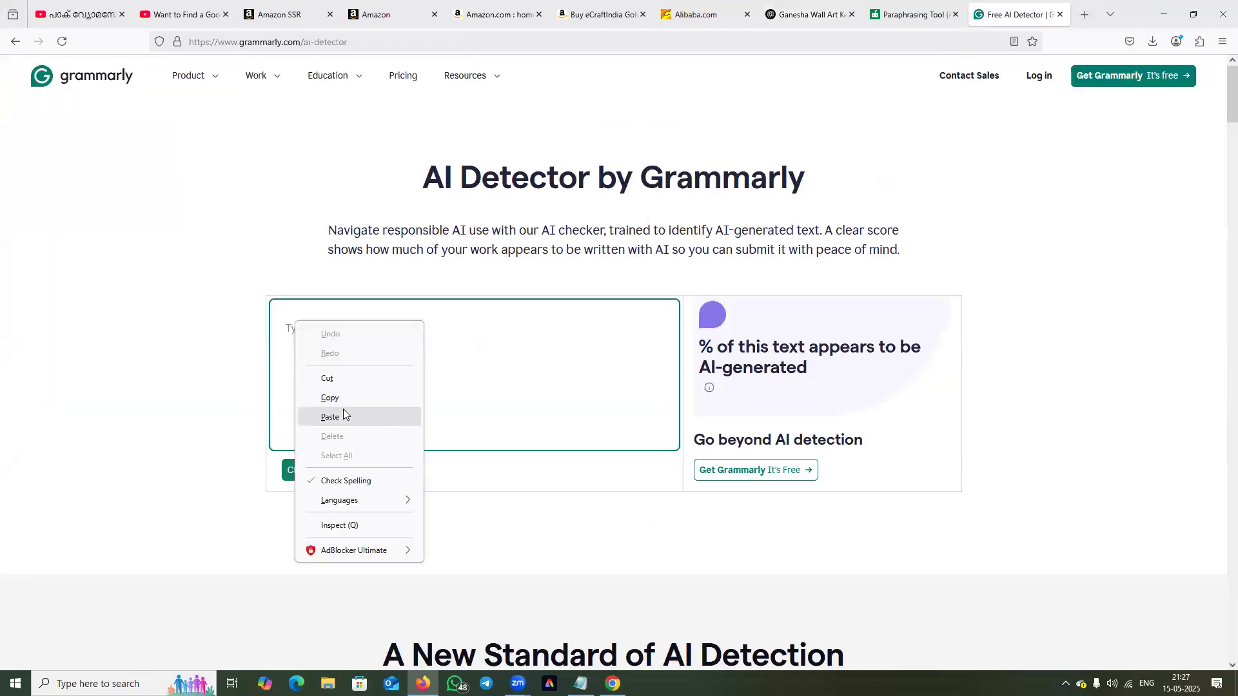
{"action": "left_click", "coordinate": [342, 416]}
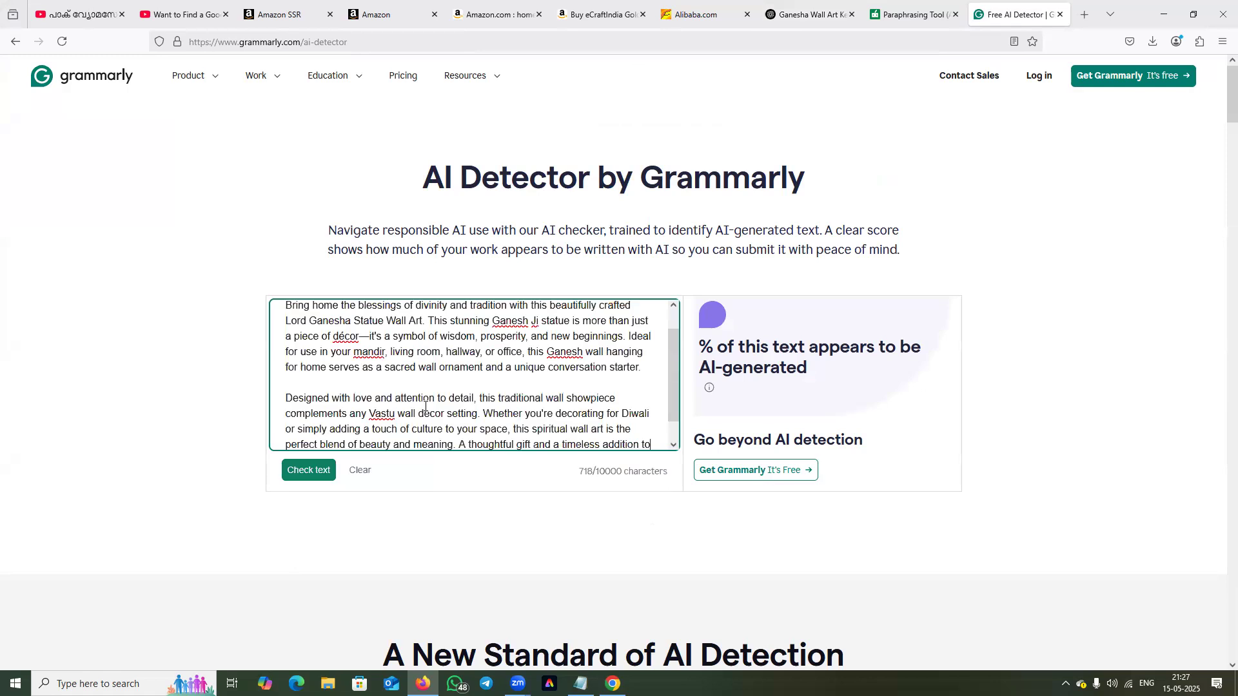
{"action": "left_click", "coordinate": [320, 471]}
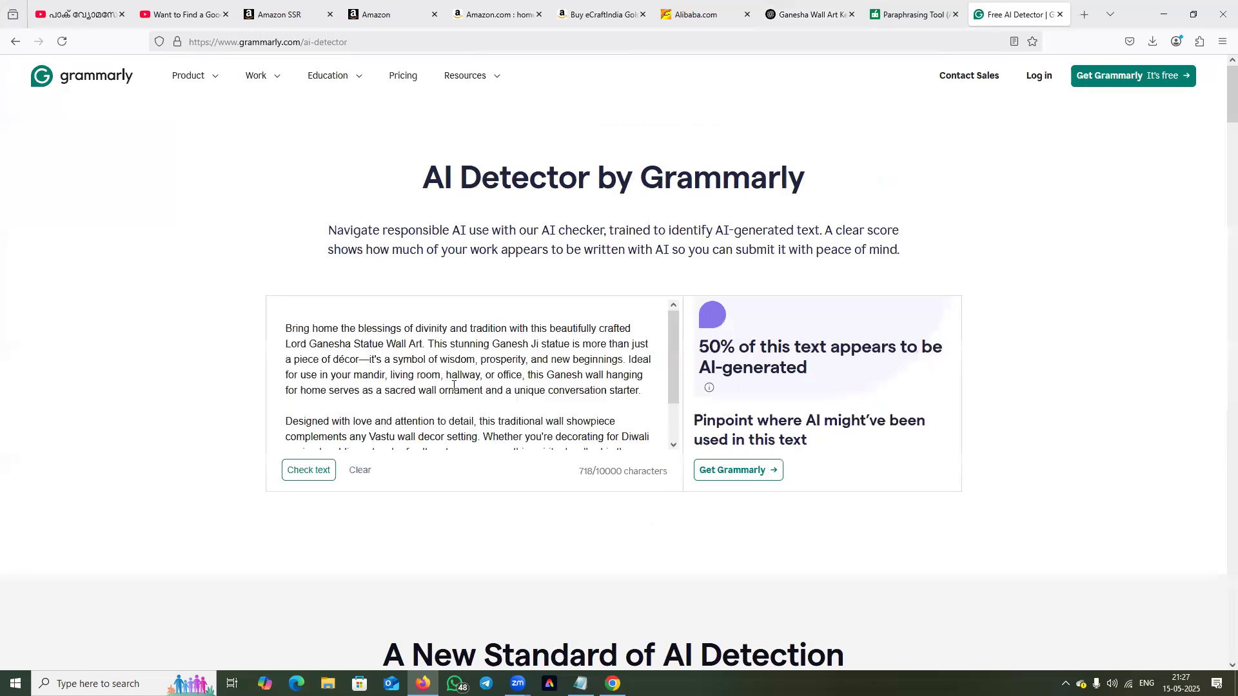
{"action": "scroll", "coordinate": [490, 380], "scroll_direction": "down", "scroll_amount": 1}
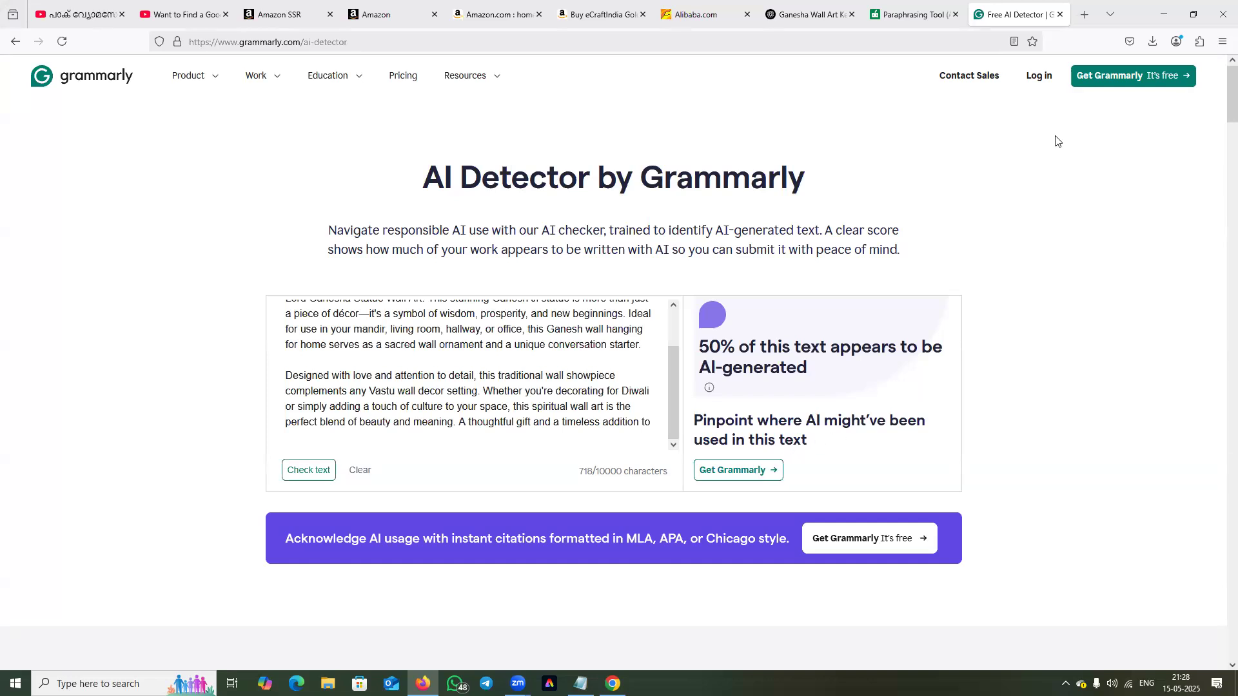
- Bookmark the AI Detector page in the Bookmarks Toolbar and view Grammarly's sign-up page before returning to the detector
{"action": "left_click", "coordinate": [1032, 41]}
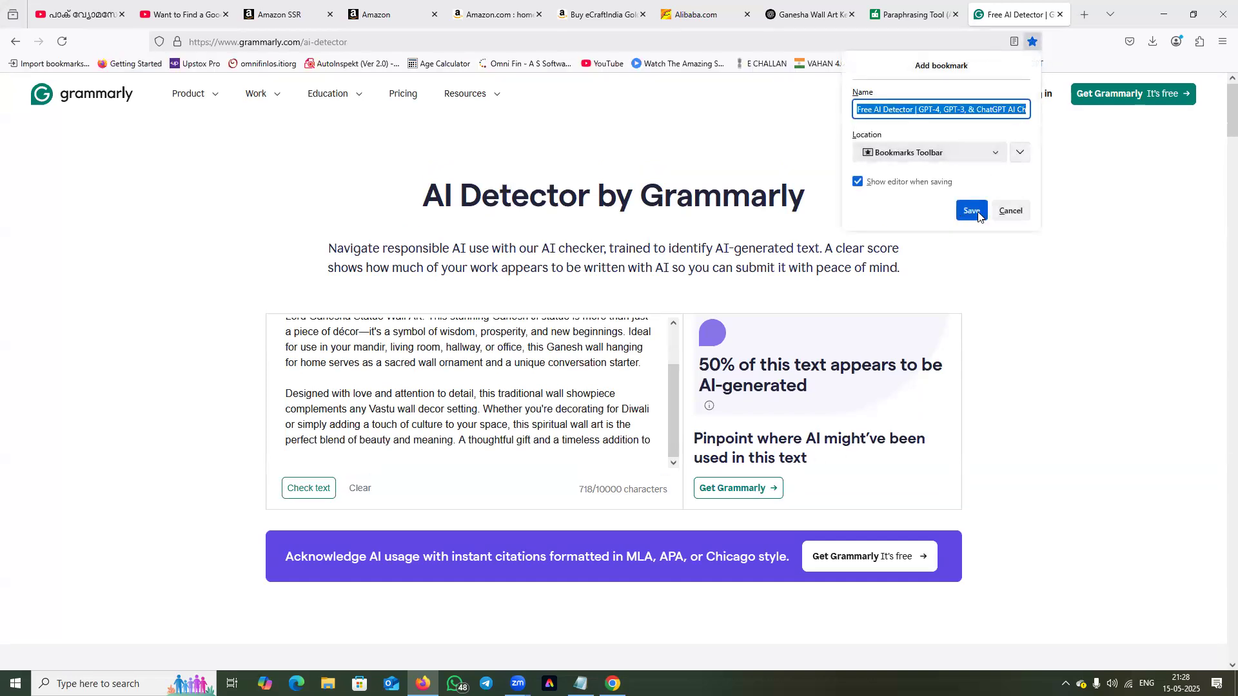
{"action": "left_click", "coordinate": [972, 211]}
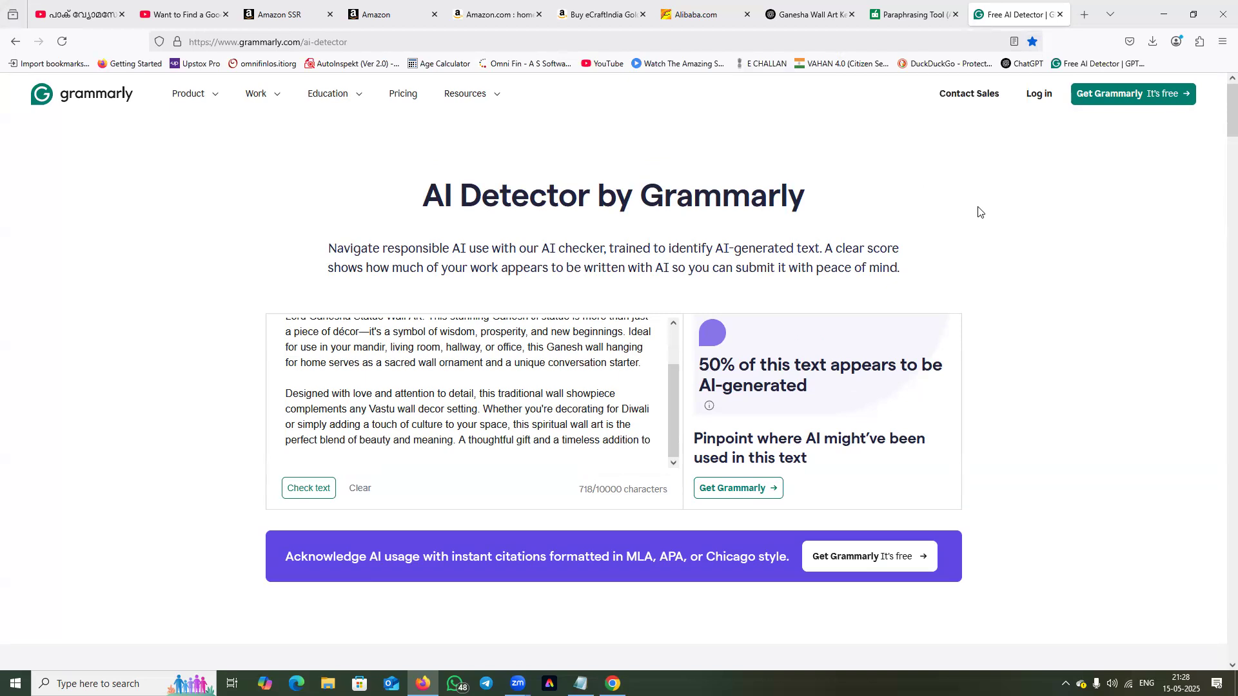
{"action": "left_click", "coordinate": [754, 491]}
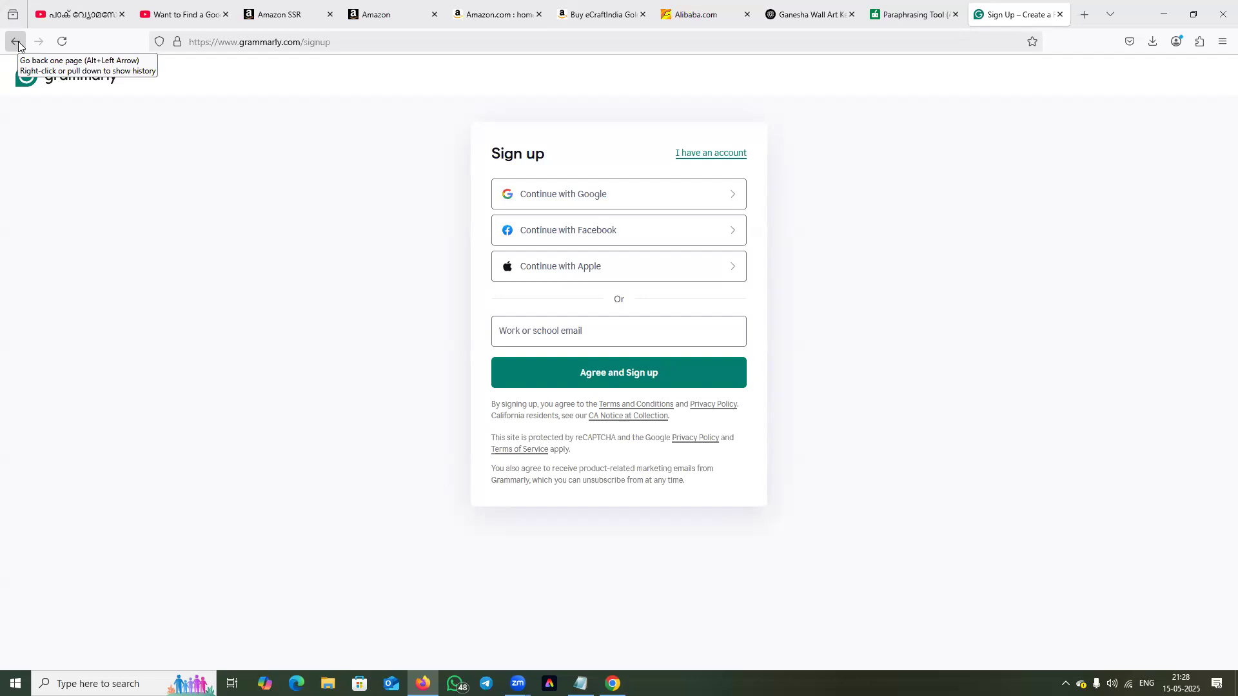
{"action": "left_click", "coordinate": [17, 43]}
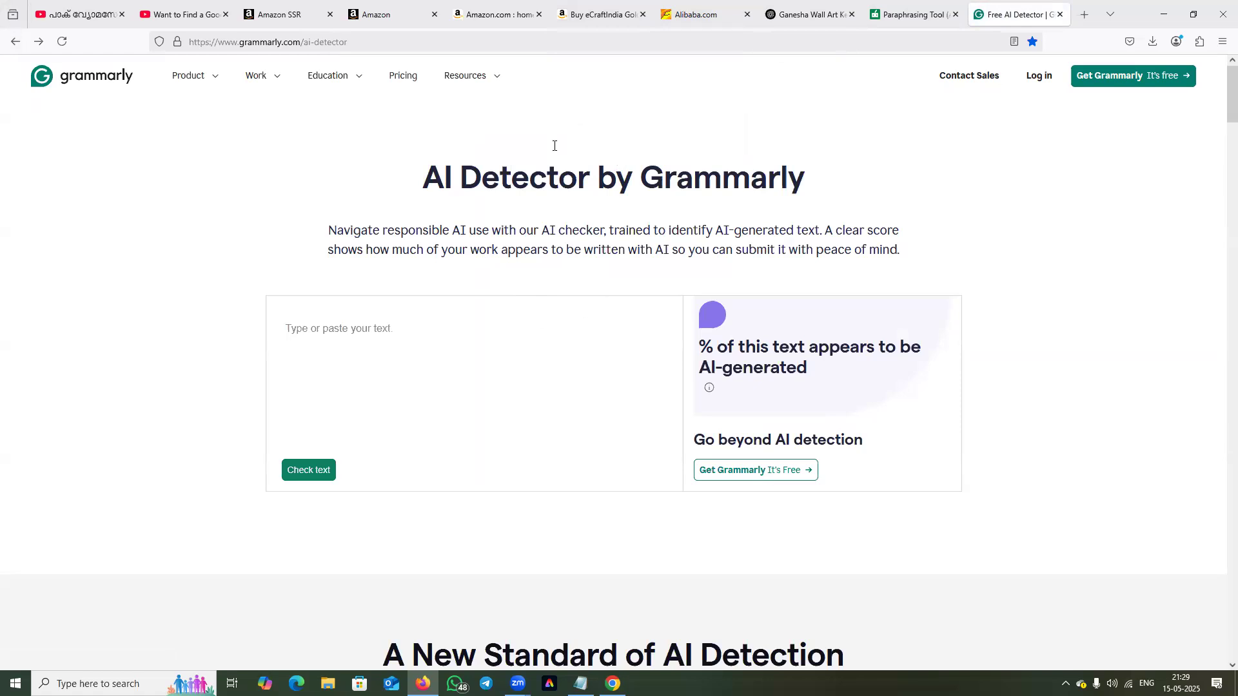
- In the Seller Central listing, upload Screenshot (24), (25), (26), (27) and (31) from the Pictures > Screenshots folder as product images
{"action": "left_click", "coordinate": [398, 18]}
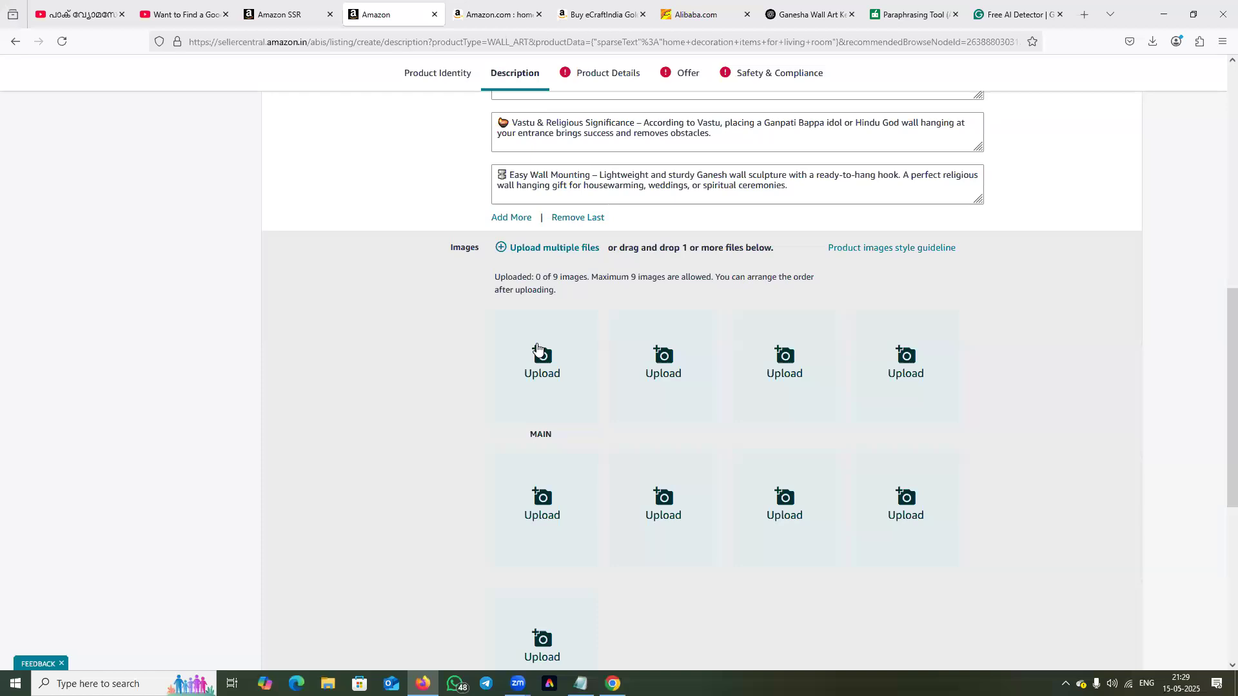
{"action": "left_click", "coordinate": [531, 249]}
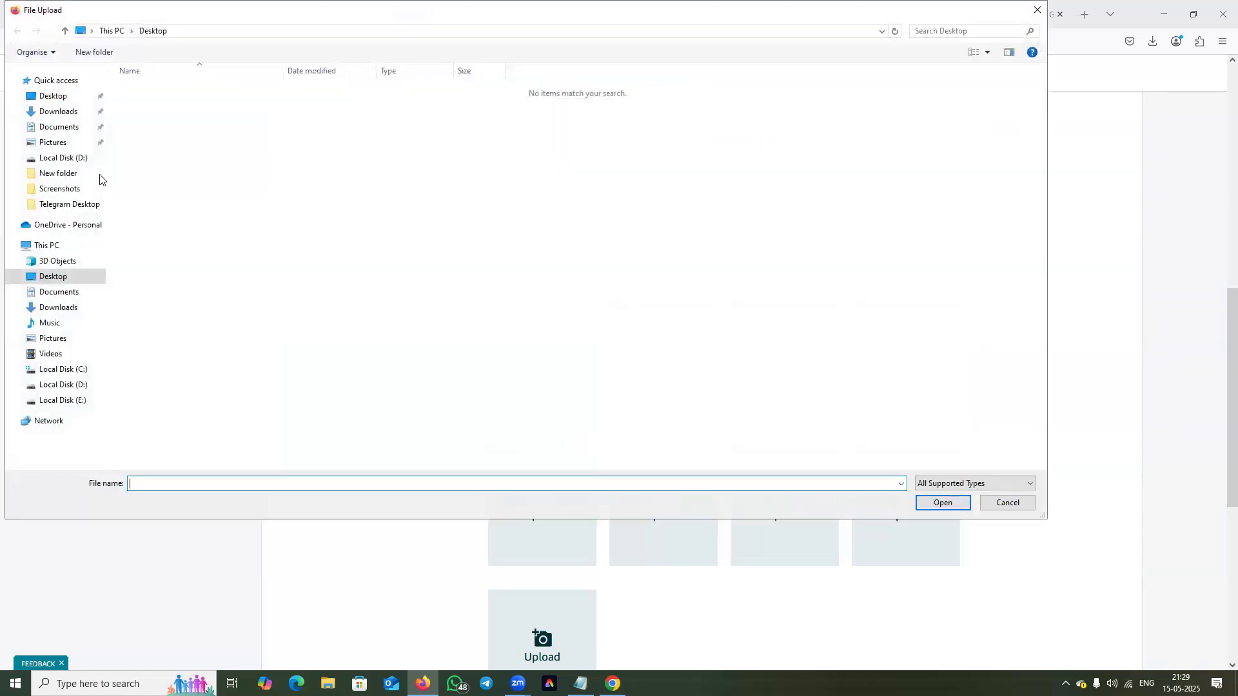
{"action": "left_click", "coordinate": [58, 142]}
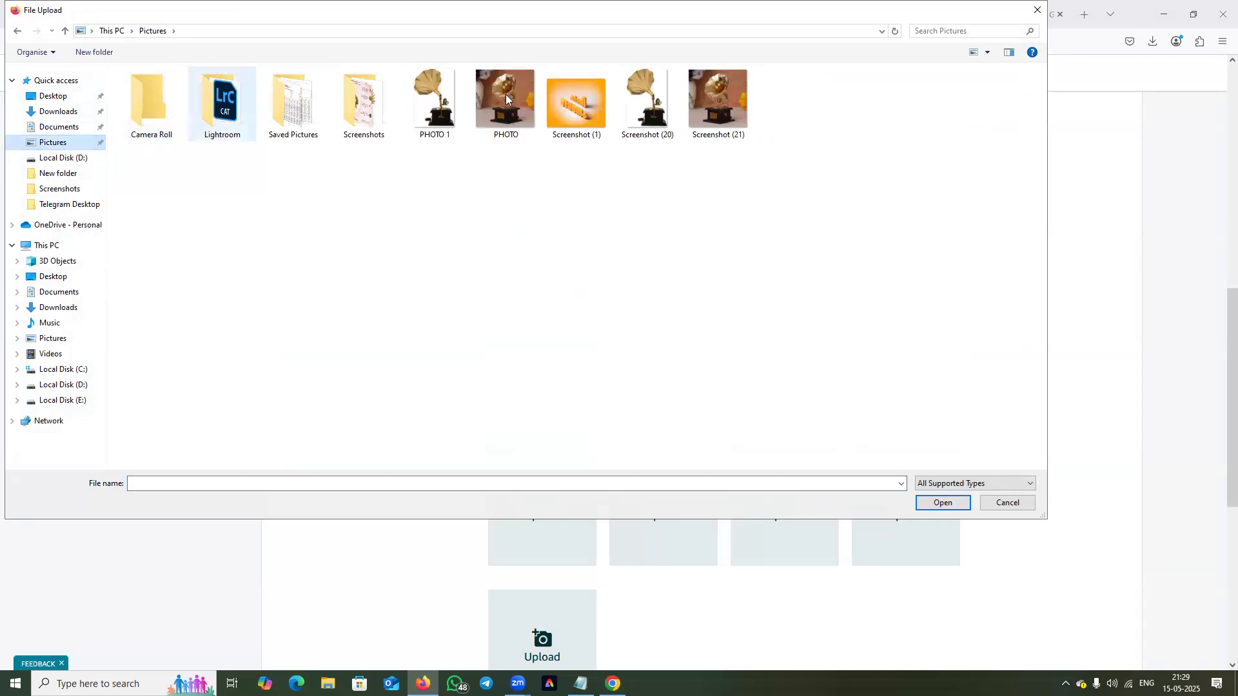
{"action": "double_click", "coordinate": [364, 110]}
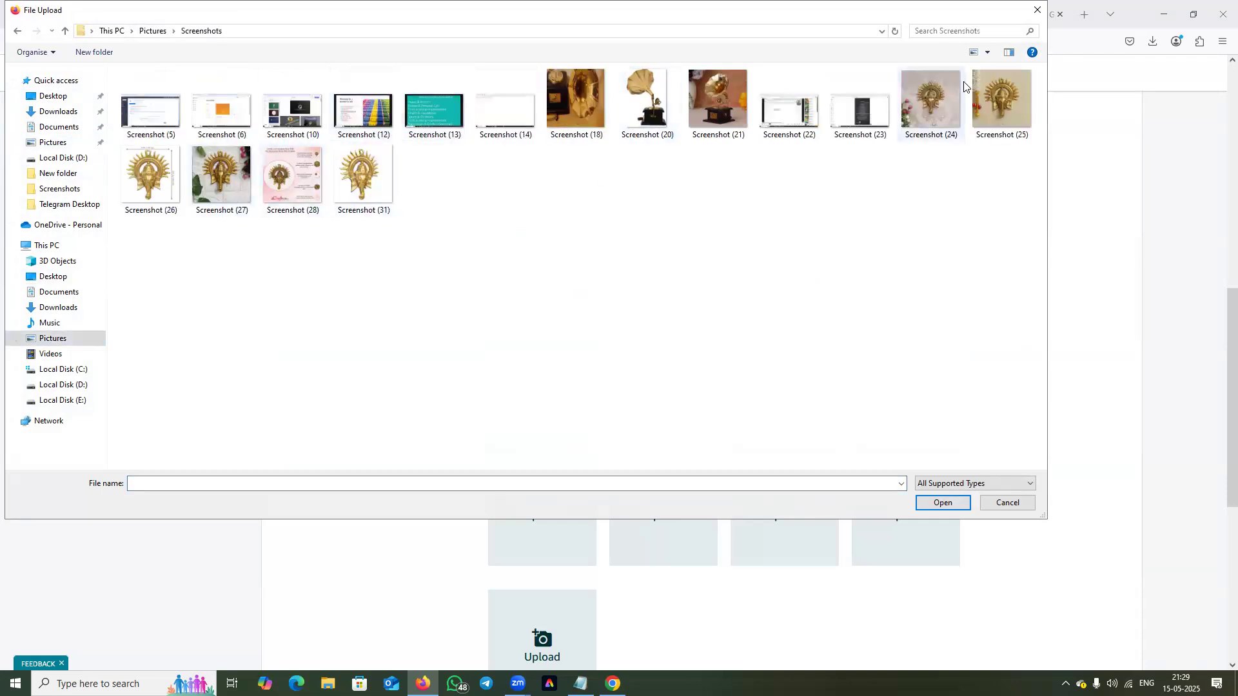
{"action": "left_click", "coordinate": [946, 97]}
{"action": "left_click", "coordinate": [993, 113]}
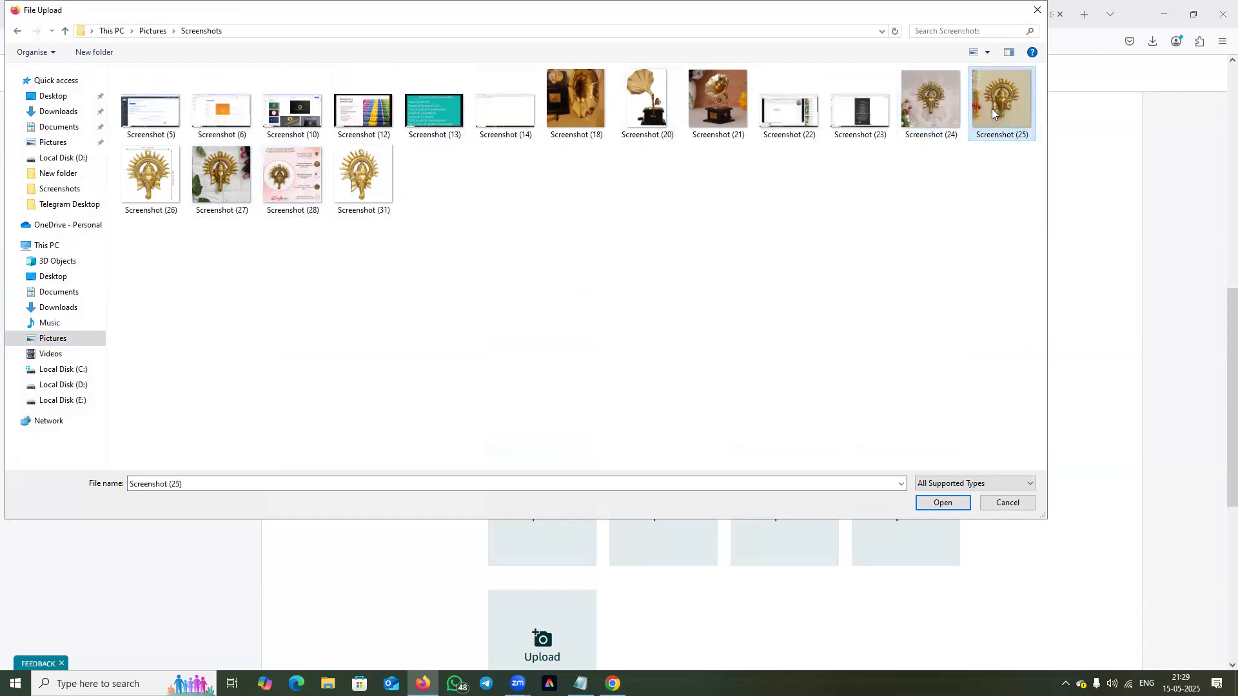
{"action": "left_click", "coordinate": [936, 110], "text": "ctrl"}
{"action": "left_click", "coordinate": [993, 96], "text": "ctrl"}
{"action": "left_click", "coordinate": [999, 100], "text": "ctrl"}
{"action": "left_click", "coordinate": [159, 181], "text": "ctrl"}
{"action": "left_click", "coordinate": [236, 182], "text": "ctrl"}
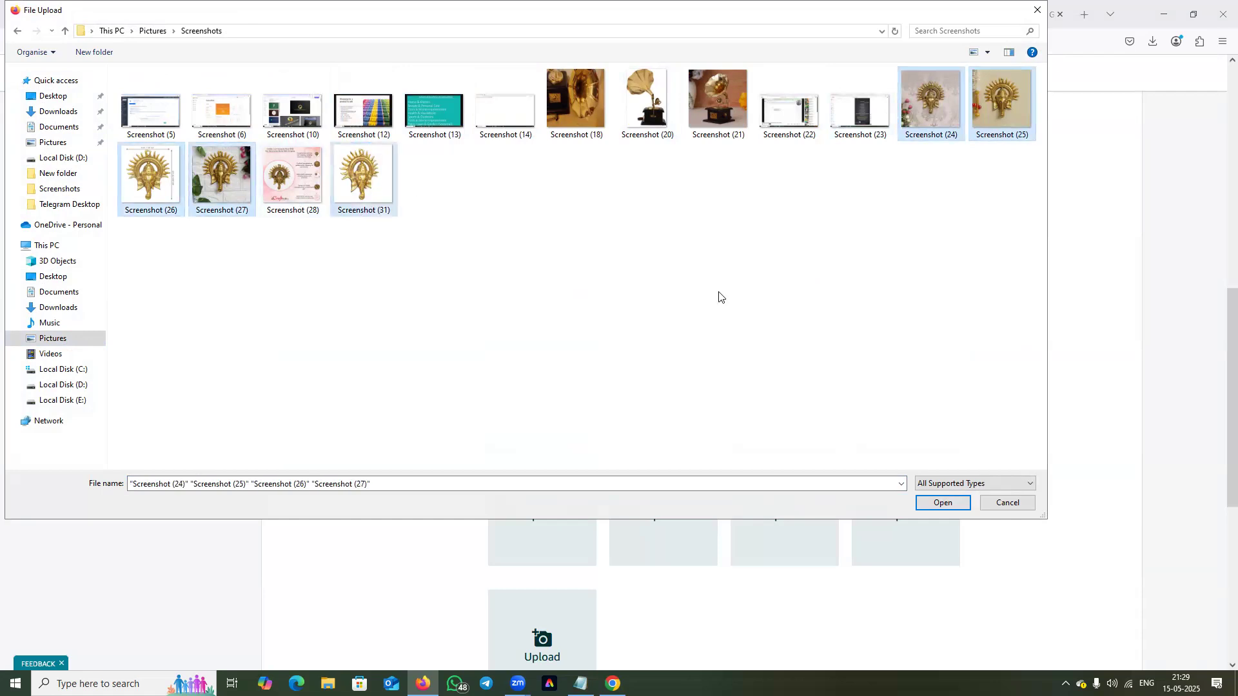
{"action": "left_click", "coordinate": [944, 503]}
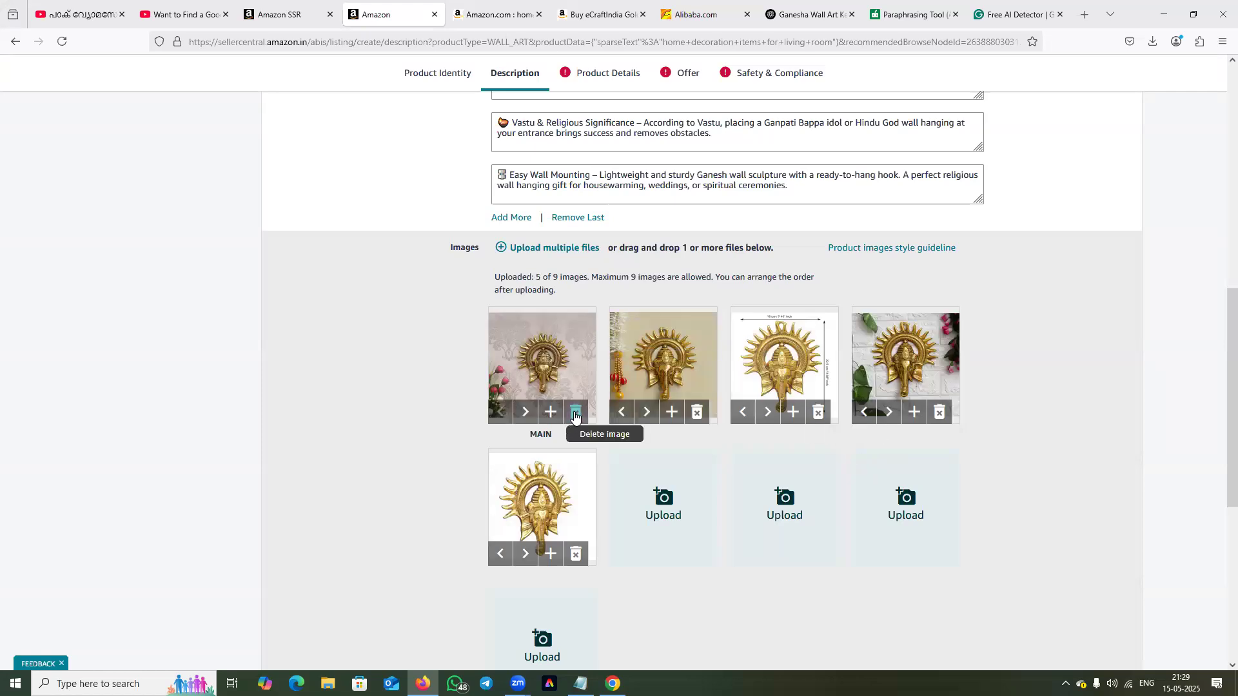
- Replace the listing's MAIN image with the white-background picture Screenshot (31)
{"action": "left_click", "coordinate": [574, 413]}
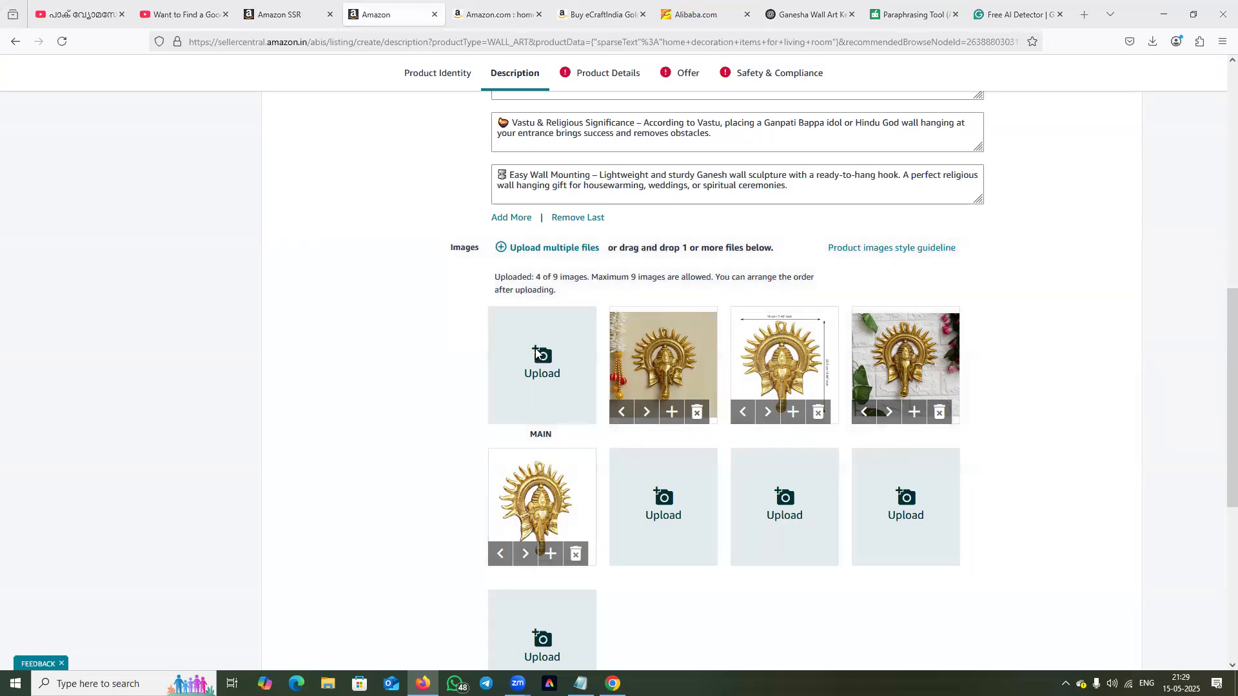
{"action": "left_click", "coordinate": [536, 353]}
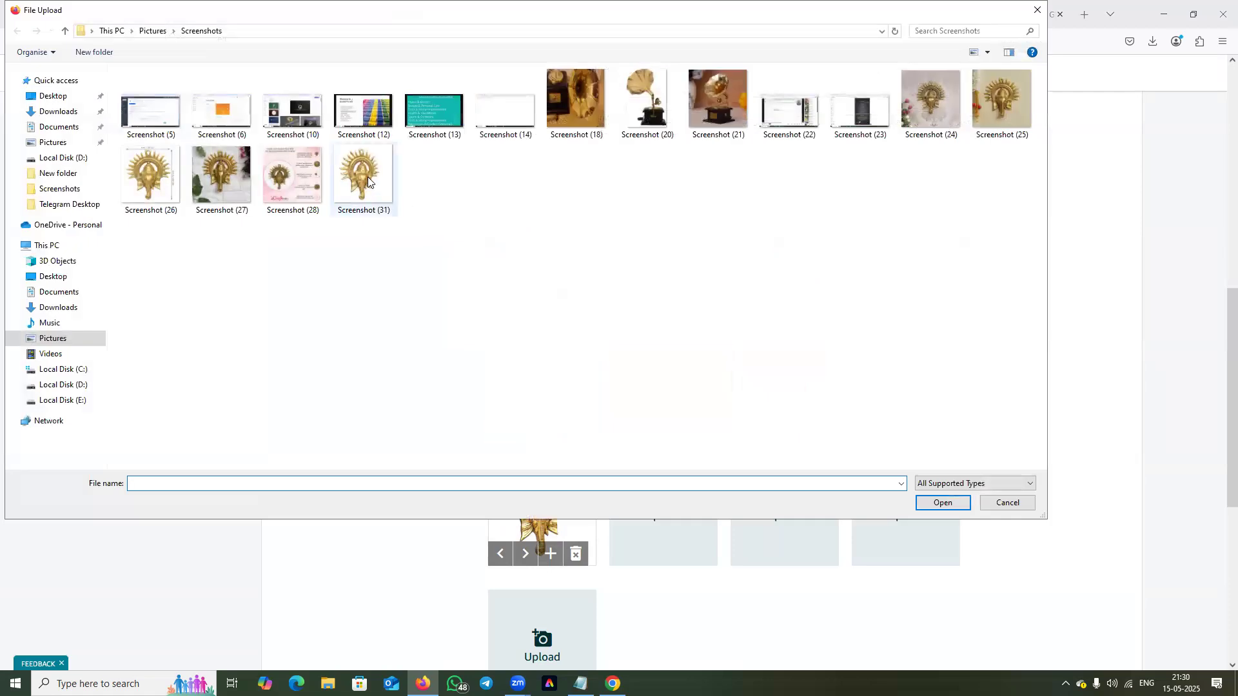
{"action": "left_click", "coordinate": [367, 180]}
{"action": "left_click", "coordinate": [937, 502]}
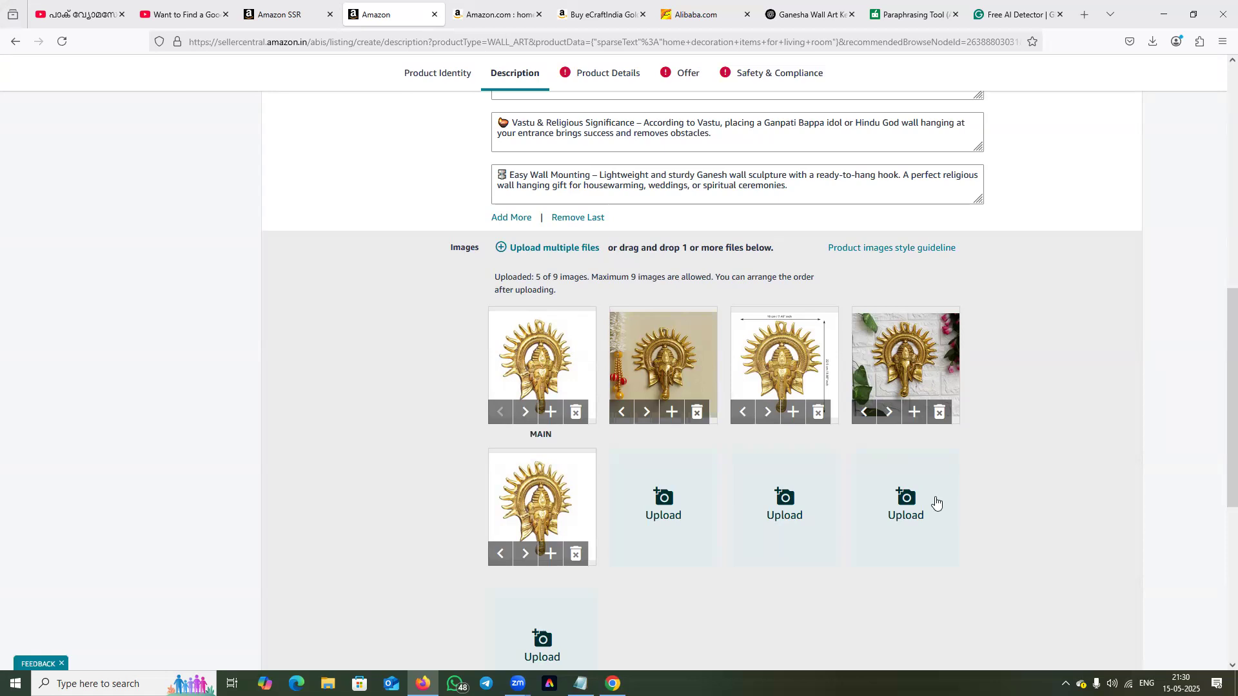
- Review the completed Description section and set Number of Items to 1 in the Product Details section
{"action": "scroll", "coordinate": [786, 516], "scroll_direction": "down", "scroll_amount": 4}
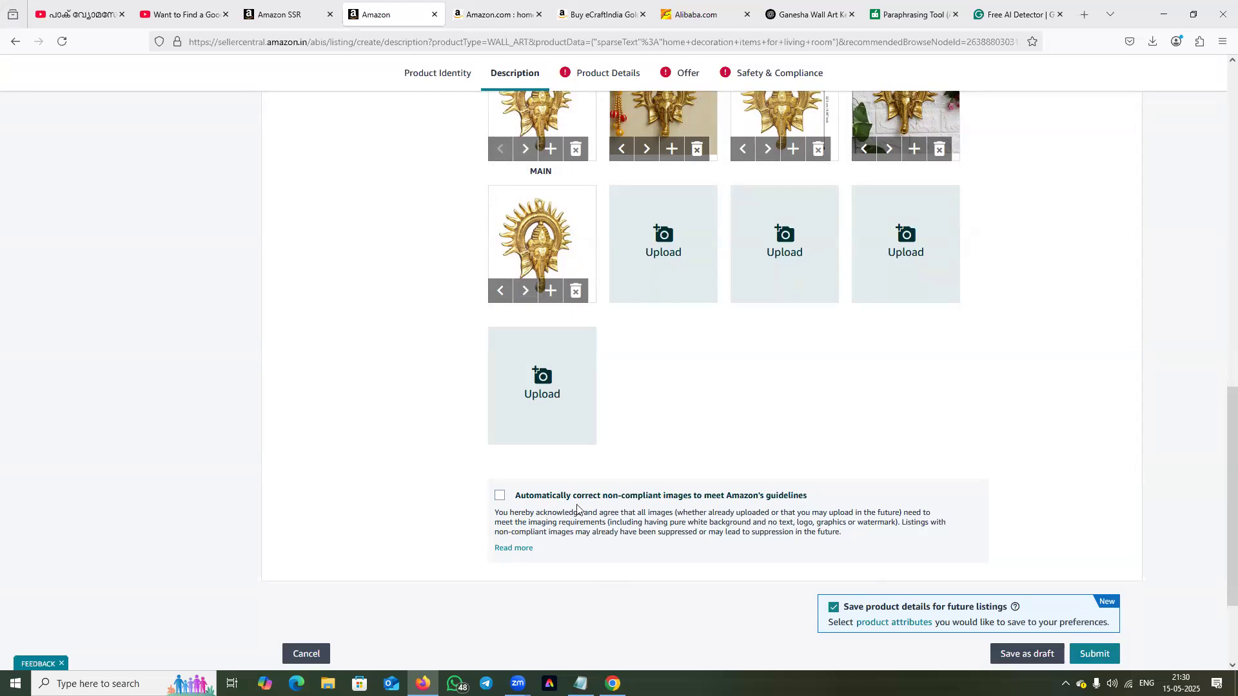
{"action": "scroll", "coordinate": [619, 460], "scroll_direction": "up", "scroll_amount": 5}
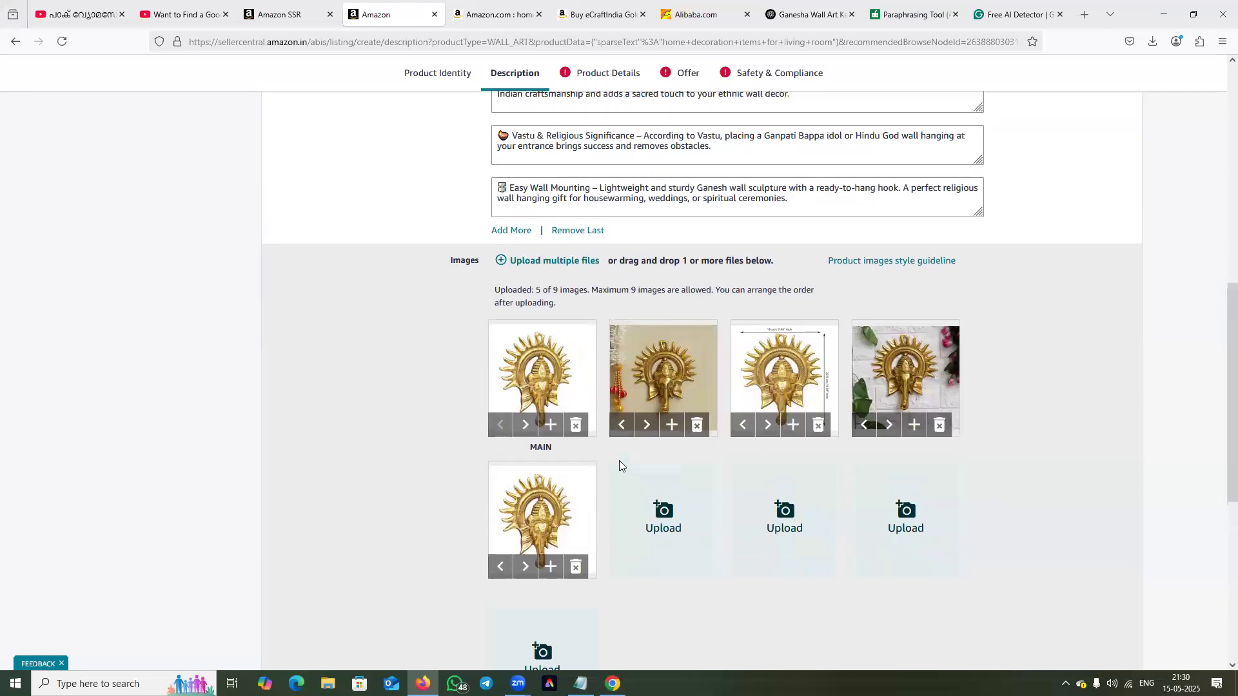
{"action": "scroll", "coordinate": [619, 461], "scroll_direction": "up", "scroll_amount": 8}
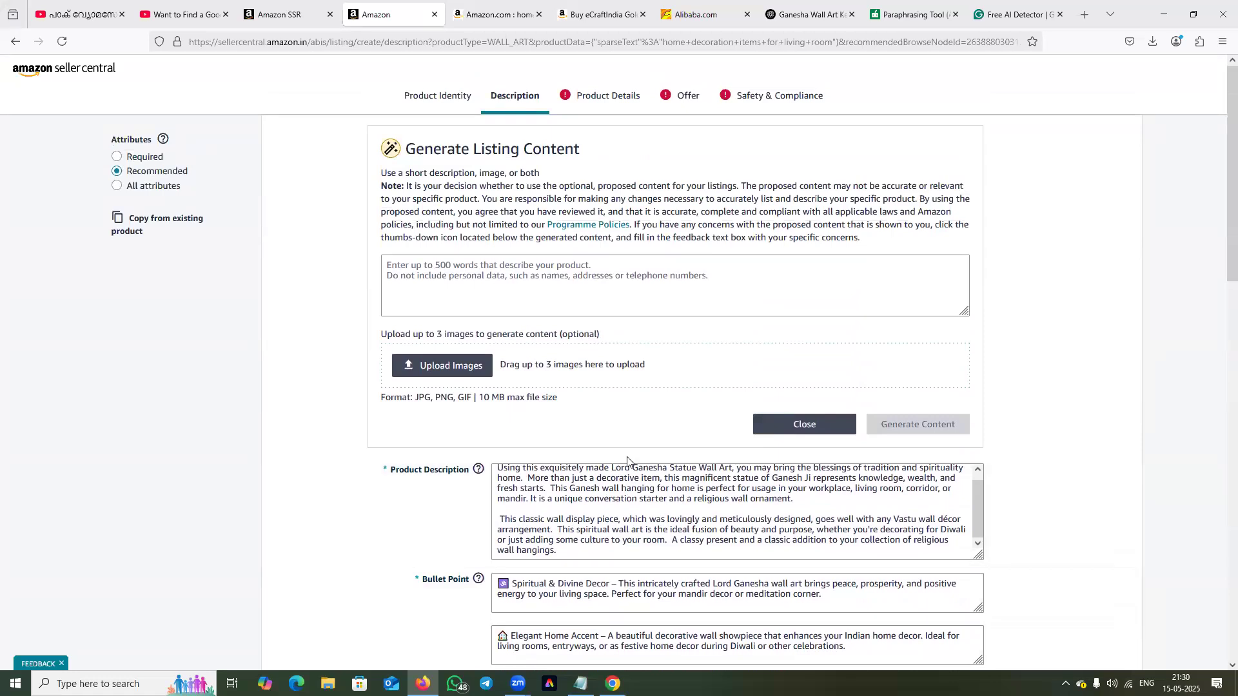
{"action": "scroll", "coordinate": [628, 463], "scroll_direction": "down", "scroll_amount": 6}
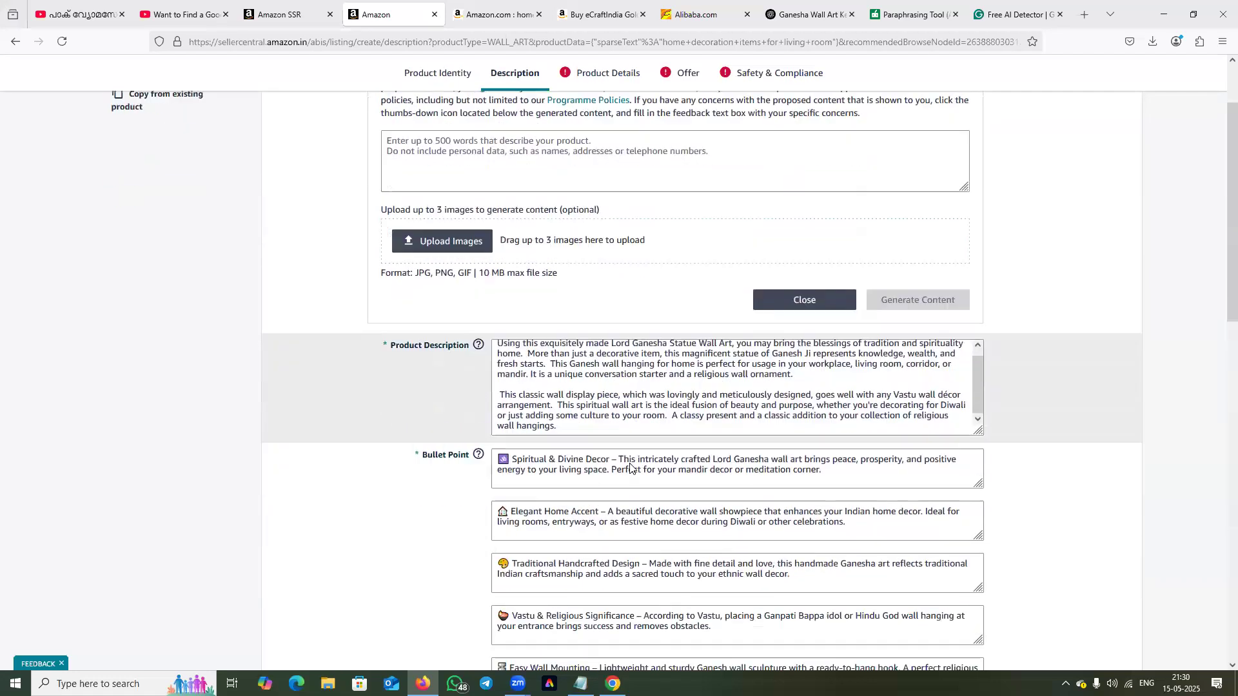
{"action": "scroll", "coordinate": [629, 464], "scroll_direction": "down", "scroll_amount": 5}
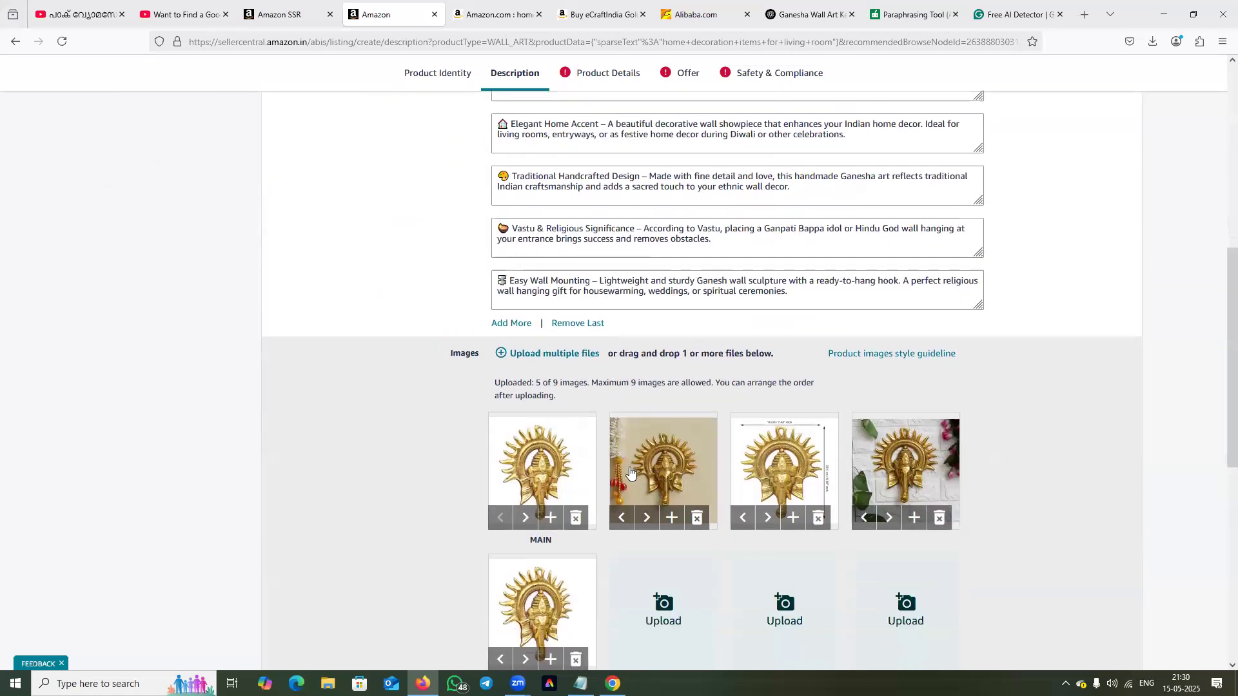
{"action": "scroll", "coordinate": [635, 461], "scroll_direction": "up", "scroll_amount": 12}
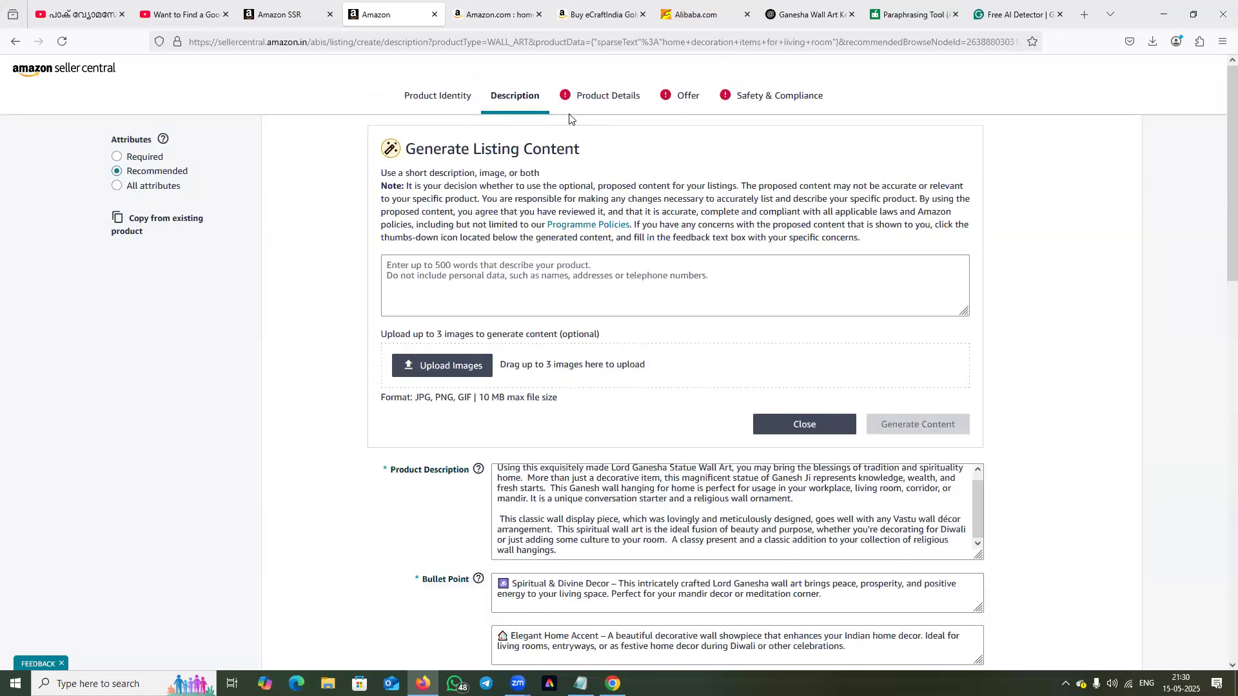
{"action": "left_click", "coordinate": [600, 98]}
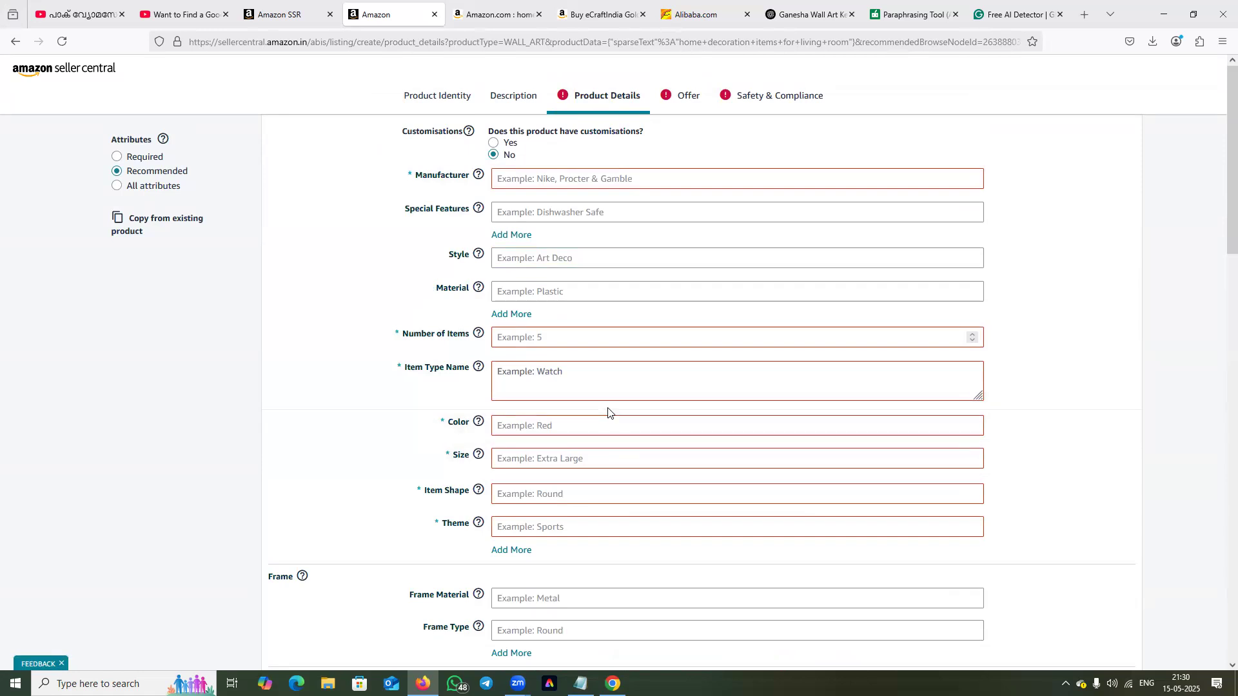
{"action": "left_click", "coordinate": [525, 339]}
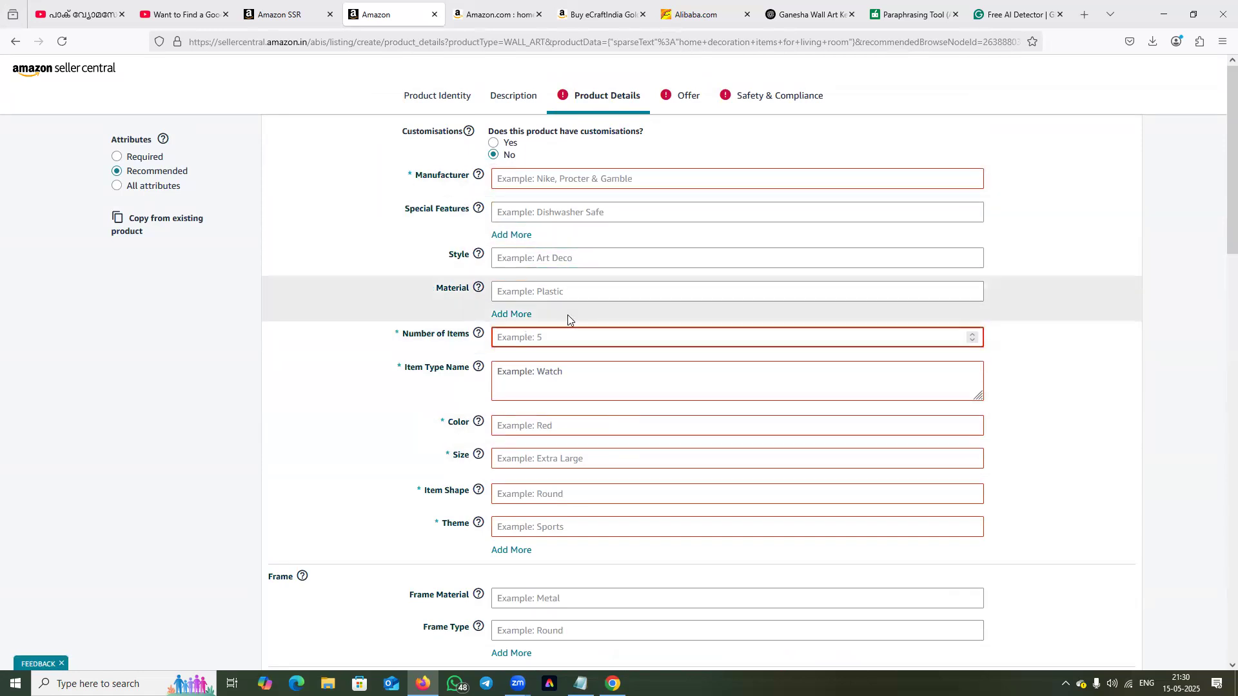
{"action": "type", "text": "1"}
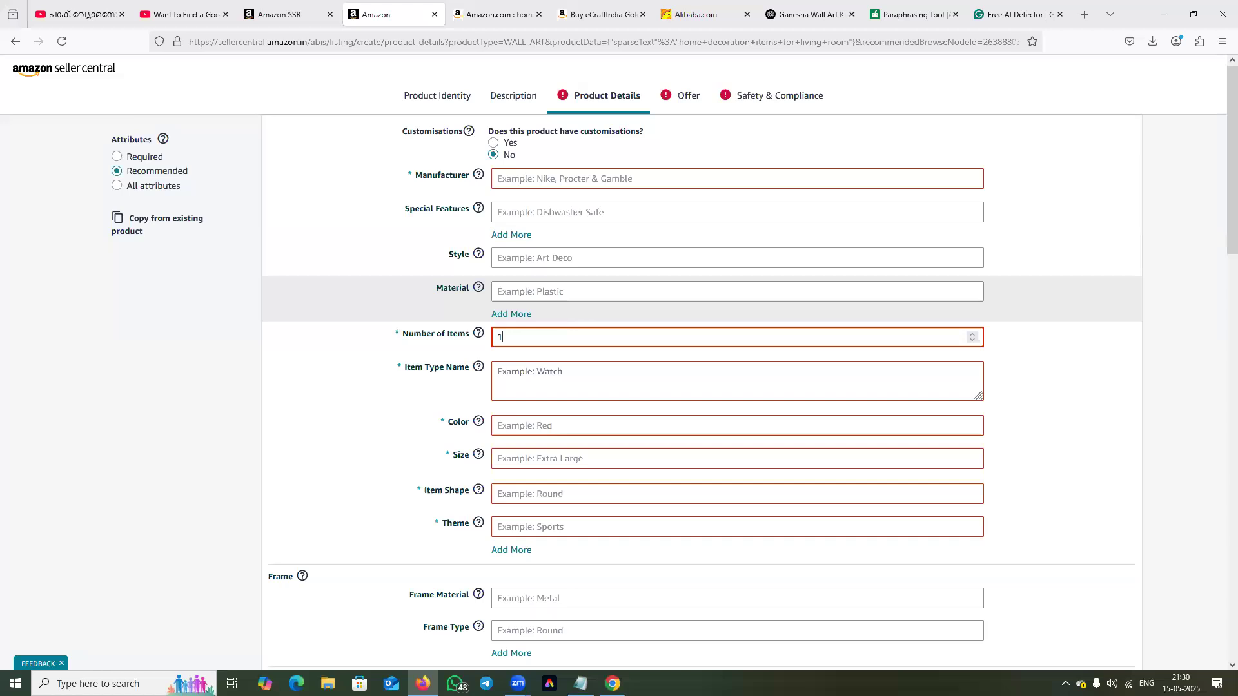
- Enter "wall art" as the Item Type Name
{"action": "left_click", "coordinate": [540, 378]}
{"action": "type", "text": "wall art"}
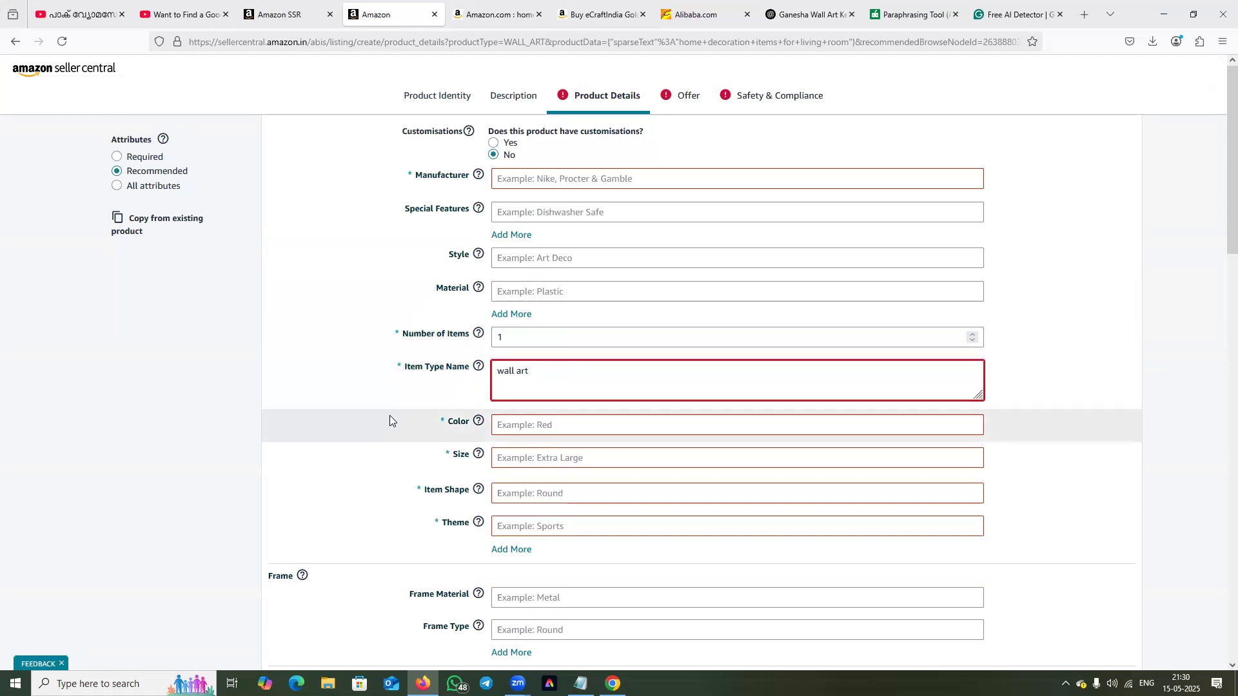
{"action": "left_click", "coordinate": [401, 311]}
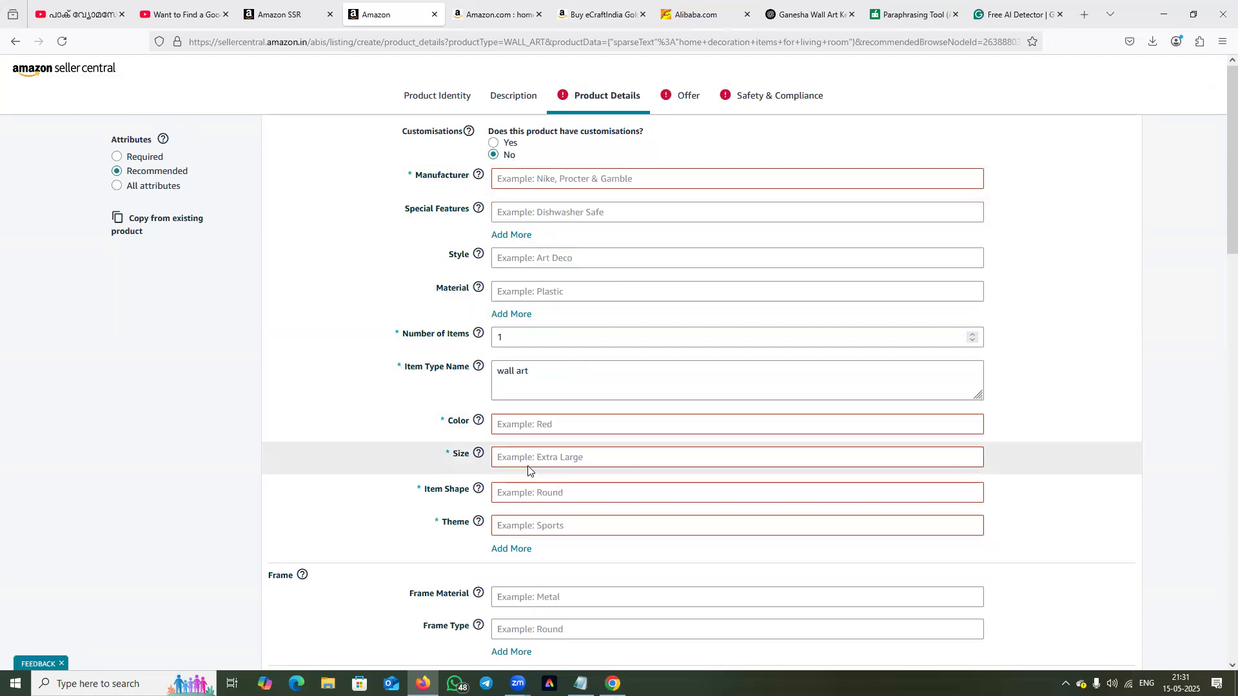
- Set the product's Color to "gold" and its Size to "midiem"
{"action": "left_click", "coordinate": [515, 422]}
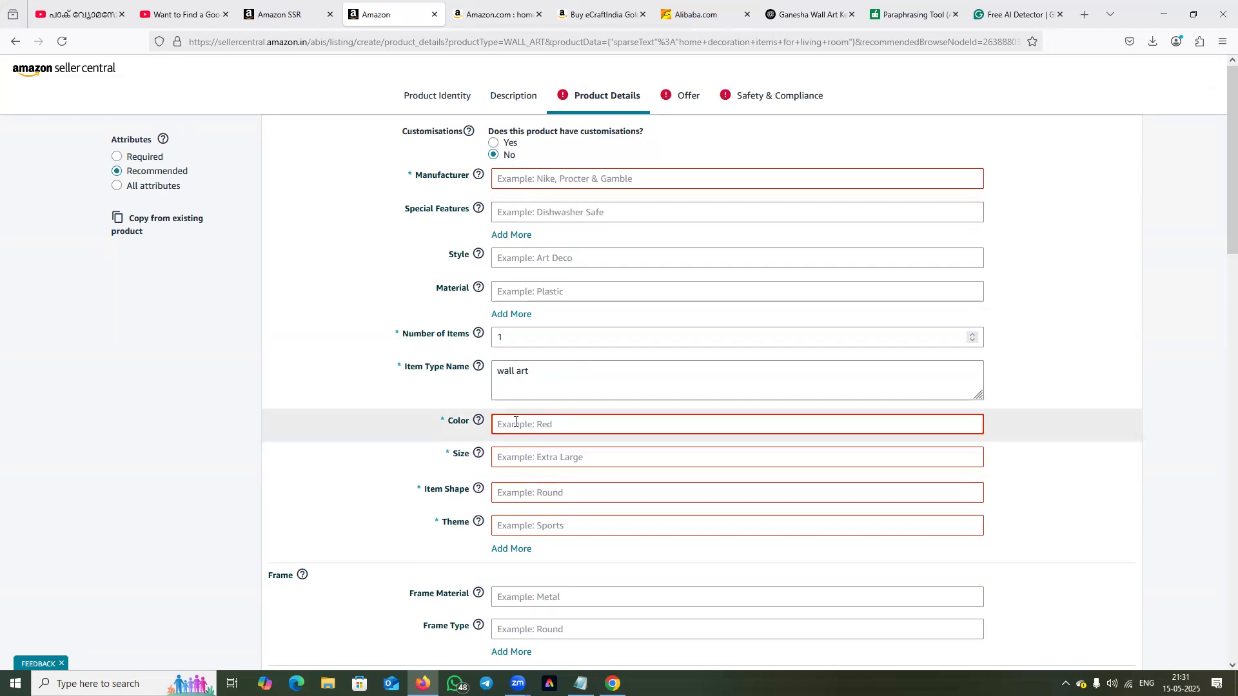
{"action": "type", "text": "gold"}
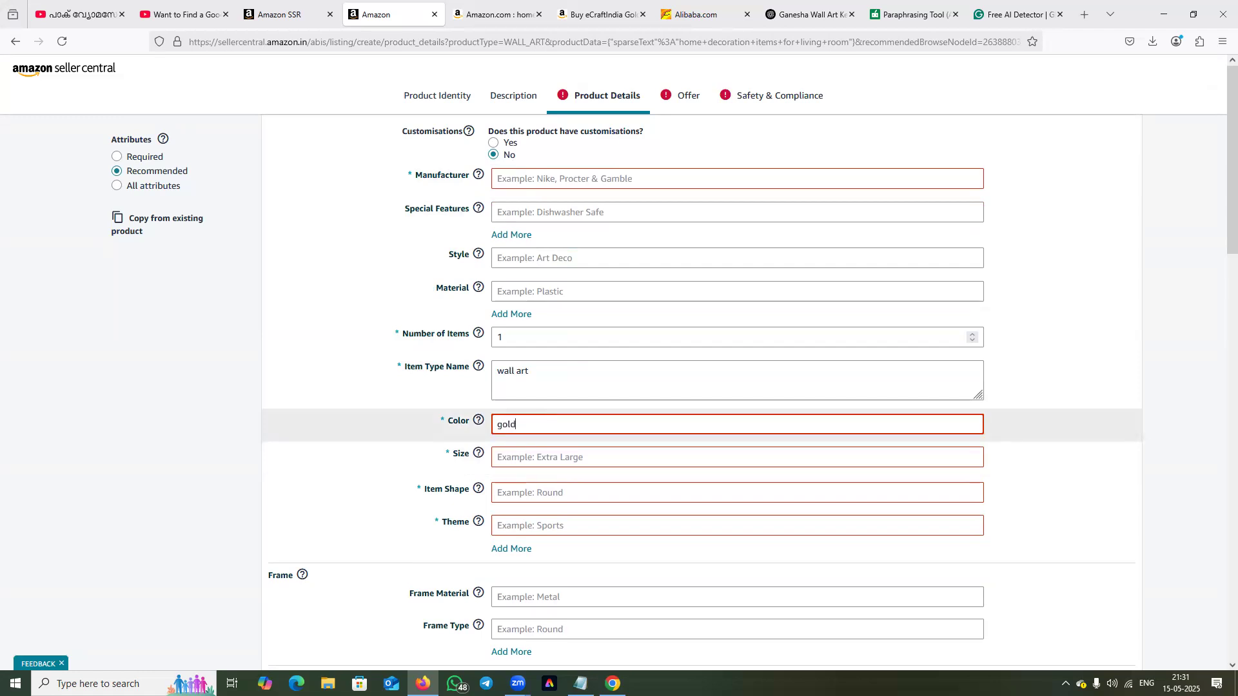
{"action": "left_click", "coordinate": [550, 458]}
{"action": "type", "text": "midiem"}
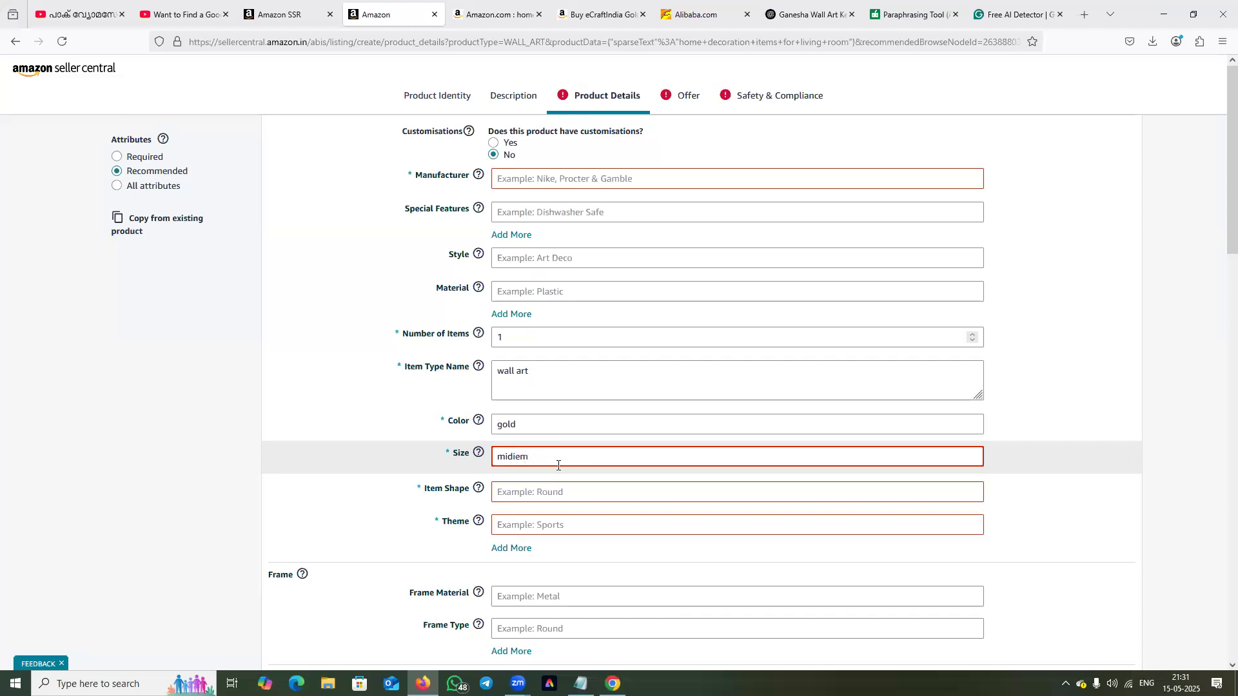
- Choose Rectangular as the Item Shape
{"action": "left_click", "coordinate": [516, 494]}
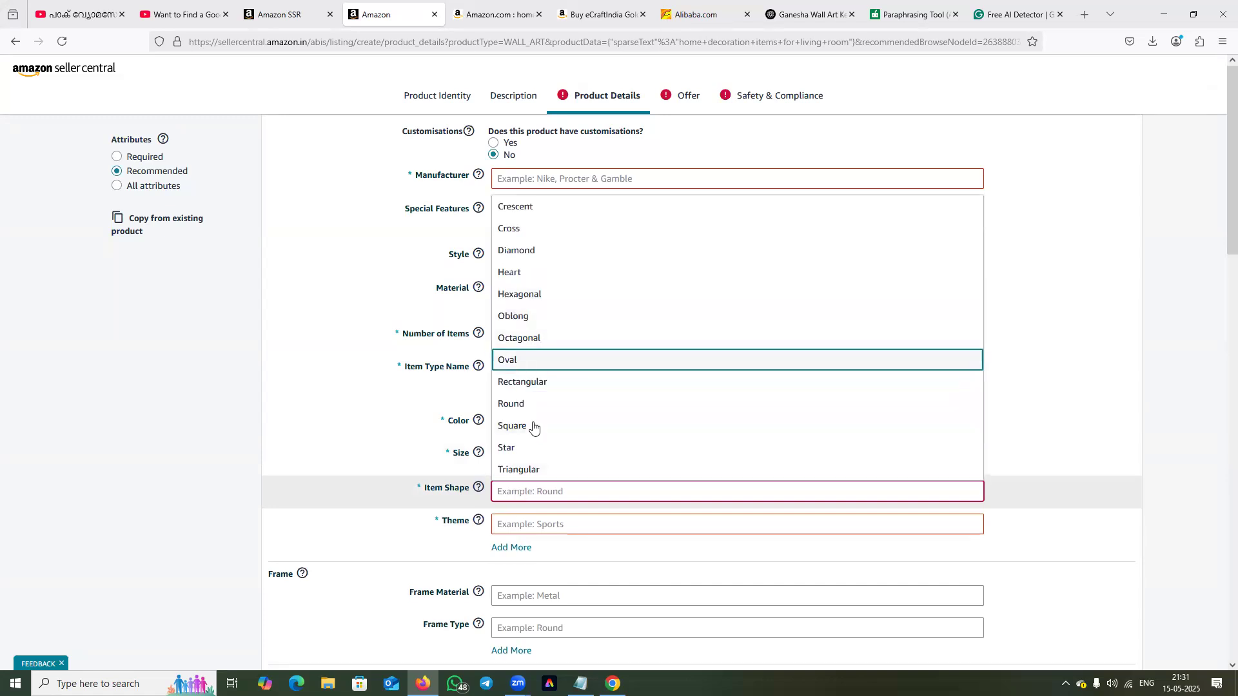
{"action": "scroll", "coordinate": [518, 469], "scroll_direction": "down", "scroll_amount": 2}
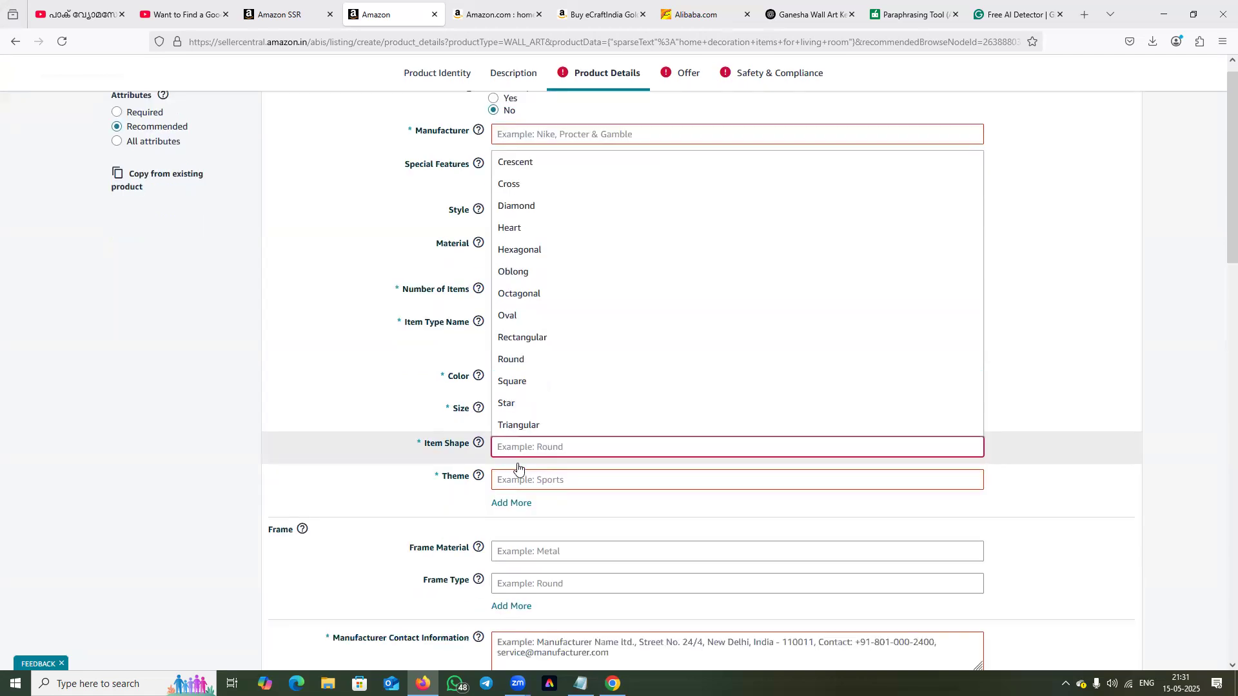
{"action": "scroll", "coordinate": [458, 323], "scroll_direction": "up", "scroll_amount": 1}
{"action": "scroll", "coordinate": [534, 318], "scroll_direction": "up", "scroll_amount": 1}
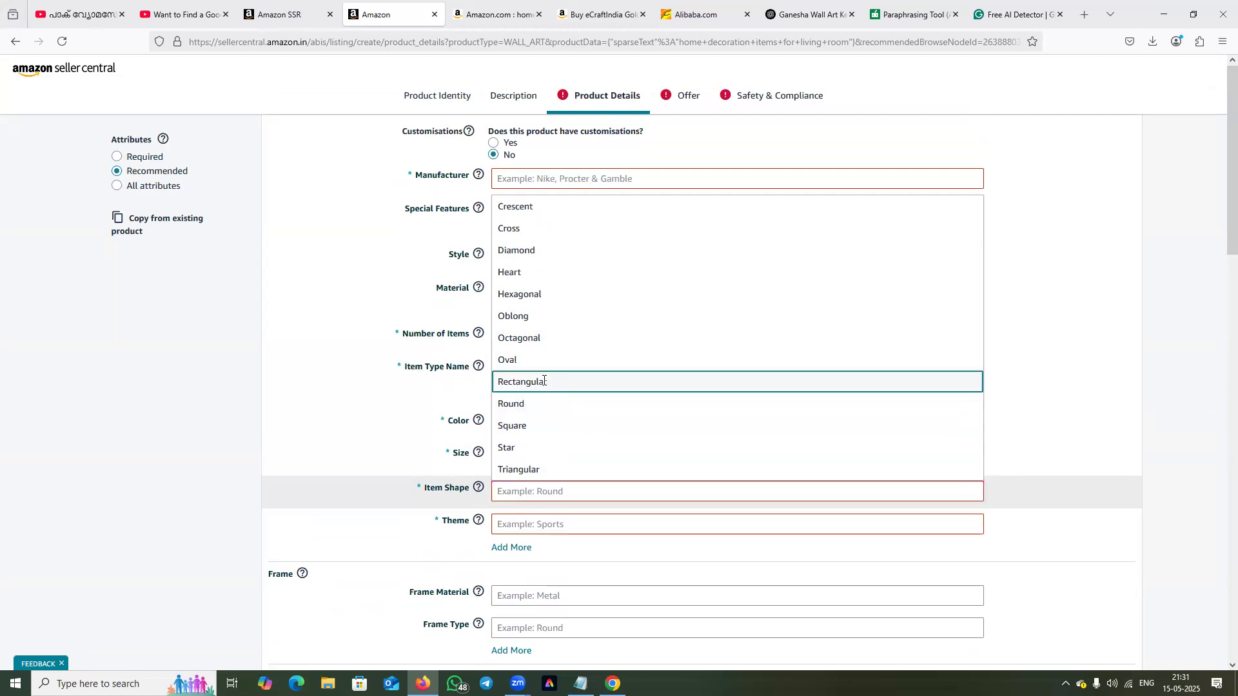
{"action": "key", "text": "Return"}
- Choose Positive Affirmations as the product's Theme
{"action": "left_click", "coordinate": [525, 524]}
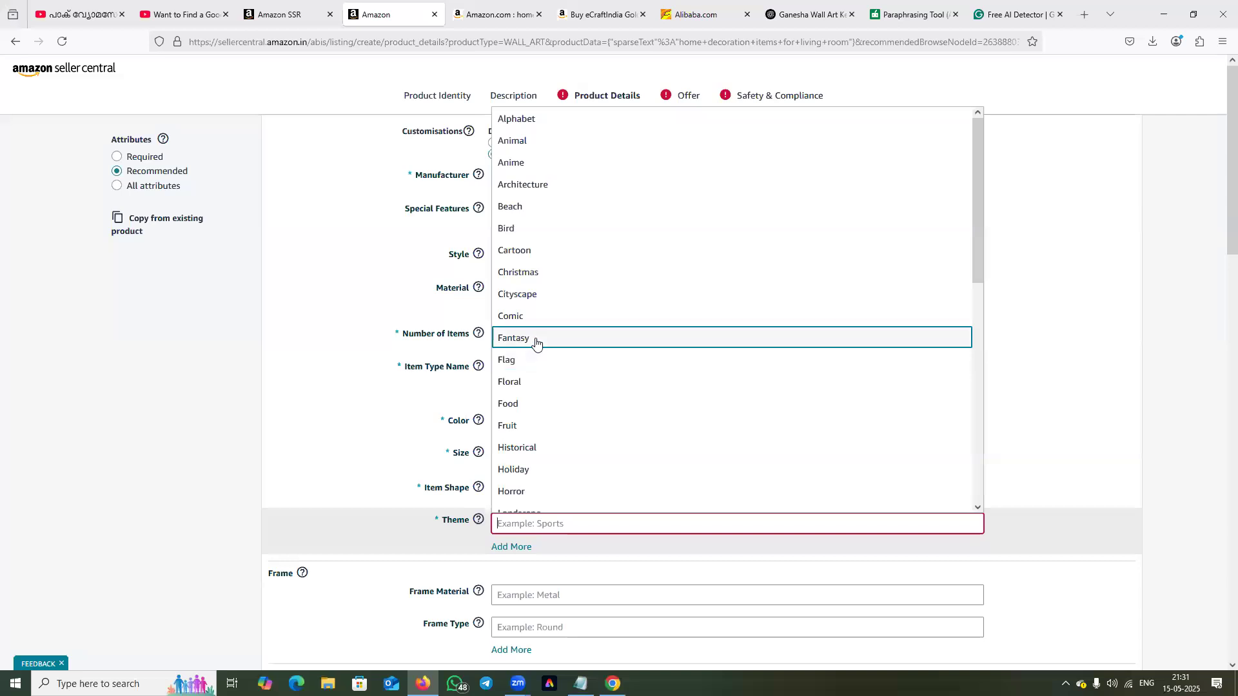
{"action": "scroll", "coordinate": [536, 345], "scroll_direction": "down", "scroll_amount": 2}
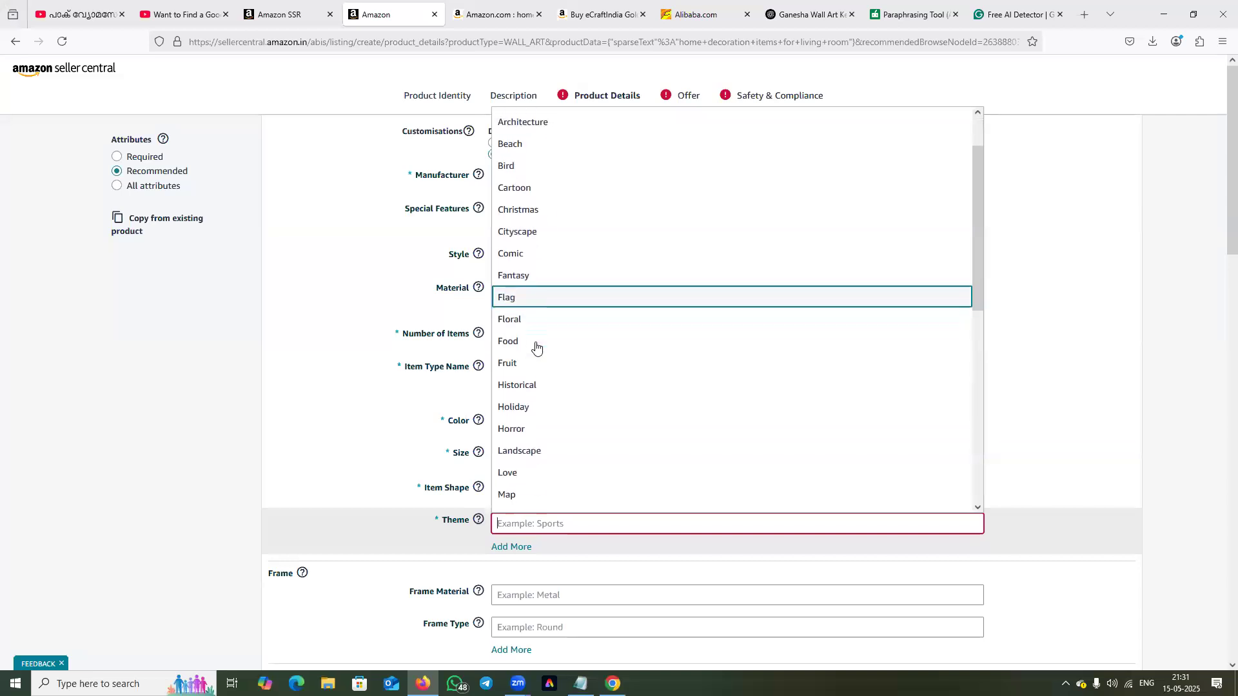
{"action": "scroll", "coordinate": [536, 347], "scroll_direction": "down", "scroll_amount": 3}
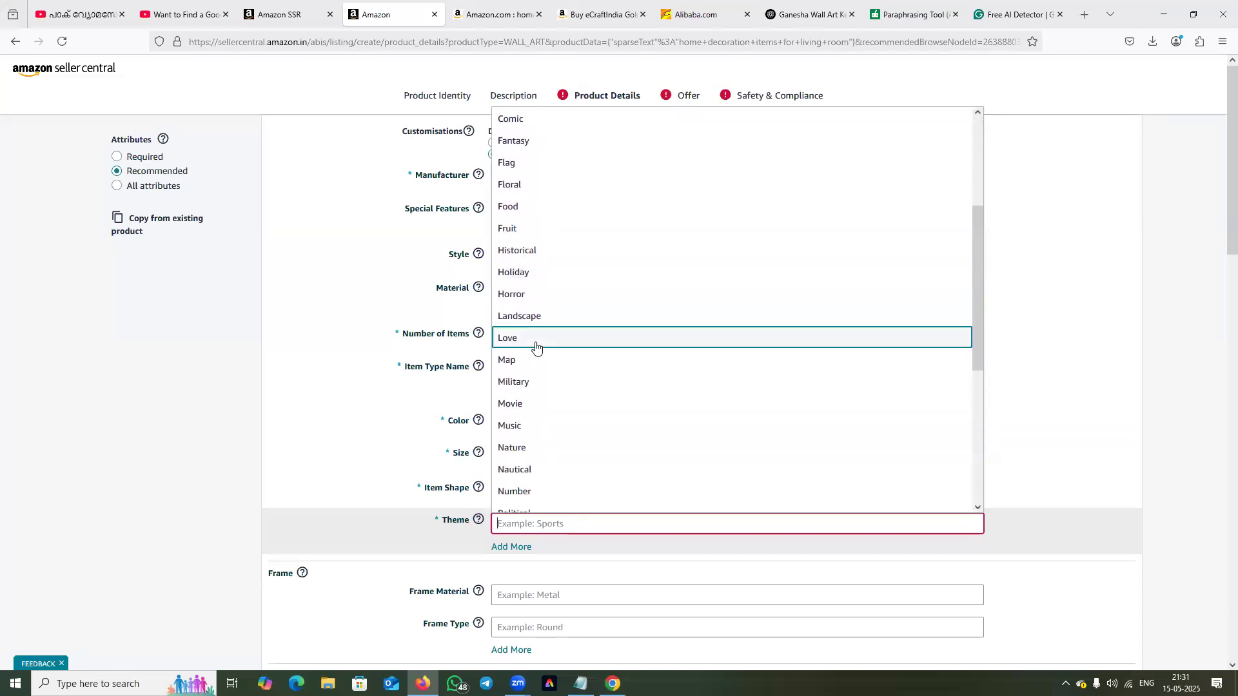
{"action": "scroll", "coordinate": [545, 343], "scroll_direction": "down", "scroll_amount": 2}
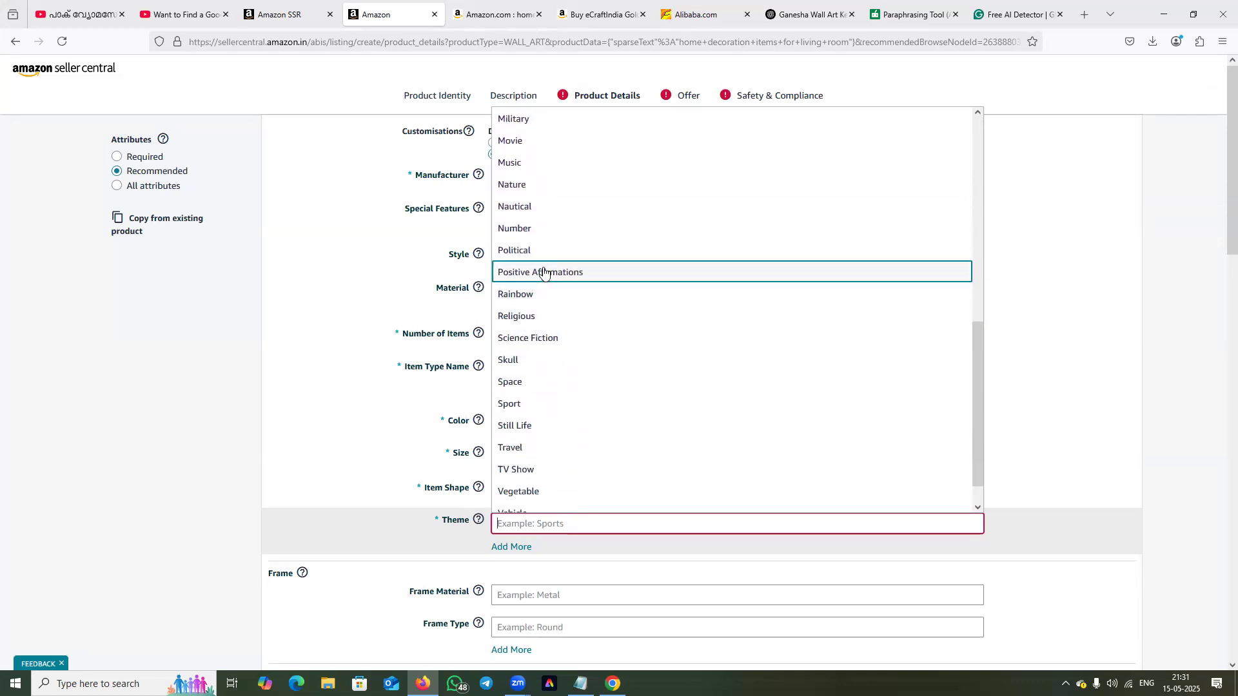
{"action": "left_click", "coordinate": [543, 272]}
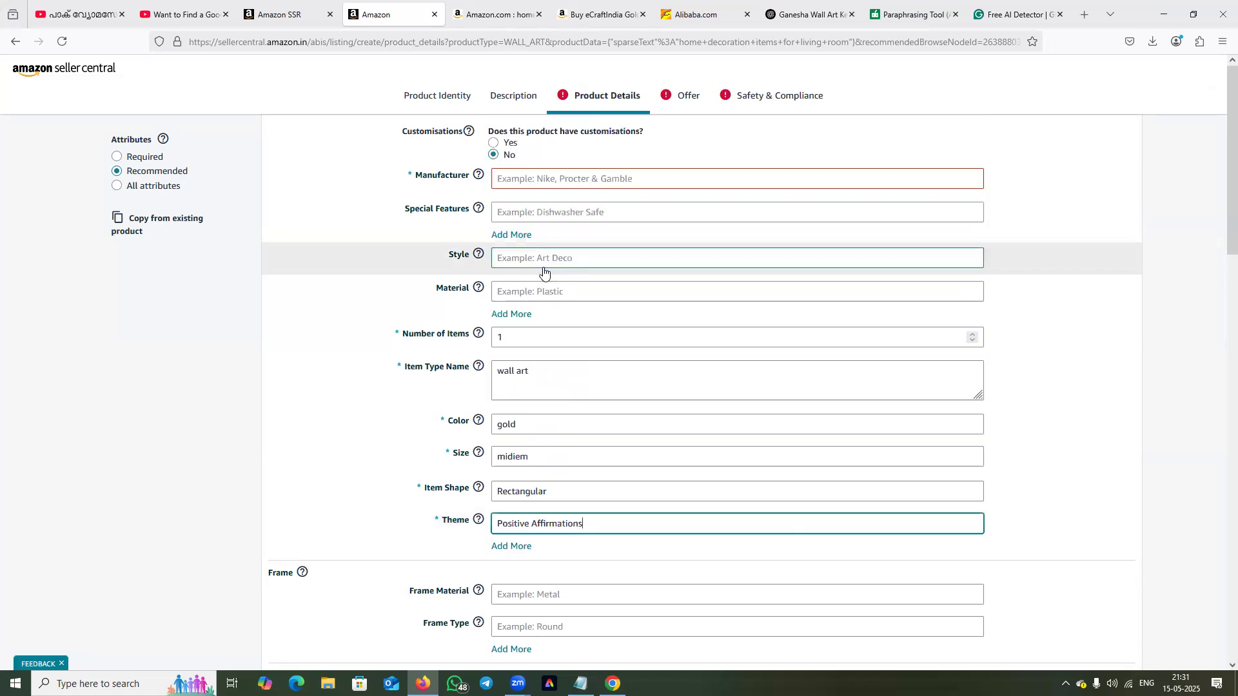
- Enter the manufacturer's address in the Manufacturer Contact Information field
{"action": "scroll", "coordinate": [592, 437], "scroll_direction": "down", "scroll_amount": 3}
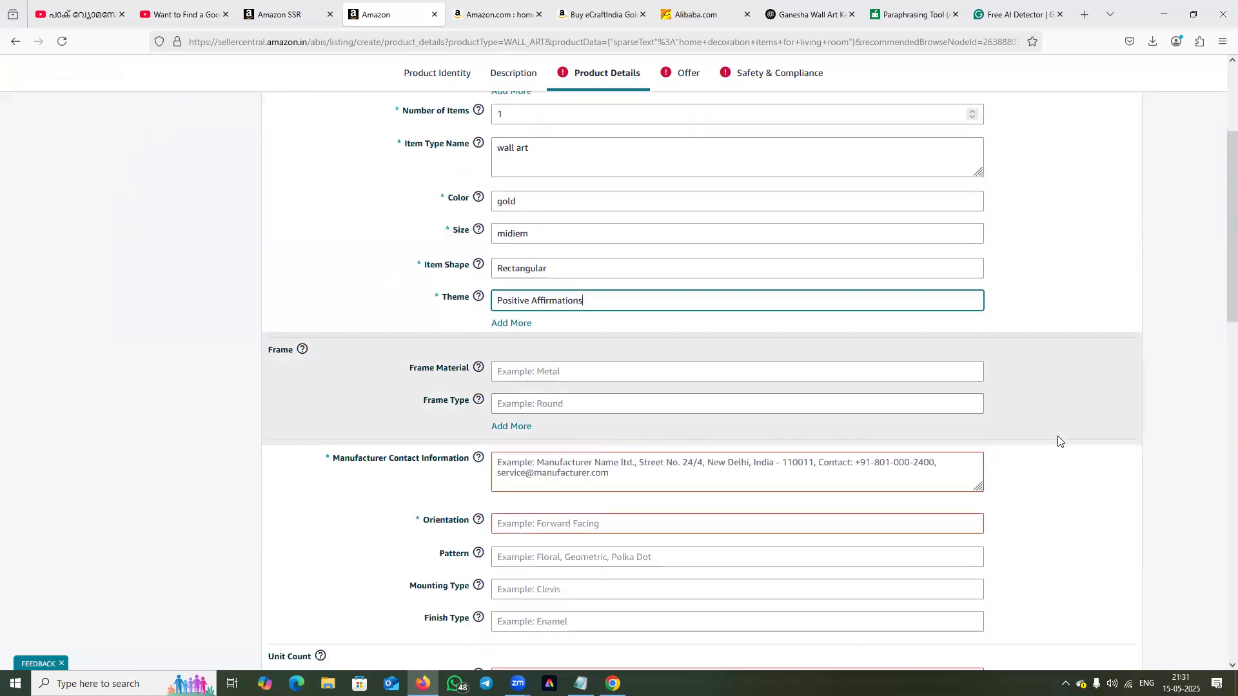
{"action": "left_click", "coordinate": [525, 469]}
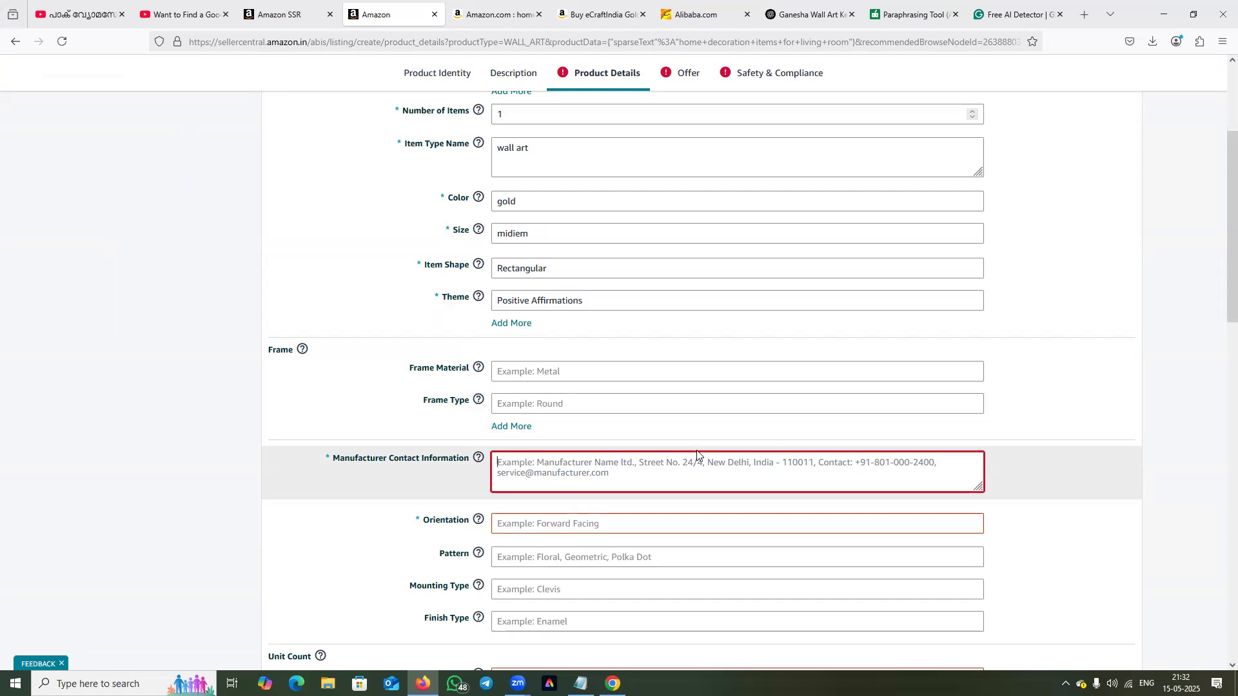
{"action": "type", "text": "edacheri, vatakara"}
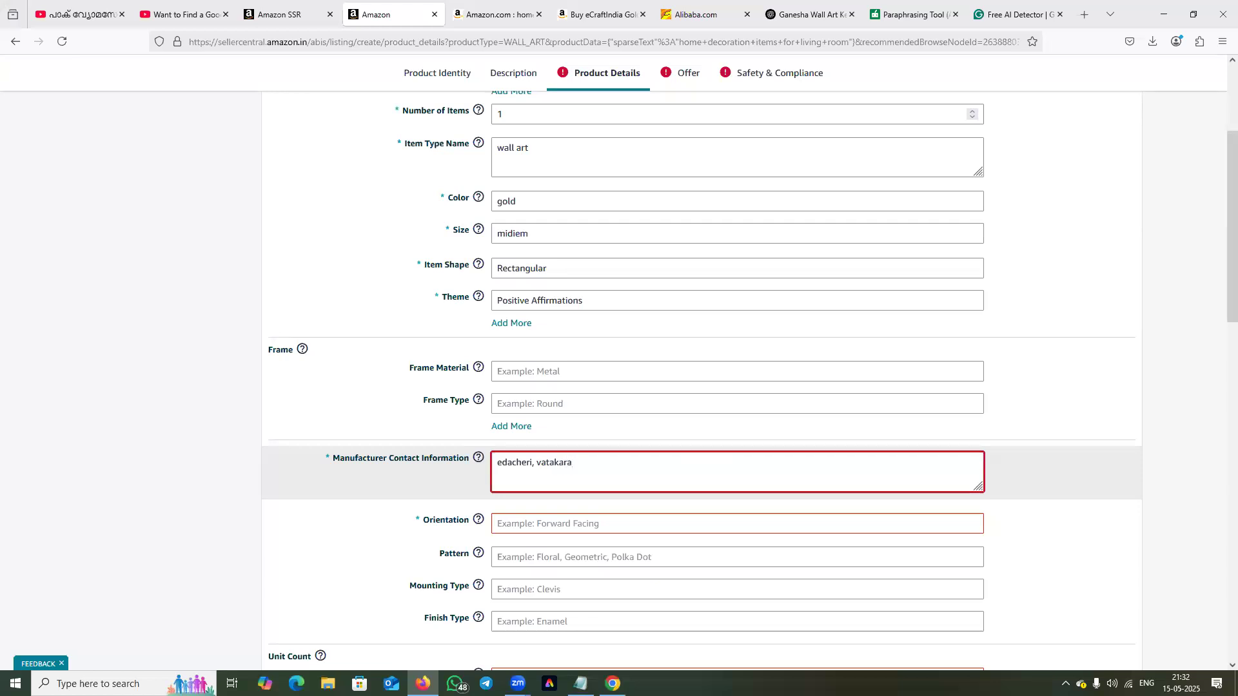
{"action": "type", "text": ", kozhikode"}
- Set the product's Orientation to Portrait and its Unit Count to 1
{"action": "left_click", "coordinate": [560, 521]}
{"action": "scroll", "coordinate": [555, 513], "scroll_direction": "down", "scroll_amount": 1}
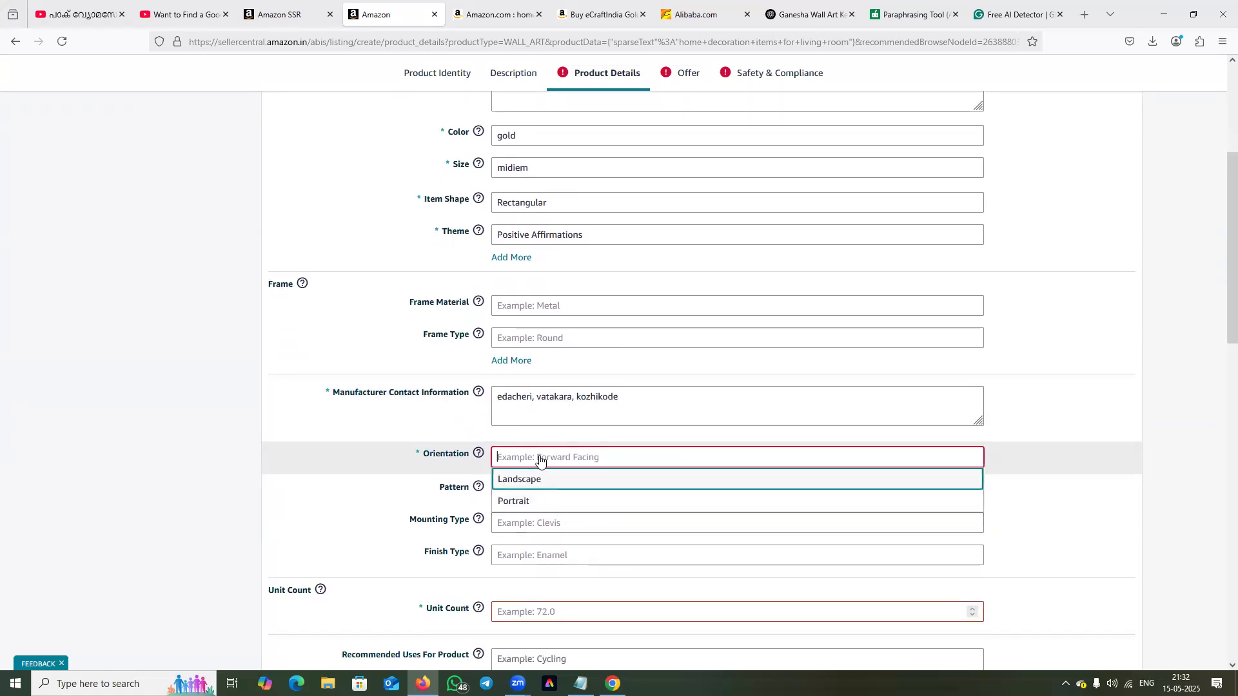
{"action": "left_click", "coordinate": [526, 500]}
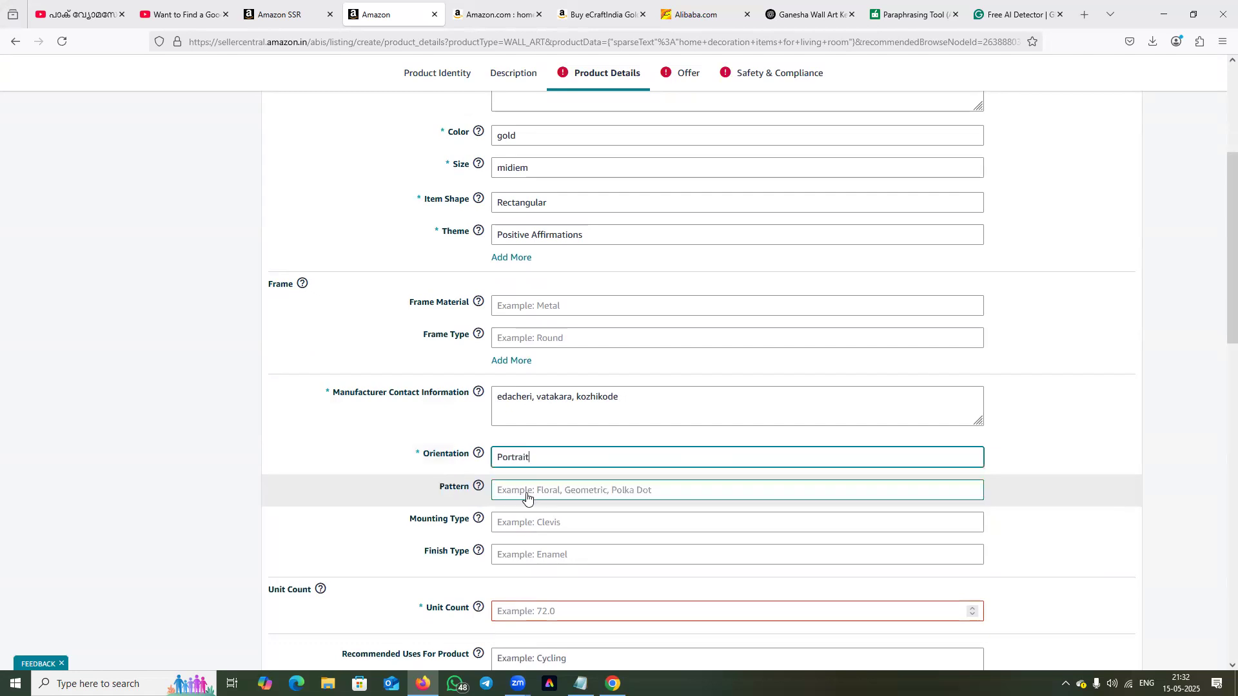
{"action": "scroll", "coordinate": [527, 480], "scroll_direction": "down", "scroll_amount": 2}
{"action": "left_click", "coordinate": [527, 481]}
{"action": "type", "text": "1"}
- Open the choices for External Product Information Entity in the External Product Information section
{"action": "scroll", "coordinate": [499, 515], "scroll_direction": "down", "scroll_amount": 2}
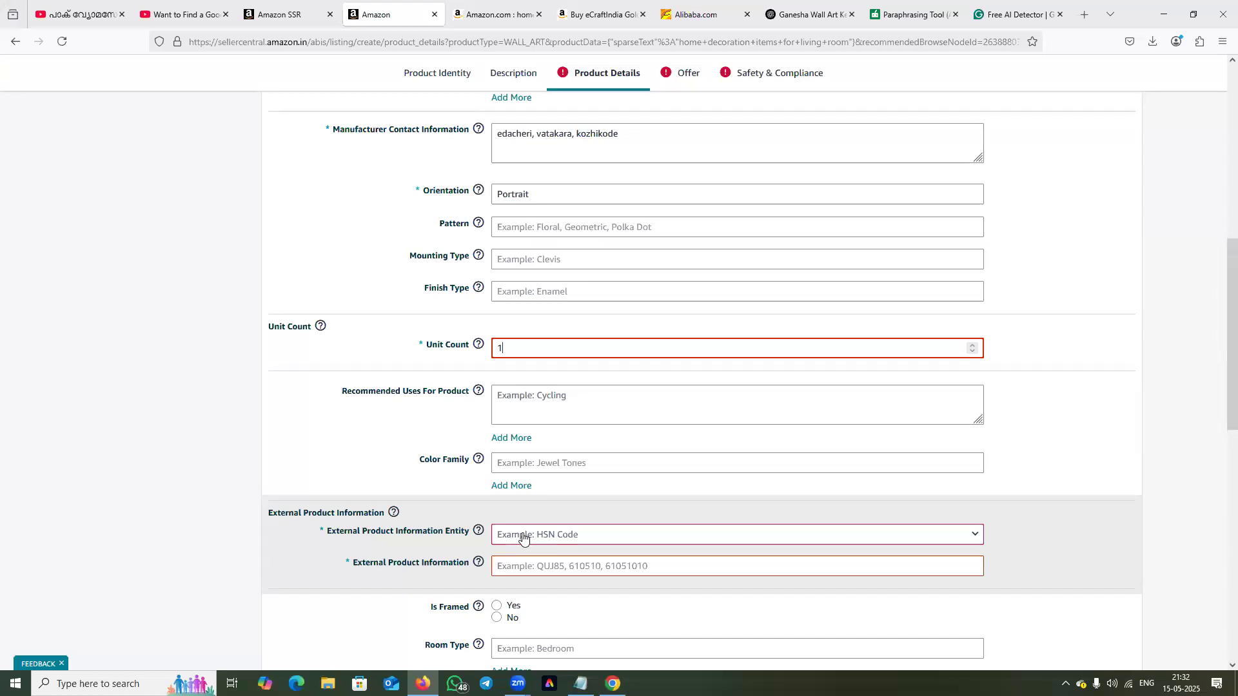
{"action": "scroll", "coordinate": [524, 538], "scroll_direction": "down", "scroll_amount": 1}
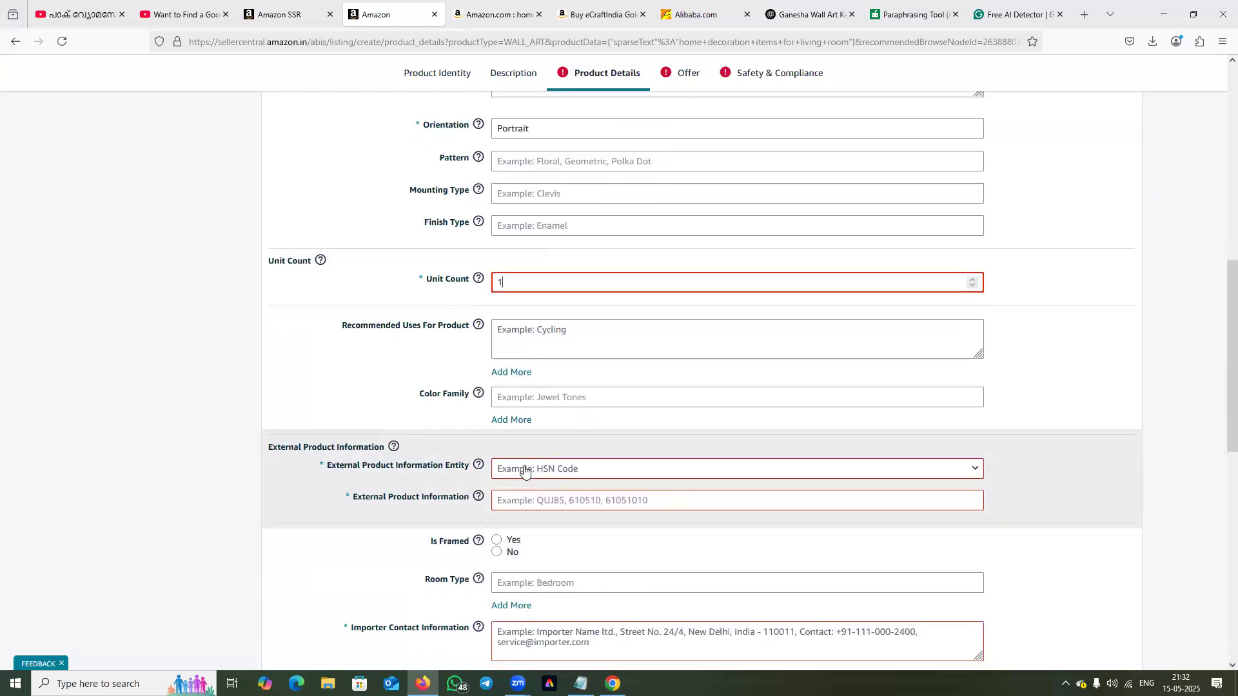
{"action": "left_click", "coordinate": [524, 474]}
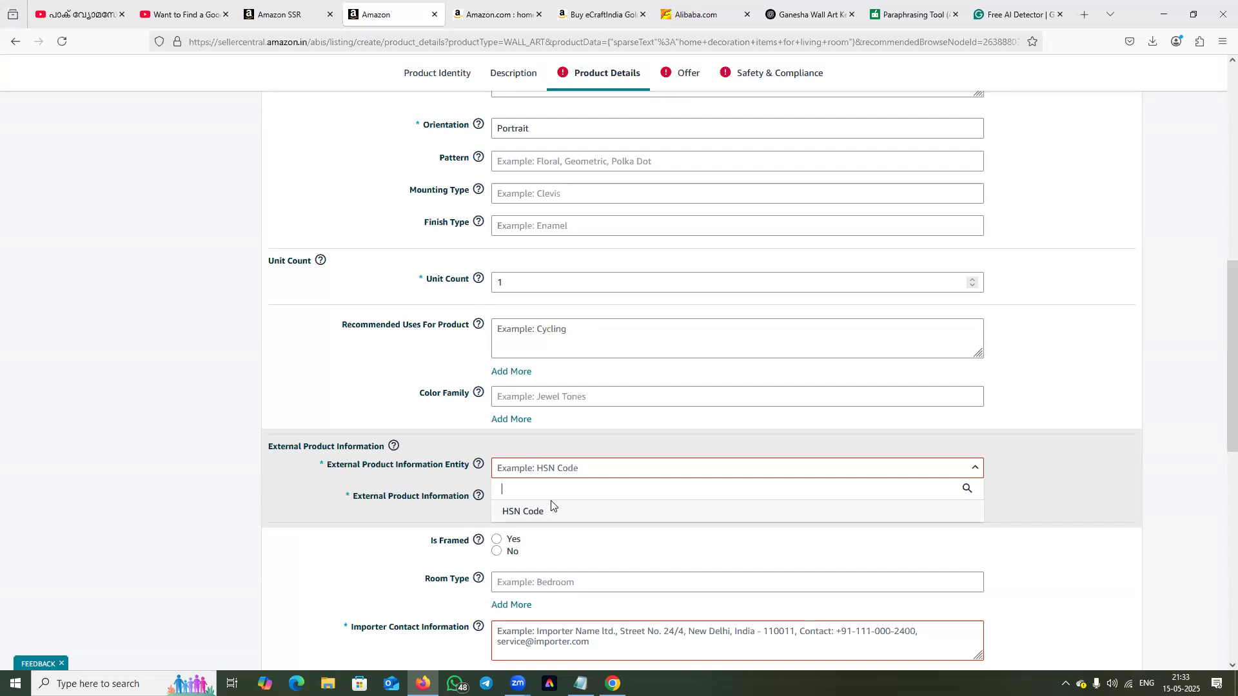
- Search Google in a new tab for "hsn code for wall art", then return to the Seller Central listing
{"action": "key", "text": "ctrl+t"}
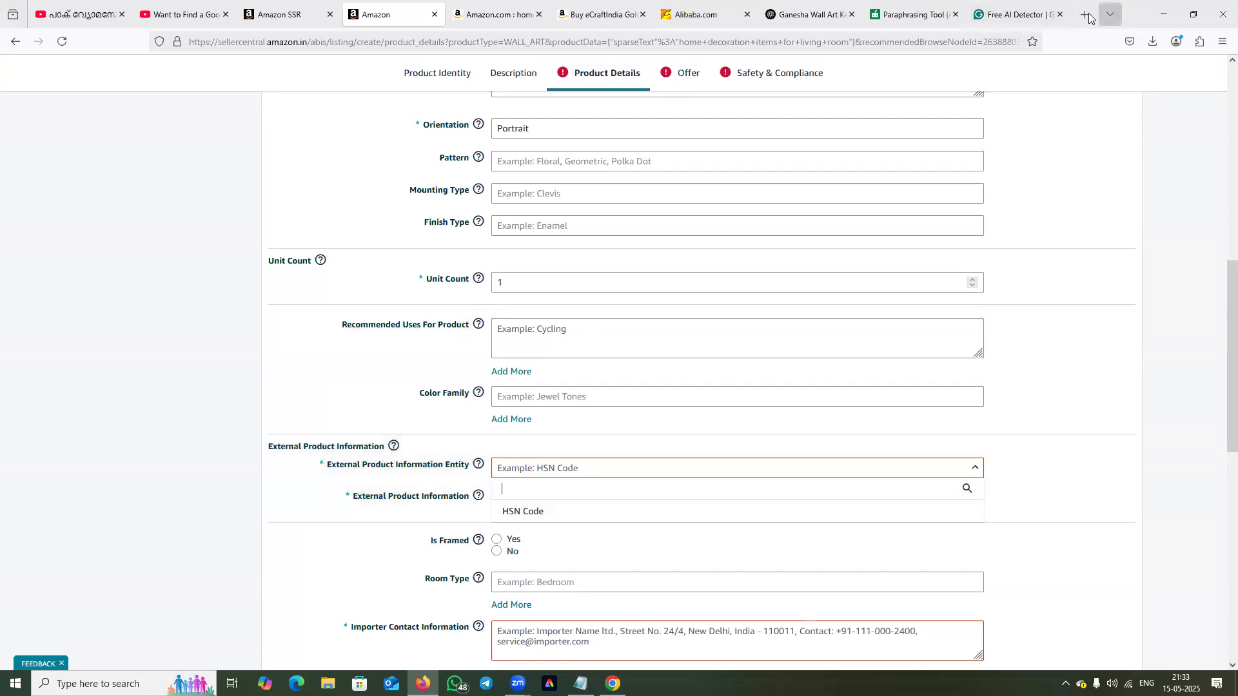
{"action": "left_click", "coordinate": [525, 335]}
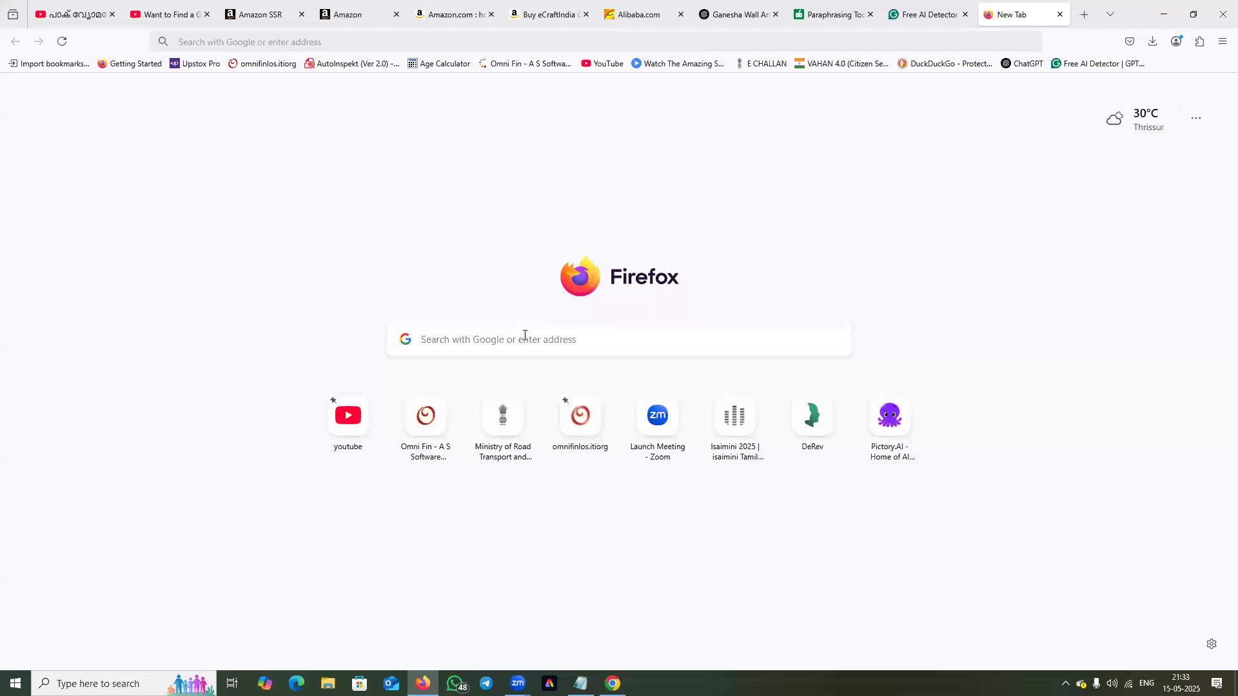
{"action": "type", "text": "hs"}
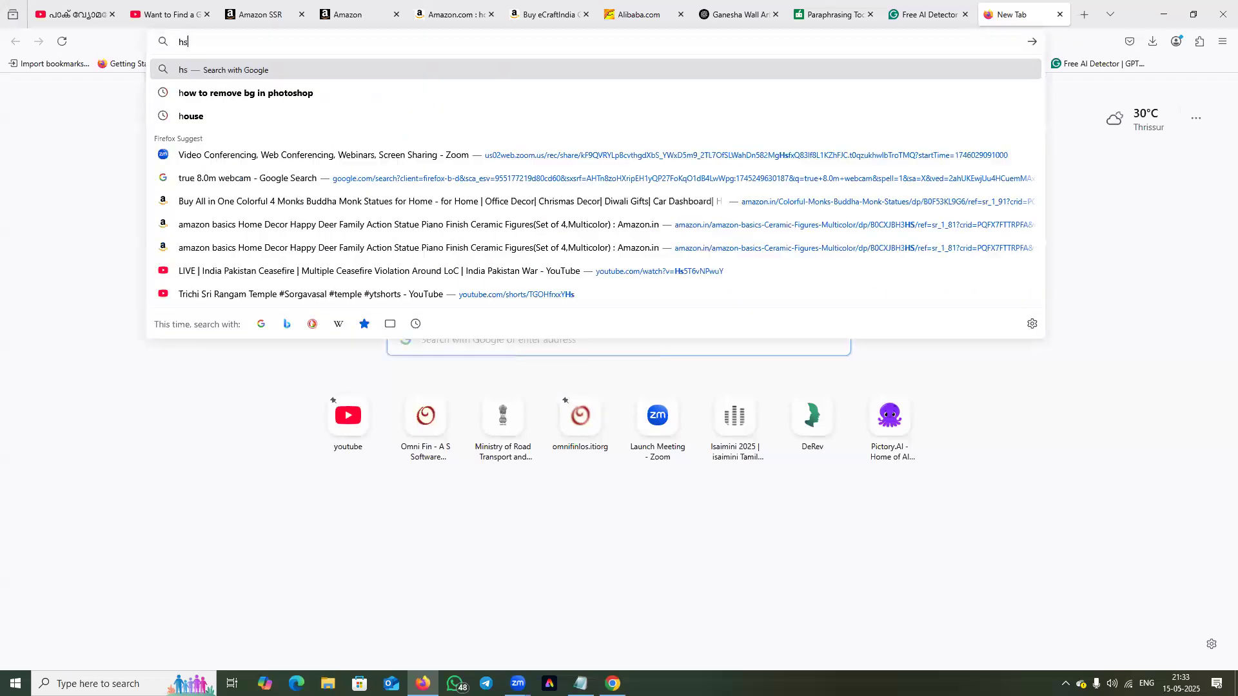
{"action": "type", "text": "n code "}
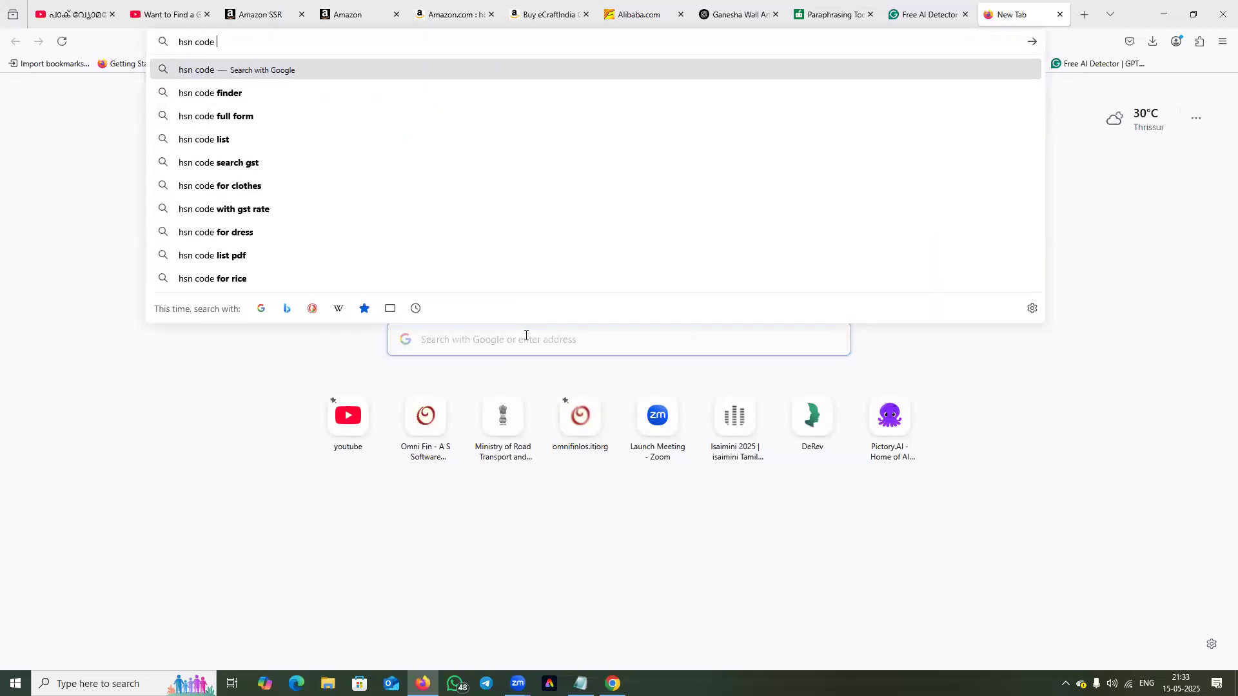
{"action": "type", "text": "for"}
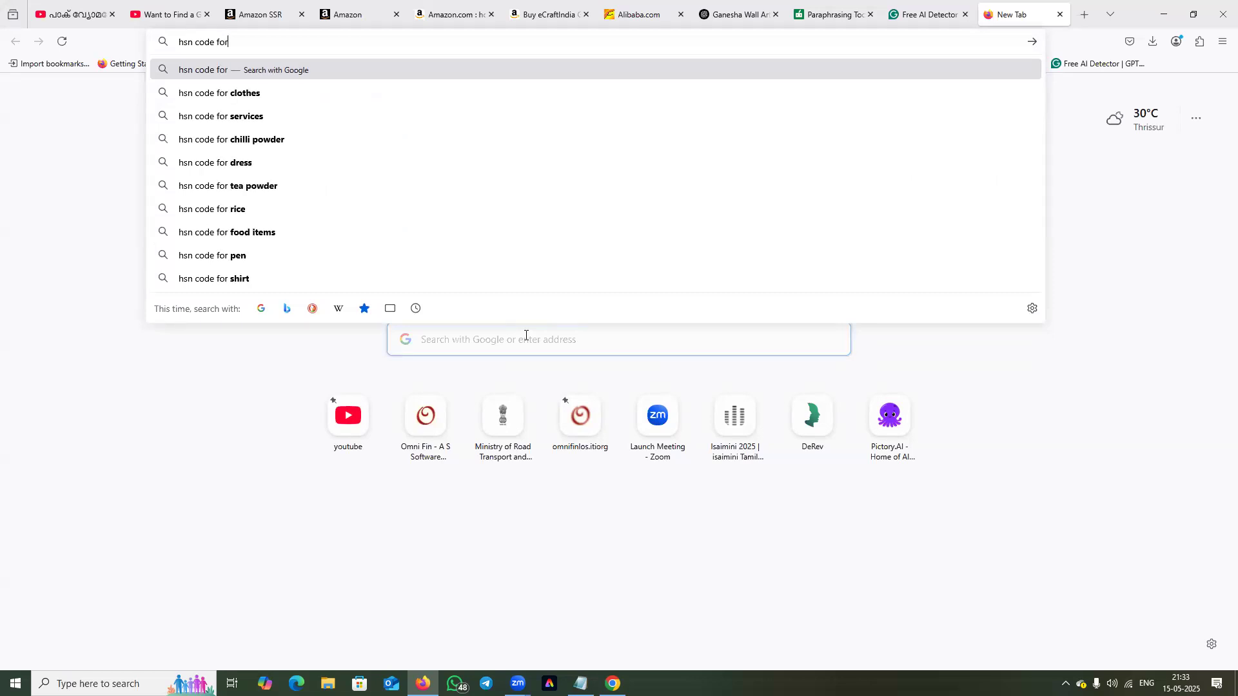
{"action": "type", "text": " wall"}
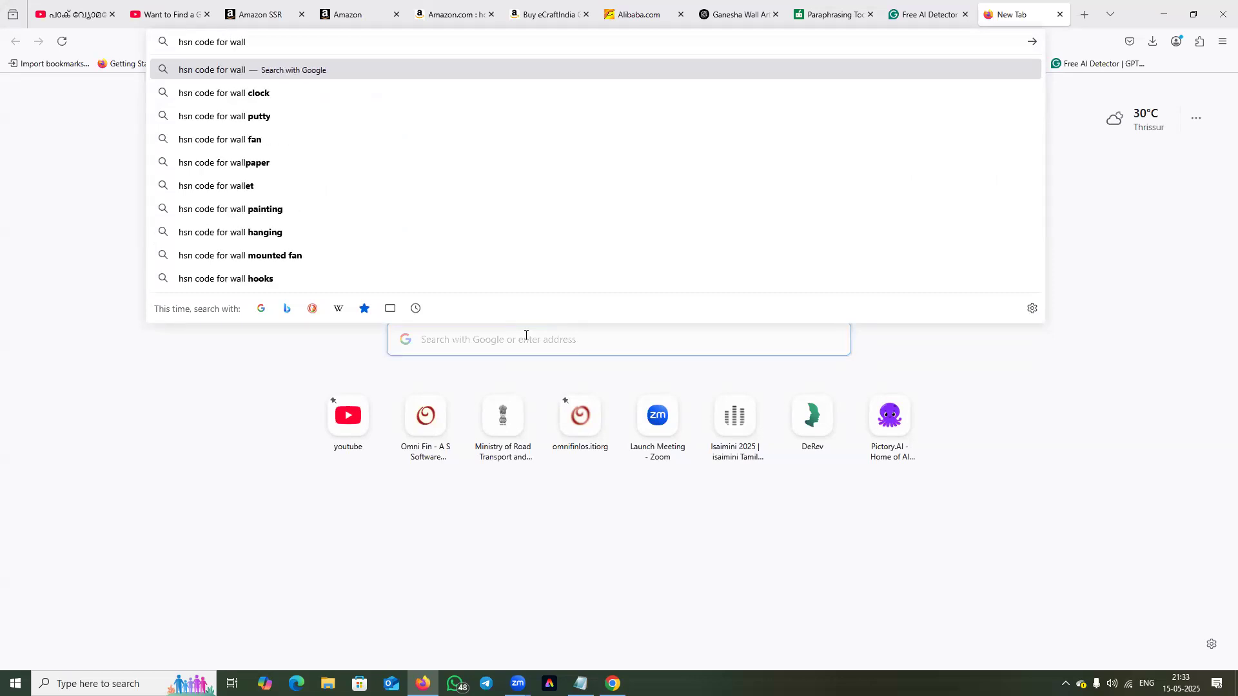
{"action": "type", "text": " art"}
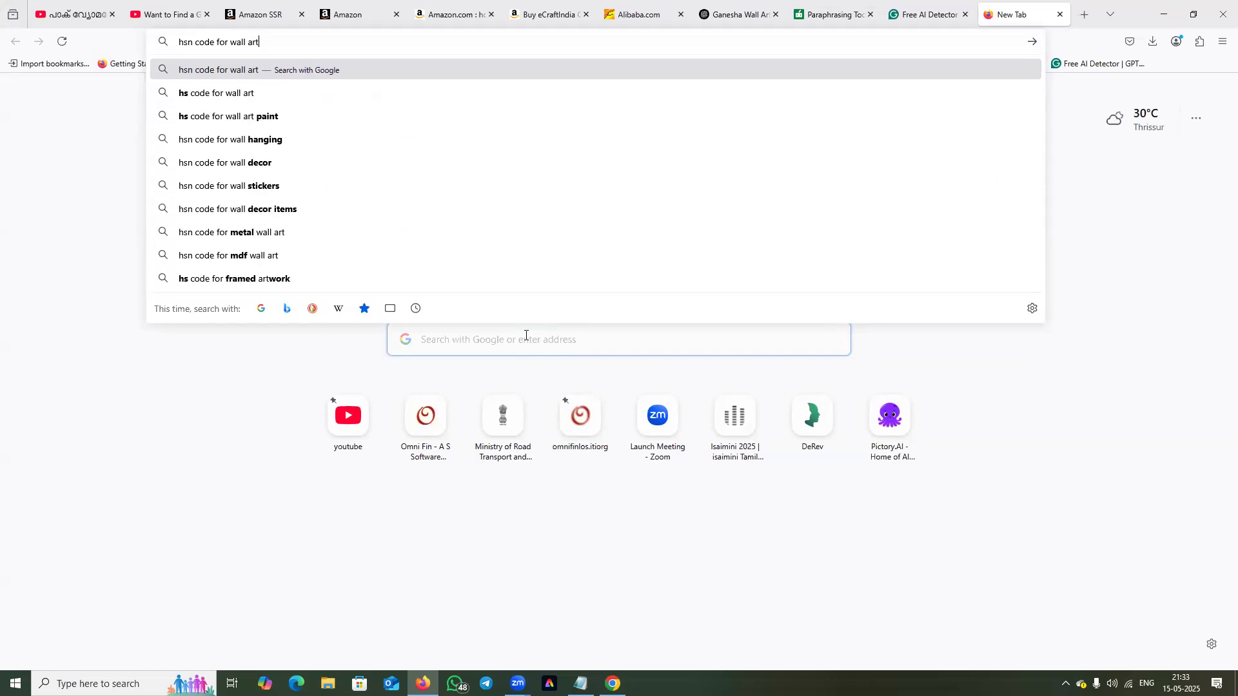
{"action": "key", "text": "Return"}
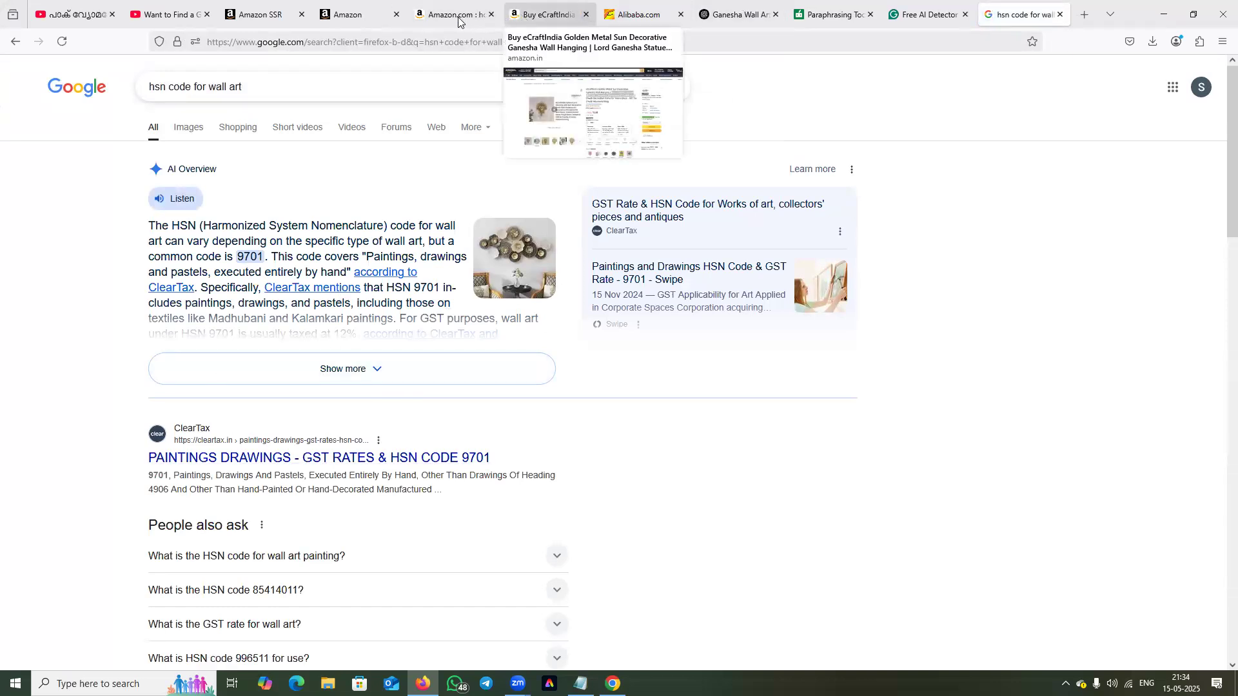
{"action": "left_click", "coordinate": [379, 21]}
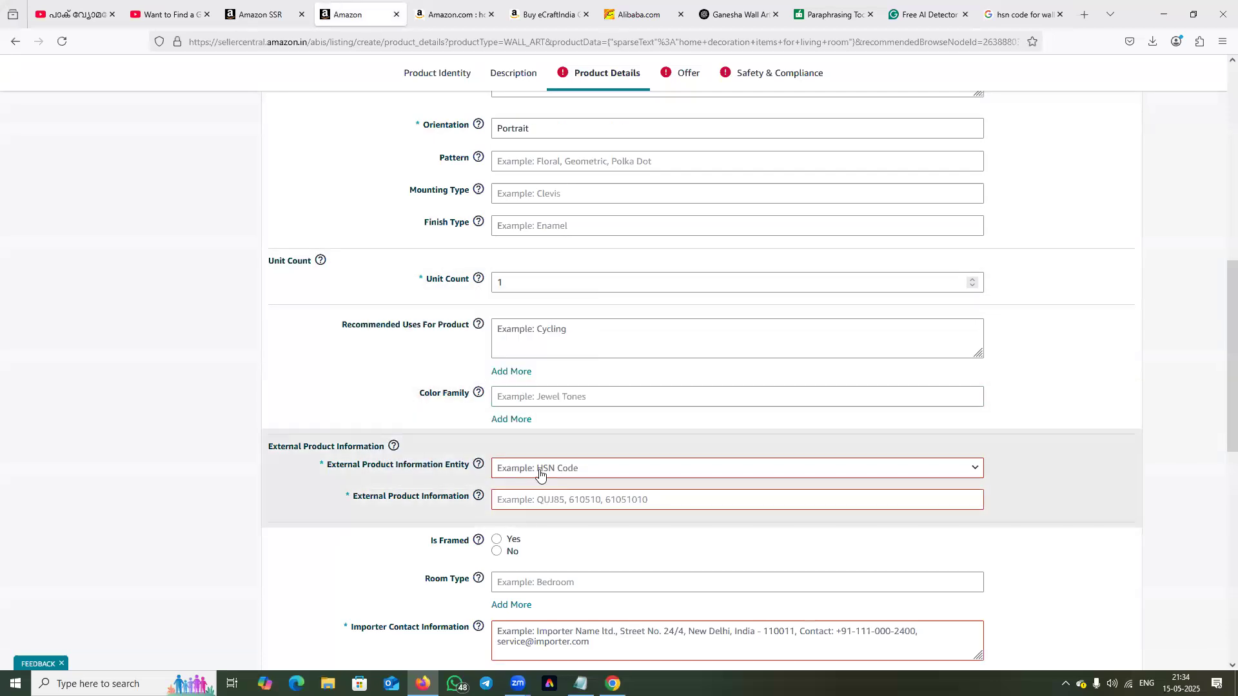
{"action": "left_click", "coordinate": [540, 476]}
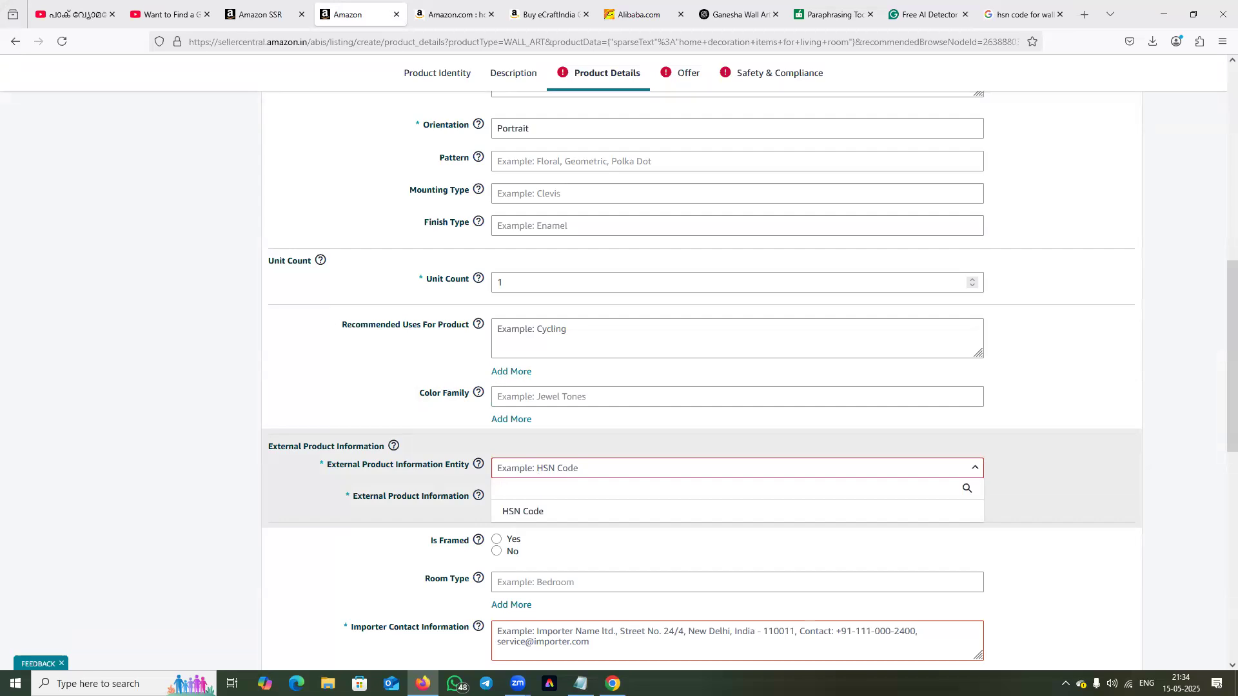
{"action": "type", "text": "9701"}
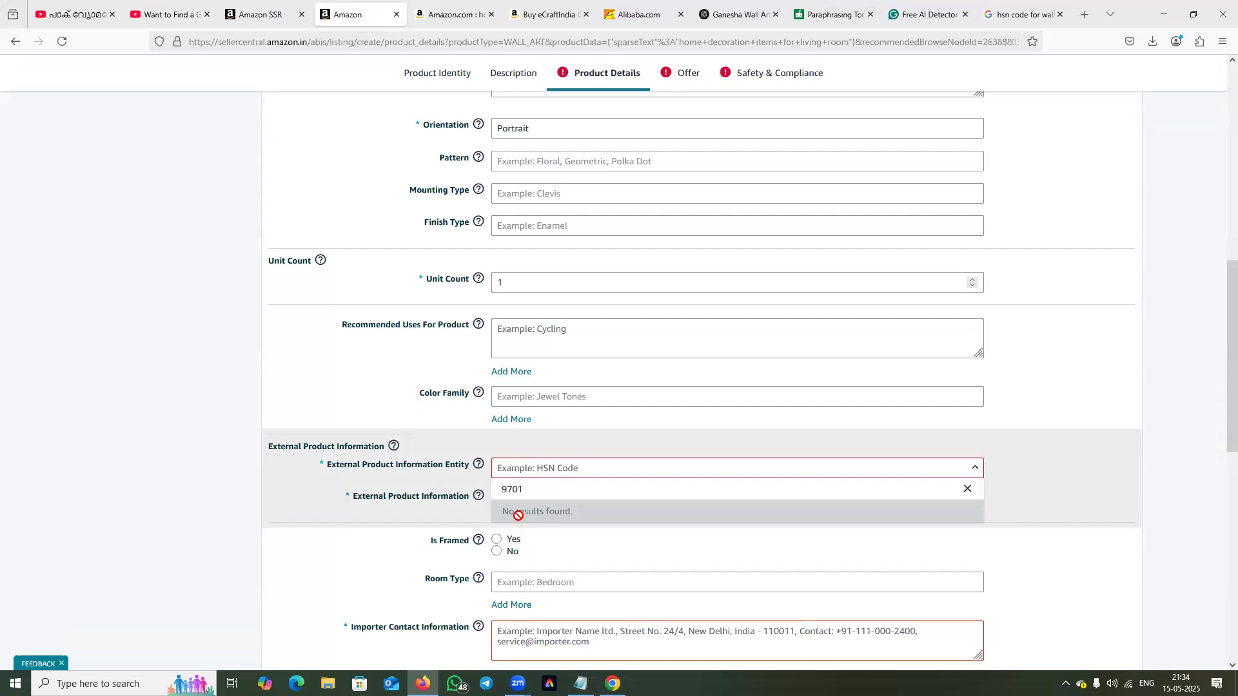
{"action": "left_click", "coordinate": [423, 504]}
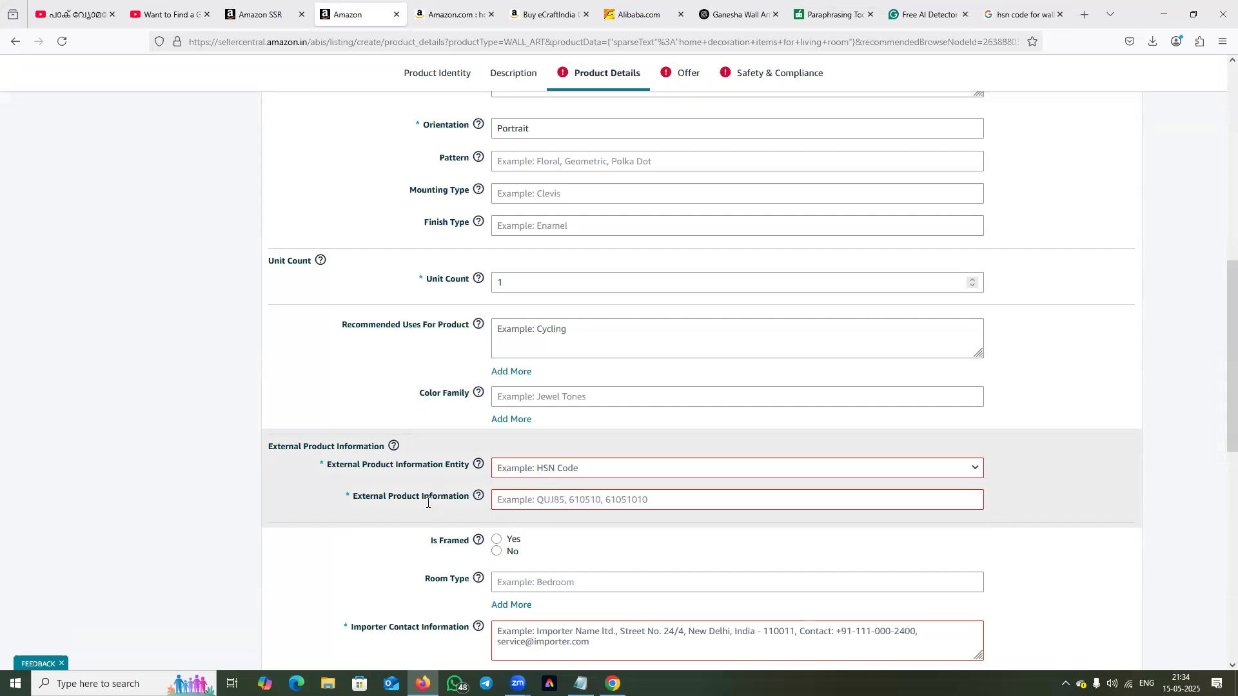
- Set External Product Information Entity to HSN Code and enter 9701 as the External Product Information
{"action": "left_click", "coordinate": [552, 470]}
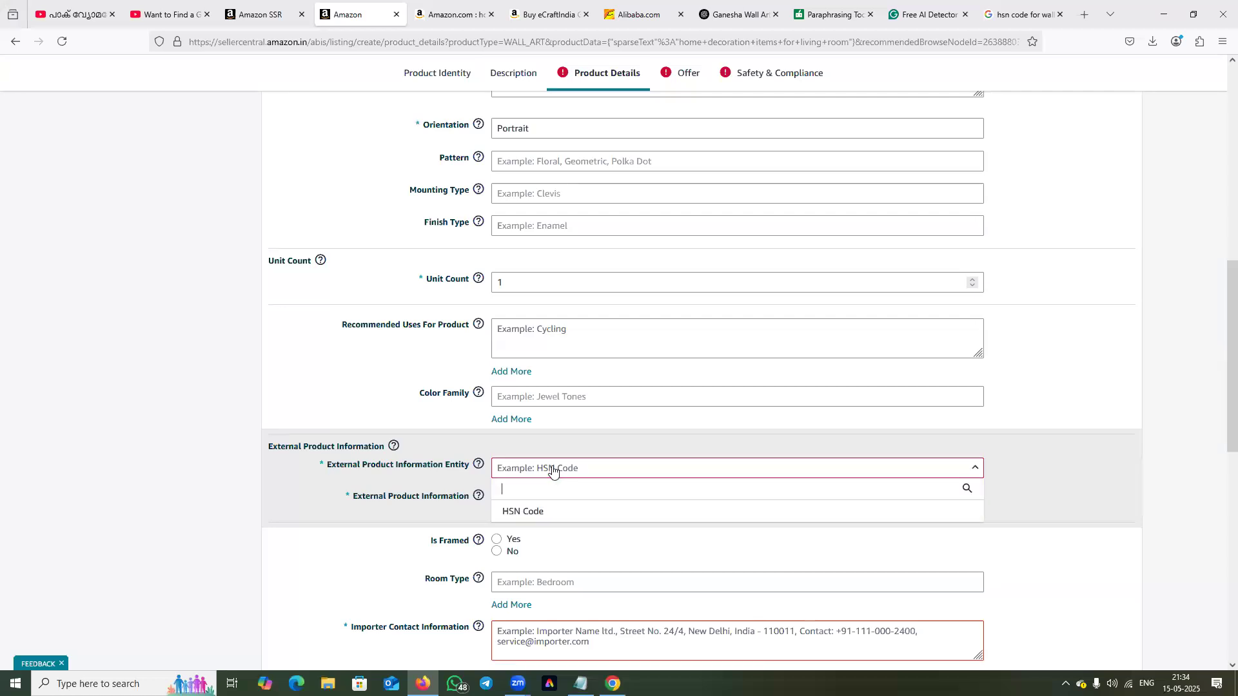
{"action": "left_click", "coordinate": [635, 508]}
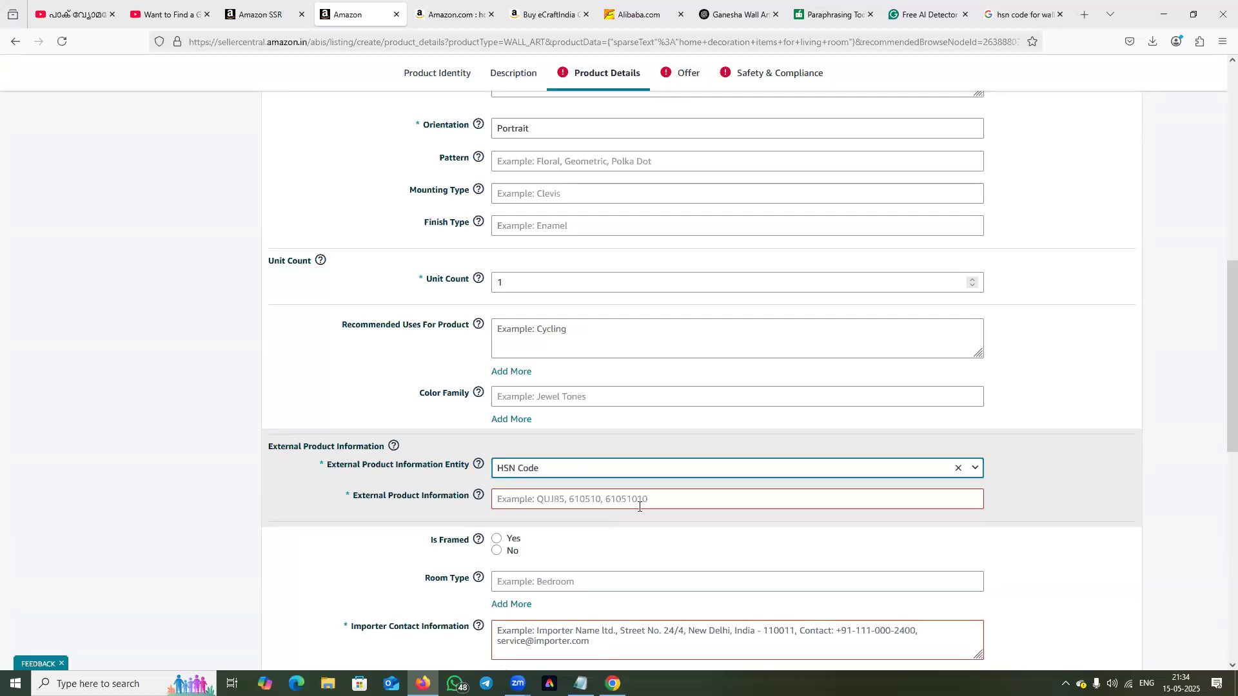
{"action": "left_click", "coordinate": [550, 502]}
{"action": "type", "text": "9701"}
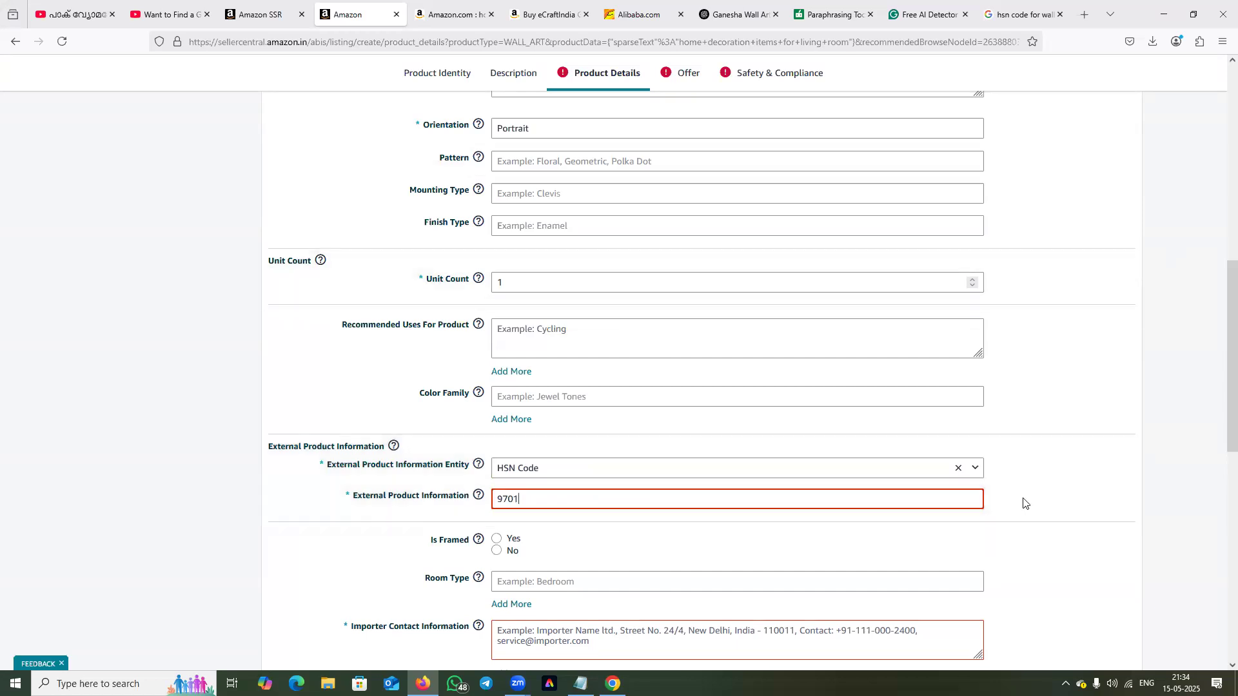
{"action": "left_click", "coordinate": [978, 515]}
- Copy the manufacturer's address into the Importer Contact Information and Packer Contact Information fields
{"action": "scroll", "coordinate": [514, 475], "scroll_direction": "down", "scroll_amount": 2}
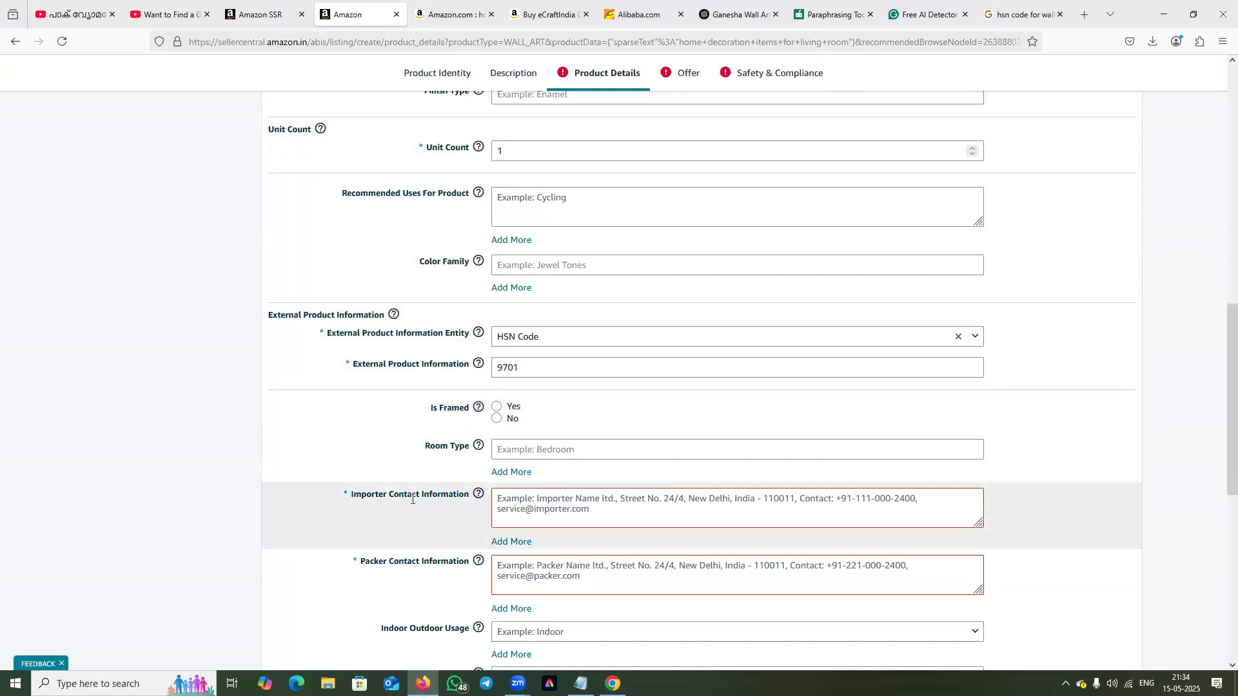
{"action": "scroll", "coordinate": [539, 401], "scroll_direction": "up", "scroll_amount": 4}
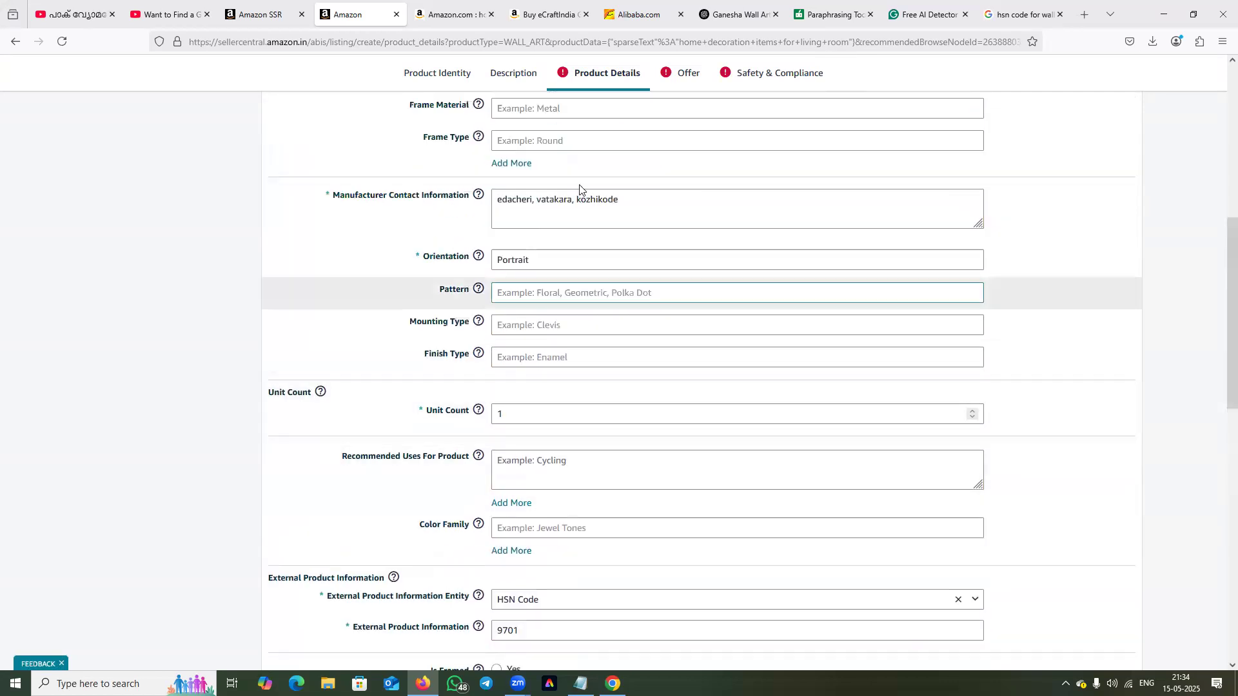
{"action": "left_click_drag", "start_coordinate": [627, 200], "coordinate": [492, 201]}
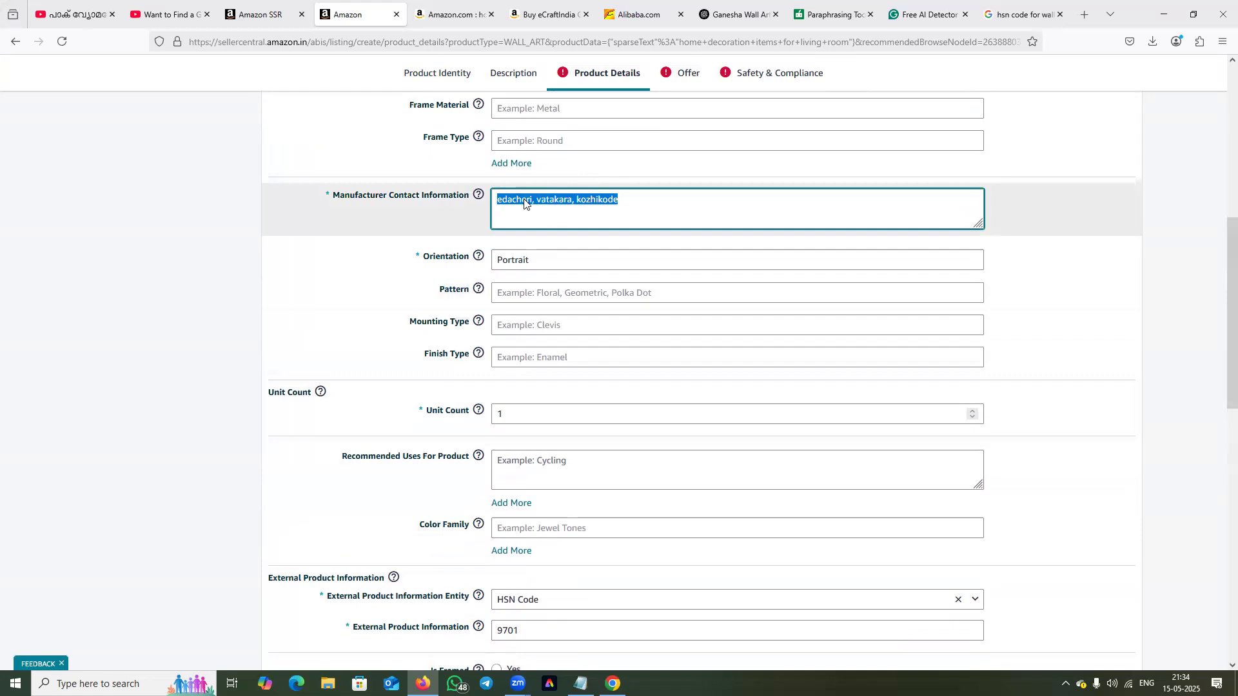
{"action": "right_click", "coordinate": [526, 202]}
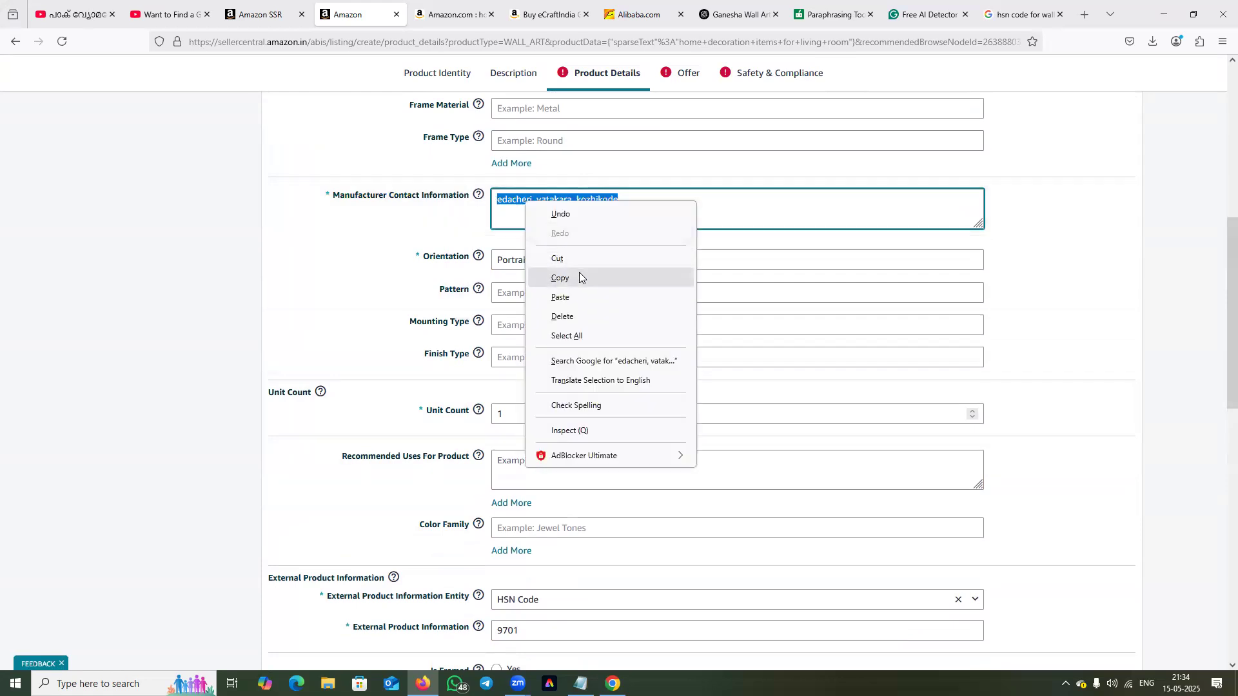
{"action": "left_click", "coordinate": [579, 276]}
{"action": "scroll", "coordinate": [590, 354], "scroll_direction": "down", "scroll_amount": 6}
{"action": "left_click", "coordinate": [526, 373]}
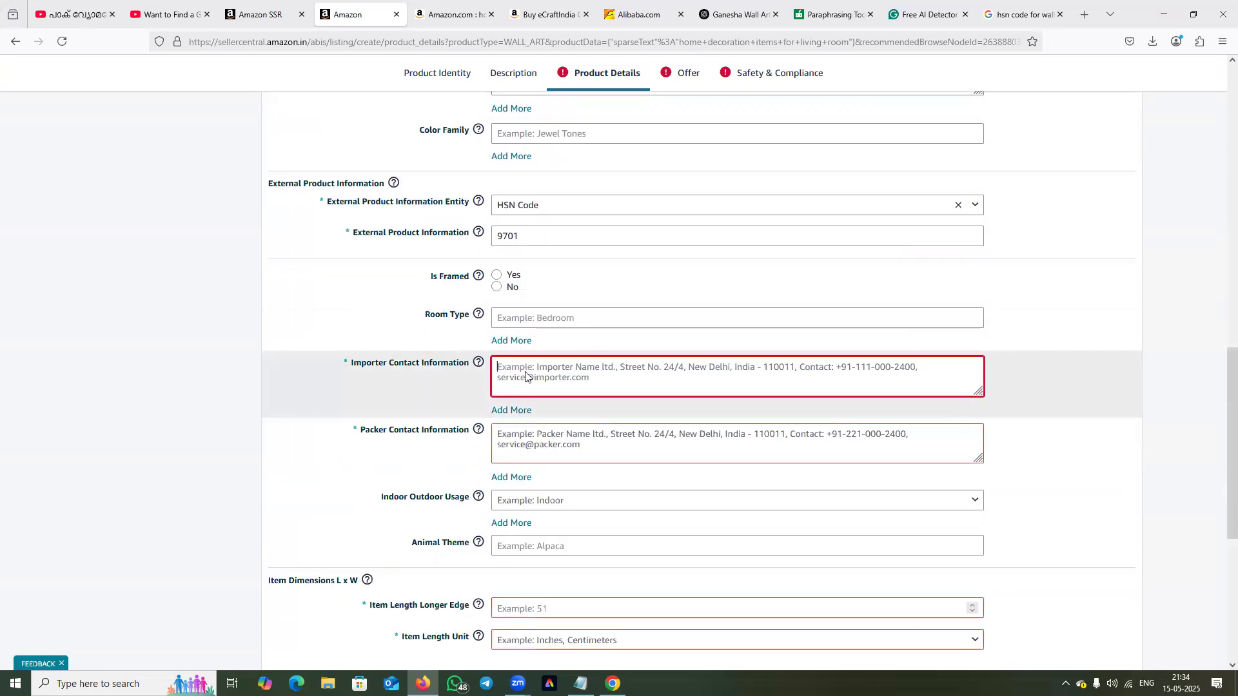
{"action": "right_click", "coordinate": [568, 380]}
{"action": "left_click", "coordinate": [586, 474]}
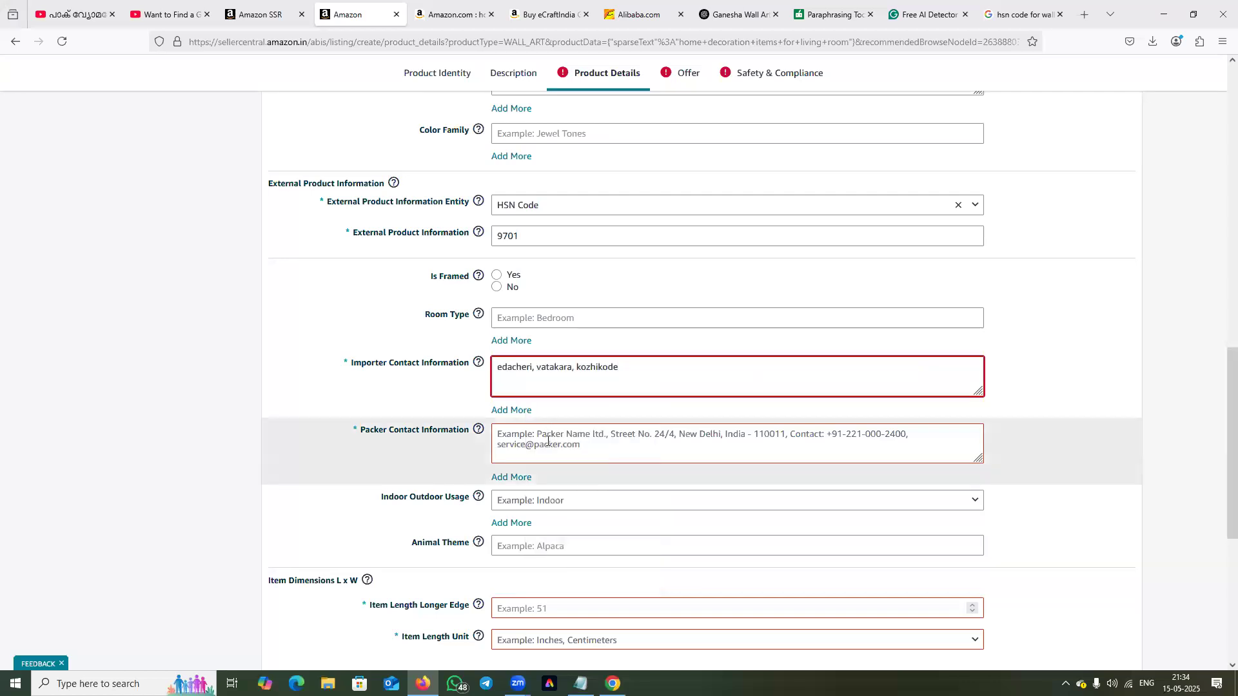
{"action": "right_click", "coordinate": [551, 451]}
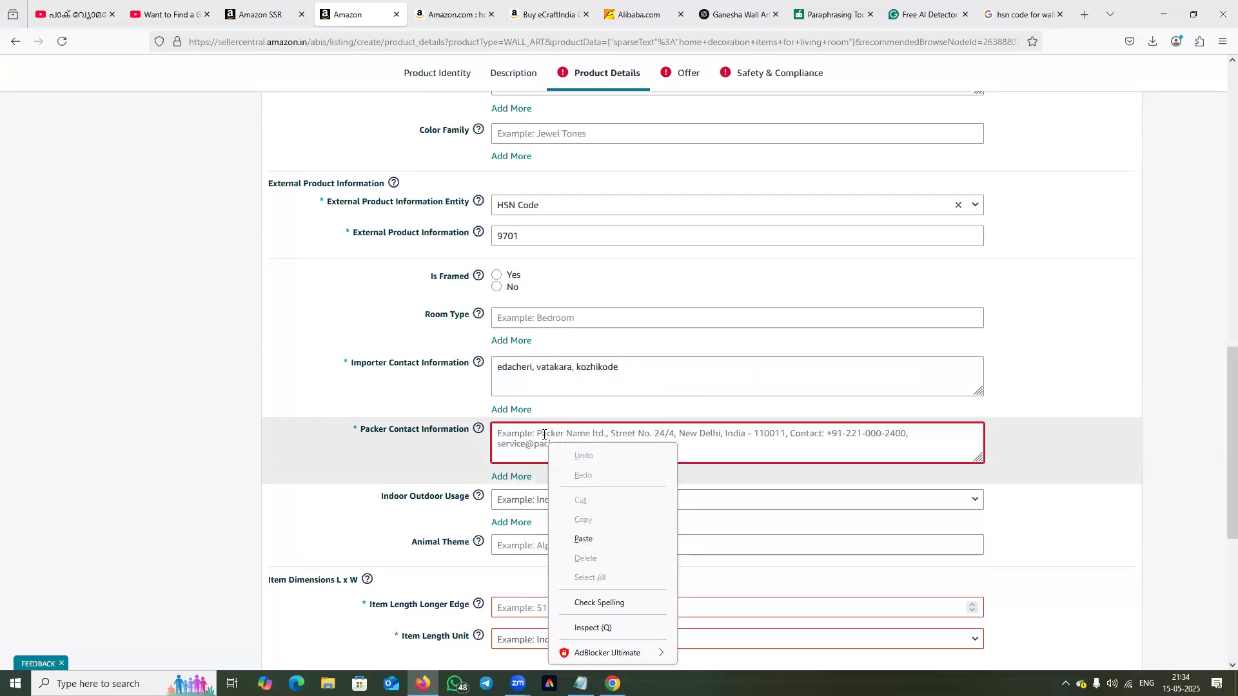
{"action": "left_click", "coordinate": [596, 540]}
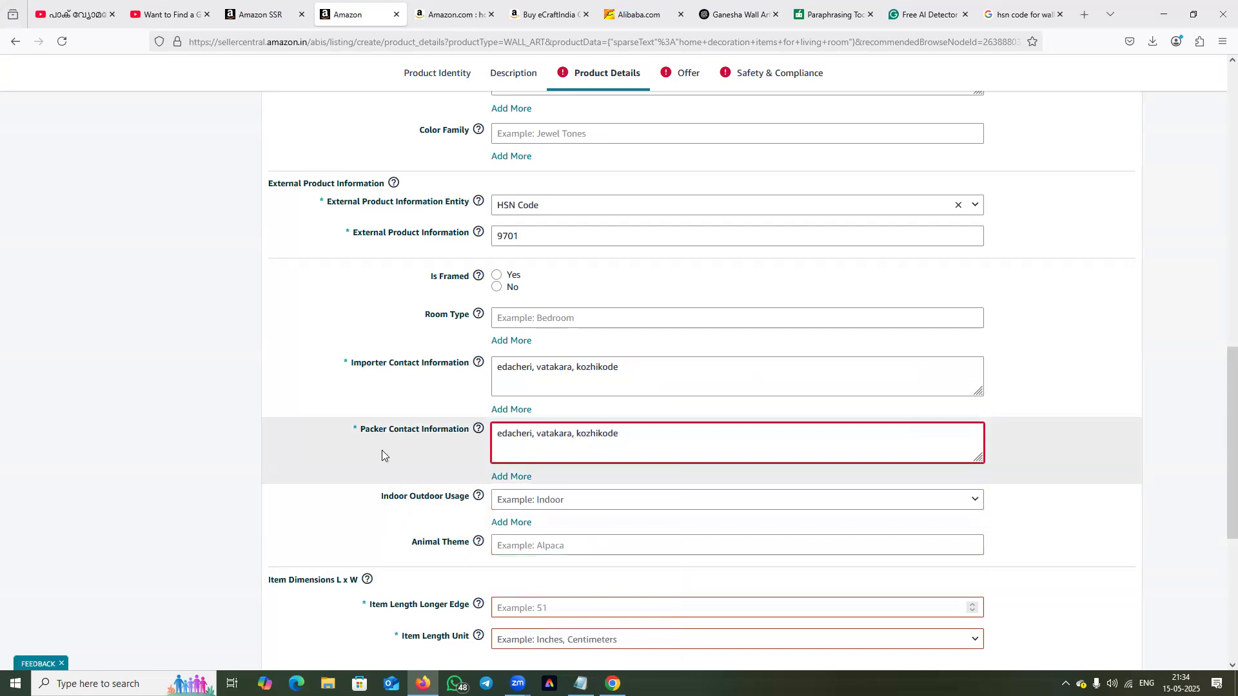
- Open Screenshot (26) from the Screenshots folder to check the product's length and width for Item Dimensions
{"action": "scroll", "coordinate": [586, 519], "scroll_direction": "down", "scroll_amount": 2}
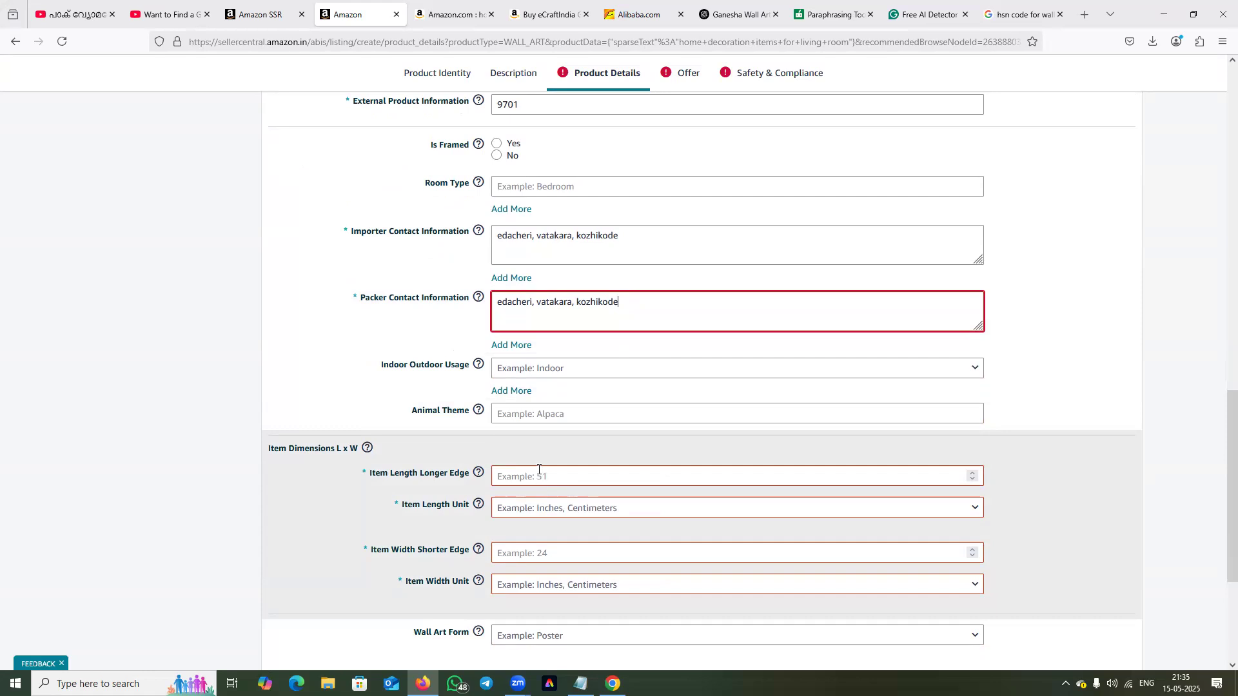
{"action": "scroll", "coordinate": [354, 370], "scroll_direction": "up", "scroll_amount": 15}
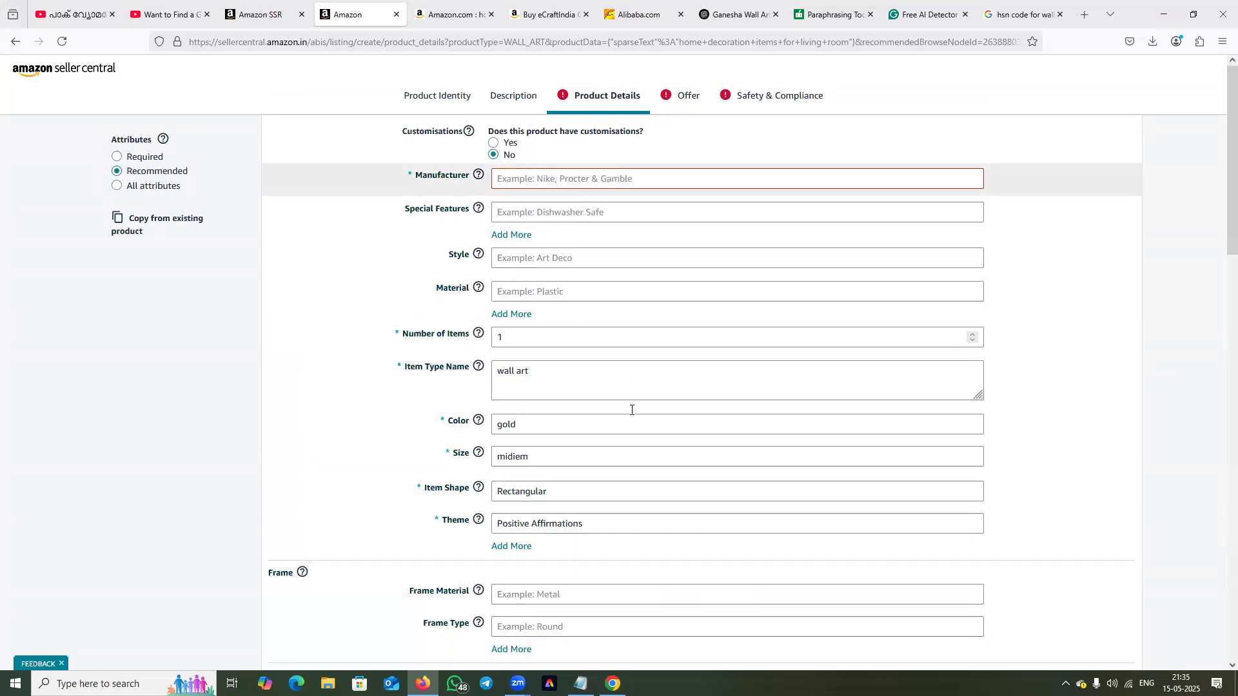
{"action": "scroll", "coordinate": [633, 415], "scroll_direction": "down", "scroll_amount": 12}
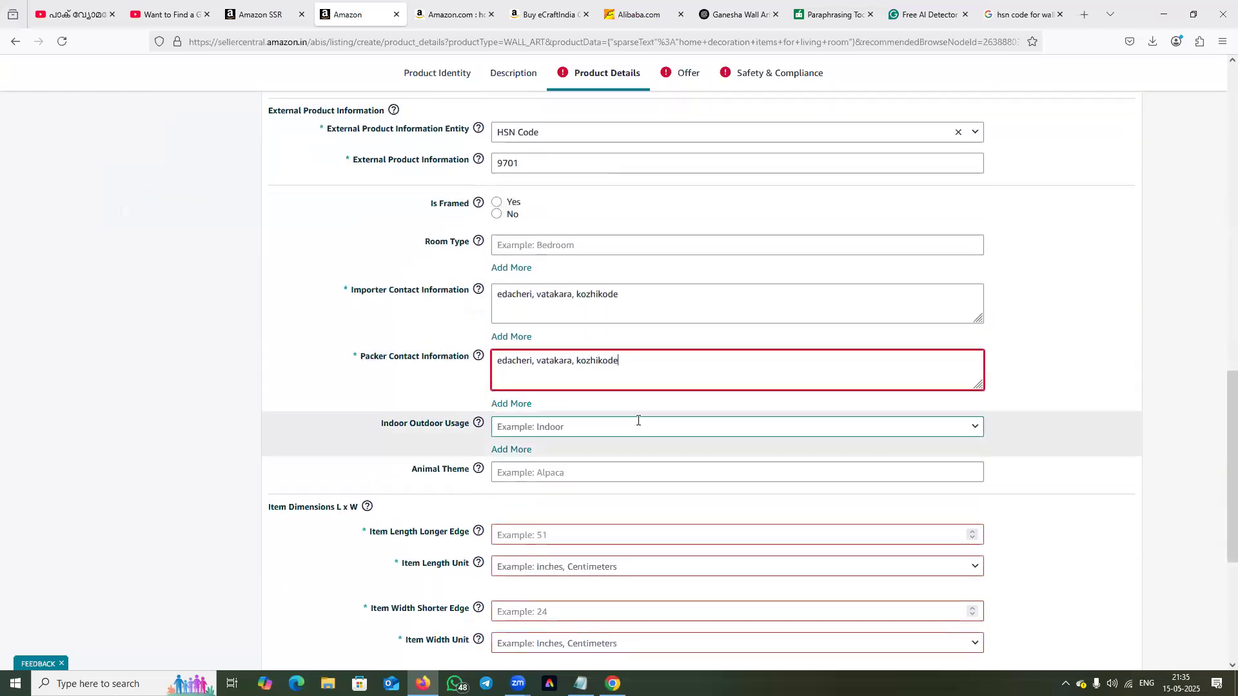
{"action": "scroll", "coordinate": [638, 420], "scroll_direction": "down", "scroll_amount": 3}
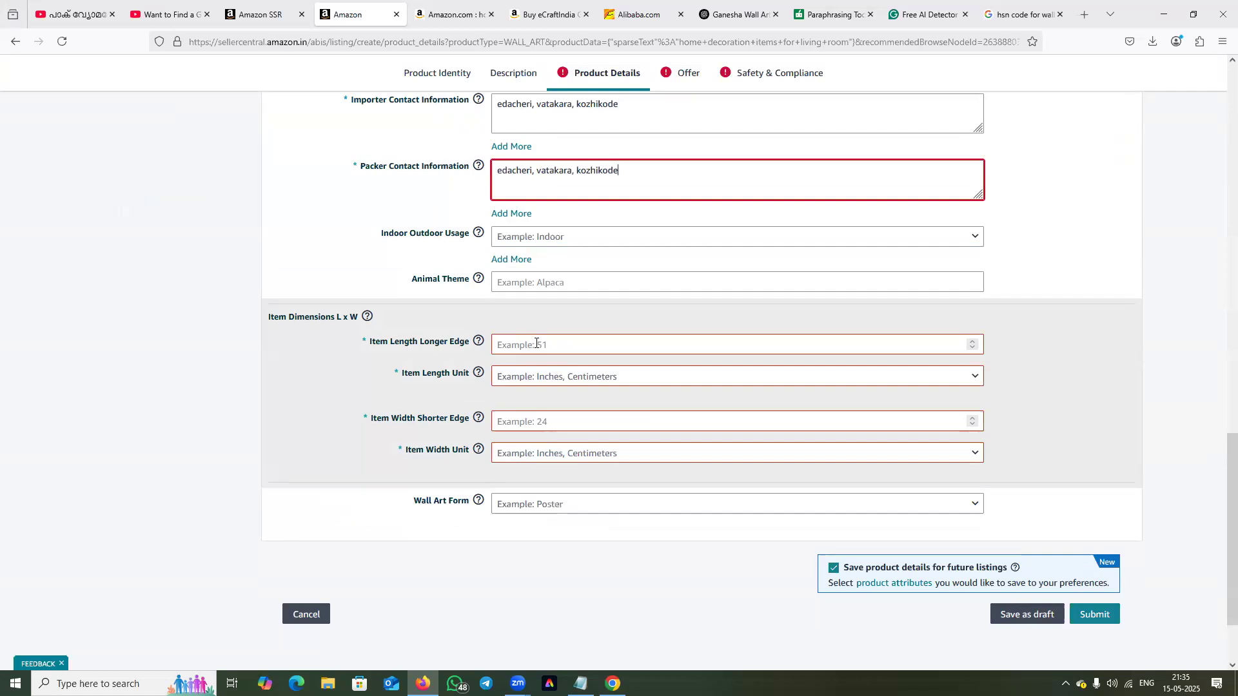
{"action": "left_click", "coordinate": [536, 343]}
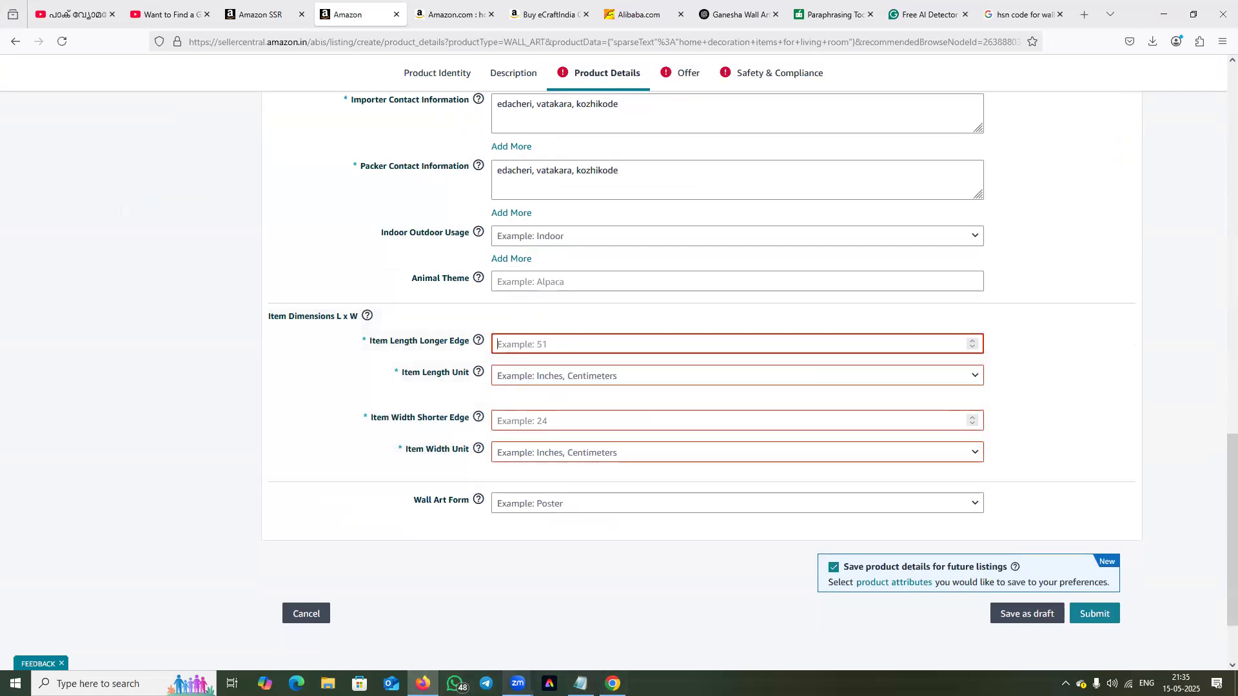
{"action": "left_click", "coordinate": [327, 684]}
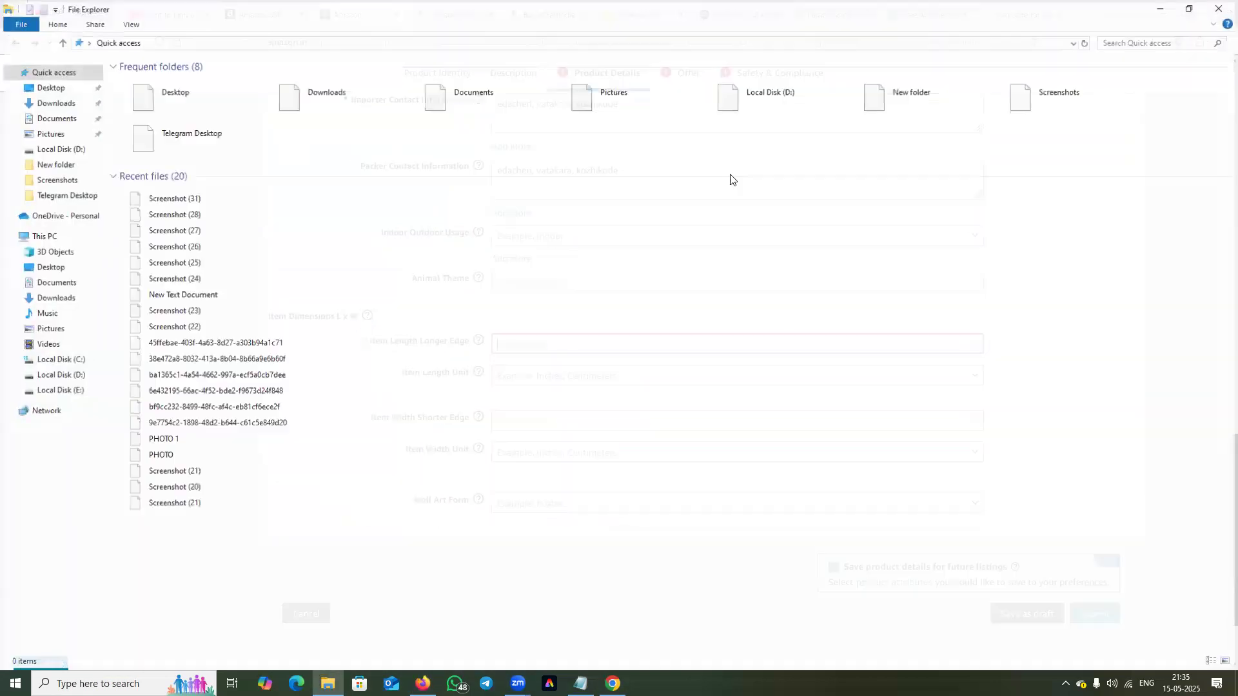
{"action": "double_click", "coordinate": [1044, 97]}
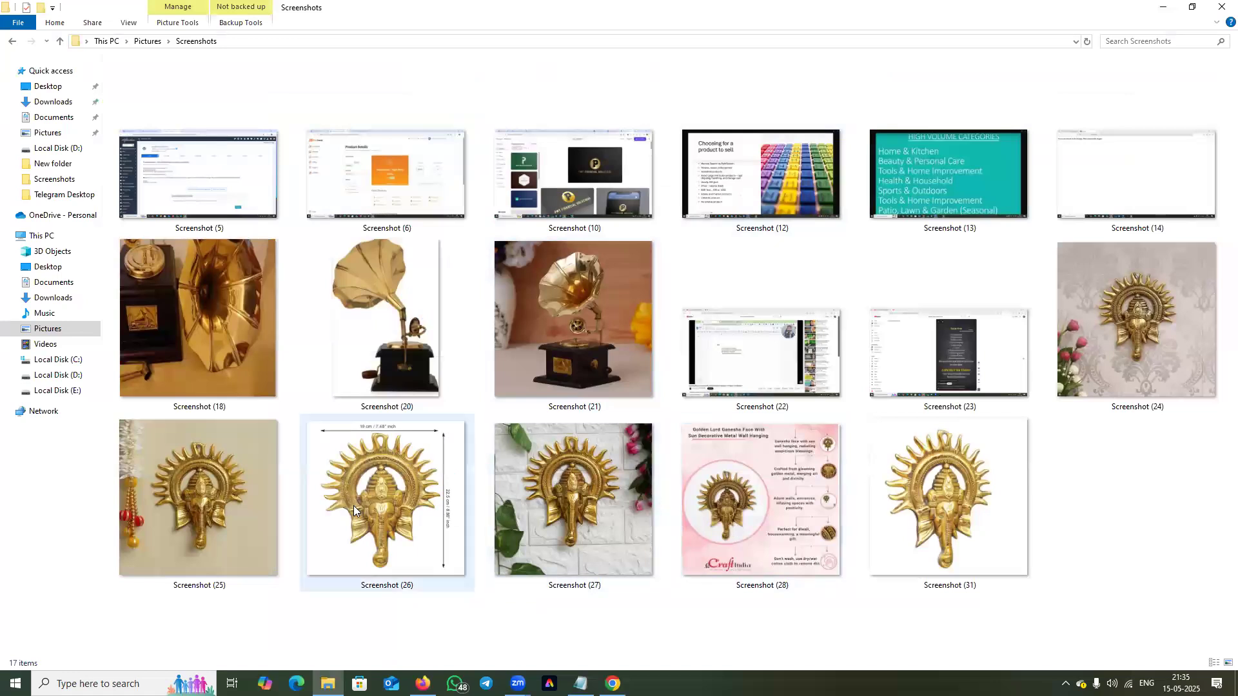
{"action": "left_click", "coordinate": [365, 499]}
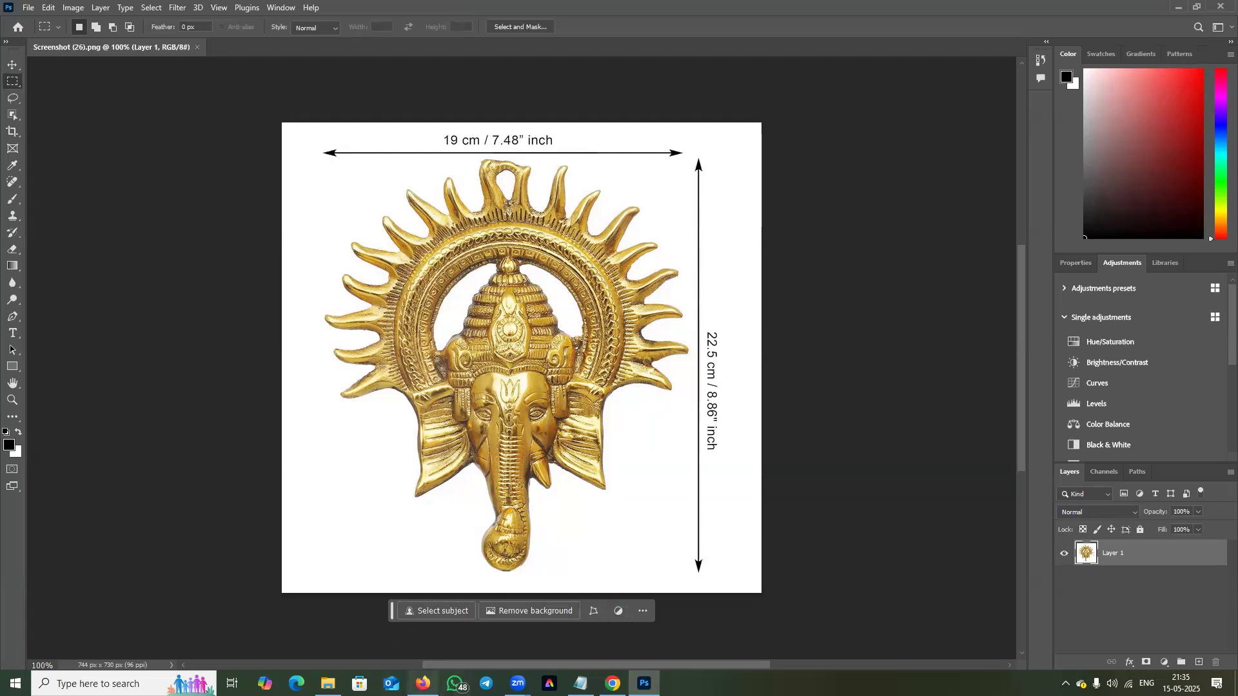
- Switch back to the Seller Central listing in Firefox and set the Item Length Longer Edge to 22.5
{"action": "left_click", "coordinate": [422, 683]}
{"action": "left_click", "coordinate": [526, 346]}
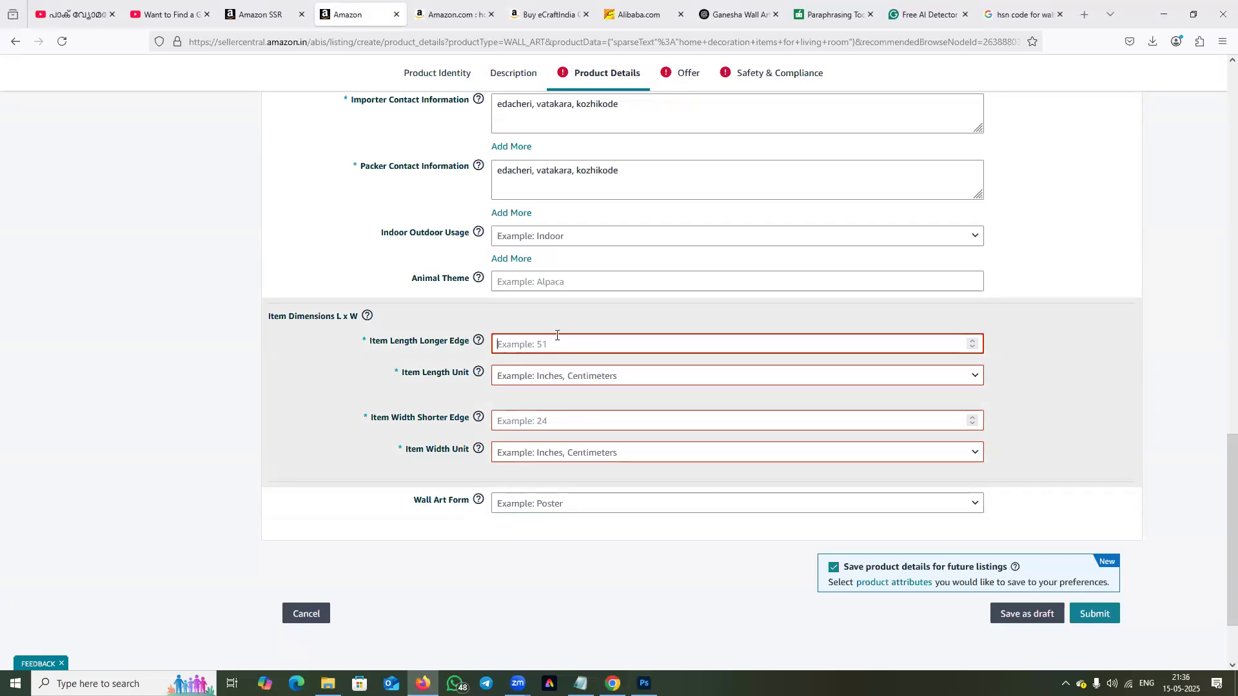
{"action": "type", "text": "22.5"}
{"action": "key", "text": "Tab"}
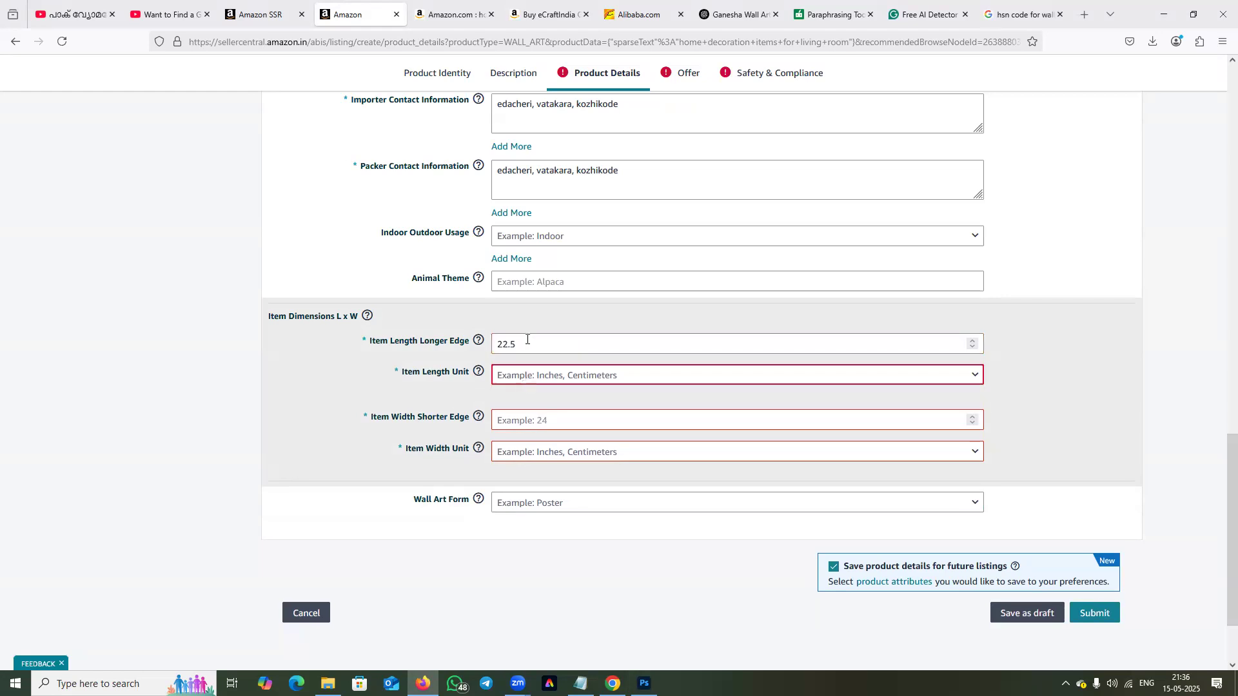
{"action": "left_click", "coordinate": [528, 346]}
{"action": "type", "text": "cm"}
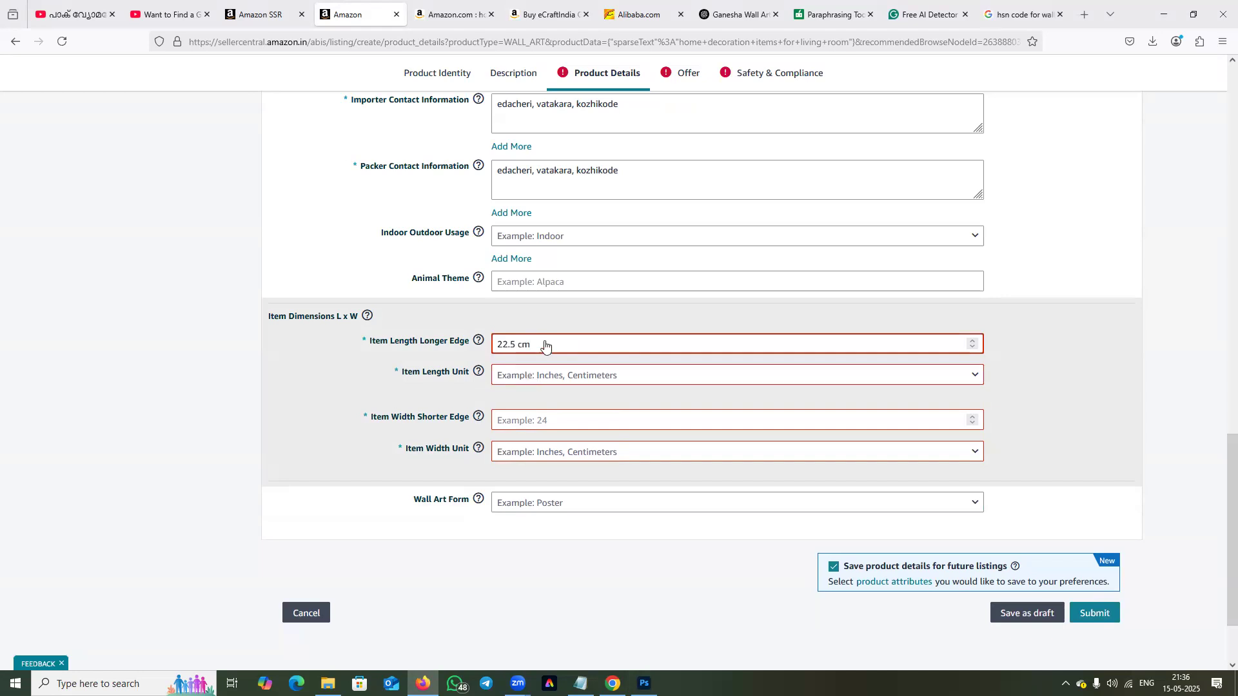
{"action": "key", "text": "ctrl+a"}
{"action": "key", "text": "BackSpace"}
{"action": "type", "text": "22.5"}
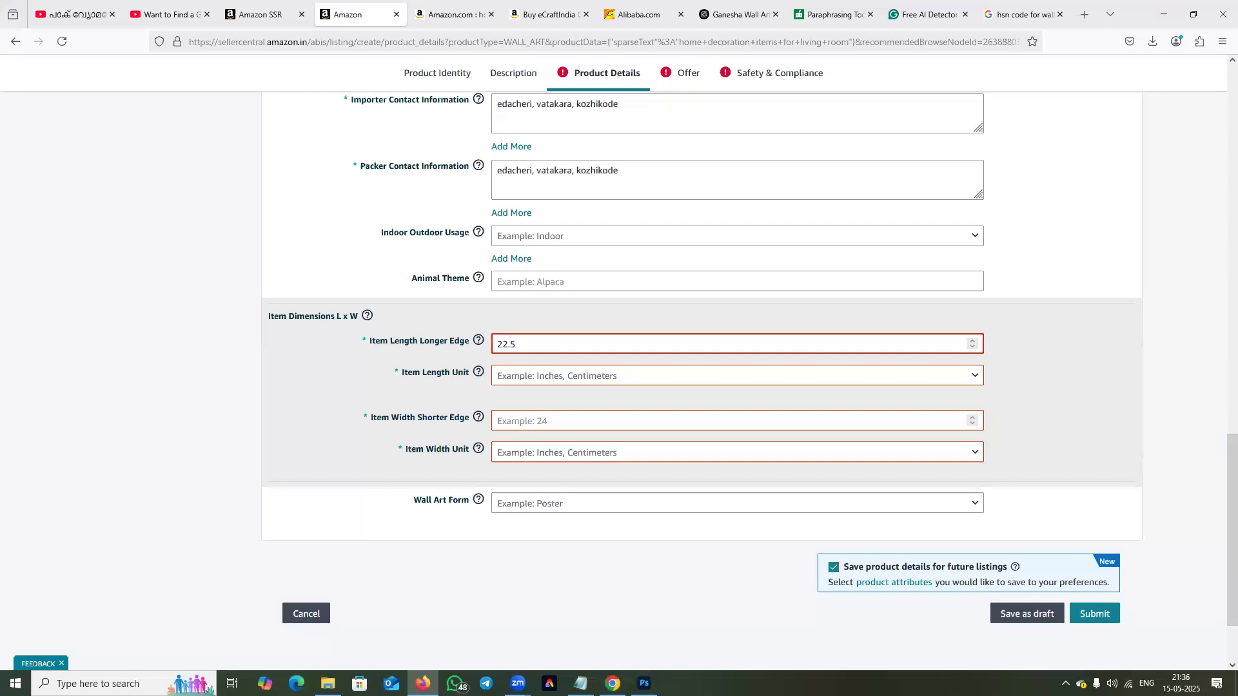
- Set the Item Length Unit to Centimeters and the Item Width Shorter Edge to 19 Centimeters
{"action": "left_click", "coordinate": [529, 378]}
{"action": "left_click", "coordinate": [529, 378]}
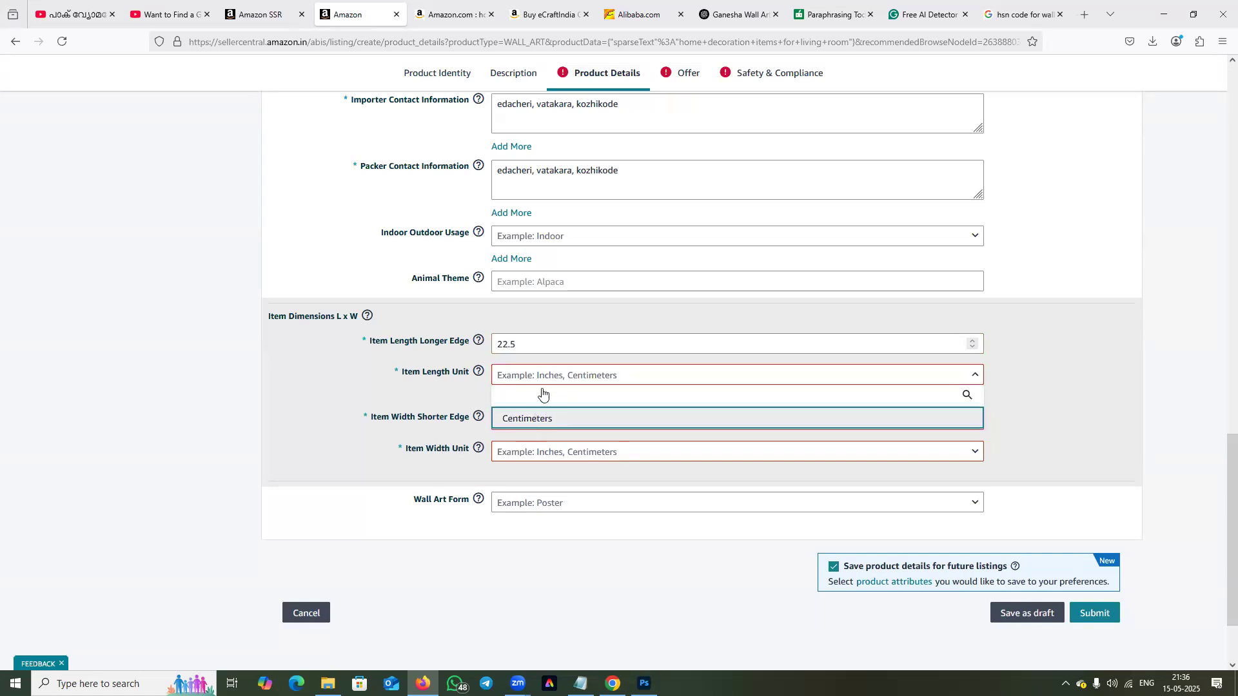
{"action": "key", "text": "Return"}
{"action": "left_click", "coordinate": [544, 418]}
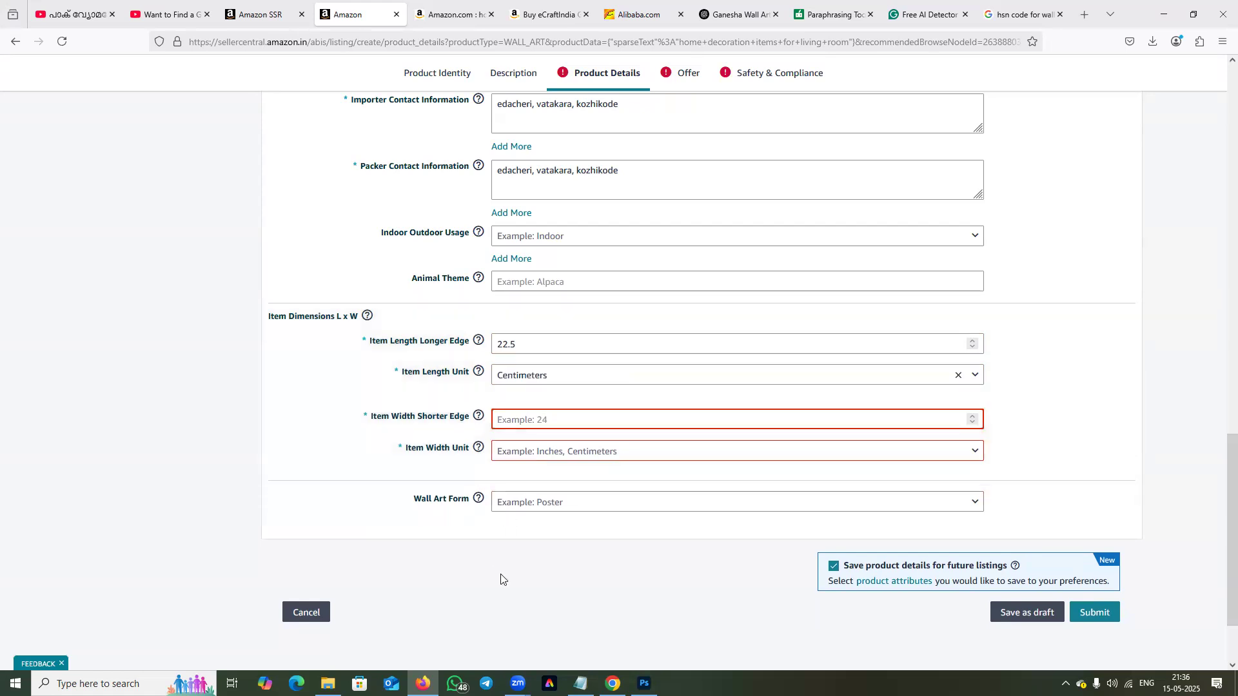
{"action": "type", "text": "19"}
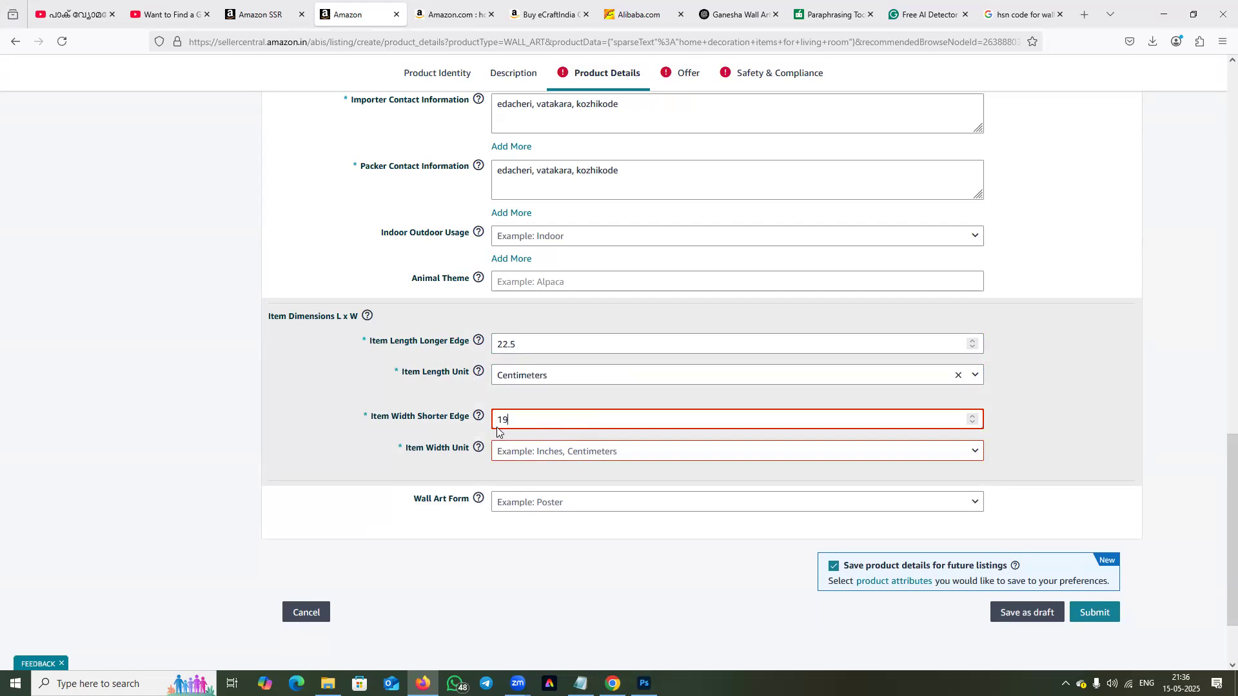
{"action": "left_click", "coordinate": [534, 452]}
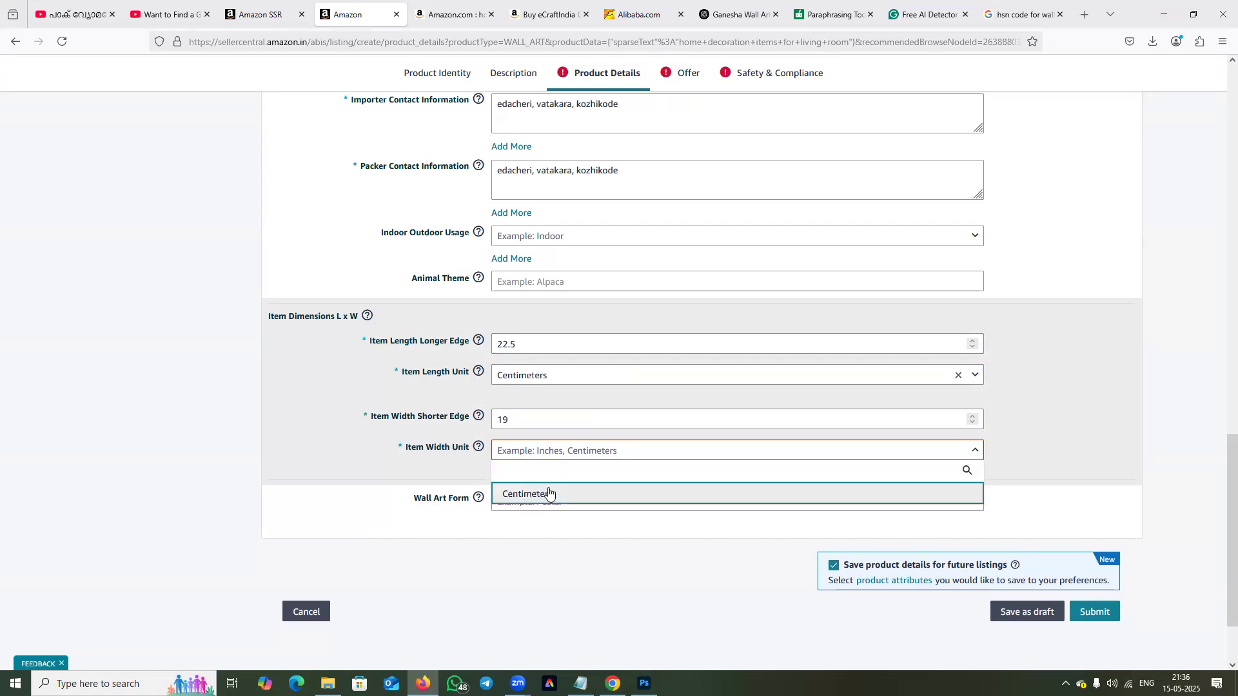
{"action": "left_click", "coordinate": [549, 493]}
- Paste the copied manufacturer's address into the Manufacturer field of the Product Details
{"action": "scroll", "coordinate": [574, 438], "scroll_direction": "up", "scroll_amount": 8}
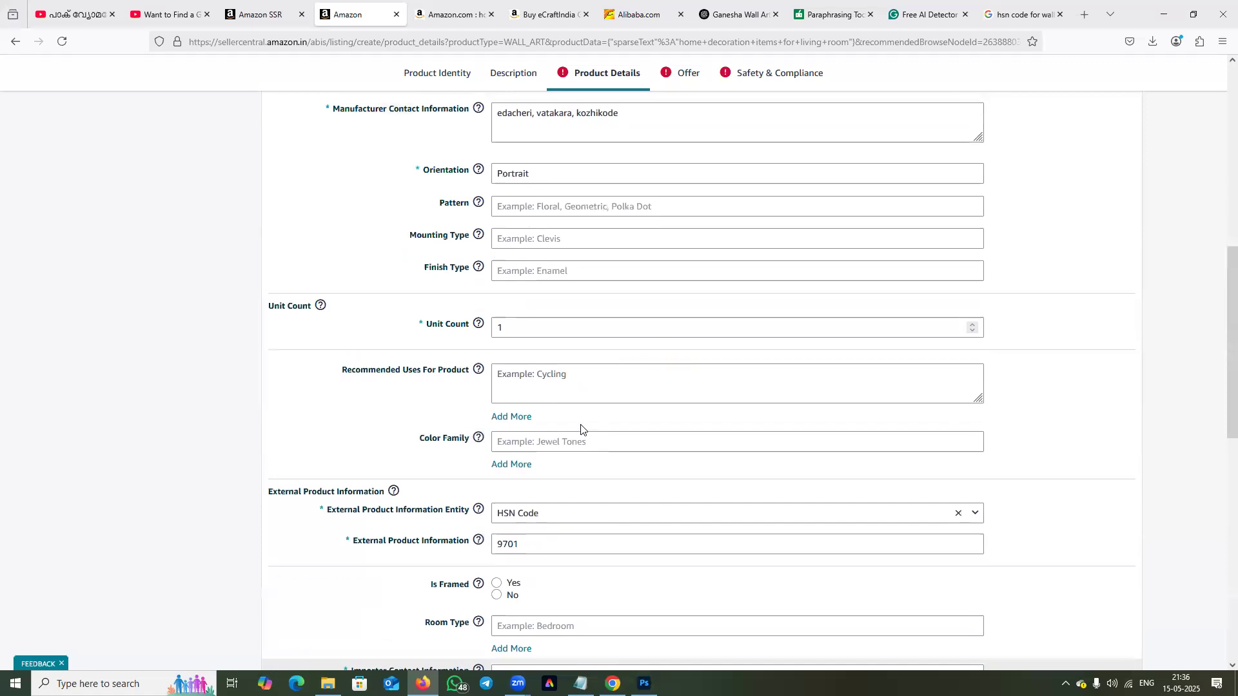
{"action": "scroll", "coordinate": [580, 429], "scroll_direction": "up", "scroll_amount": 10}
{"action": "left_click", "coordinate": [529, 181]}
{"action": "left_click", "coordinate": [555, 179]}
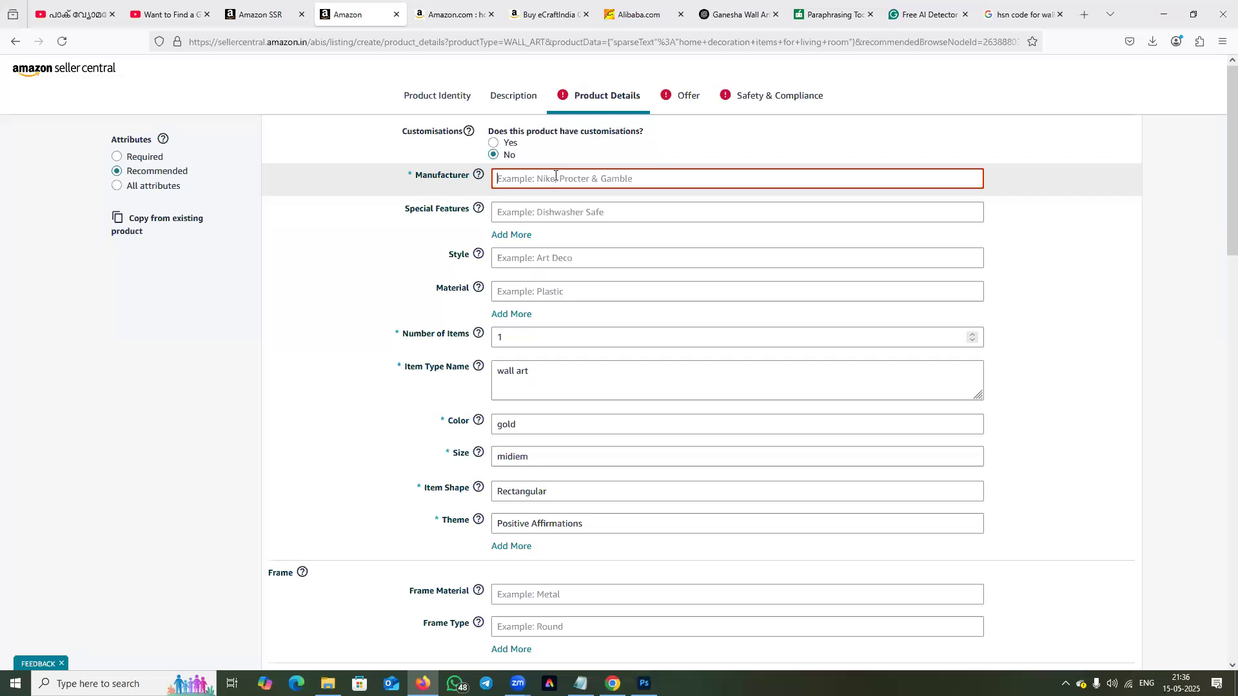
{"action": "right_click", "coordinate": [555, 178]}
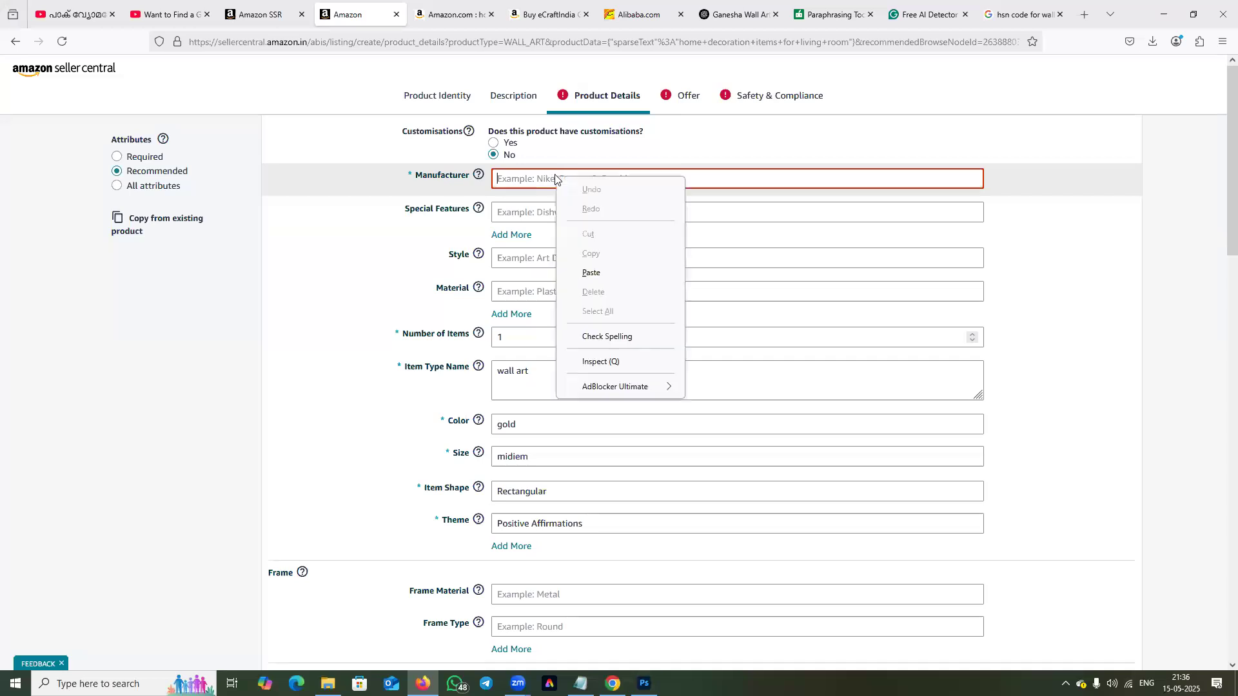
{"action": "left_click", "coordinate": [603, 272]}
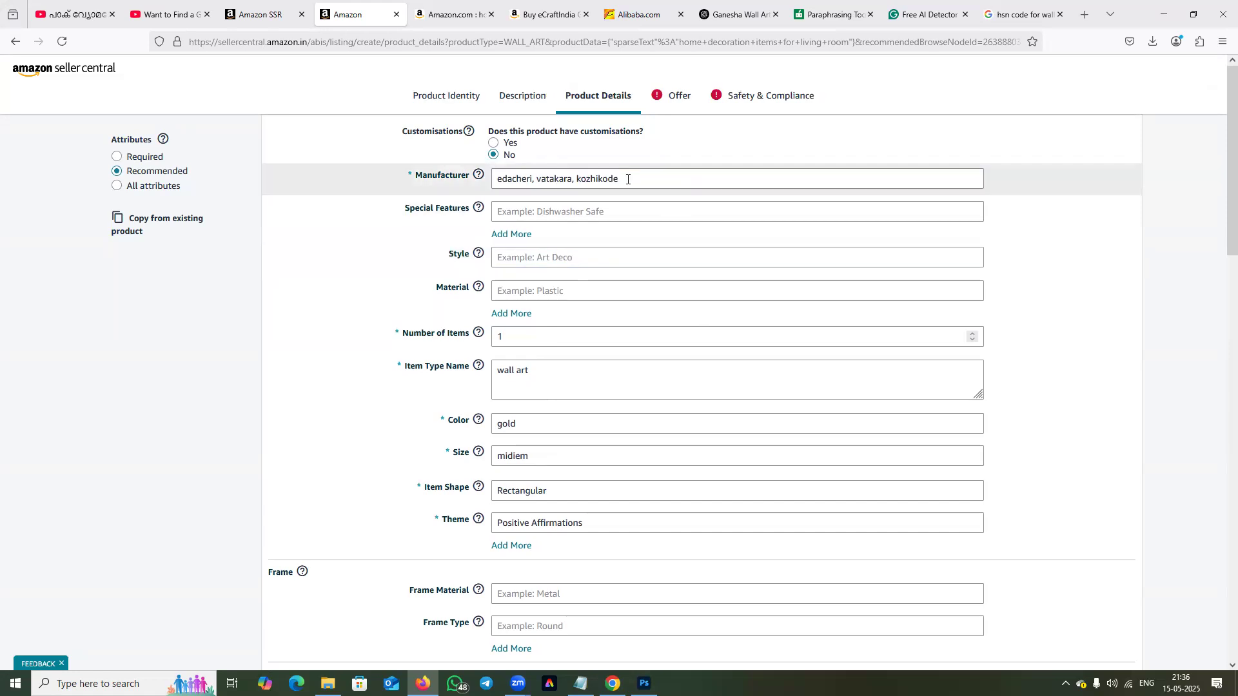
- Go to the Offer section of the listing and set the Quantity to 1
{"action": "left_click", "coordinate": [676, 100]}
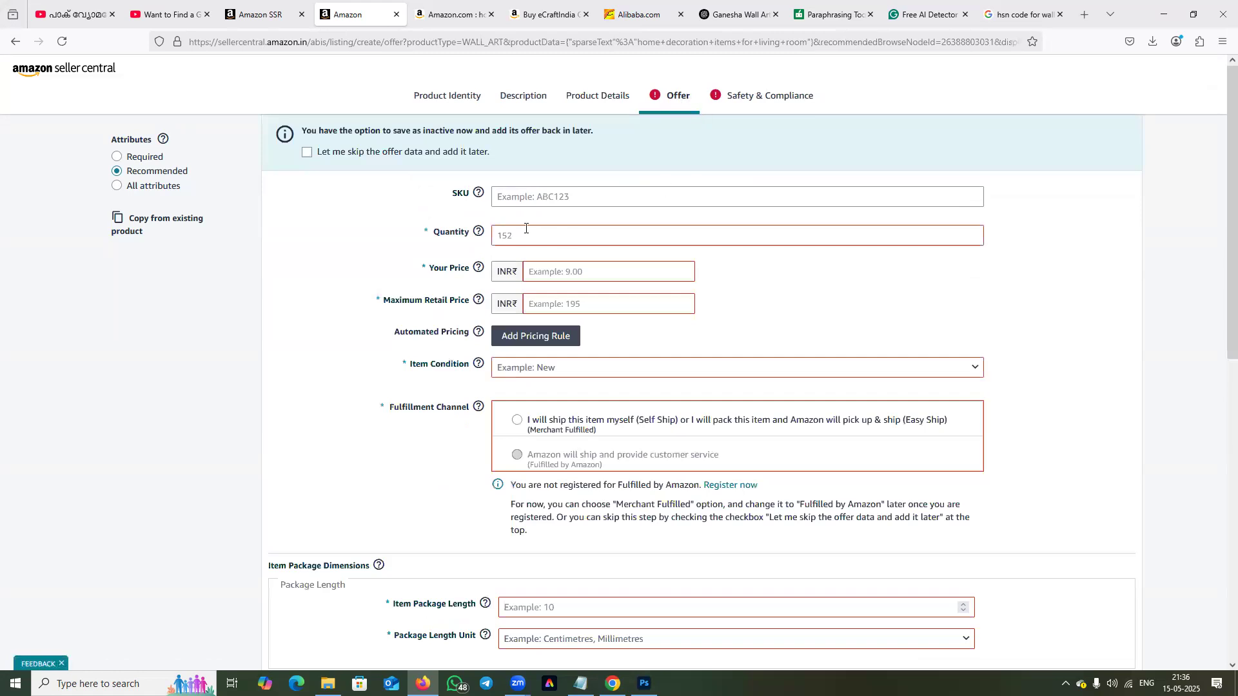
{"action": "left_click", "coordinate": [522, 195]}
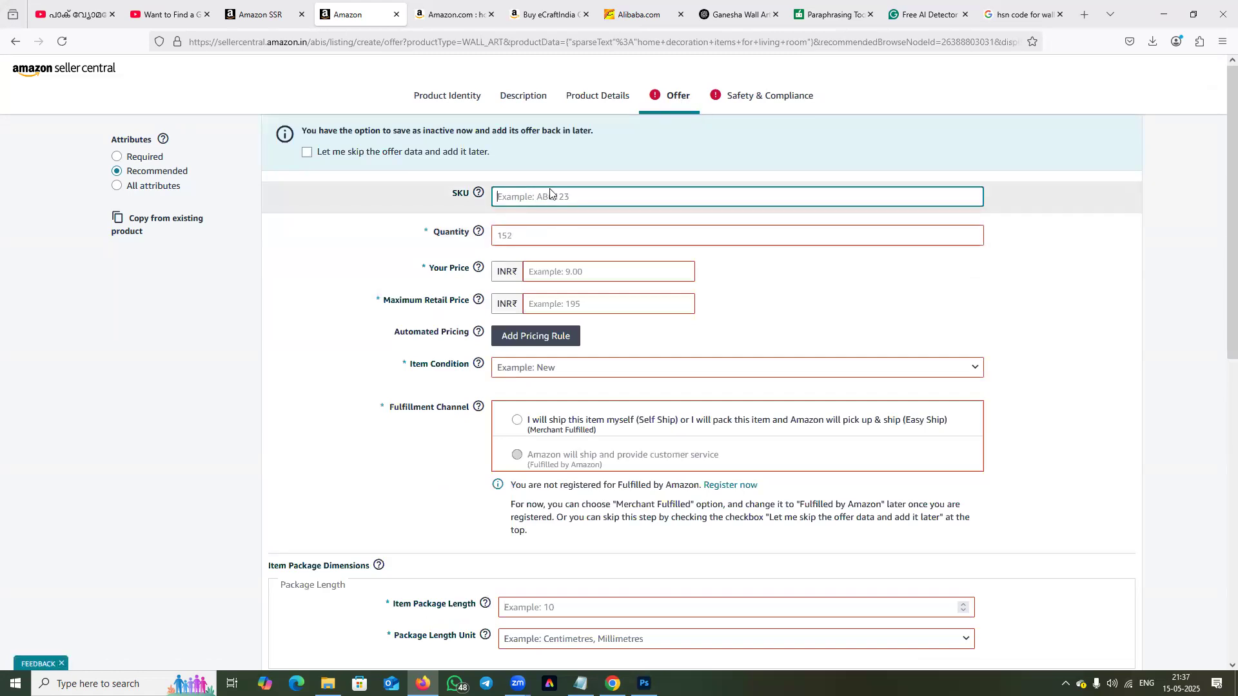
{"action": "left_click", "coordinate": [557, 233]}
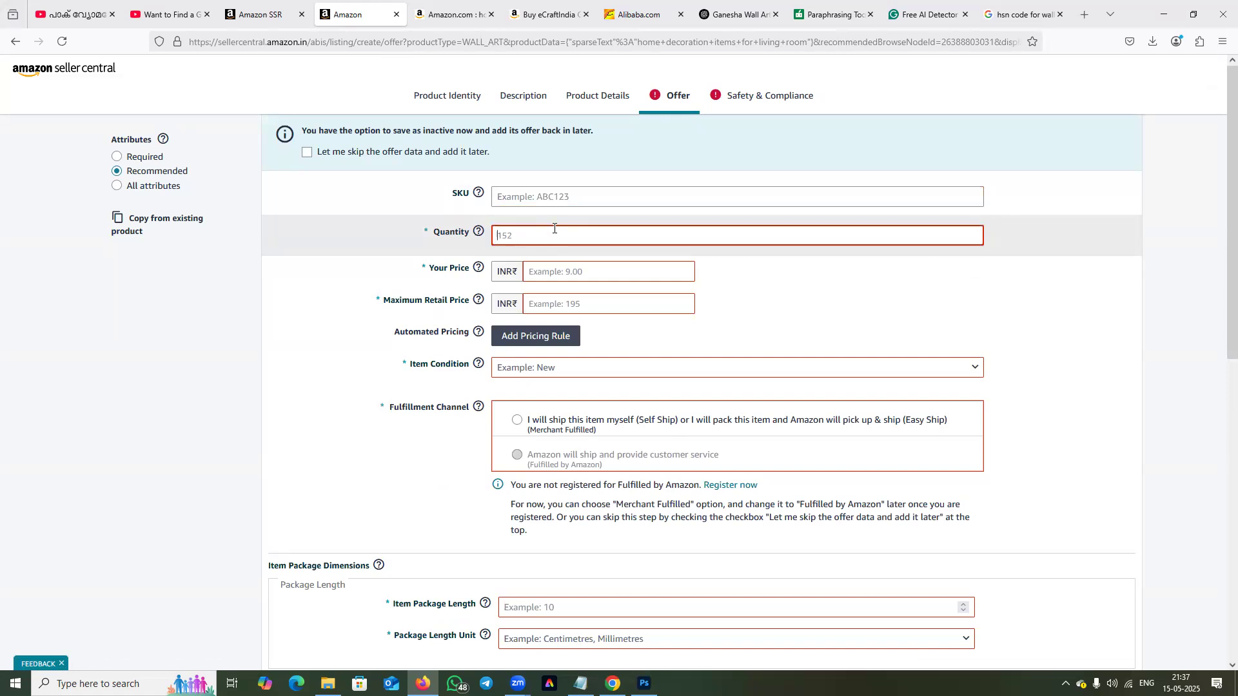
{"action": "left_click", "coordinate": [558, 232]}
{"action": "type", "text": "1"}
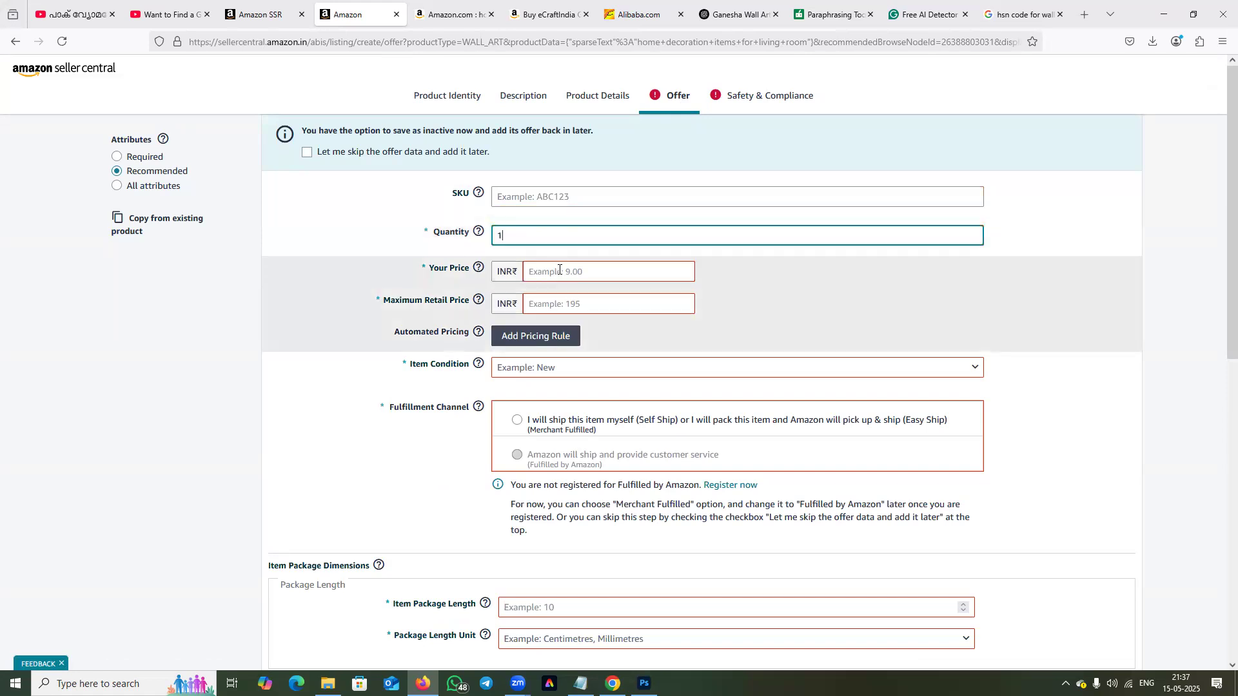
- Check the price of the comparable eCraftIndia Ganesha wall hanging, and set Your Price to 340 and Maximum Retail Price to 349 INR
{"action": "left_click", "coordinate": [559, 269]}
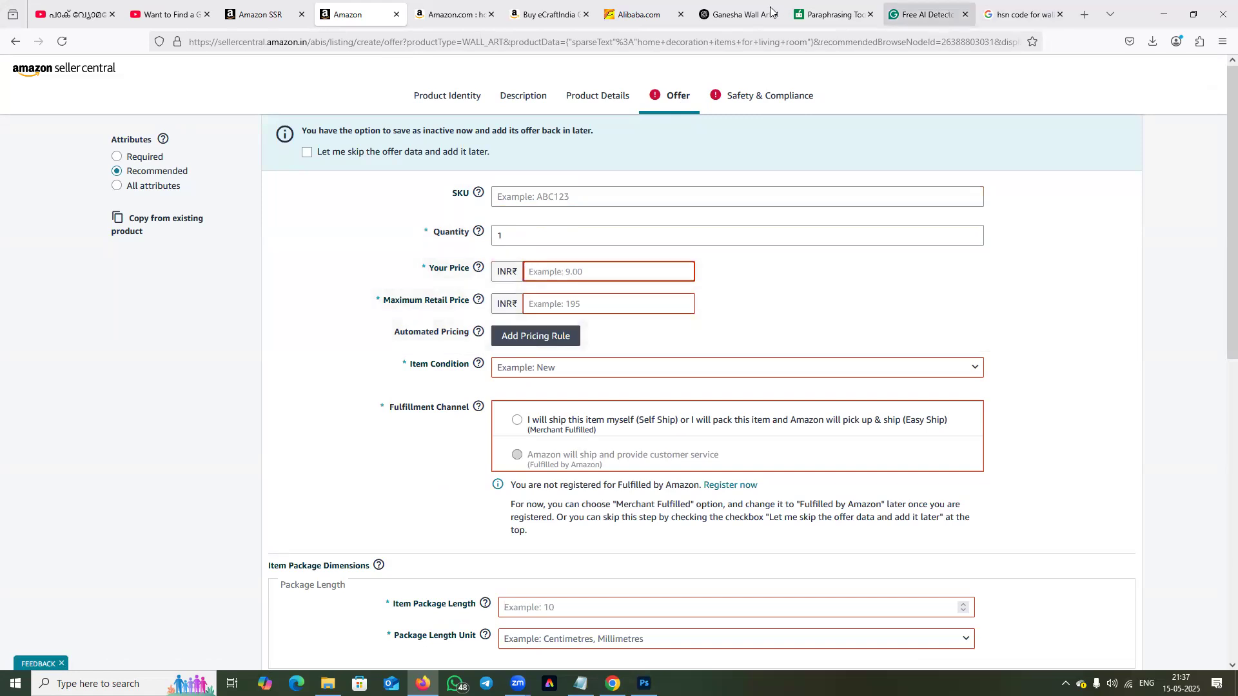
{"action": "left_click", "coordinate": [555, 17]}
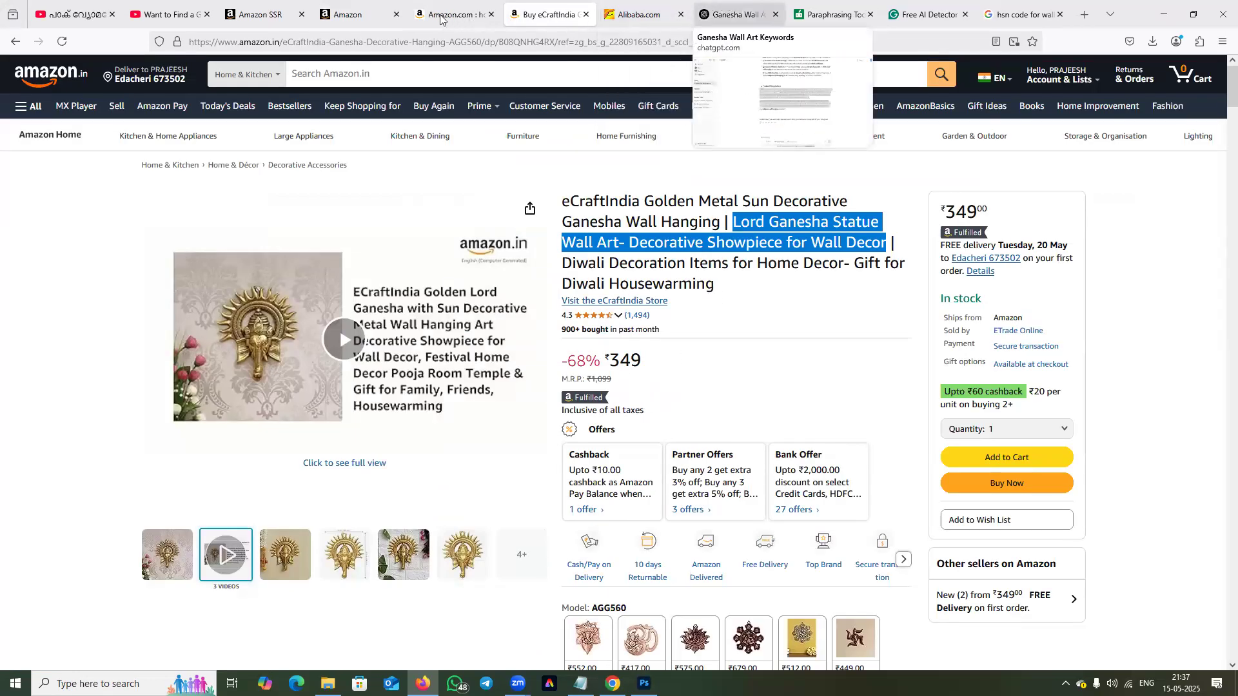
{"action": "left_click", "coordinate": [351, 14]}
{"action": "left_click", "coordinate": [566, 269]}
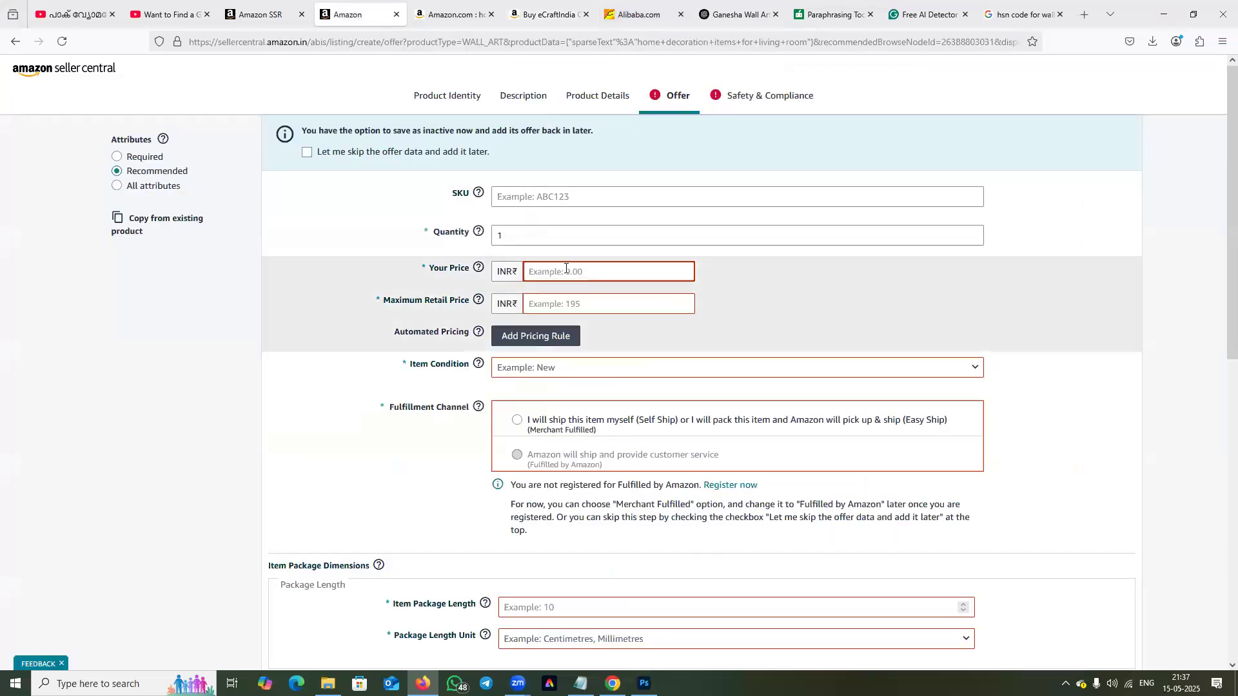
{"action": "type", "text": "340"}
{"action": "left_click", "coordinate": [560, 304]}
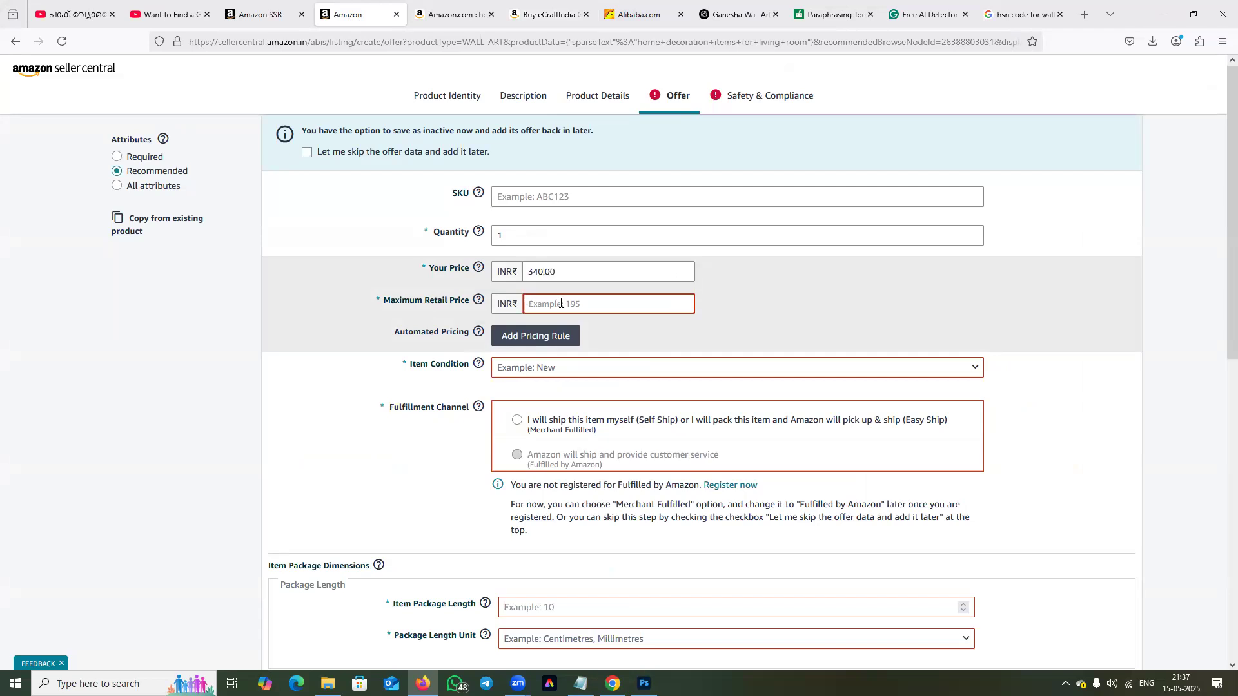
{"action": "type", "text": "349"}
{"action": "left_click", "coordinate": [621, 332]}
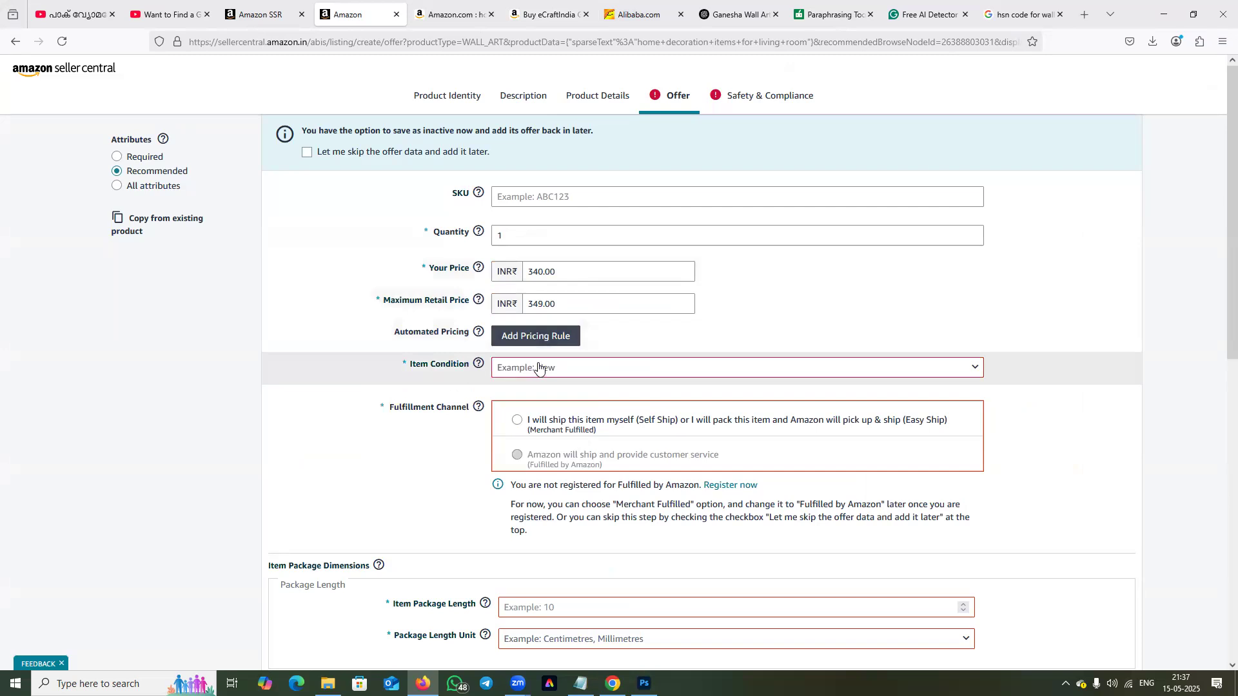
- Set the Item Condition to New and choose the Merchant Fulfilled (Self Ship or Easy Ship) fulfillment channel
{"action": "left_click", "coordinate": [538, 367]}
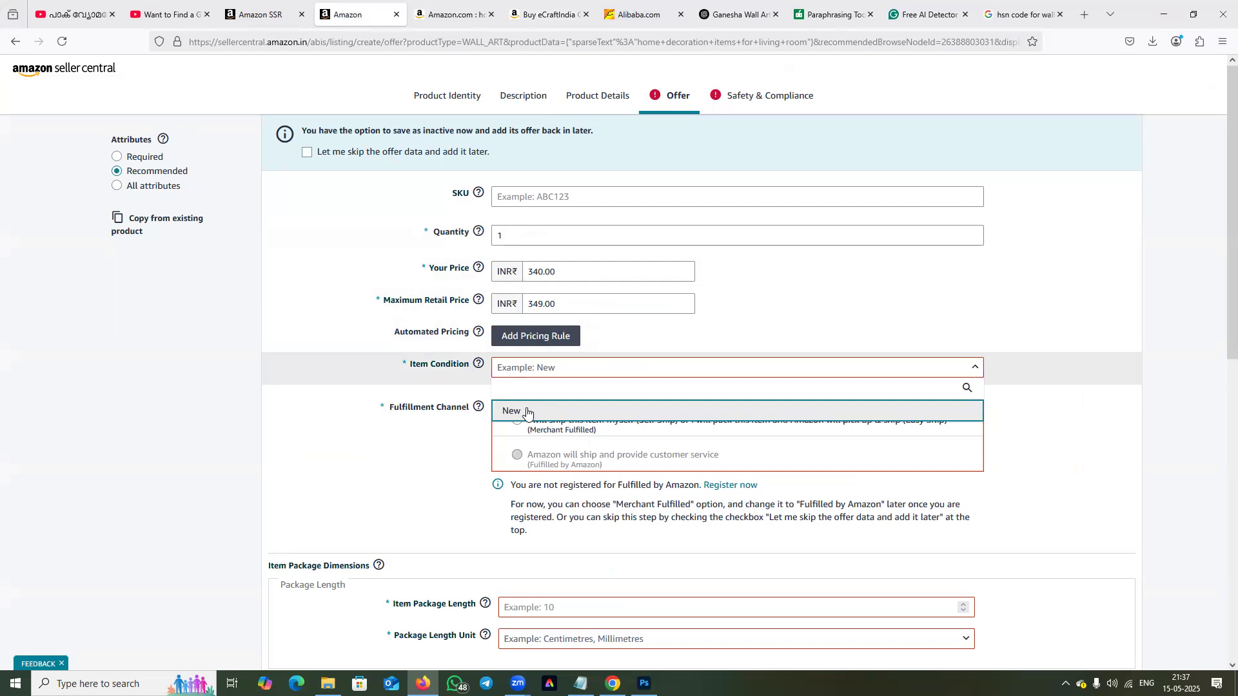
{"action": "left_click", "coordinate": [553, 407]}
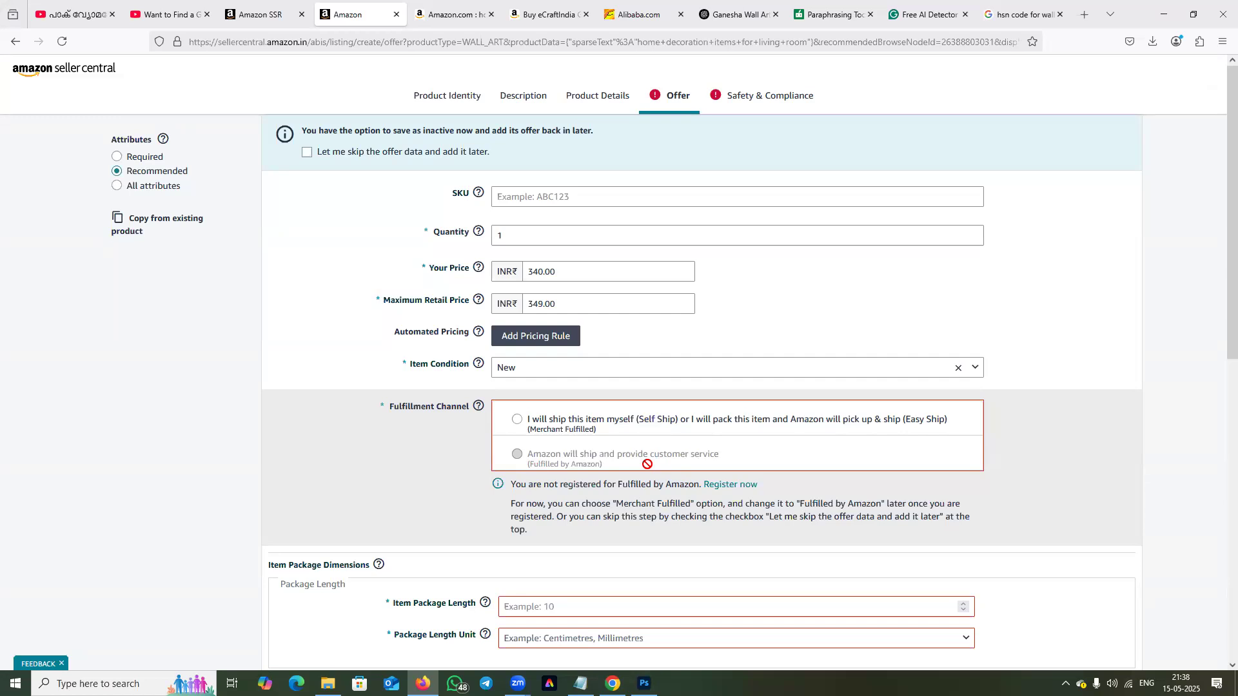
{"action": "left_click", "coordinate": [518, 425]}
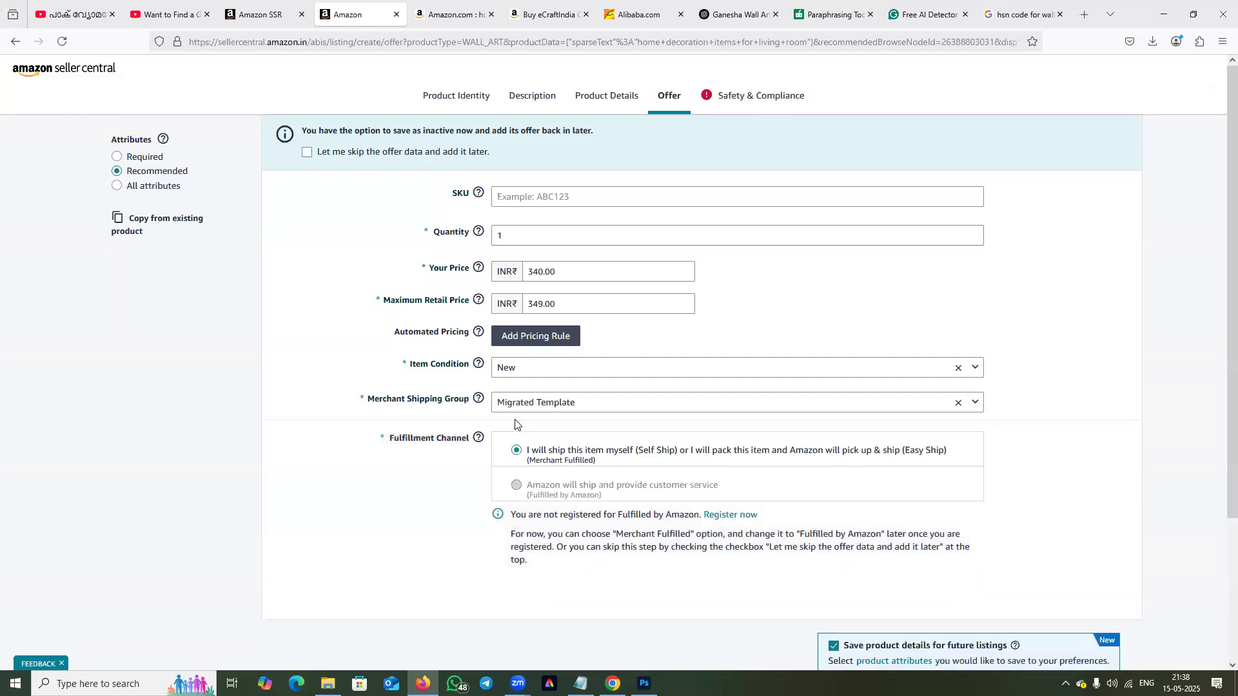
- Try to submit the listing and go to the first item that requires attention
{"action": "scroll", "coordinate": [703, 453], "scroll_direction": "down", "scroll_amount": 2}
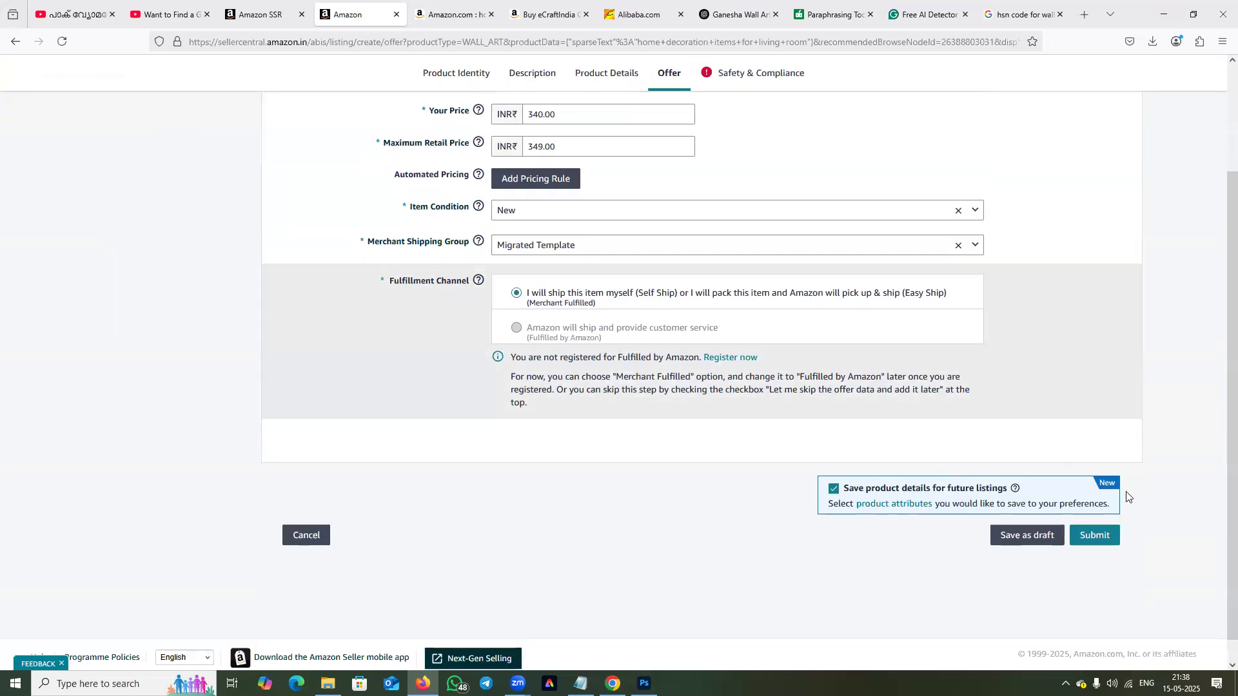
{"action": "left_click", "coordinate": [1099, 539]}
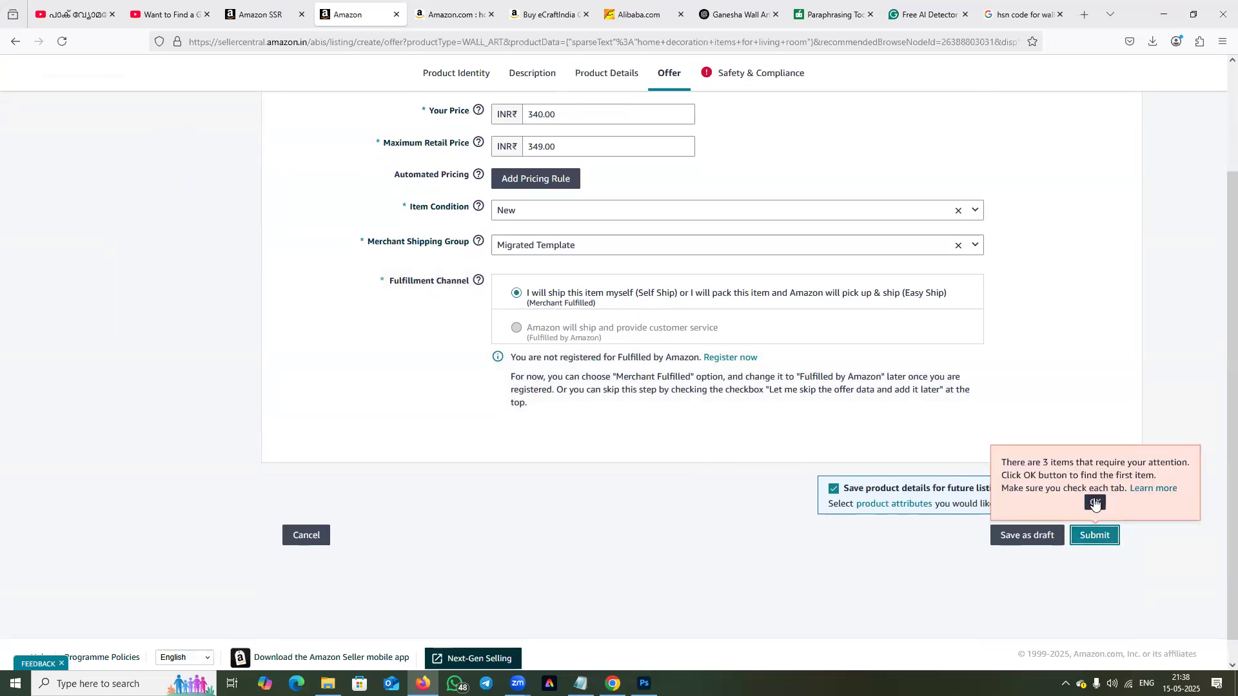
{"action": "left_click", "coordinate": [1095, 503]}
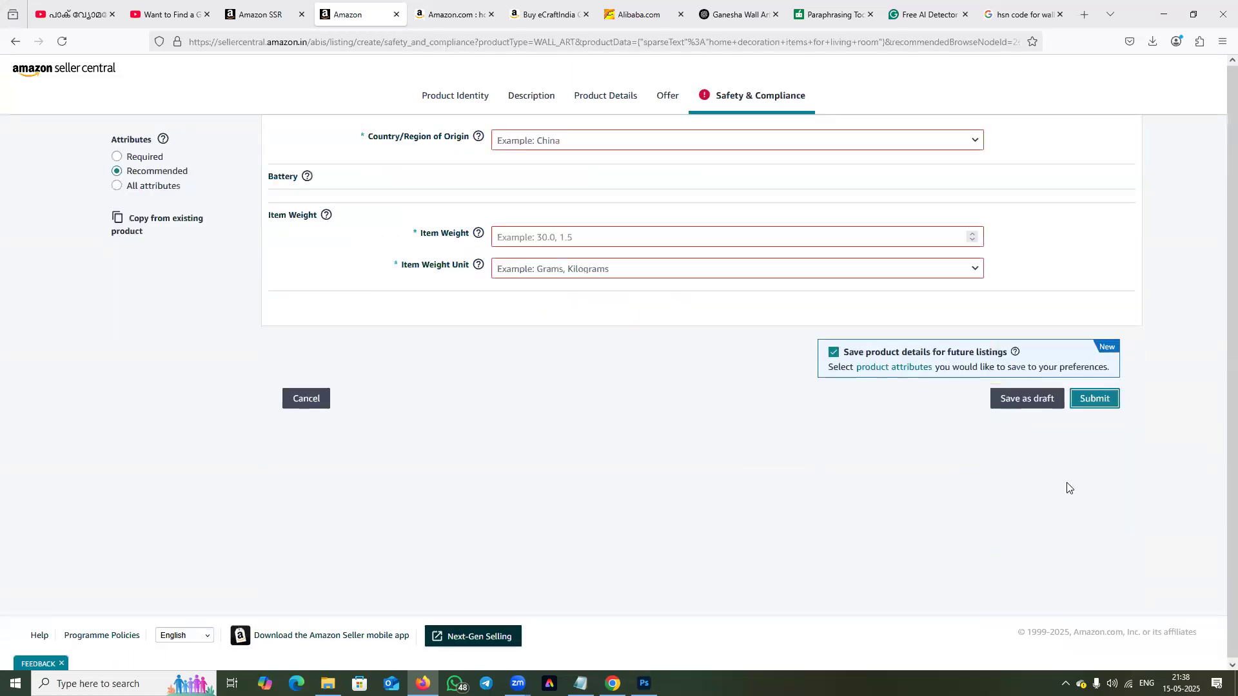
- Set the Country/Region of Origin to India in the Safety & Compliance section
{"action": "left_click", "coordinate": [778, 99]}
{"action": "left_click", "coordinate": [636, 143]}
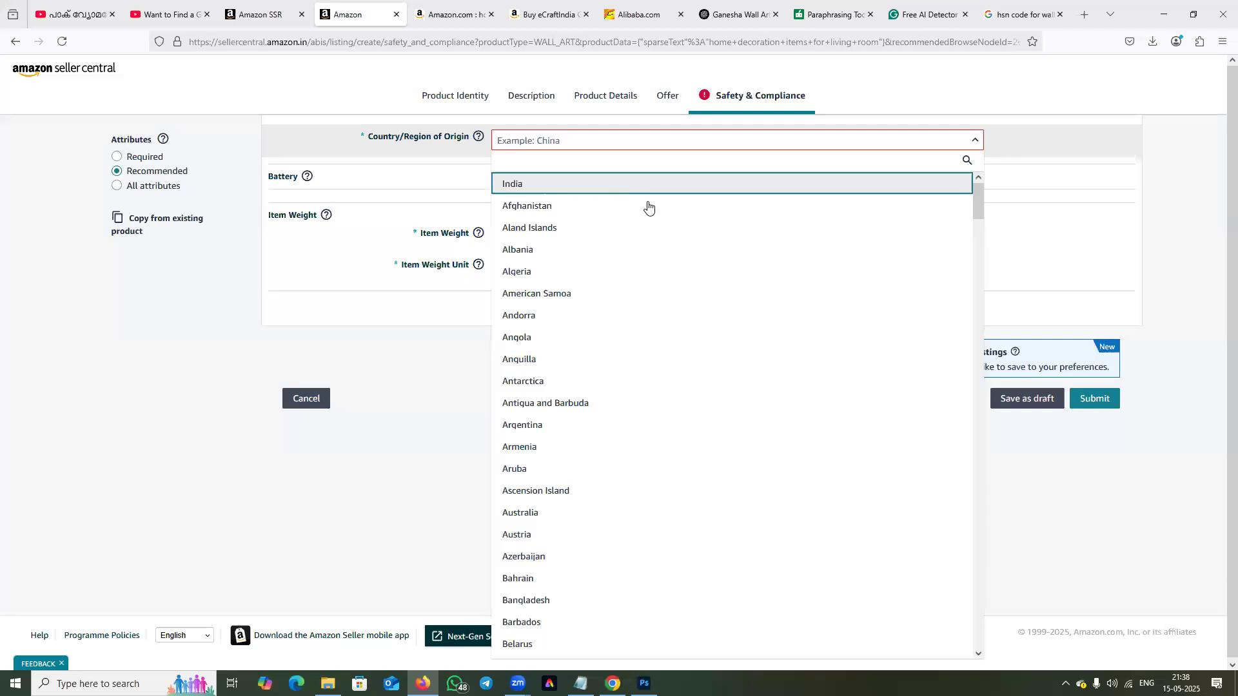
{"action": "left_click", "coordinate": [527, 186]}
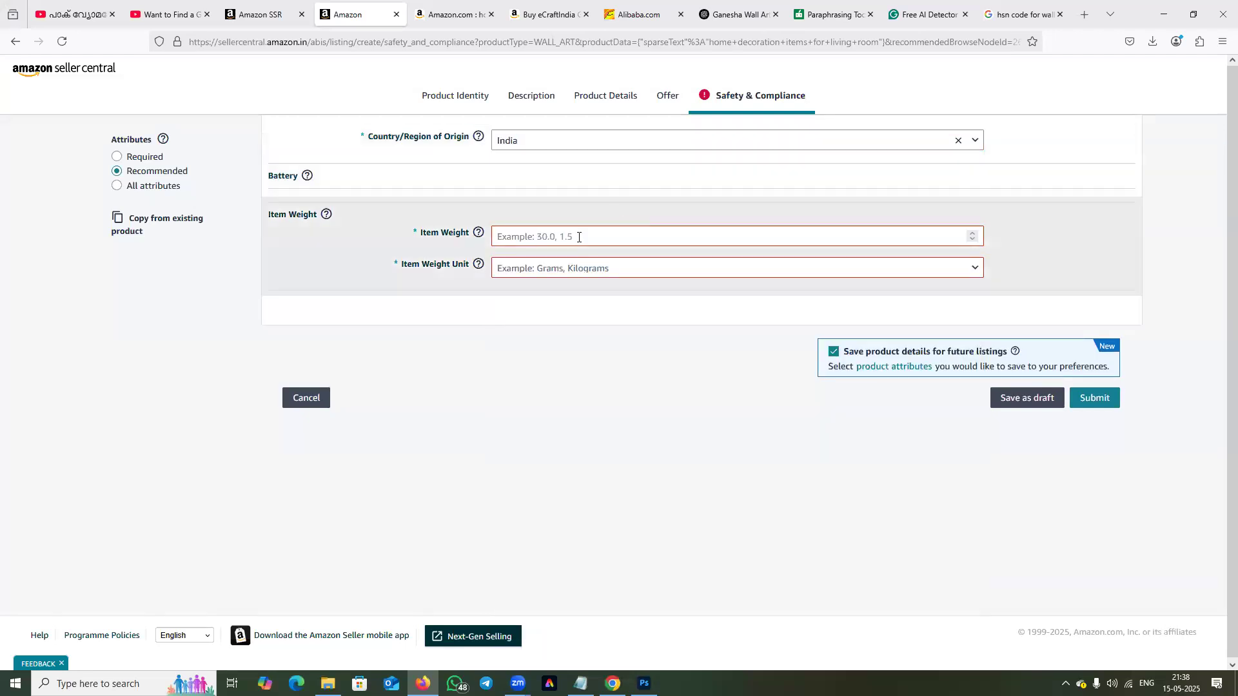
- Look for the item weight in the specifications and product information of the comparable eCraftIndia Ganesha wall hanging
{"action": "left_click", "coordinate": [577, 236]}
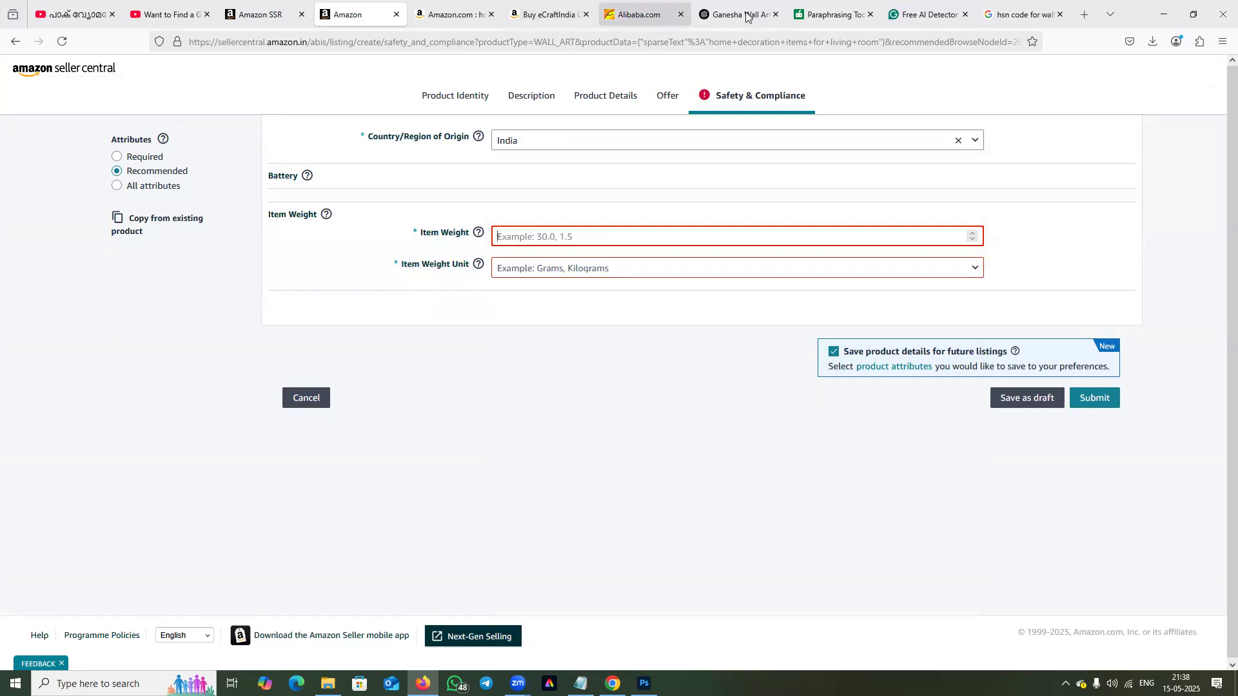
{"action": "left_click", "coordinate": [546, 15]}
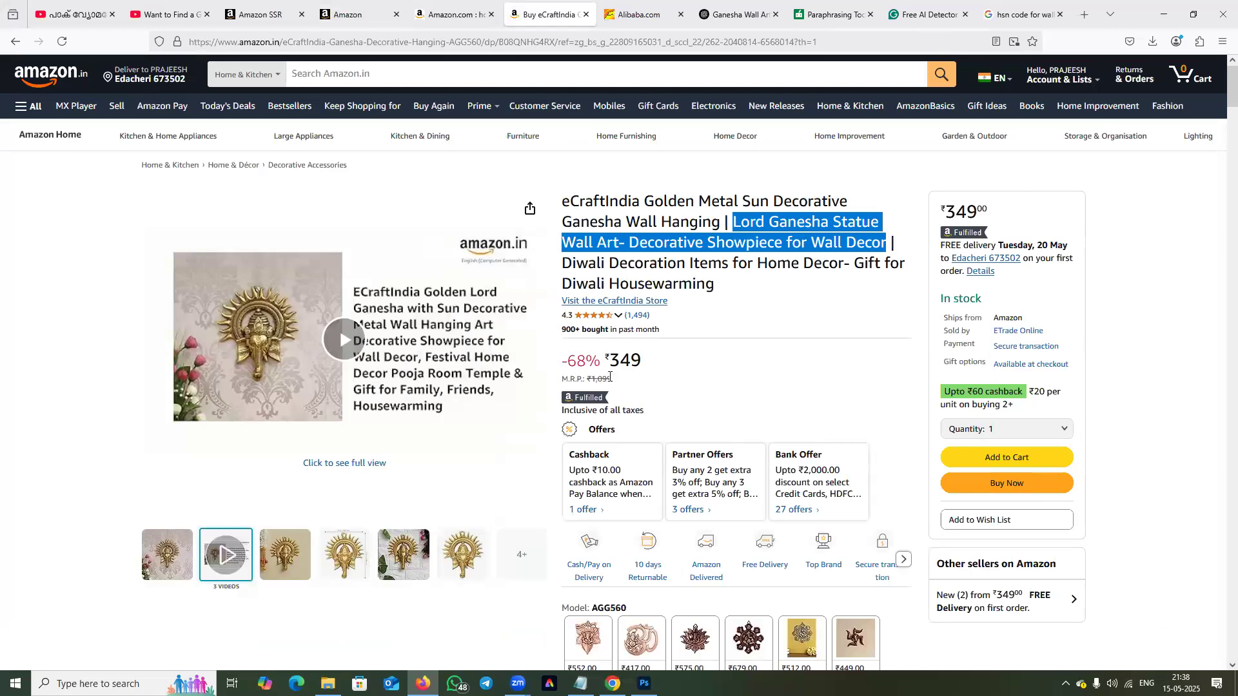
{"action": "scroll", "coordinate": [740, 397], "scroll_direction": "down", "scroll_amount": 7}
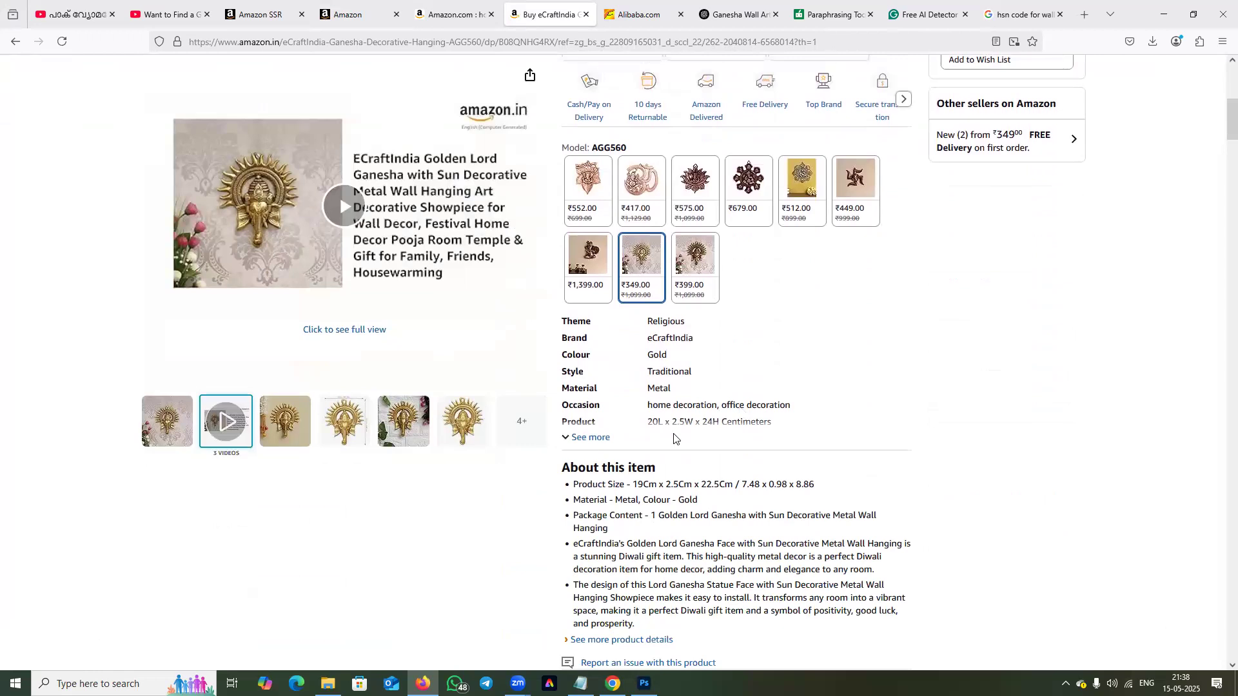
{"action": "left_click", "coordinate": [581, 437]}
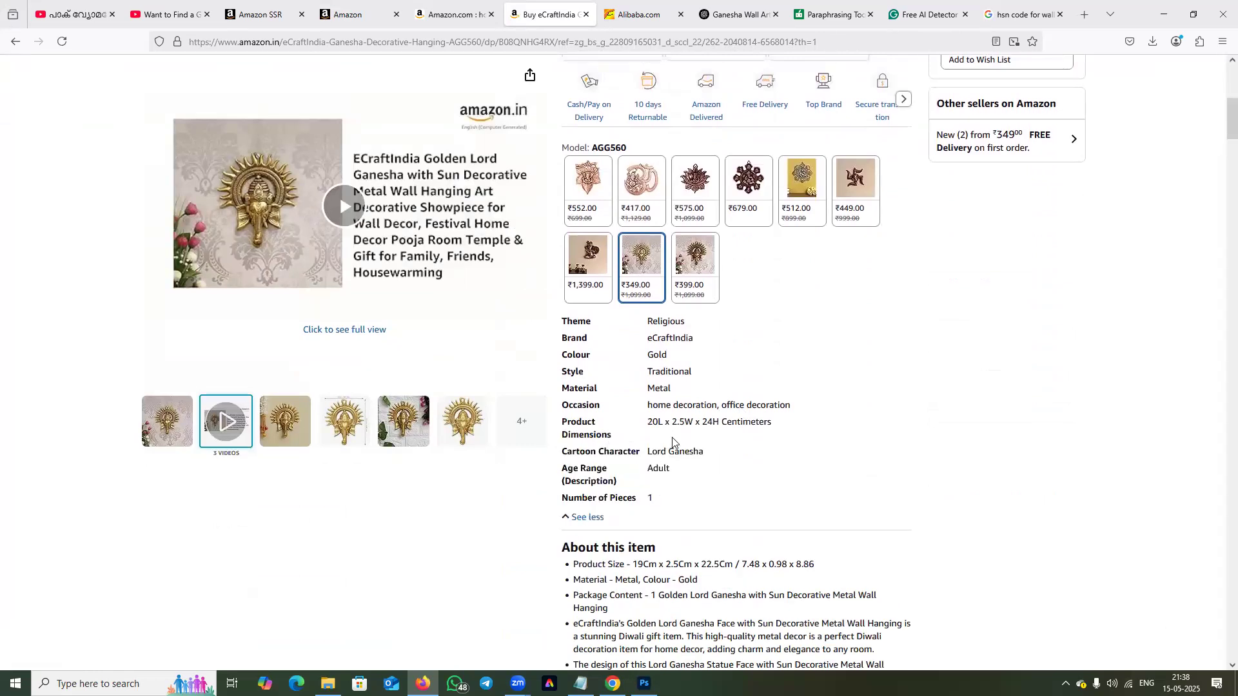
{"action": "scroll", "coordinate": [695, 420], "scroll_direction": "down", "scroll_amount": 2}
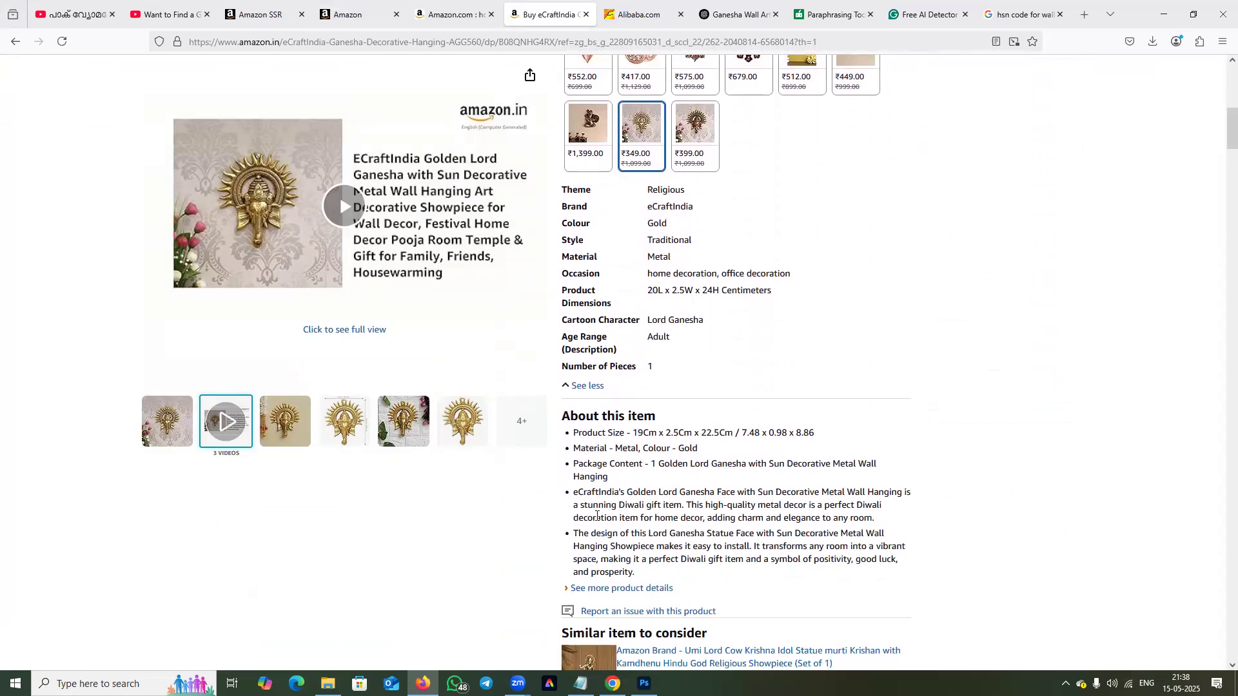
{"action": "scroll", "coordinate": [596, 516], "scroll_direction": "down", "scroll_amount": 2}
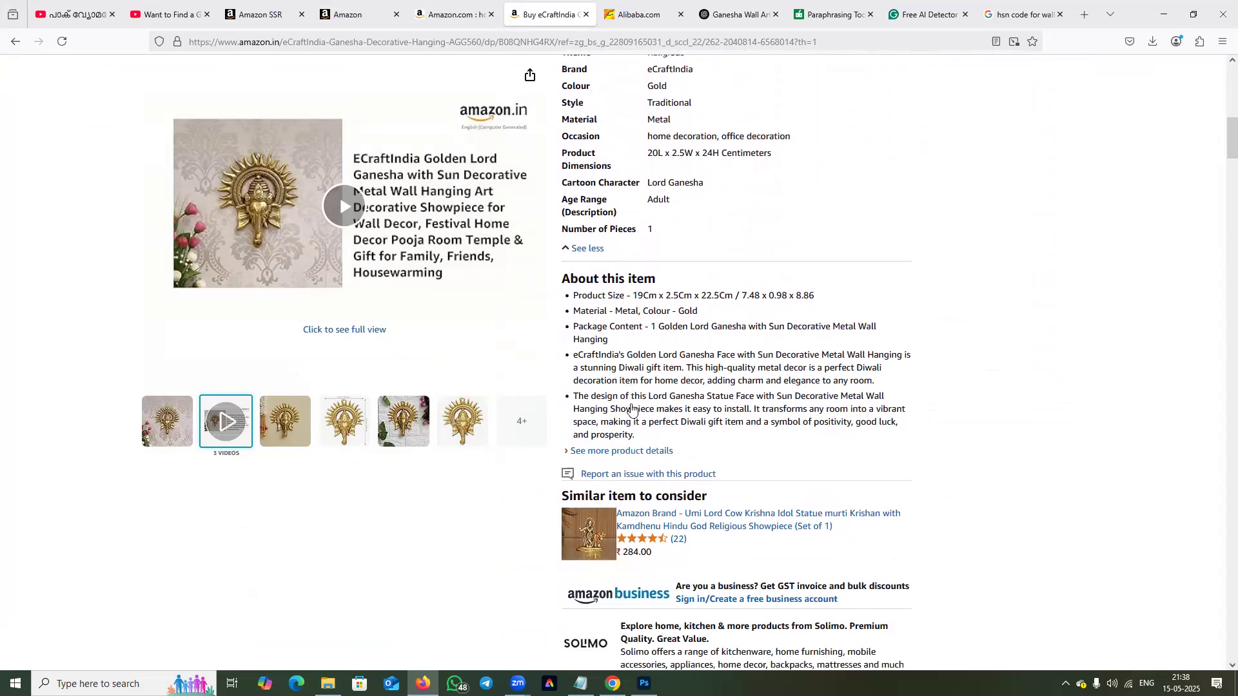
{"action": "scroll", "coordinate": [632, 399], "scroll_direction": "down", "scroll_amount": 5}
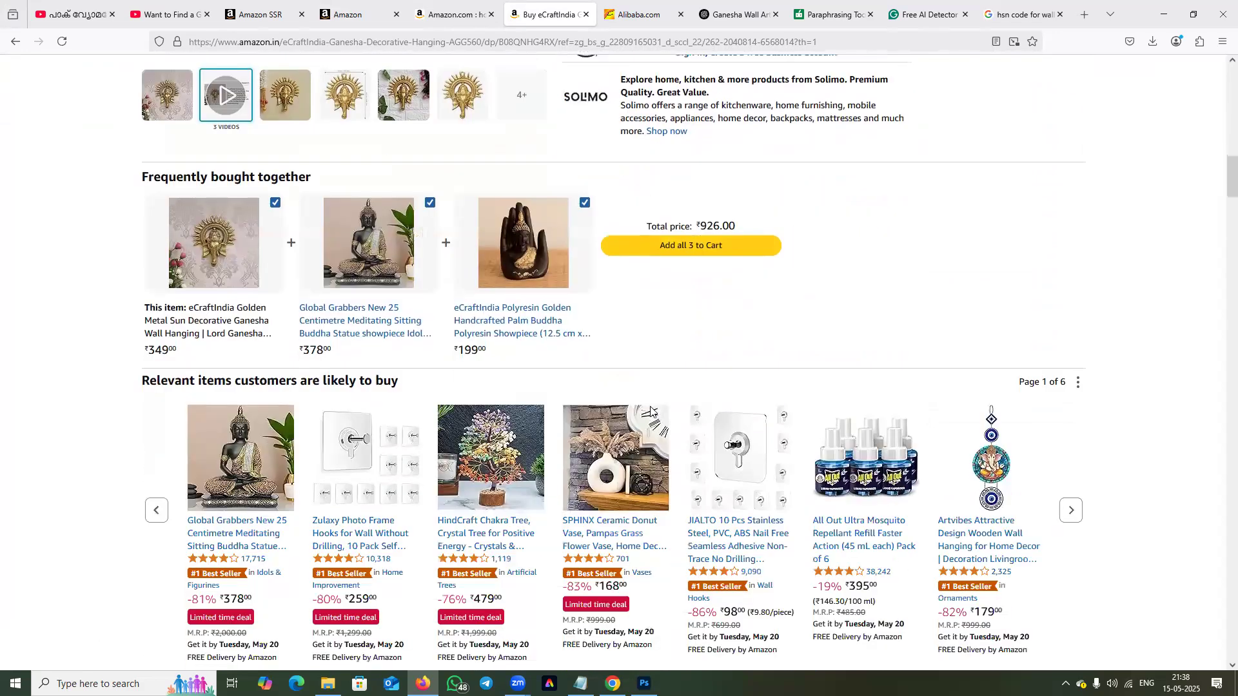
{"action": "scroll", "coordinate": [650, 411], "scroll_direction": "down", "scroll_amount": 10}
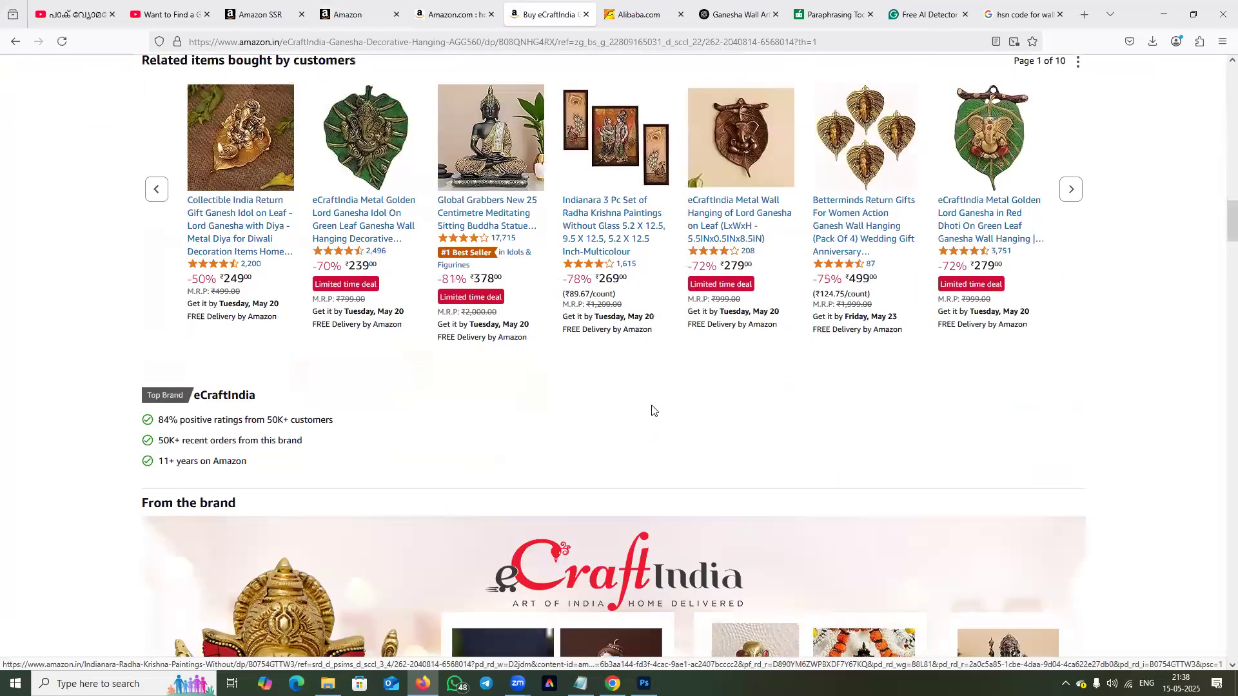
{"action": "scroll", "coordinate": [651, 409], "scroll_direction": "down", "scroll_amount": 10}
{"action": "scroll", "coordinate": [653, 408], "scroll_direction": "down", "scroll_amount": 9}
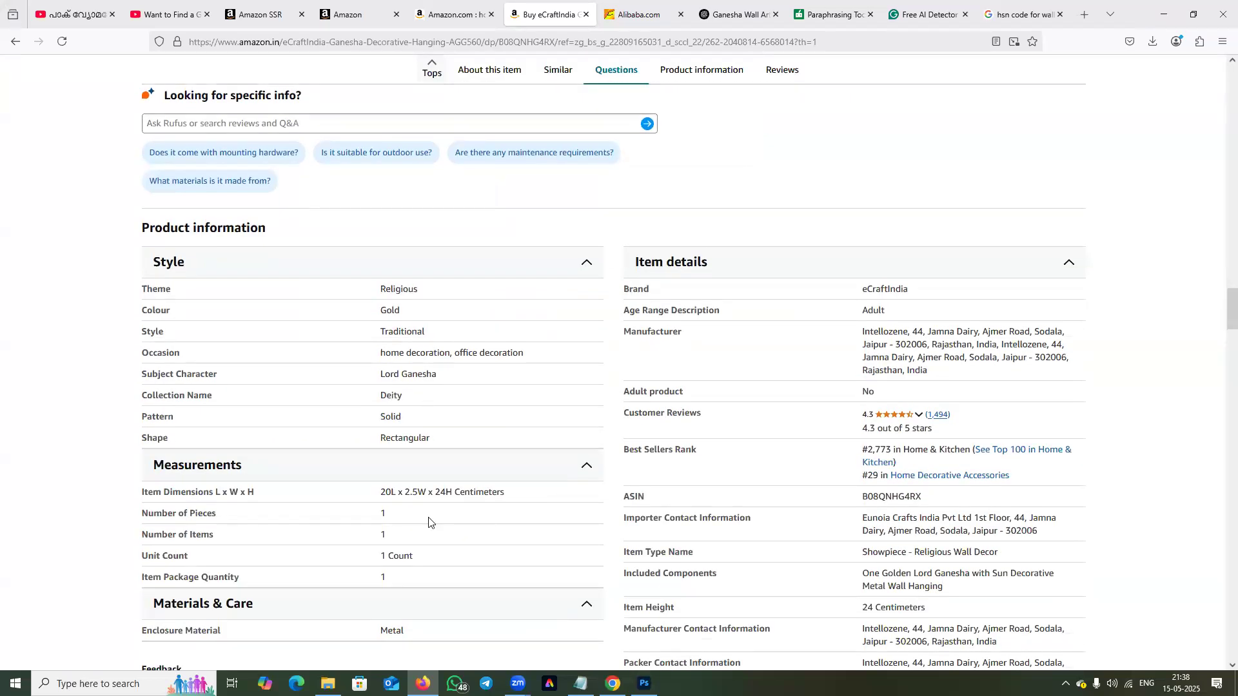
{"action": "scroll", "coordinate": [731, 609], "scroll_direction": "down", "scroll_amount": 1}
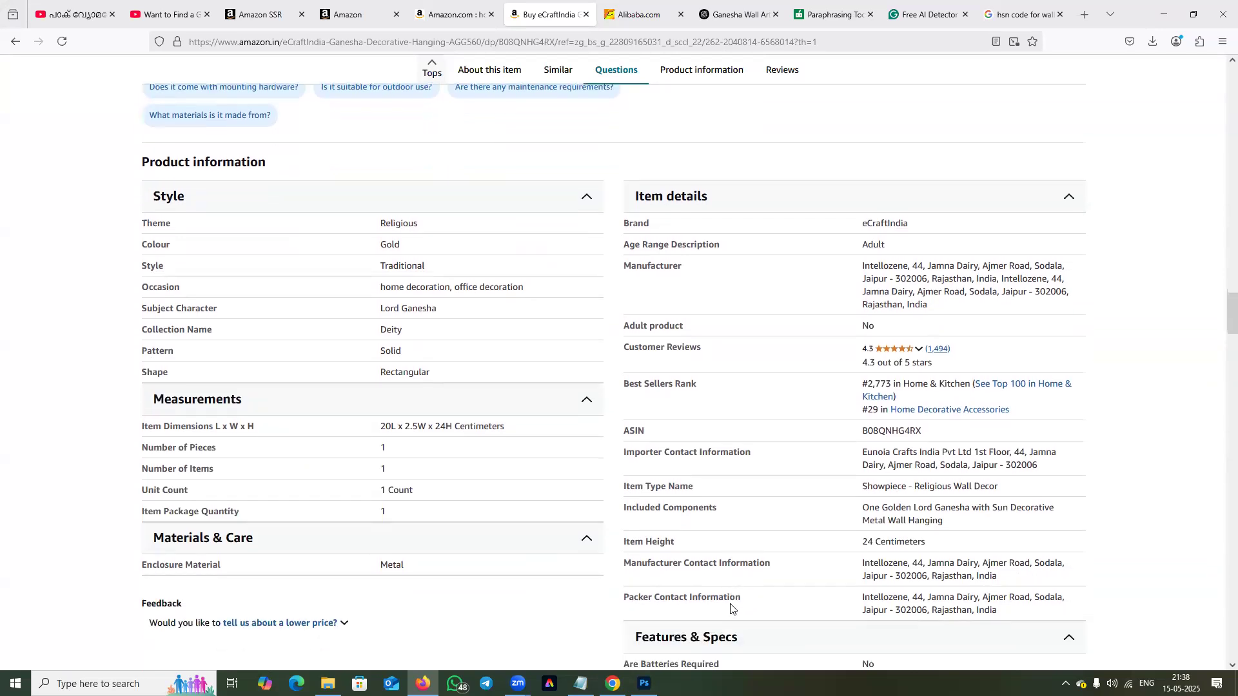
{"action": "scroll", "coordinate": [723, 613], "scroll_direction": "down", "scroll_amount": 1}
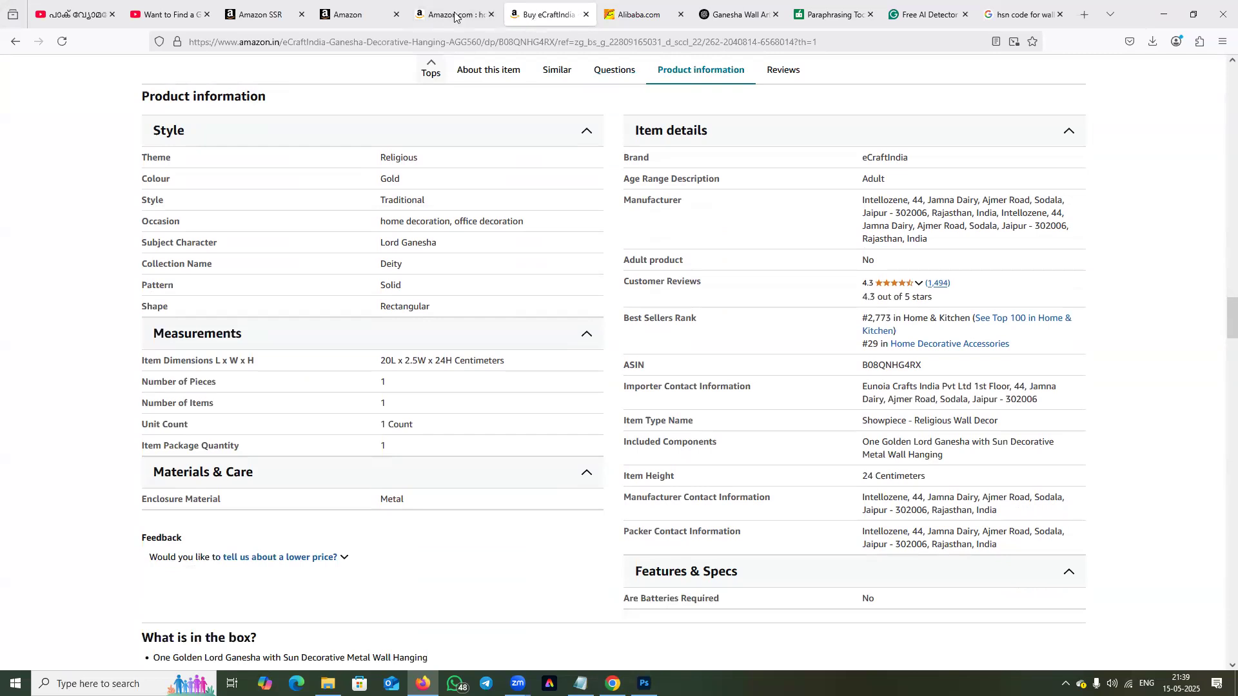
- Set the listing's Item Weight to 500 and the Item Weight Unit to Grams
{"action": "left_click", "coordinate": [355, 14]}
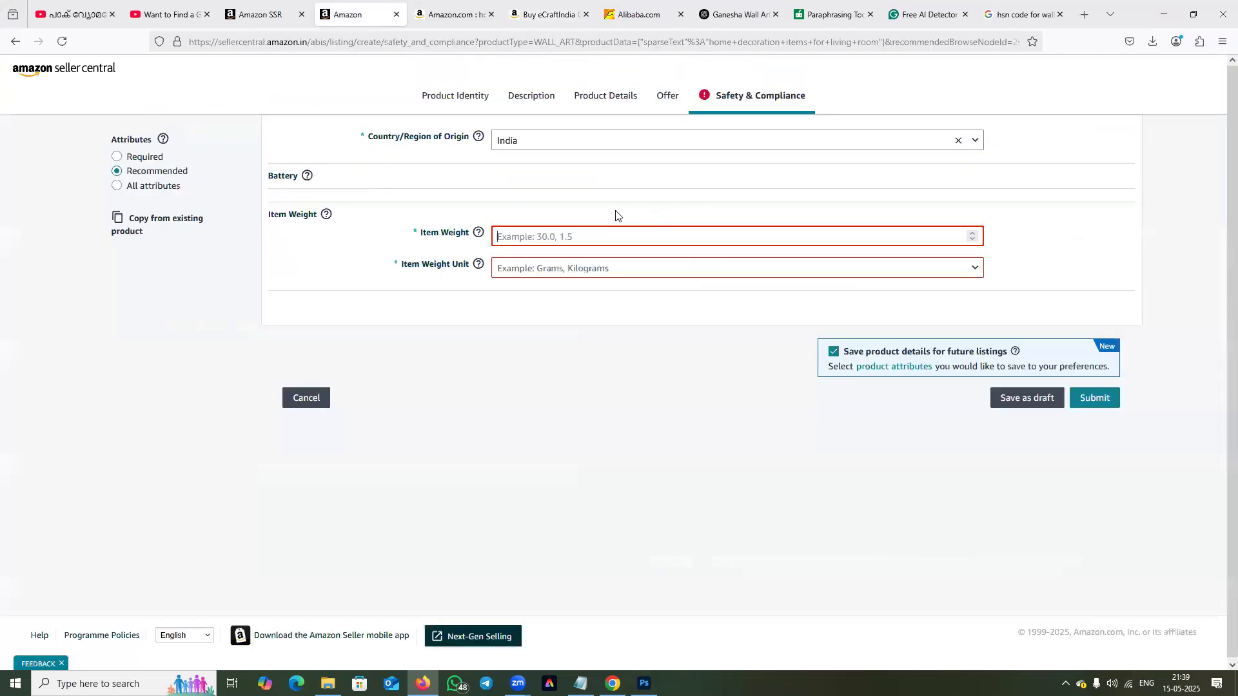
{"action": "left_click", "coordinate": [549, 230]}
{"action": "type", "text": "500"}
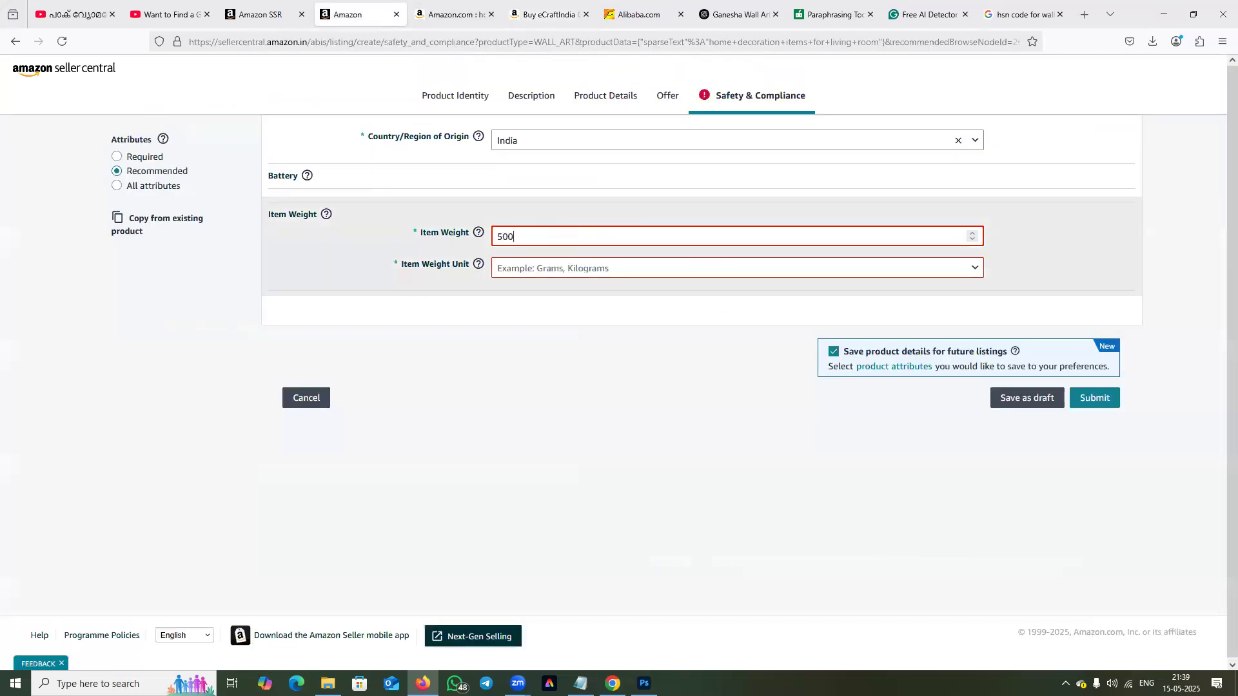
{"action": "left_click", "coordinate": [553, 269]}
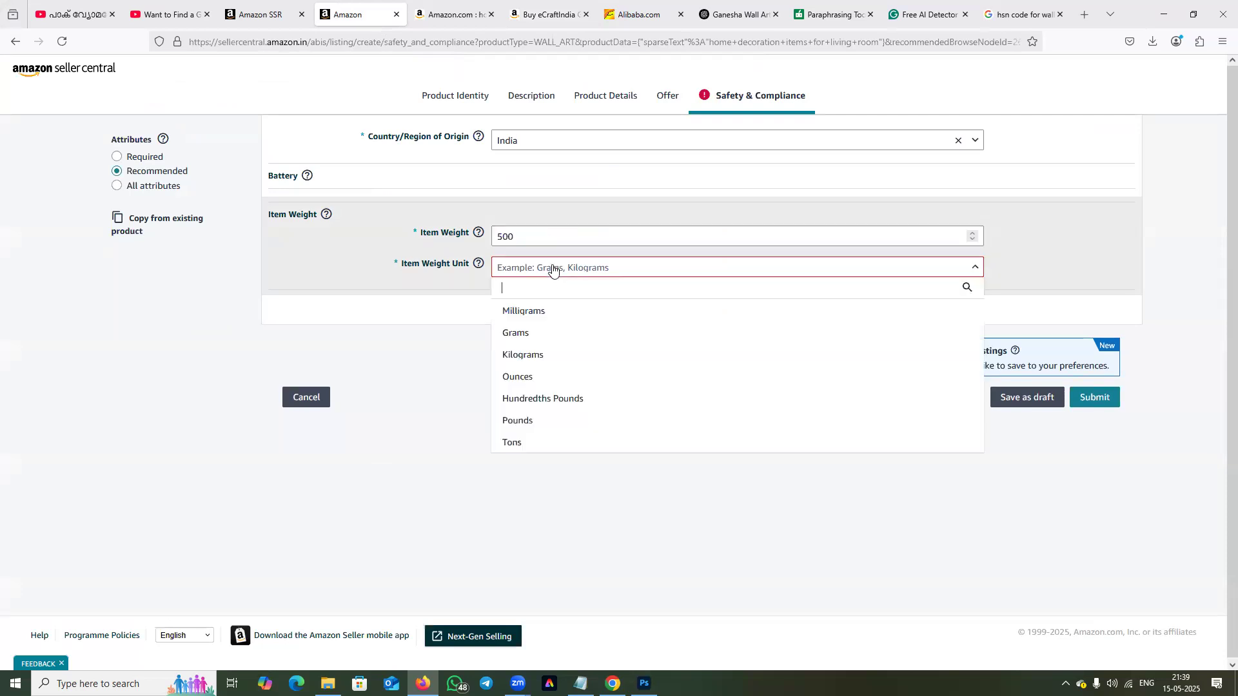
{"action": "left_click", "coordinate": [525, 333]}
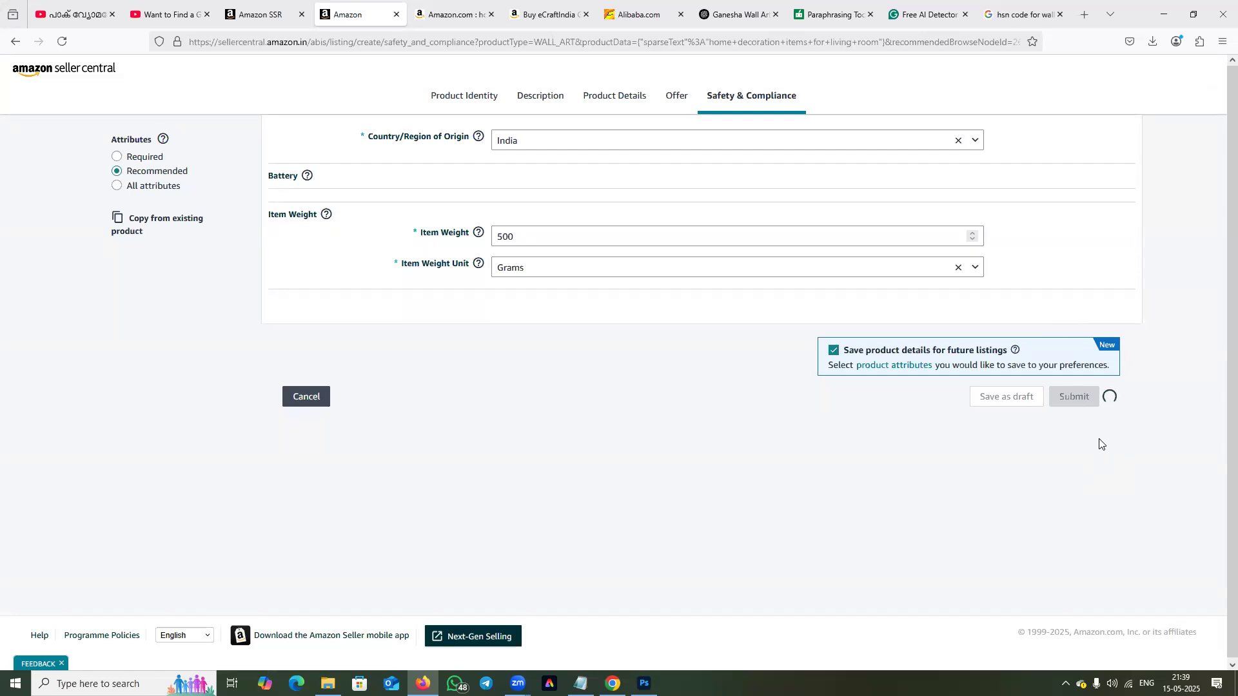
- Try to submit the listing and open the GTIN exemption application from the flagged External Product ID entry
{"action": "left_click", "coordinate": [1099, 400]}
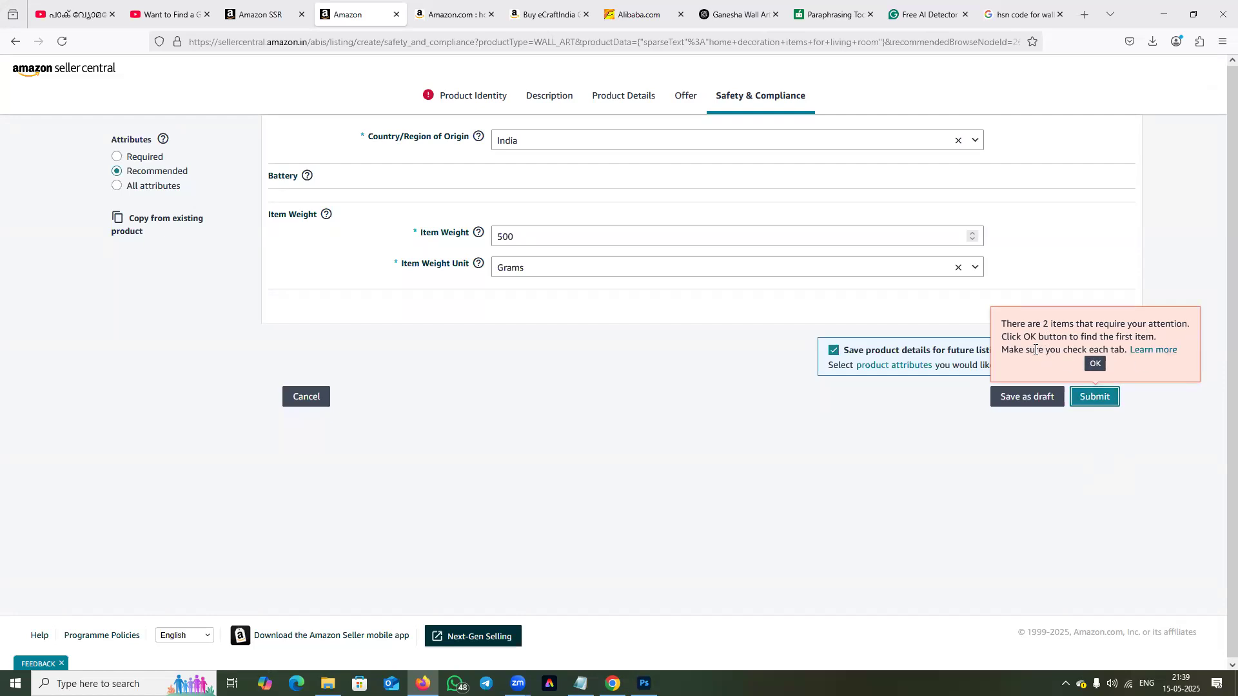
{"action": "left_click", "coordinate": [1096, 364]}
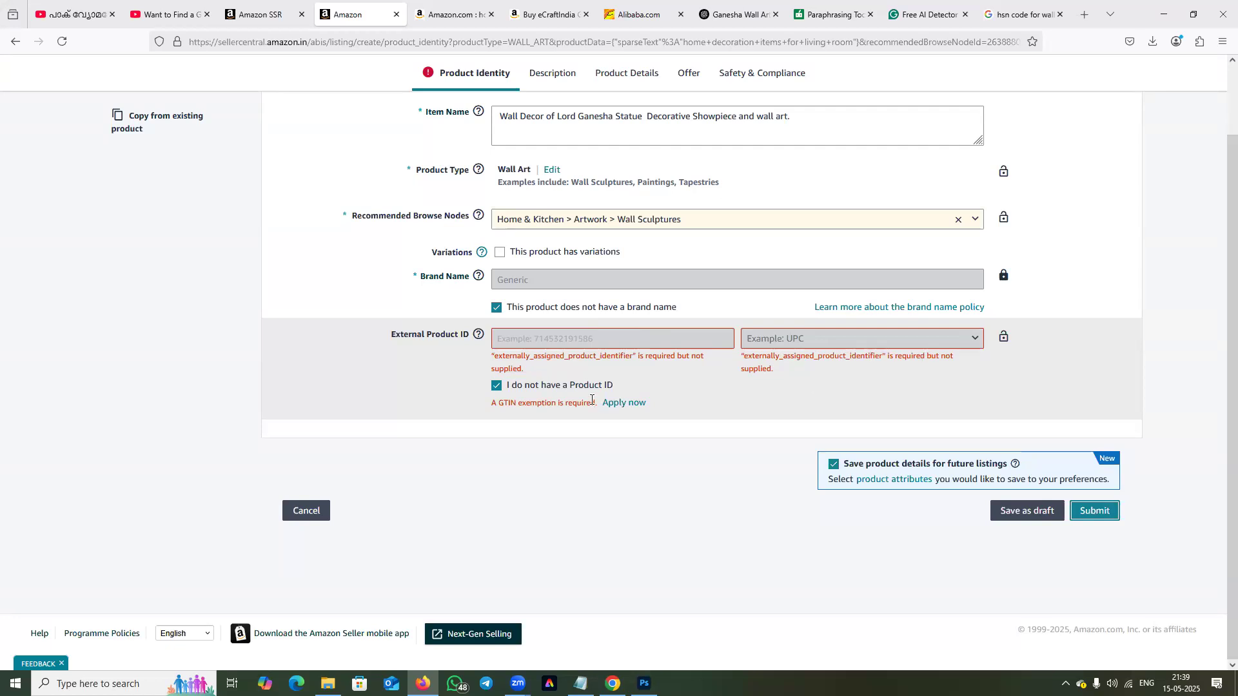
{"action": "left_click", "coordinate": [636, 403]}
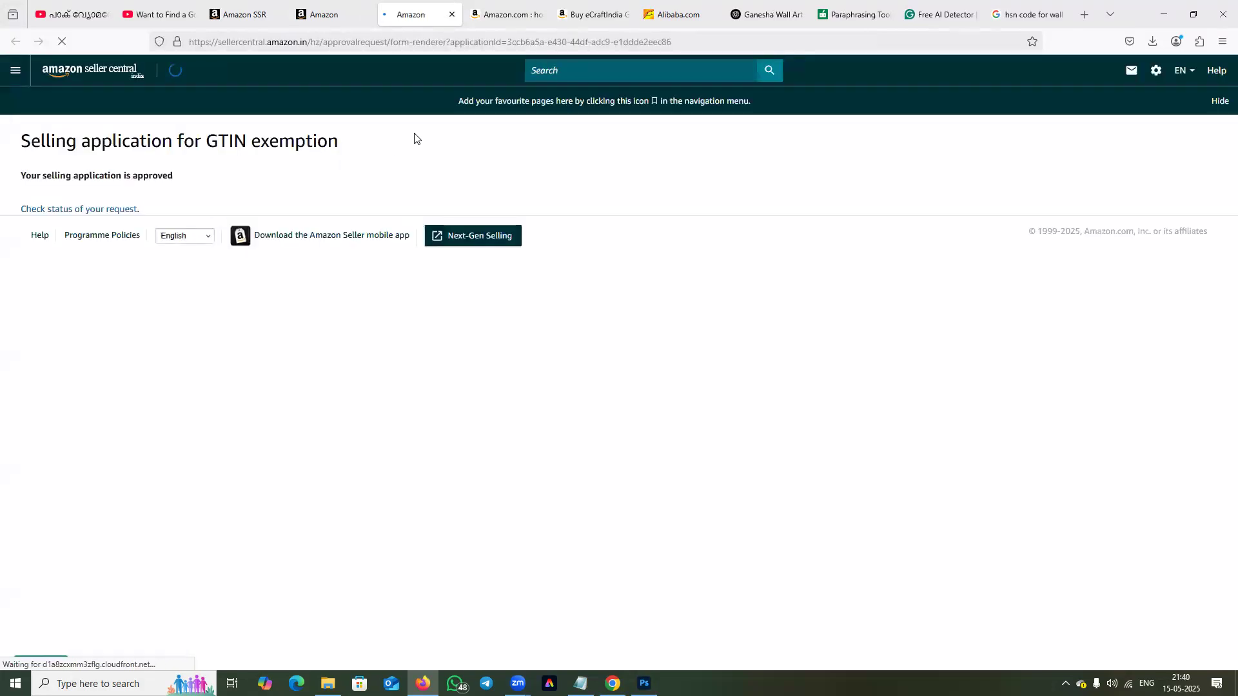
- Postpone the feedback survey on the GTIN exemption page with a reminder after an hour
{"action": "mouse_move", "coordinate": [345, 18]}
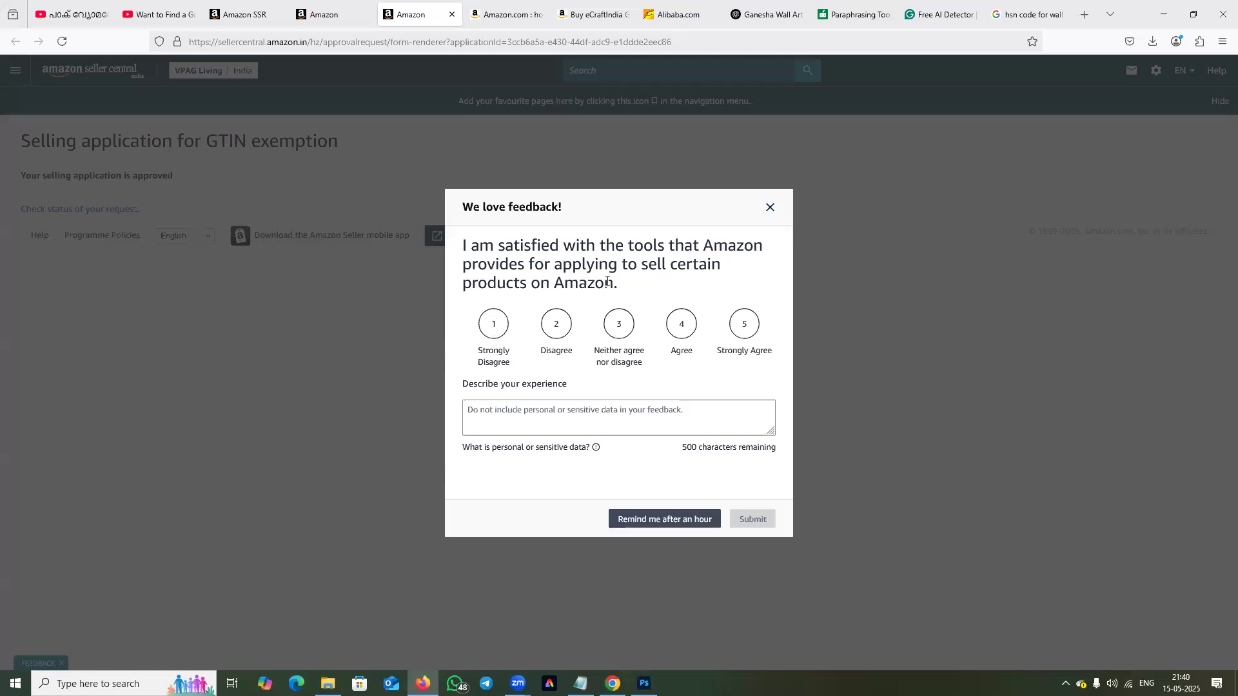
{"action": "left_click", "coordinate": [531, 412]}
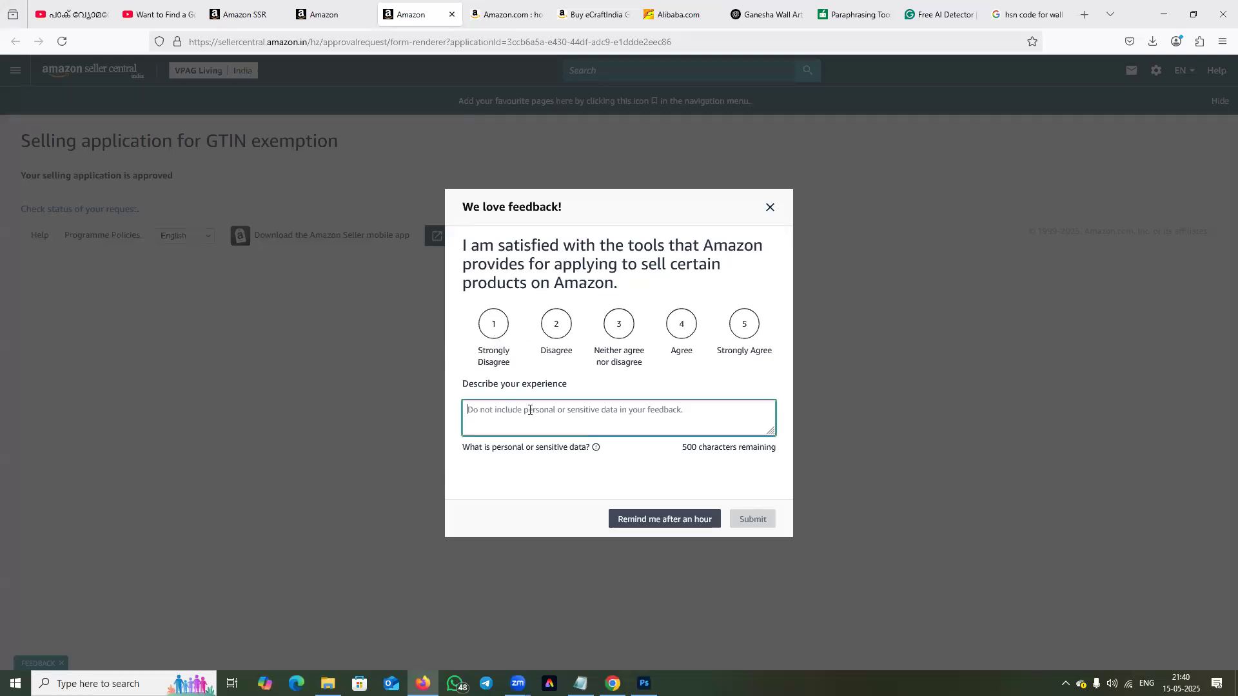
{"action": "left_click", "coordinate": [670, 523]}
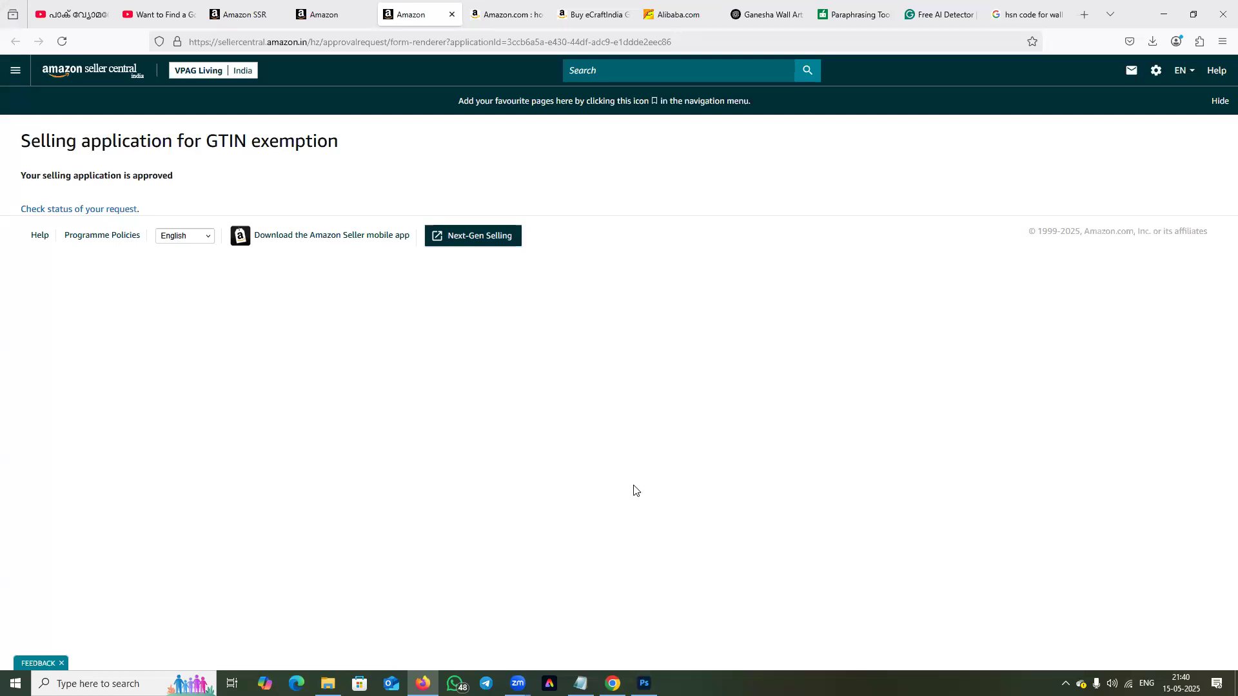
- Compare the listing's Product Identity section with the GTIN exemption application's status page
{"action": "mouse_move", "coordinate": [506, 14]}
{"action": "left_click", "coordinate": [344, 20]}
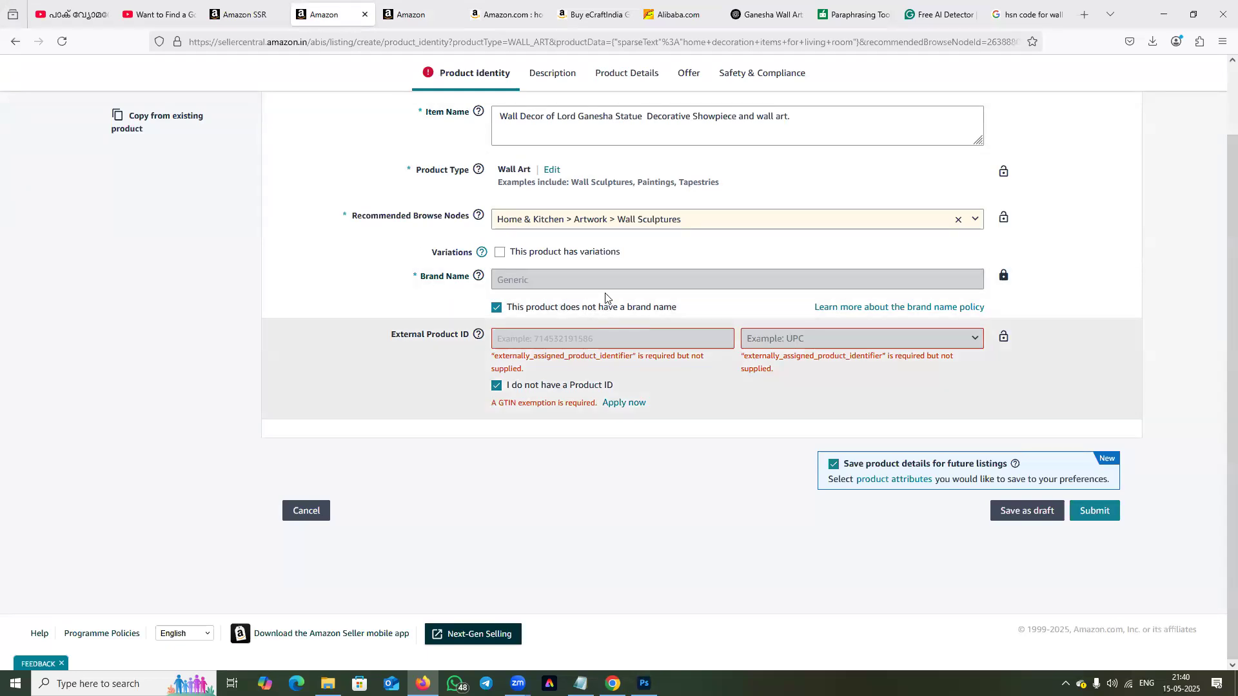
{"action": "left_click", "coordinate": [418, 16]}
{"action": "left_click", "coordinate": [340, 15]}
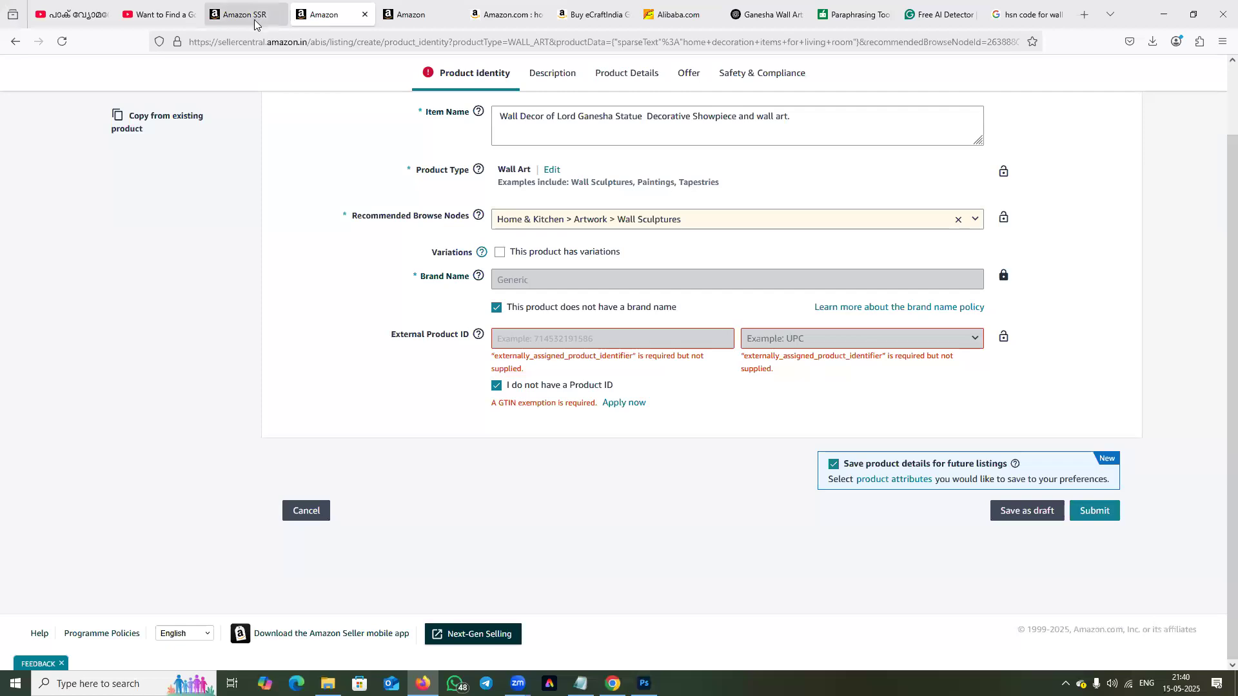
{"action": "left_click", "coordinate": [258, 19]}
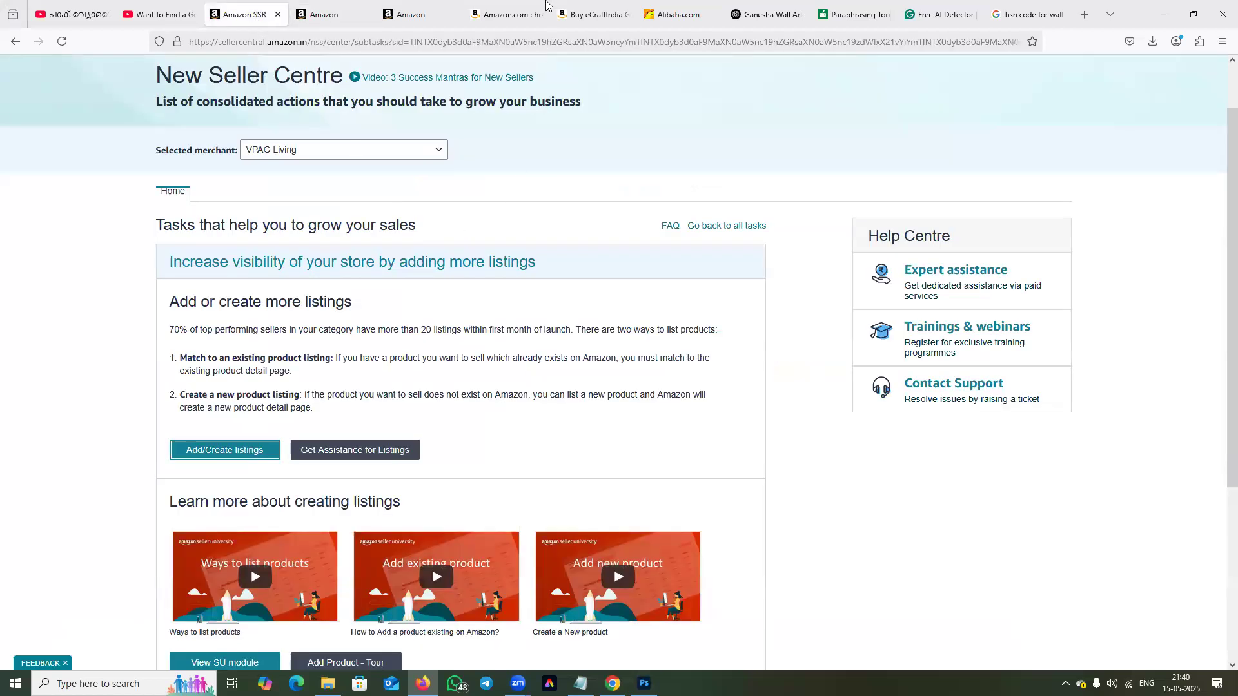
{"action": "left_click", "coordinate": [421, 18]}
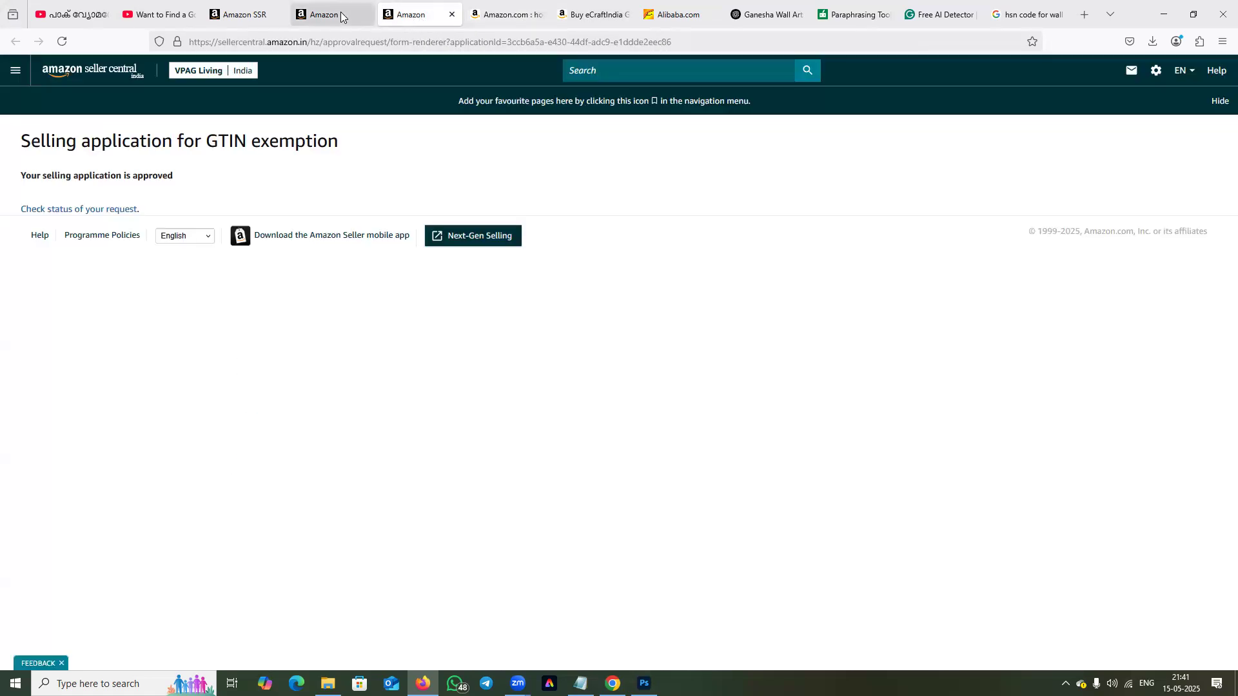
- Try to submit the listing again and review the flagged fields in the Product Identity section
{"action": "left_click", "coordinate": [332, 14]}
{"action": "left_click", "coordinate": [1100, 512]}
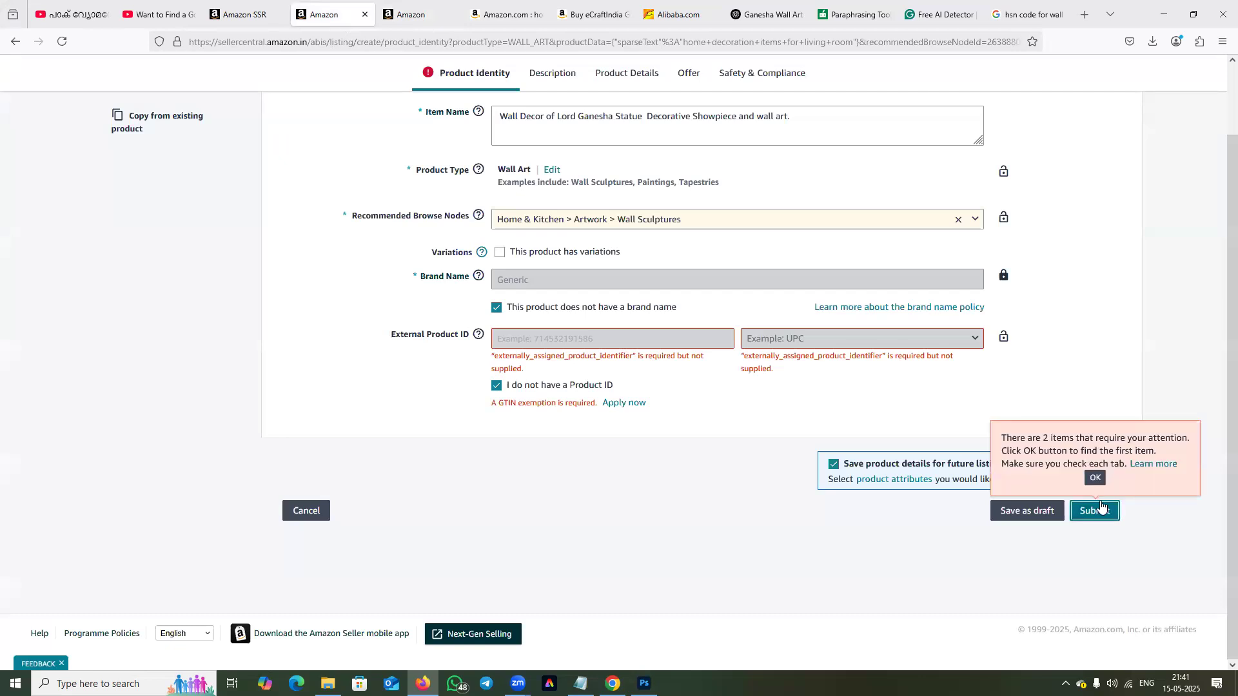
{"action": "left_click", "coordinate": [1095, 479]}
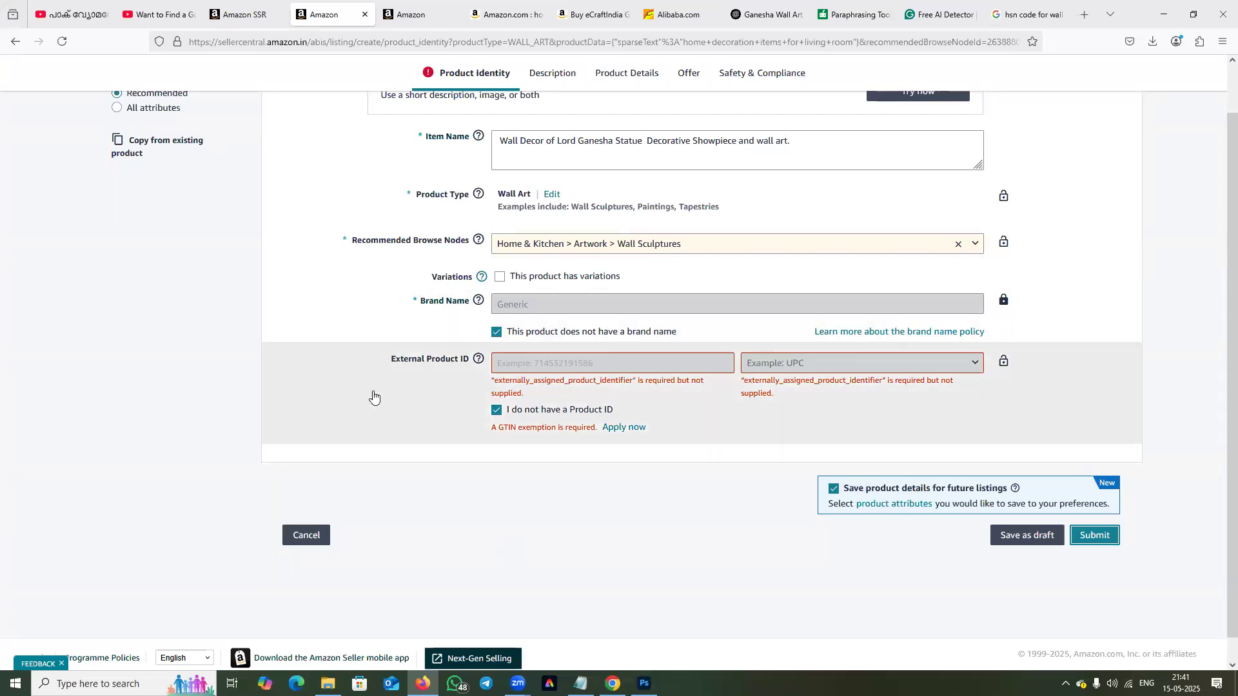
{"action": "scroll", "coordinate": [222, 308], "scroll_direction": "up", "scroll_amount": 1}
{"action": "scroll", "coordinate": [221, 307], "scroll_direction": "up", "scroll_amount": 2}
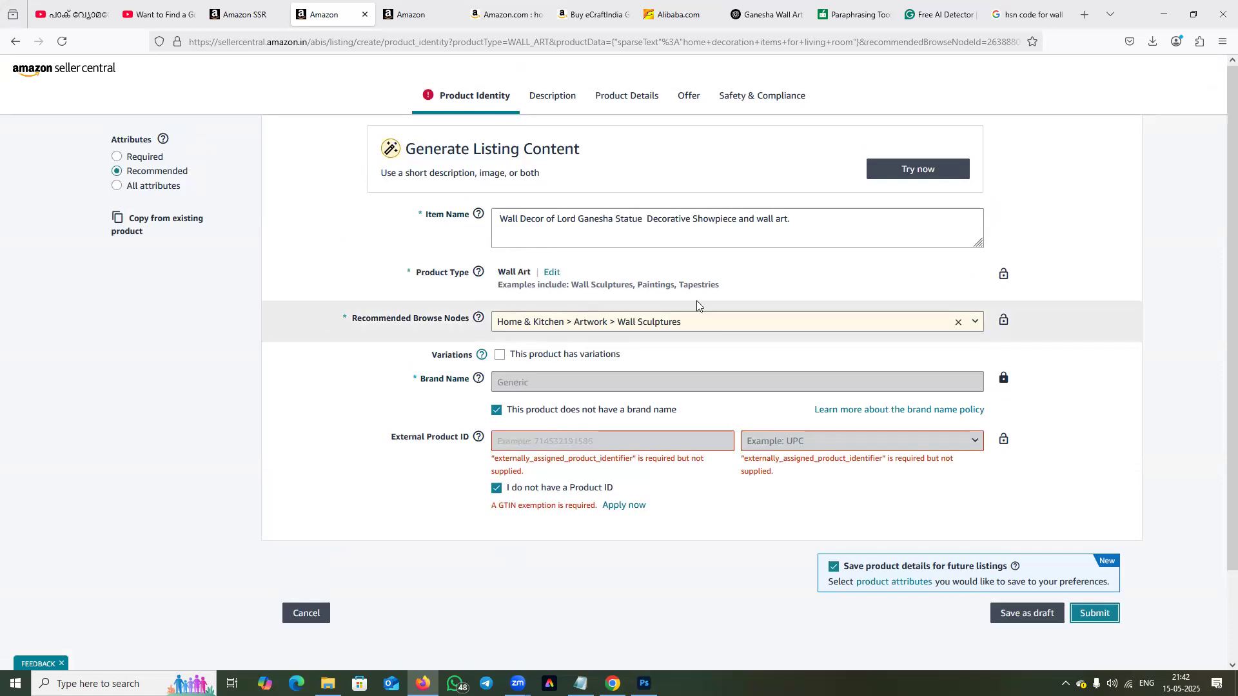
{"action": "mouse_move", "coordinate": [163, 139]}
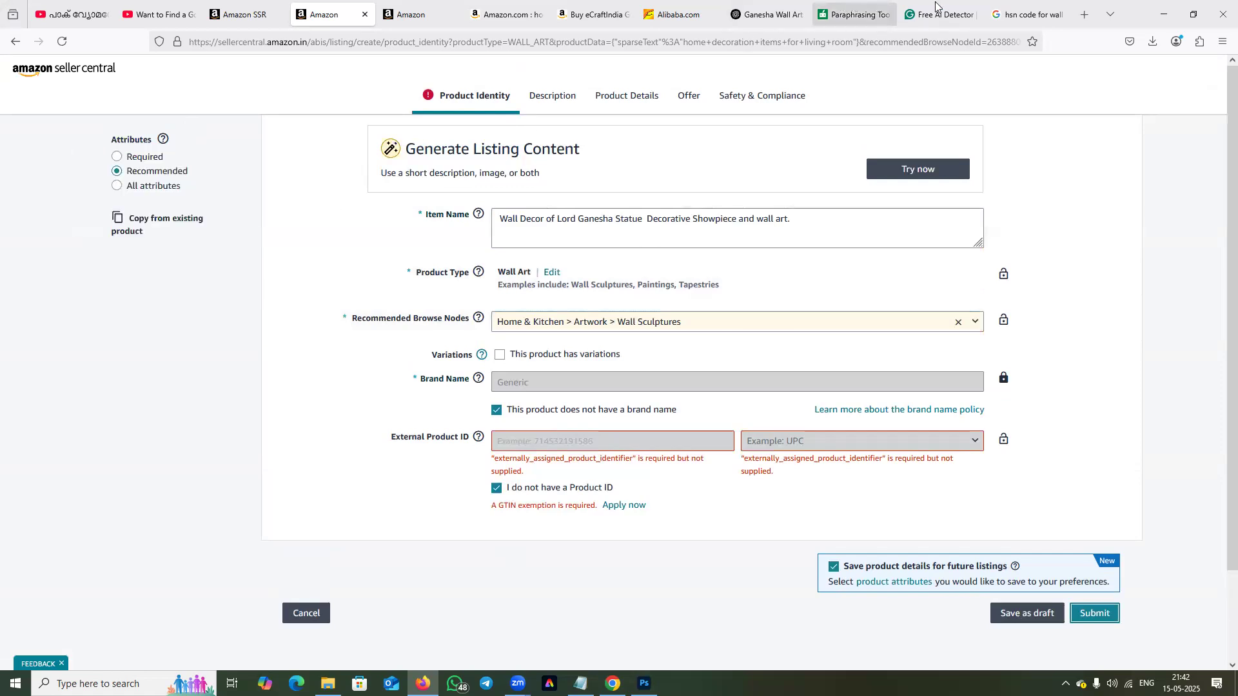
- Search Google for "amazon fba registration" in a new browser tab
{"action": "left_click", "coordinate": [1085, 15]}
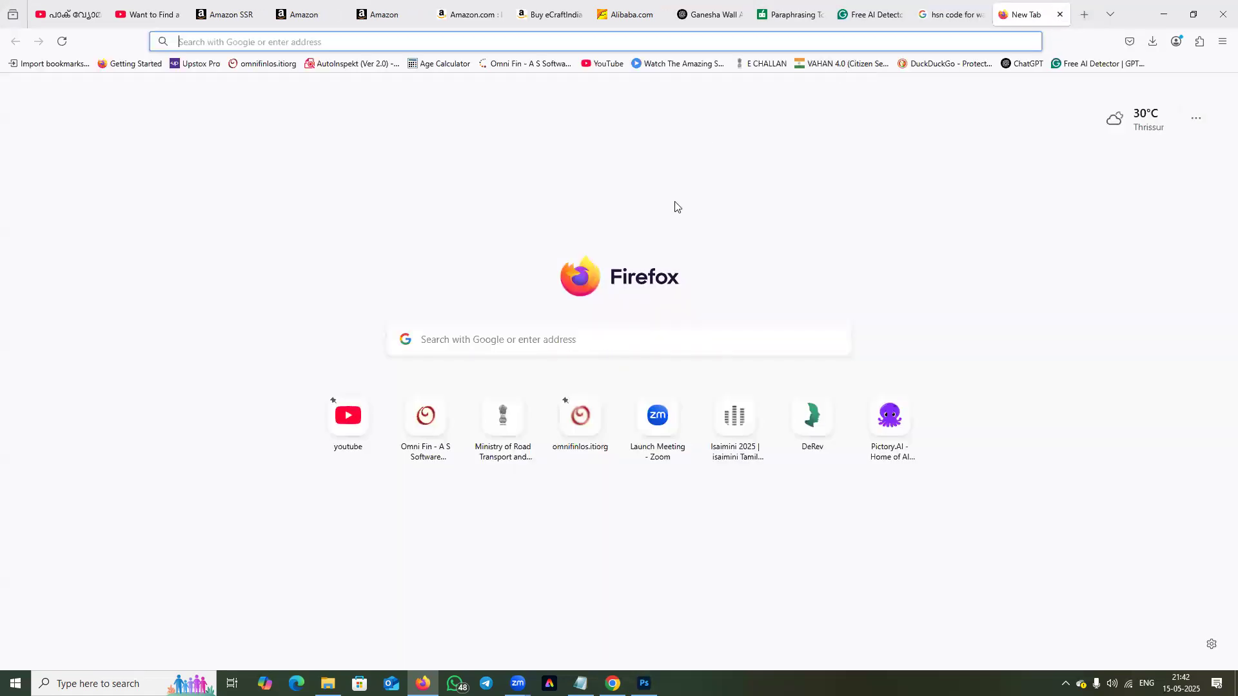
{"action": "left_click", "coordinate": [482, 331]}
{"action": "type", "text": "amazo"}
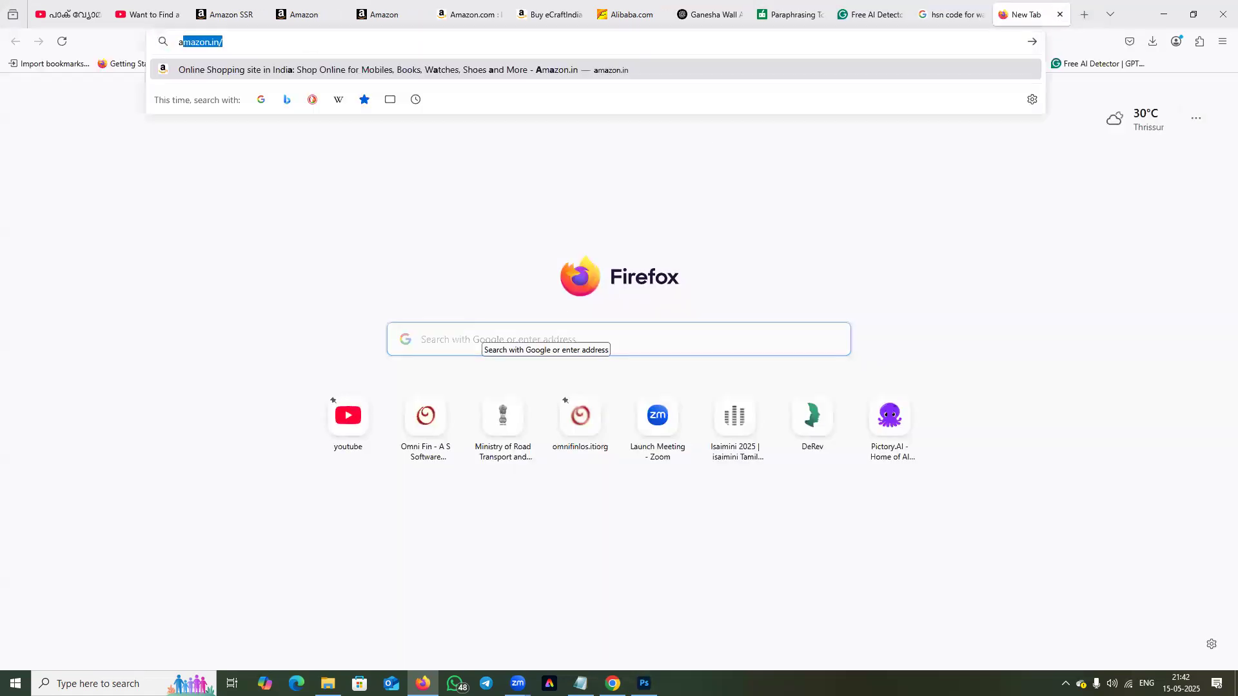
{"action": "type", "text": "n"}
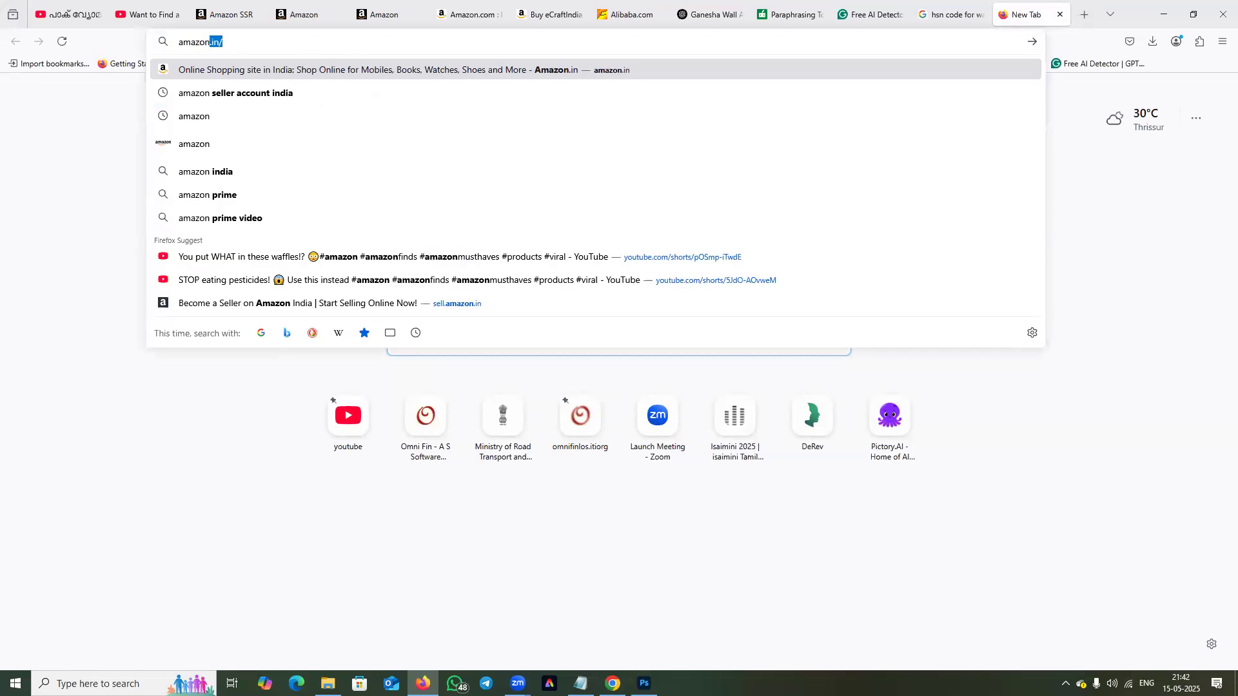
{"action": "key", "text": "Delete"}
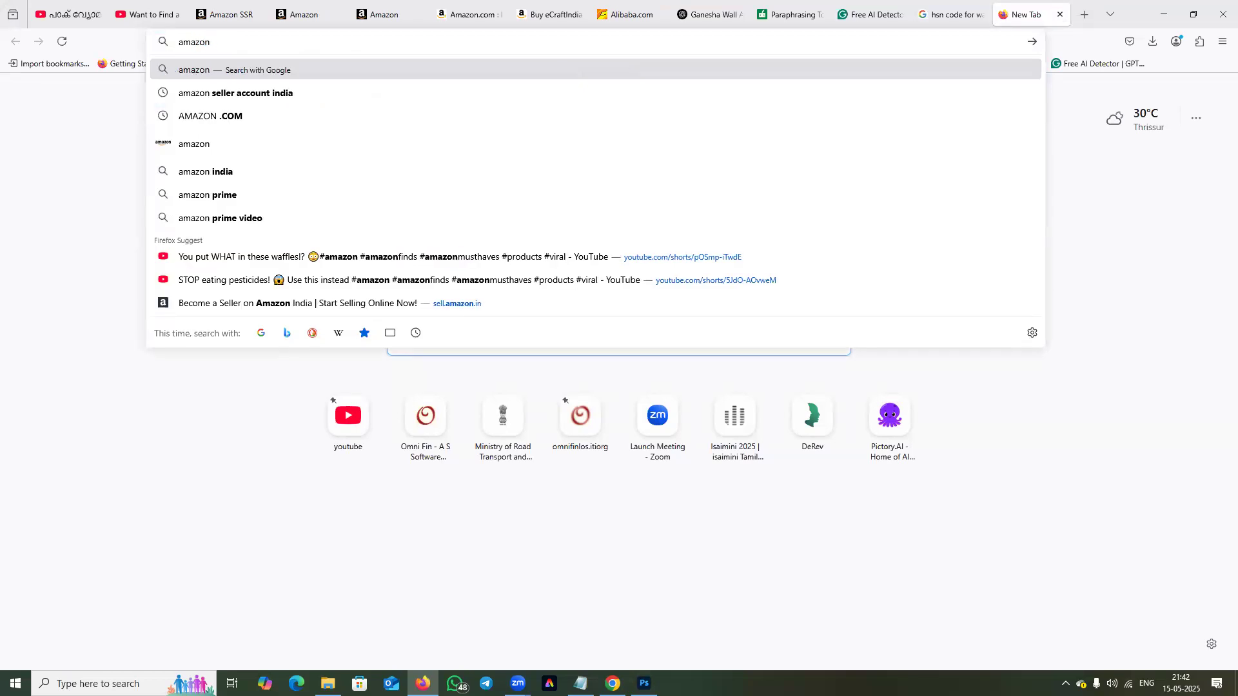
{"action": "type", "text": "fba "}
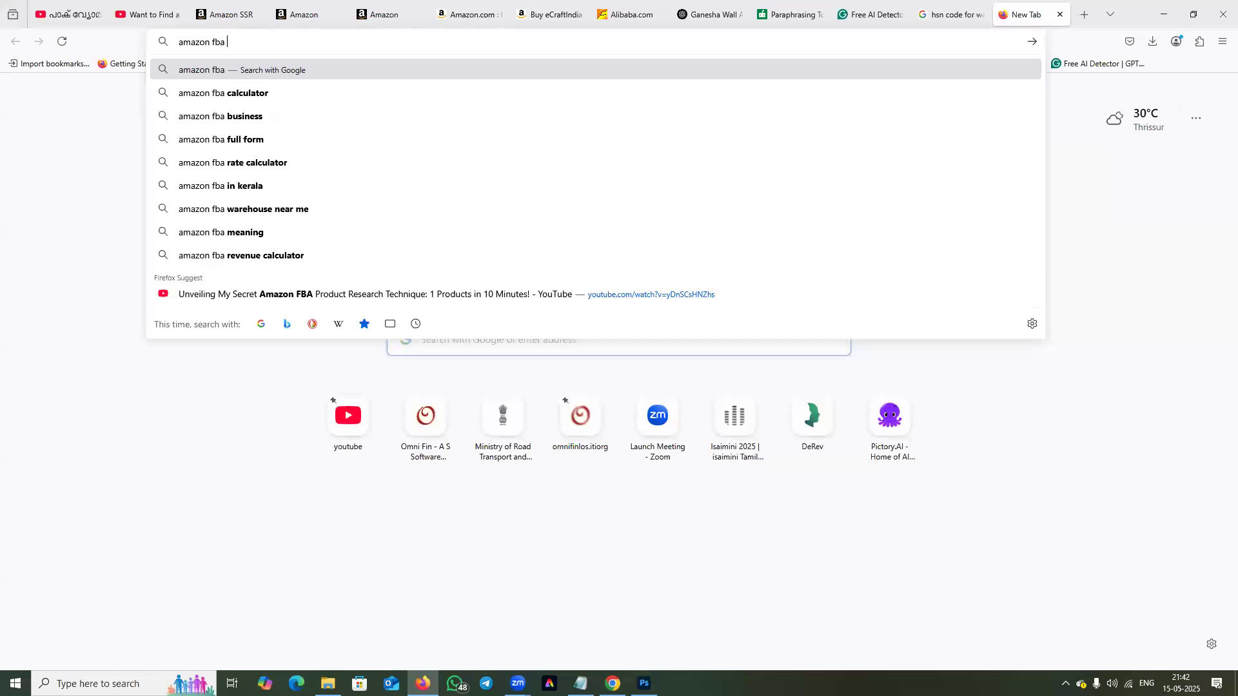
{"action": "type", "text": "regi"}
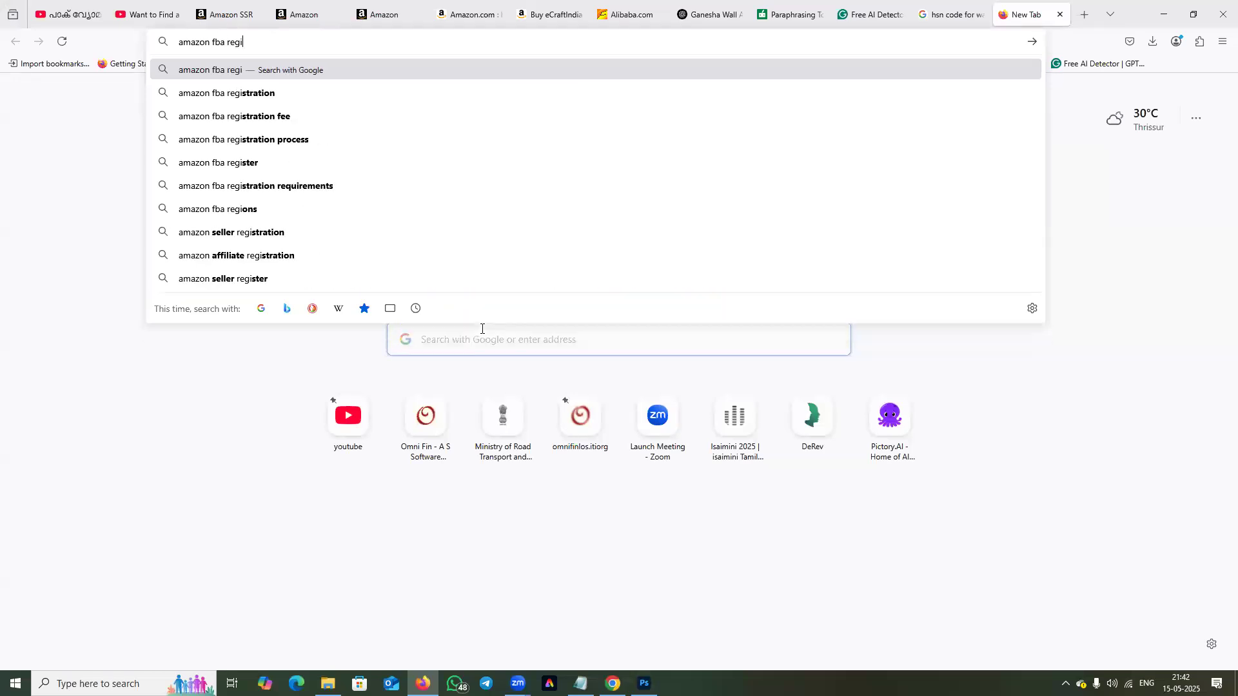
{"action": "left_click", "coordinate": [274, 97]}
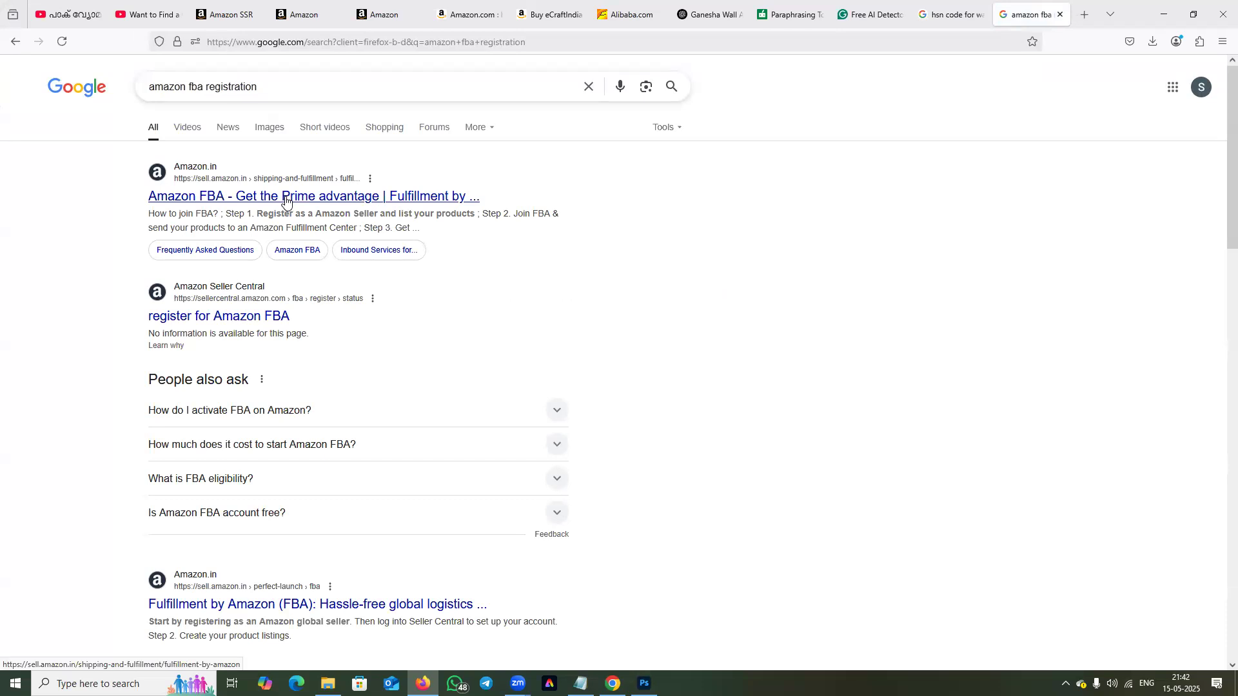
- Open Amazon.in's Fulfillment by Amazon page from the search results and start joining FBA as an existing seller
{"action": "left_click", "coordinate": [285, 200]}
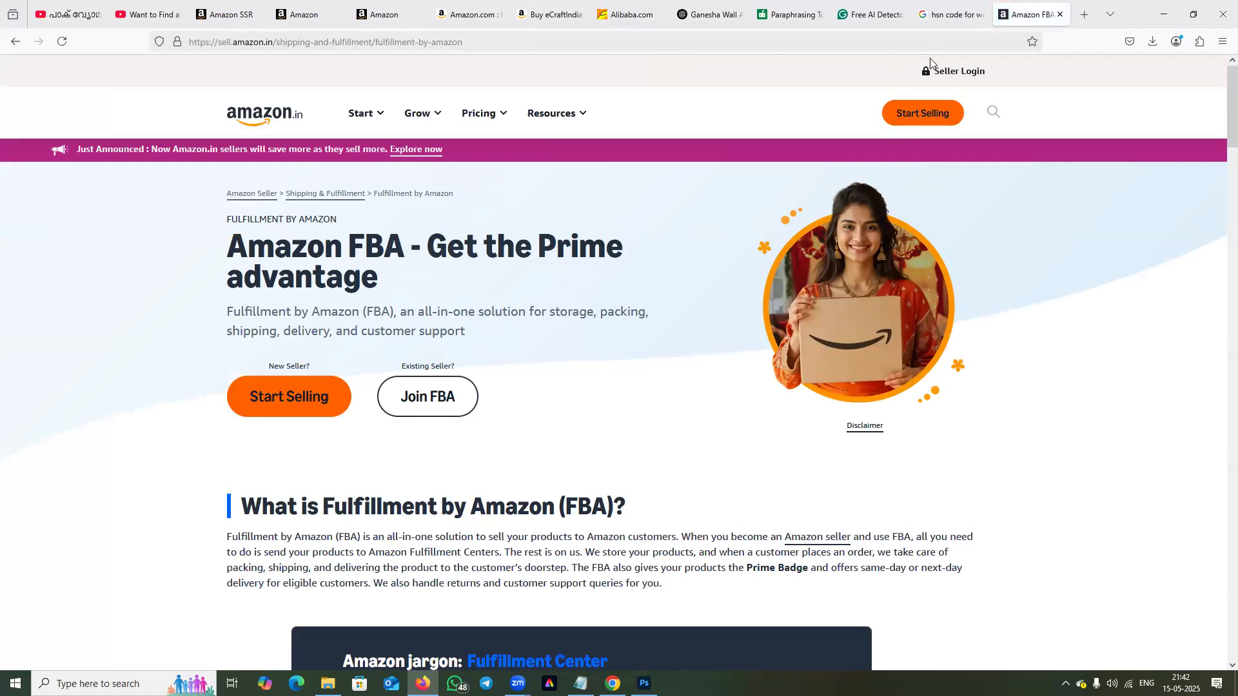
{"action": "left_click", "coordinate": [445, 395]}
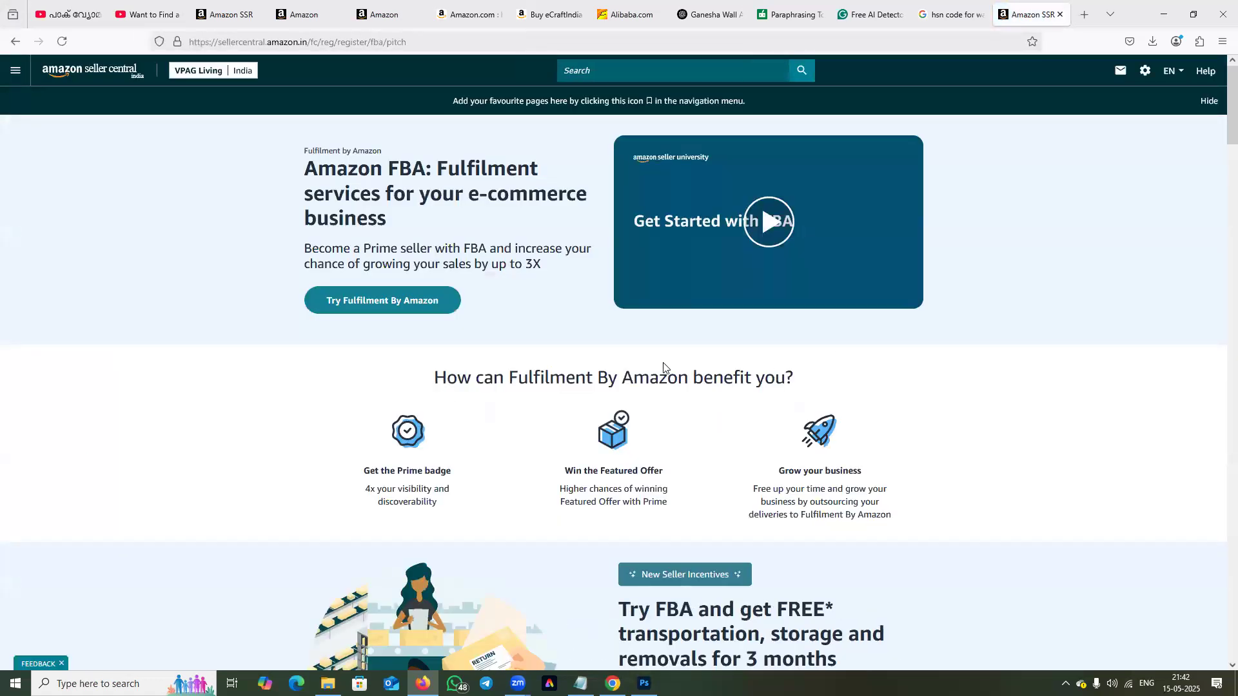
{"action": "left_click", "coordinate": [405, 301]}
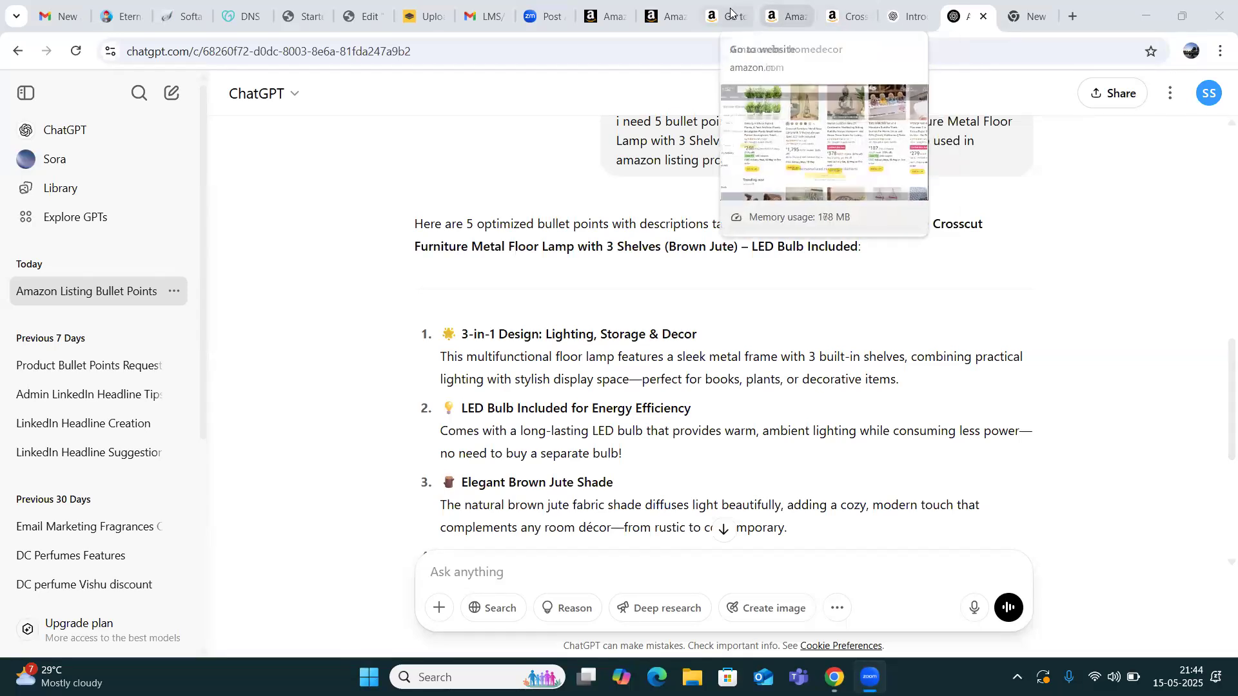
- Return to the home decor listing form in Seller Central and set its attribute filter to Recommended
{"action": "left_click", "coordinate": [672, 15]}
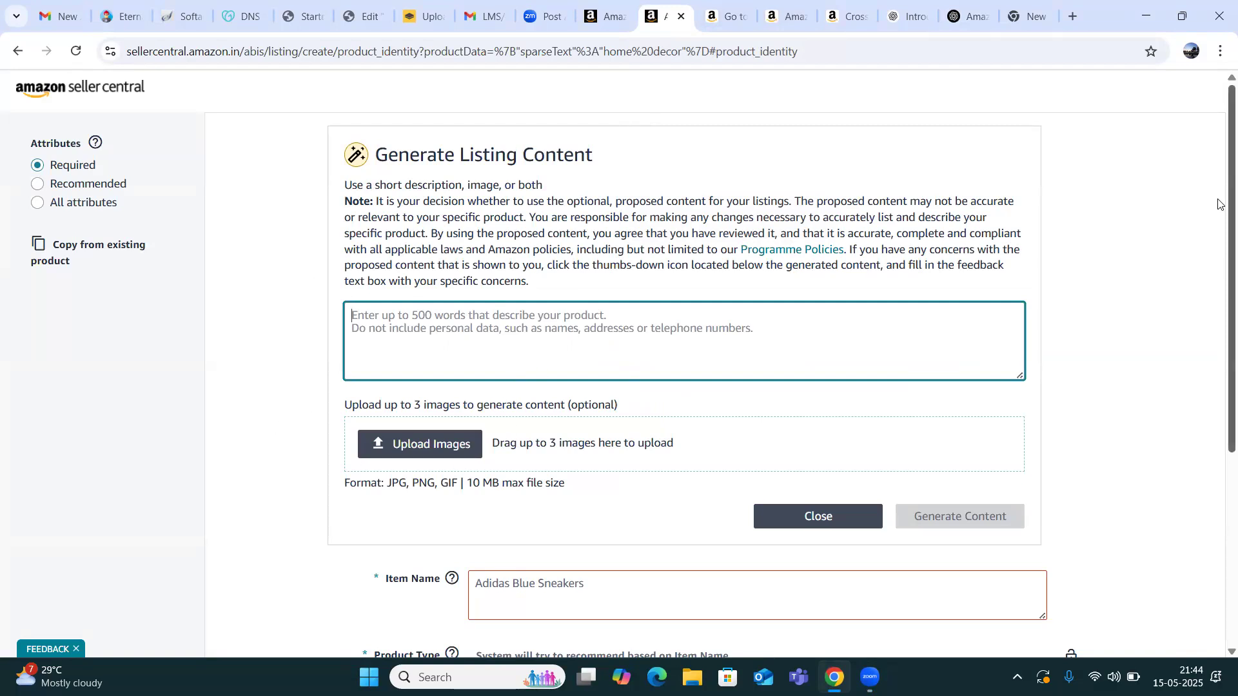
{"action": "scroll", "coordinate": [1218, 204], "scroll_direction": "down", "scroll_amount": 3}
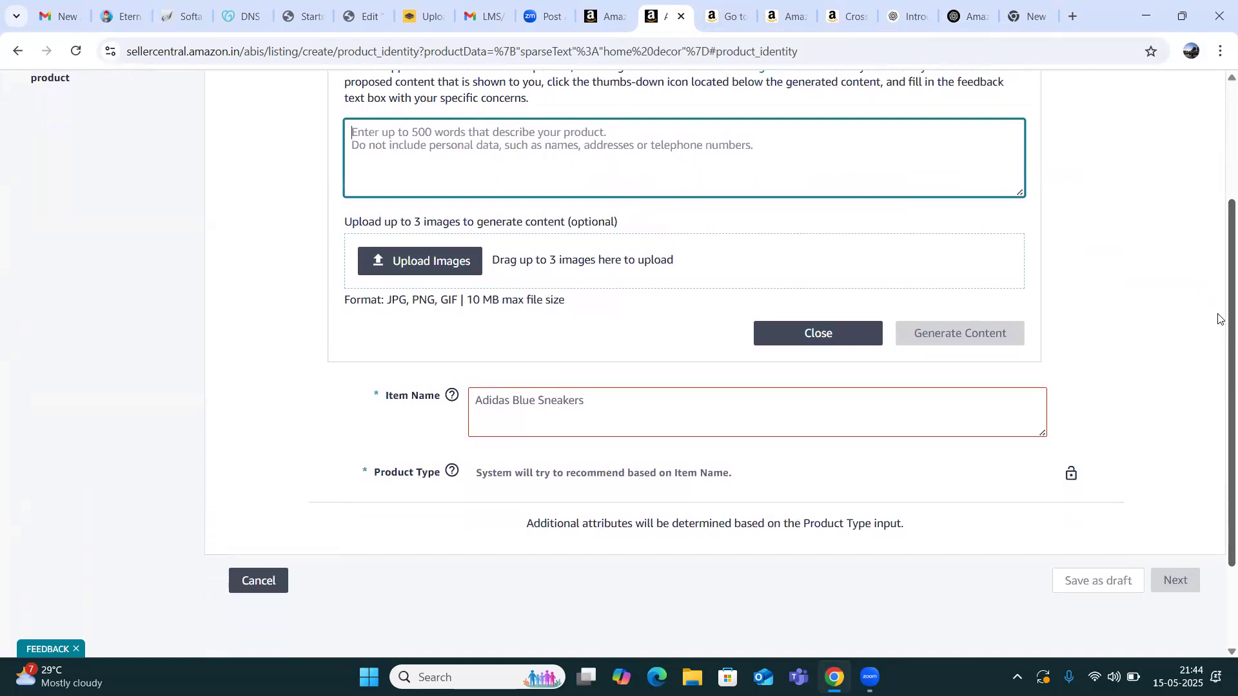
{"action": "scroll", "coordinate": [1218, 254], "scroll_direction": "up", "scroll_amount": 3}
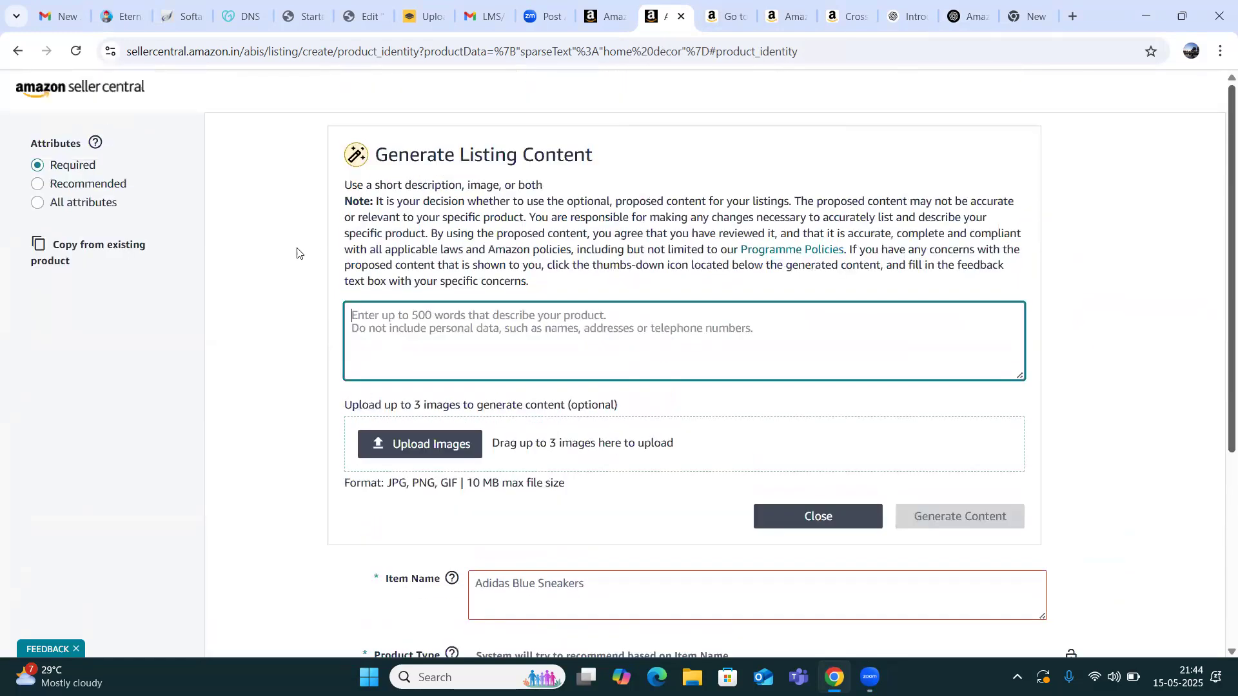
{"action": "left_click", "coordinate": [107, 185]}
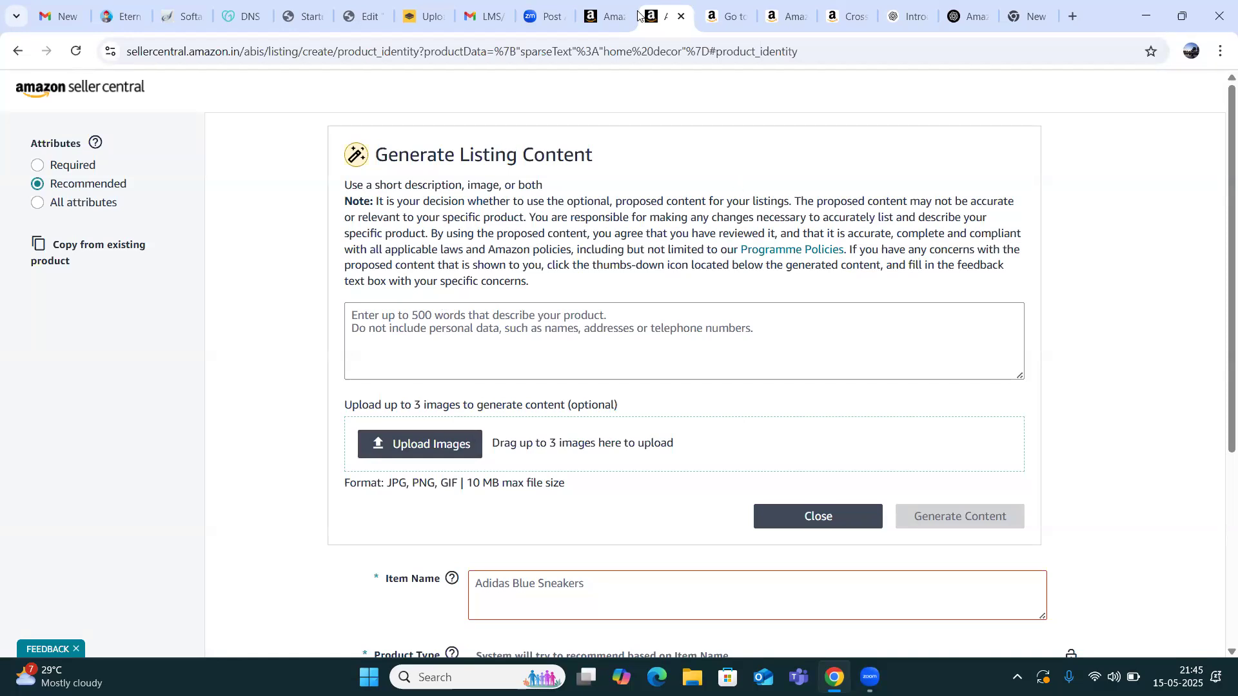
- Copy the full product title from the Amazon page of the Crosscut Furniture Metal Floor Lamp with 3 Shelves
{"action": "left_click", "coordinate": [788, 16]}
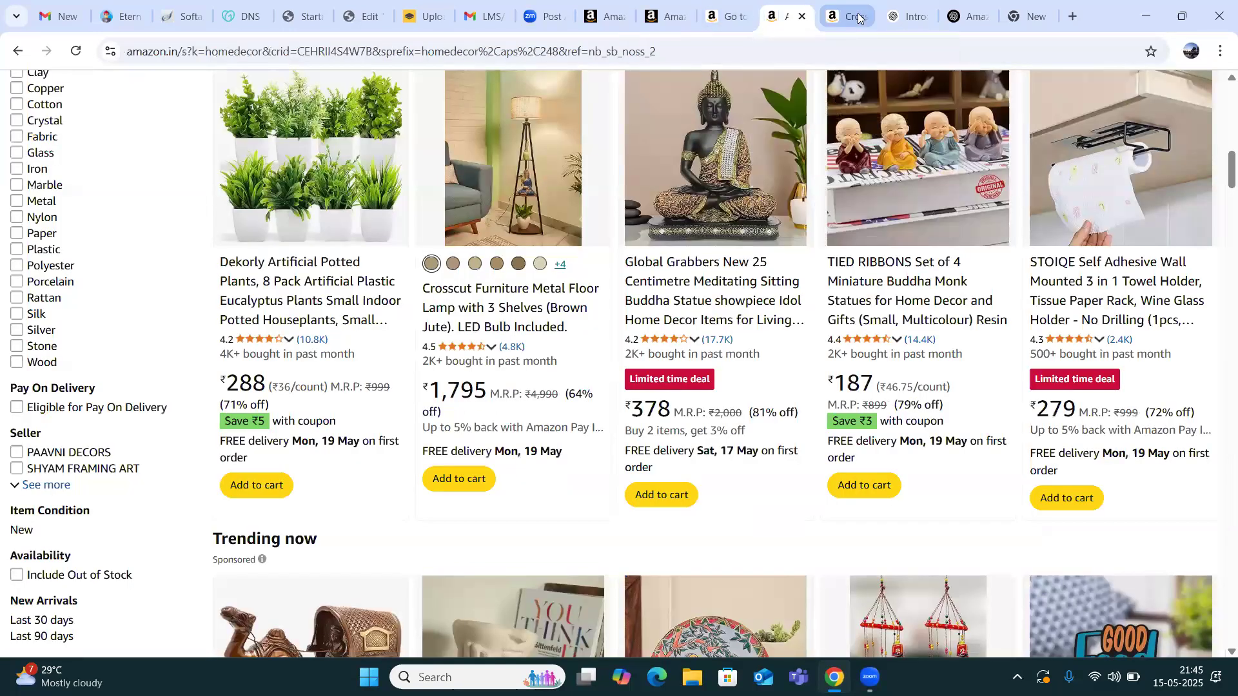
{"action": "key", "text": "ctrl+Tab"}
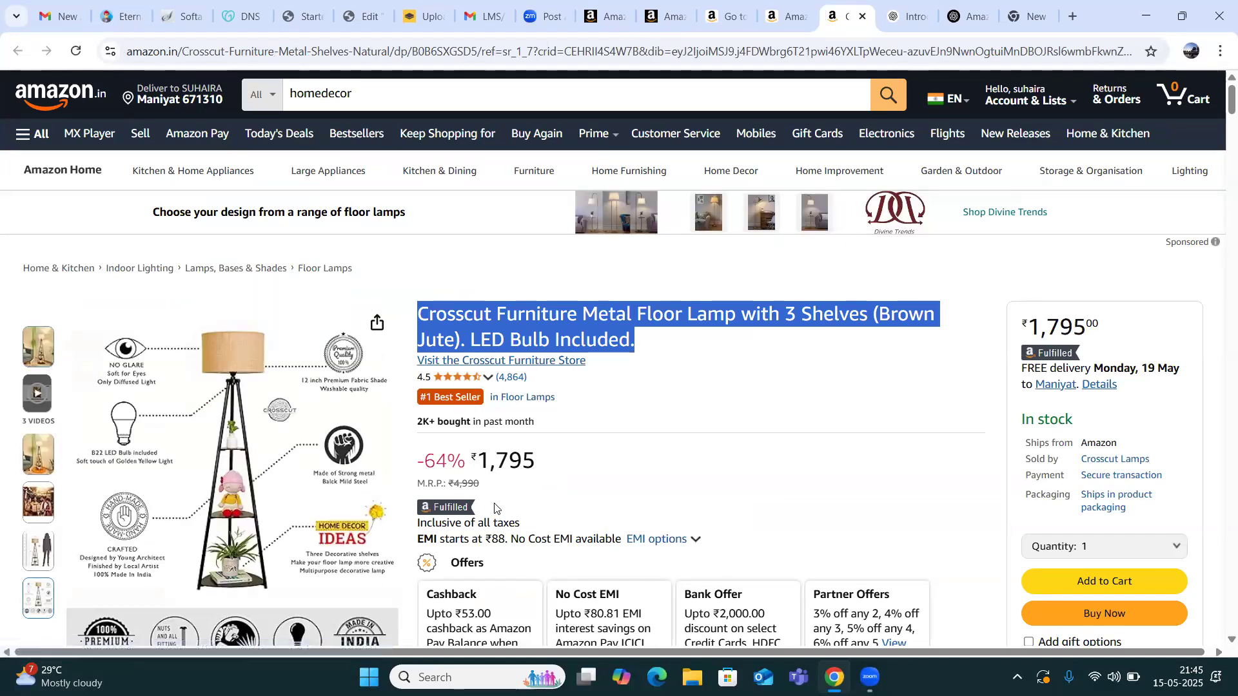
{"action": "mouse_move", "coordinate": [453, 379]}
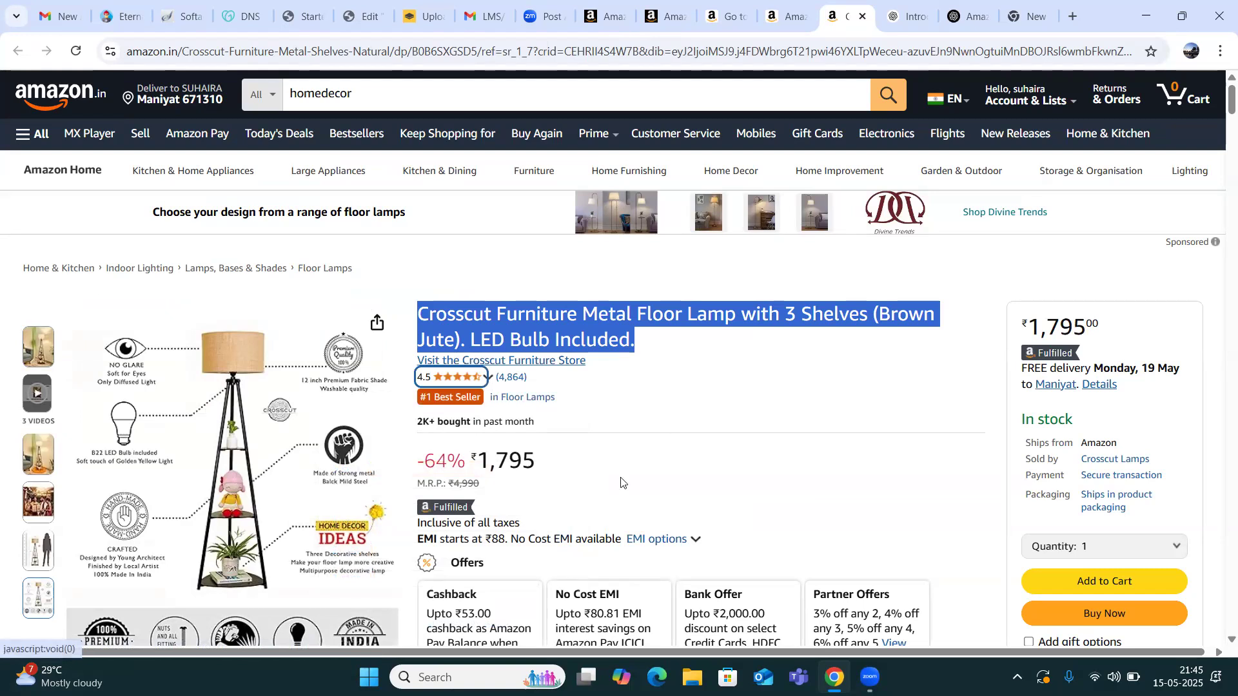
{"action": "left_click", "coordinate": [937, 385]}
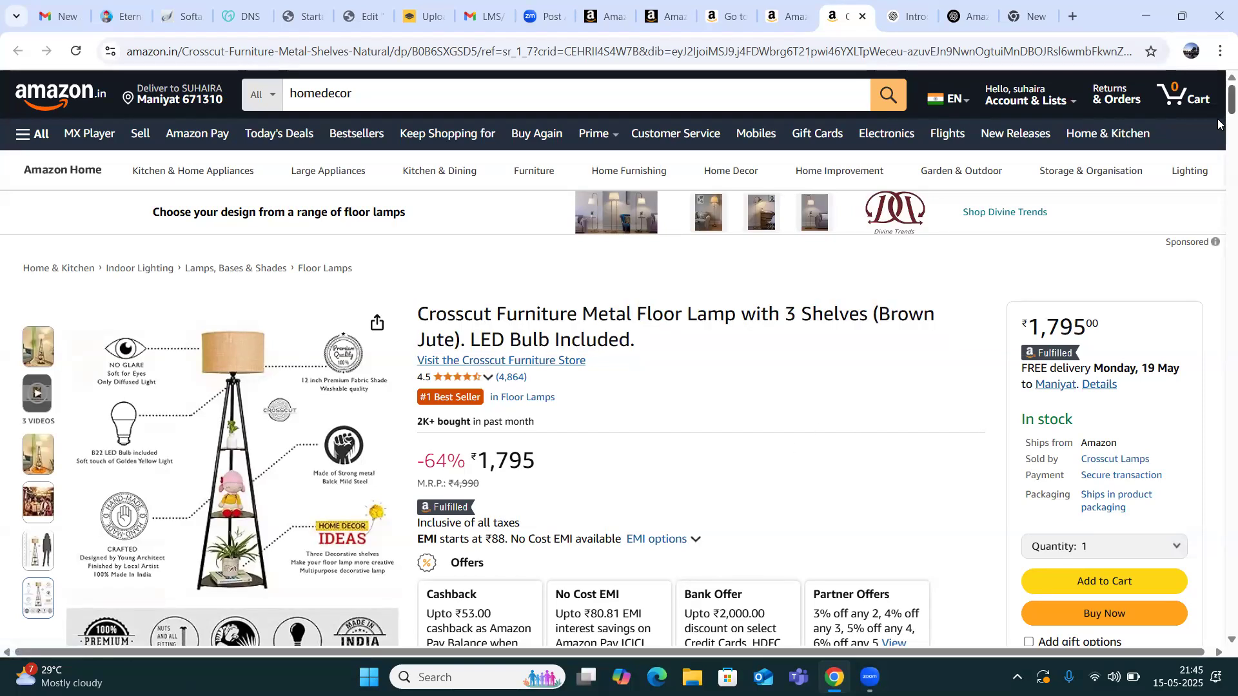
{"action": "scroll", "coordinate": [1218, 123], "scroll_direction": "down", "scroll_amount": 3}
{"action": "scroll", "coordinate": [1218, 124], "scroll_direction": "up", "scroll_amount": 2}
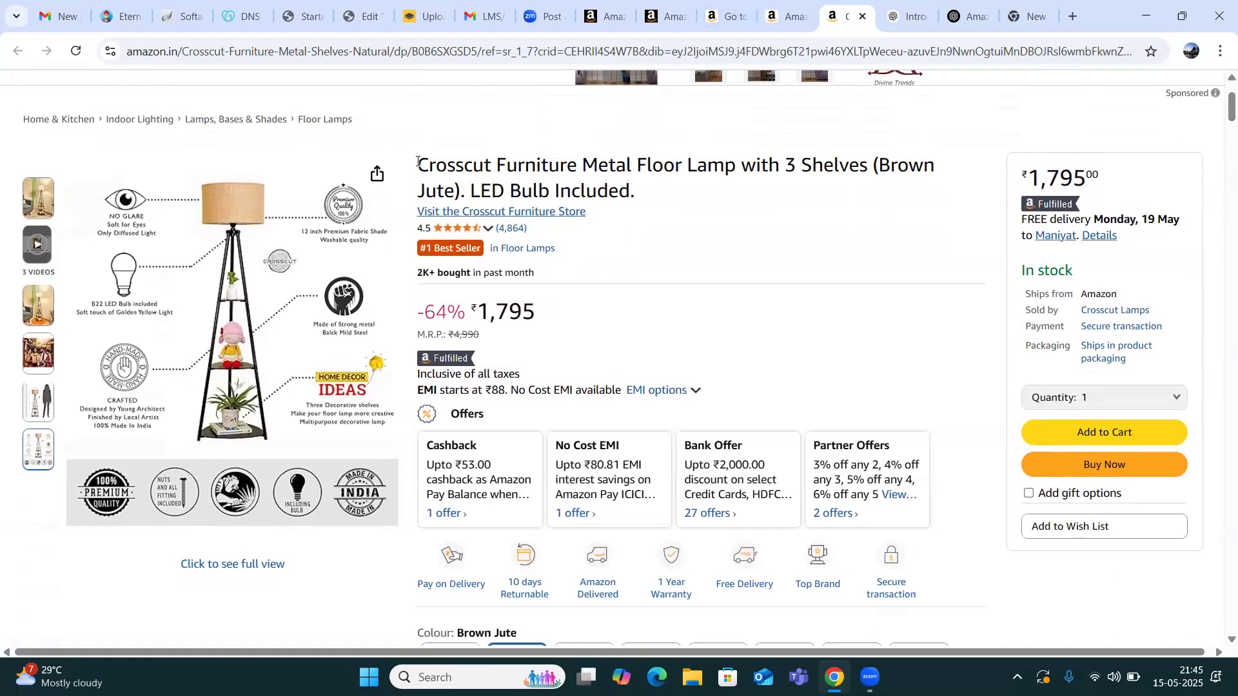
{"action": "left_click_drag", "start_coordinate": [418, 163], "coordinate": [639, 194]}
{"action": "key", "text": "ctrl+c"}
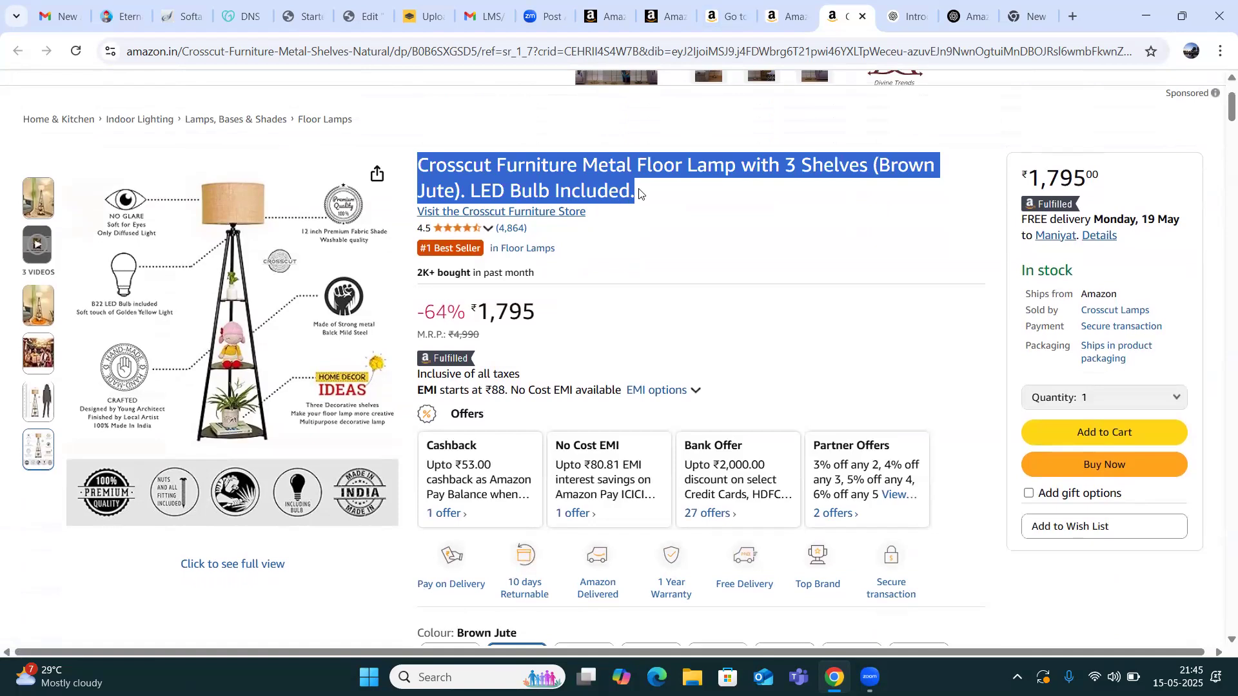
- Open alibaba.com in a new browser tab and dismiss the pop-up on its home page
{"action": "left_click", "coordinate": [1071, 17]}
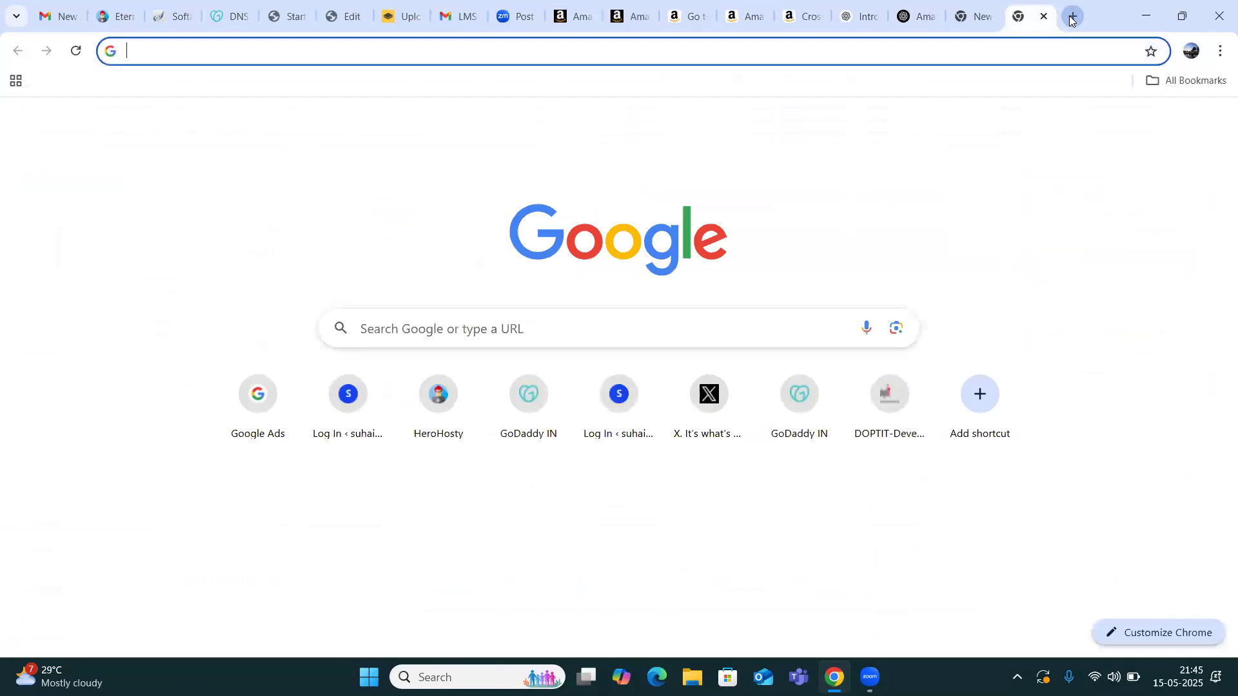
{"action": "type", "text": "alibab"}
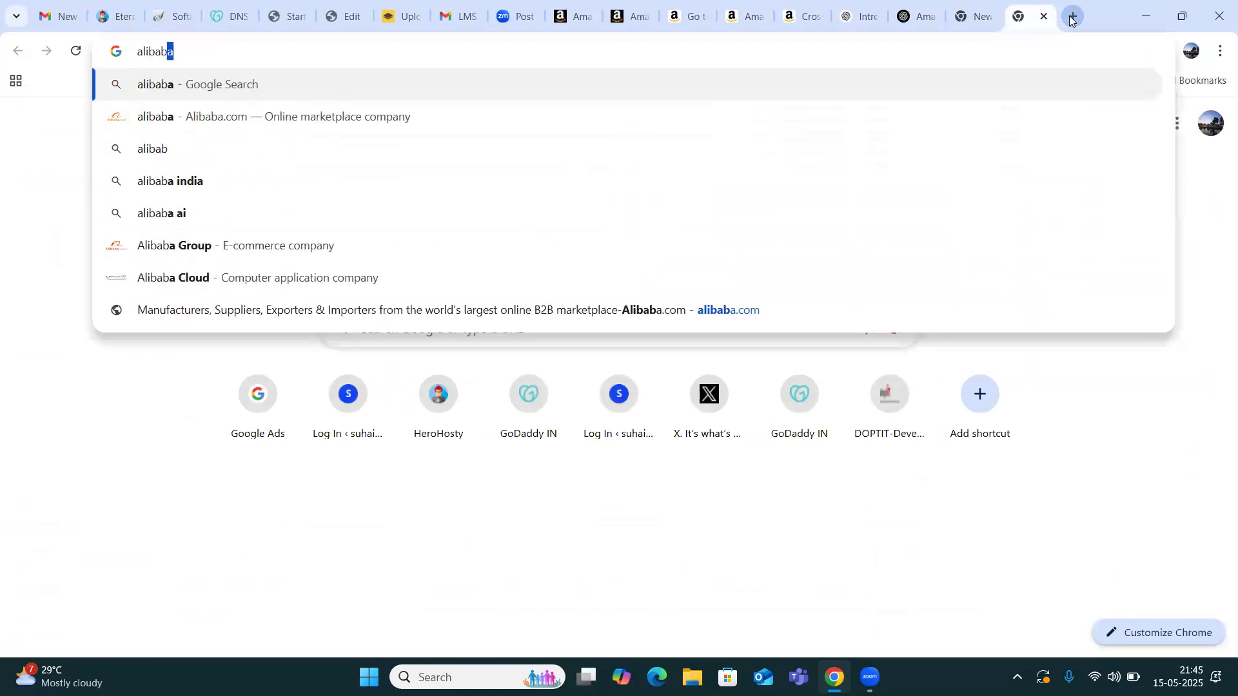
{"action": "type", "text": "a"}
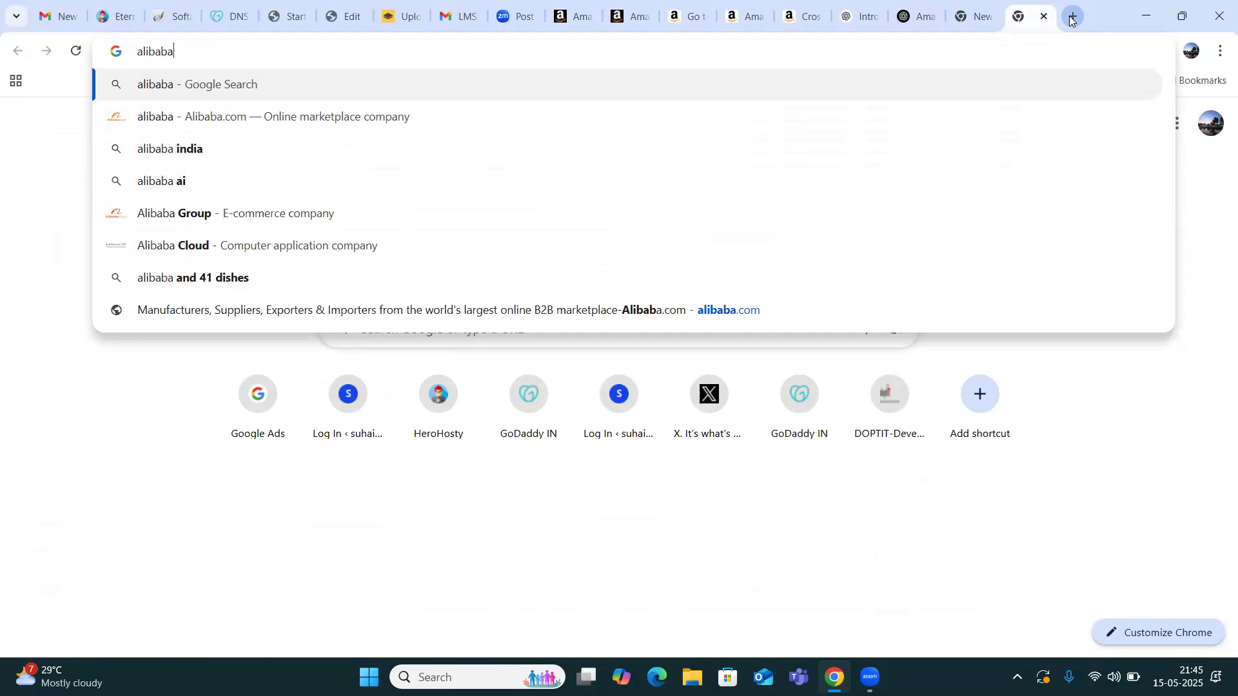
{"action": "type", "text": ".com"}
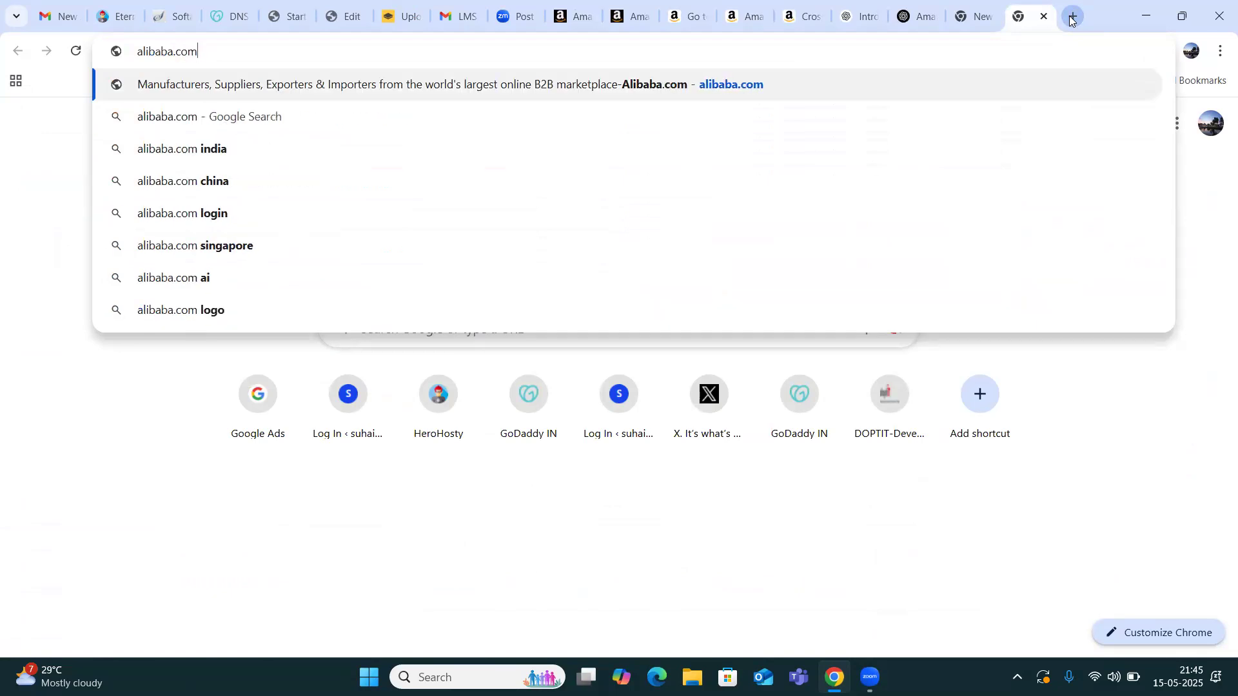
{"action": "key", "text": "Return"}
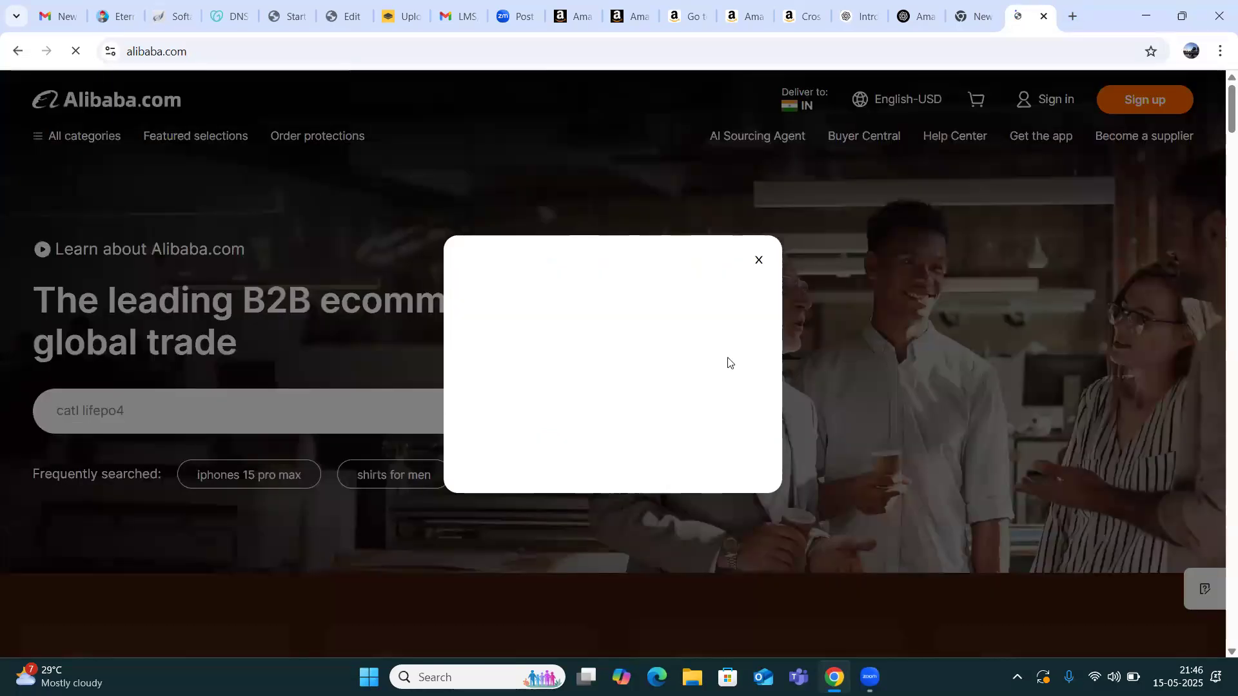
{"action": "left_click", "coordinate": [758, 260]}
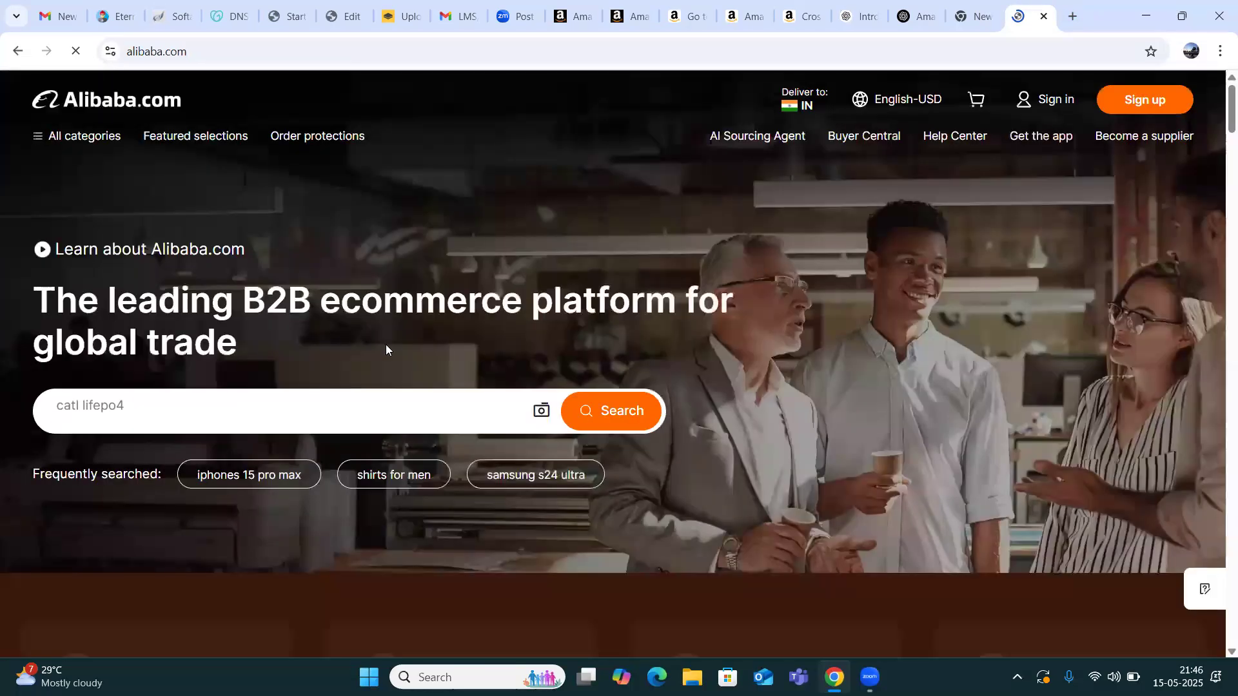
- Search Alibaba for the copied Crosscut Furniture floor lamp title and dismiss the verification pop-up
{"action": "left_click", "coordinate": [116, 424]}
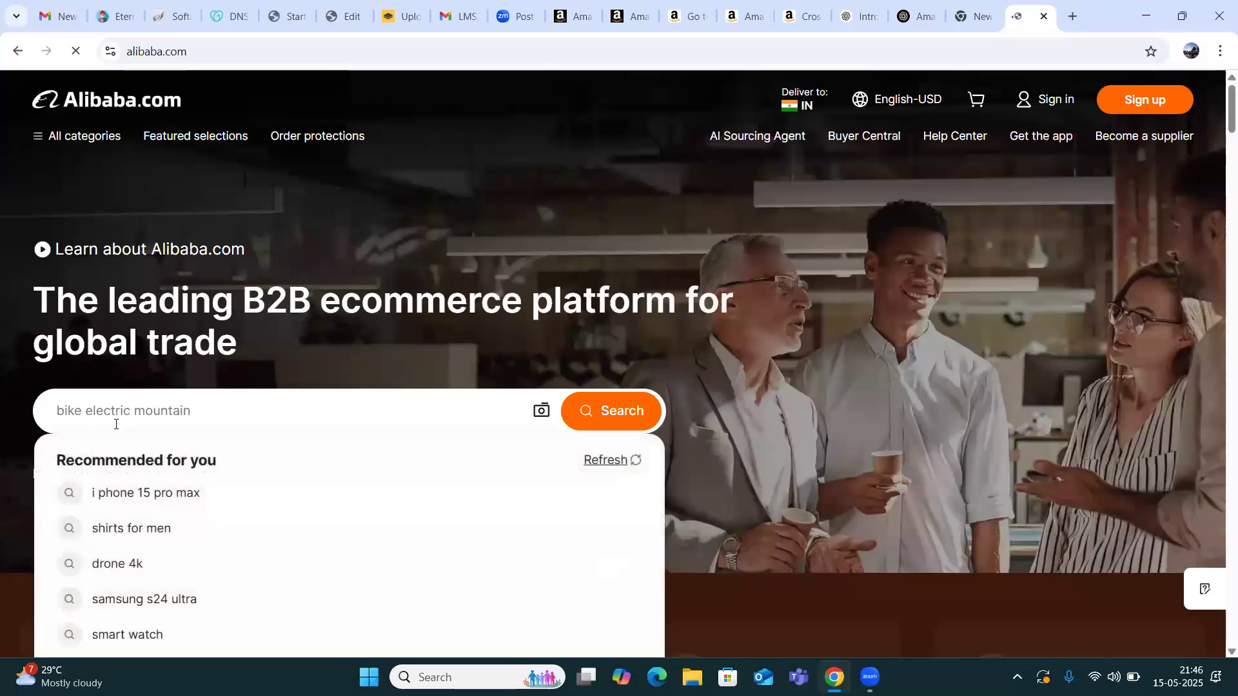
{"action": "key", "text": "ctrl+v"}
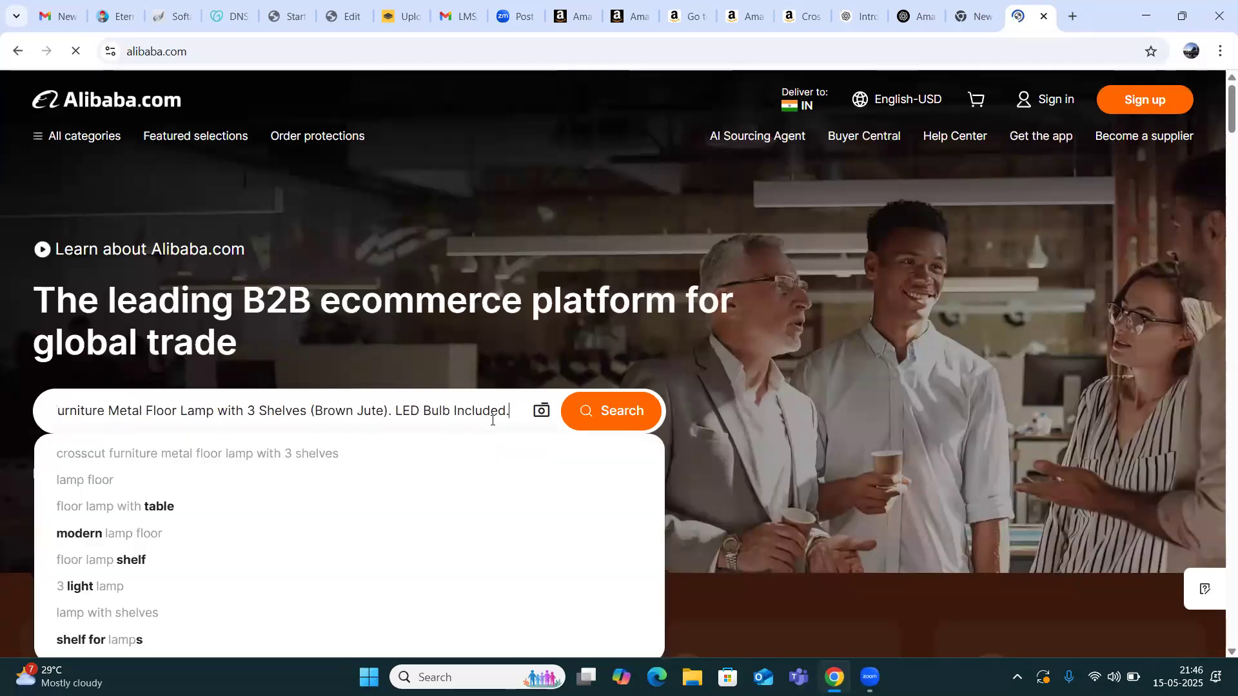
{"action": "left_click", "coordinate": [586, 417]}
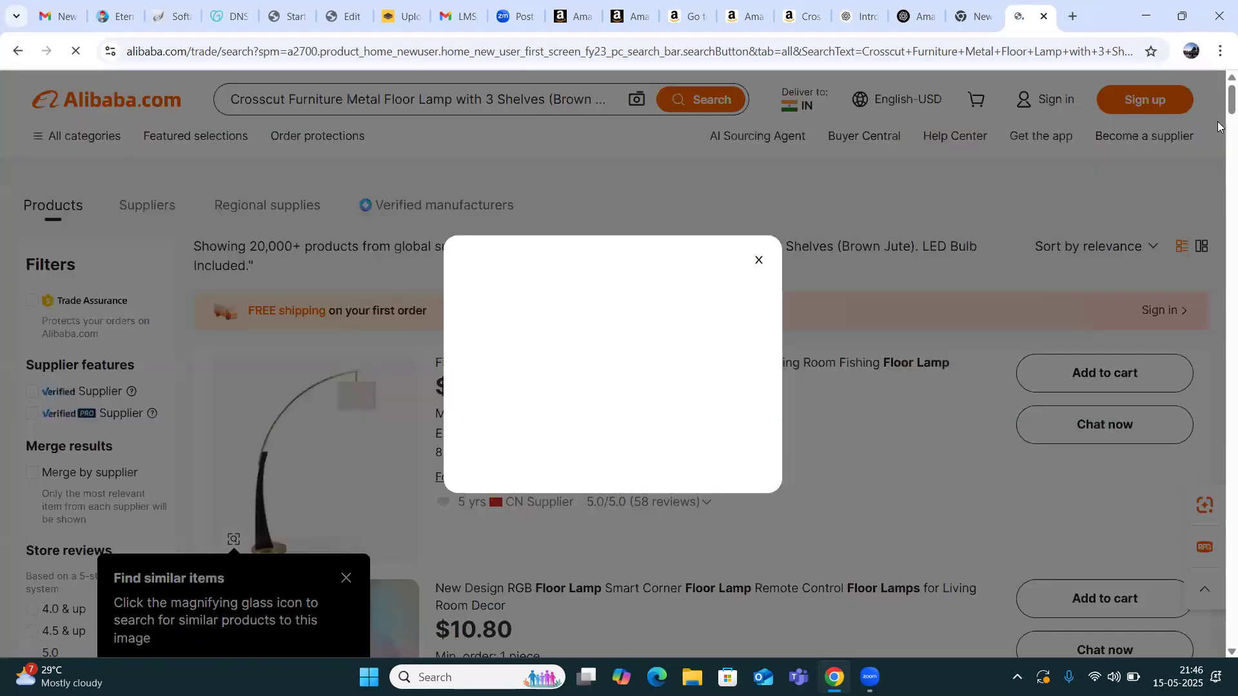
{"action": "left_click", "coordinate": [759, 261]}
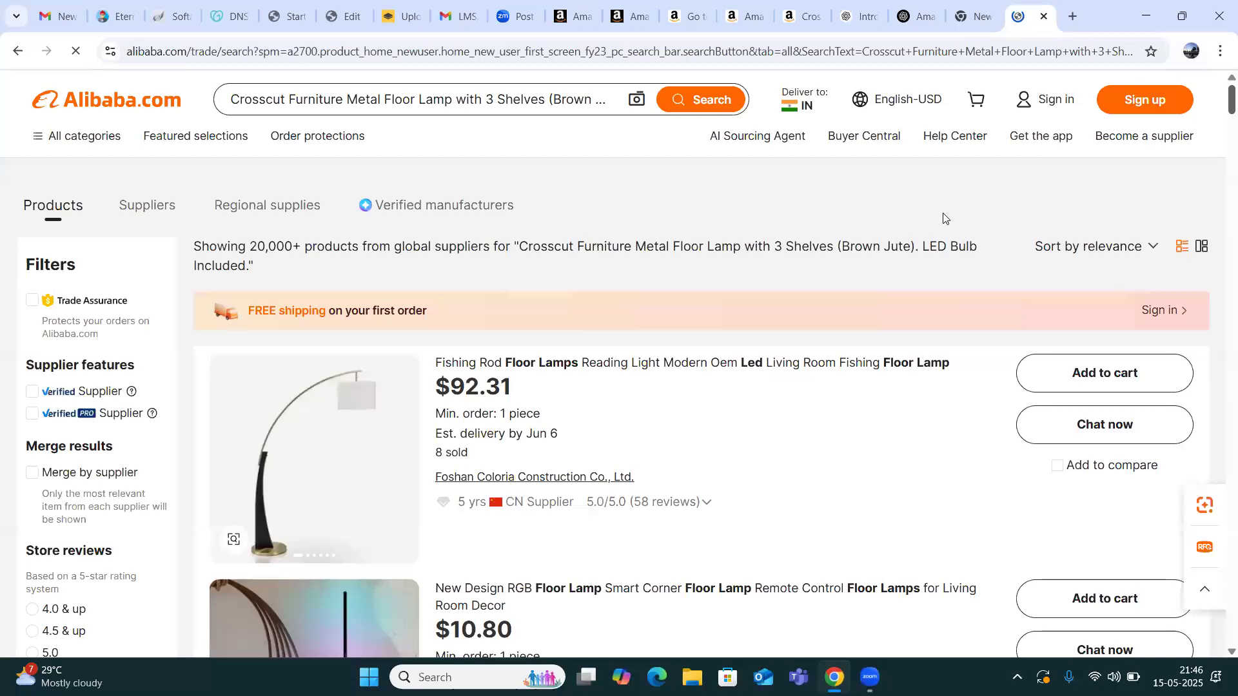
- Examine the Alibaba floor lamp results for similar shelf lamps, comparing prices, minimum orders and suppliers
{"action": "scroll", "coordinate": [942, 213], "scroll_direction": "down", "scroll_amount": 6}
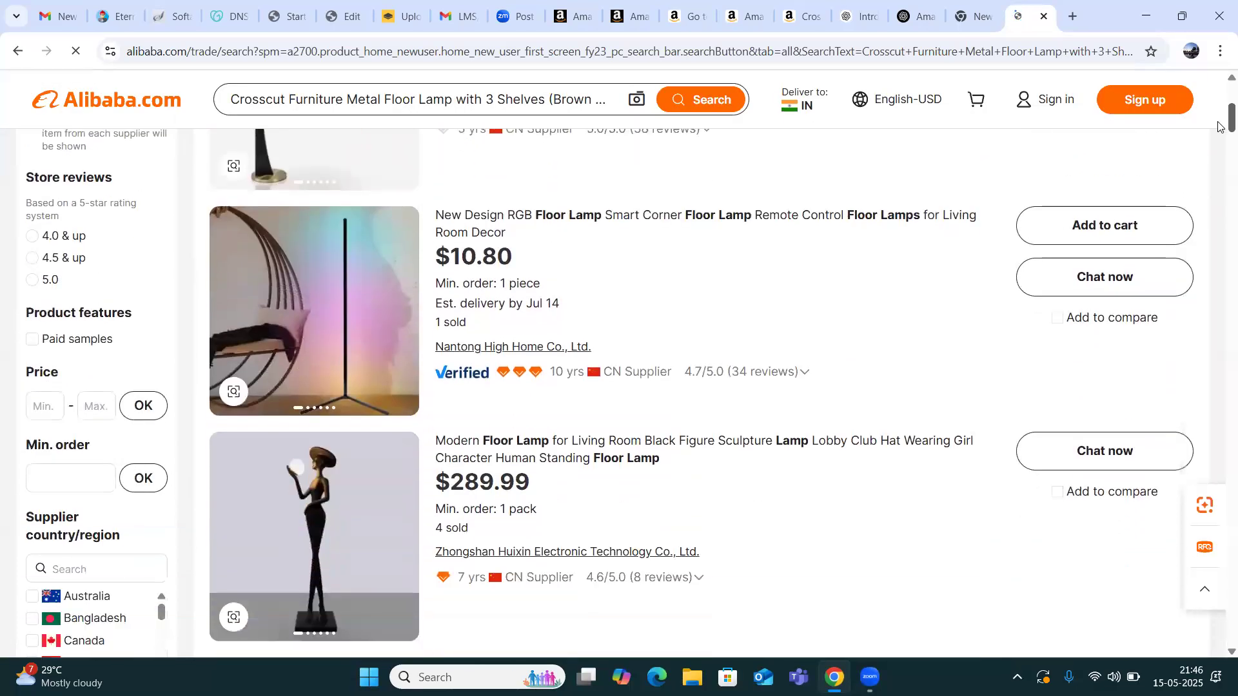
{"action": "scroll", "coordinate": [1218, 127], "scroll_direction": "down", "scroll_amount": 3}
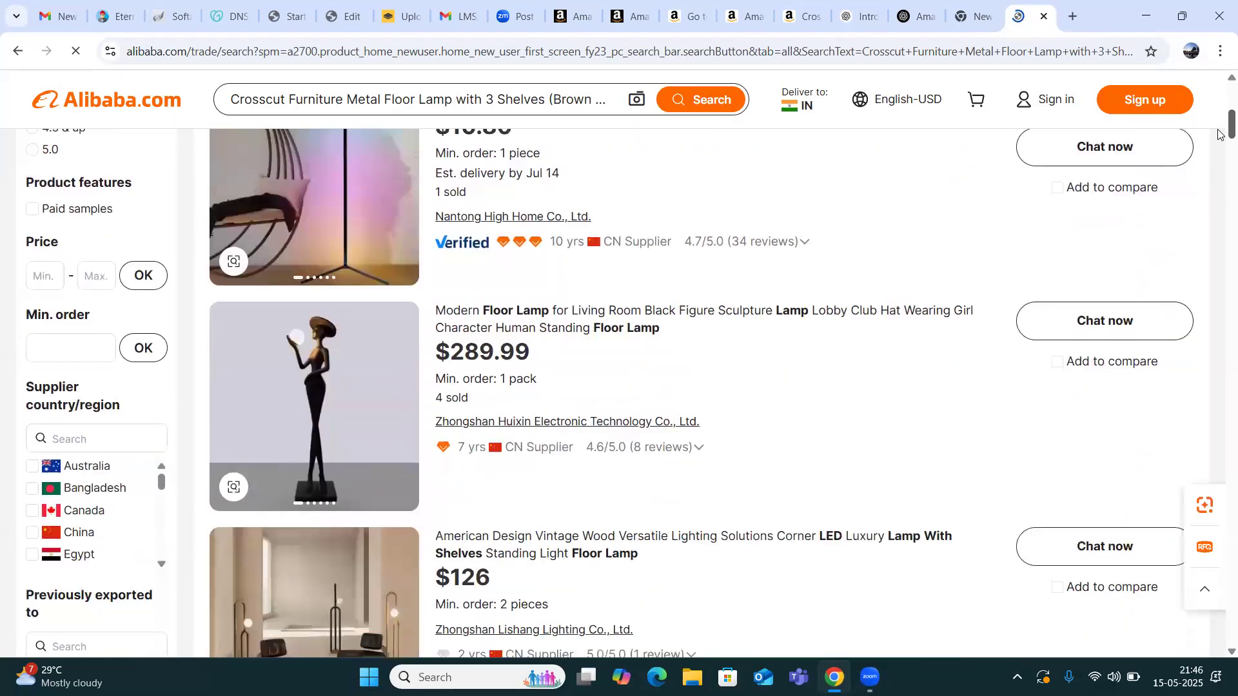
{"action": "scroll", "coordinate": [1217, 140], "scroll_direction": "down", "scroll_amount": 5}
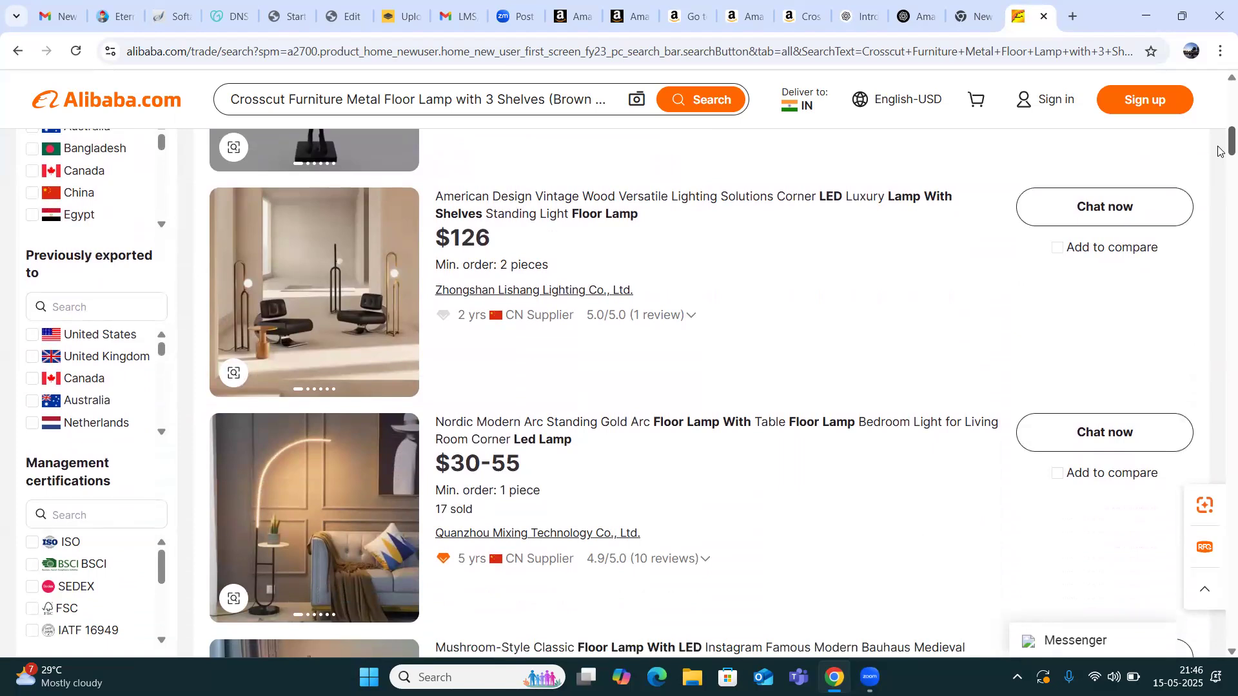
{"action": "scroll", "coordinate": [1218, 151], "scroll_direction": "down", "scroll_amount": 4}
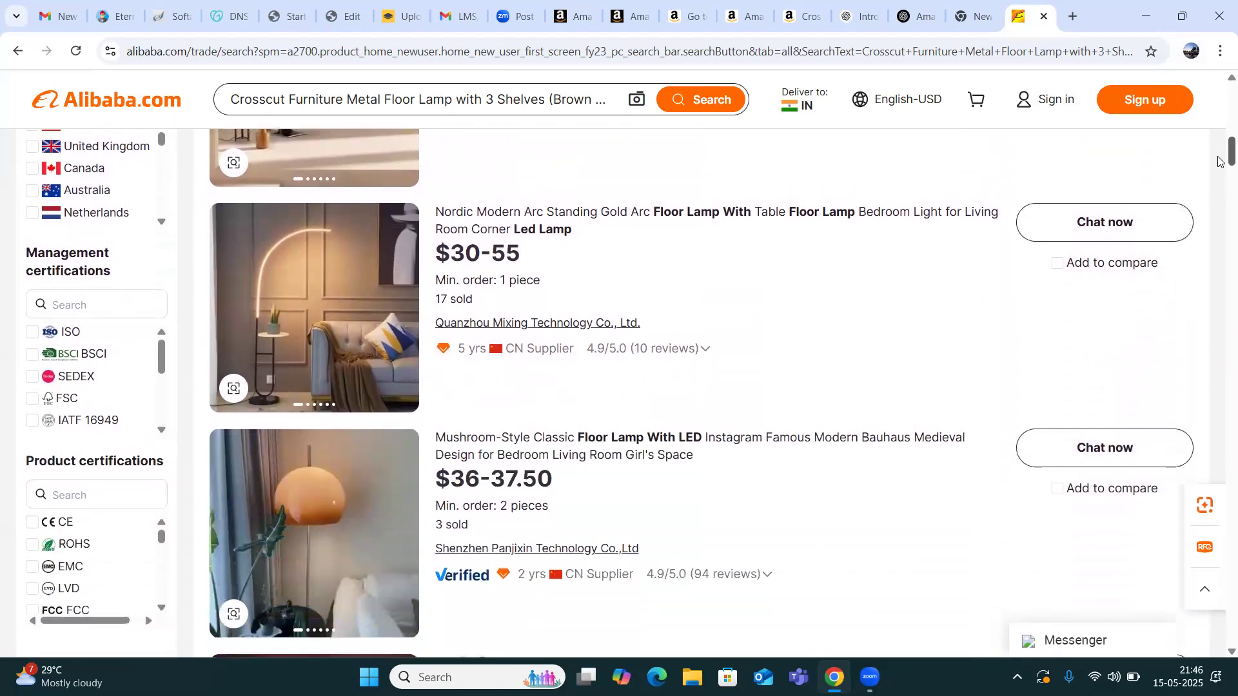
{"action": "scroll", "coordinate": [1217, 164], "scroll_direction": "down", "scroll_amount": 4}
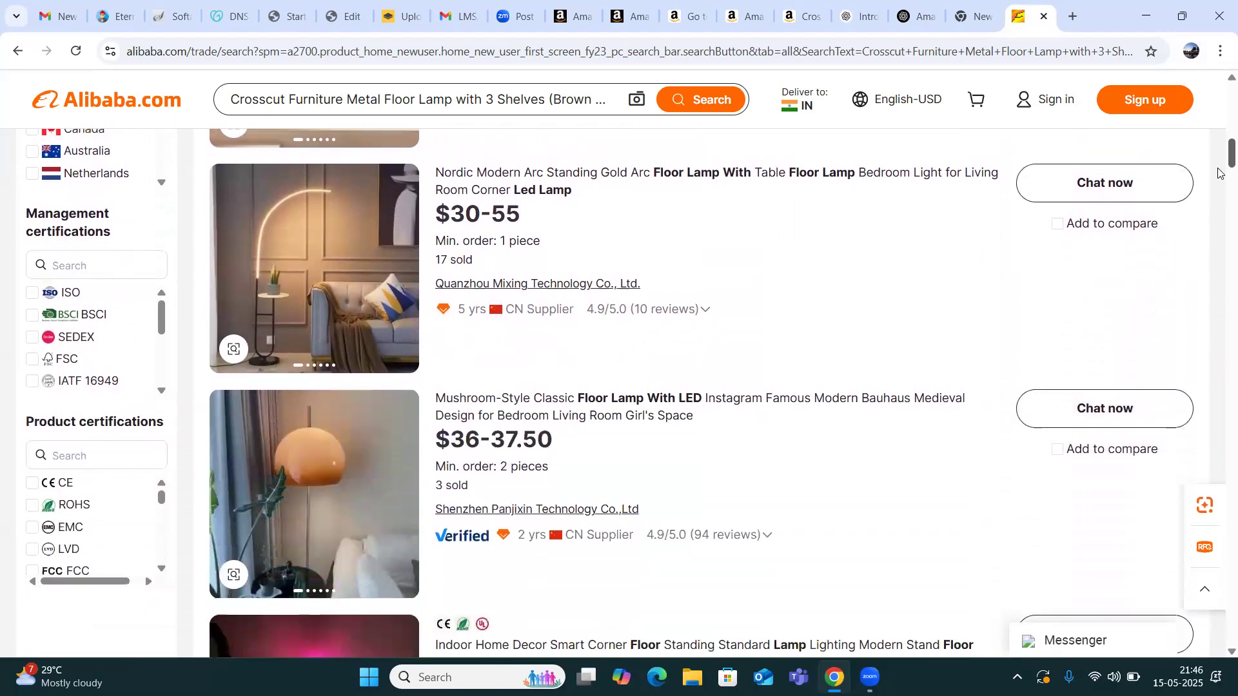
{"action": "scroll", "coordinate": [1218, 181], "scroll_direction": "down", "scroll_amount": 5}
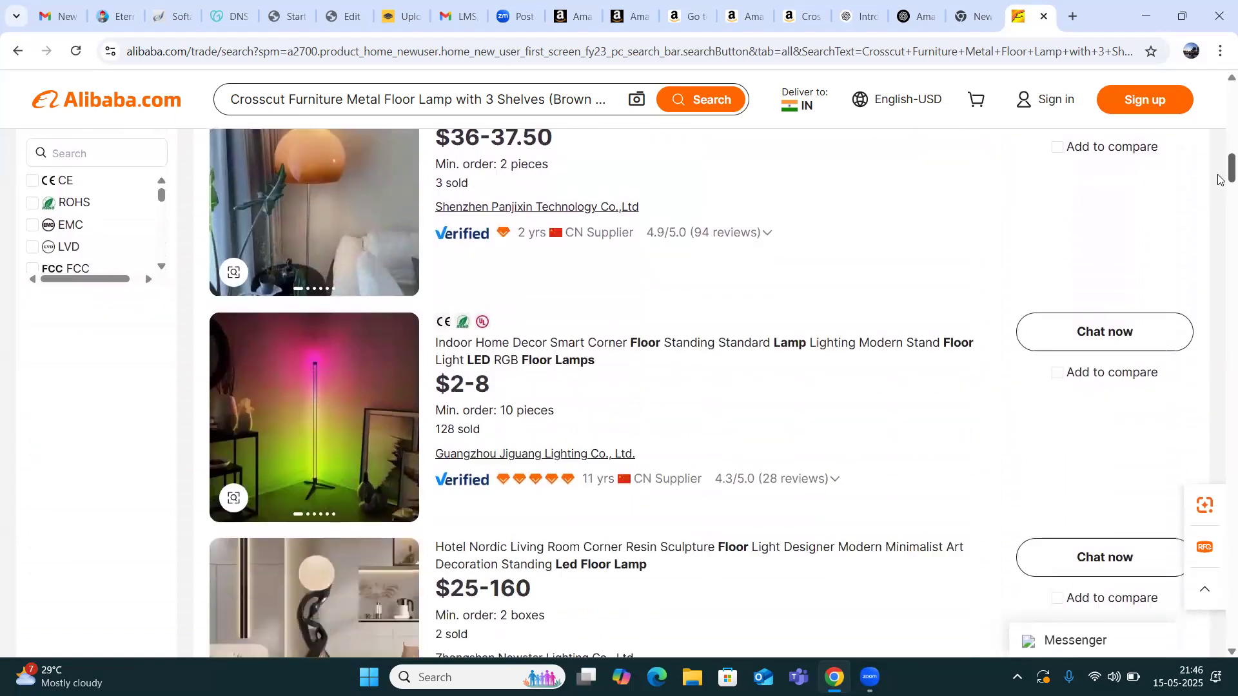
{"action": "scroll", "coordinate": [1217, 193], "scroll_direction": "down", "scroll_amount": 4}
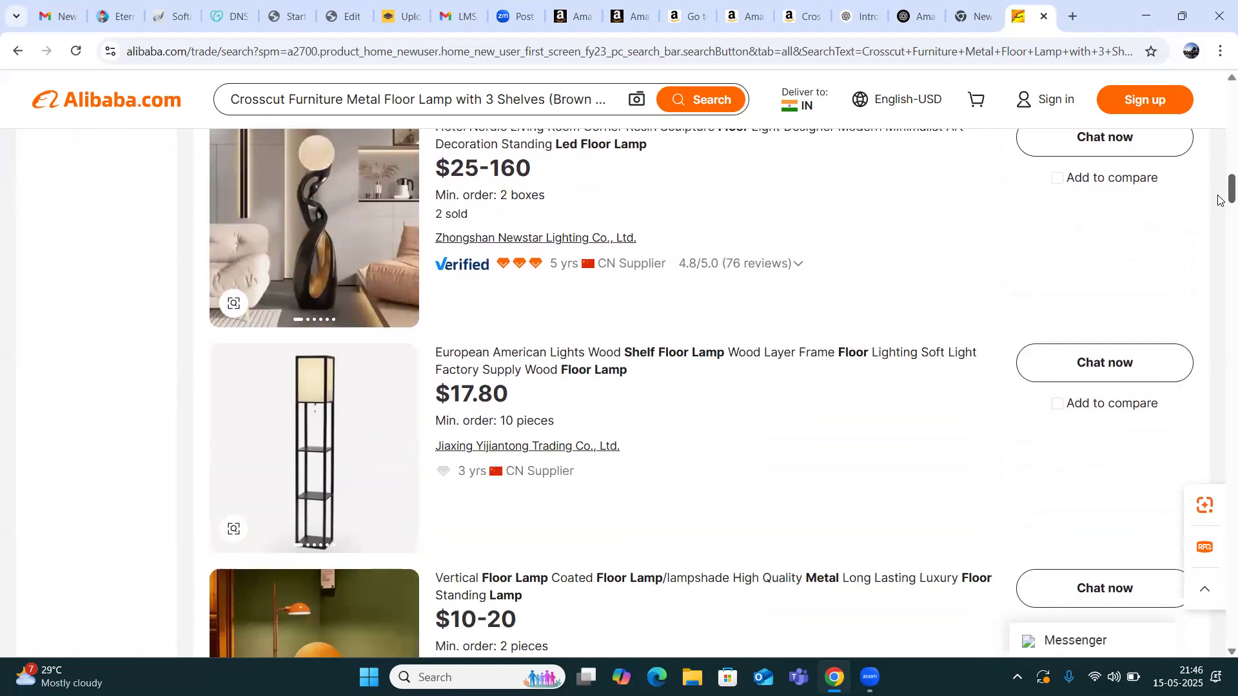
{"action": "scroll", "coordinate": [1218, 199], "scroll_direction": "down", "scroll_amount": 4}
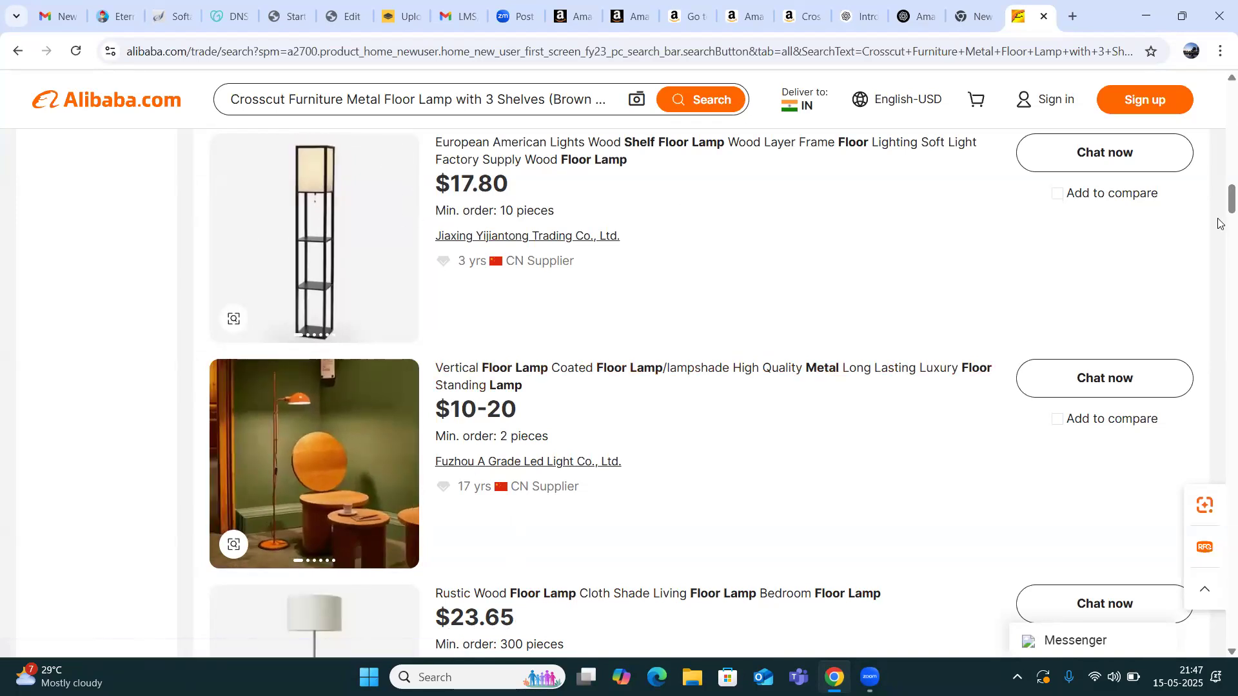
{"action": "scroll", "coordinate": [1219, 215], "scroll_direction": "down", "scroll_amount": 1}
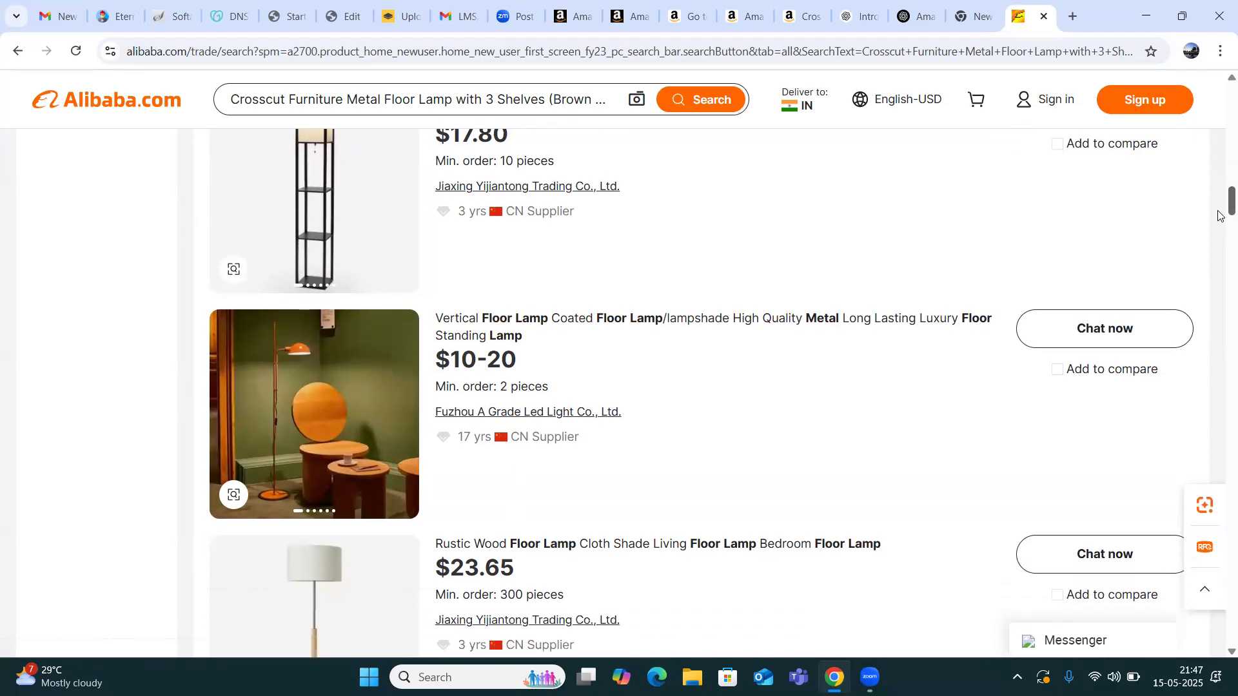
{"action": "scroll", "coordinate": [1219, 219], "scroll_direction": "down", "scroll_amount": 3}
{"action": "scroll", "coordinate": [1218, 222], "scroll_direction": "down", "scroll_amount": 4}
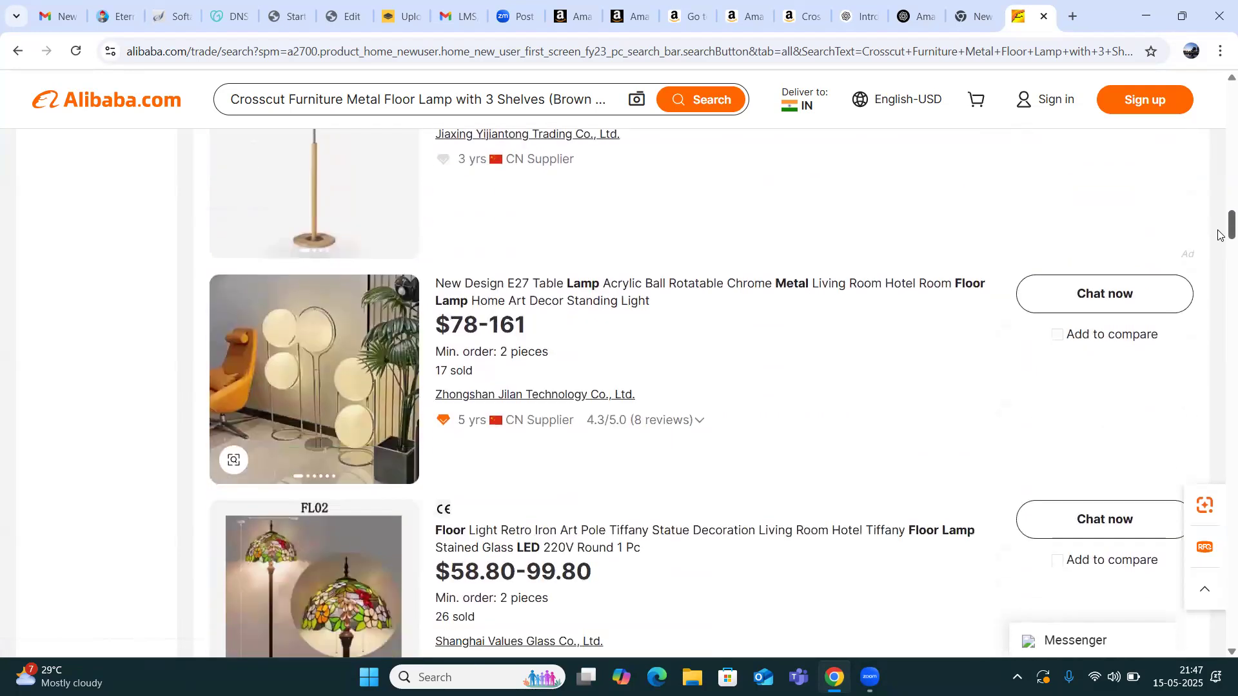
{"action": "scroll", "coordinate": [1218, 240], "scroll_direction": "down", "scroll_amount": 1}
{"action": "scroll", "coordinate": [1219, 207], "scroll_direction": "up", "scroll_amount": 13}
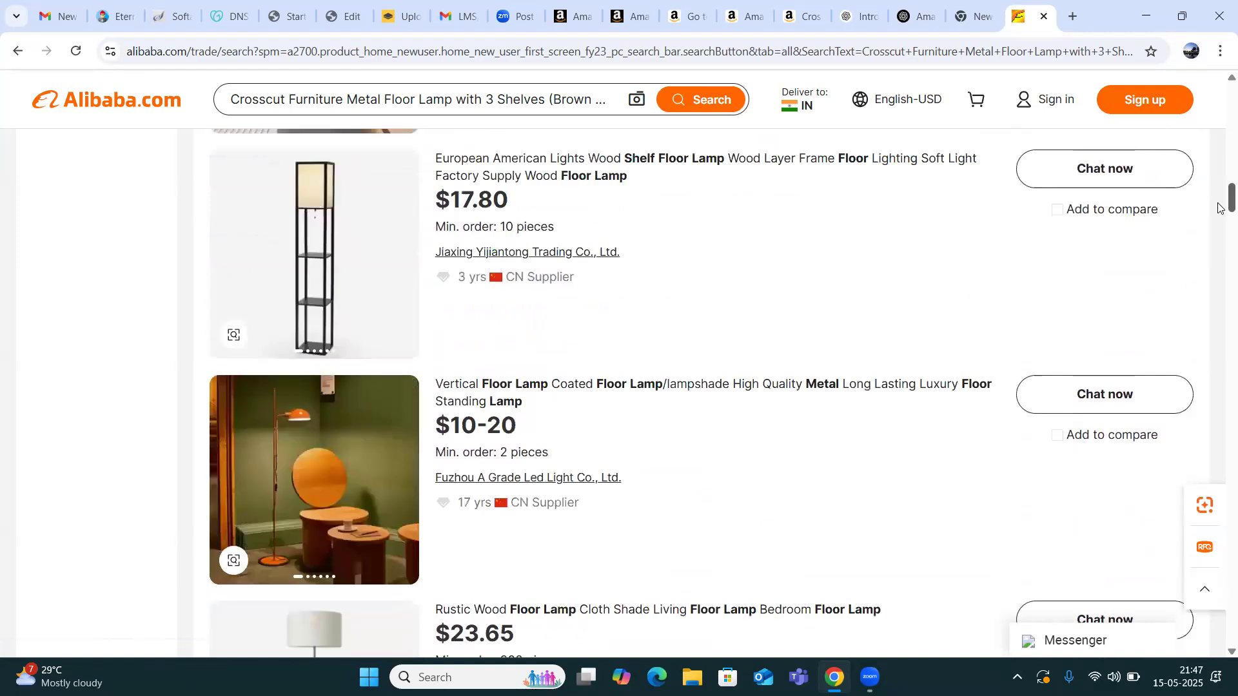
{"action": "scroll", "coordinate": [1218, 185], "scroll_direction": "up", "scroll_amount": 10}
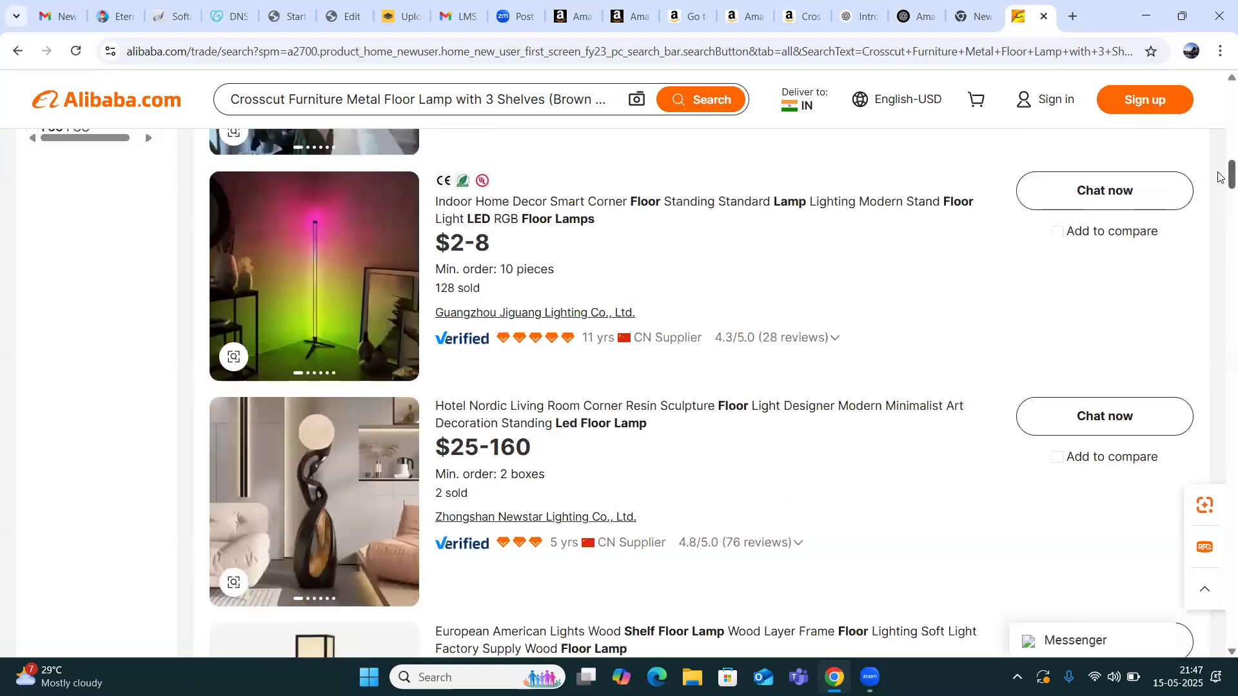
- Look further through the Alibaba floor lamp results and dismiss the unusual-traffic verification pop-up
{"action": "scroll", "coordinate": [1218, 132], "scroll_direction": "up", "scroll_amount": 5}
{"action": "scroll", "coordinate": [1218, 142], "scroll_direction": "down", "scroll_amount": 2}
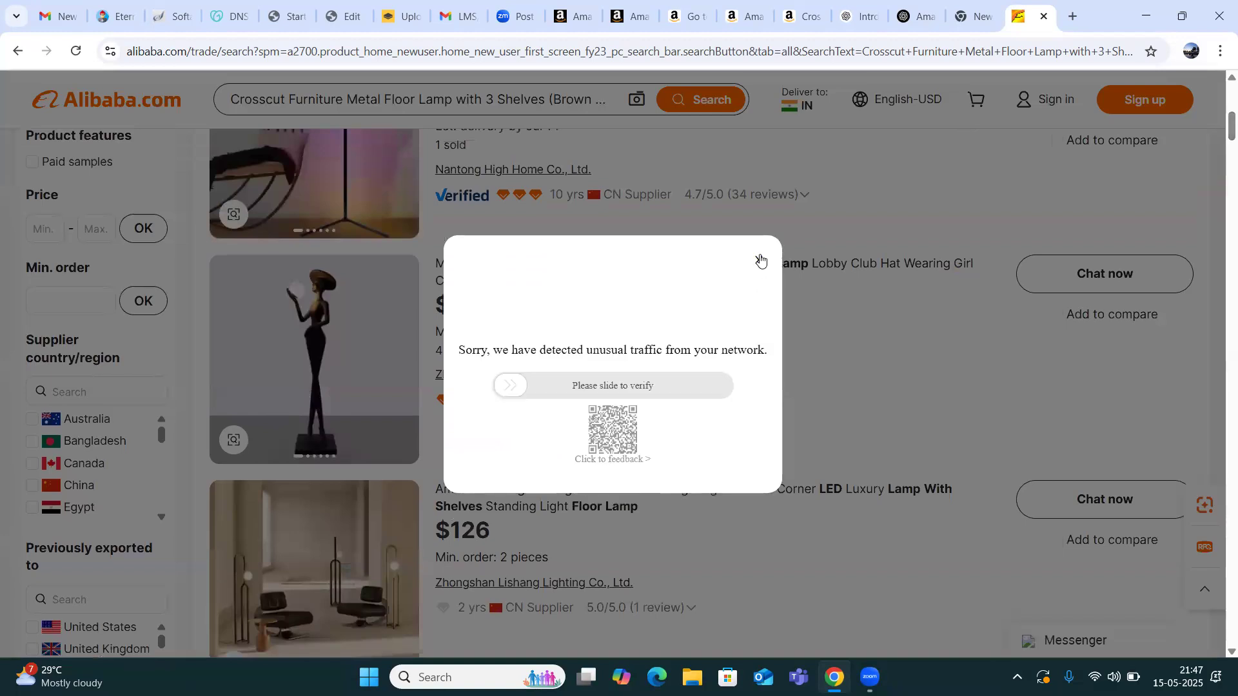
{"action": "left_click", "coordinate": [757, 262]}
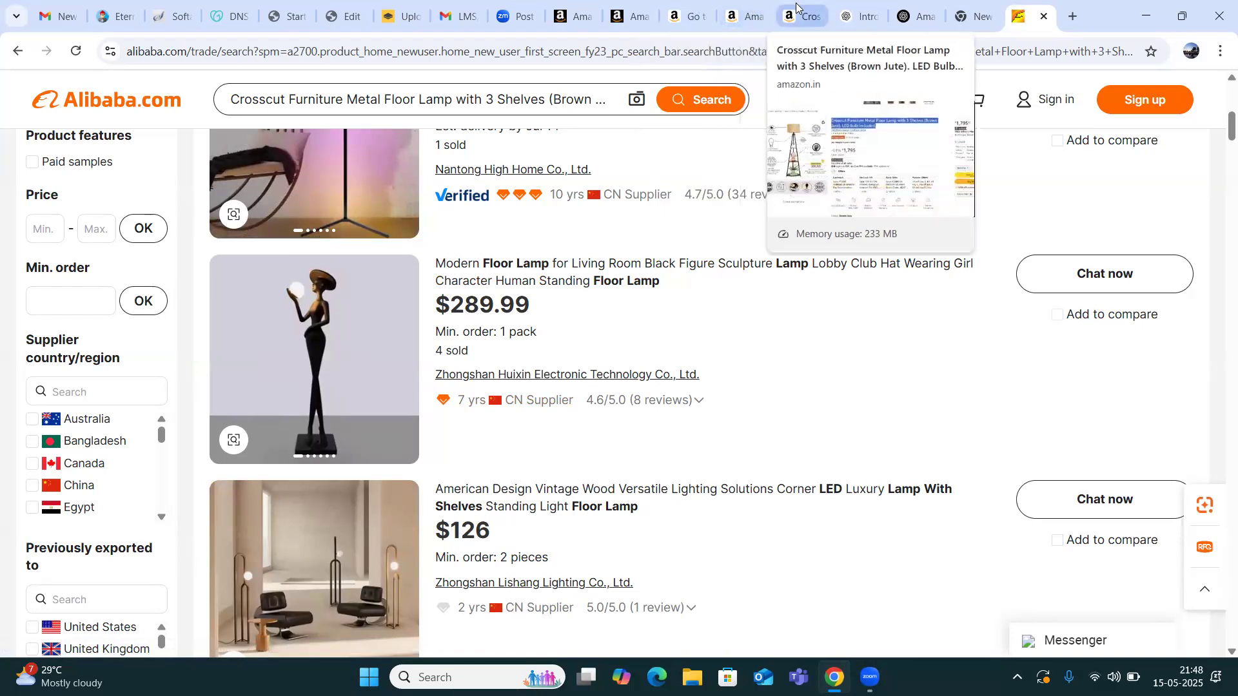
- Try to open aliexpress.com in a new browser tab and close that tab
{"action": "left_click", "coordinate": [1072, 16]}
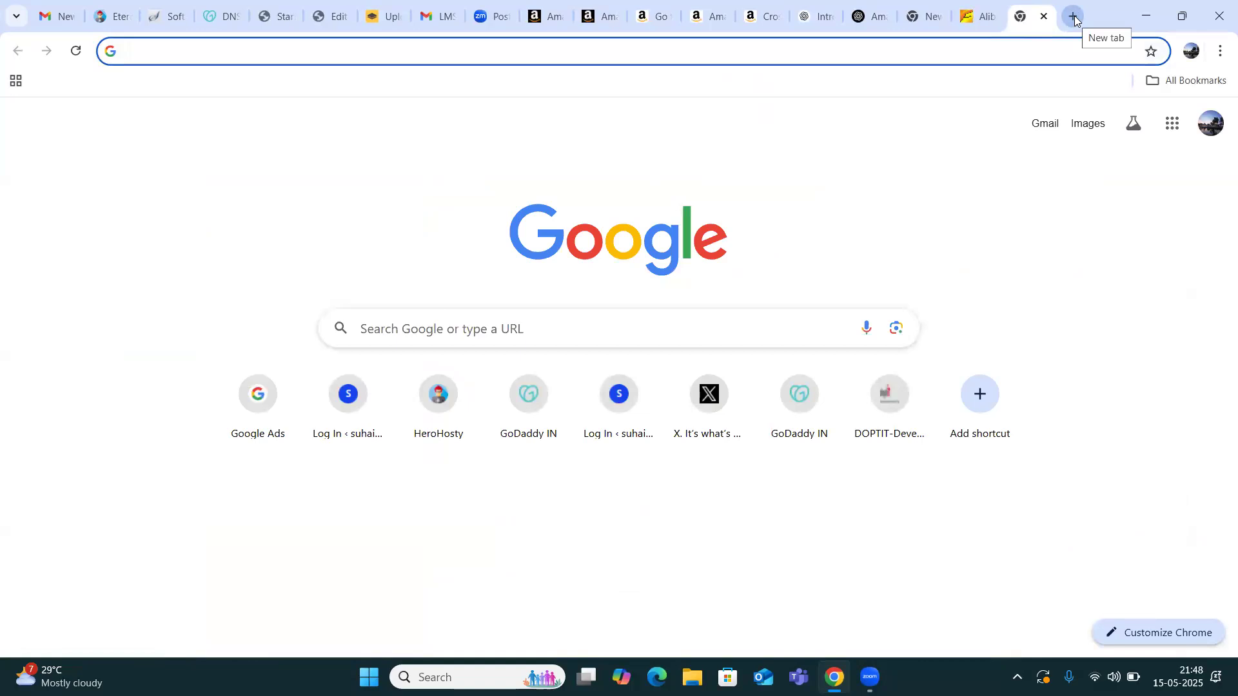
{"action": "type", "text": "aliexpress"}
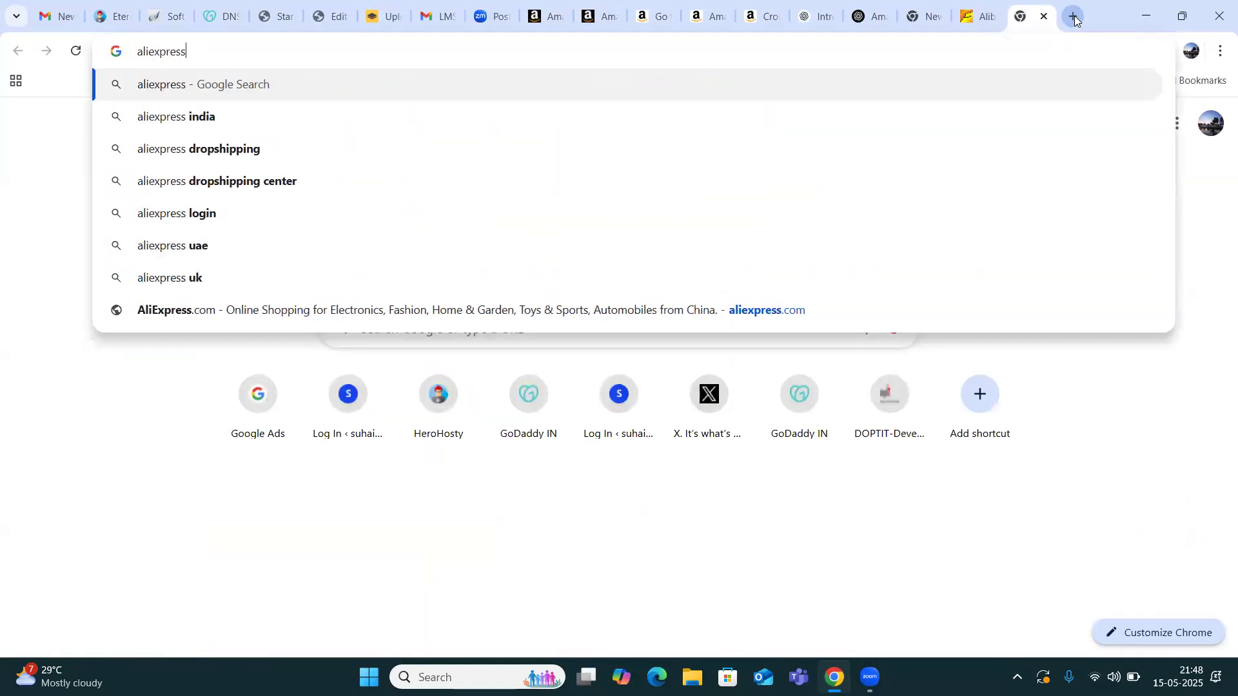
{"action": "type", "text": ".com"}
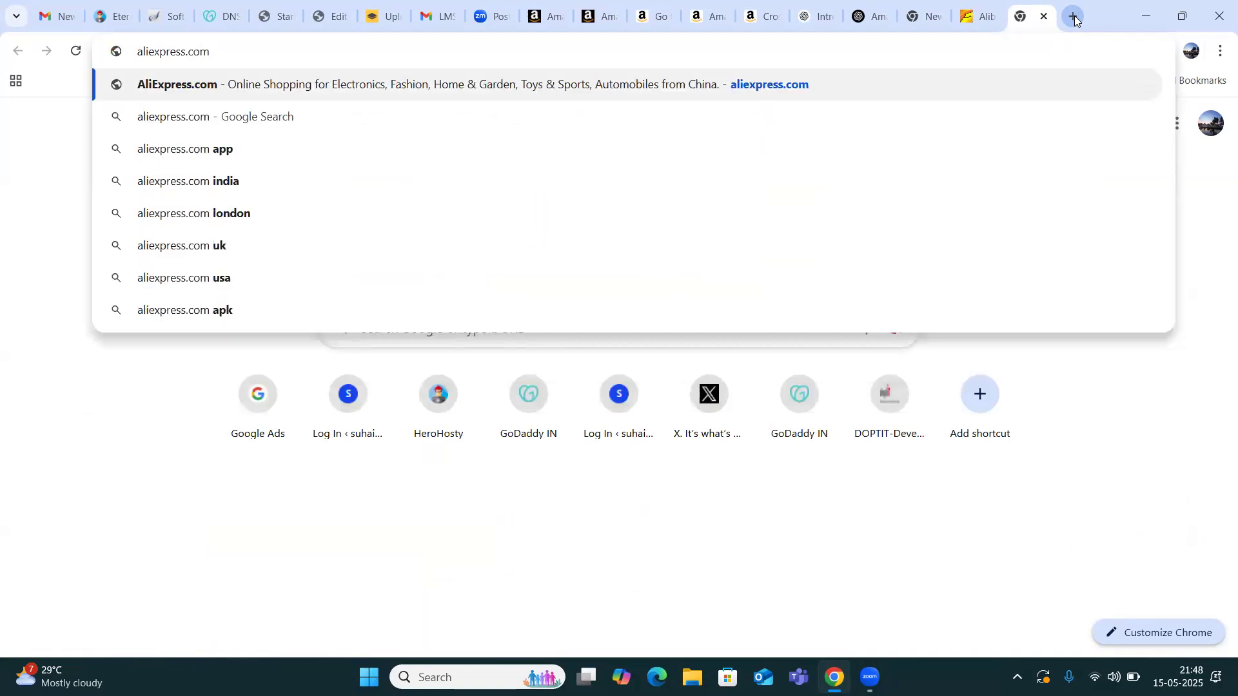
{"action": "key", "text": "Return"}
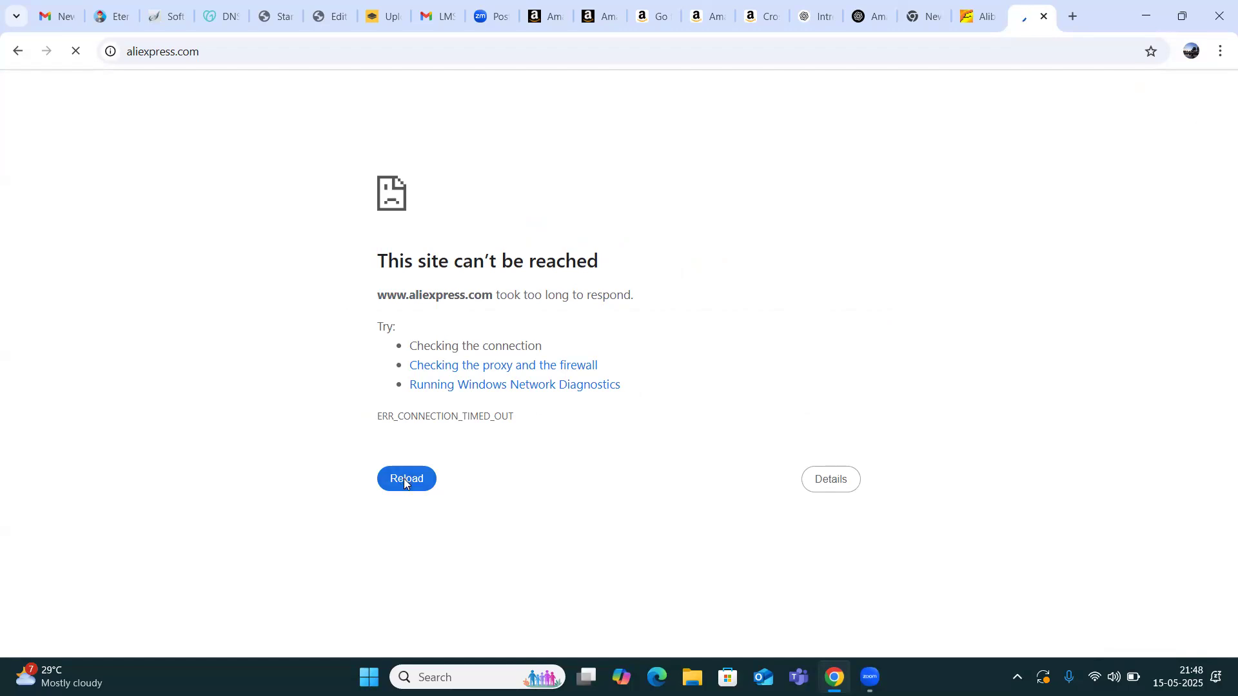
{"action": "left_click", "coordinate": [1045, 17]}
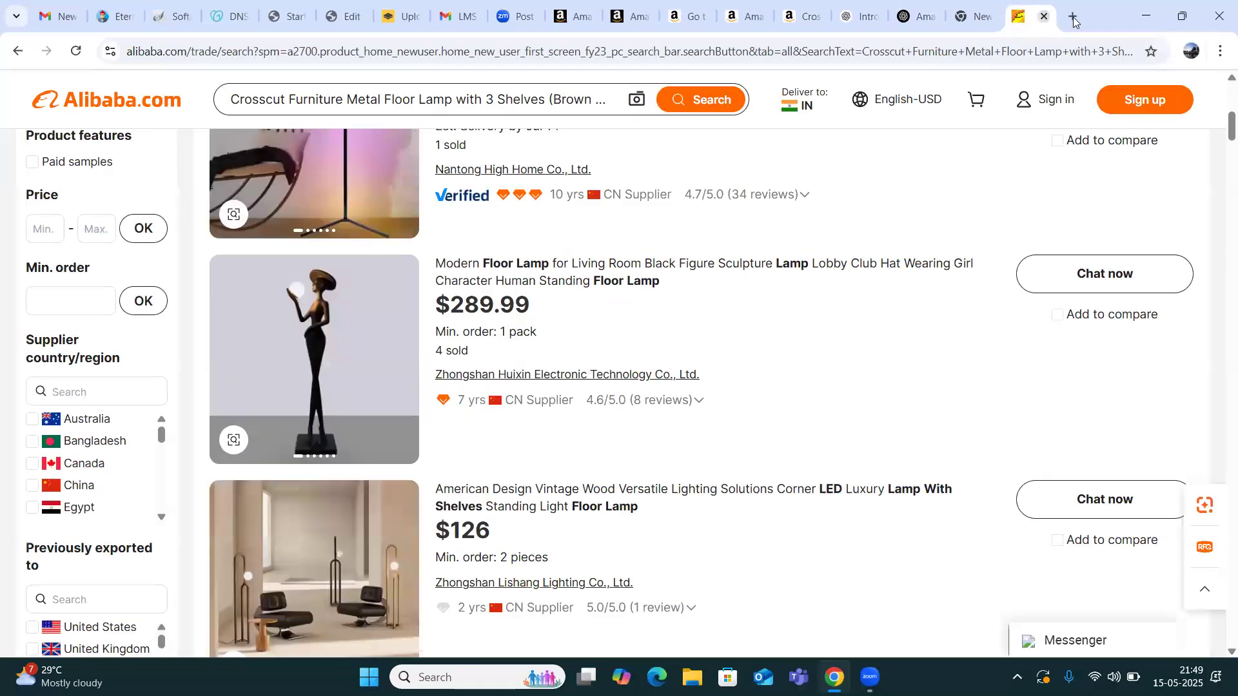
- Return to the Seller Central listing form and paste the copied Crosscut Furniture floor lamp title as the item name
{"action": "left_click", "coordinate": [1072, 18]}
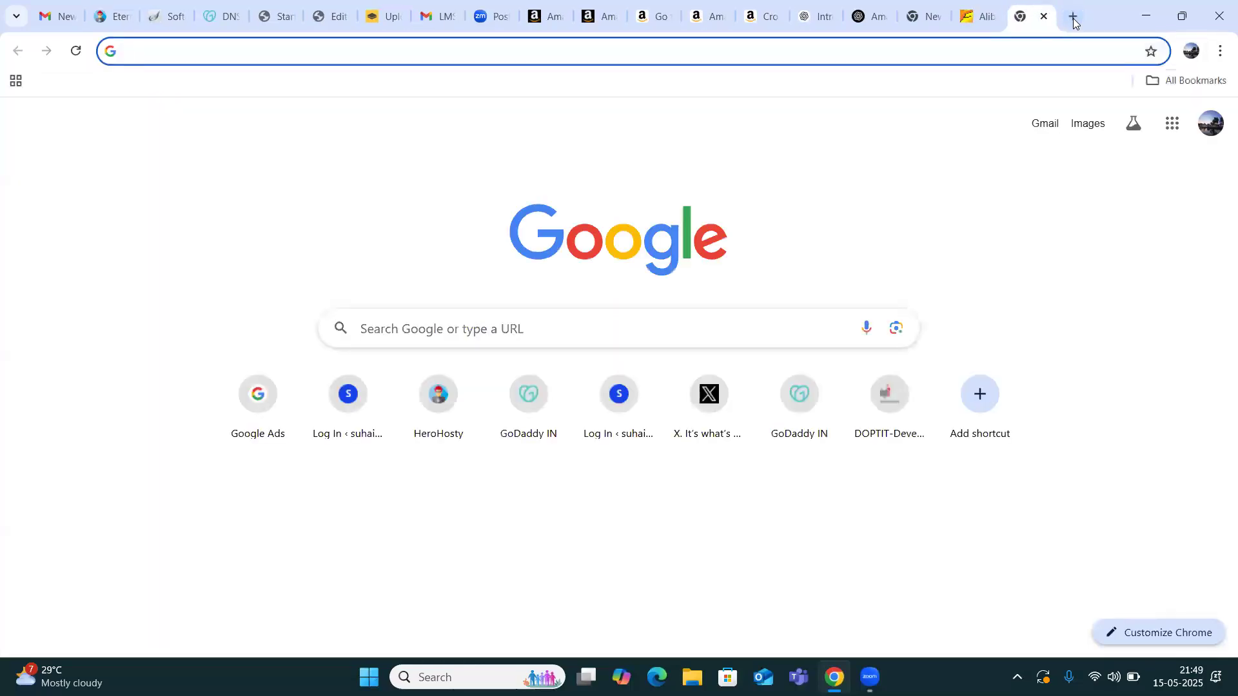
{"action": "left_click", "coordinate": [762, 18]}
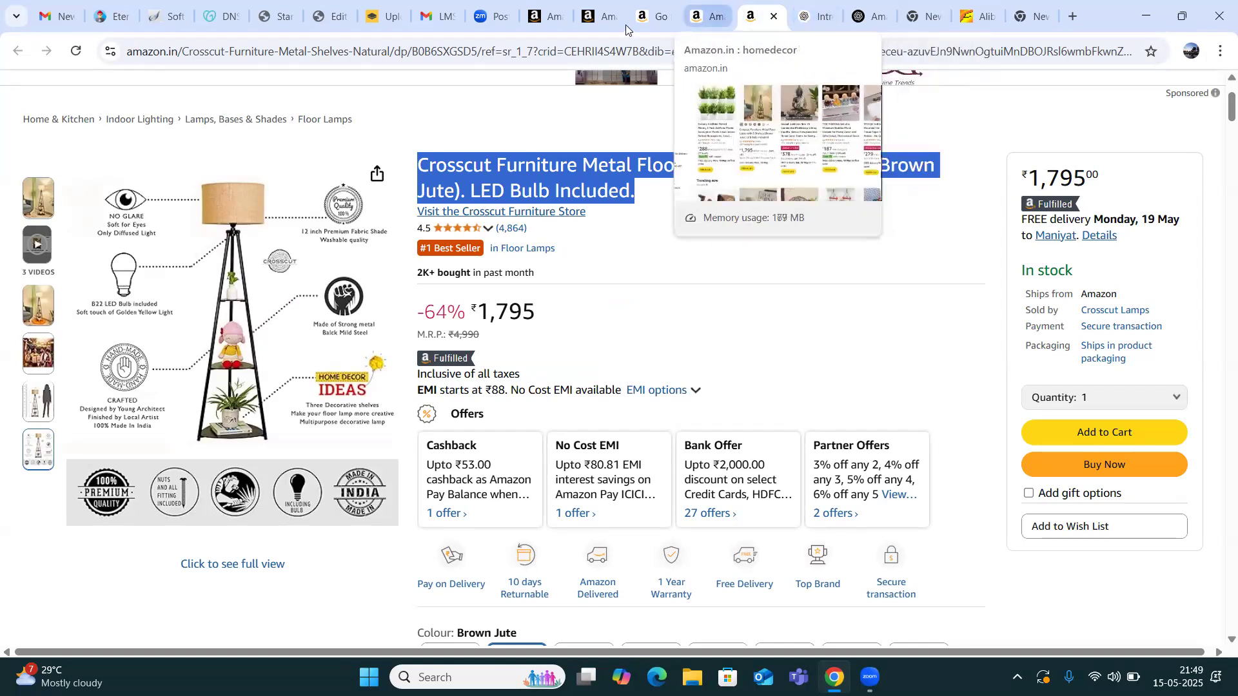
{"action": "left_click", "coordinate": [592, 17]}
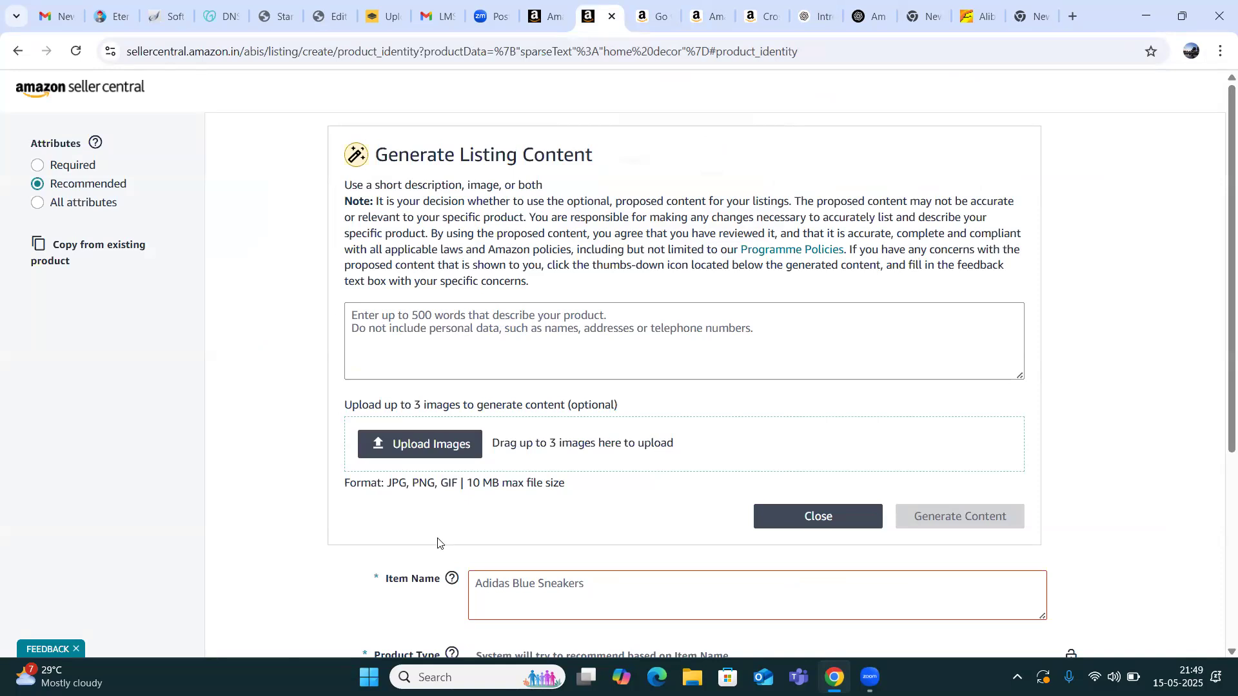
{"action": "left_click", "coordinate": [498, 599]}
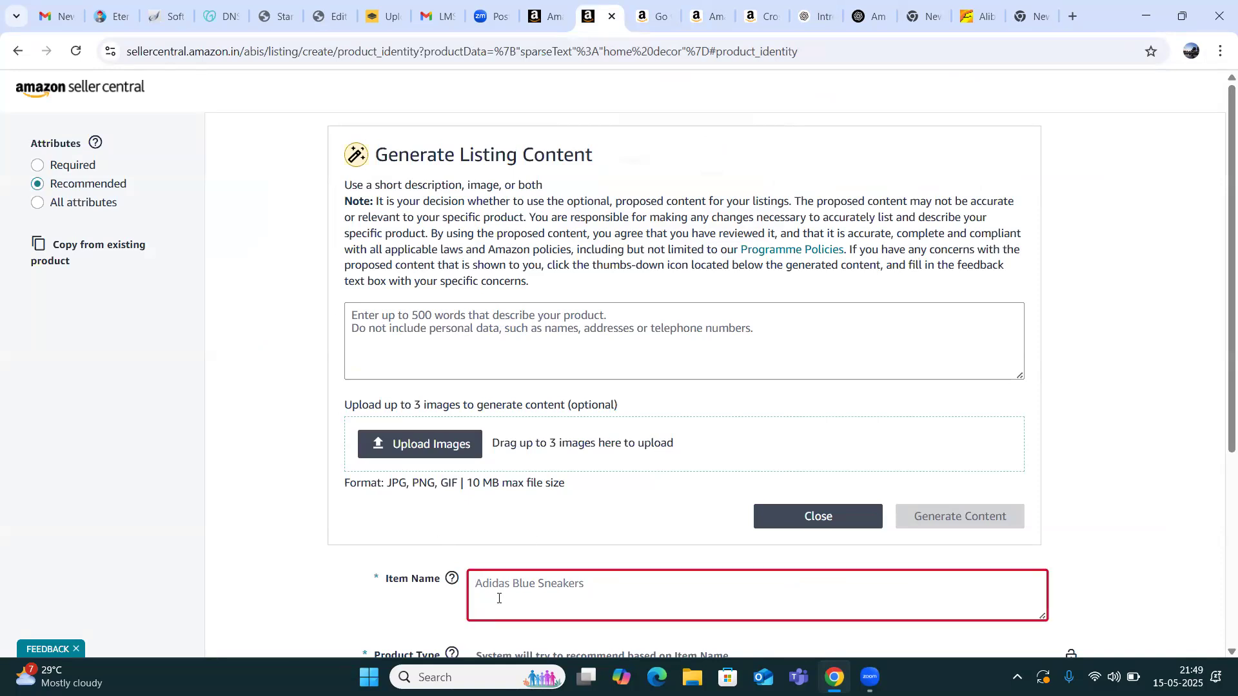
{"action": "type", "text": "Crosscut Furniture Metal Floor Lamp with 3 Shelves (Brown Jute). LED Bulb Included."}
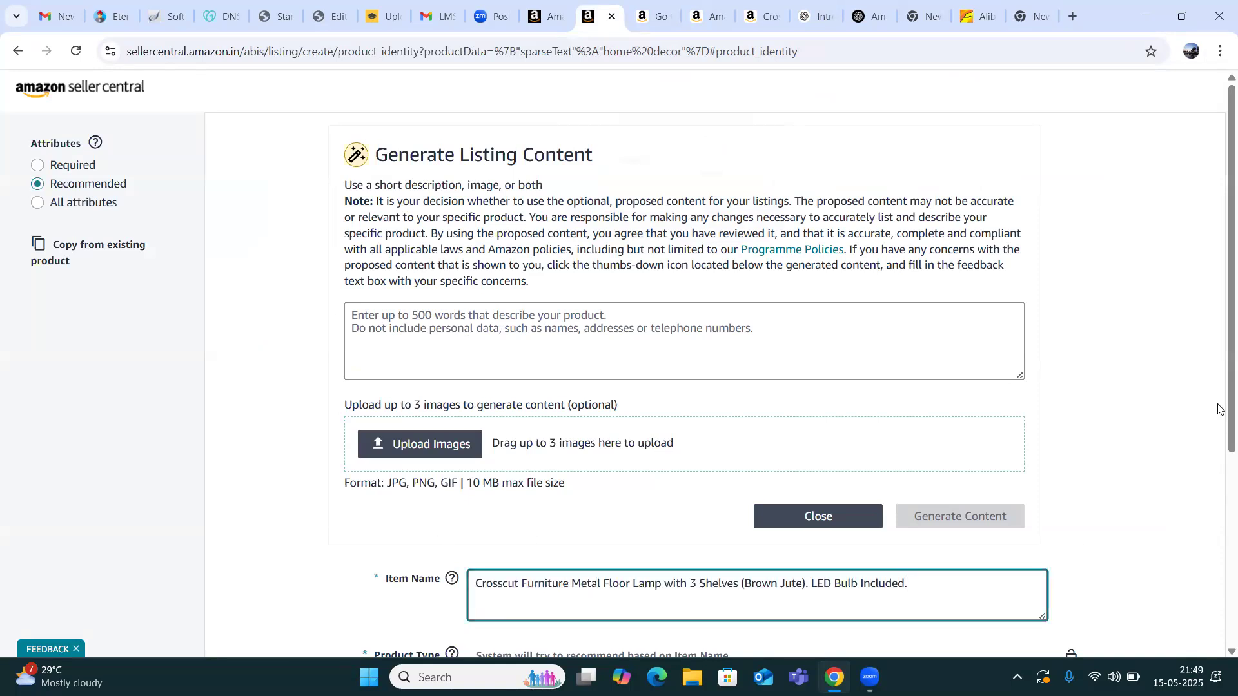
{"action": "scroll", "coordinate": [1218, 452], "scroll_direction": "down", "scroll_amount": 2}
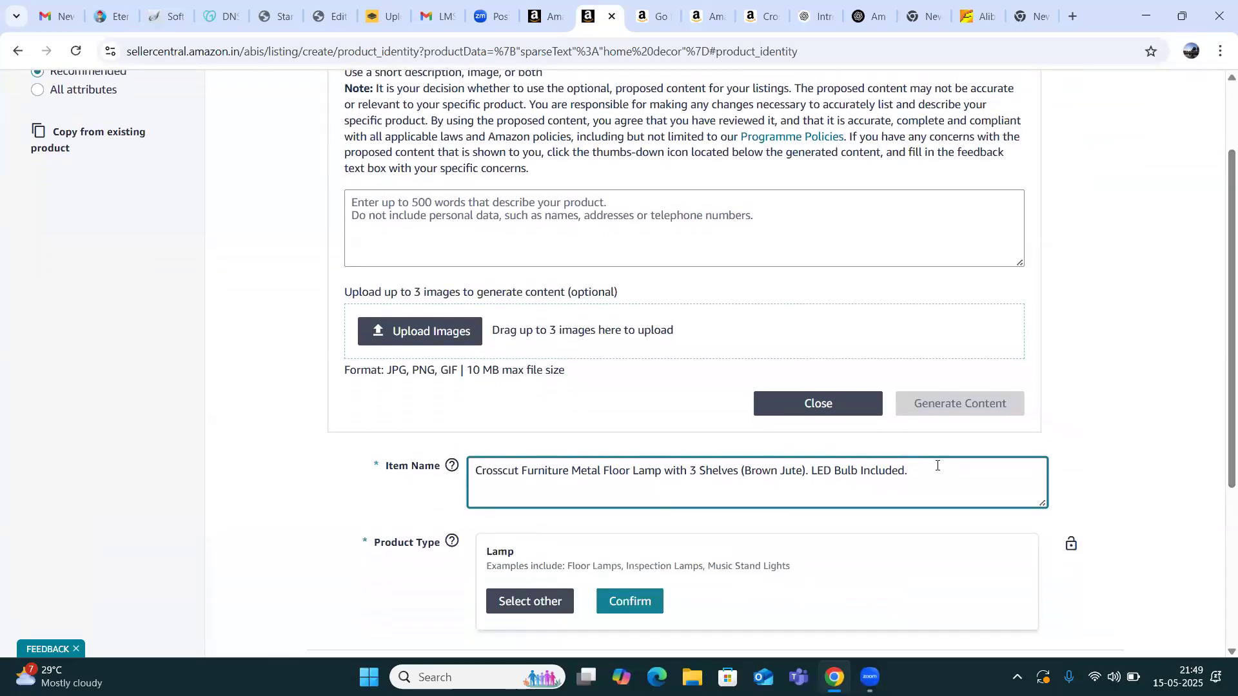
- Reword the item name as "3 Shelves (Brown Jute) Crosscut Furniture Metal Floor Lamp . LED Bulb Included"
{"action": "key", "text": "BackSpace"}
{"action": "key", "text": "BackSpace"}
{"action": "key", "text": "BackSpace"}
{"action": "type", "text": "ed"}
{"action": "left_click_drag", "start_coordinate": [806, 470], "coordinate": [690, 470]}
{"action": "key", "text": "ctrl+c"}
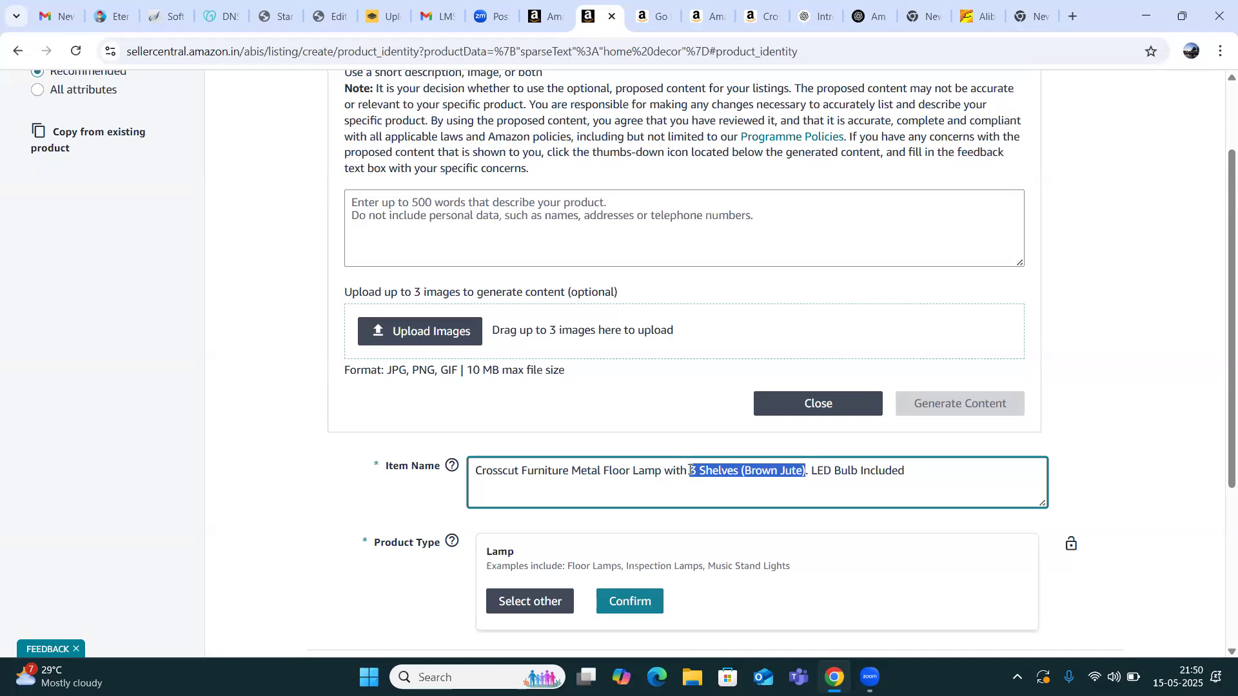
{"action": "key", "text": "BackSpace"}
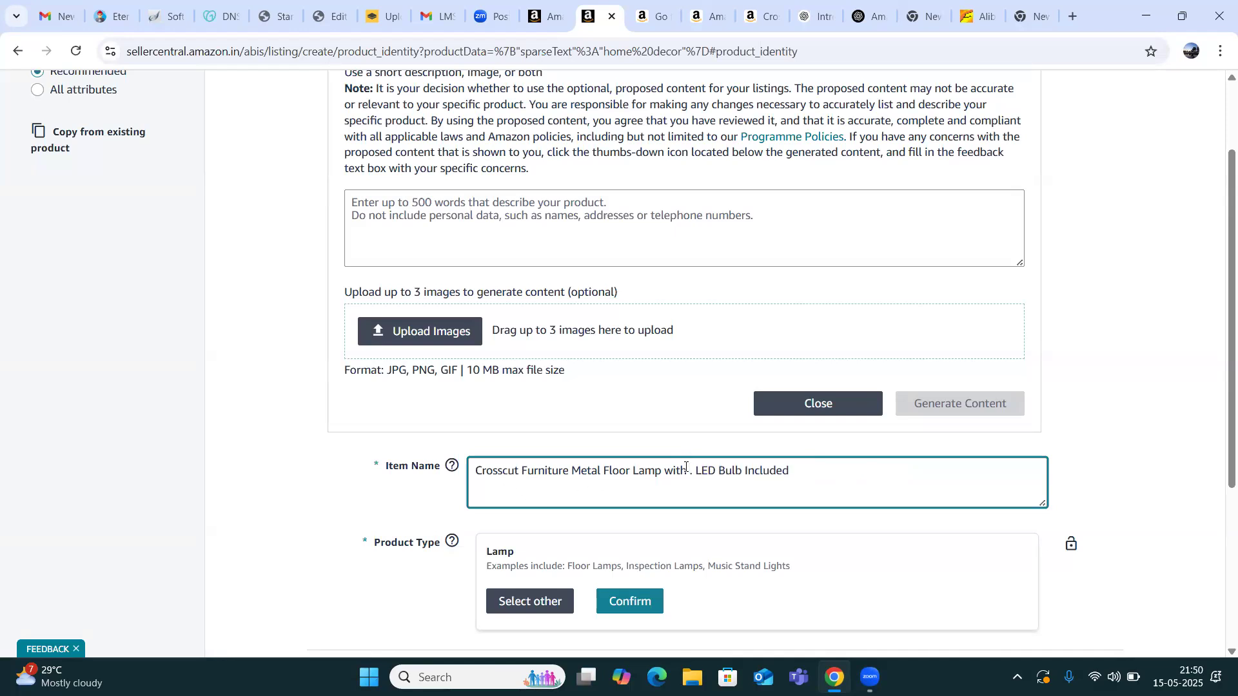
{"action": "key", "text": "BackSpace"}
{"action": "key", "text": "BackSpace"}
{"action": "key", "text": "BackSpace"}
{"action": "key", "text": "BackSpace"}
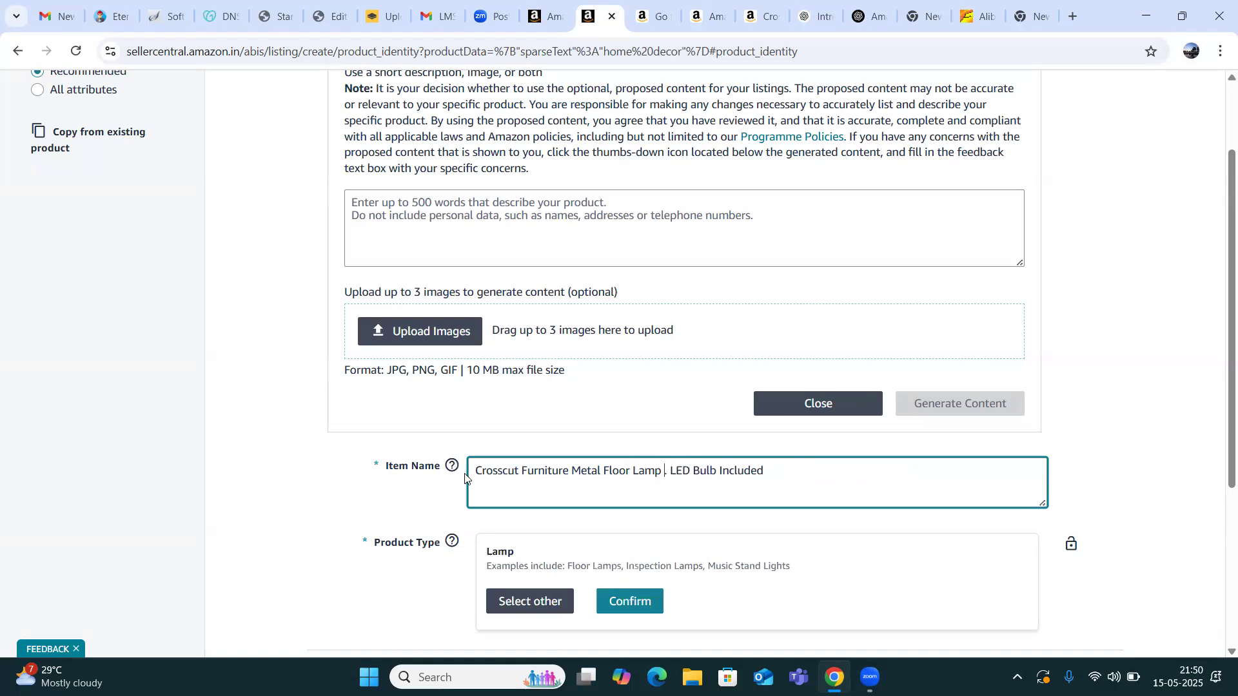
{"action": "left_click", "coordinate": [476, 472]}
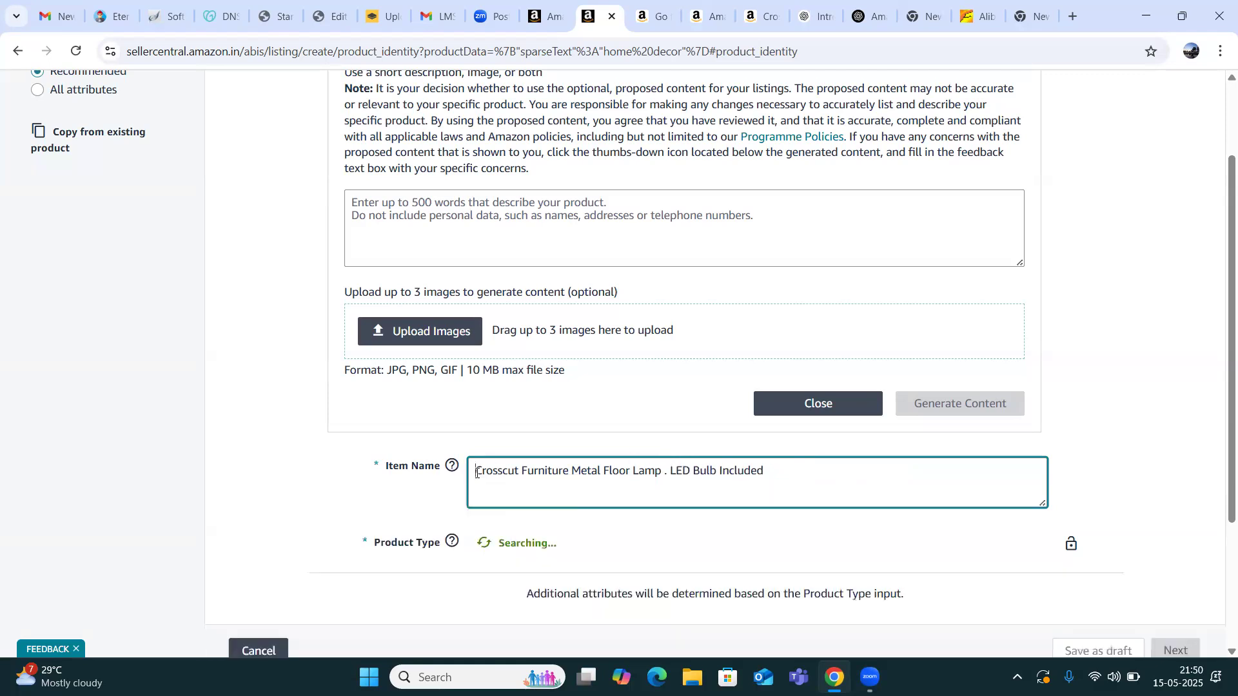
{"action": "key", "text": "ctrl+v"}
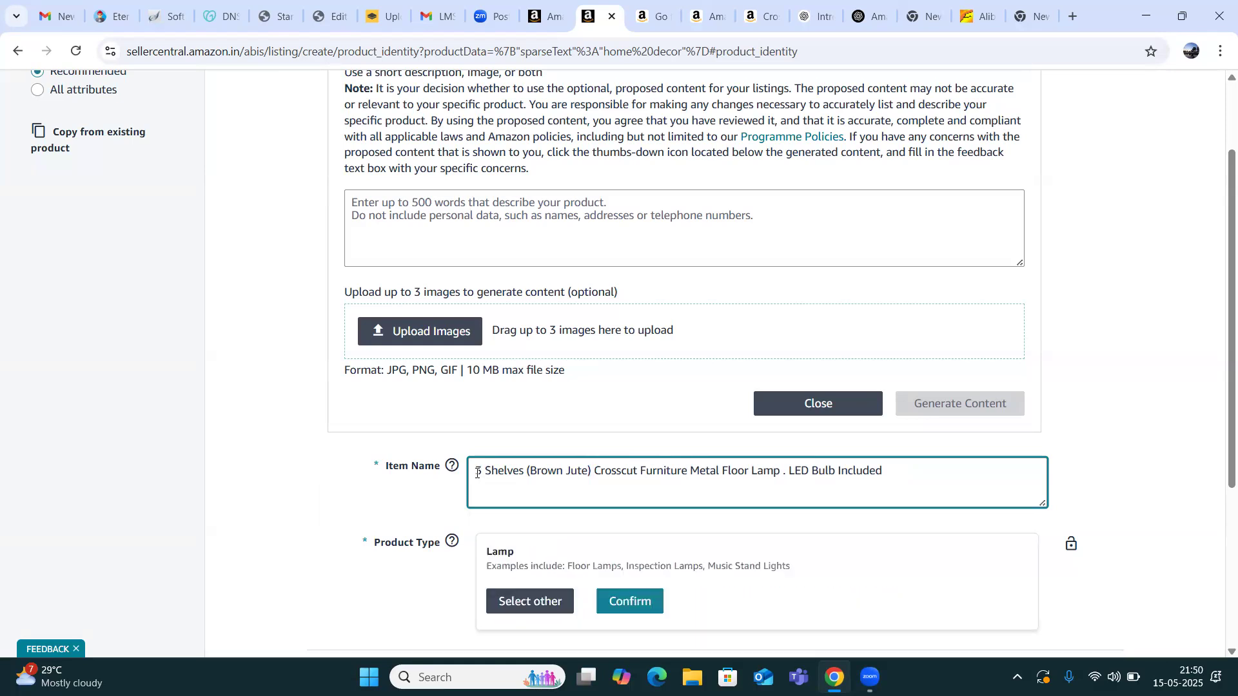
- Confirm Lamp as the product type and mark the product as having no brand name and no Product ID
{"action": "left_click", "coordinate": [636, 604]}
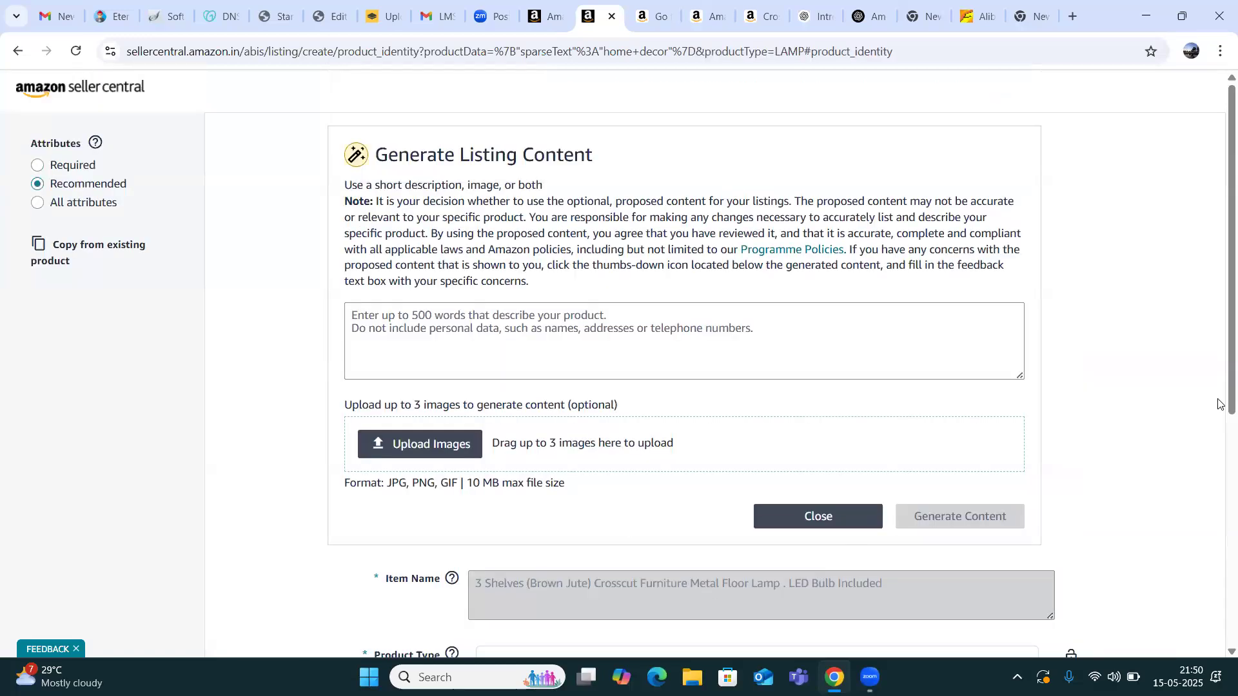
{"action": "scroll", "coordinate": [1218, 387], "scroll_direction": "down", "scroll_amount": 3}
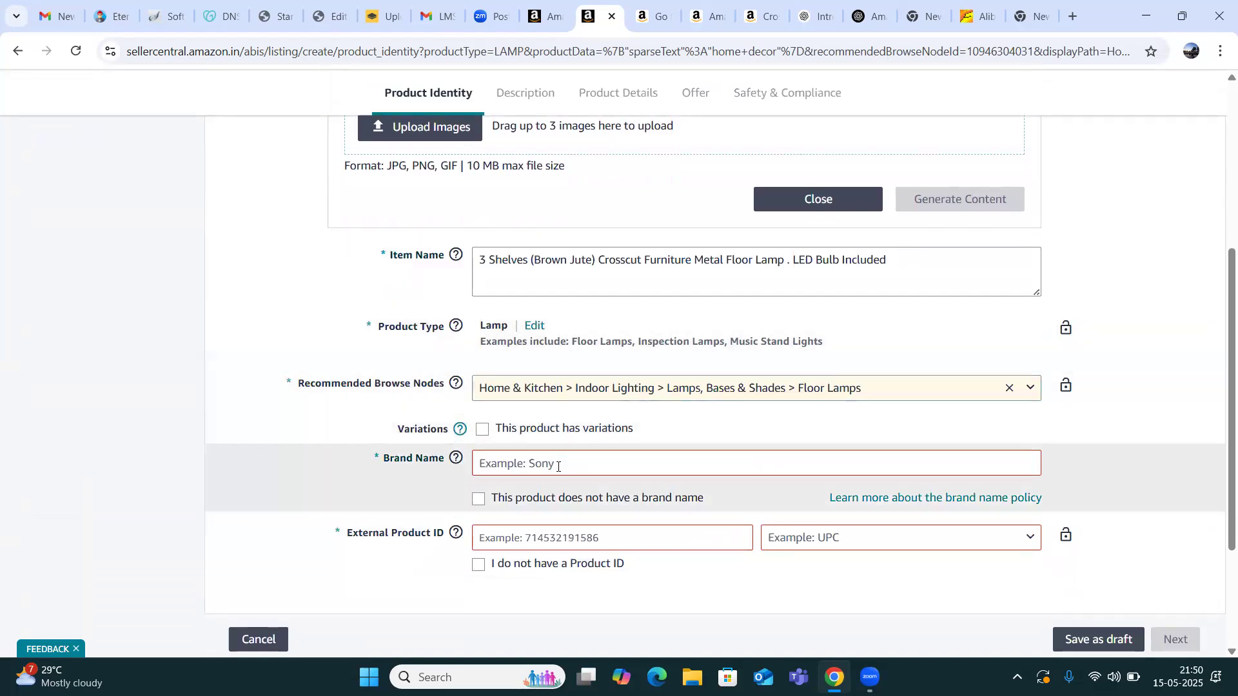
{"action": "left_click", "coordinate": [478, 499]}
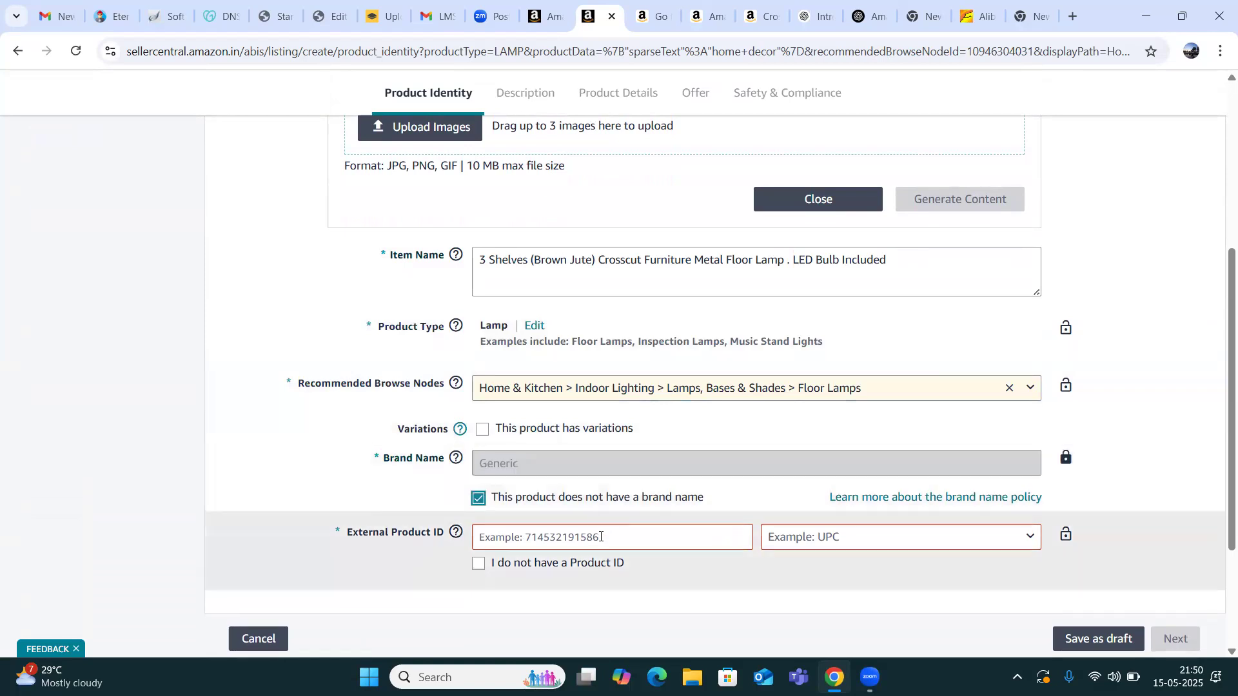
{"action": "left_click", "coordinate": [483, 565]}
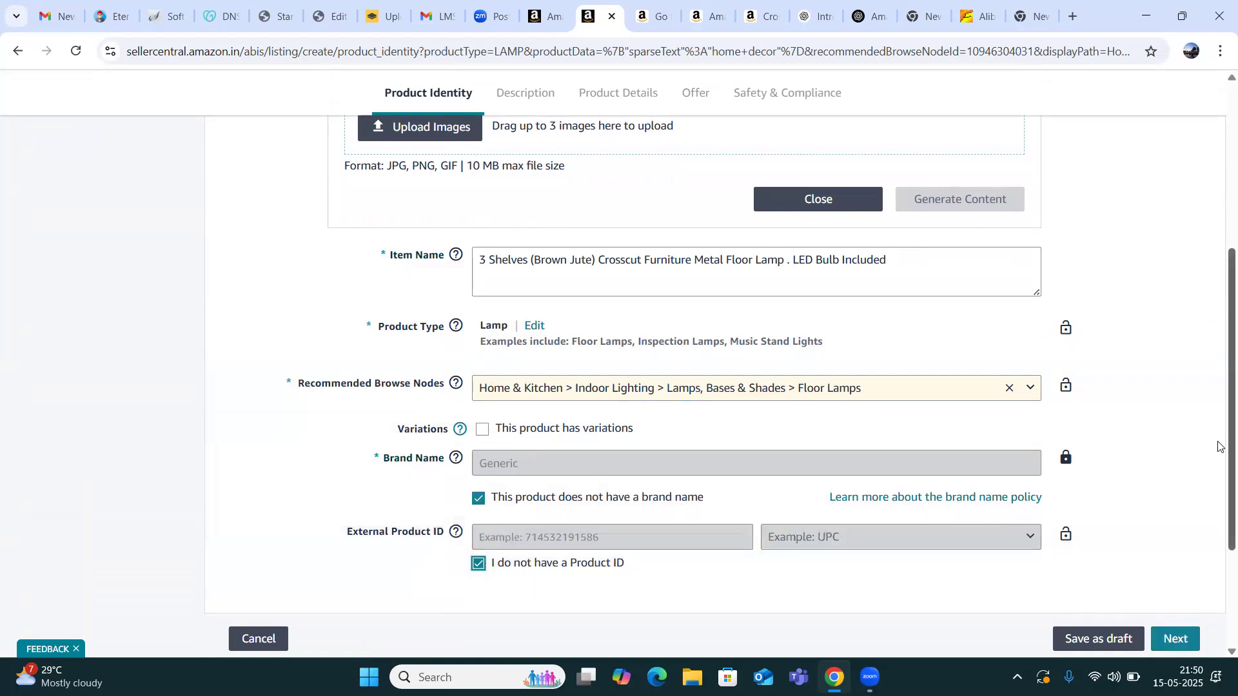
- Continue to the listing's Description section and acknowledge the UPC exemption notice
{"action": "scroll", "coordinate": [1218, 451], "scroll_direction": "down", "scroll_amount": 2}
{"action": "scroll", "coordinate": [1218, 516], "scroll_direction": "up", "scroll_amount": 1}
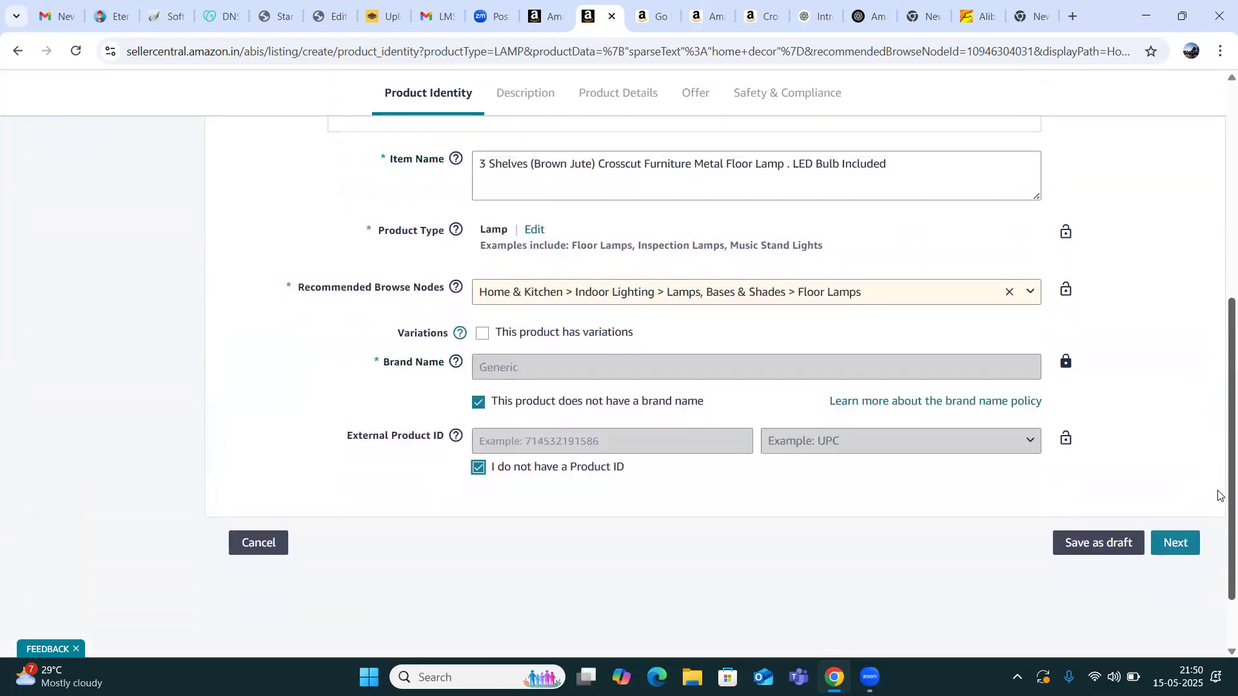
{"action": "left_click", "coordinate": [1175, 543]}
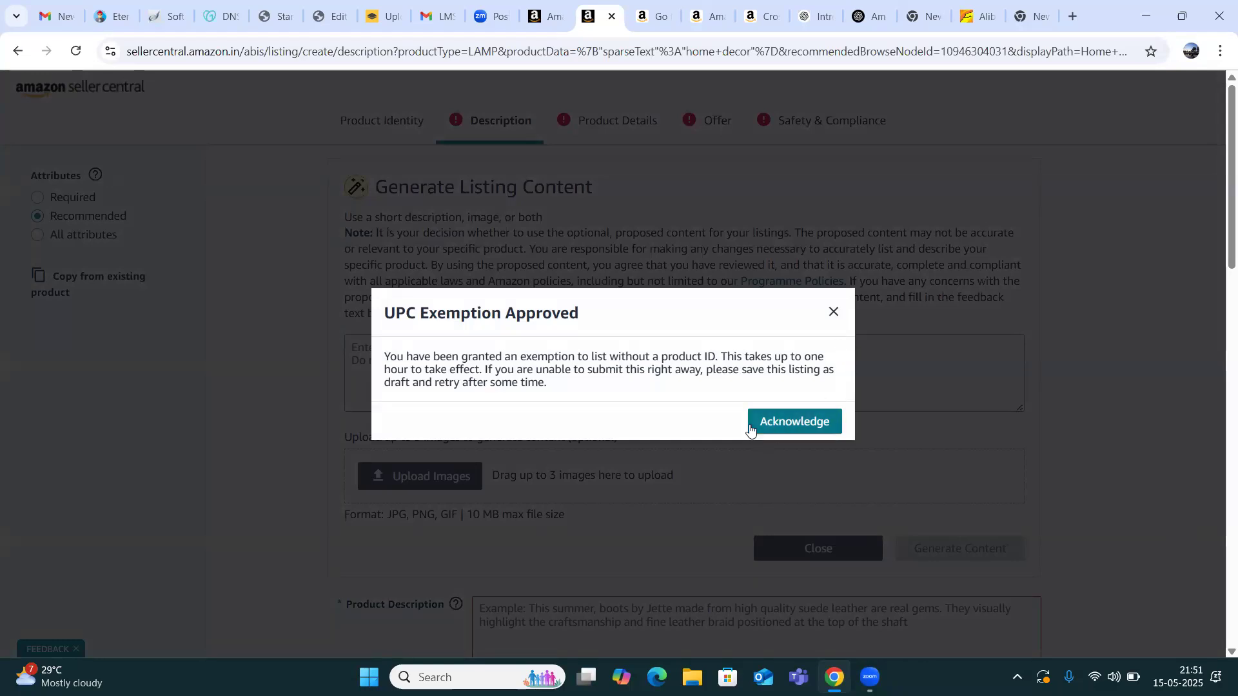
{"action": "left_click", "coordinate": [797, 423]}
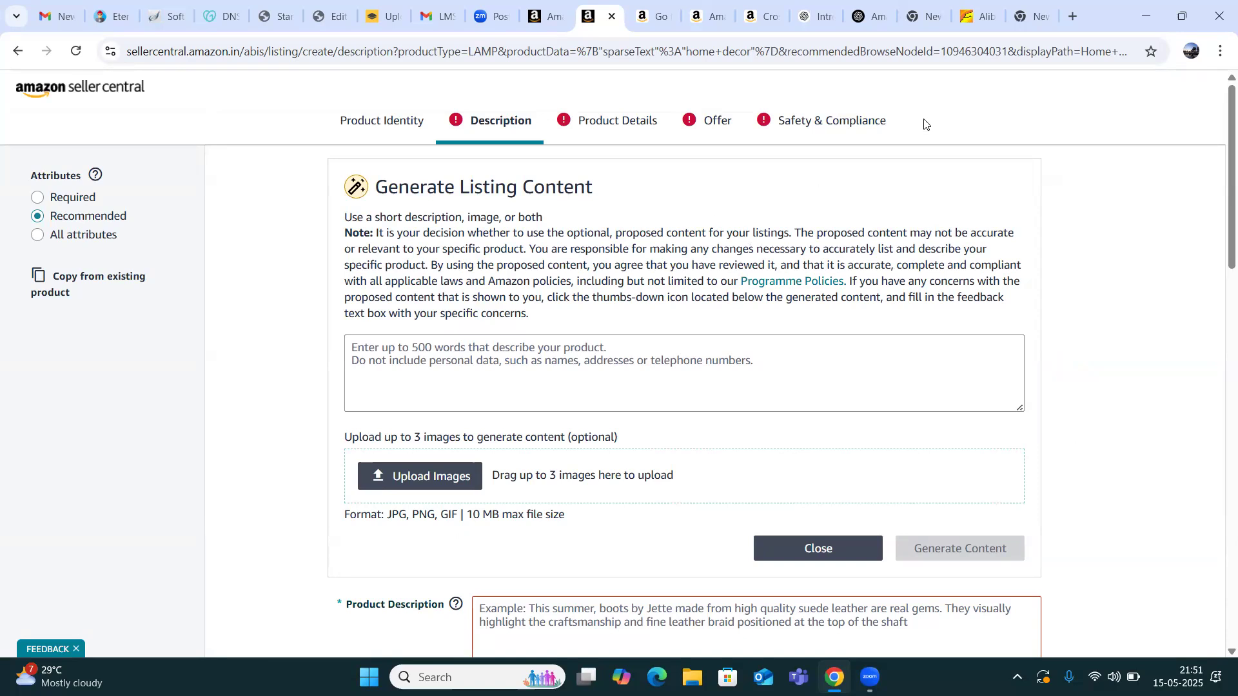
- Switch to the ChatGPT conversation and review the five bullet points written for the floor lamp listing
{"action": "left_click", "coordinate": [879, 20]}
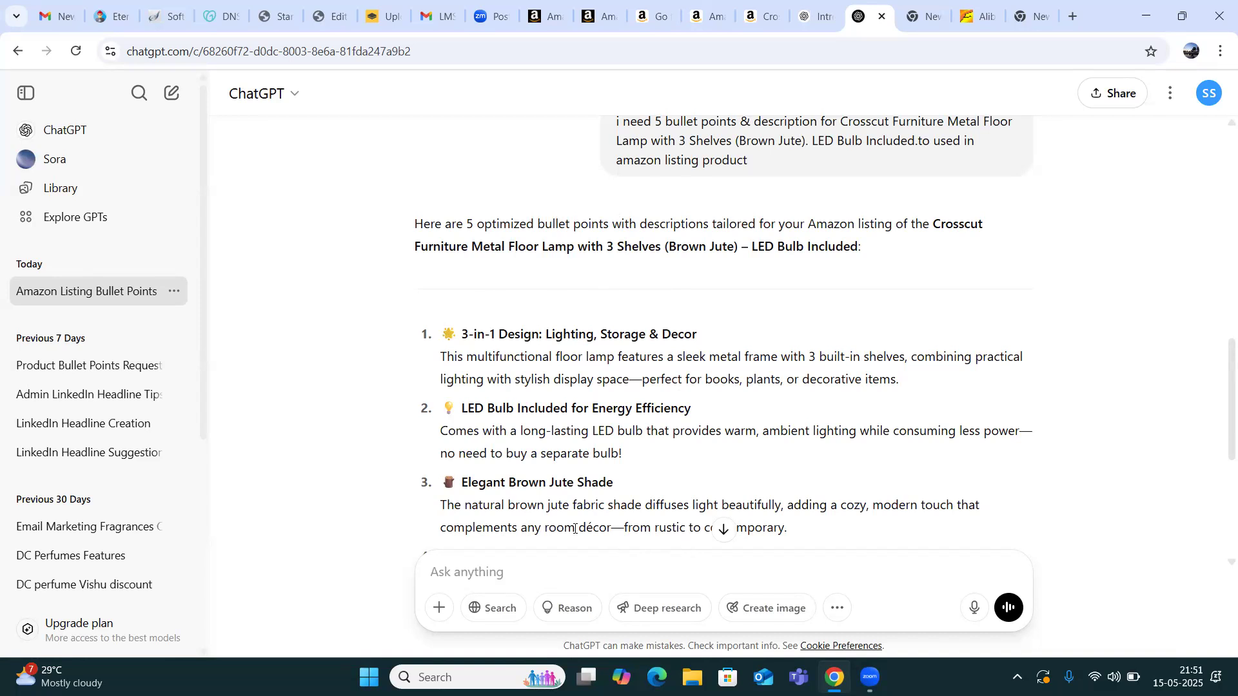
{"action": "left_click", "coordinate": [721, 535]}
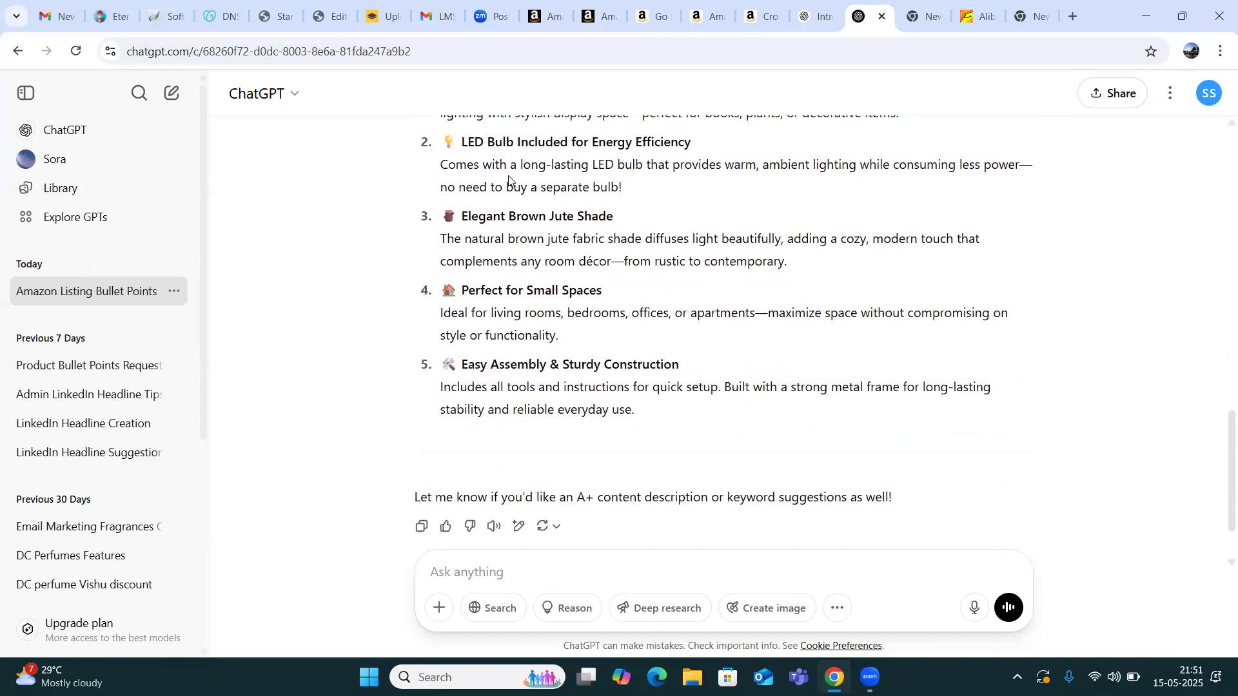
{"action": "scroll", "coordinate": [509, 180], "scroll_direction": "up", "scroll_amount": 3}
{"action": "scroll", "coordinate": [509, 180], "scroll_direction": "down", "scroll_amount": 2}
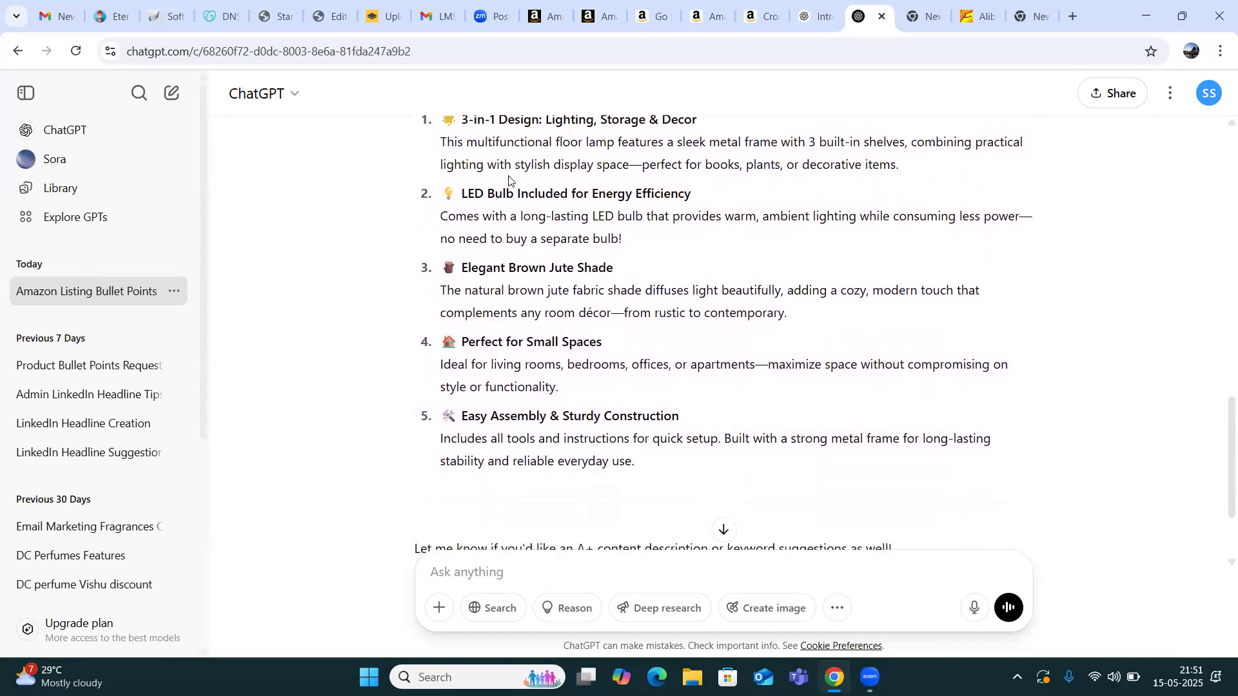
{"action": "scroll", "coordinate": [508, 180], "scroll_direction": "down", "scroll_amount": 2}
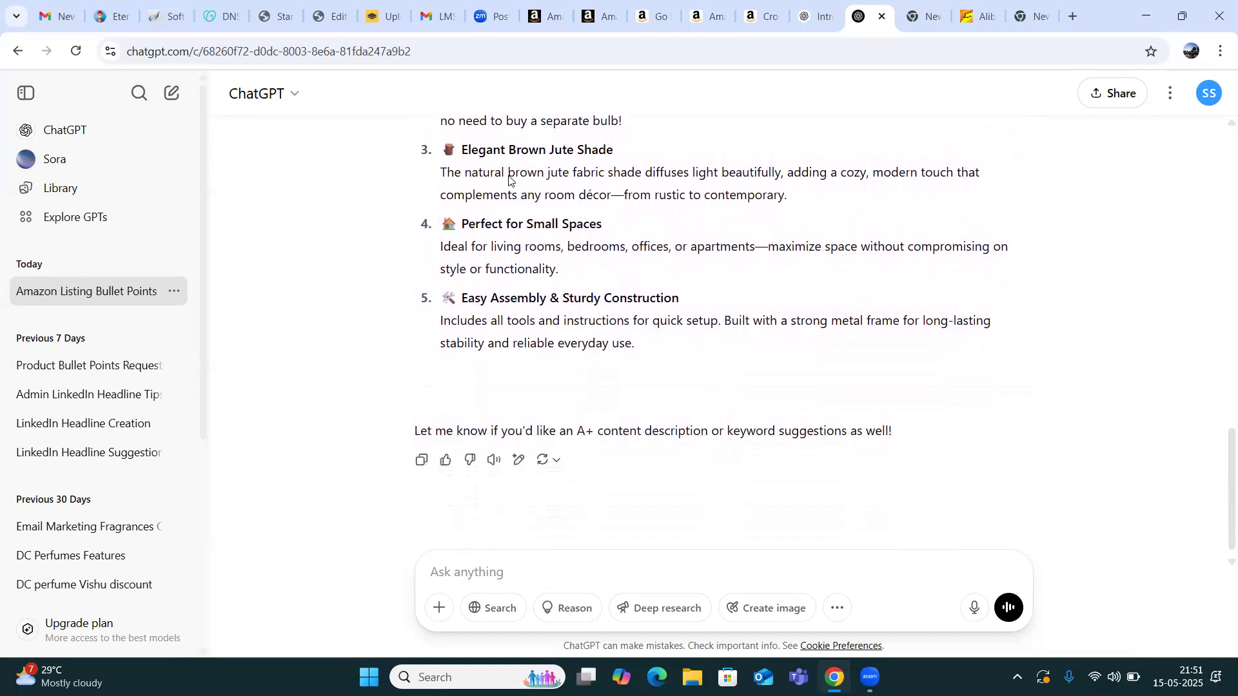
{"action": "scroll", "coordinate": [508, 180], "scroll_direction": "up", "scroll_amount": 6}
{"action": "scroll", "coordinate": [508, 180], "scroll_direction": "up", "scroll_amount": 2}
{"action": "scroll", "coordinate": [509, 181], "scroll_direction": "up", "scroll_amount": 1}
{"action": "scroll", "coordinate": [508, 180], "scroll_direction": "down", "scroll_amount": 1}
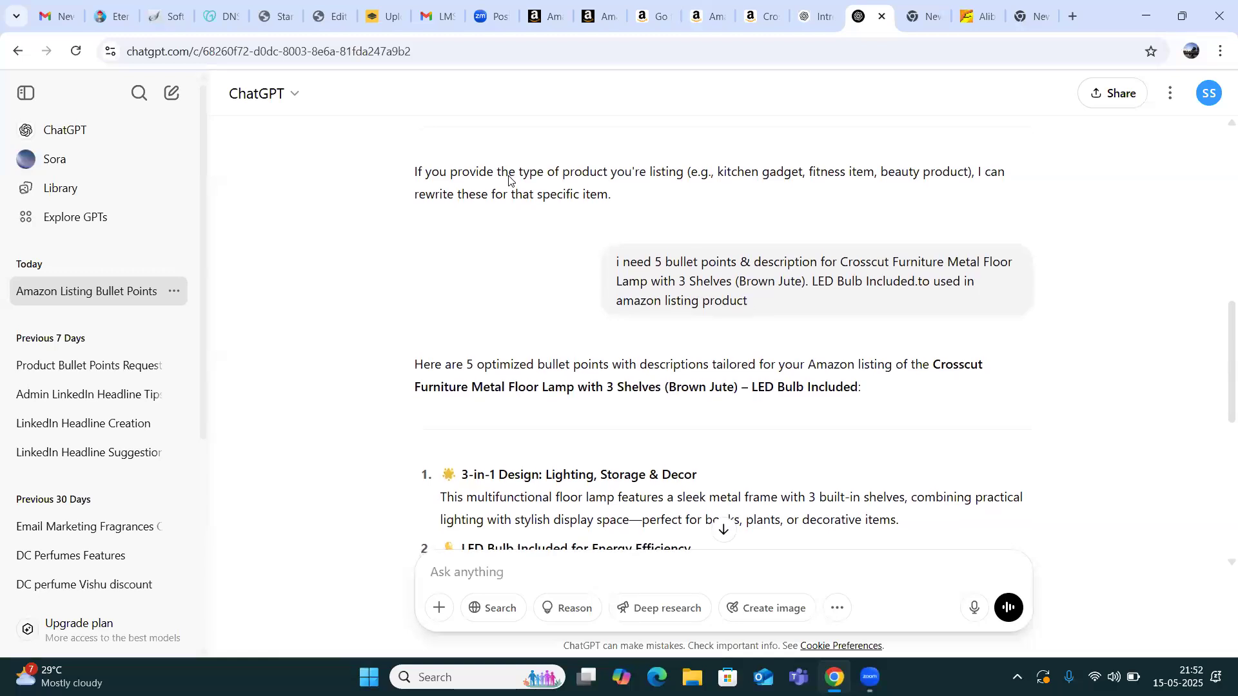
{"action": "scroll", "coordinate": [508, 180], "scroll_direction": "down", "scroll_amount": 1}
{"action": "scroll", "coordinate": [509, 180], "scroll_direction": "down", "scroll_amount": 6}
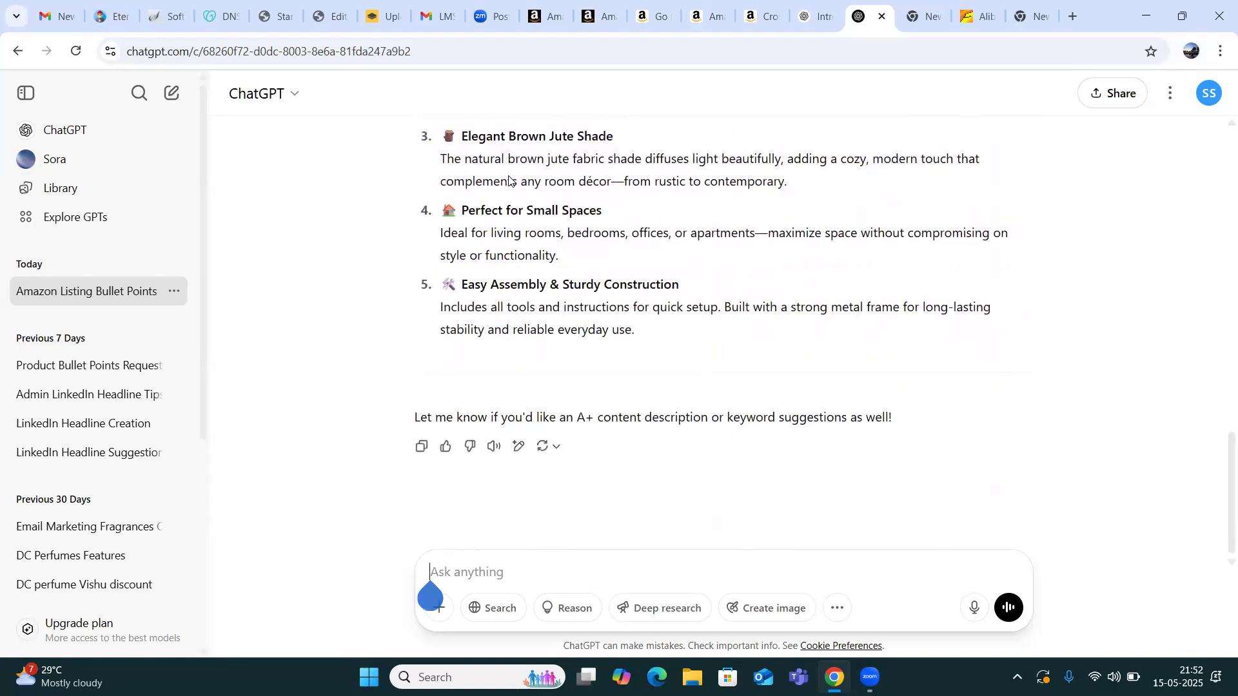
{"action": "type", "text": "creat"}
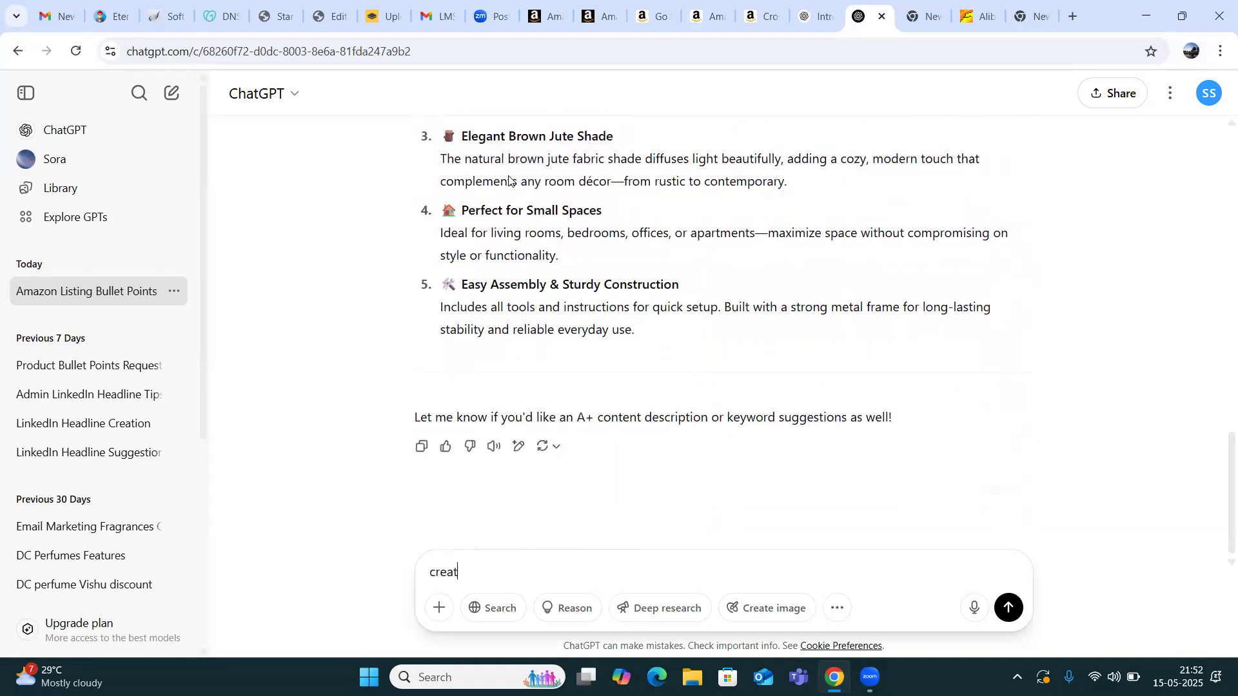
{"action": "type", "text": "e descre"}
{"action": "key", "text": "BackSpace"}
{"action": "key", "text": "BackSpace"}
{"action": "key", "text": "BackSpace"}
{"action": "key", "text": "BackSpace"}
{"action": "key", "text": "BackSpace"}
{"action": "key", "text": "BackSpace"}
{"action": "key", "text": "BackSpace"}
{"action": "key", "text": "BackSpace"}
{"action": "key", "text": "BackSpace"}
{"action": "key", "text": "BackSpace"}
{"action": "key", "text": "BackSpace"}
{"action": "key", "text": "BackSpace"}
{"action": "key", "text": "BackSpace"}
- Write the ChatGPT prompt "provide 20 top keywords for the product" without sending it
{"action": "type", "text": "provide"}
{"action": "type", "text": "20 keywords"}
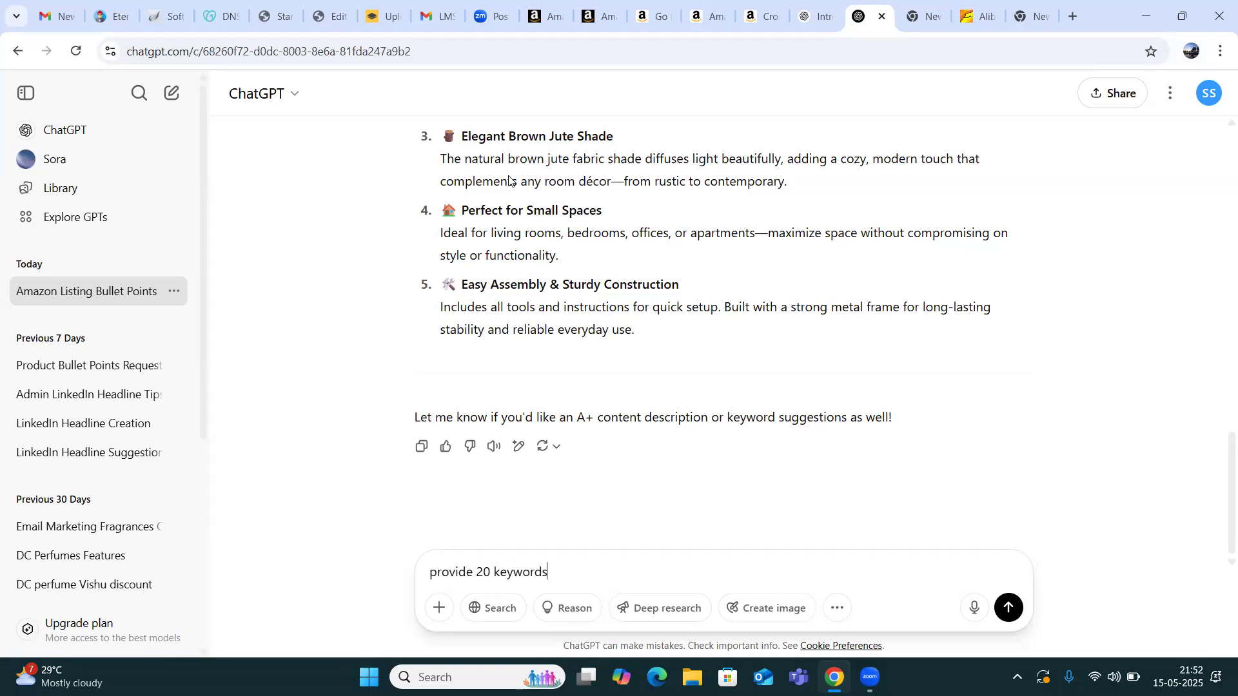
{"action": "type", "text": "top"}
{"action": "key", "text": "BackSpace"}
{"action": "key", "text": "BackSpace"}
{"action": "key", "text": "BackSpace"}
{"action": "key", "text": "BackSpace"}
{"action": "key", "text": "BackSpace"}
{"action": "key", "text": "BackSpace"}
{"action": "key", "text": "BackSpace"}
{"action": "key", "text": "BackSpace"}
{"action": "key", "text": "BackSpace"}
{"action": "key", "text": "BackSpace"}
{"action": "key", "text": "BackSpace"}
{"action": "key", "text": "BackSpace"}
{"action": "type", "text": "top keywords fo"}
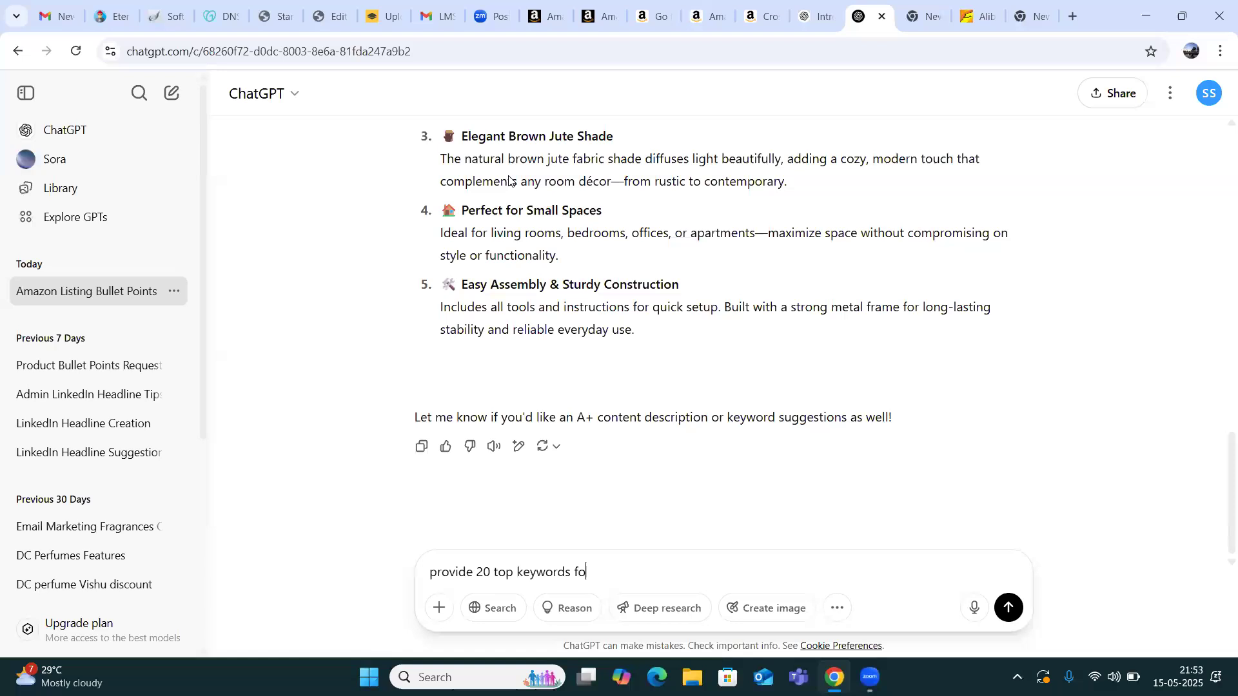
{"action": "type", "text": "r the product"}
{"action": "type", "text": "to used"}
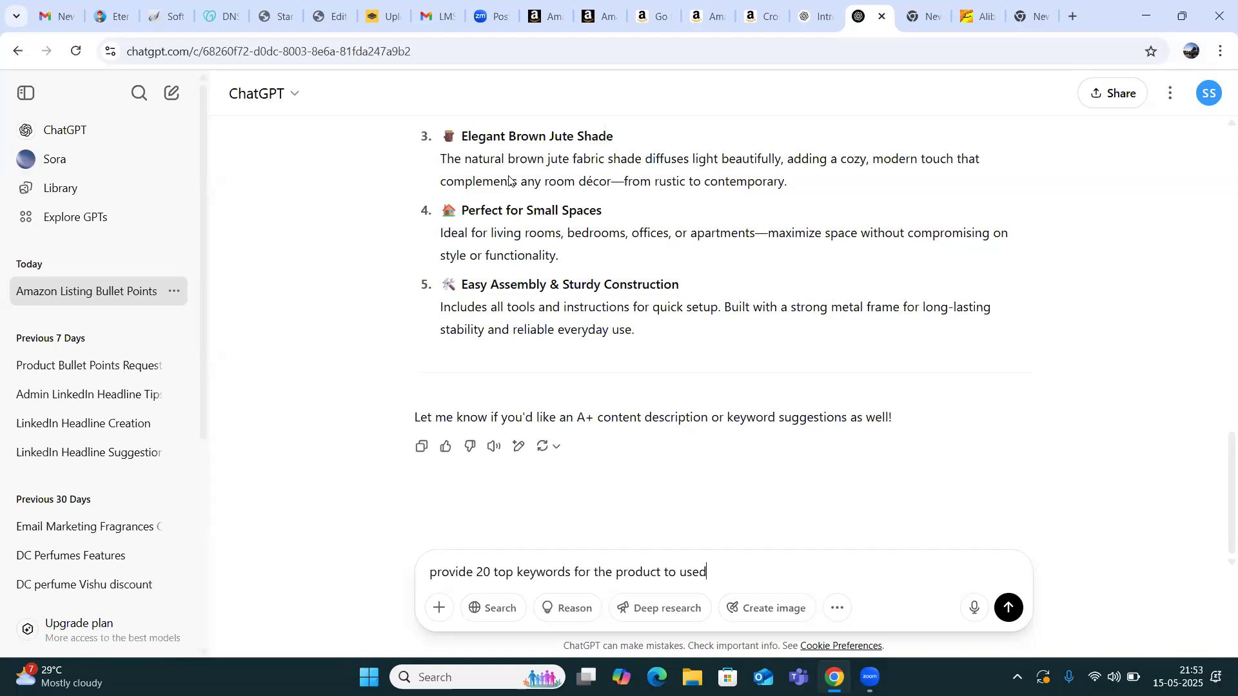
{"action": "key", "text": "BackSpace"}
{"action": "key", "text": "BackSpace"}
{"action": "key", "text": "BackSpace"}
{"action": "key", "text": "BackSpace"}
{"action": "key", "text": "BackSpace"}
{"action": "key", "text": "BackSpace"}
{"action": "key", "text": "BackSpace"}
{"action": "key", "text": "BackSpace"}
{"action": "key", "text": "BackSpace"}
{"action": "key", "text": "BackSpace"}
{"action": "key", "text": "BackSpace"}
{"action": "key", "text": "BackSpace"}
{"action": "key", "text": "BackSpace"}
{"action": "key", "text": "BackSpace"}
{"action": "key", "text": "BackSpace"}
{"action": "type", "text": "e product"}
- Append "Crosscut Furniture Metal Floor Lamp with 3 Shelves (Brown Jute) – LED Bulb Included" from the earlier reply to the keyword prompt and send it
{"action": "scroll", "coordinate": [508, 180], "scroll_direction": "up", "scroll_amount": 5}
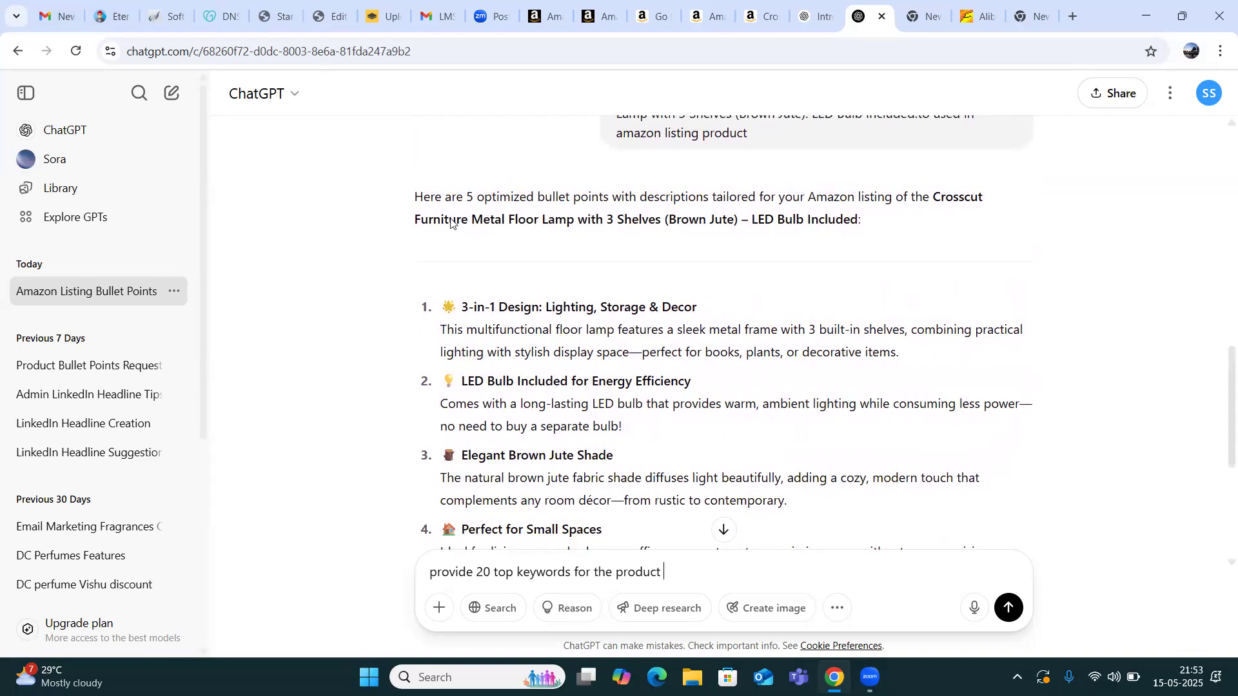
{"action": "left_click_drag", "start_coordinate": [417, 218], "coordinate": [634, 240]}
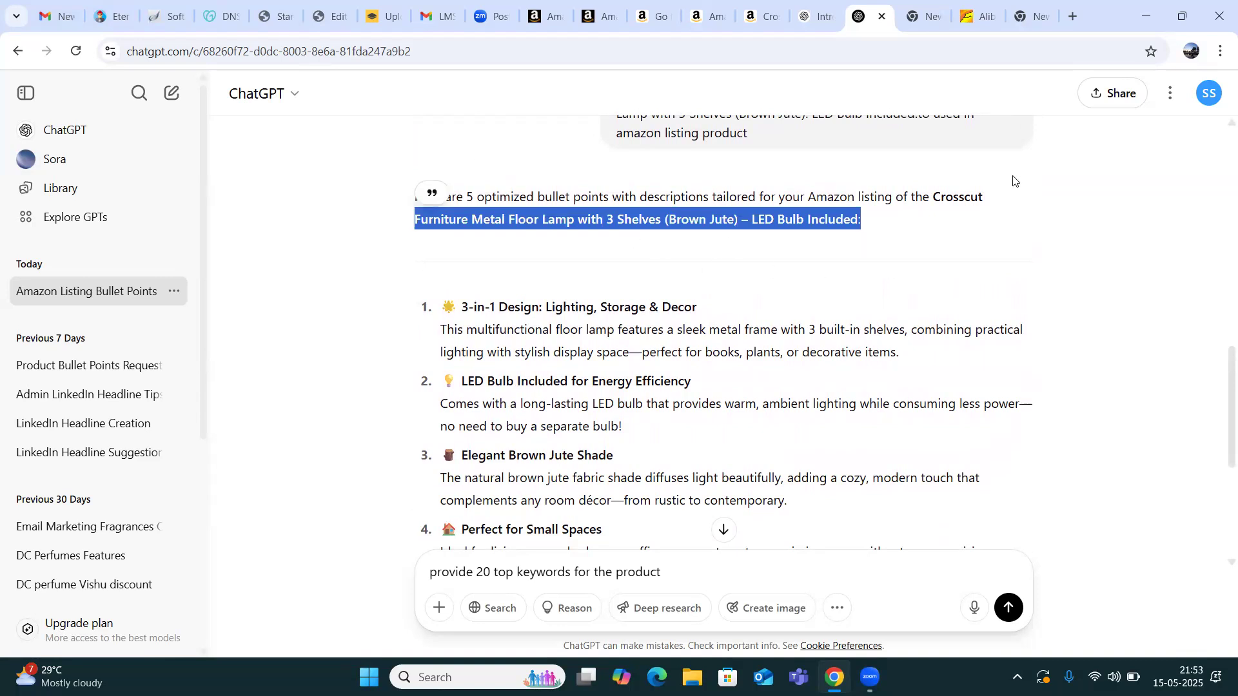
{"action": "left_click_drag", "start_coordinate": [928, 196], "coordinate": [969, 226]}
{"action": "key", "text": "ctrl+c"}
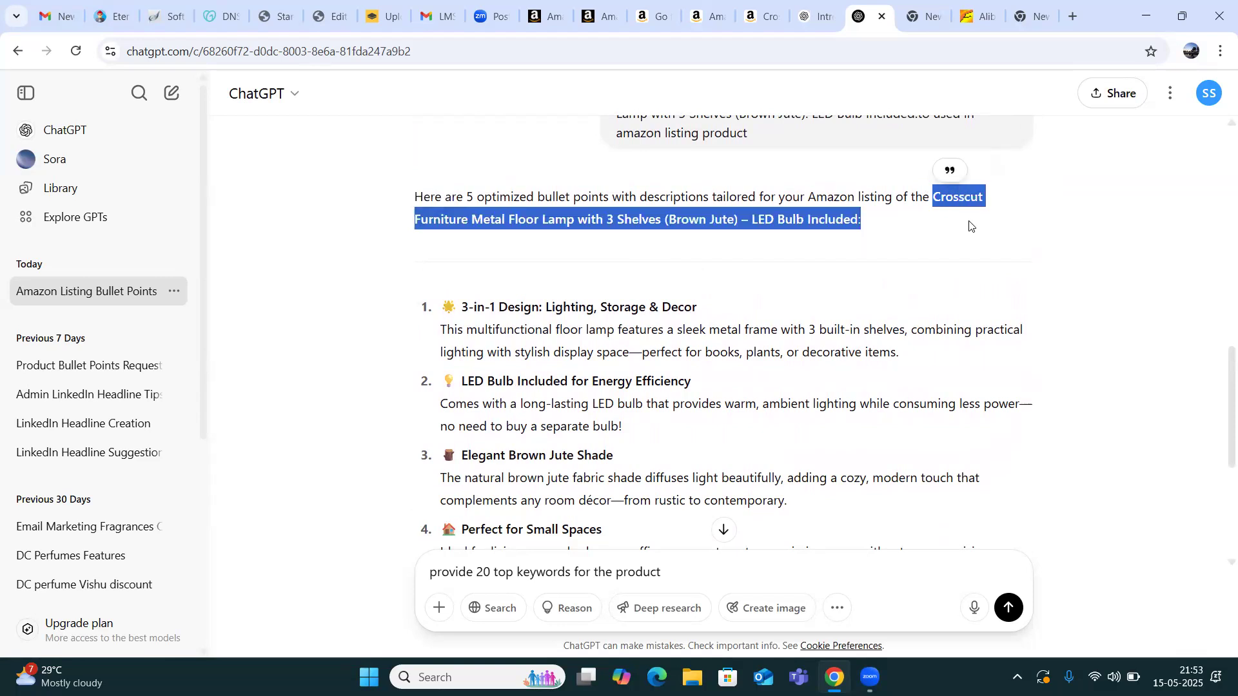
{"action": "left_click", "coordinate": [664, 575]}
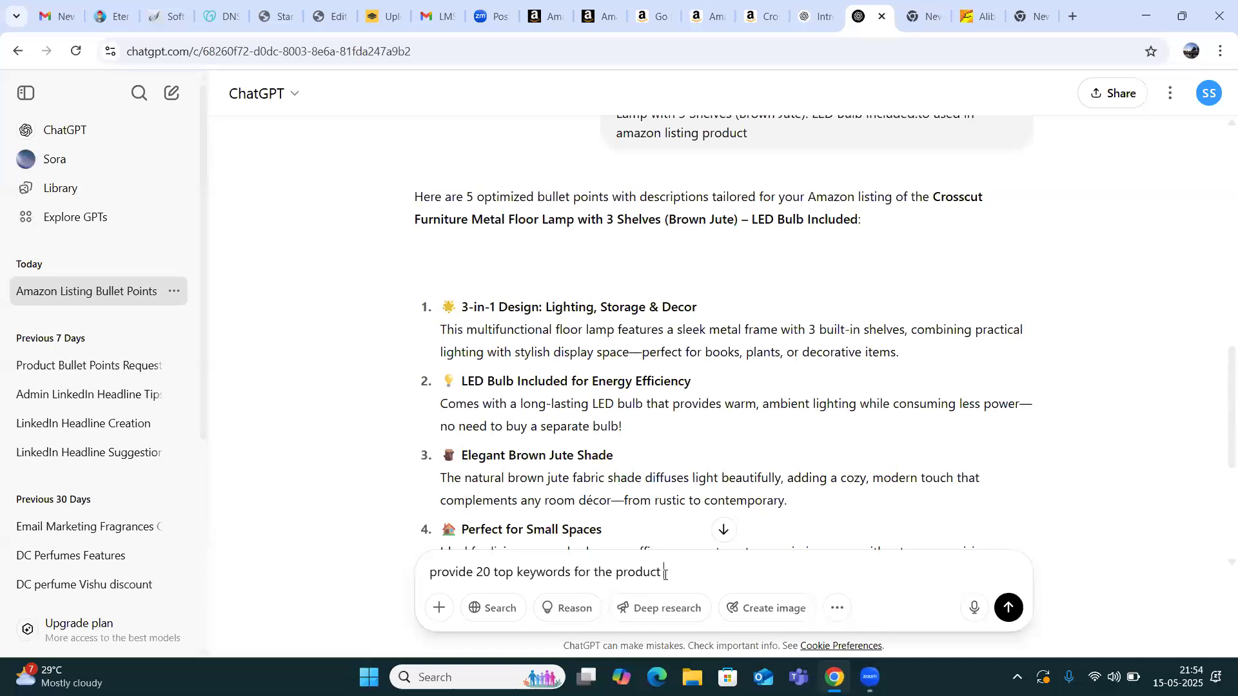
{"action": "key", "text": "ctrl+v"}
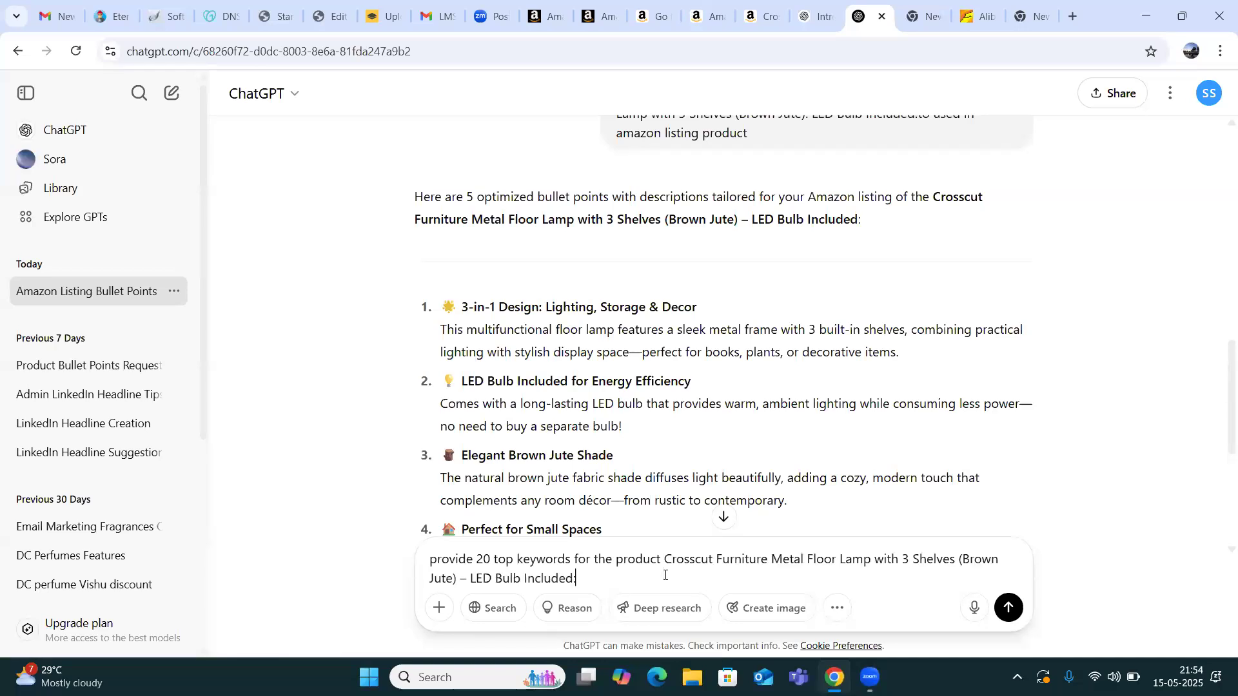
{"action": "key", "text": "BackSpace"}
{"action": "key", "text": "Return"}
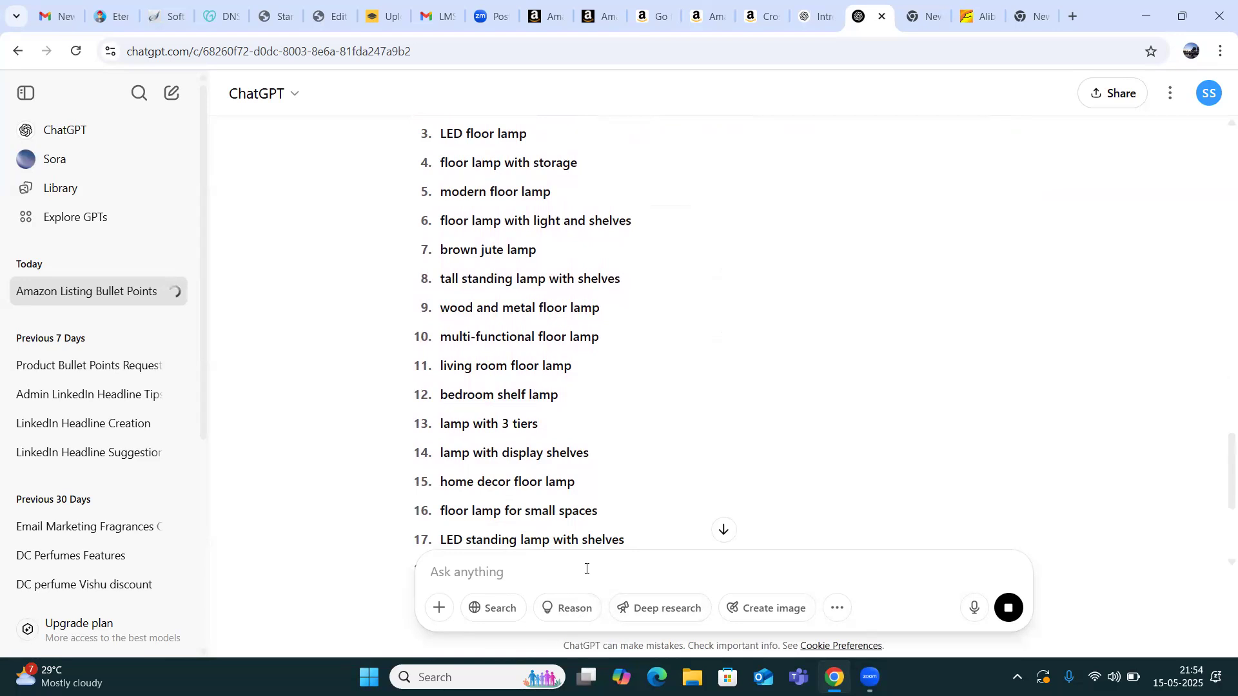
- Ask ChatGPT to "create description & 5 bullet points using these keywords to be used on amazon"
{"action": "type", "text": "create descr"}
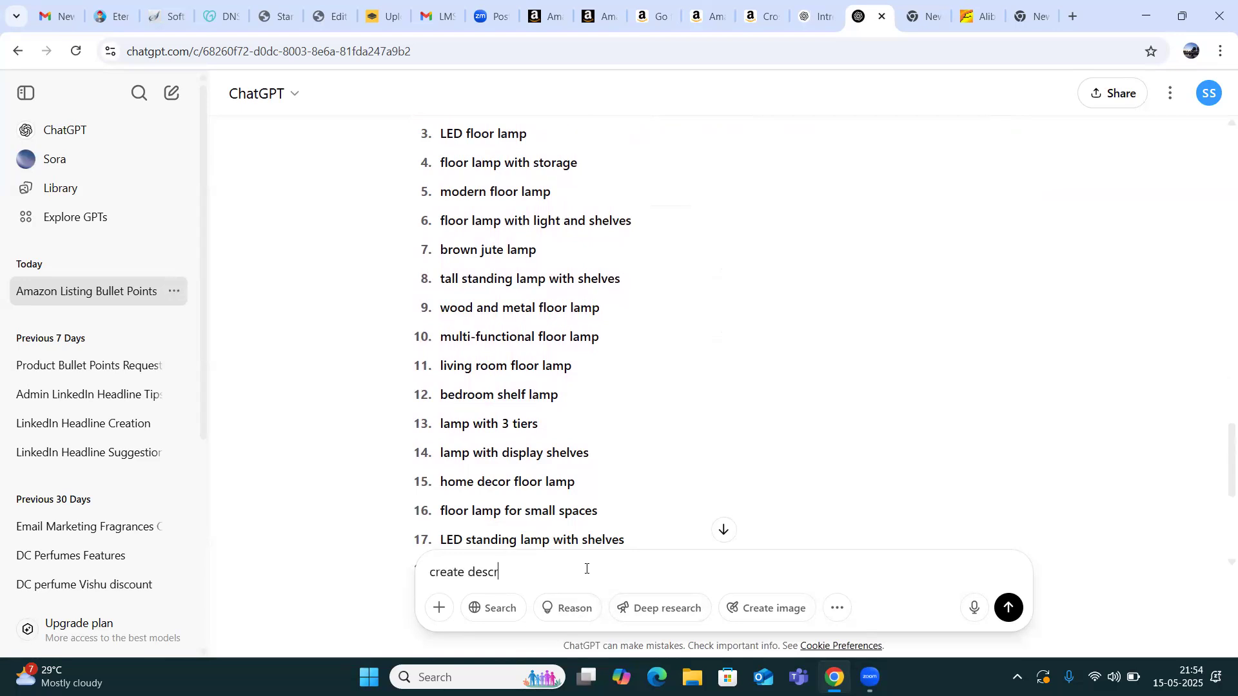
{"action": "type", "text": "iption & 5 bullet points"}
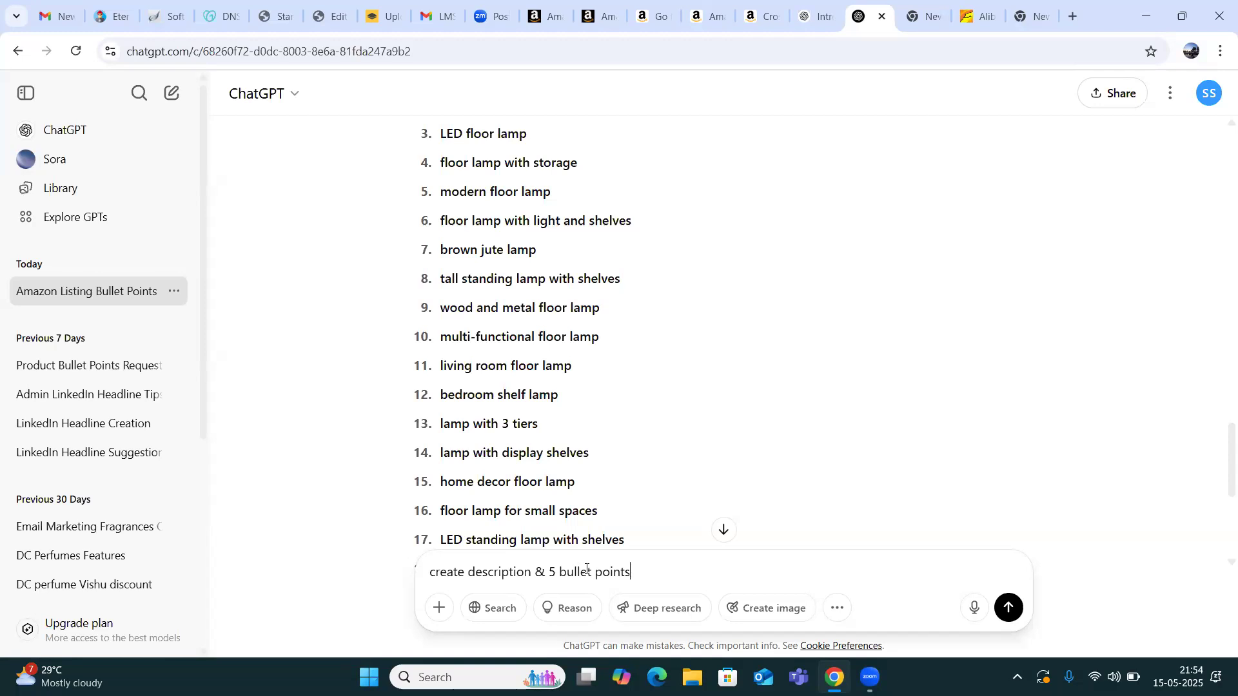
{"action": "type", "text": " using "}
{"action": "type", "text": "ther"}
{"action": "type", "text": "se "}
{"action": "type", "text": "keyword"}
{"action": "type", "text": "s"}
{"action": "type", "text": " t"}
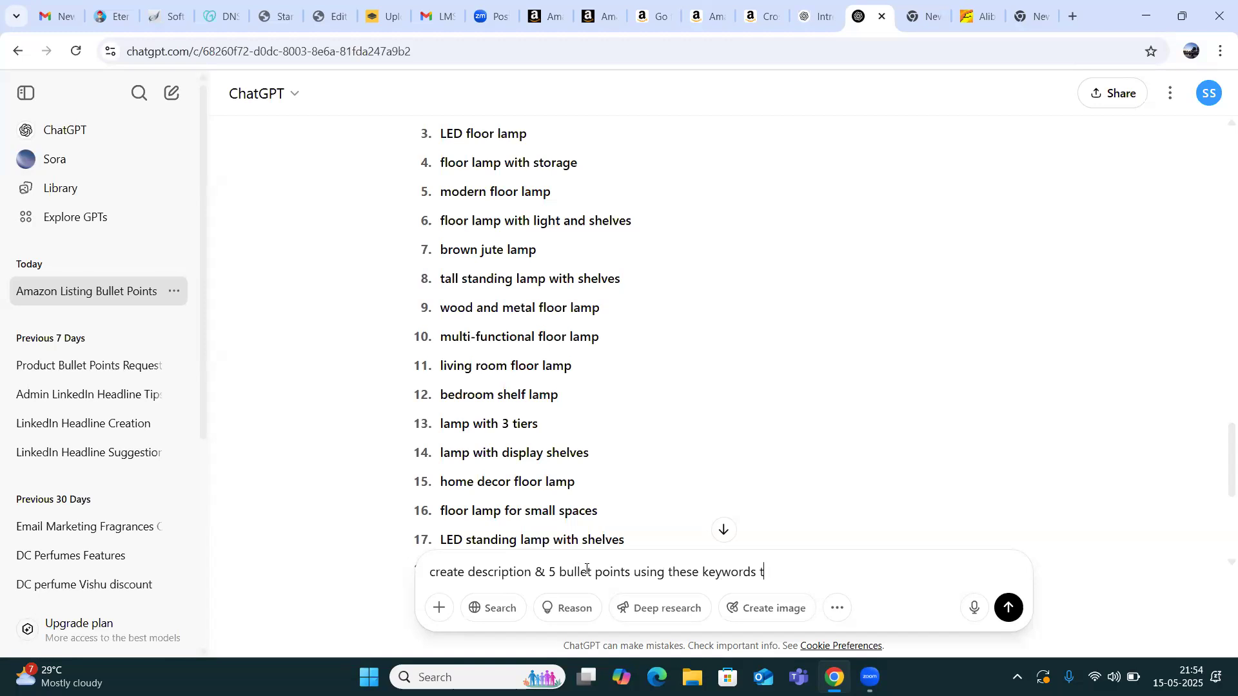
{"action": "type", "text": "o be used on amazon pro"}
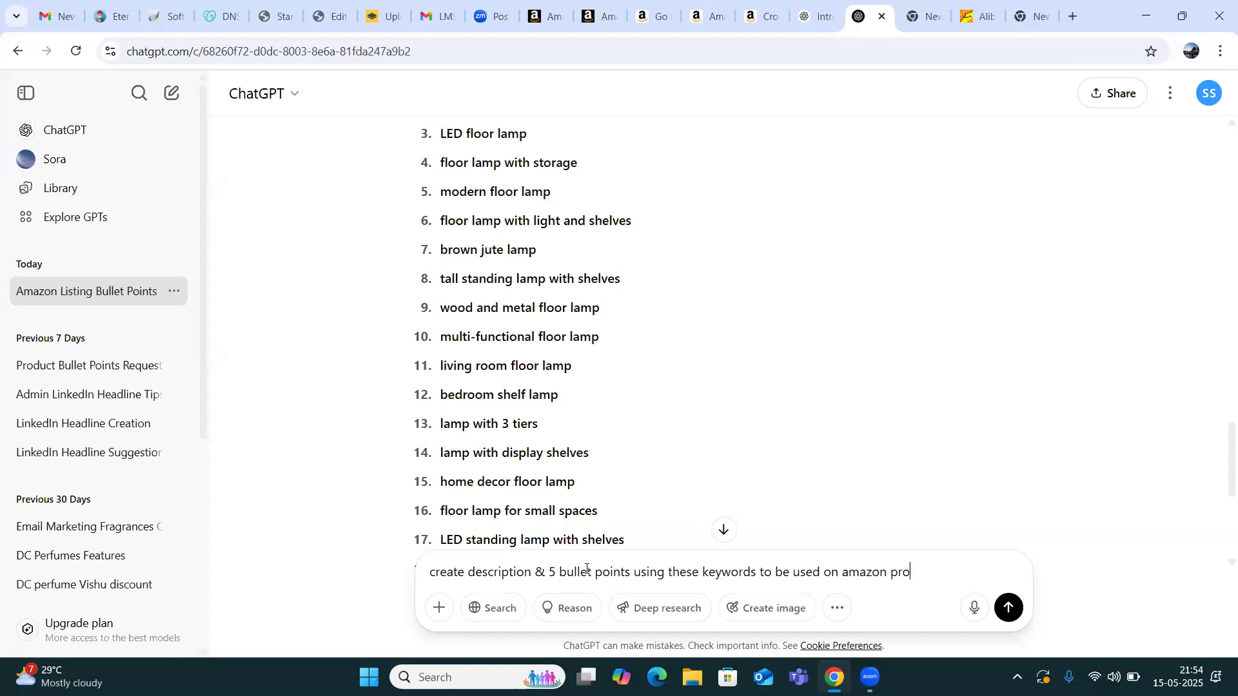
{"action": "key", "text": "BackSpace"}
{"action": "key", "text": "BackSpace"}
{"action": "key", "text": "BackSpace"}
{"action": "key", "text": "BackSpace"}
{"action": "key", "text": "Return"}
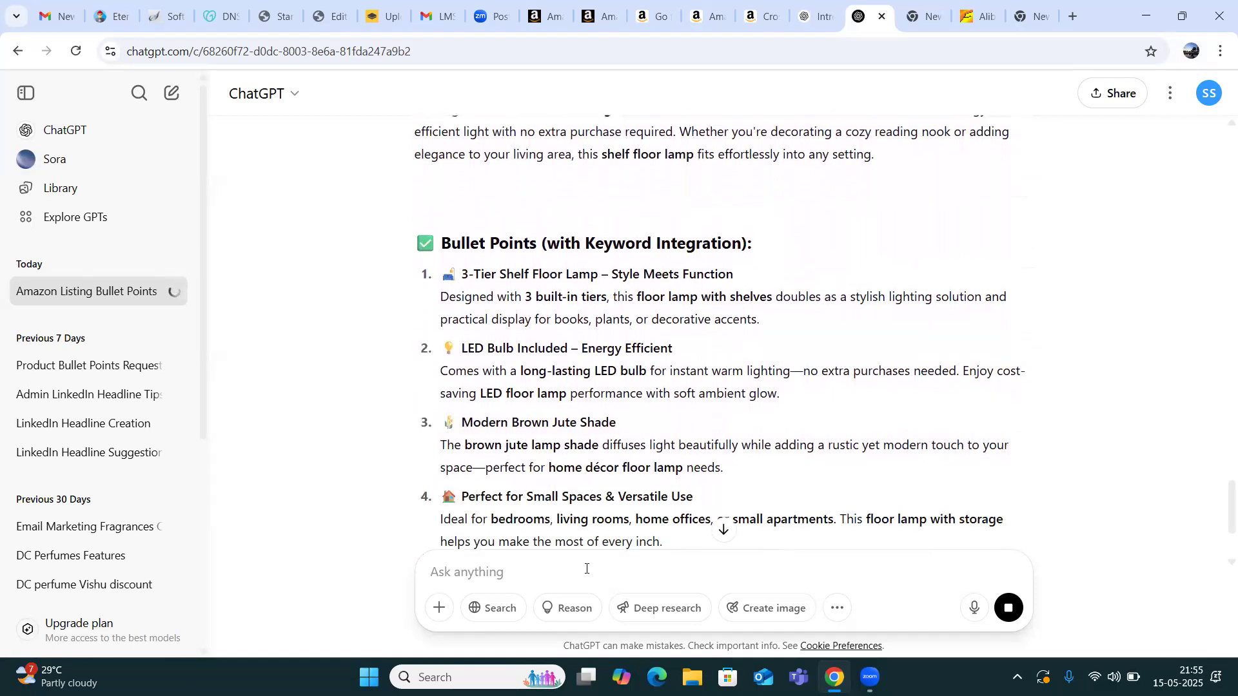
- Review the title, description and bullet points in ChatGPT's reply and copy the suggested product title
{"action": "scroll", "coordinate": [585, 569], "scroll_direction": "up", "scroll_amount": 4}
{"action": "scroll", "coordinate": [586, 569], "scroll_direction": "up", "scroll_amount": 1}
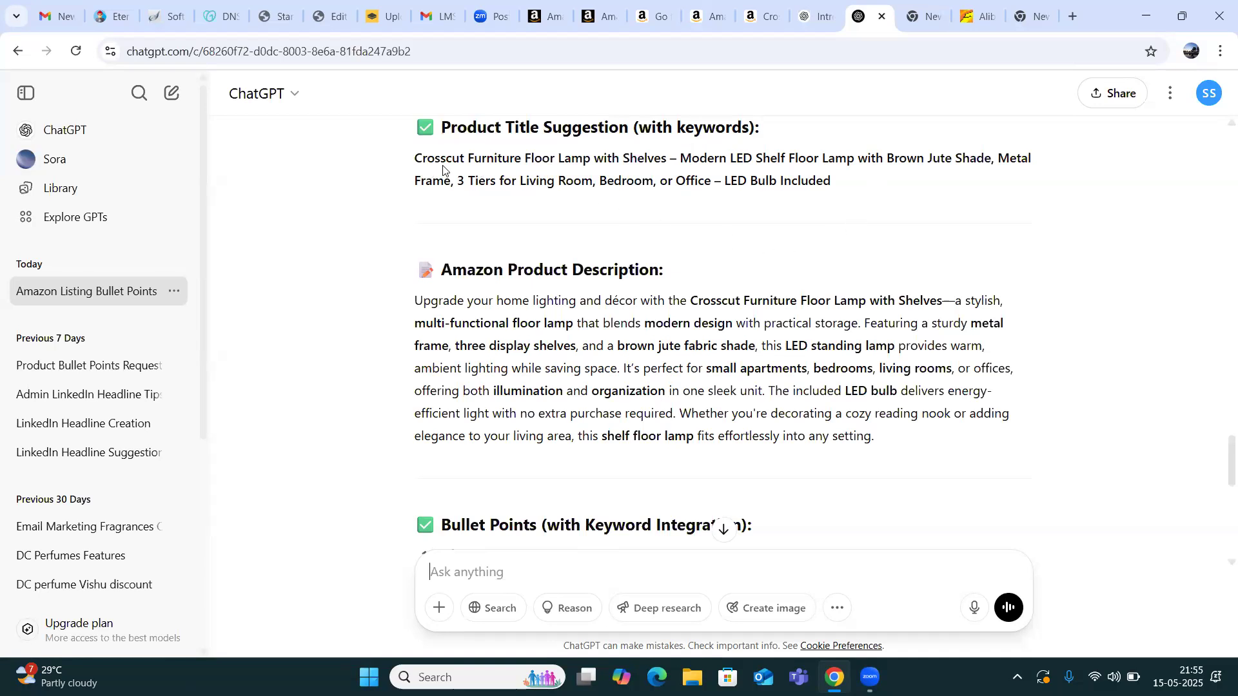
{"action": "scroll", "coordinate": [442, 168], "scroll_direction": "up", "scroll_amount": 3}
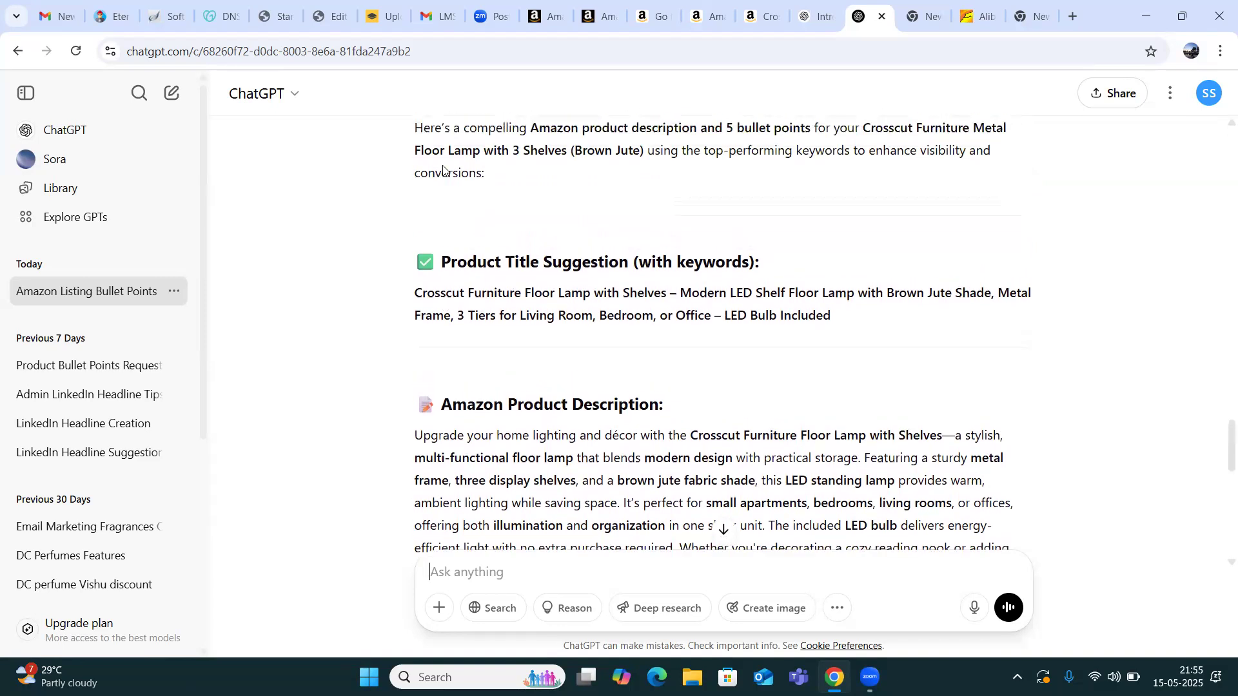
{"action": "scroll", "coordinate": [442, 169], "scroll_direction": "down", "scroll_amount": 3}
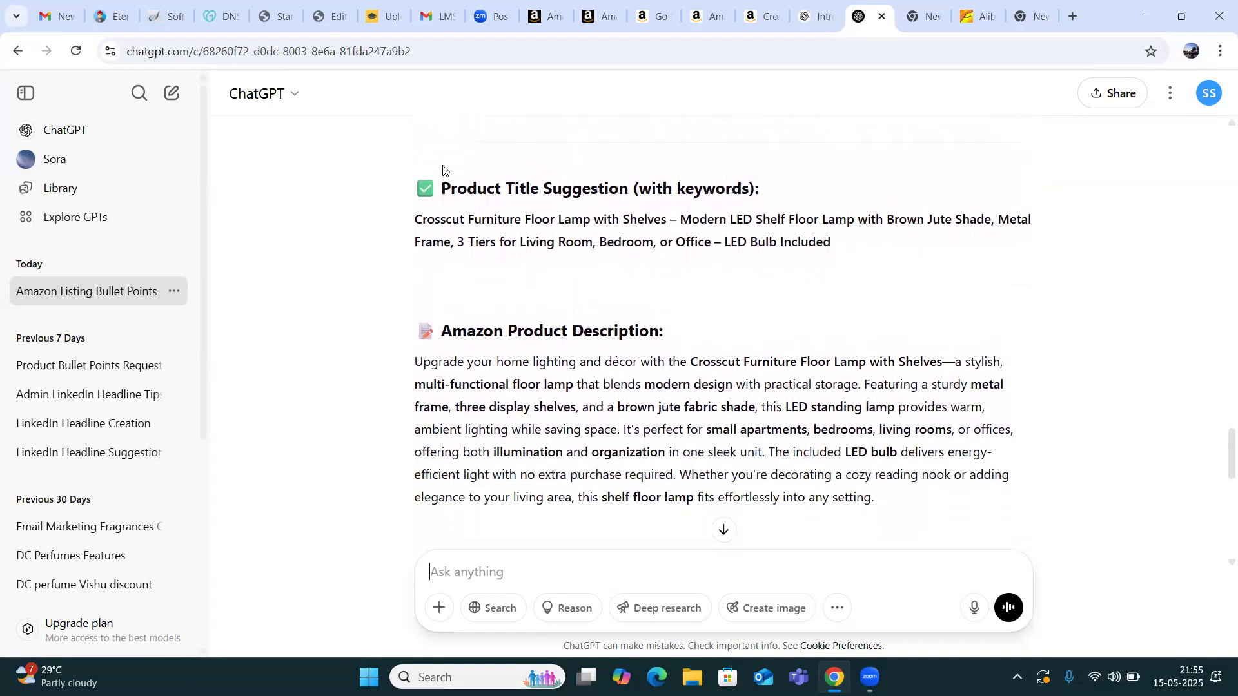
{"action": "scroll", "coordinate": [443, 169], "scroll_direction": "down", "scroll_amount": 1}
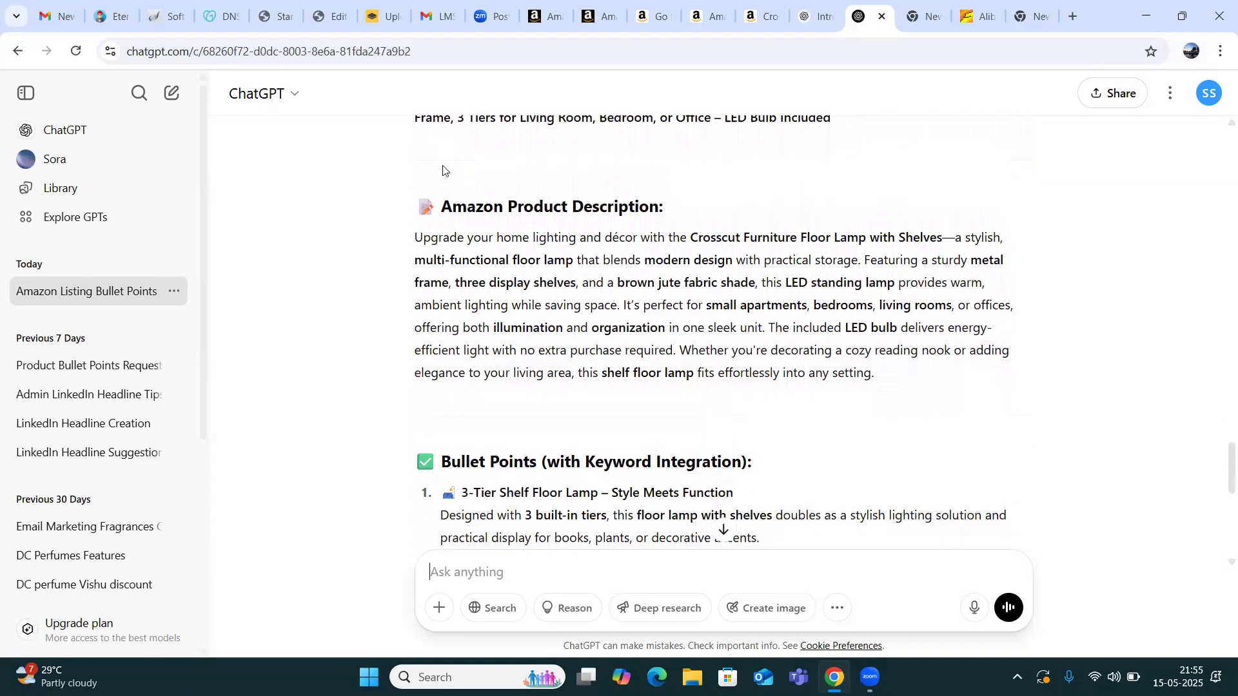
{"action": "scroll", "coordinate": [443, 169], "scroll_direction": "down", "scroll_amount": 3}
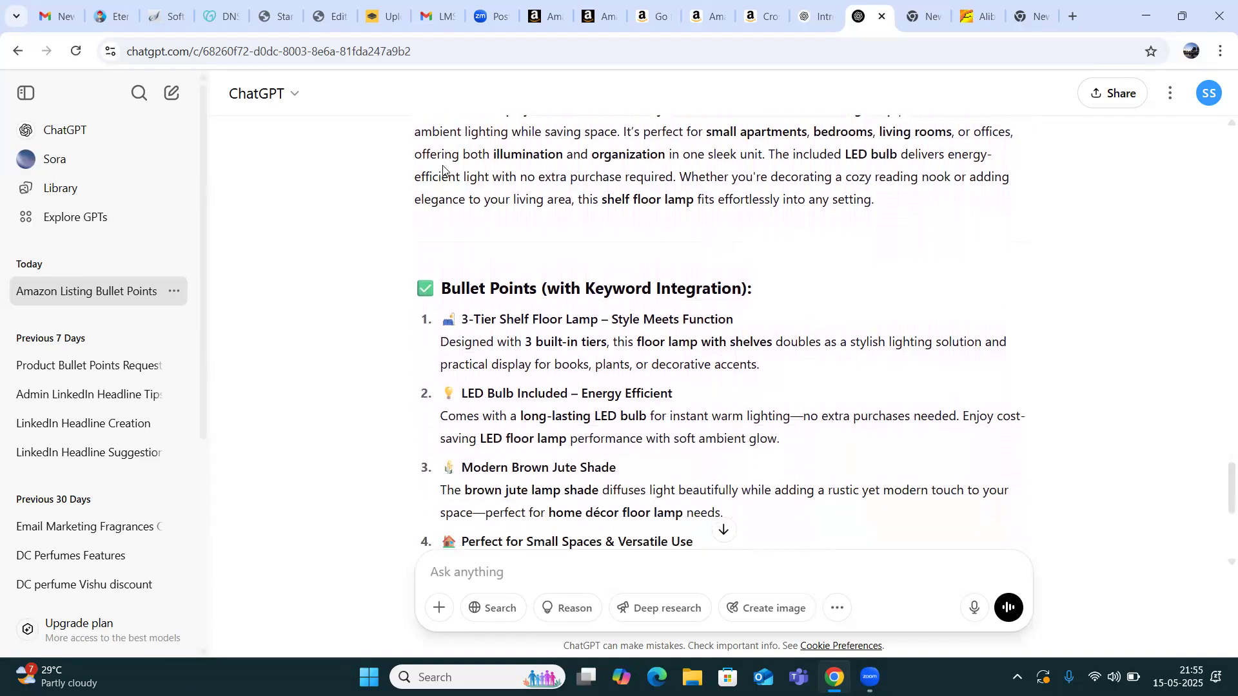
{"action": "scroll", "coordinate": [443, 169], "scroll_direction": "up", "scroll_amount": 5}
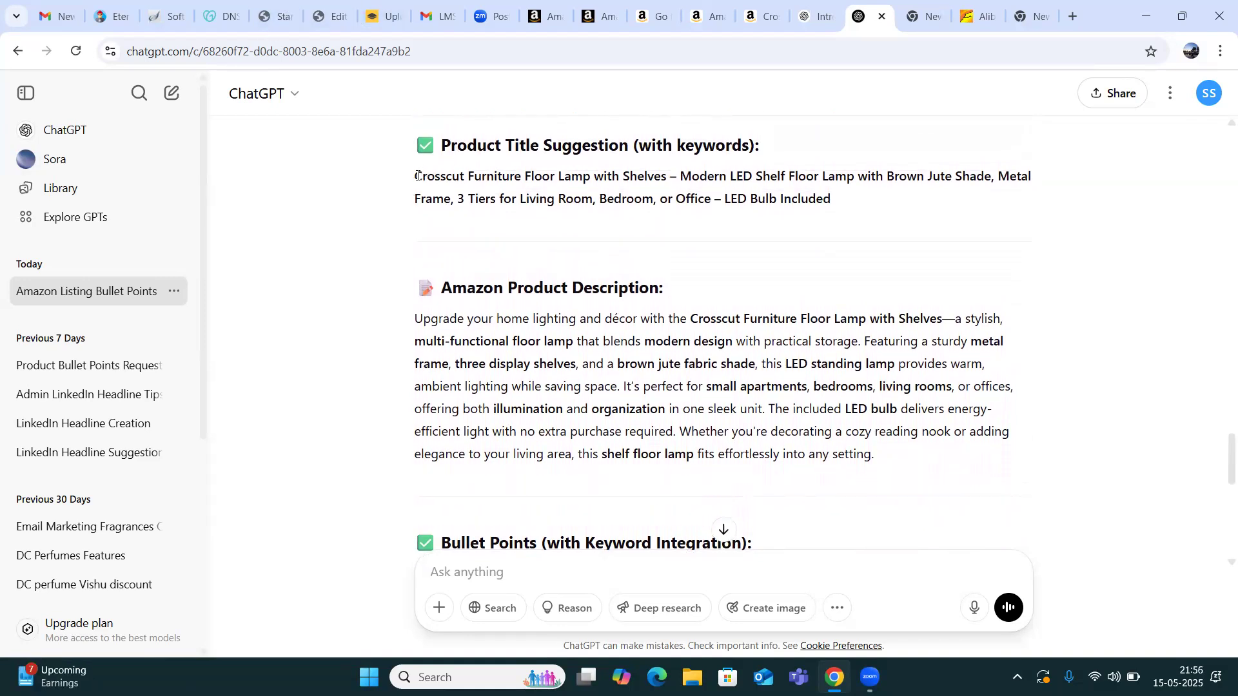
{"action": "left_click_drag", "start_coordinate": [416, 178], "coordinate": [595, 226]}
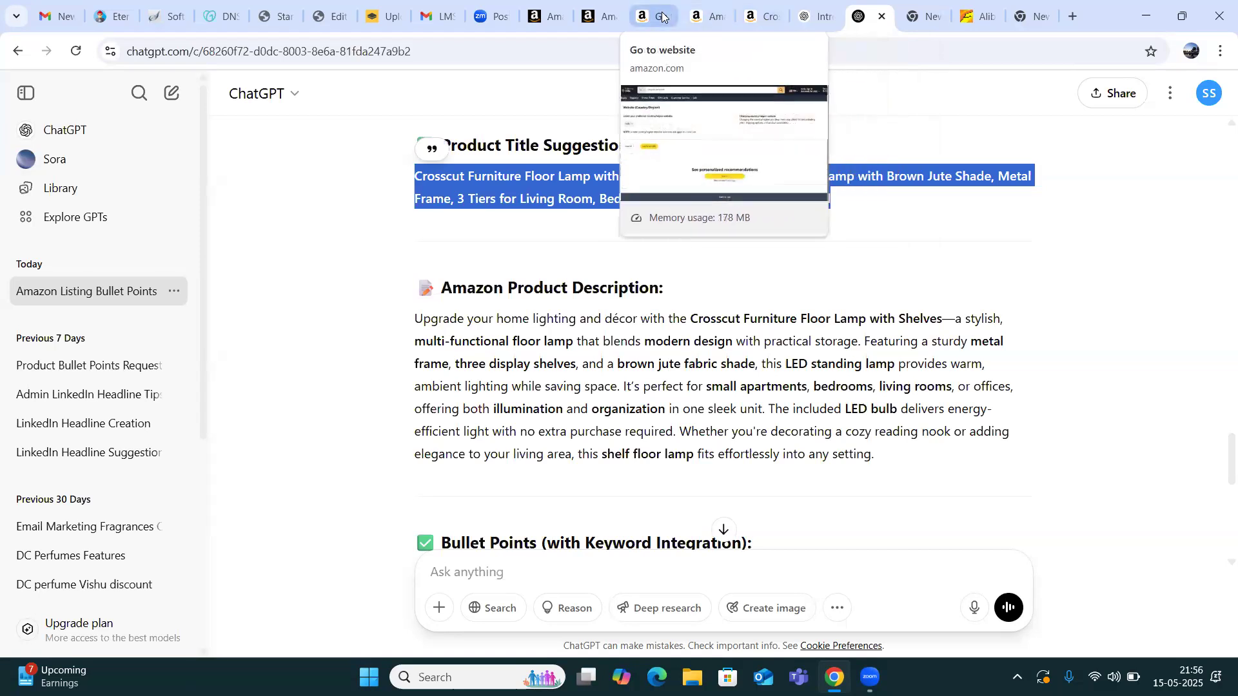
- Switch to the Seller Central listing and close the Generate Listing Content box in its Description section
{"action": "left_click", "coordinate": [602, 16]}
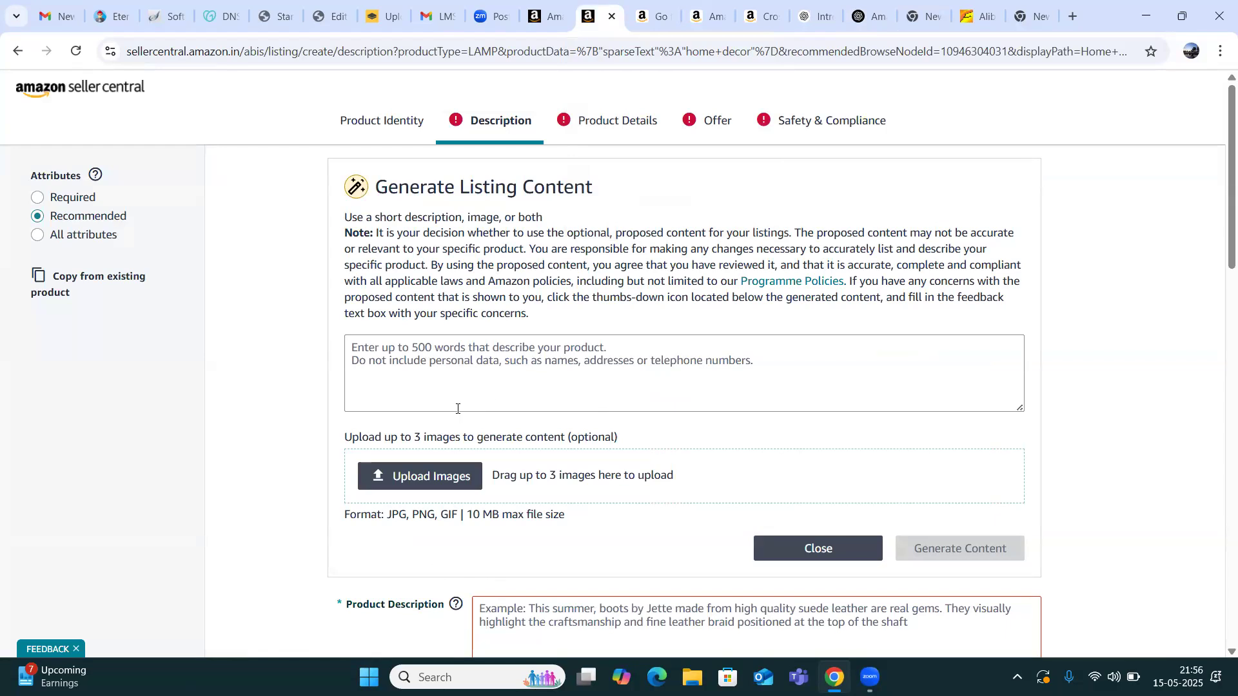
{"action": "left_click", "coordinate": [573, 612]}
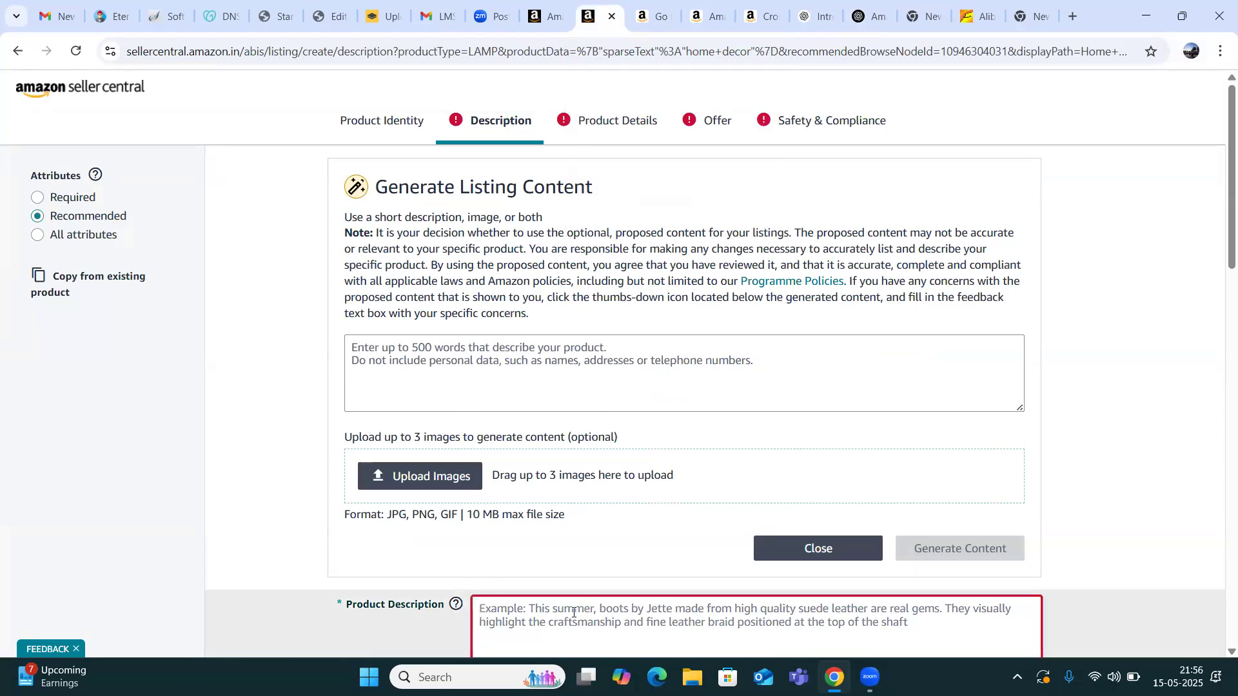
{"action": "scroll", "coordinate": [574, 612], "scroll_direction": "down", "scroll_amount": 4}
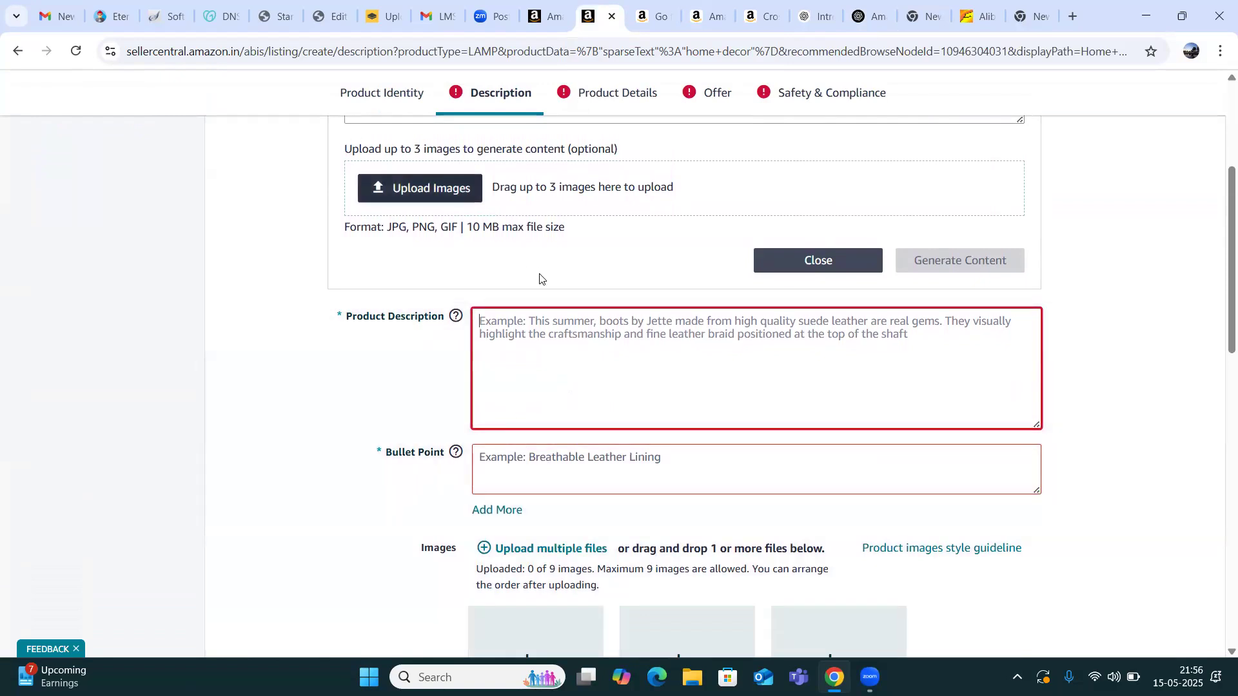
{"action": "left_click", "coordinate": [581, 410]}
{"action": "scroll", "coordinate": [574, 411], "scroll_direction": "down", "scroll_amount": 10}
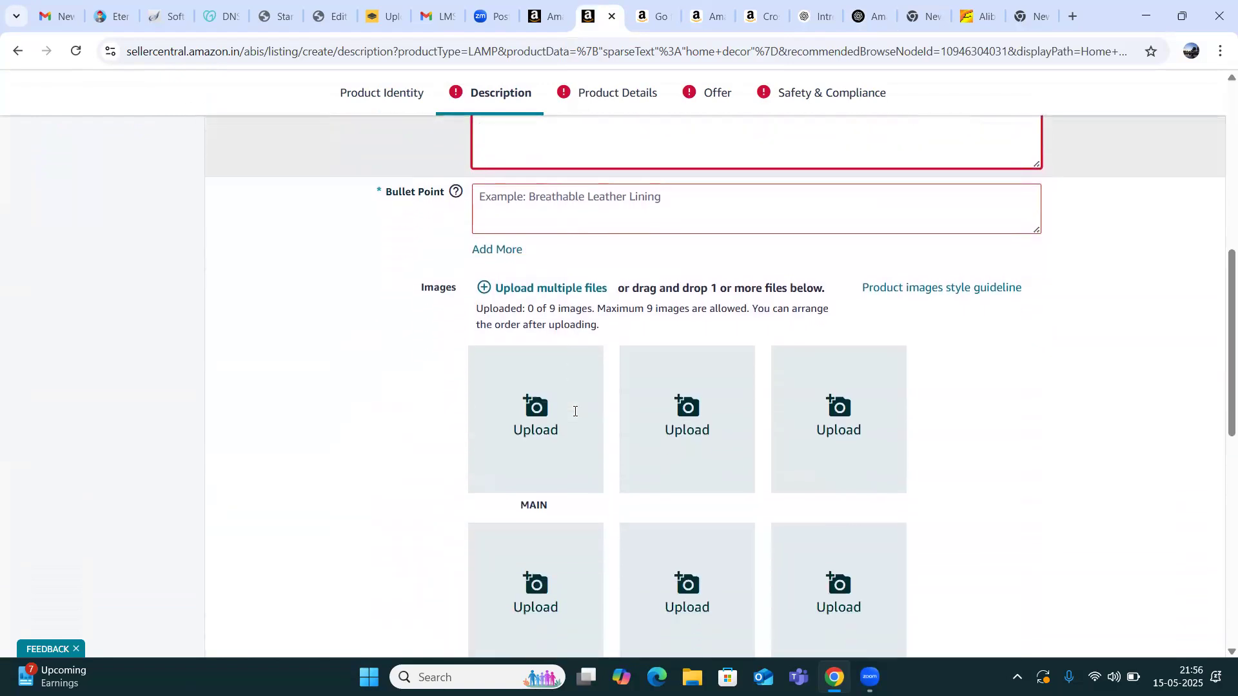
{"action": "scroll", "coordinate": [574, 410], "scroll_direction": "down", "scroll_amount": 3}
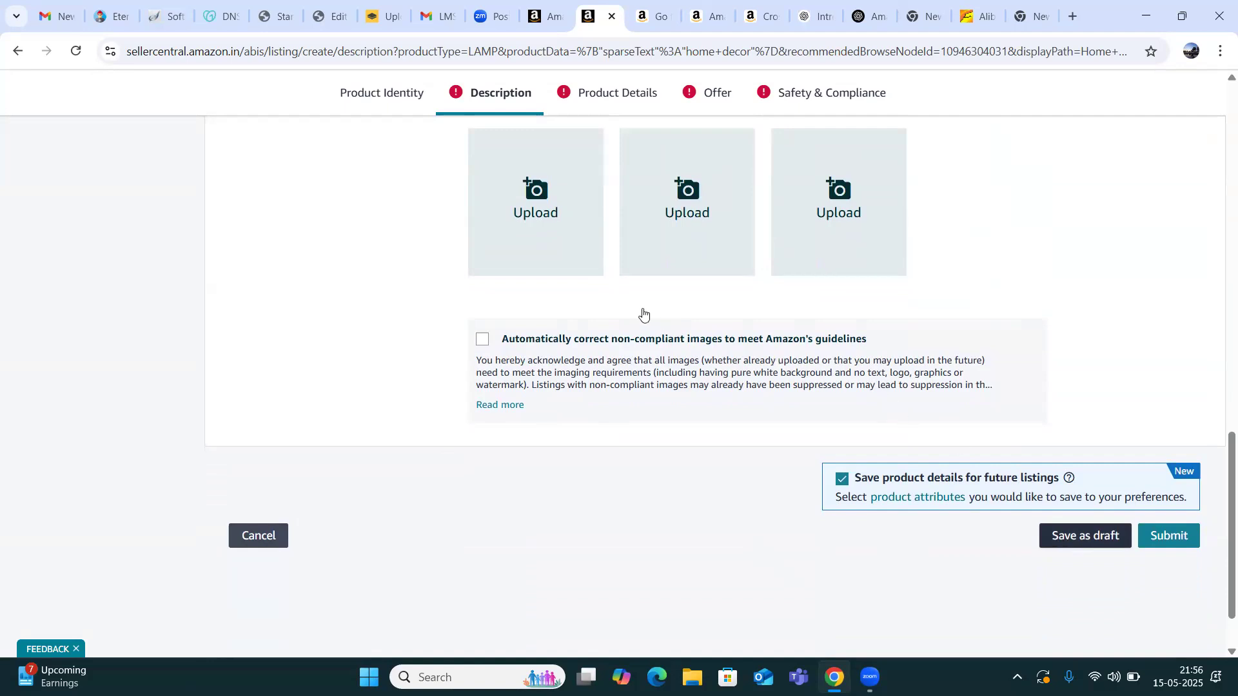
{"action": "scroll", "coordinate": [643, 313], "scroll_direction": "up", "scroll_amount": 20}
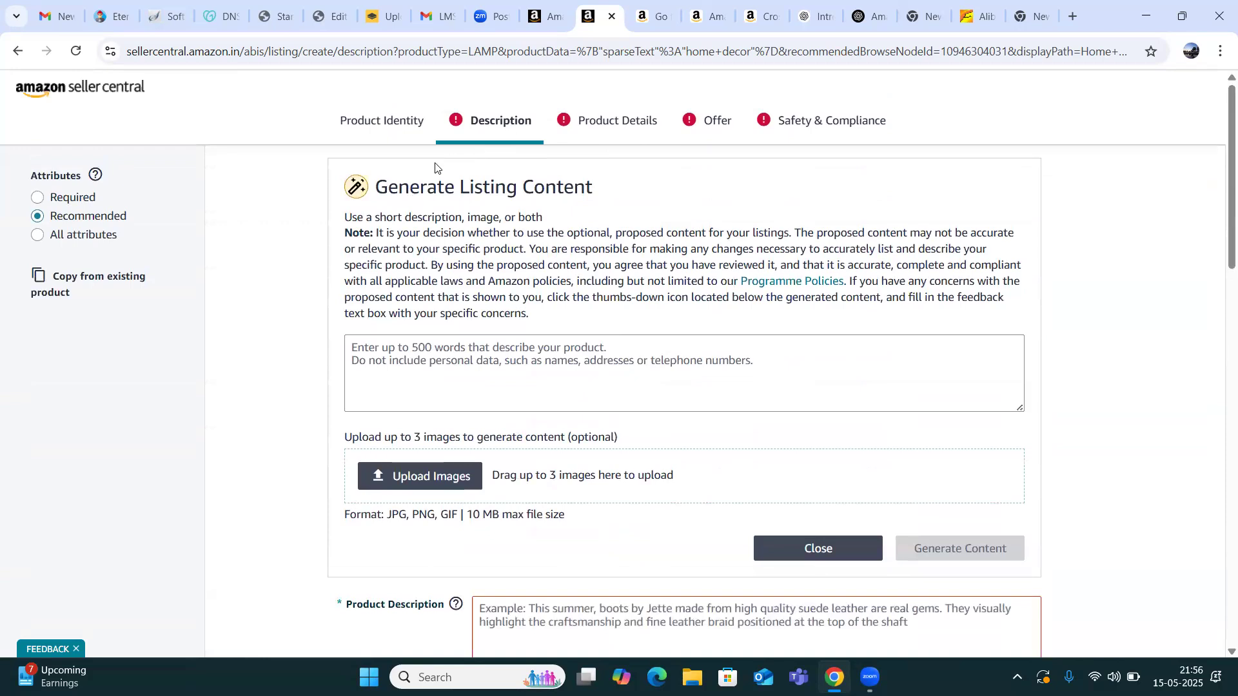
{"action": "left_click", "coordinate": [817, 548]}
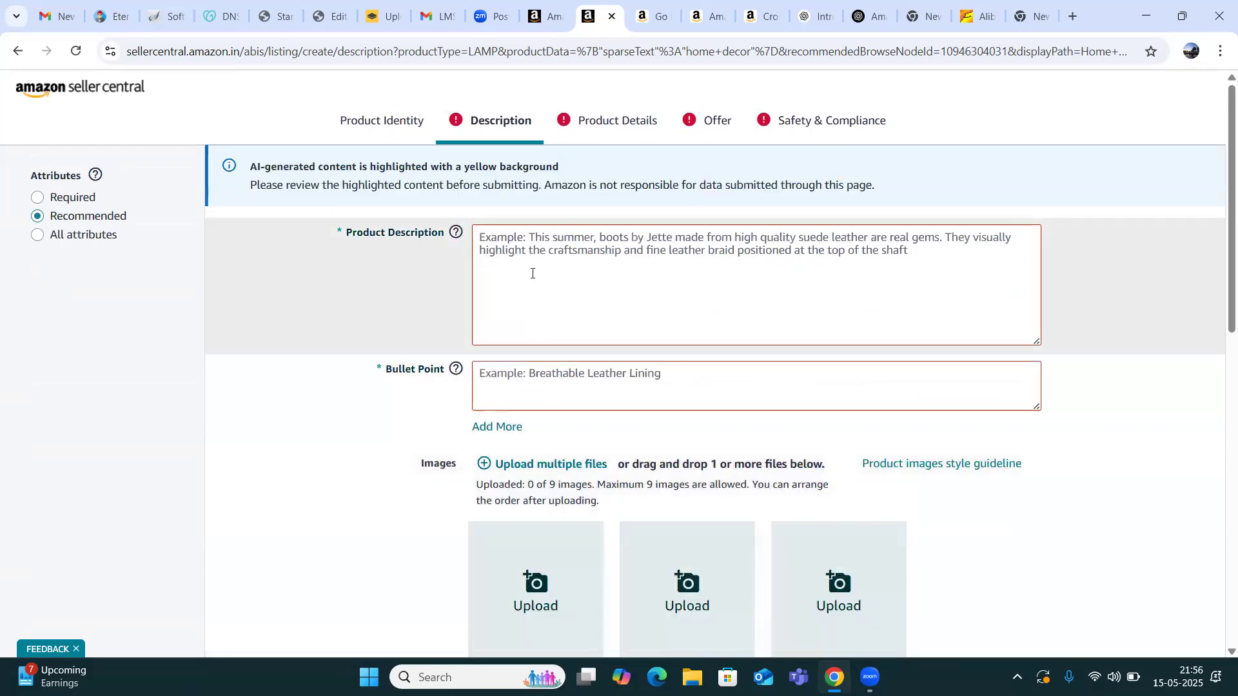
- Replace the item name under Product Identity with the copied title beginning "Crosscut Furniture Floor Lamp with Shelves – Modern LED Shelf Floor Lamp"
{"action": "left_click", "coordinate": [382, 123]}
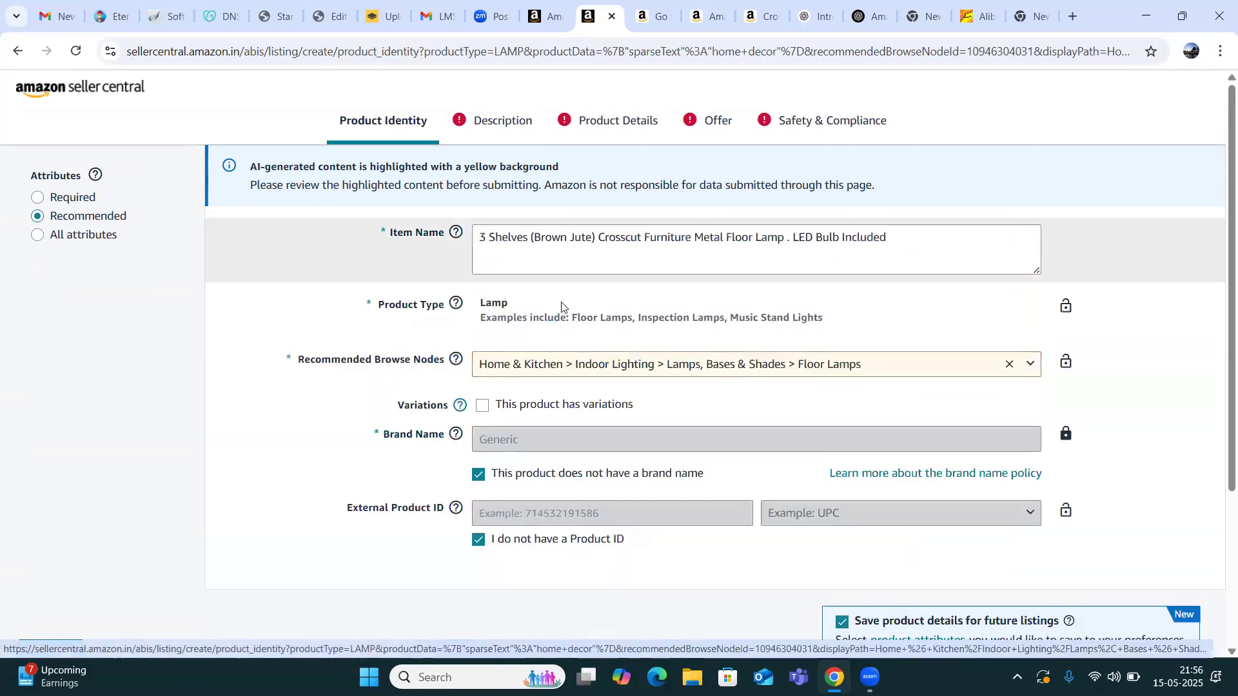
{"action": "left_click", "coordinate": [538, 236]}
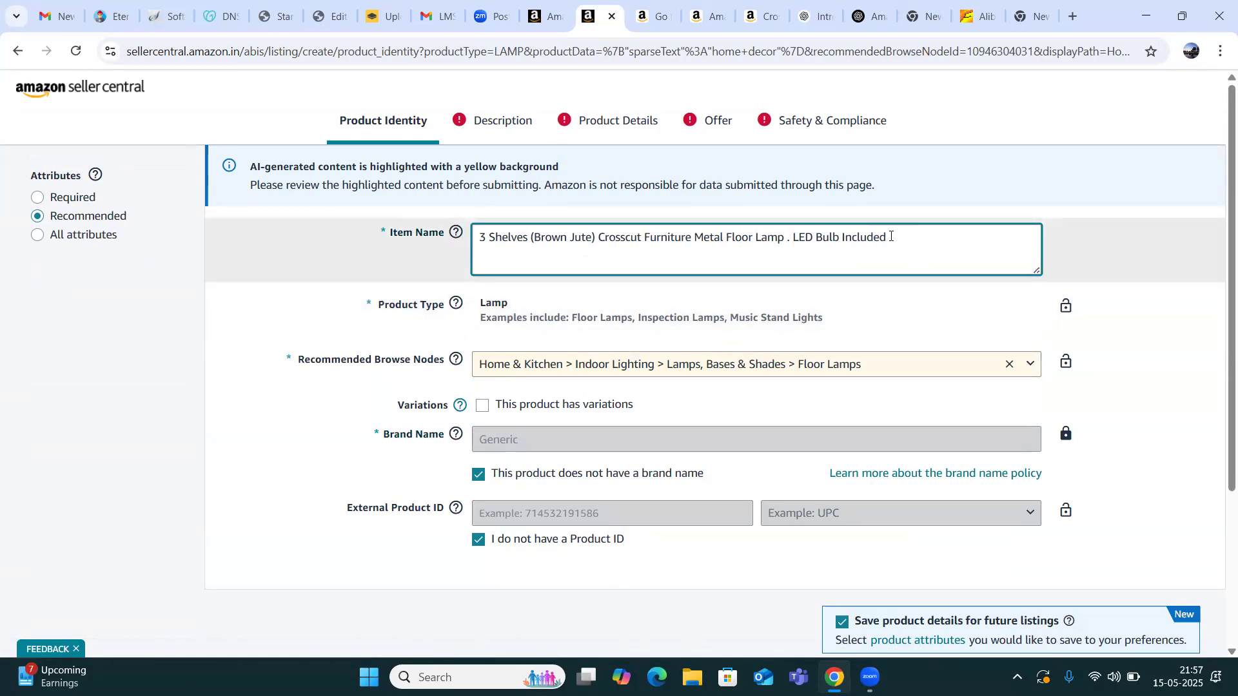
{"action": "key", "text": "BackSpace"}
{"action": "key", "text": "BackSpace"}
{"action": "key", "text": "BackSpace"}
{"action": "key", "text": "BackSpace"}
{"action": "key", "text": "BackSpace"}
{"action": "key", "text": "BackSpace"}
{"action": "key", "text": "BackSpace"}
{"action": "key", "text": "BackSpace"}
{"action": "key", "text": "BackSpace"}
{"action": "key", "text": "BackSpace"}
{"action": "key", "text": "BackSpace"}
{"action": "key", "text": "BackSpace"}
{"action": "key", "text": "BackSpace"}
{"action": "key", "text": "BackSpace"}
{"action": "key", "text": "BackSpace"}
{"action": "key", "text": "BackSpace"}
{"action": "key", "text": "BackSpace"}
{"action": "key", "text": "BackSpace"}
{"action": "key", "text": "BackSpace"}
{"action": "key", "text": "BackSpace"}
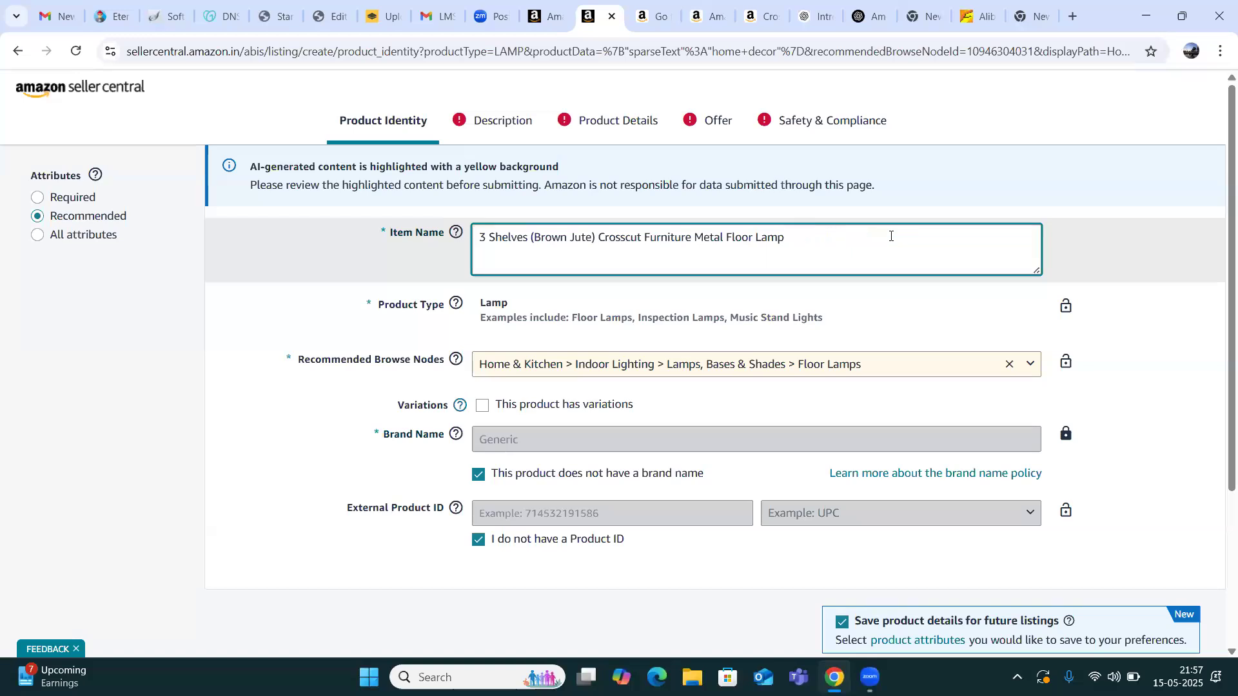
{"action": "key", "text": "BackSpace"}
{"action": "key", "text": "BackSpace"}
{"action": "key", "text": "BackSpace"}
{"action": "key", "text": "BackSpace"}
{"action": "key", "text": "BackSpace"}
{"action": "key", "text": "BackSpace"}
{"action": "key", "text": "BackSpace"}
{"action": "key", "text": "BackSpace"}
{"action": "key", "text": "BackSpace"}
{"action": "key", "text": "BackSpace"}
{"action": "key", "text": "BackSpace"}
{"action": "key", "text": "BackSpace"}
{"action": "key", "text": "BackSpace"}
{"action": "key", "text": "BackSpace"}
{"action": "key", "text": "BackSpace"}
{"action": "key", "text": "BackSpace"}
{"action": "key", "text": "BackSpace"}
{"action": "key", "text": "BackSpace"}
{"action": "key", "text": "BackSpace"}
{"action": "key", "text": "BackSpace"}
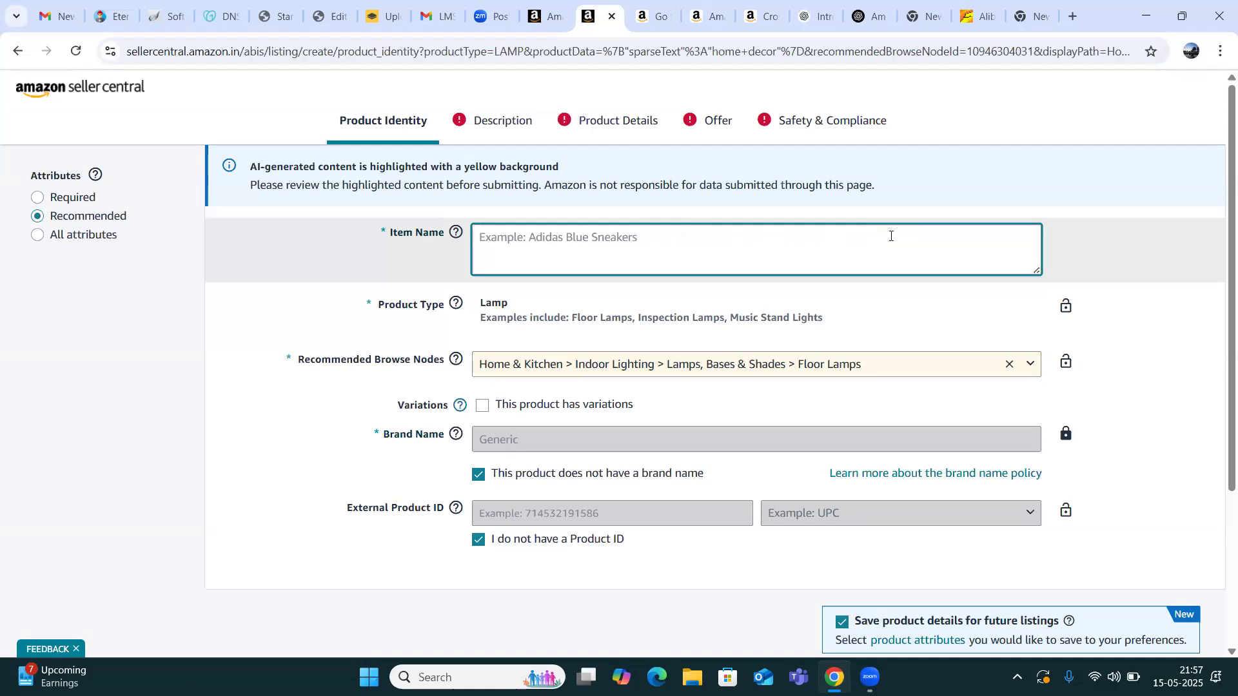
{"action": "type", "text": "Crosscut Furniture Floor Lamp with Shelves – Modern LED Shelf Floor Lamp with Brown Jute Shade, Metal Frame, 3 Tiers for Living Room, Bedroom, or Office – LED Bulb Included"}
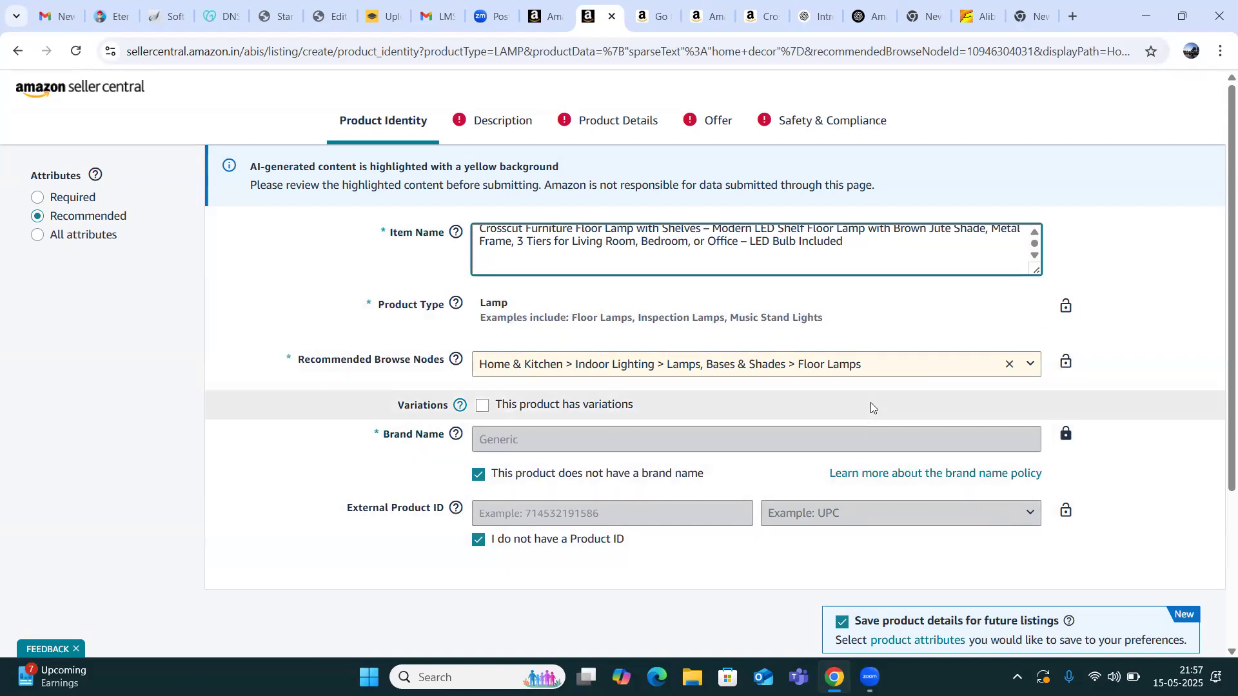
- Return to the listing's Description section
{"action": "scroll", "coordinate": [871, 407], "scroll_direction": "down", "scroll_amount": 3}
{"action": "scroll", "coordinate": [962, 447], "scroll_direction": "up", "scroll_amount": 2}
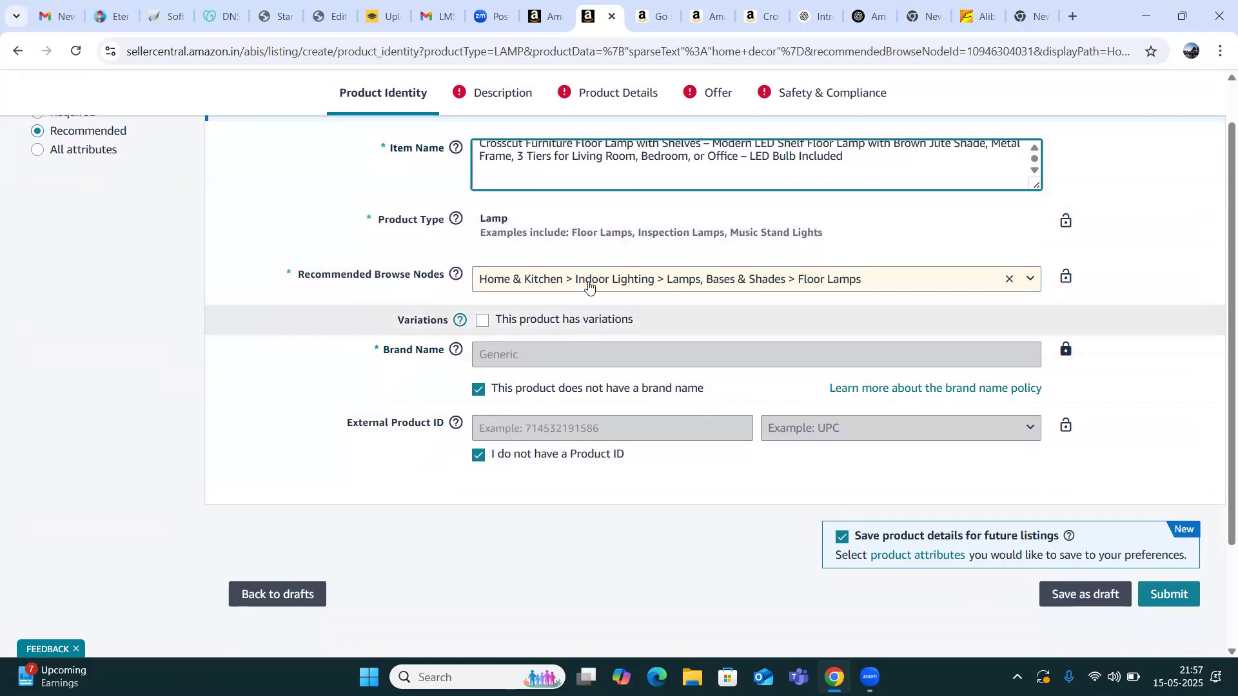
{"action": "left_click", "coordinate": [497, 98]}
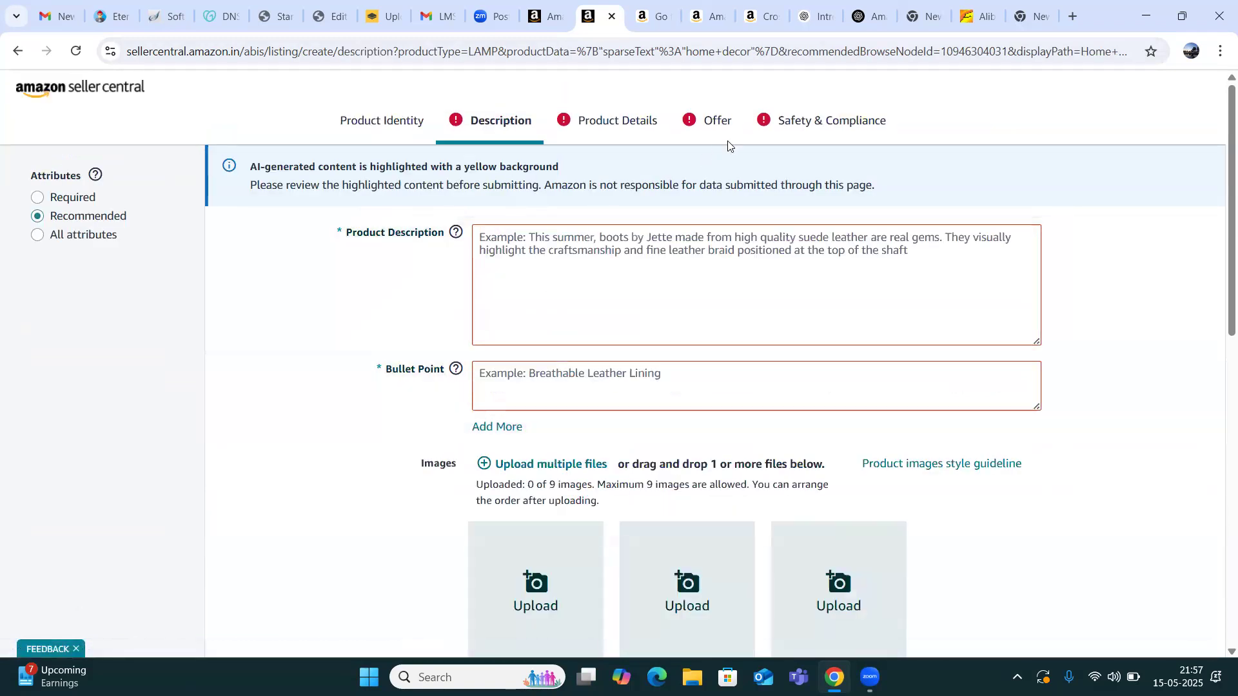
- Copy the Amazon product description from ChatGPT's reply into the Product Description field of the Seller Central listing
{"action": "left_click", "coordinate": [886, 24]}
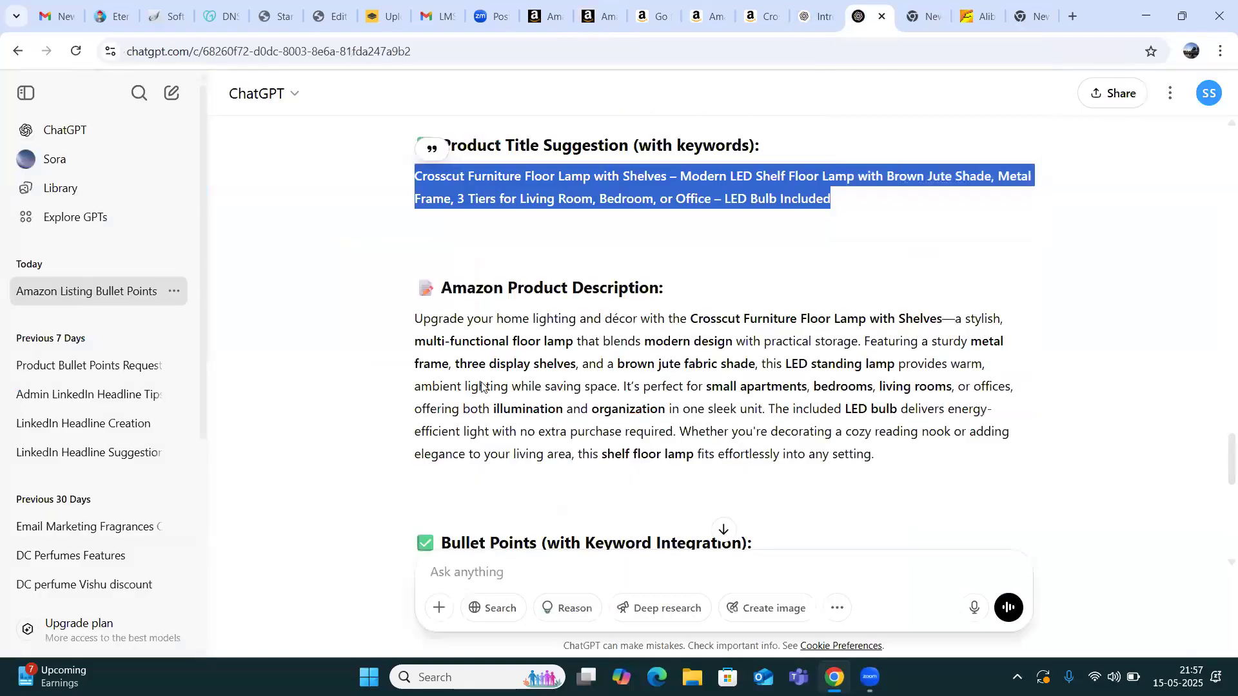
{"action": "scroll", "coordinate": [611, 397], "scroll_direction": "down", "scroll_amount": 2}
{"action": "scroll", "coordinate": [612, 397], "scroll_direction": "up", "scroll_amount": 1}
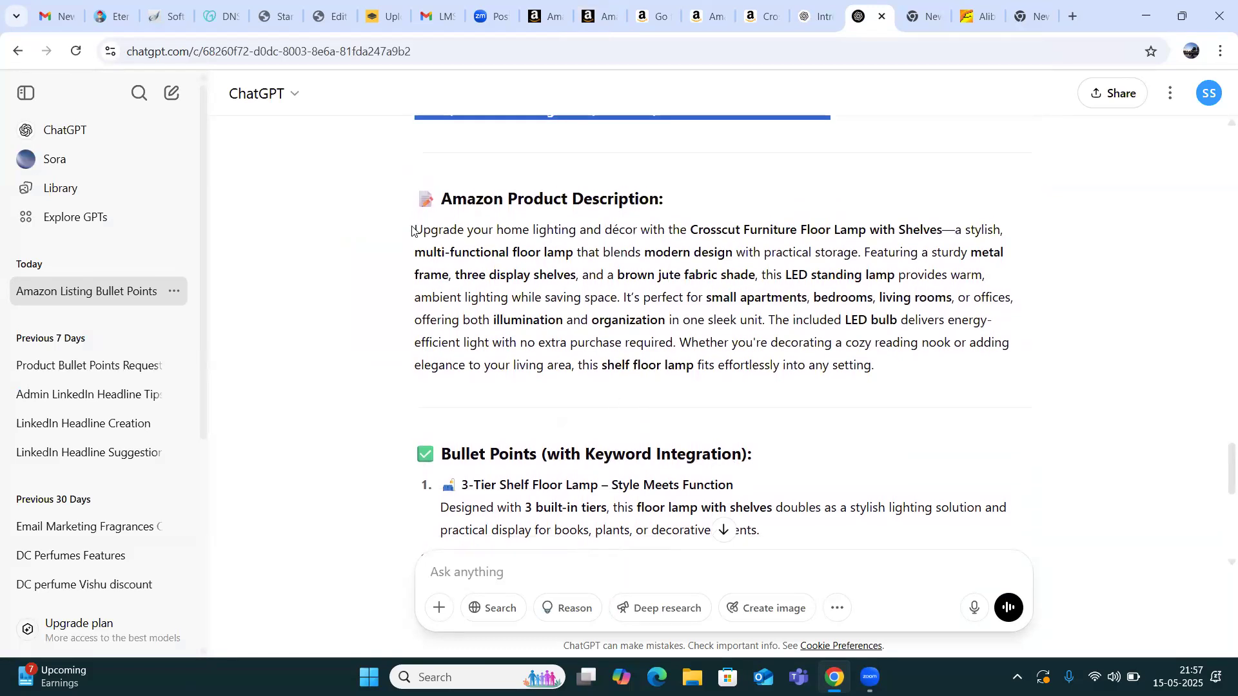
{"action": "left_click_drag", "start_coordinate": [416, 227], "coordinate": [619, 391]}
{"action": "key", "text": "ctrl+c"}
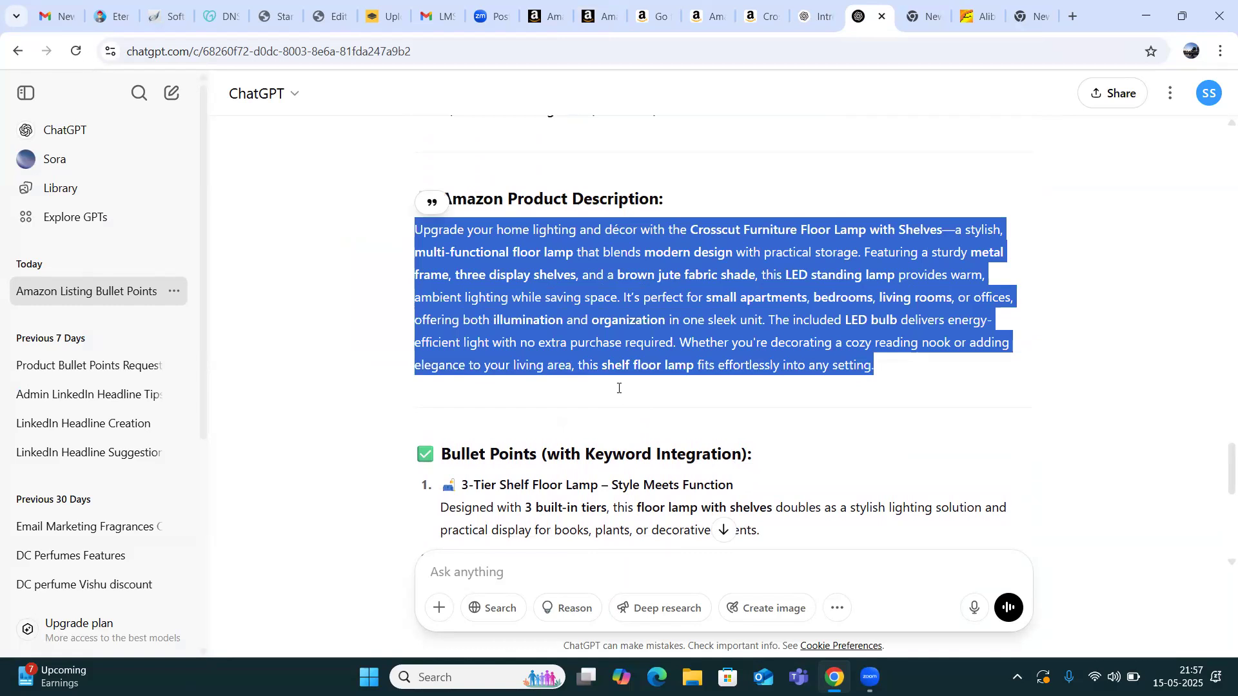
{"action": "left_click", "coordinate": [609, 22]}
{"action": "left_click", "coordinate": [523, 231]}
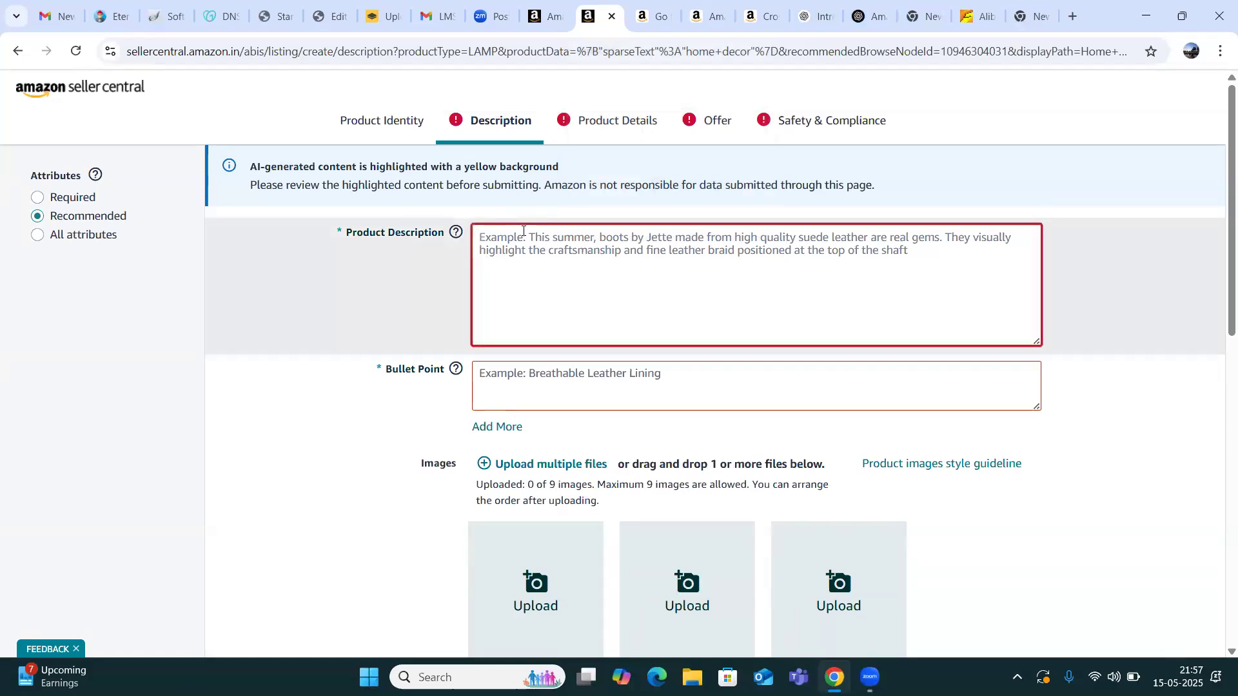
{"action": "key", "text": "ctrl+v"}
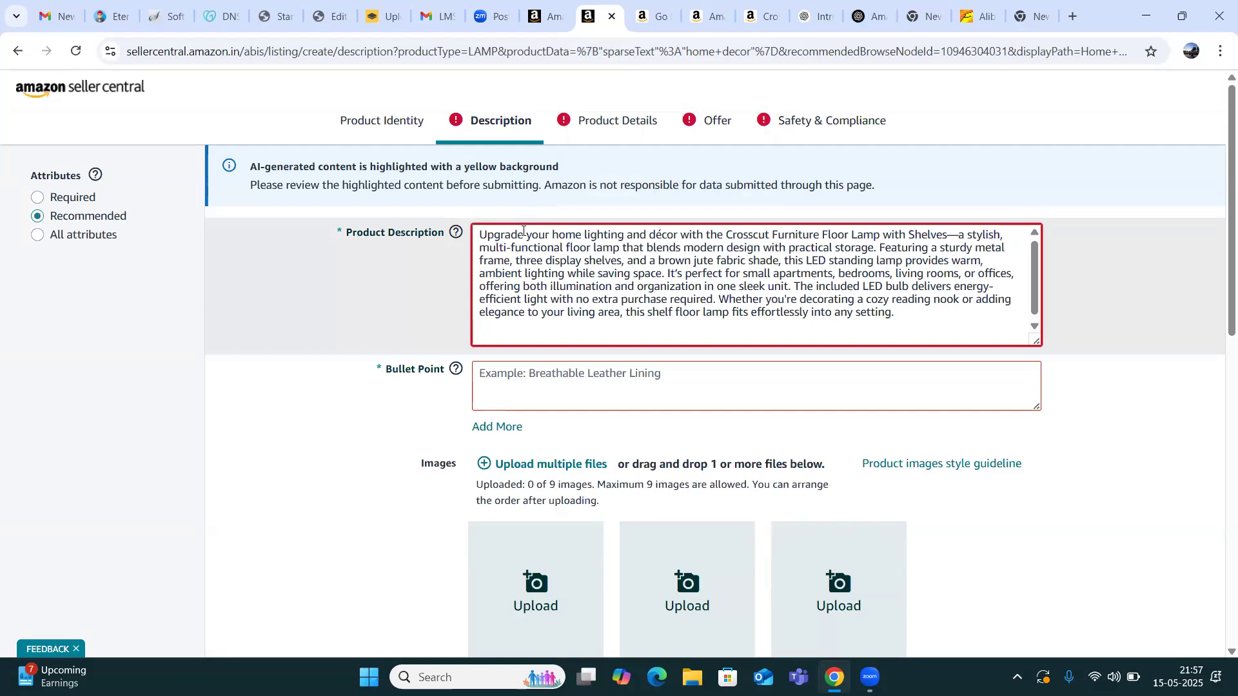
- Copy ChatGPT's first bullet, "3-Tier Shelf Floor Lamp – Style Meets Function", without its emoji, into the listing's first Bullet Point field in Seller Central
{"action": "left_click", "coordinate": [503, 374]}
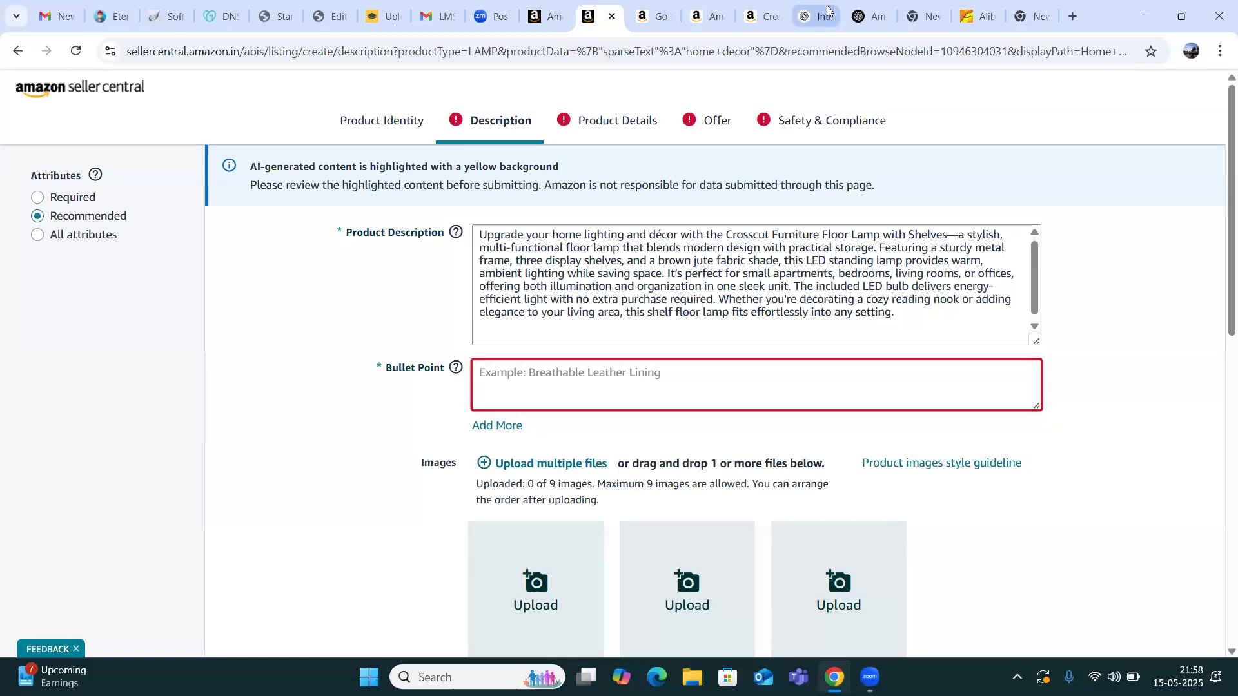
{"action": "left_click", "coordinate": [860, 15]}
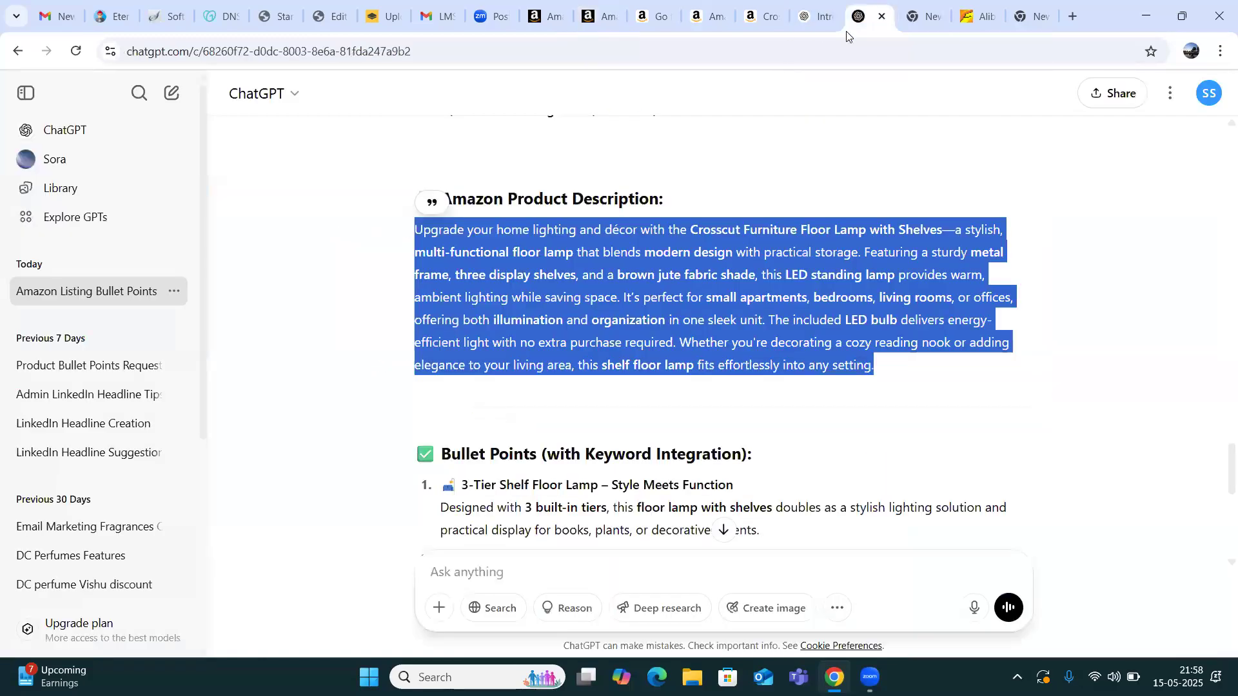
{"action": "left_click", "coordinate": [791, 443]}
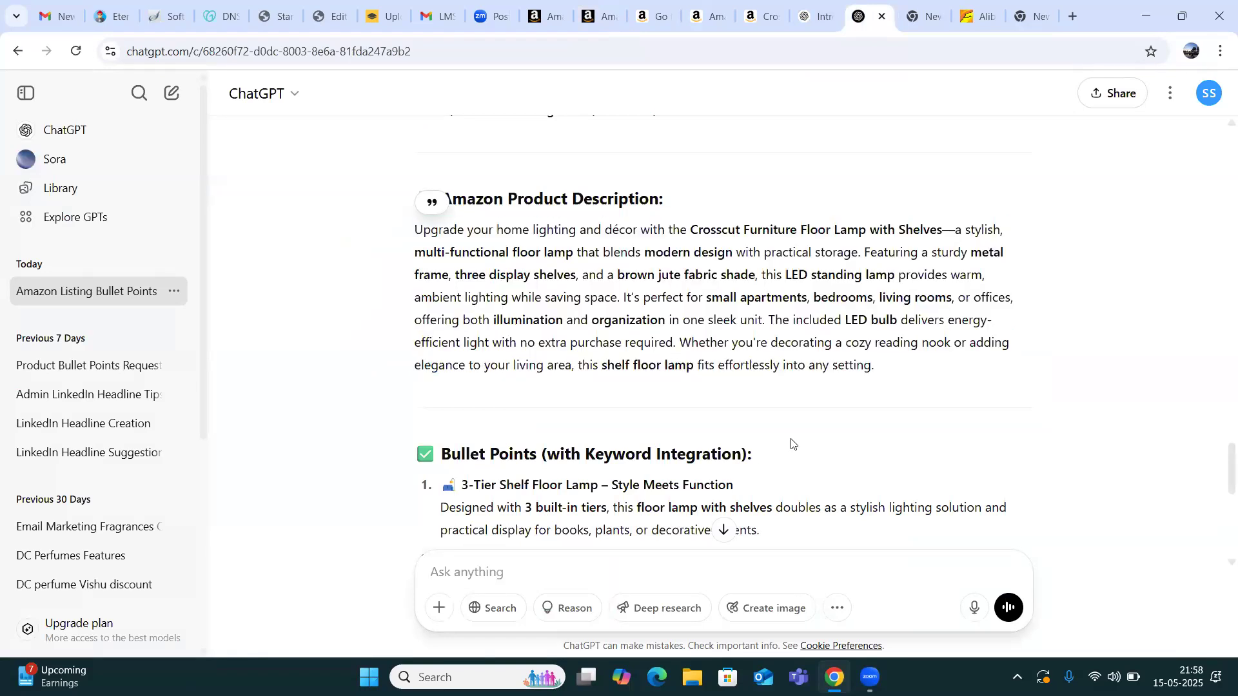
{"action": "scroll", "coordinate": [791, 443], "scroll_direction": "down", "scroll_amount": 2}
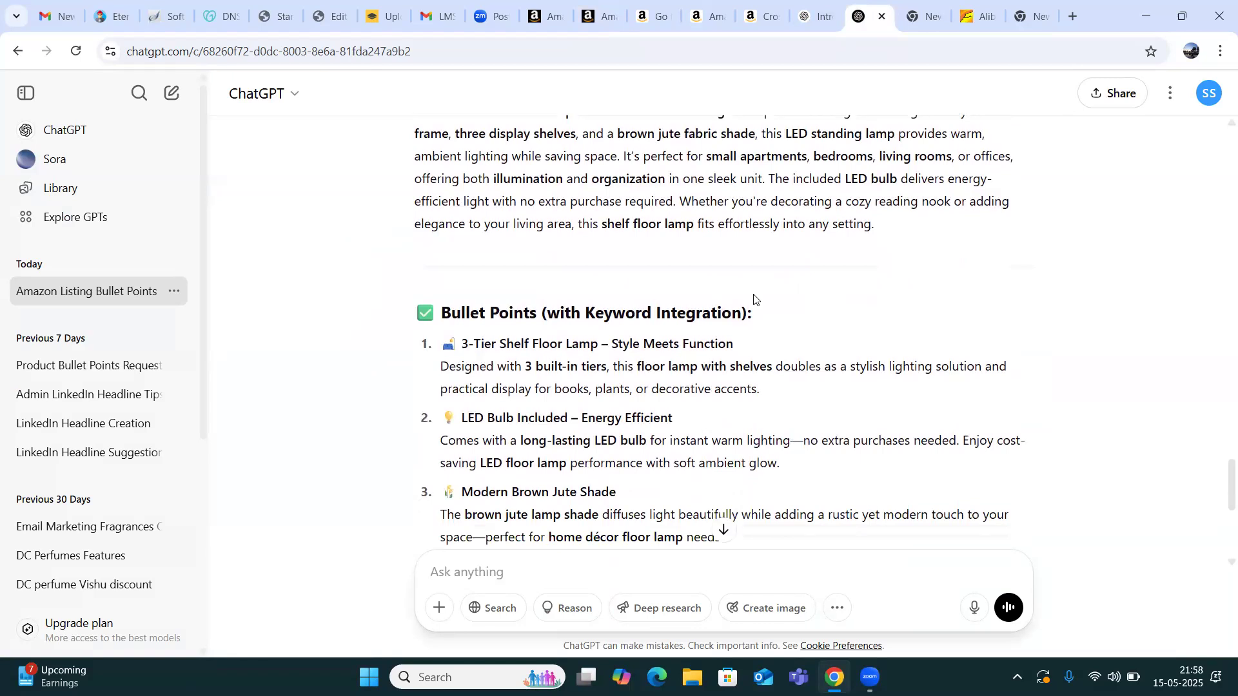
{"action": "scroll", "coordinate": [754, 298], "scroll_direction": "down", "scroll_amount": 1}
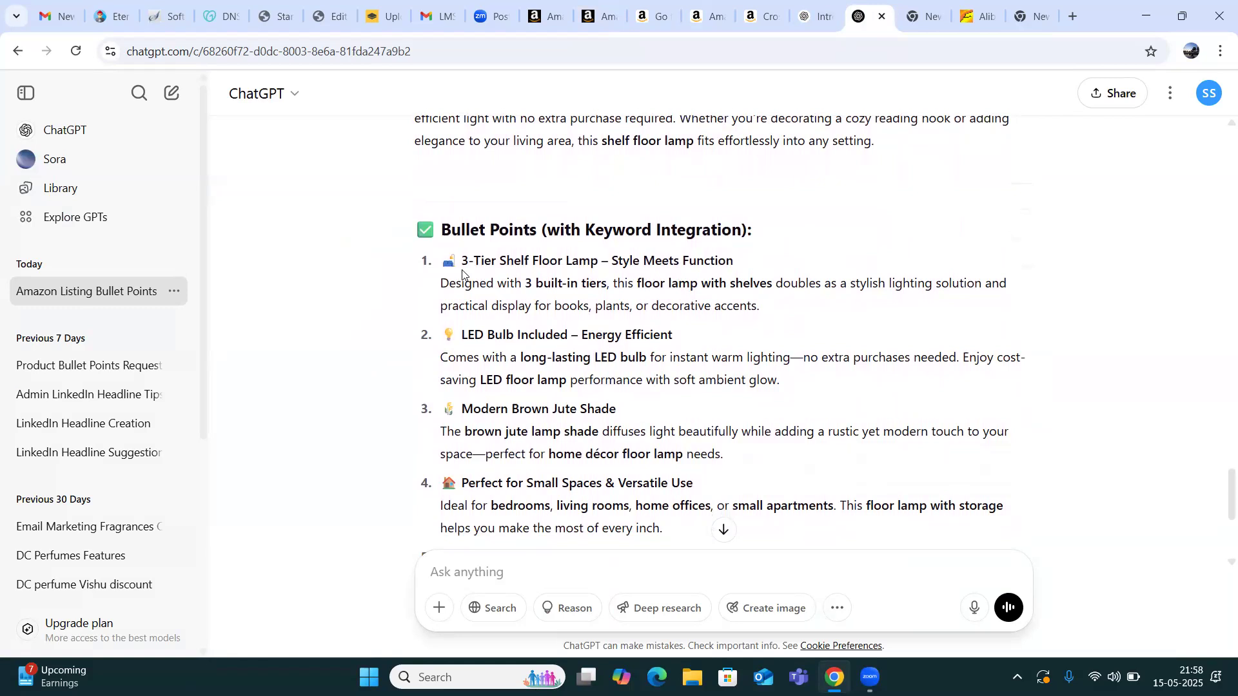
{"action": "double_click", "coordinate": [422, 259]}
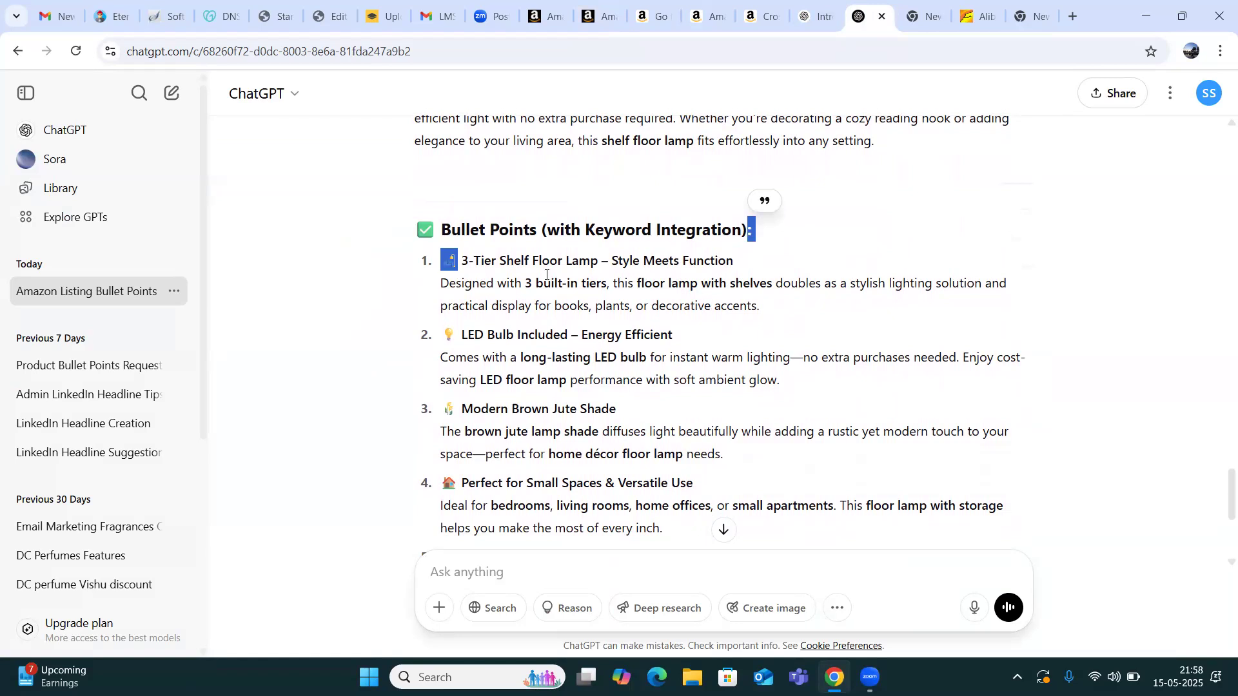
{"action": "left_click", "coordinate": [362, 305]}
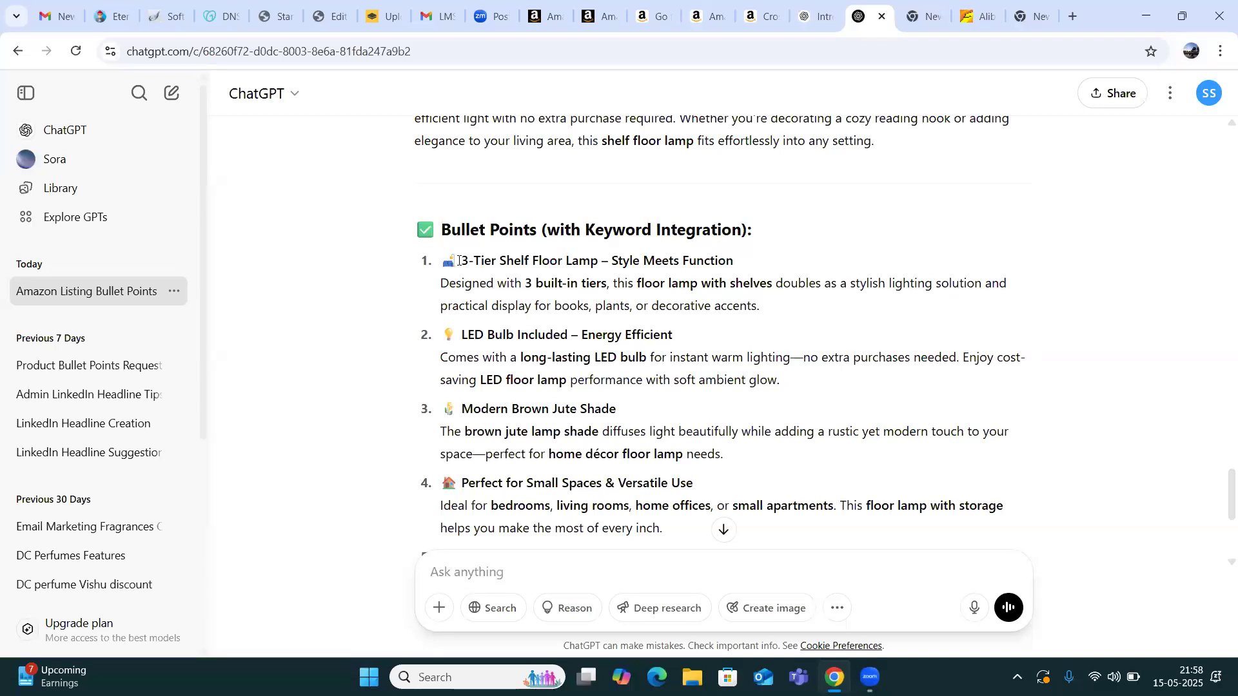
{"action": "left_click_drag", "start_coordinate": [458, 260], "coordinate": [766, 316]}
{"action": "key", "text": "ctrl+c"}
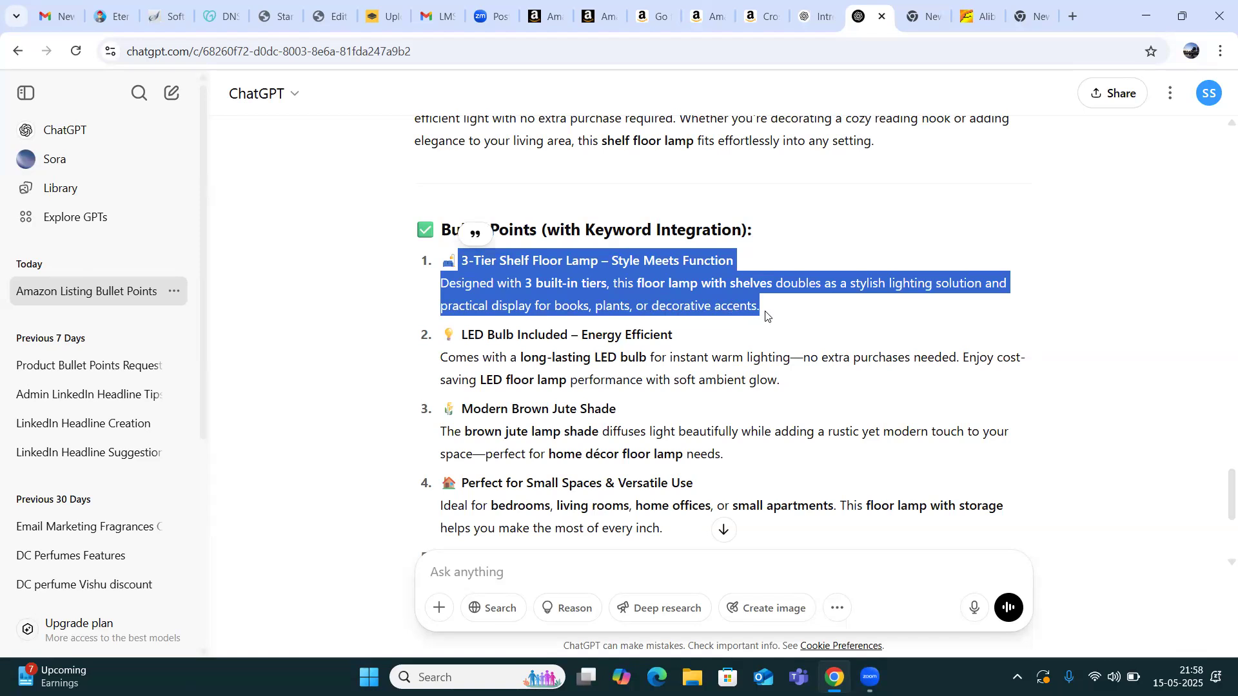
{"action": "left_click", "coordinate": [618, 12]}
{"action": "left_click", "coordinate": [537, 403]}
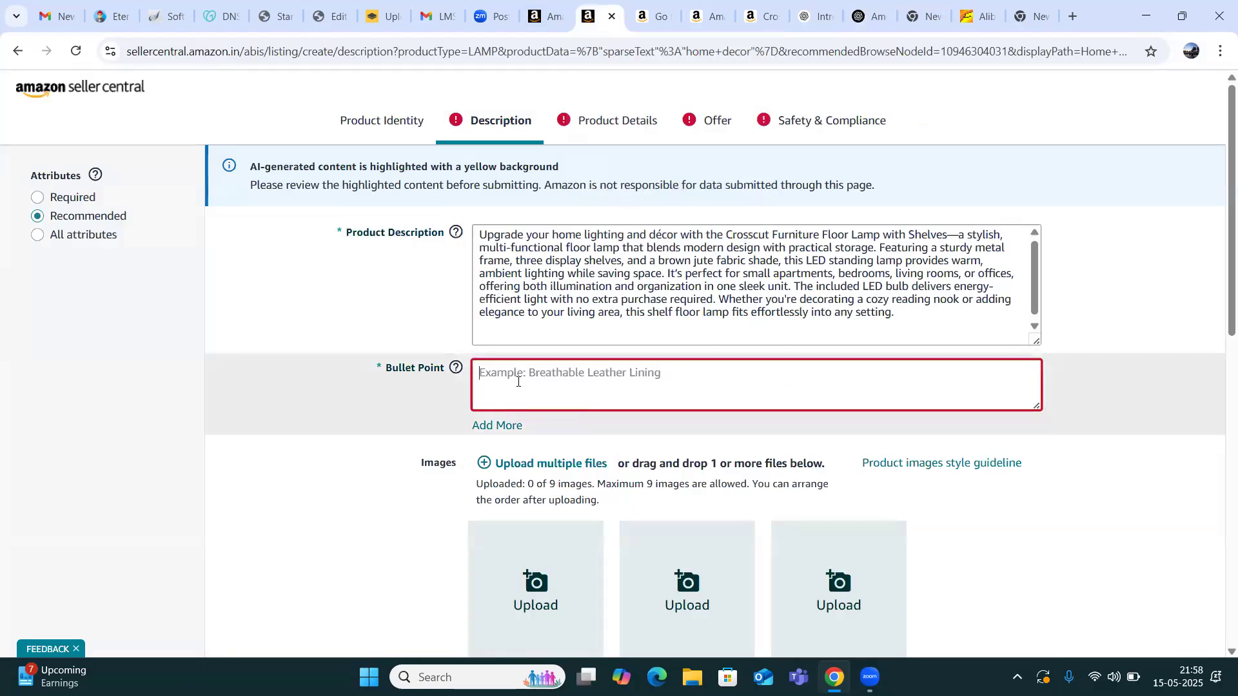
{"action": "key", "text": "ctrl+v"}
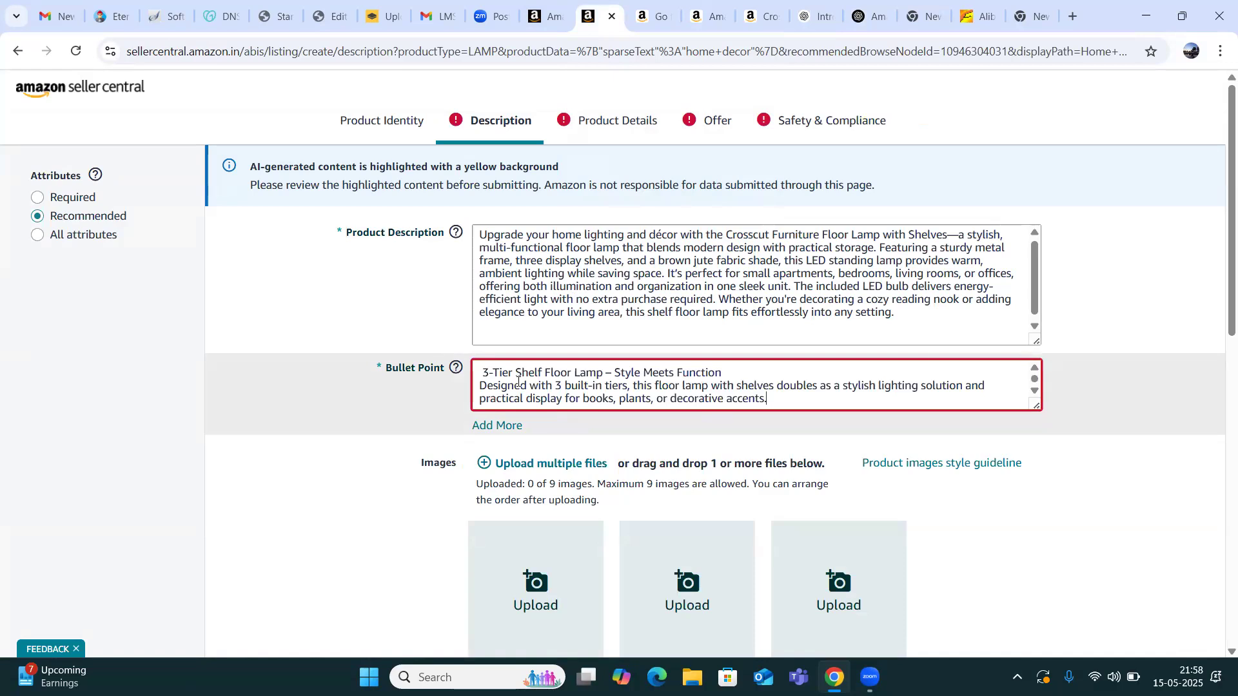
- Add a second bullet point to the listing and fill it with ChatGPT's "LED Bulb Included – Energy Efficient" text
{"action": "left_click", "coordinate": [508, 427]}
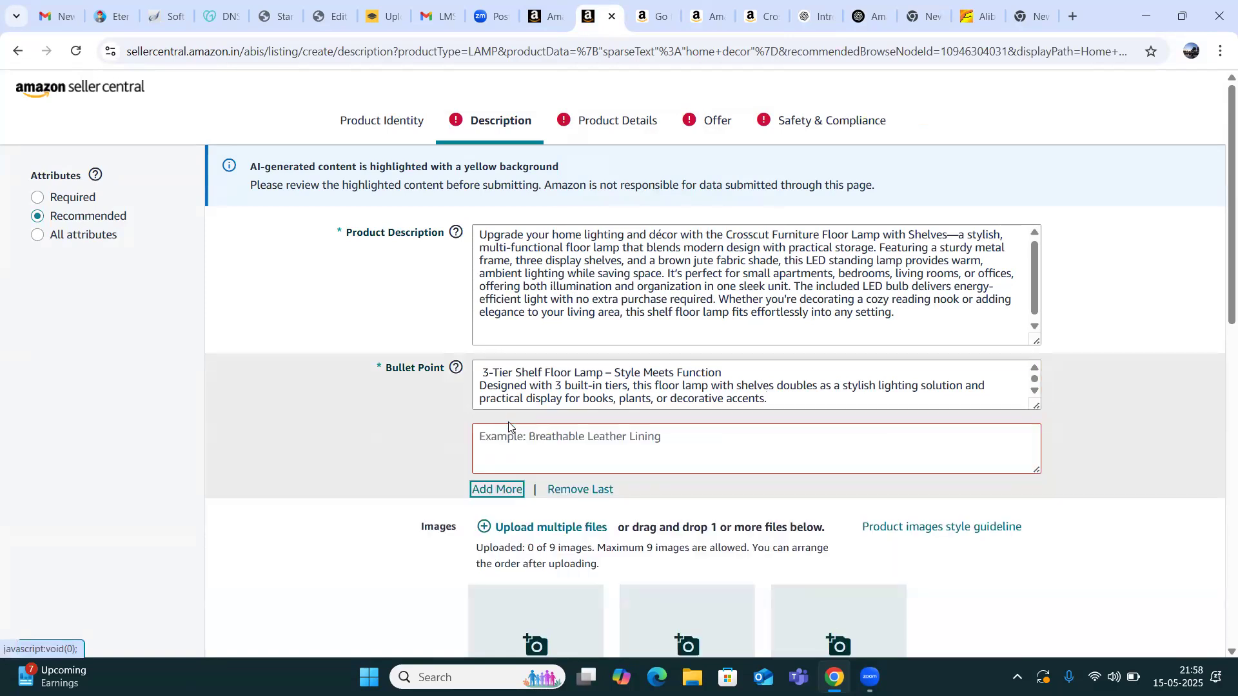
{"action": "left_click", "coordinate": [608, 436]}
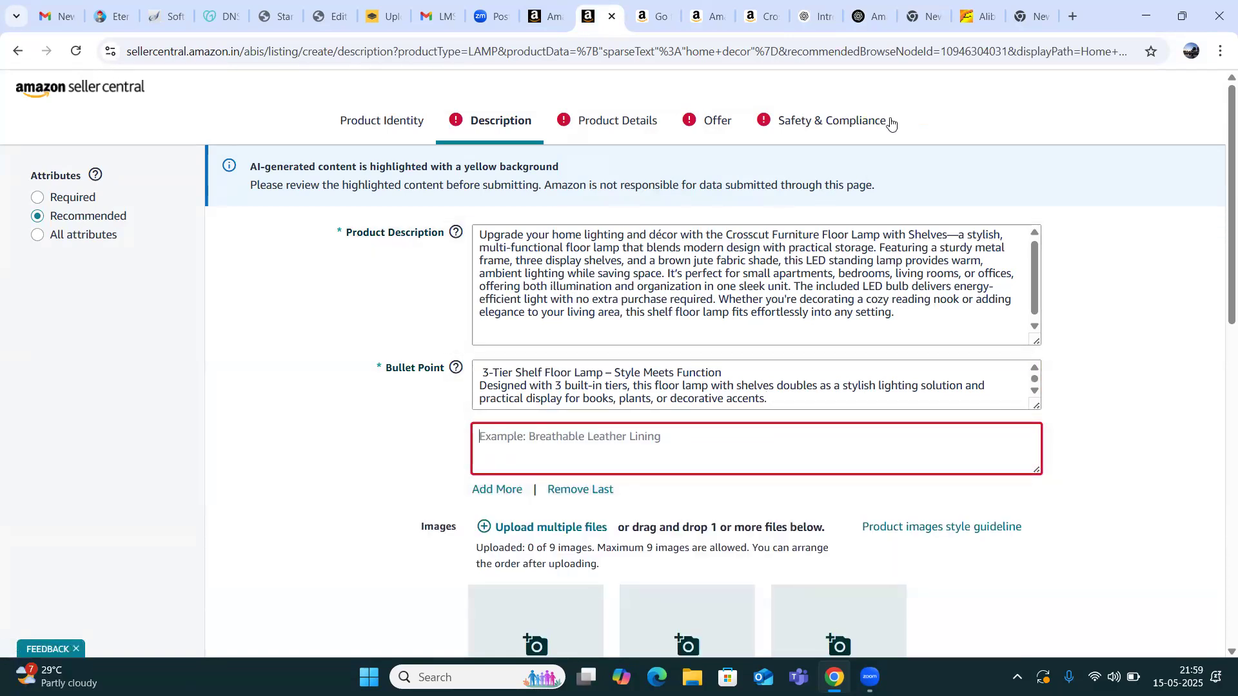
{"action": "left_click", "coordinate": [870, 17]}
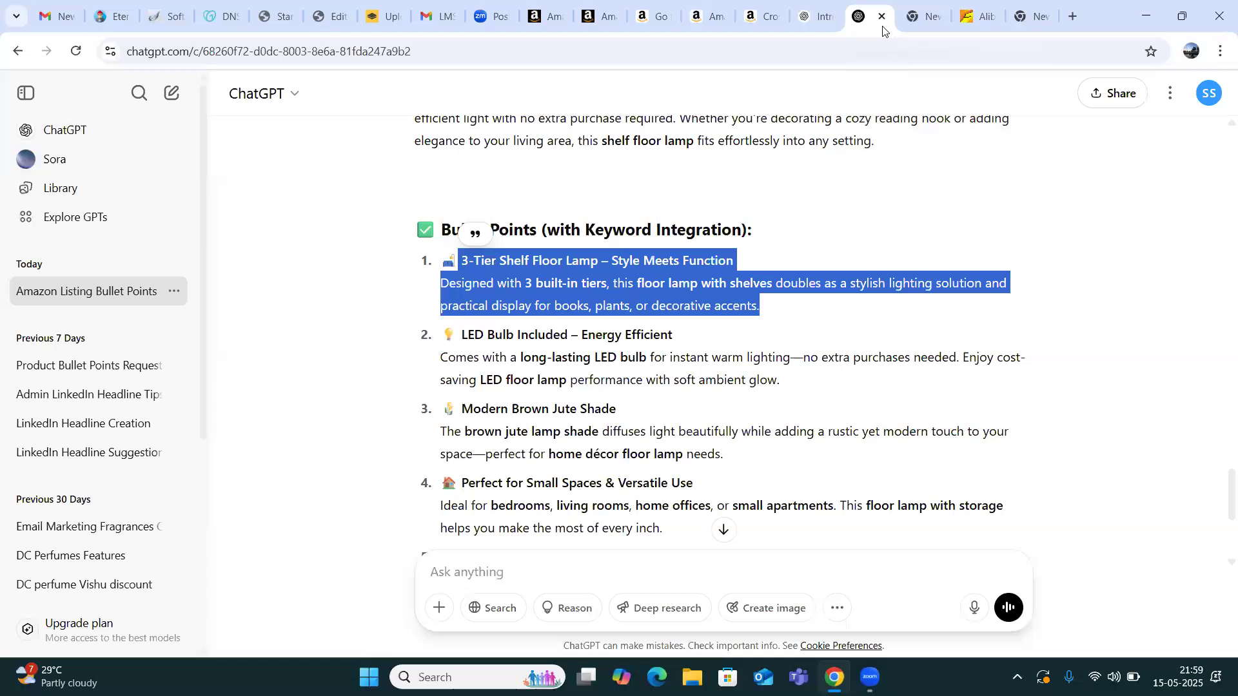
{"action": "left_click_drag", "start_coordinate": [445, 335], "coordinate": [779, 390]}
{"action": "key", "text": "ctrl+c"}
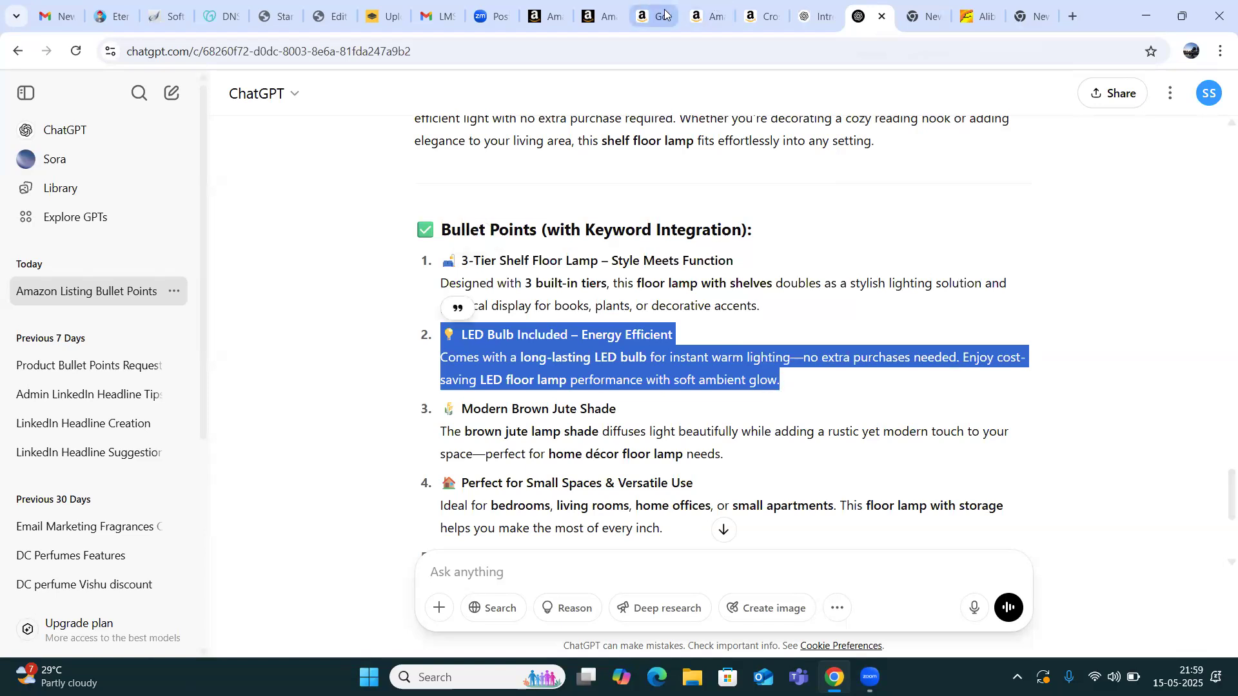
{"action": "left_click", "coordinate": [599, 16]}
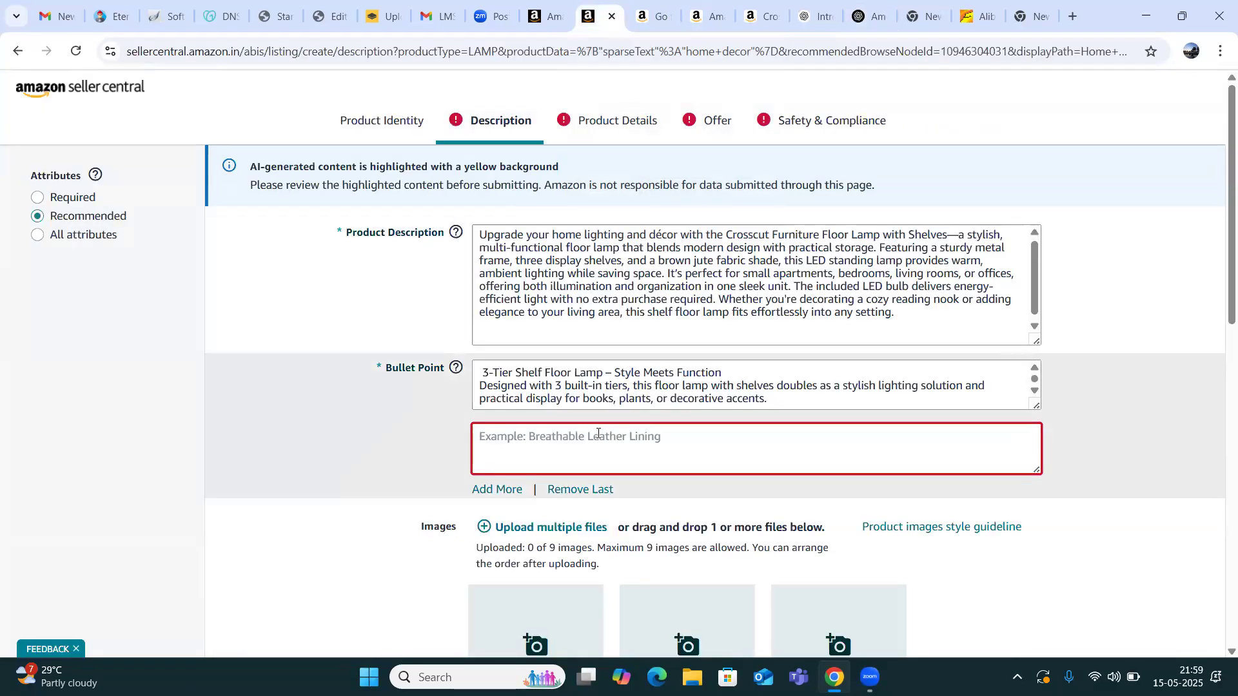
{"action": "key", "text": "ctrl+v"}
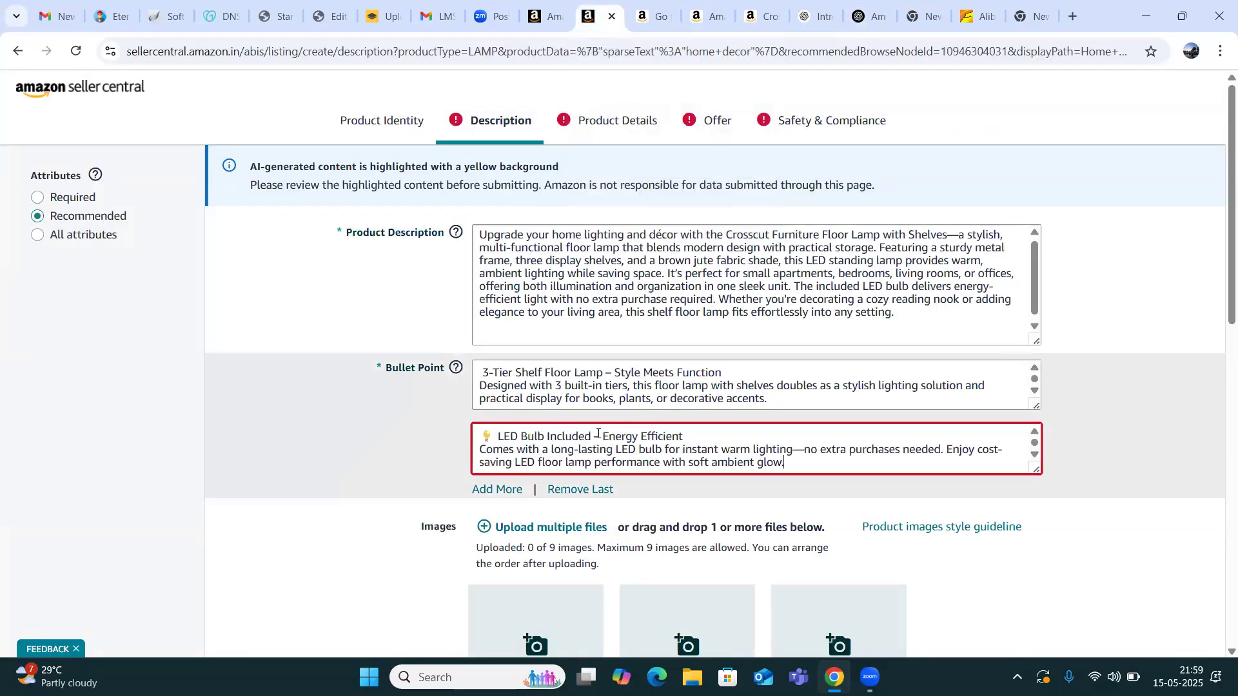
- Add a third bullet point to the listing and fill it with ChatGPT's "Modern Brown Jute Shade" text
{"action": "left_click", "coordinate": [498, 489]}
{"action": "left_click", "coordinate": [584, 495]}
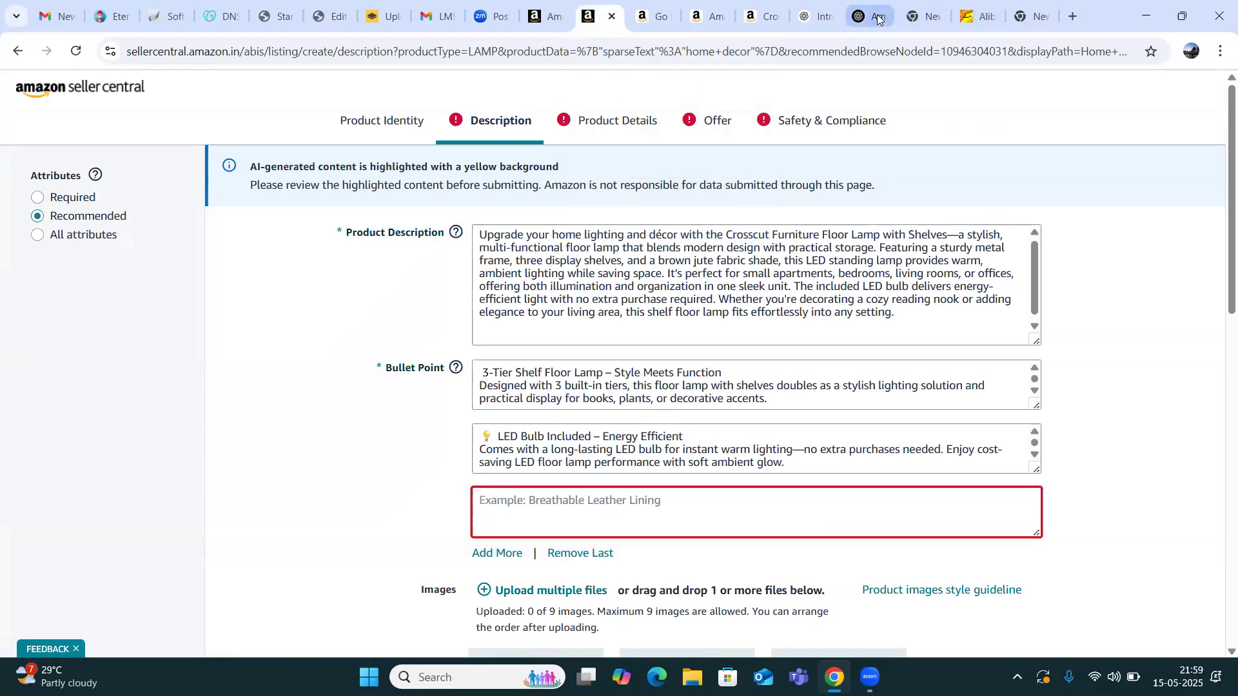
{"action": "left_click", "coordinate": [878, 20]}
{"action": "left_click_drag", "start_coordinate": [443, 409], "coordinate": [595, 466]}
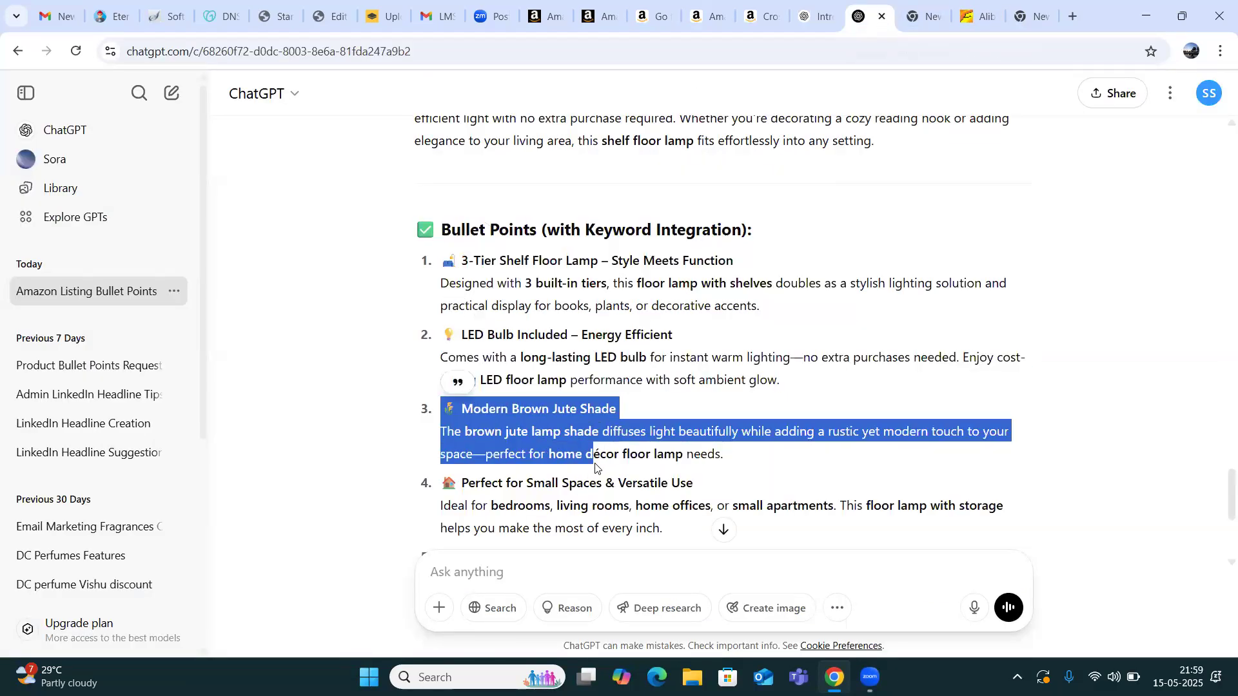
{"action": "left_click", "coordinate": [448, 405]}
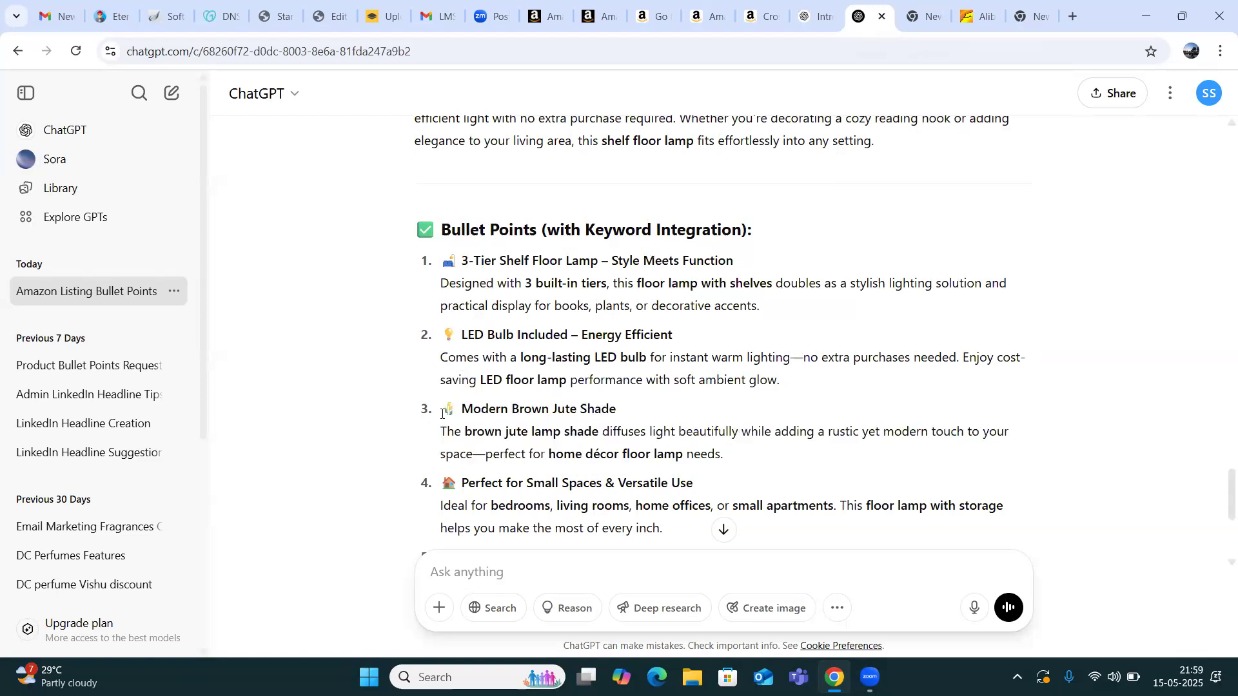
{"action": "left_click_drag", "start_coordinate": [503, 439], "coordinate": [726, 464]}
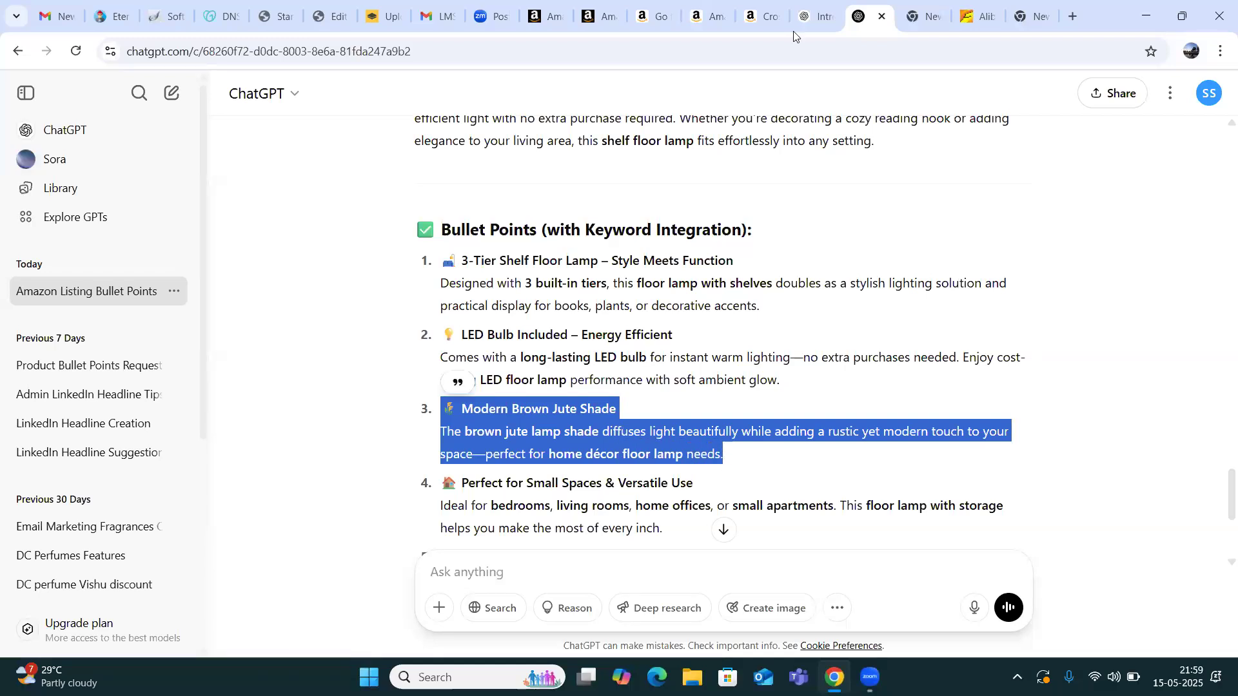
{"action": "left_click", "coordinate": [612, 12]}
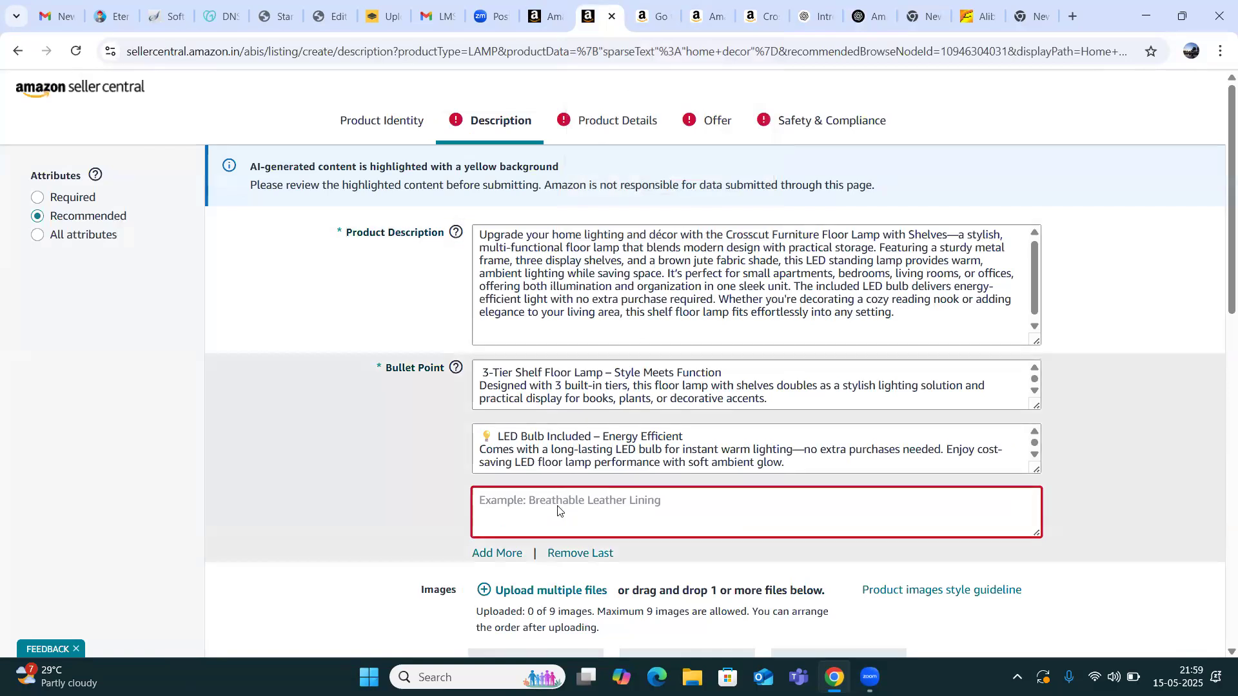
{"action": "type", "text": "💡 Modern Brown Jute Shade The brown jute lamp shade diffuses light beautifully while adding a rustic yet modern touch to your space—perfect for home décor floor lamp needs."}
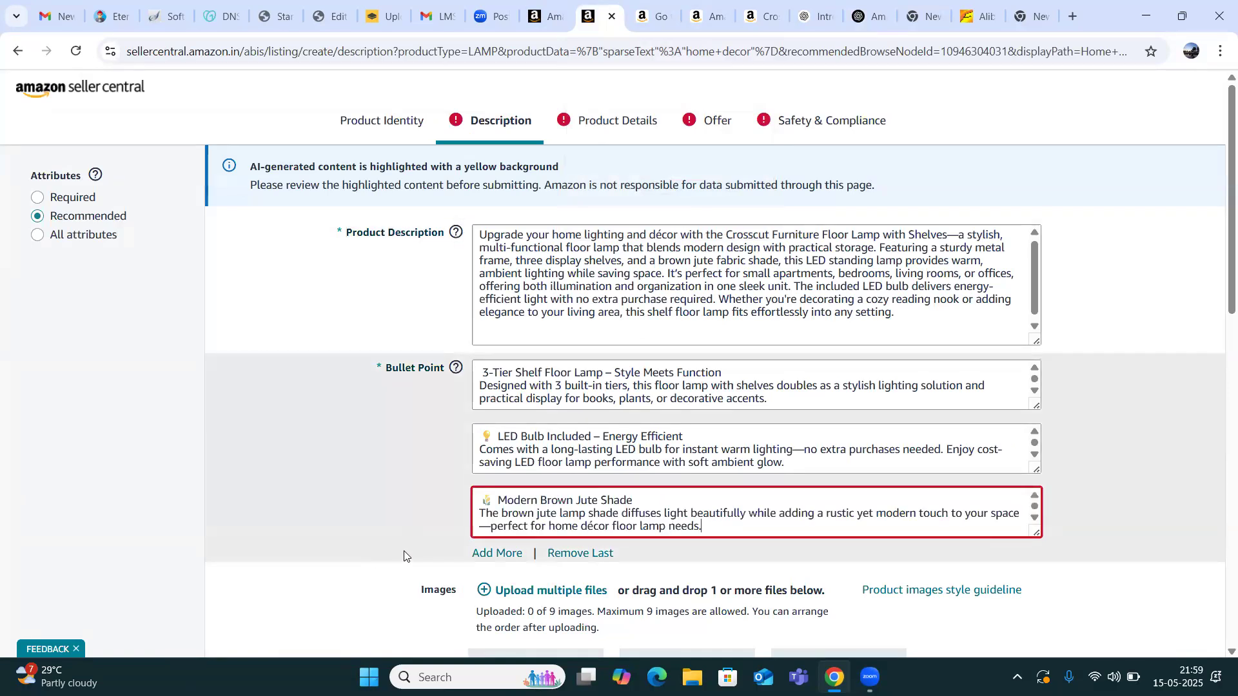
- Add a fourth bullet point to the listing and fill it with ChatGPT's "Perfect for Small Spaces & Versatile Use" text
{"action": "left_click", "coordinate": [489, 559]}
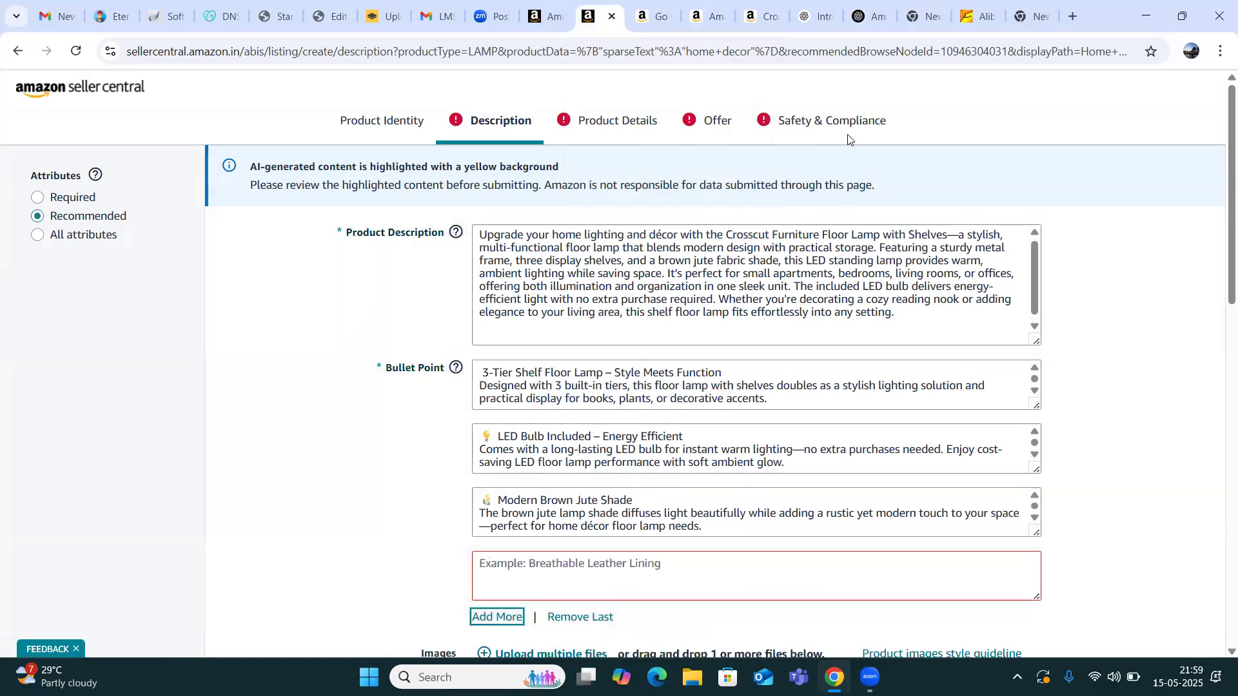
{"action": "left_click", "coordinate": [870, 18]}
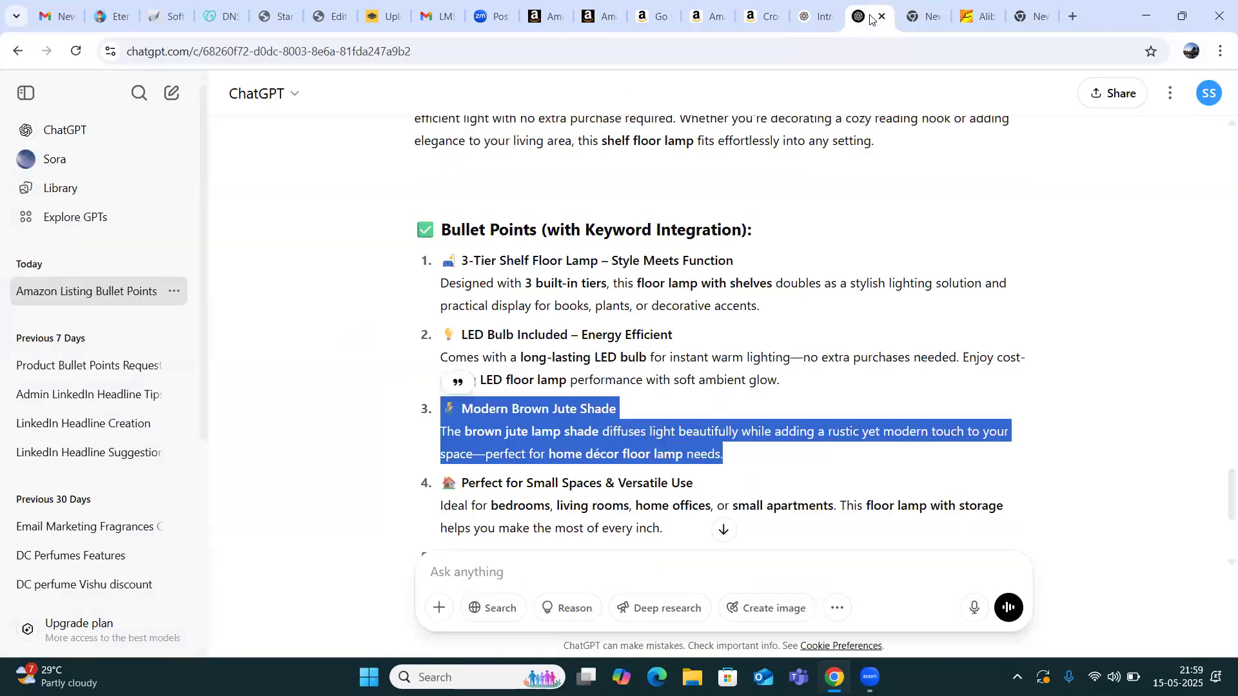
{"action": "left_click_drag", "start_coordinate": [440, 485], "coordinate": [648, 545]}
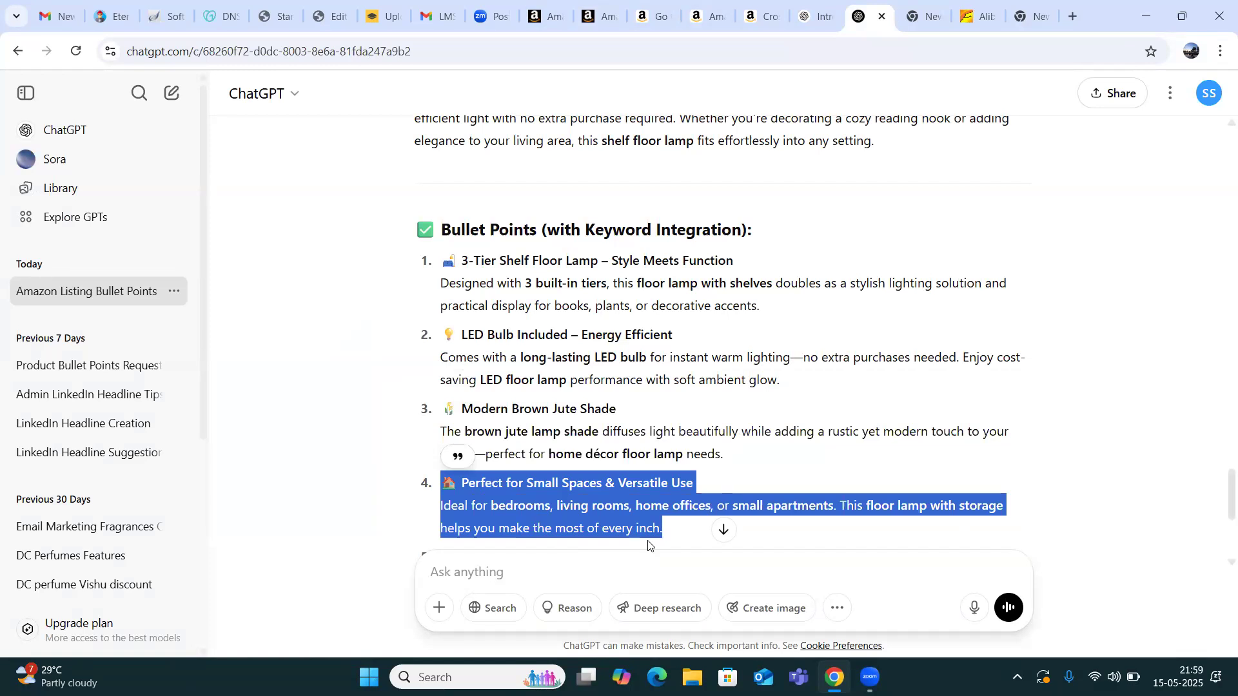
{"action": "left_click", "coordinate": [597, 16]}
{"action": "left_click", "coordinate": [535, 555]}
{"action": "key", "text": "ctrl+v"}
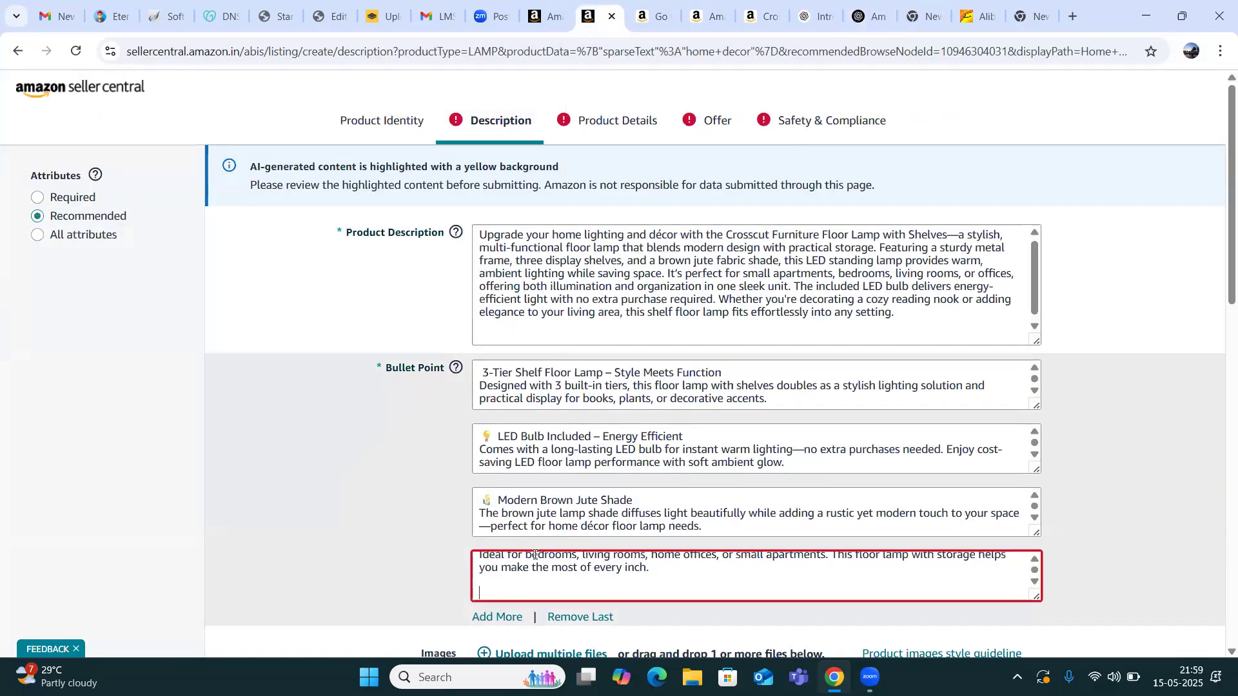
- Add a fifth bullet point to the listing and fill it with ChatGPT's "Easy Assembly & Durable Metal Frame" text
{"action": "left_click", "coordinate": [501, 616]}
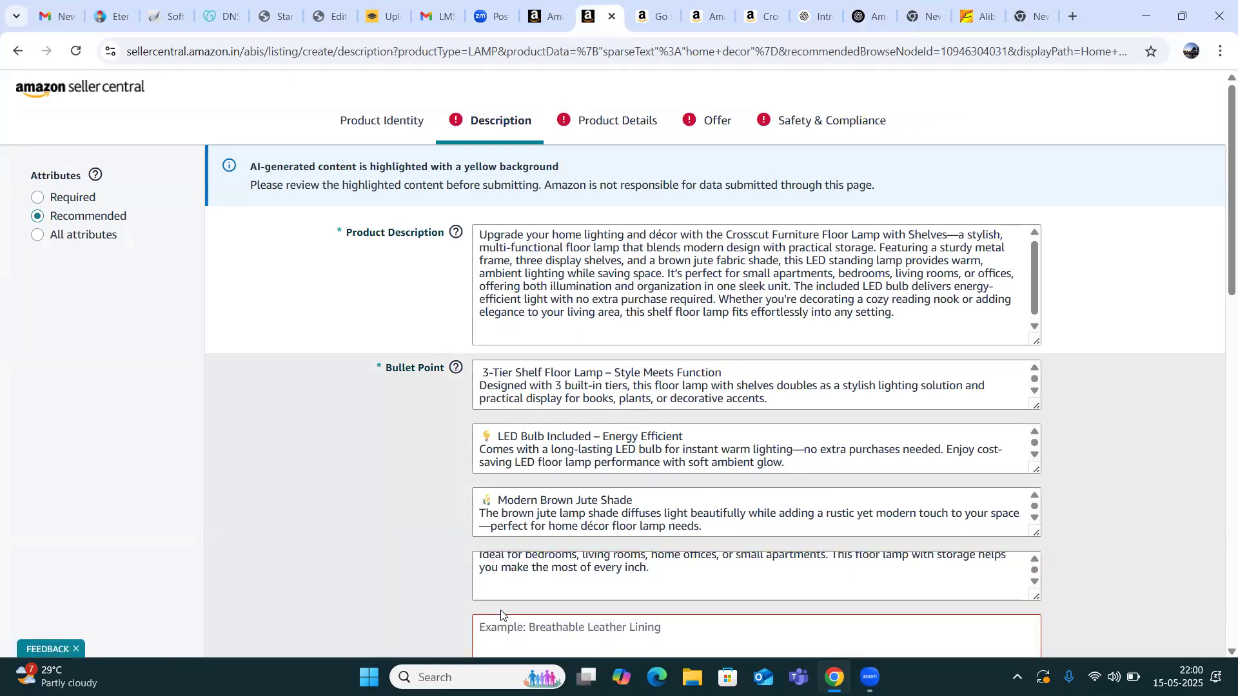
{"action": "left_click", "coordinate": [887, 17]}
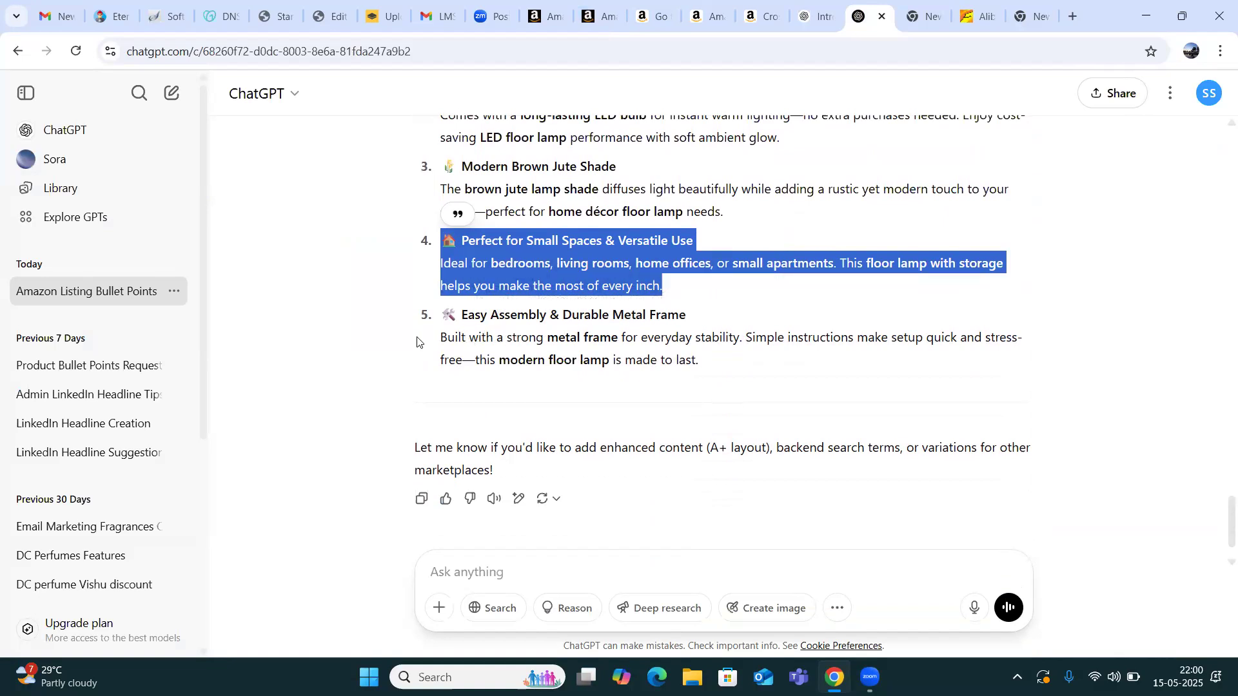
{"action": "left_click", "coordinate": [417, 342]}
{"action": "left_click_drag", "start_coordinate": [442, 312], "coordinate": [593, 399]}
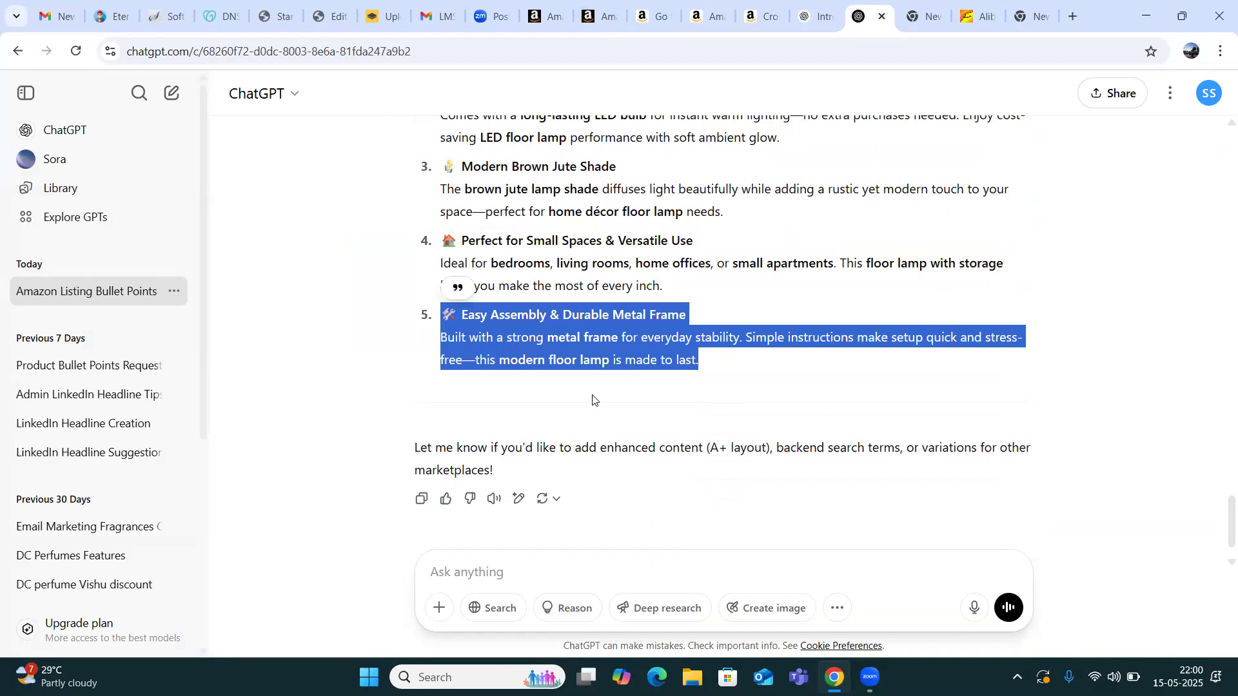
{"action": "left_click", "coordinate": [599, 20]}
{"action": "left_click", "coordinate": [675, 635]}
{"action": "type", "text": "Built with a strong metal frame for everyday stability. Simple instructions make setup quick and stress-free—this modern floor lamp is made to last."}
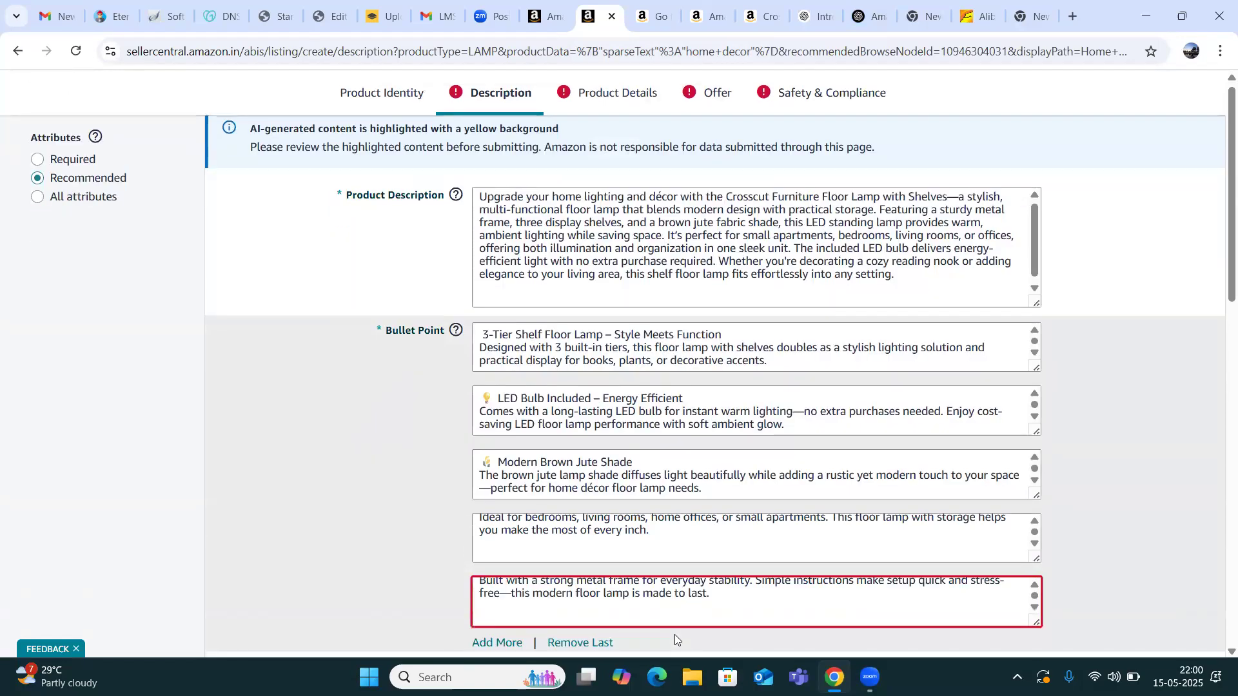
- Open the image gallery on the Crosscut floor lamp's Amazon product page and select the first product image for viewing
{"action": "scroll", "coordinate": [674, 634], "scroll_direction": "down", "scroll_amount": 4}
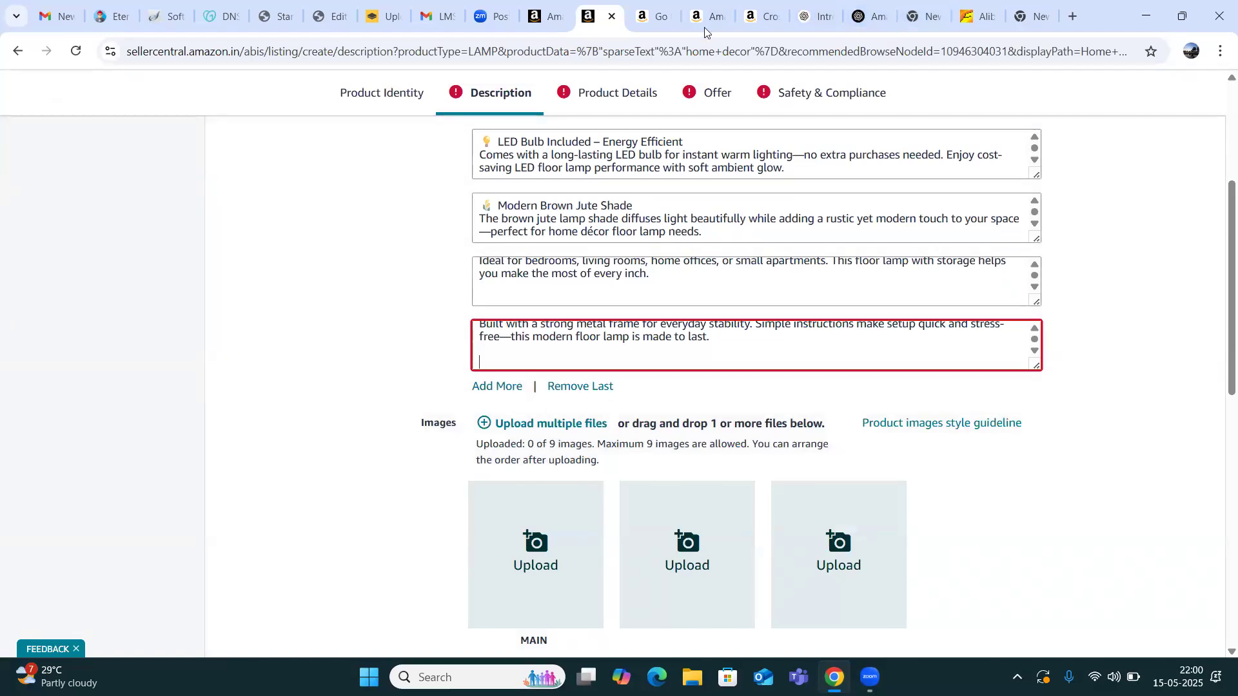
{"action": "scroll", "coordinate": [707, 32], "scroll_direction": "up", "scroll_amount": 2}
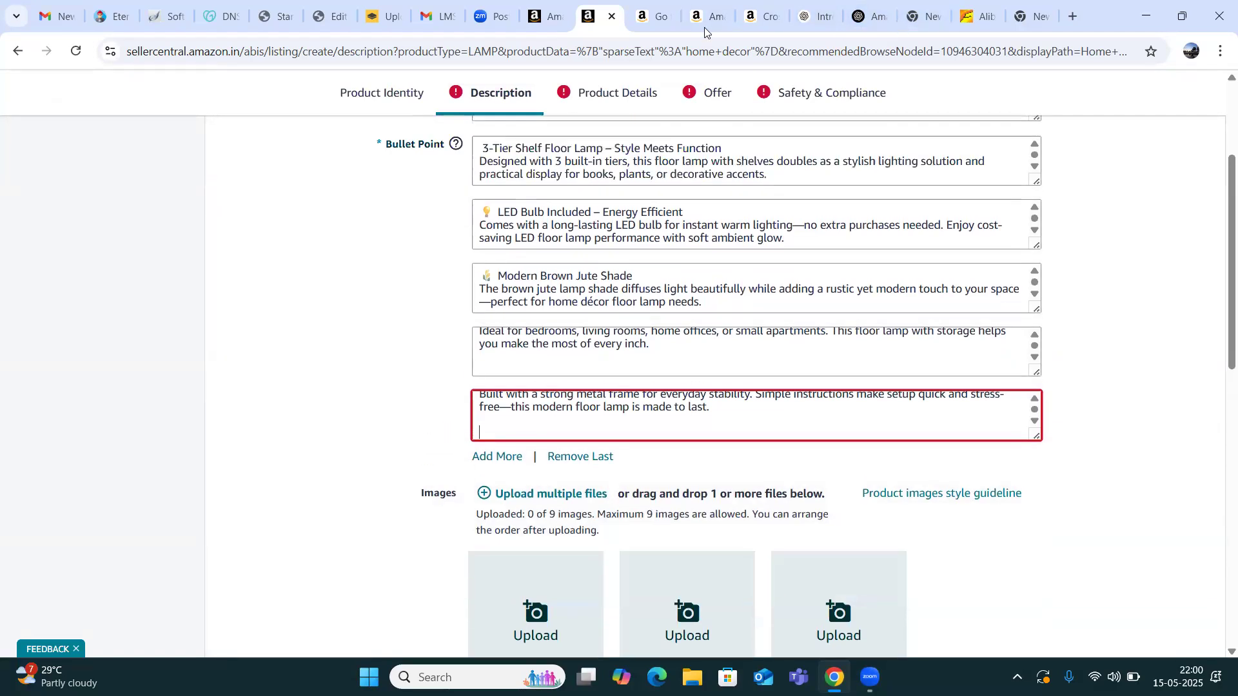
{"action": "scroll", "coordinate": [704, 27], "scroll_direction": "down", "scroll_amount": 3}
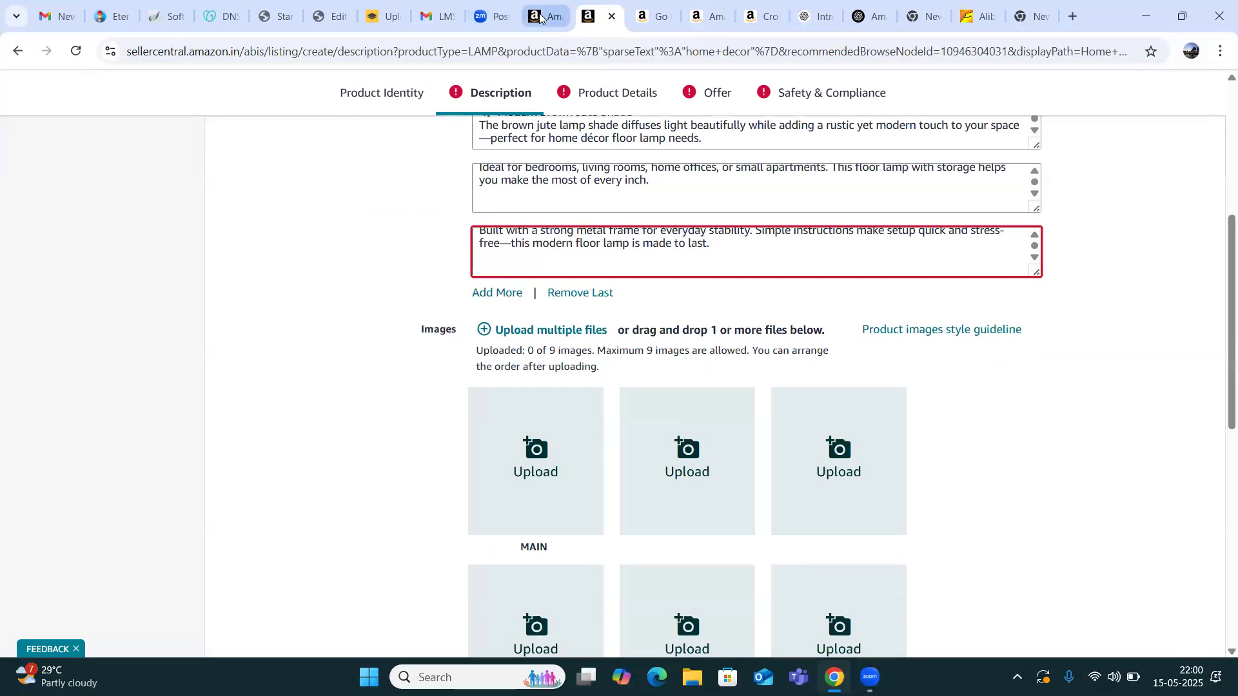
{"action": "left_click", "coordinate": [755, 17]}
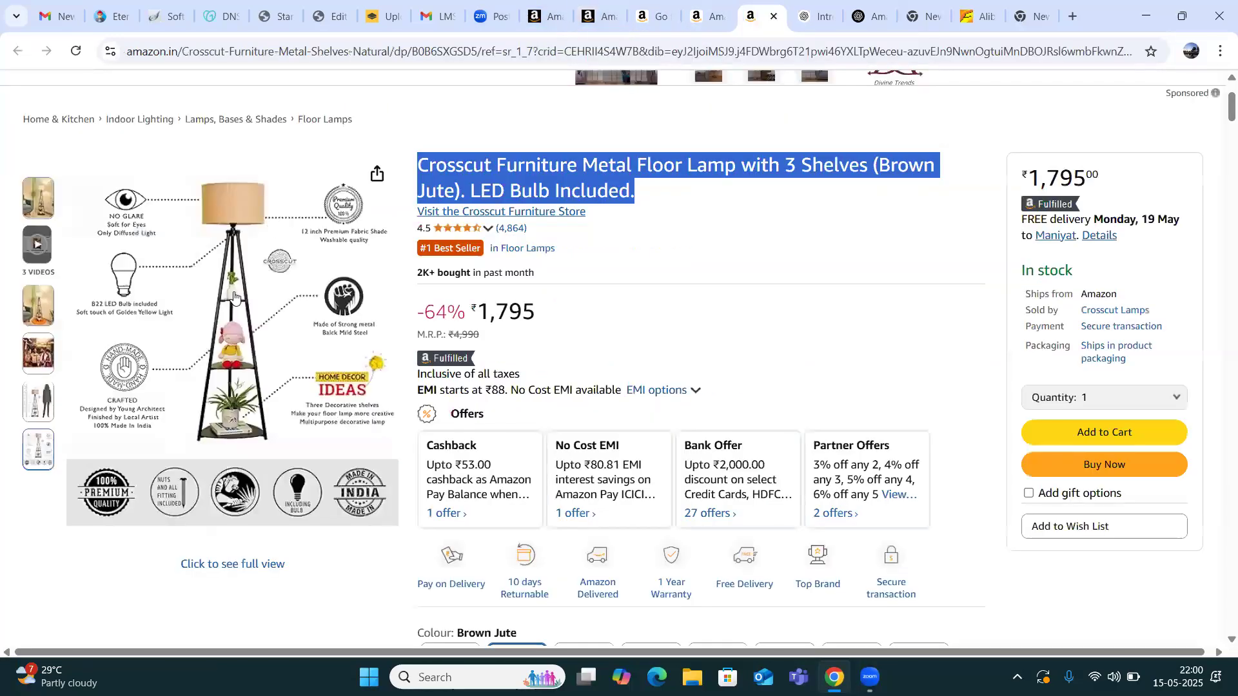
{"action": "left_click", "coordinate": [288, 305]}
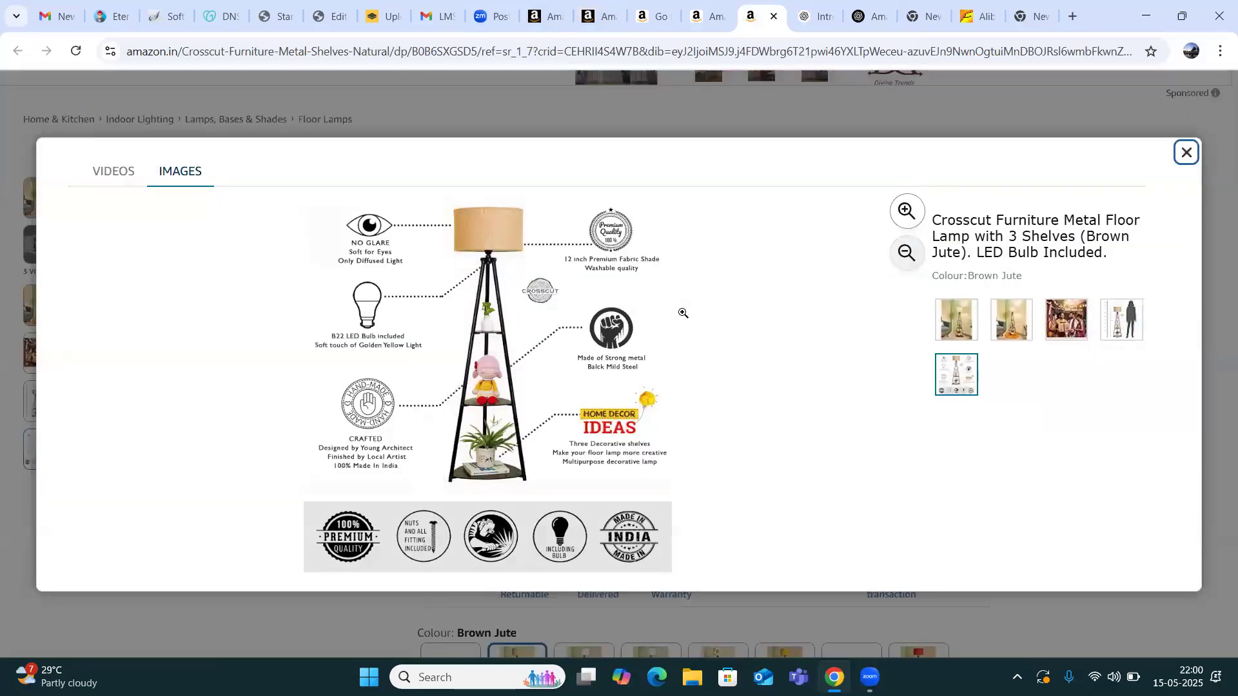
{"action": "left_click", "coordinate": [965, 327]}
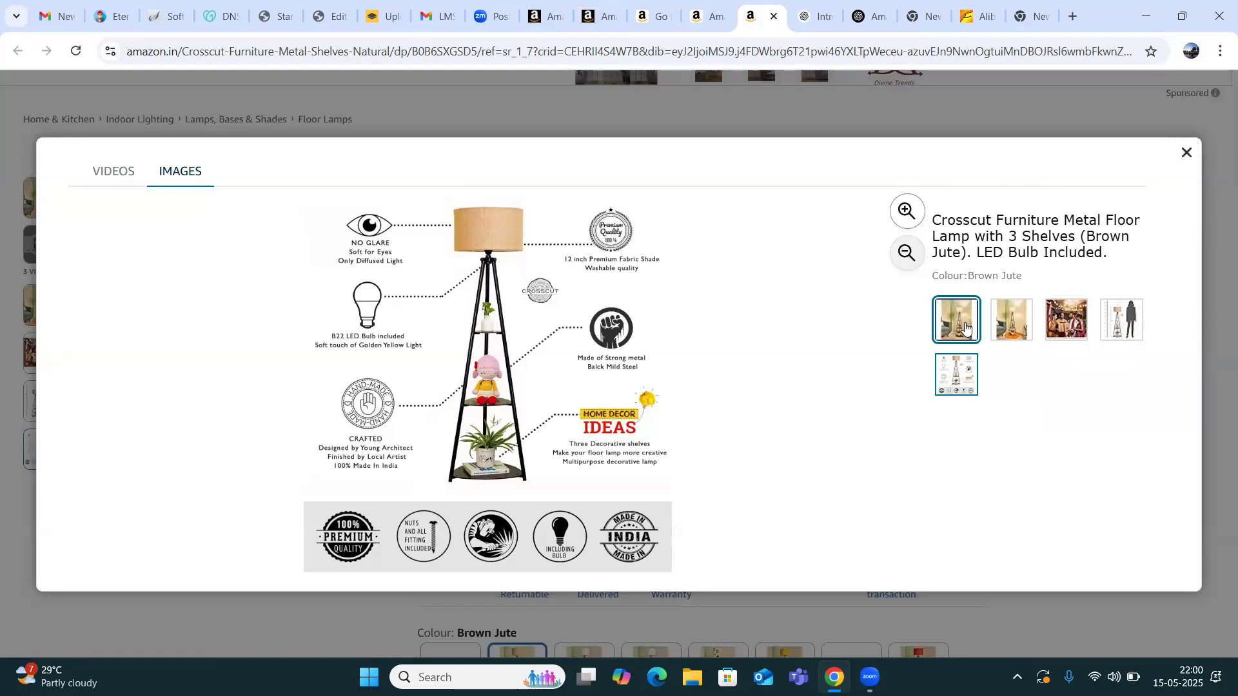
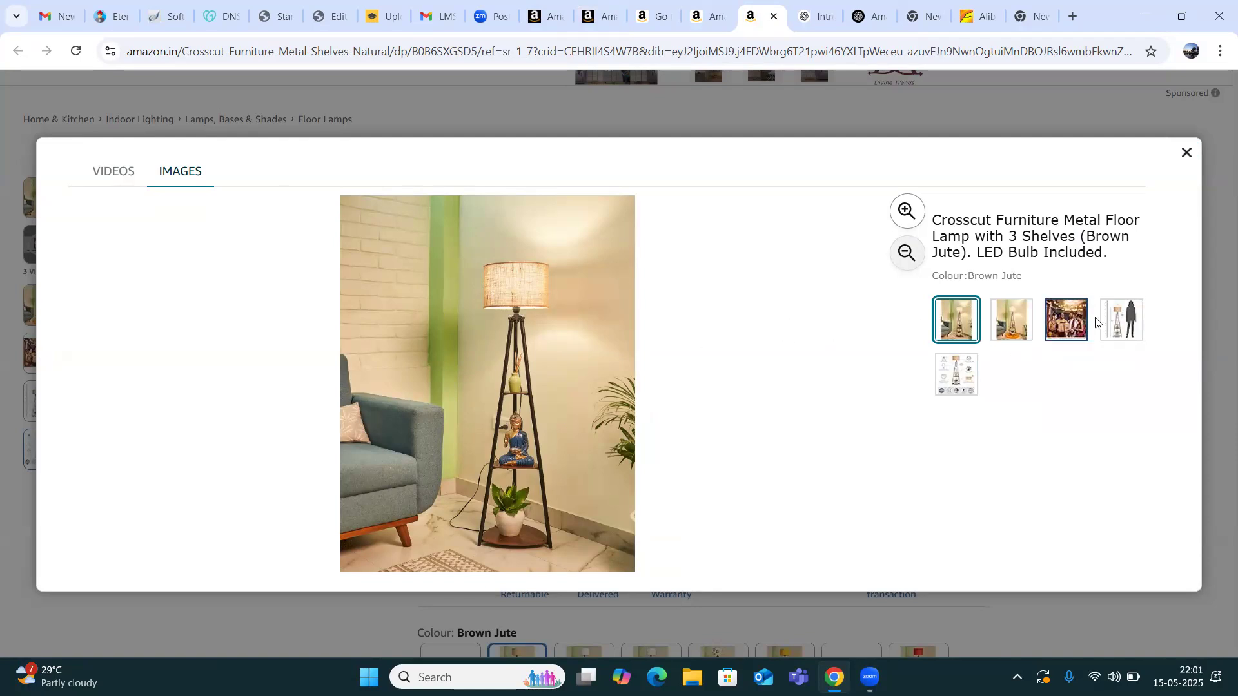
- View the dimensions image and the feature infographic in the lamp's image gallery, zooming into the infographic's details
{"action": "left_click", "coordinate": [1124, 325]}
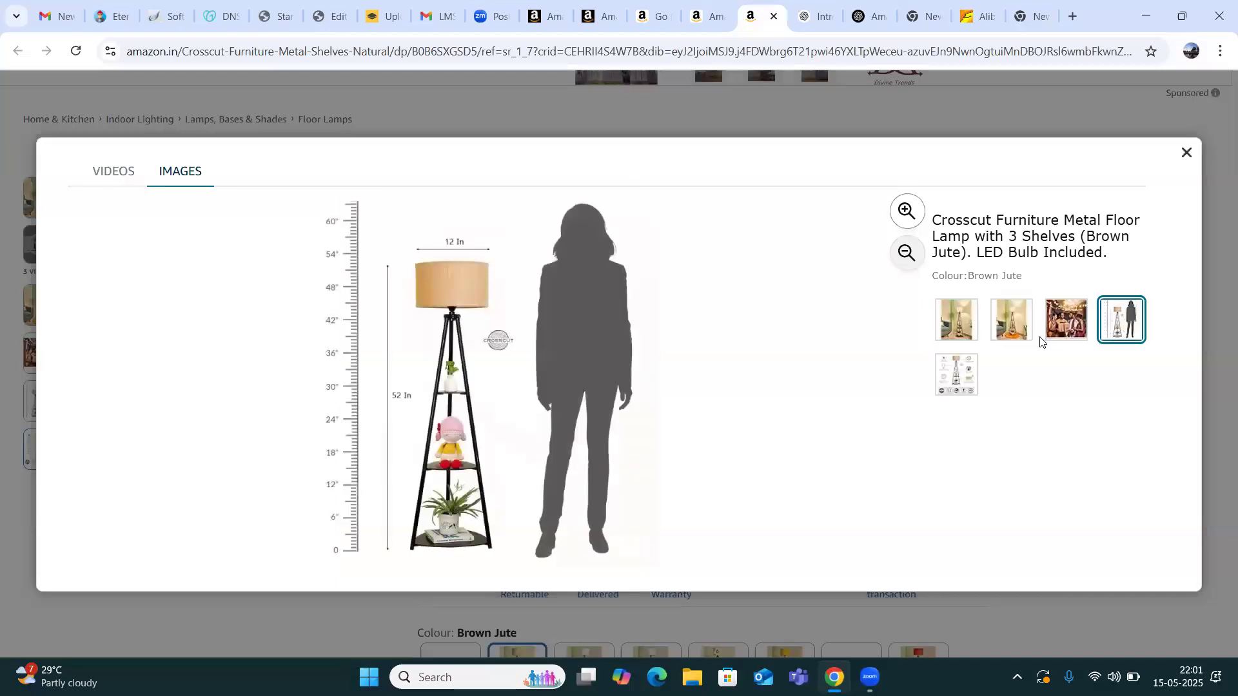
{"action": "left_click", "coordinate": [957, 379]}
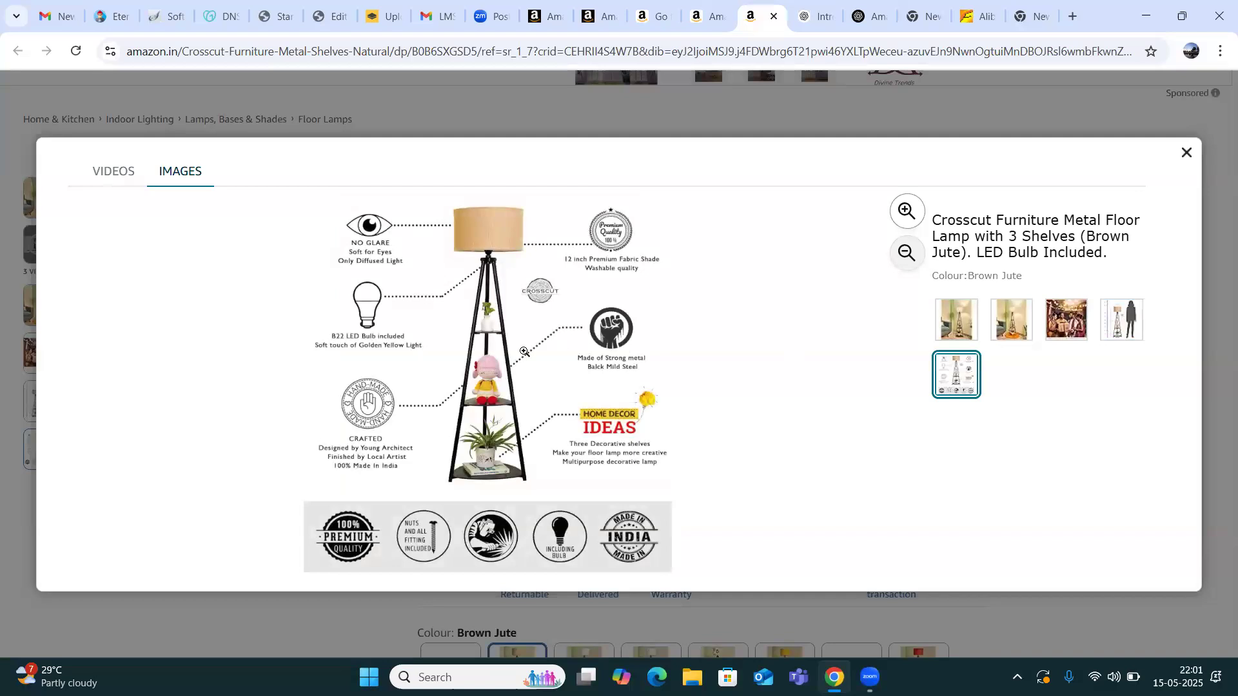
{"action": "left_click", "coordinate": [448, 241]}
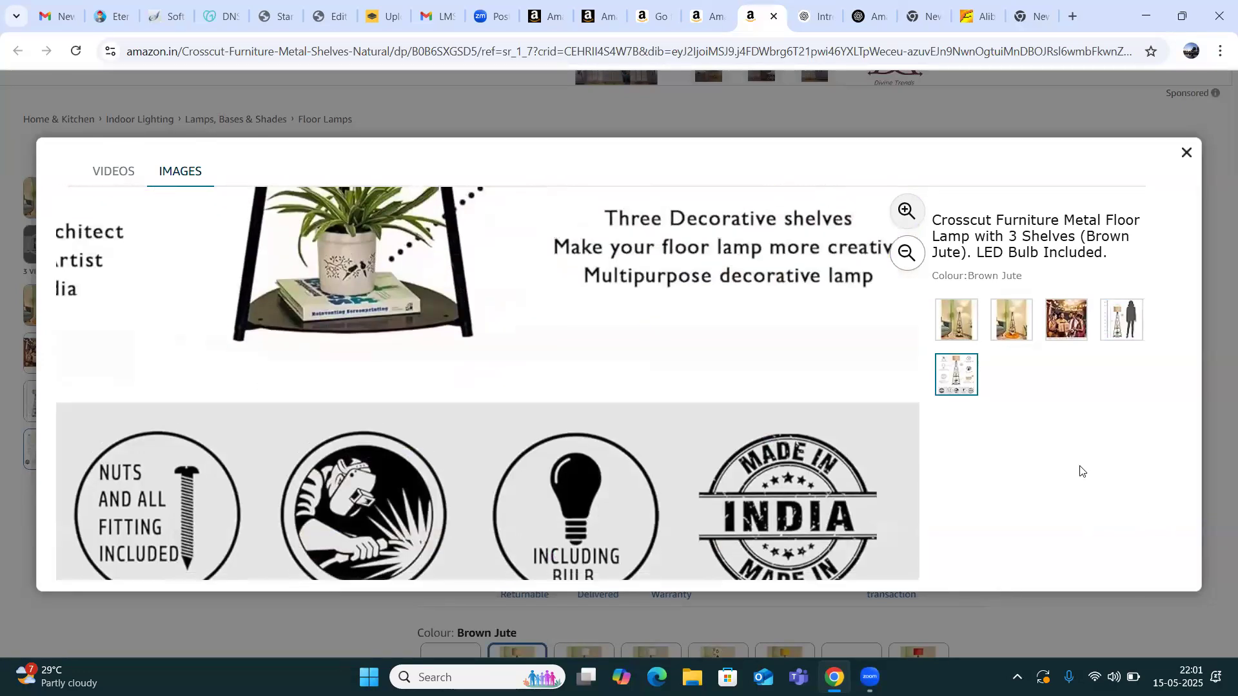
{"action": "left_click", "coordinate": [957, 381]}
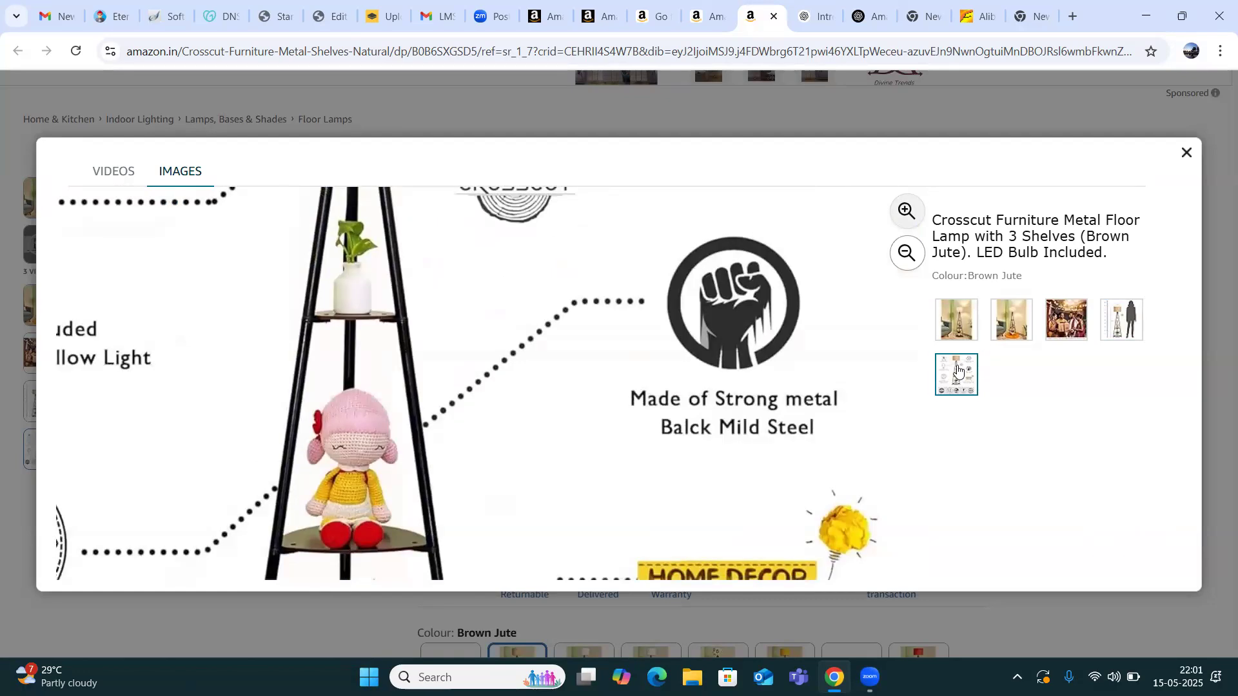
{"action": "left_click", "coordinate": [956, 371]}
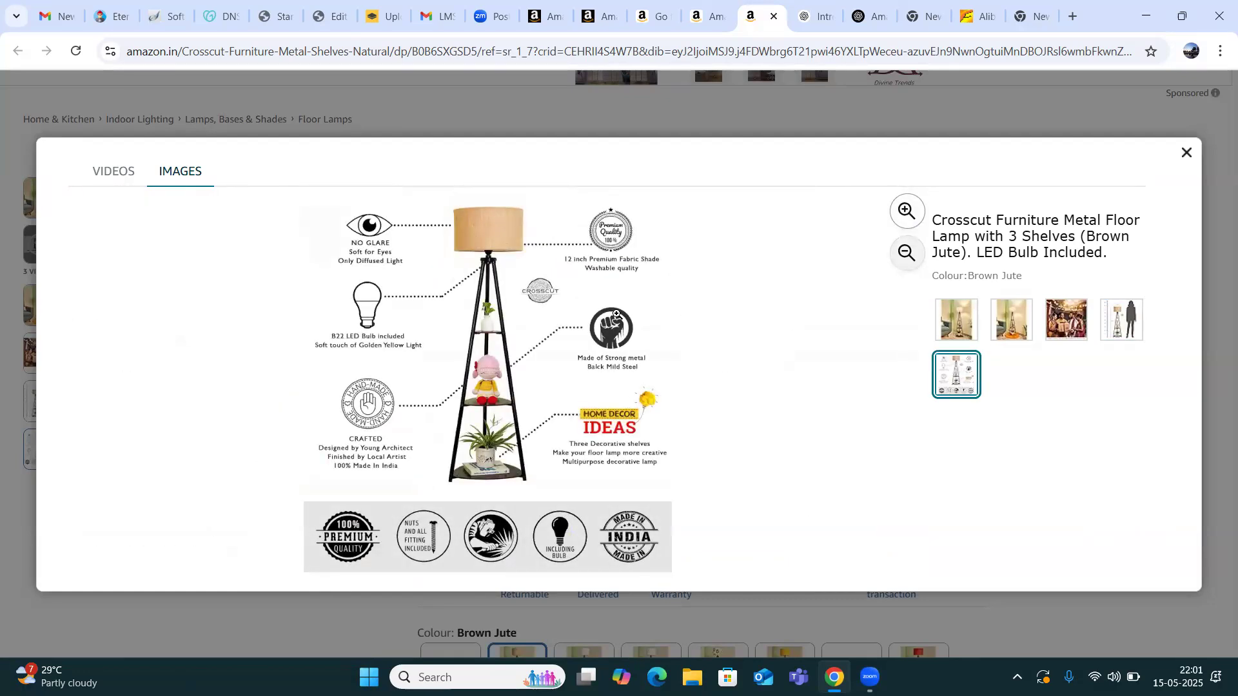
- Save the lamp's feature infographic to the Downloads folder as 81cuCjokp8L._SL1500_
{"action": "right_click", "coordinate": [617, 315]}
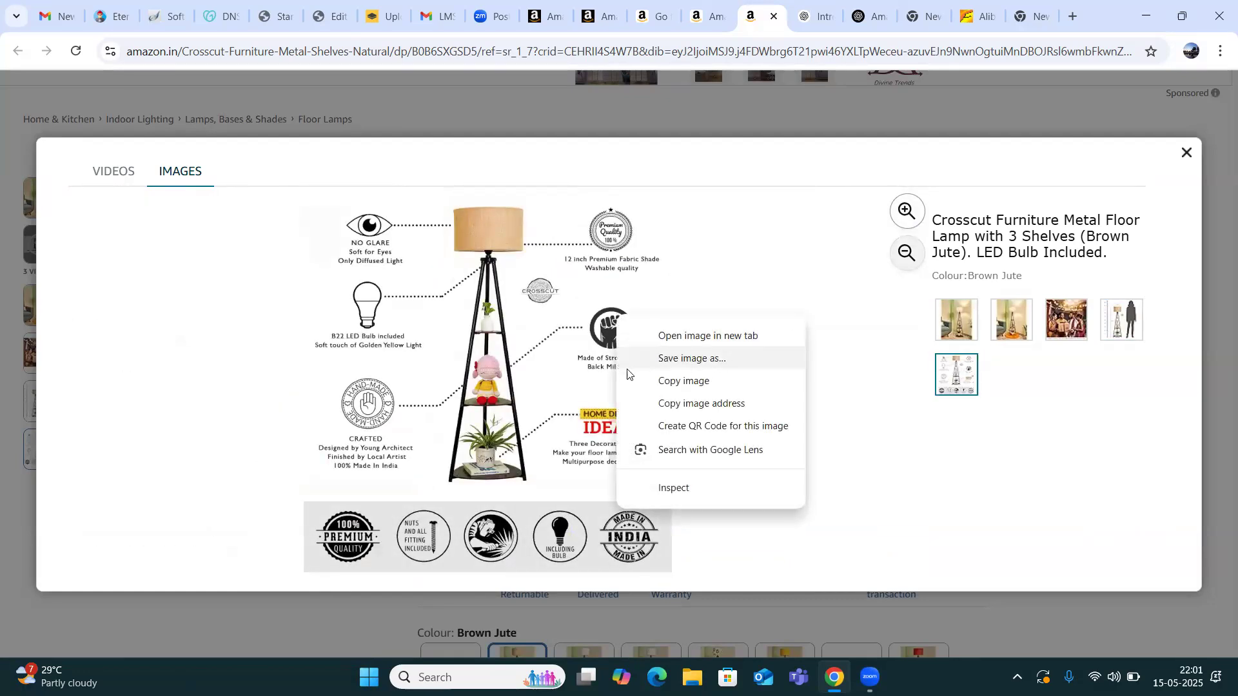
{"action": "left_click", "coordinate": [676, 359]}
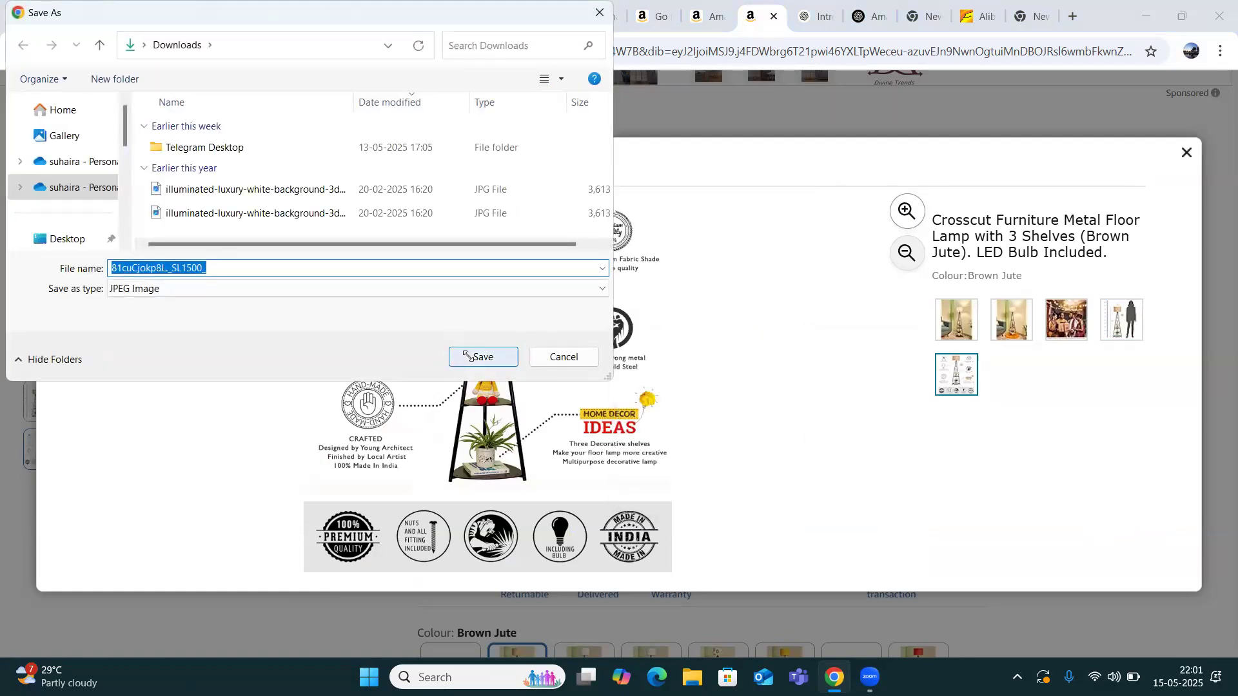
{"action": "left_click", "coordinate": [469, 356]}
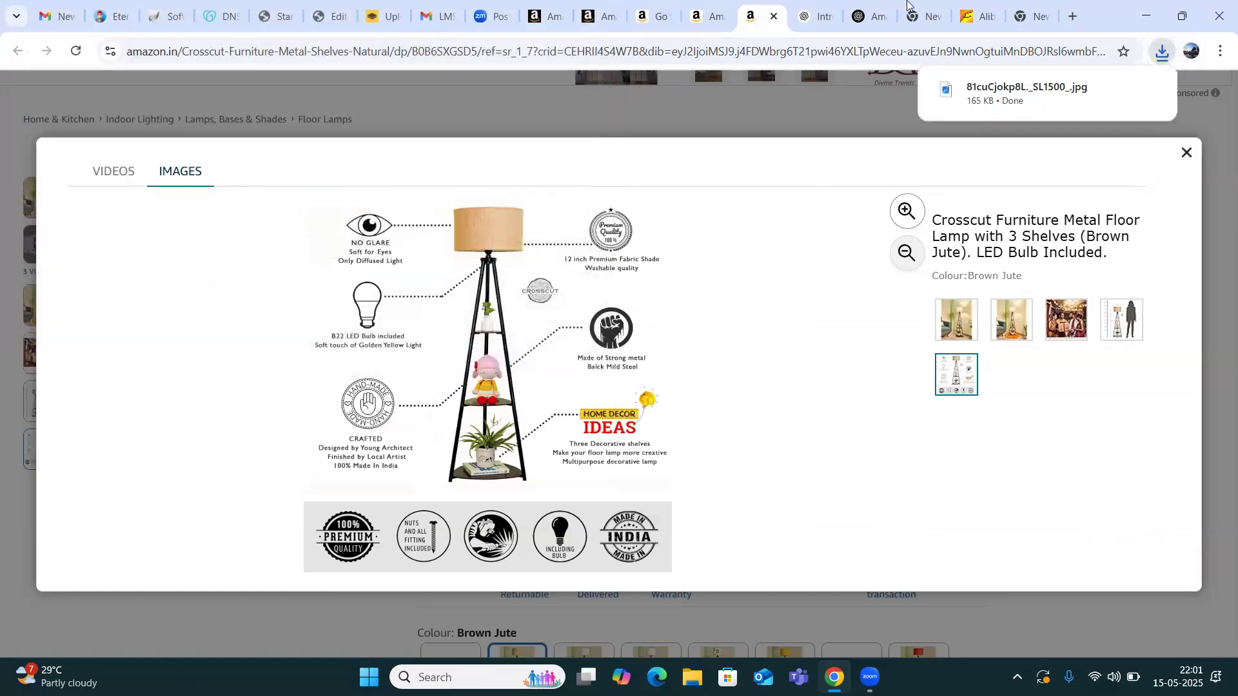
- Return to the Seller Central listing and upload 81cuCjokp8L._SL1500_ from Downloads as the MAIN product image
{"action": "left_click", "coordinate": [545, 26]}
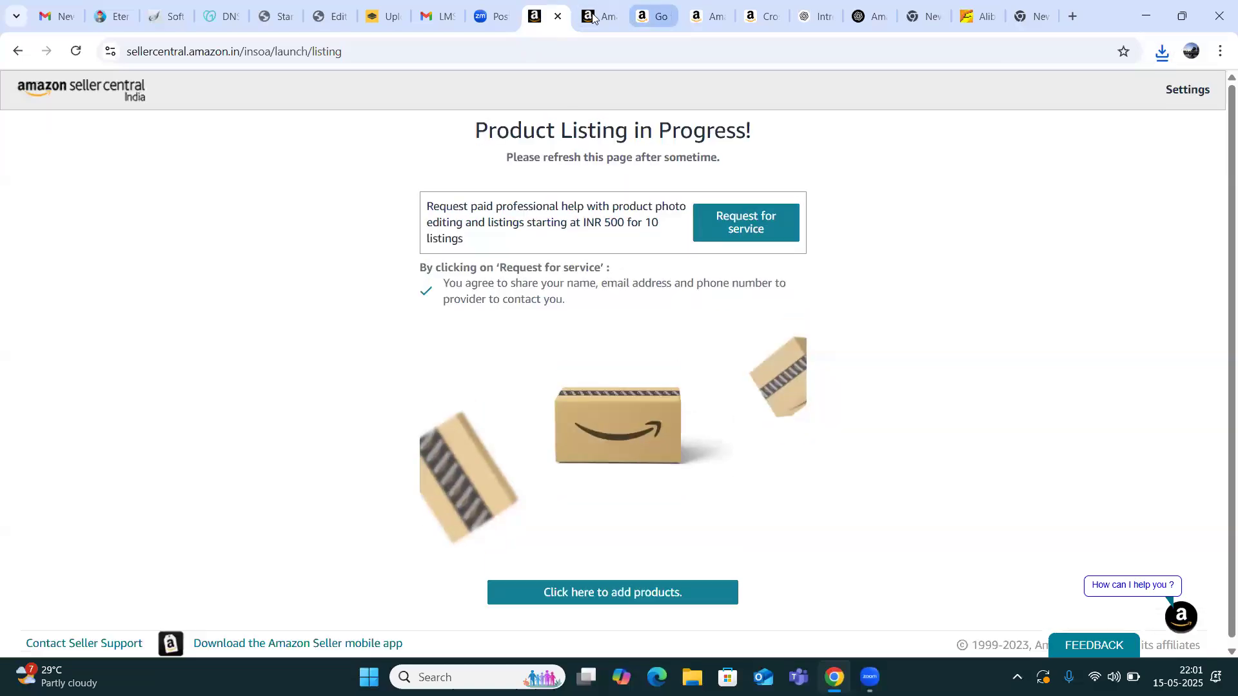
{"action": "left_click", "coordinate": [603, 17]}
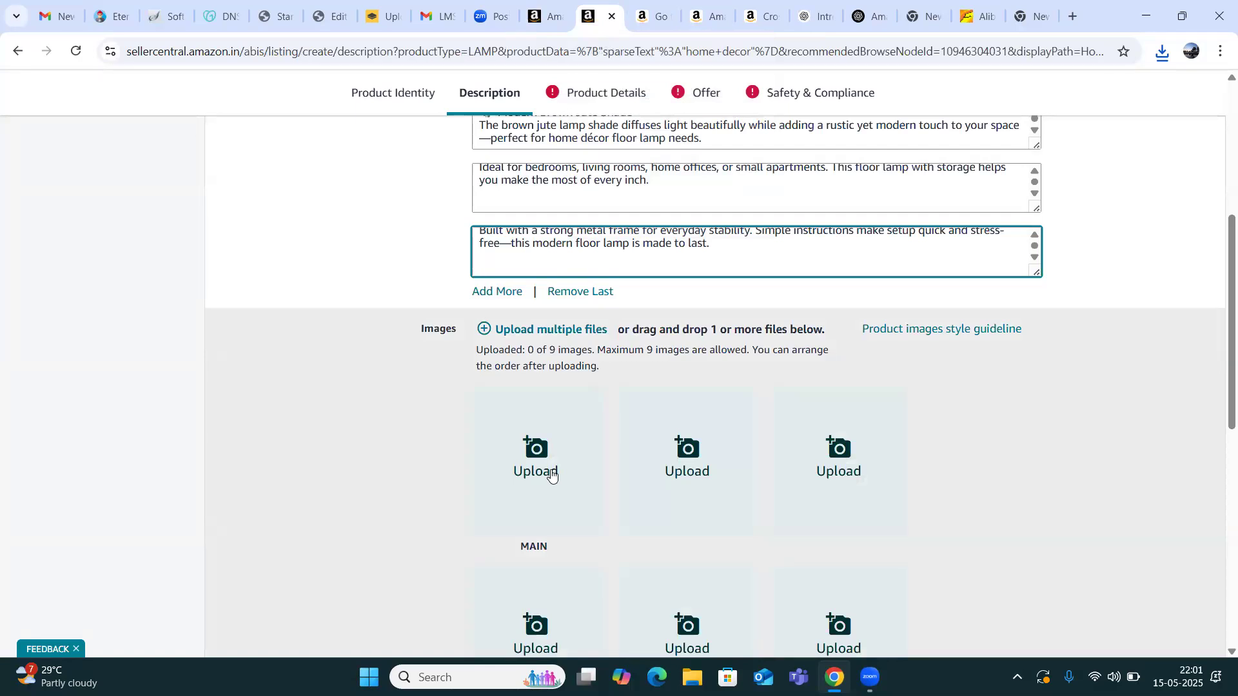
{"action": "left_click", "coordinate": [551, 475]}
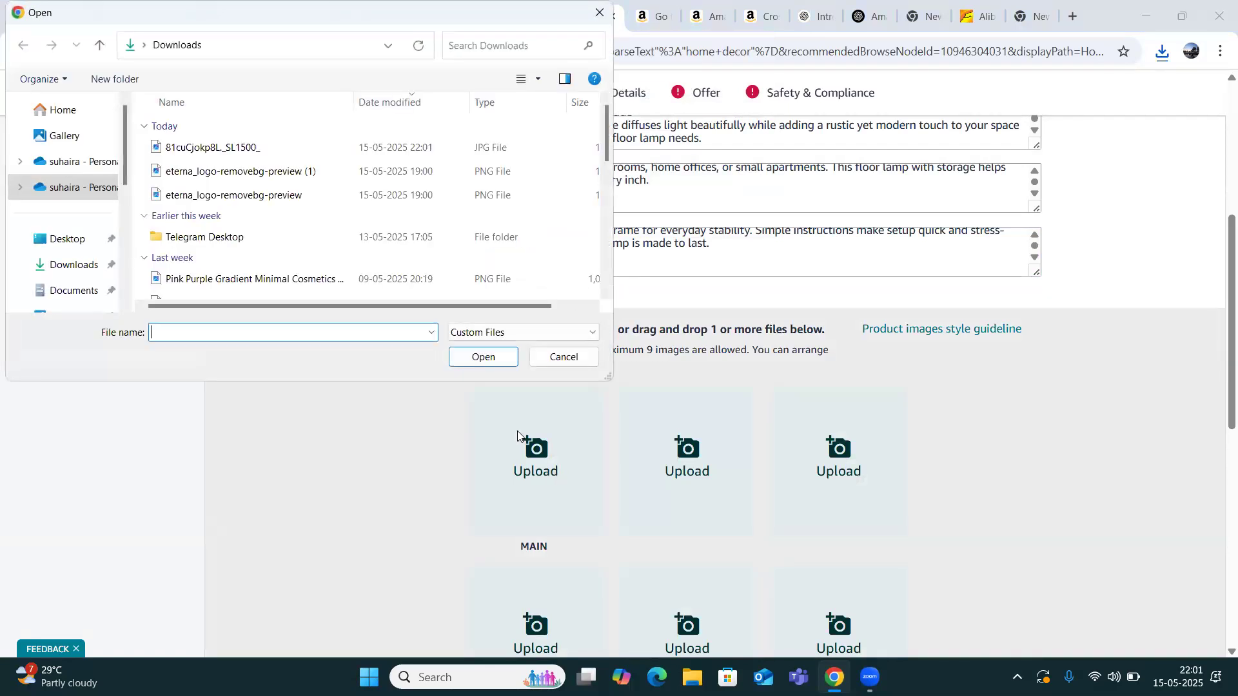
{"action": "double_click", "coordinate": [223, 147]}
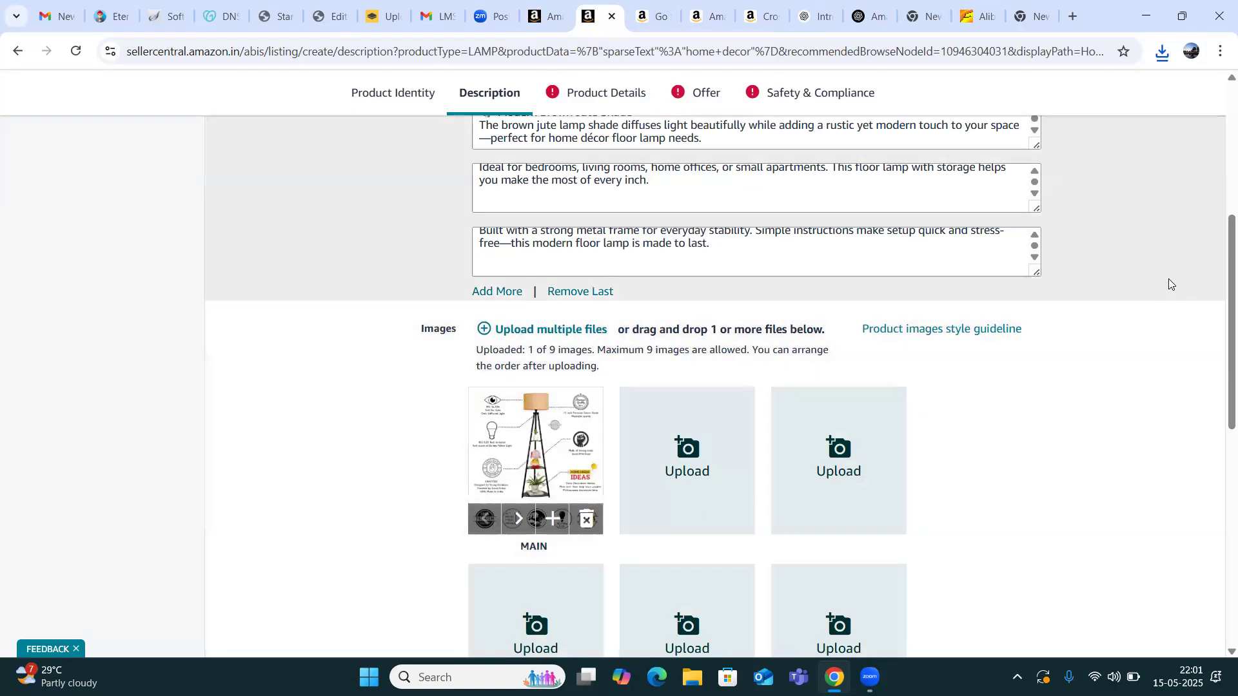
- Save the listing as a draft and open its Product Details section
{"action": "scroll", "coordinate": [1168, 278], "scroll_direction": "down", "scroll_amount": 3}
{"action": "scroll", "coordinate": [1168, 281], "scroll_direction": "down", "scroll_amount": 4}
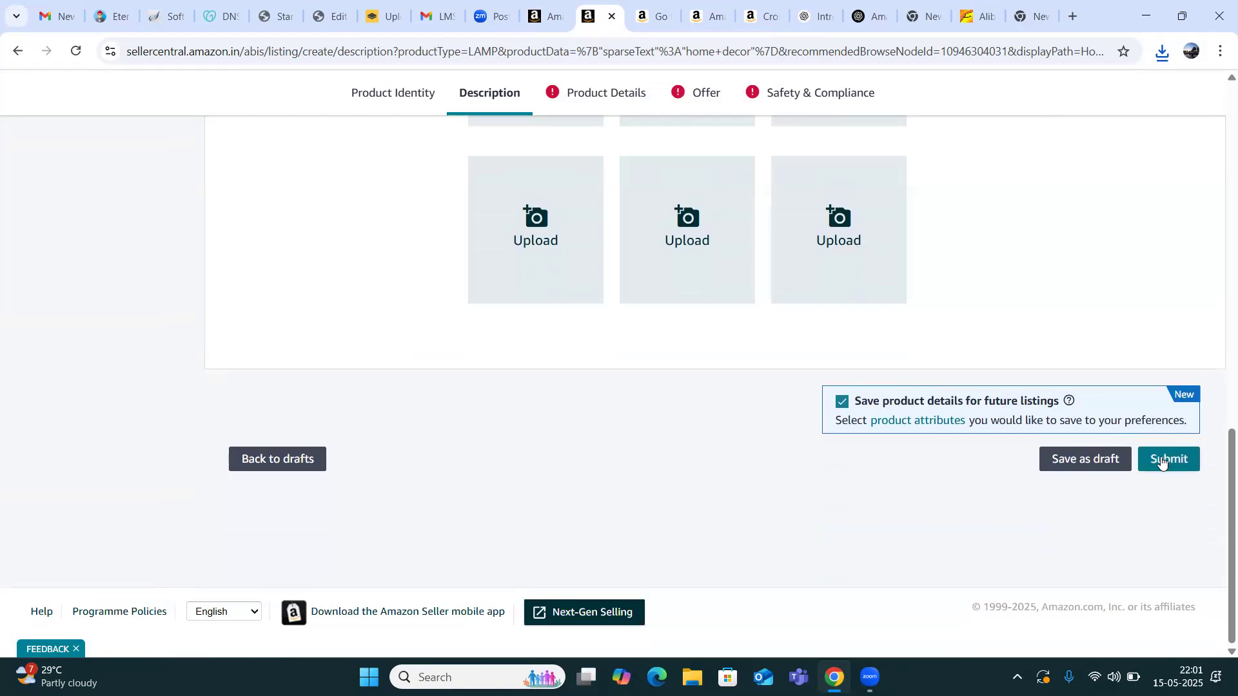
{"action": "left_click", "coordinate": [1064, 460]}
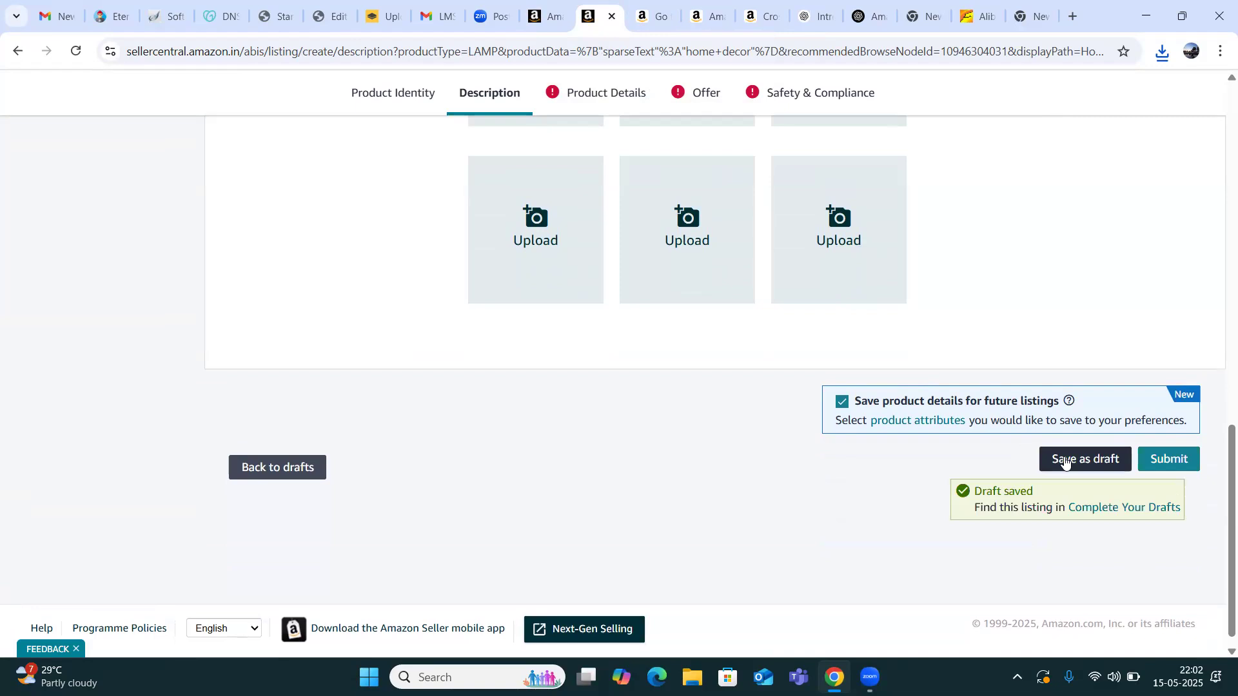
{"action": "scroll", "coordinate": [1065, 462], "scroll_direction": "up", "scroll_amount": 15}
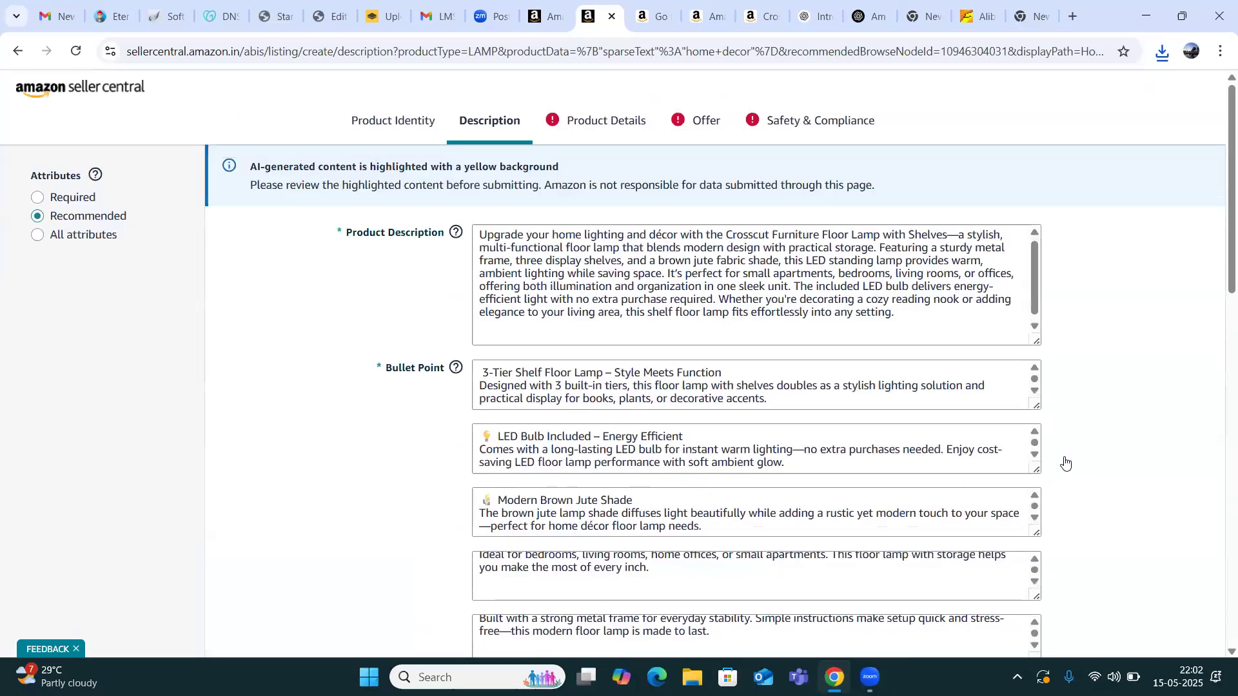
{"action": "left_click", "coordinate": [636, 125]}
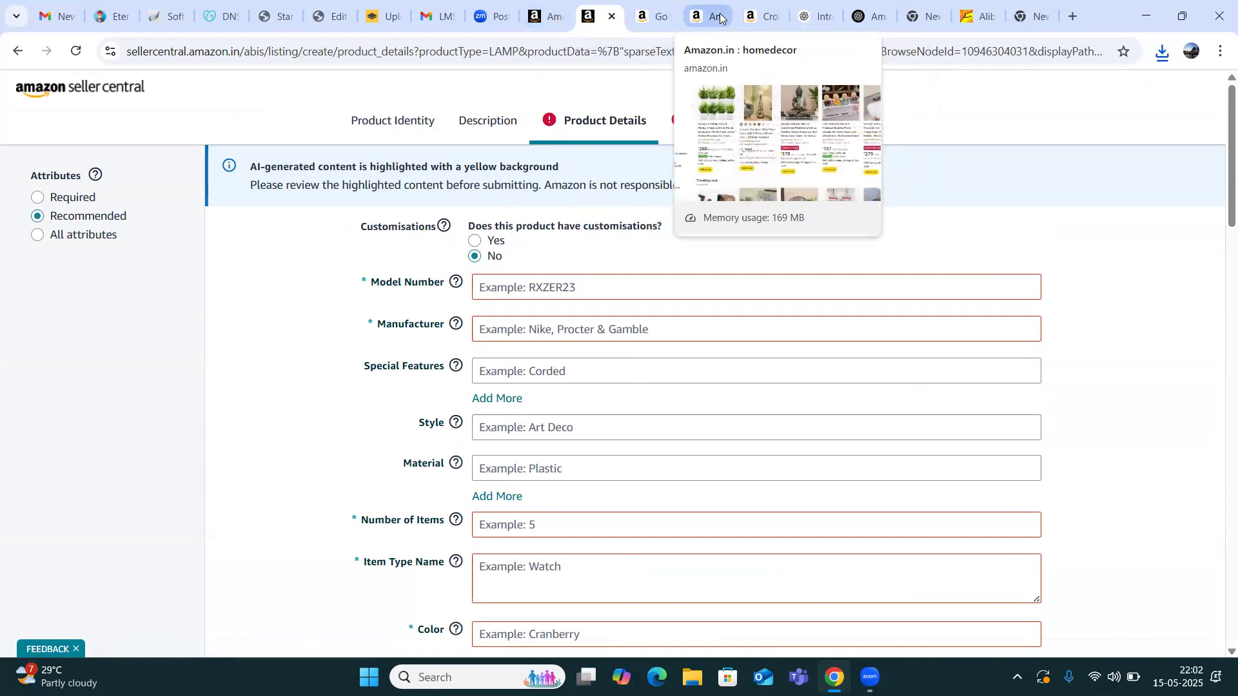
- Close the image gallery on the lamp's Amazon product page and review the product's specifications and description
{"action": "left_click", "coordinate": [761, 17]}
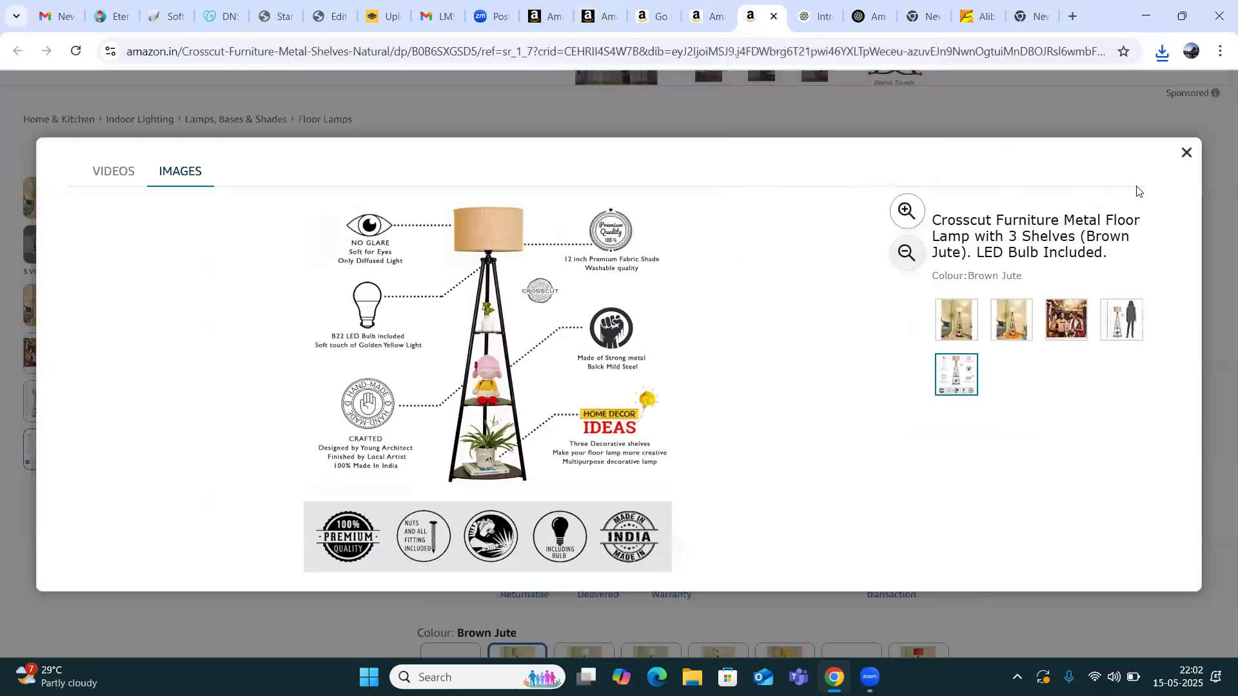
{"action": "left_click", "coordinate": [1188, 152]}
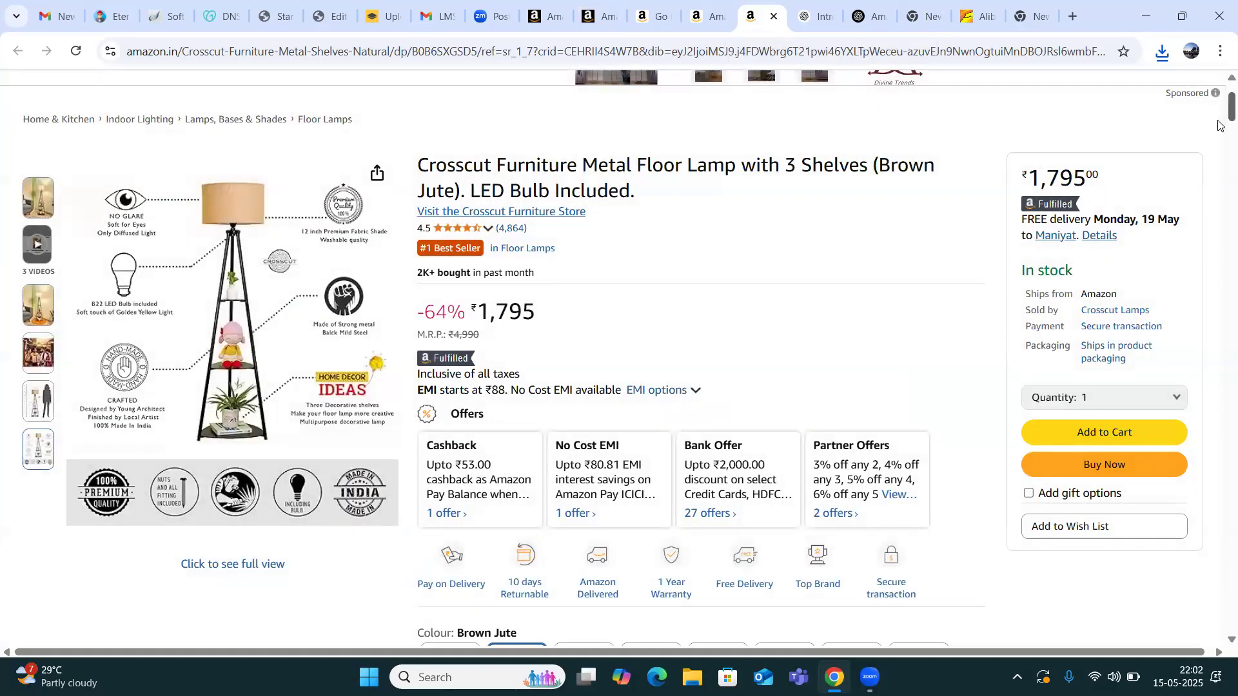
{"action": "scroll", "coordinate": [1218, 136], "scroll_direction": "down", "scroll_amount": 4}
{"action": "scroll", "coordinate": [1218, 156], "scroll_direction": "down", "scroll_amount": 15}
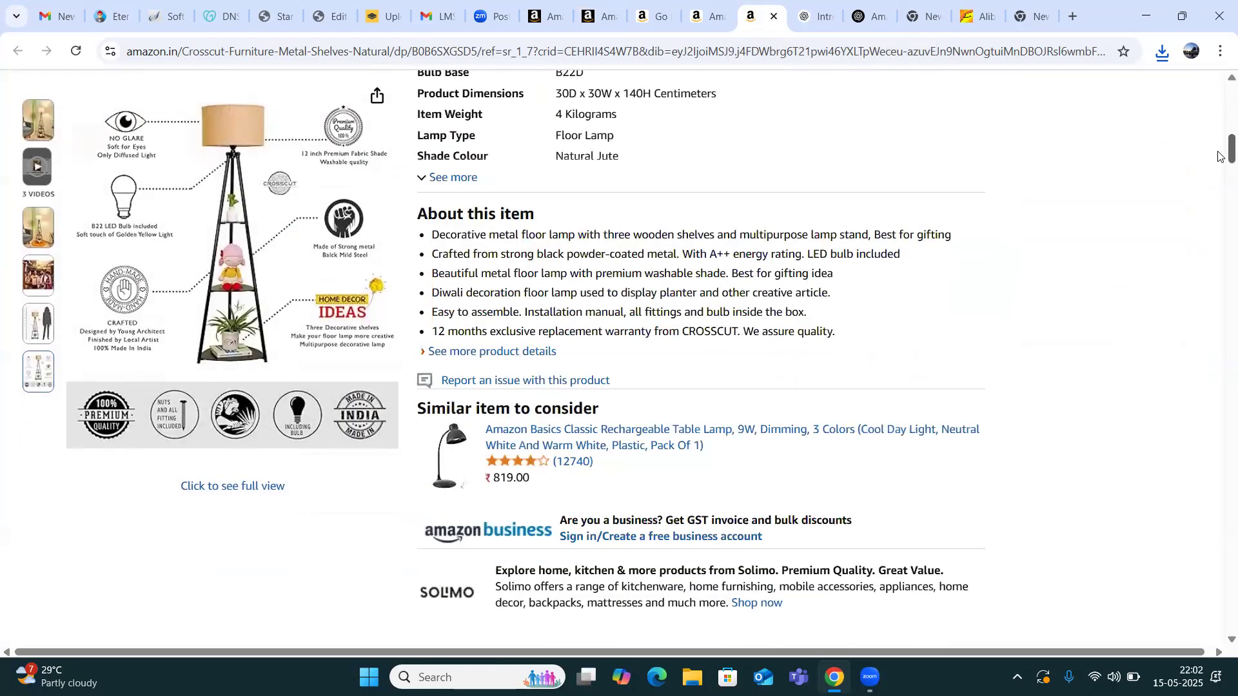
{"action": "scroll", "coordinate": [1218, 167], "scroll_direction": "up", "scroll_amount": 5}
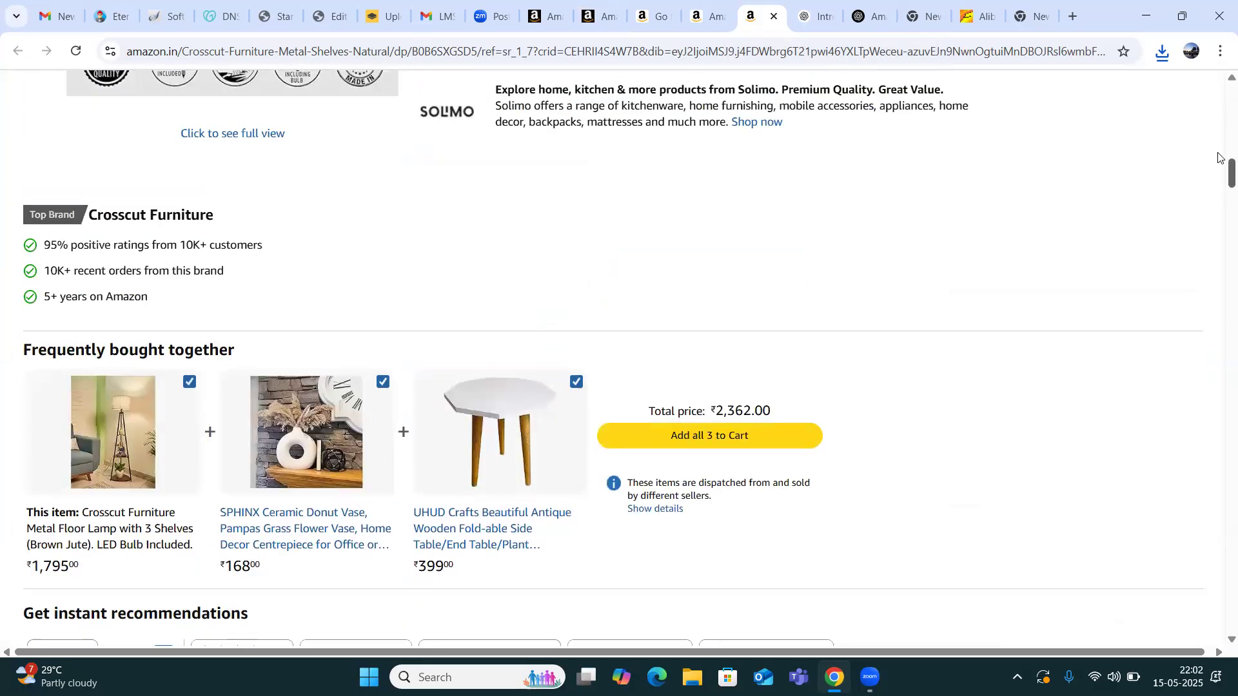
{"action": "scroll", "coordinate": [1218, 136], "scroll_direction": "up", "scroll_amount": 7}
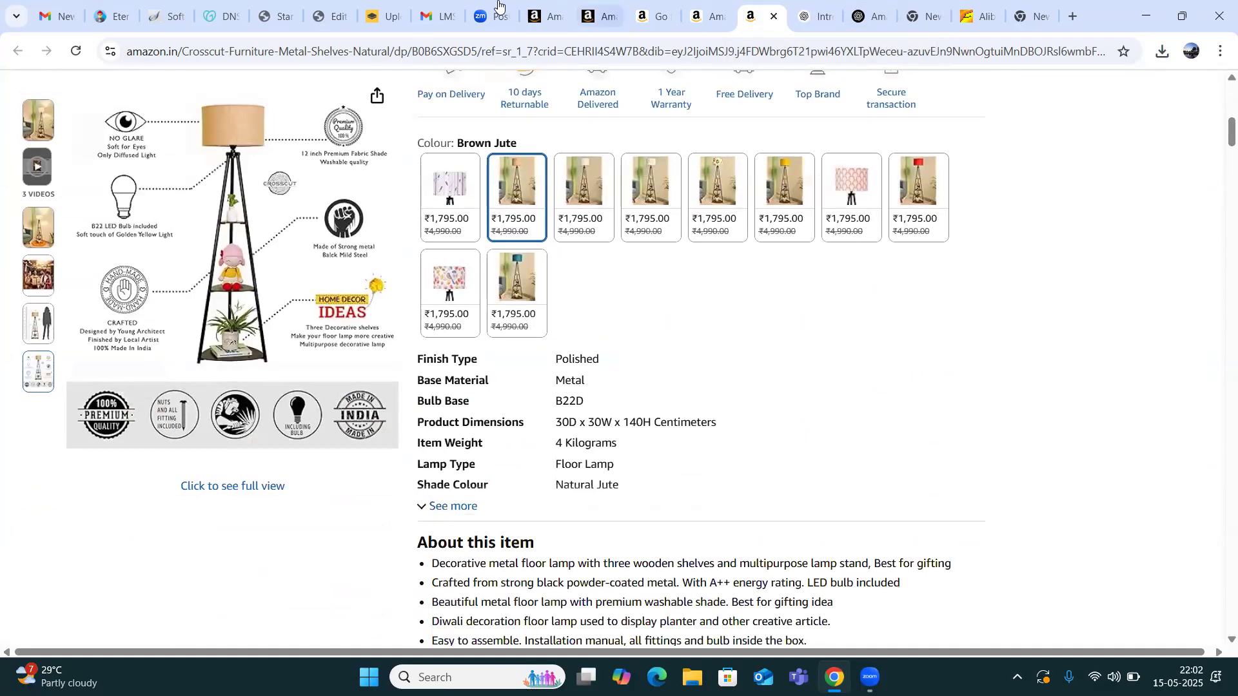
{"action": "left_click", "coordinate": [1040, 22]}
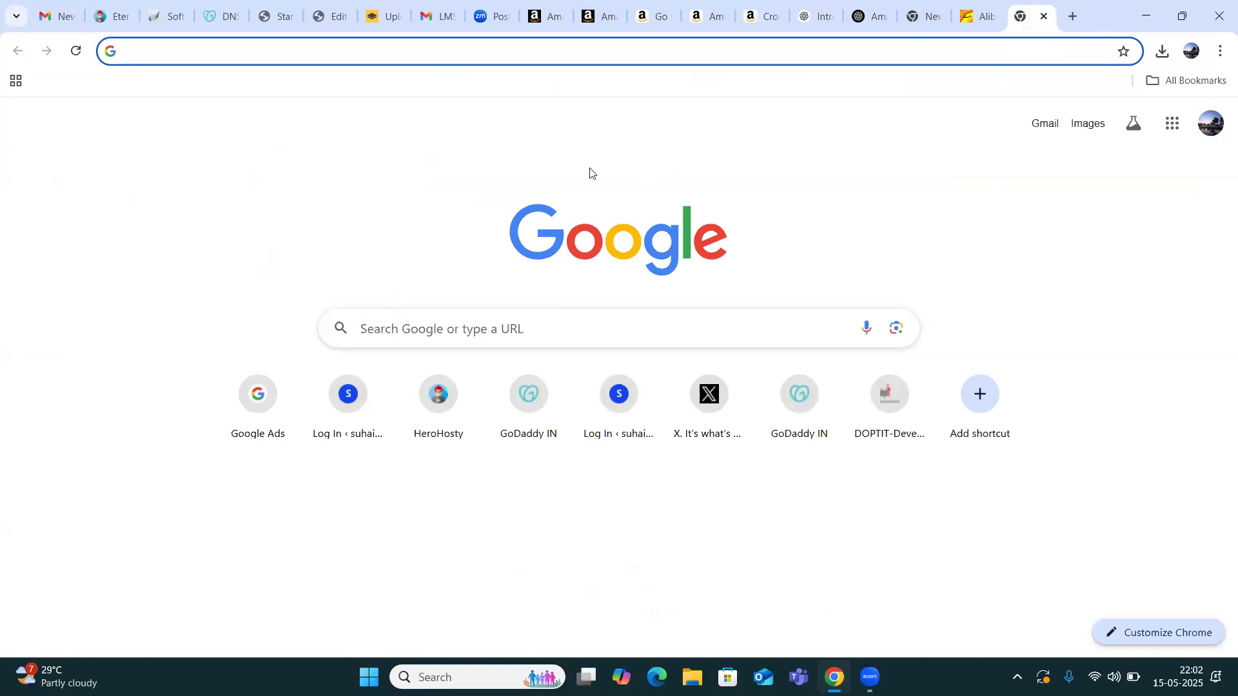
- Enter AMZ789 as the model number in the Seller Central listing's product details
{"action": "left_click", "coordinate": [599, 21]}
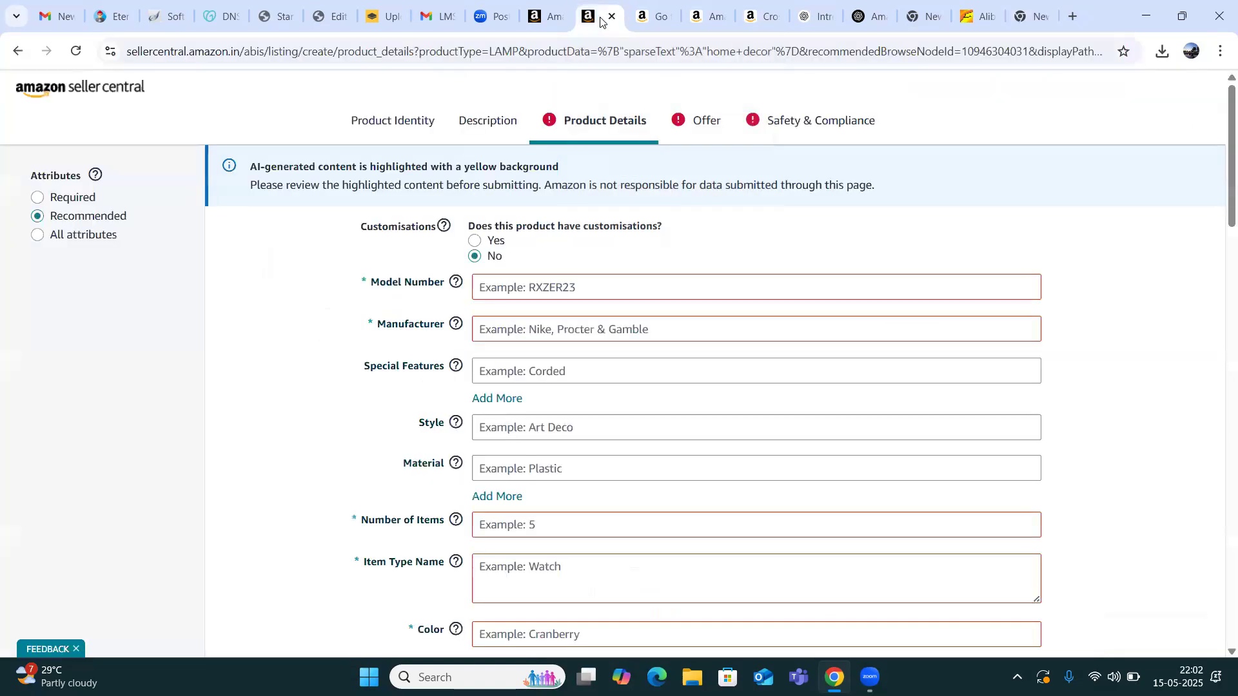
{"action": "left_click", "coordinate": [555, 283]}
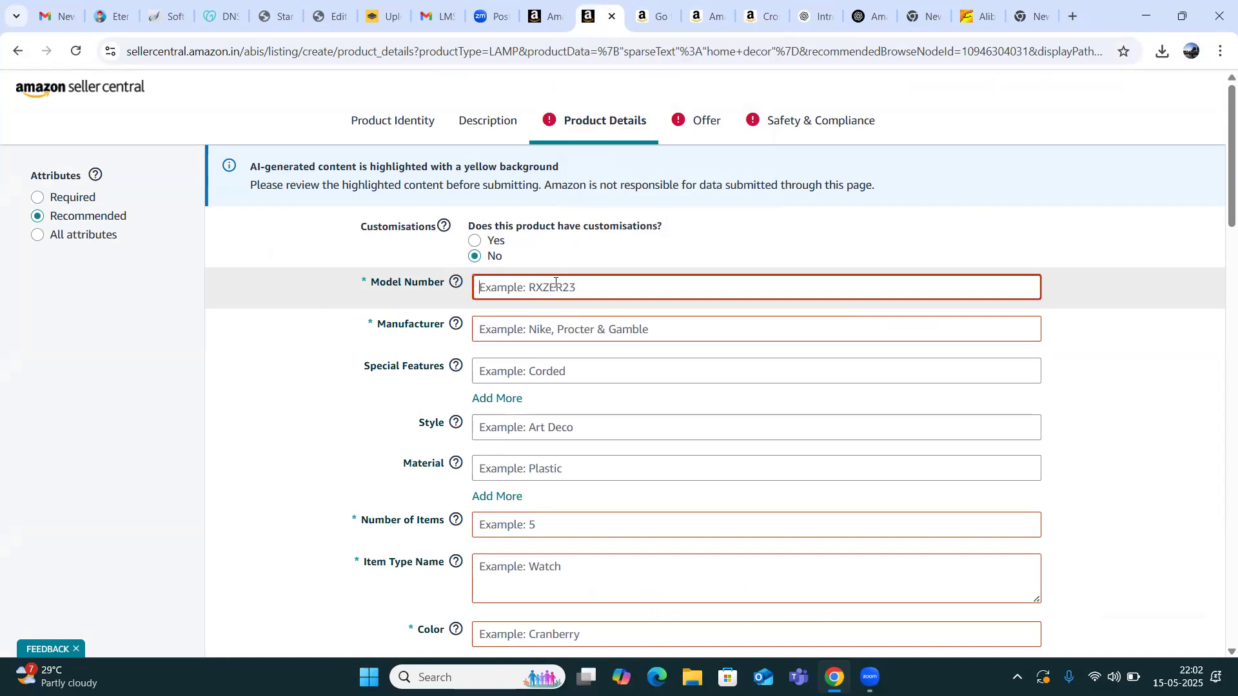
{"action": "type", "text": "AMZ789"}
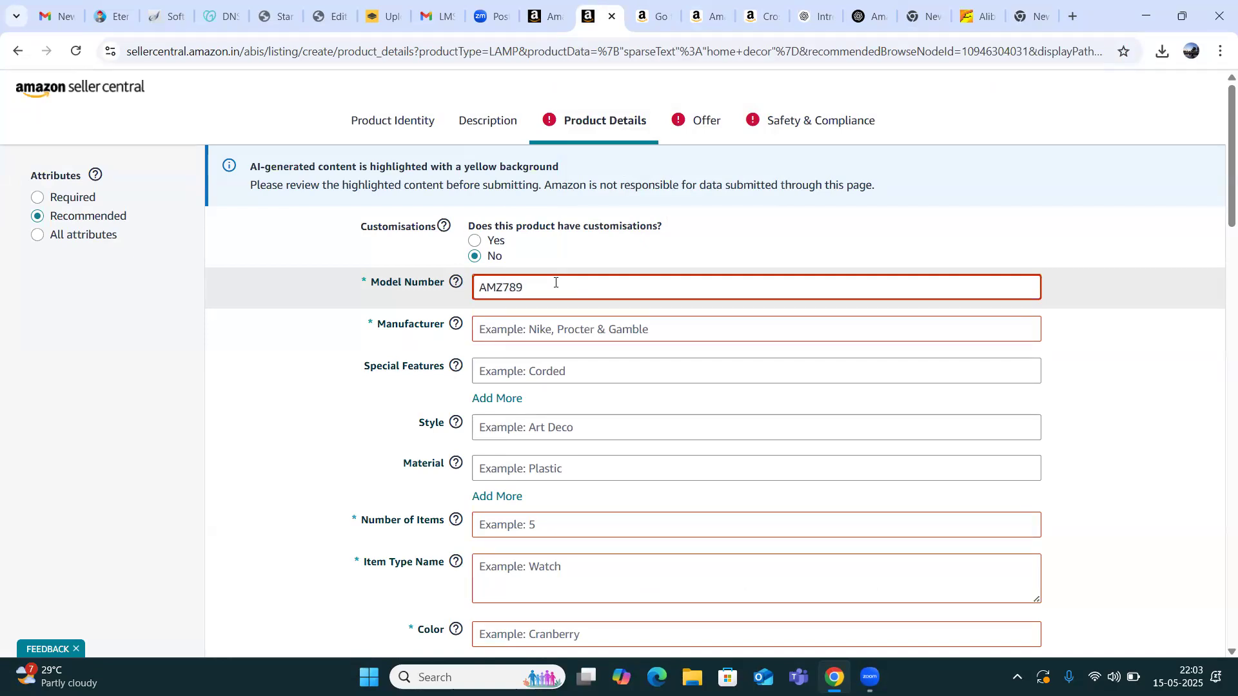
- Check the lamp's Amazon product page for the manufacturer, expanding the full specifications and reviewing the seller information
{"action": "left_click", "coordinate": [551, 334]}
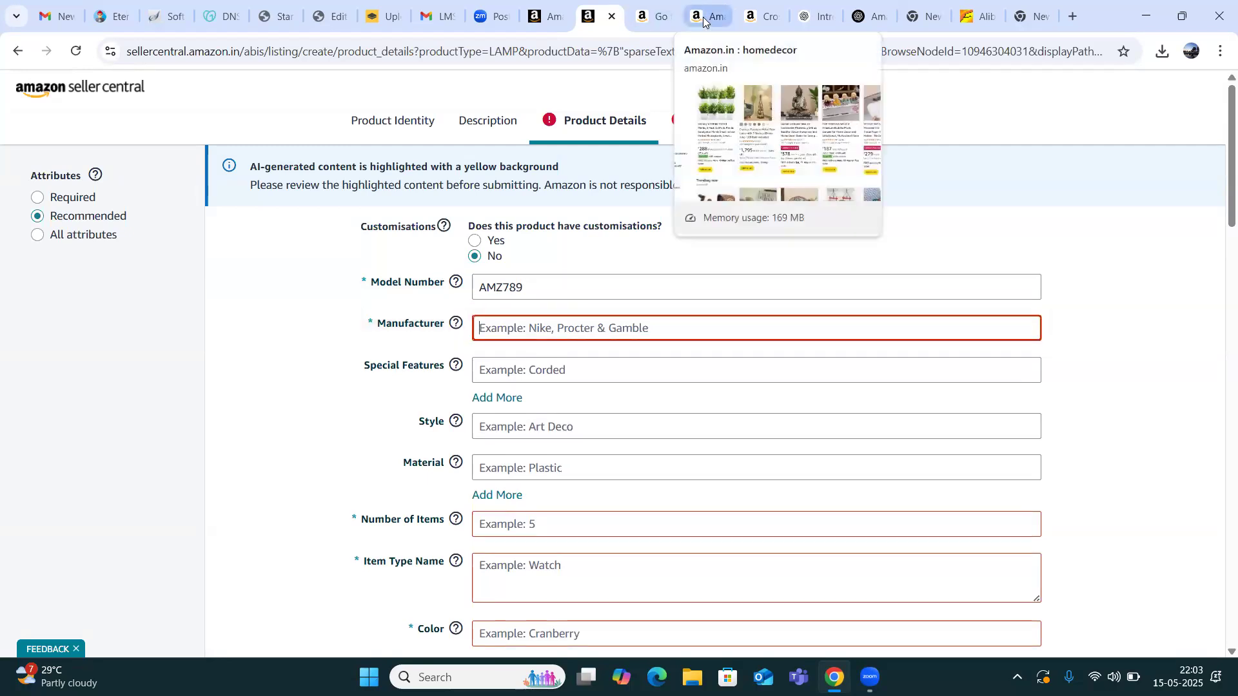
{"action": "left_click", "coordinate": [760, 12]}
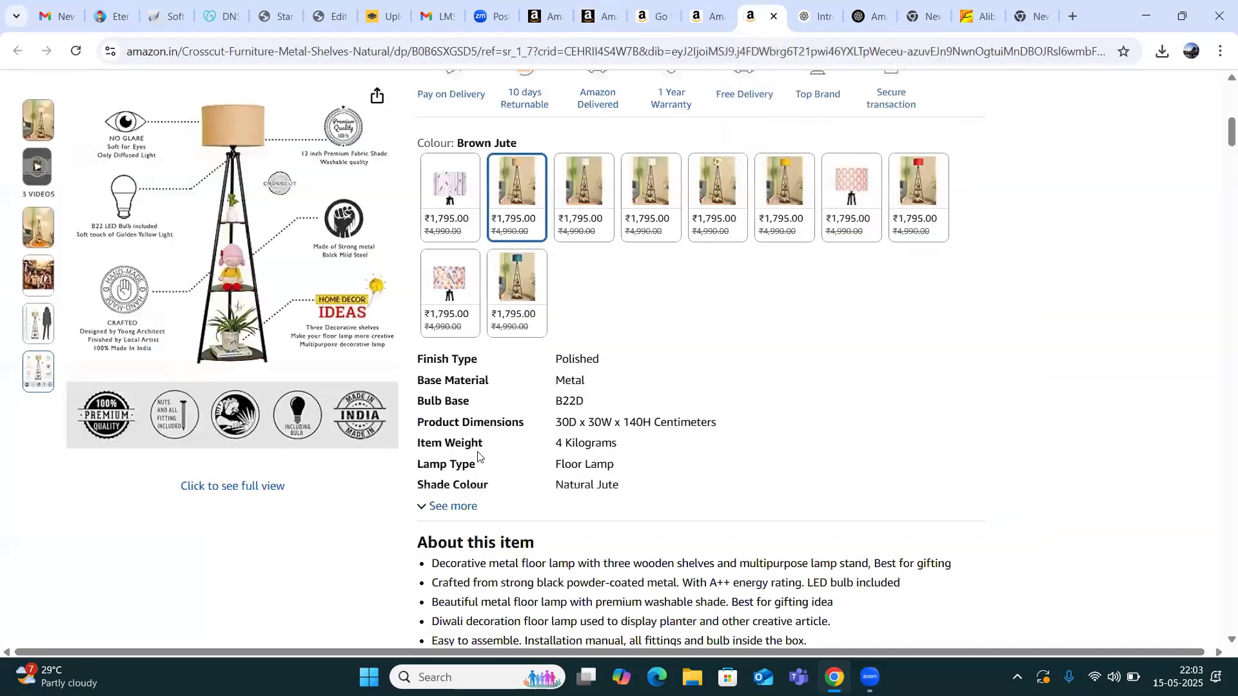
{"action": "left_click", "coordinate": [453, 507]}
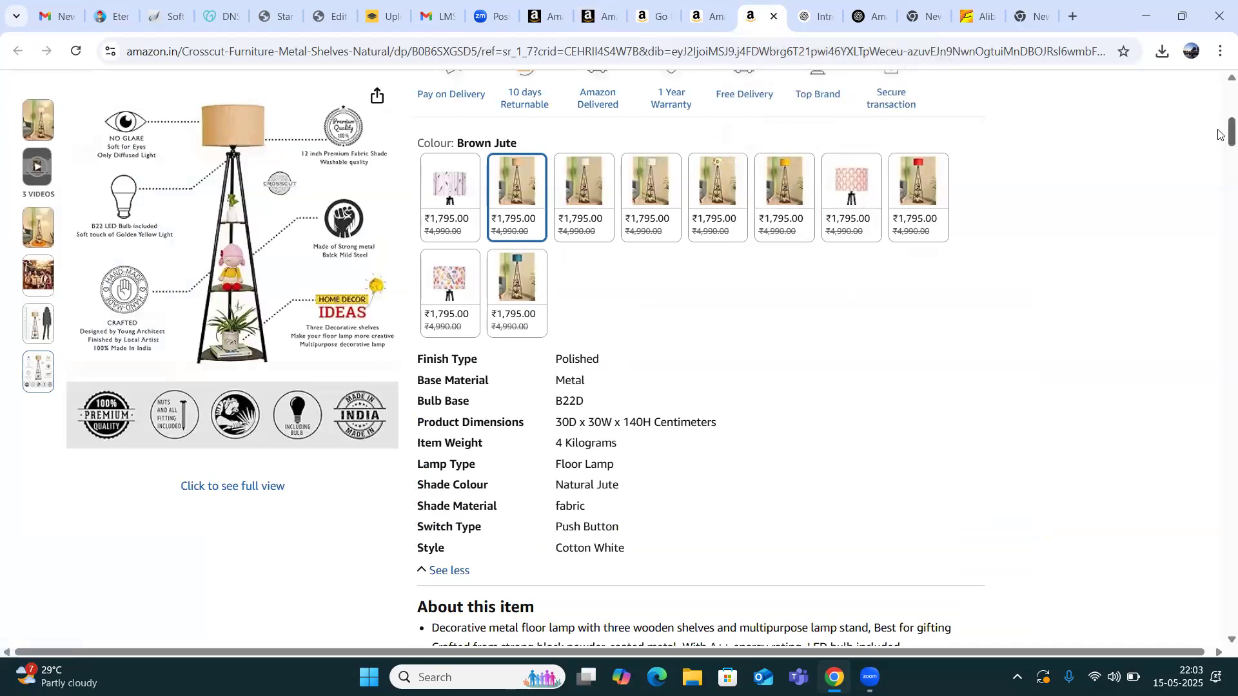
{"action": "scroll", "coordinate": [1218, 133], "scroll_direction": "up", "scroll_amount": 4}
{"action": "scroll", "coordinate": [1218, 134], "scroll_direction": "down", "scroll_amount": 2}
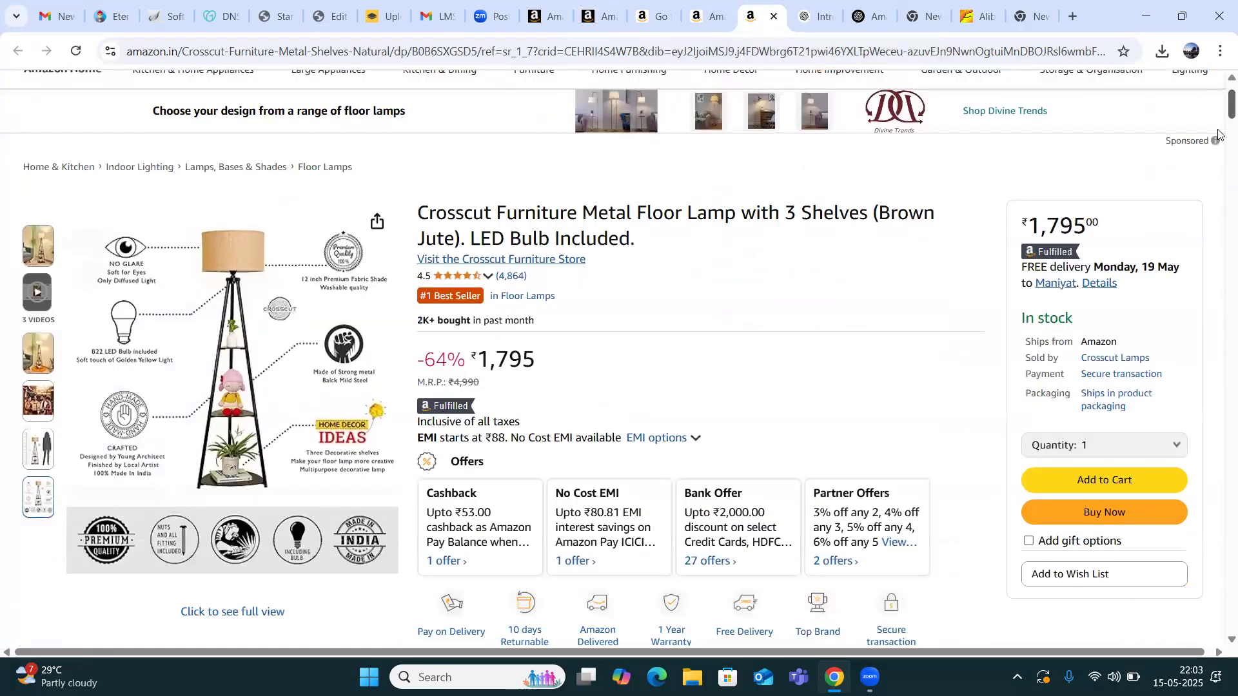
{"action": "scroll", "coordinate": [1218, 133], "scroll_direction": "down", "scroll_amount": 1}
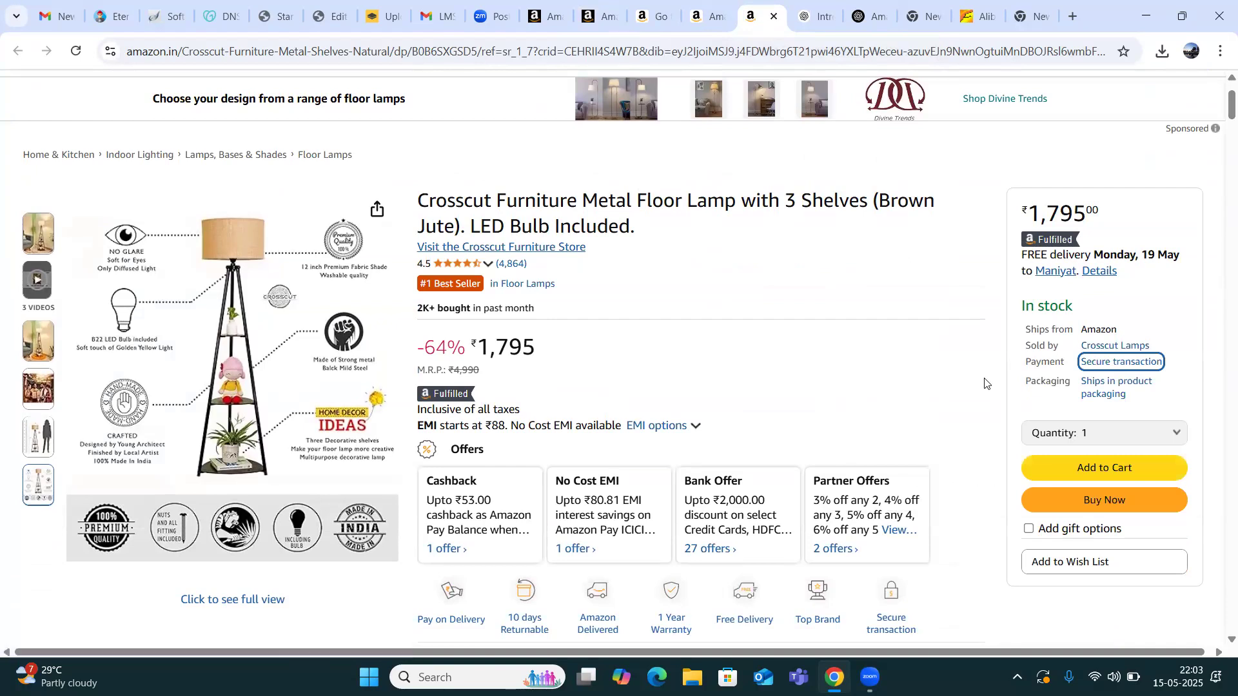
{"action": "left_click", "coordinate": [1136, 358]}
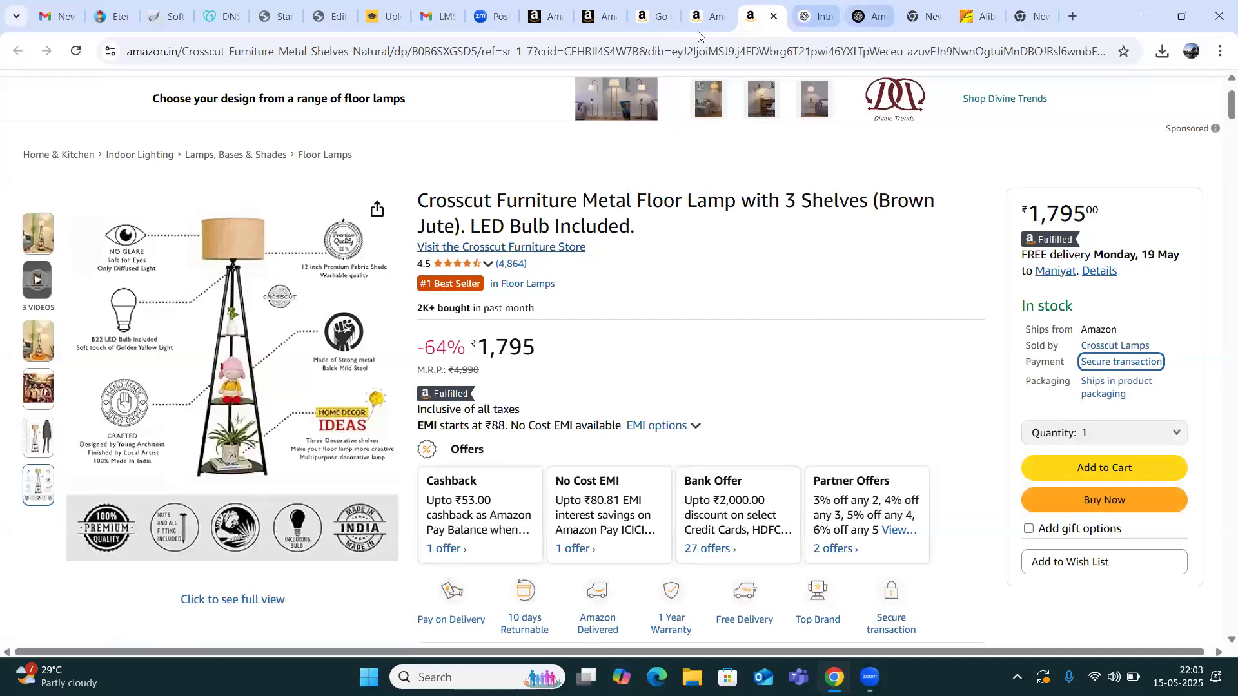
- Enter "Crosscut furniture" as the manufacturer in the Seller Central listing, leaving Special Features unset
{"action": "left_click", "coordinate": [620, 12]}
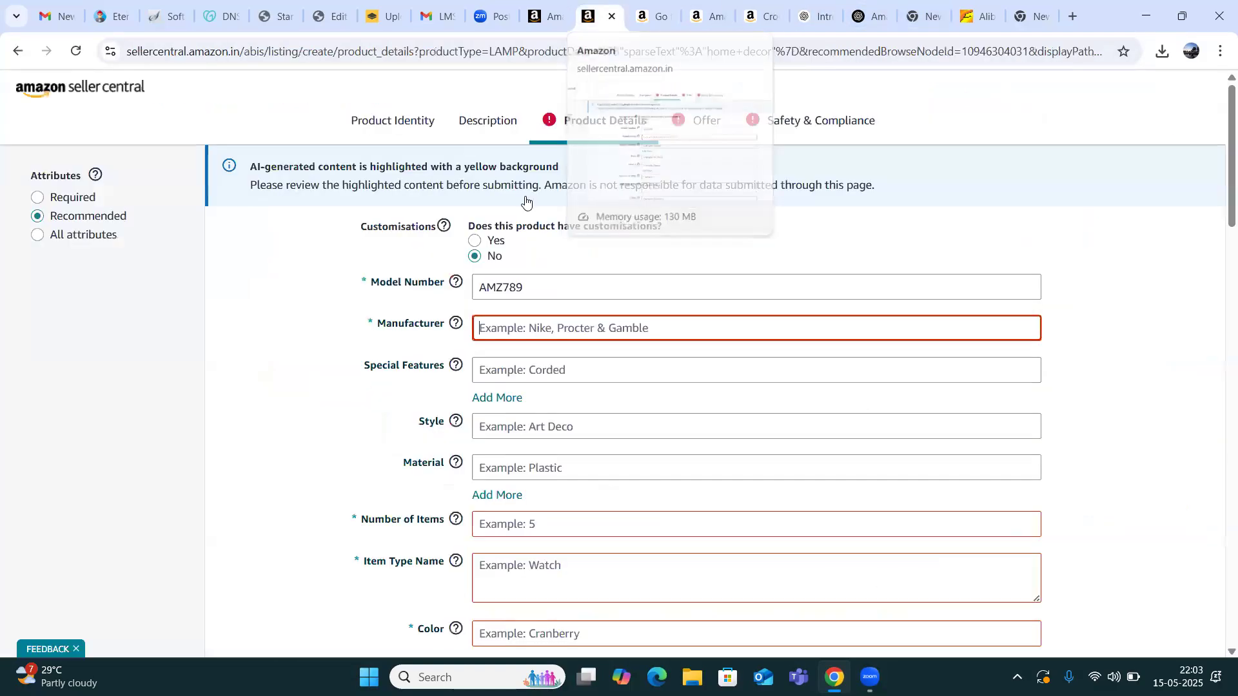
{"action": "type", "text": "Cross"}
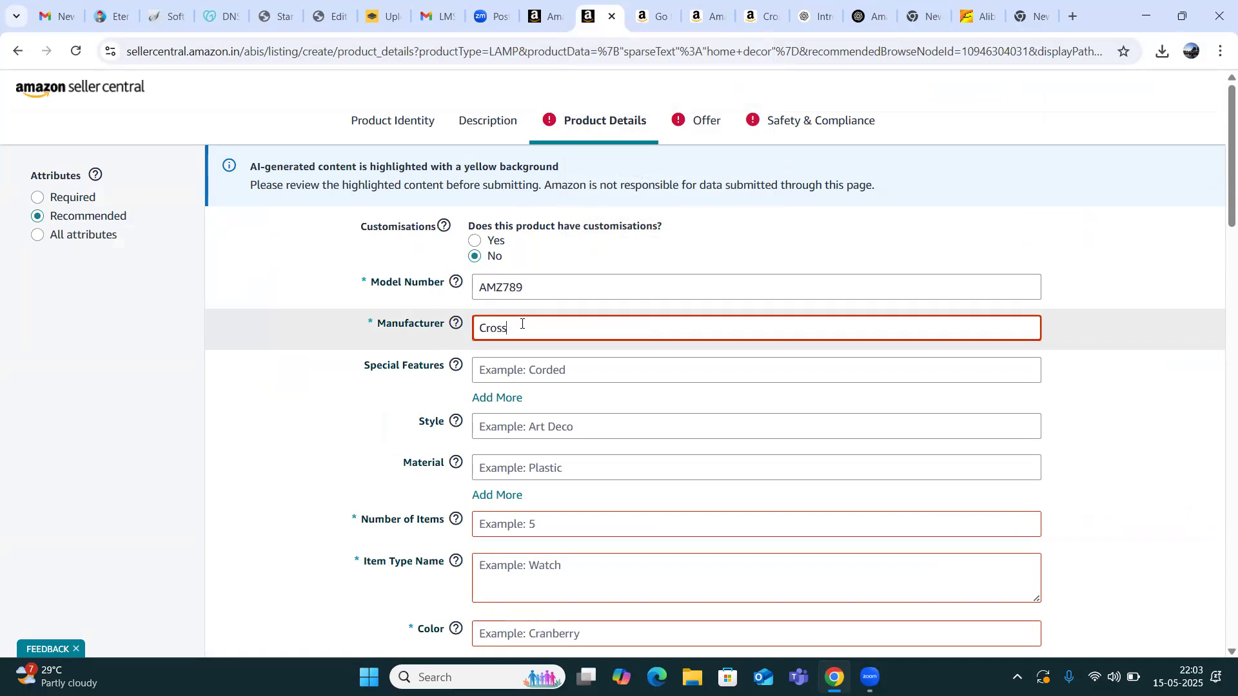
{"action": "type", "text": "cut furniture"}
{"action": "left_click", "coordinate": [533, 370]}
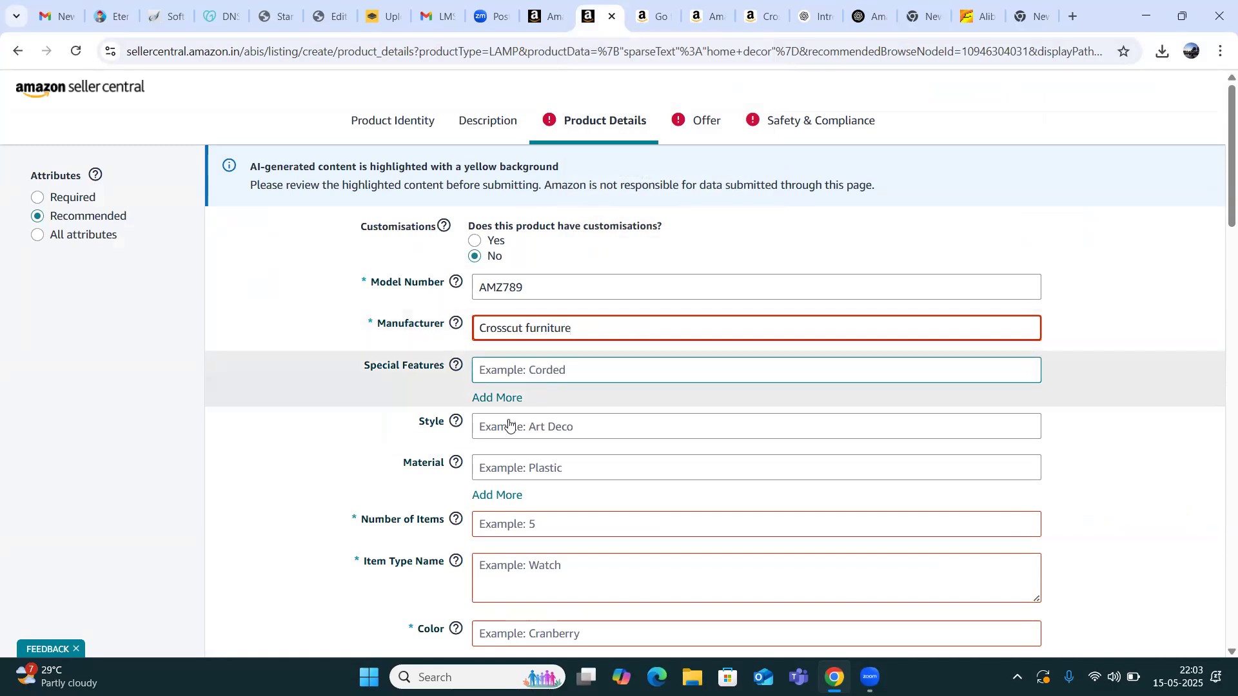
{"action": "left_click", "coordinate": [313, 437]}
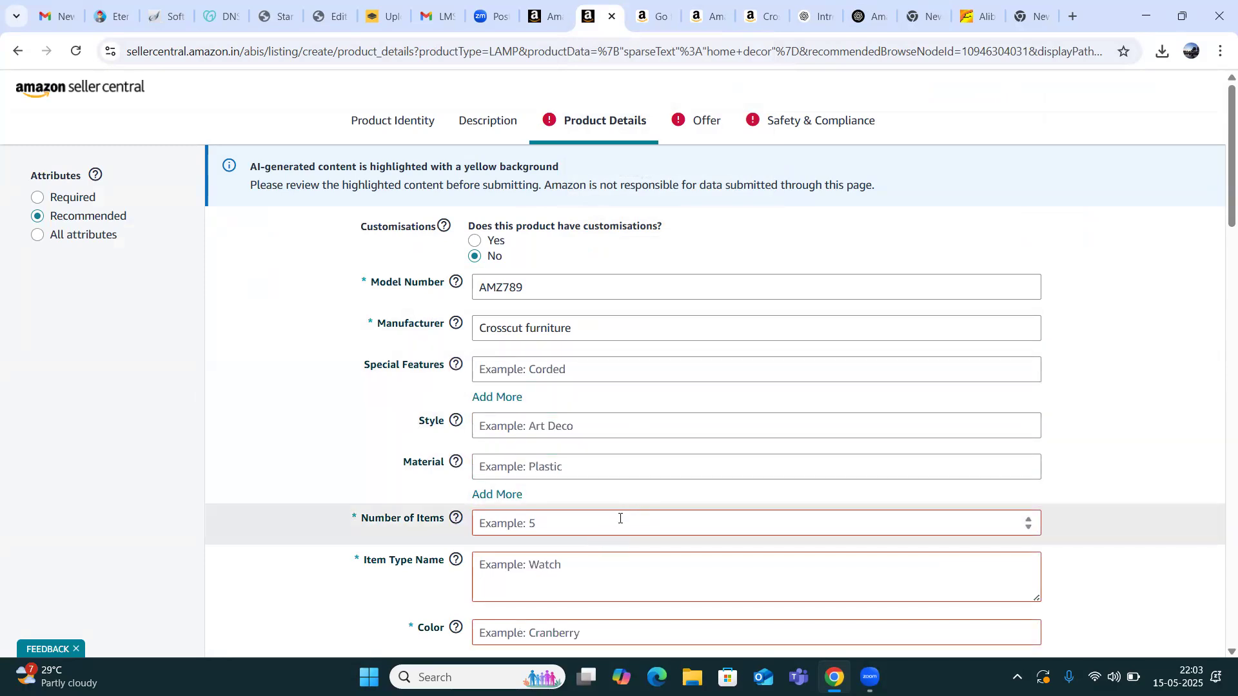
- Set the number of items to 1 in the lamp listing's product details
{"action": "scroll", "coordinate": [620, 518], "scroll_direction": "down", "scroll_amount": 3}
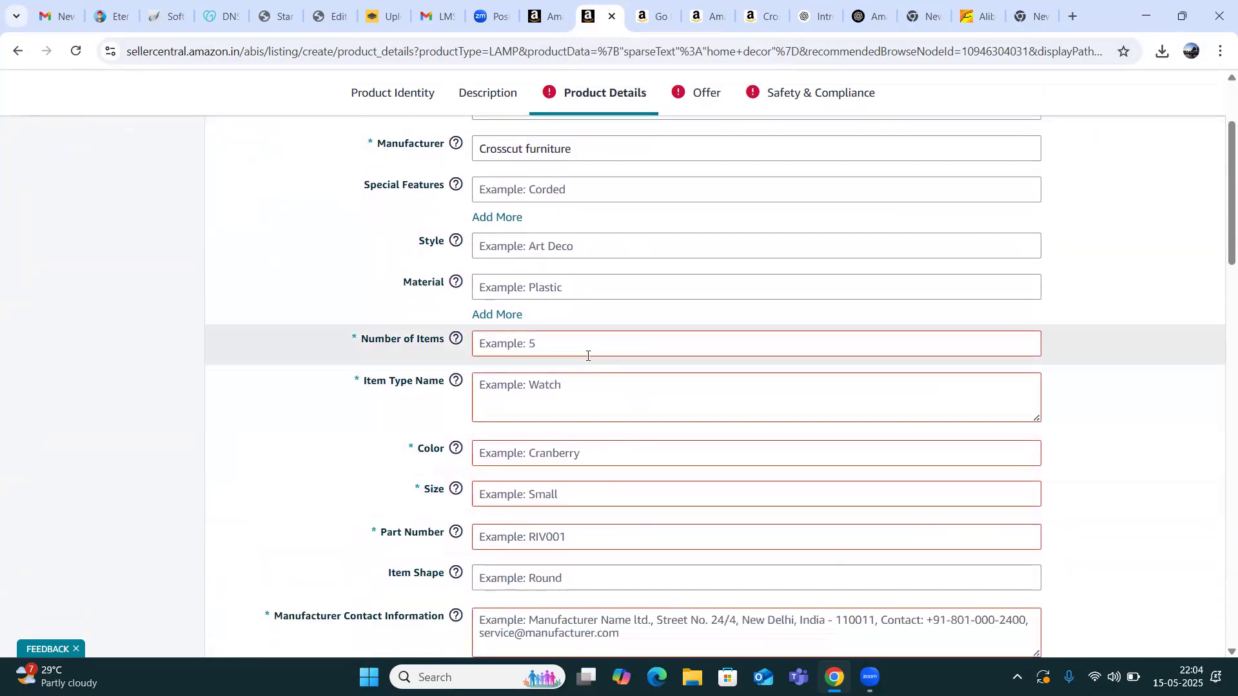
{"action": "left_click", "coordinate": [580, 340]}
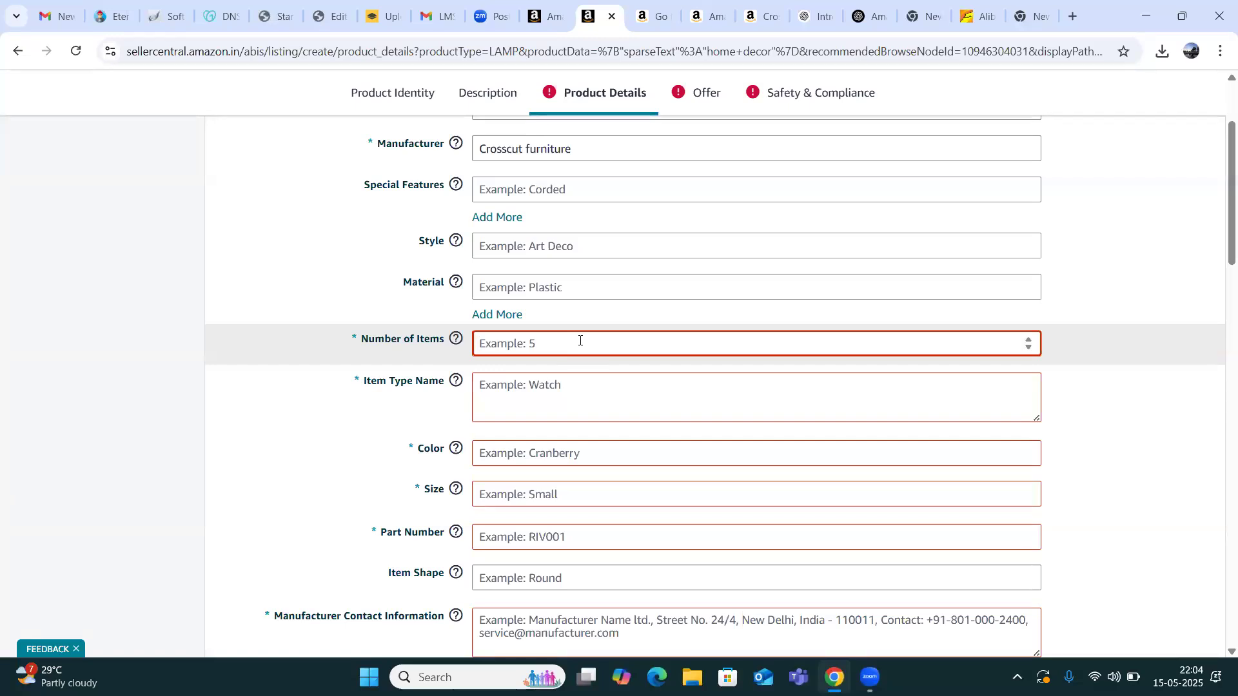
{"action": "type", "text": "1"}
- Enter "shelf lamp" as the item type name in the listing's product details
{"action": "left_click", "coordinate": [508, 390]}
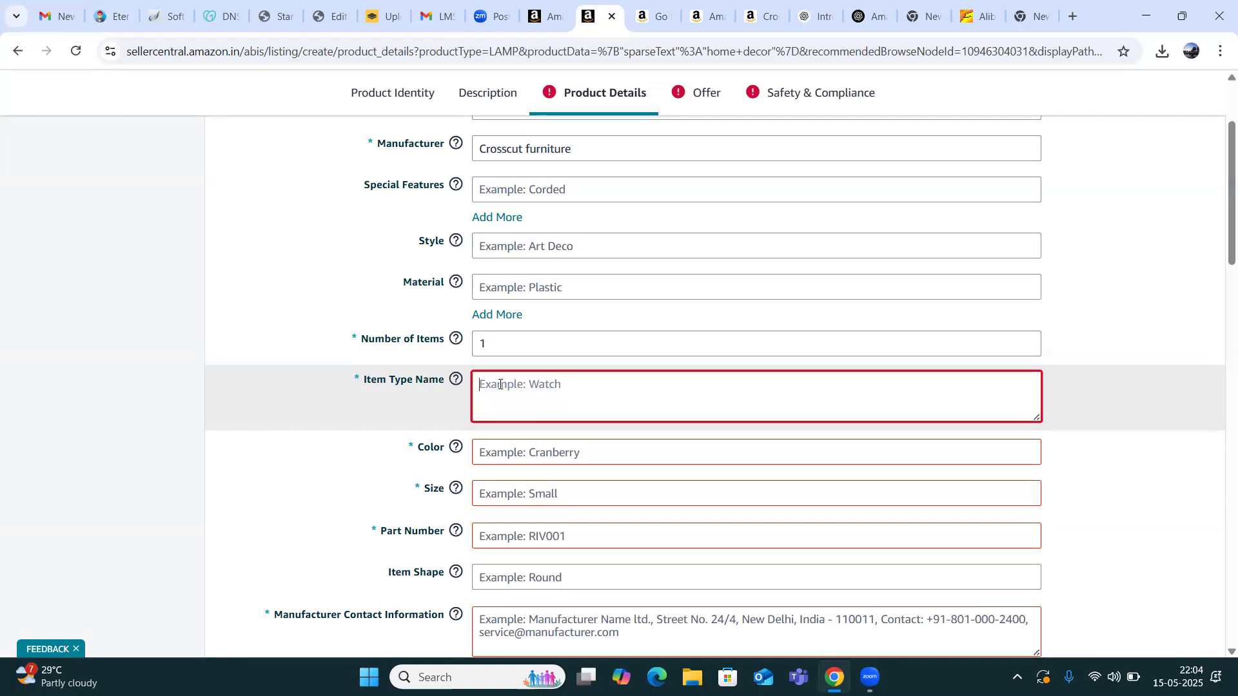
{"action": "type", "text": "shelf lamp"}
{"action": "scroll", "coordinate": [500, 385], "scroll_direction": "down", "scroll_amount": 3}
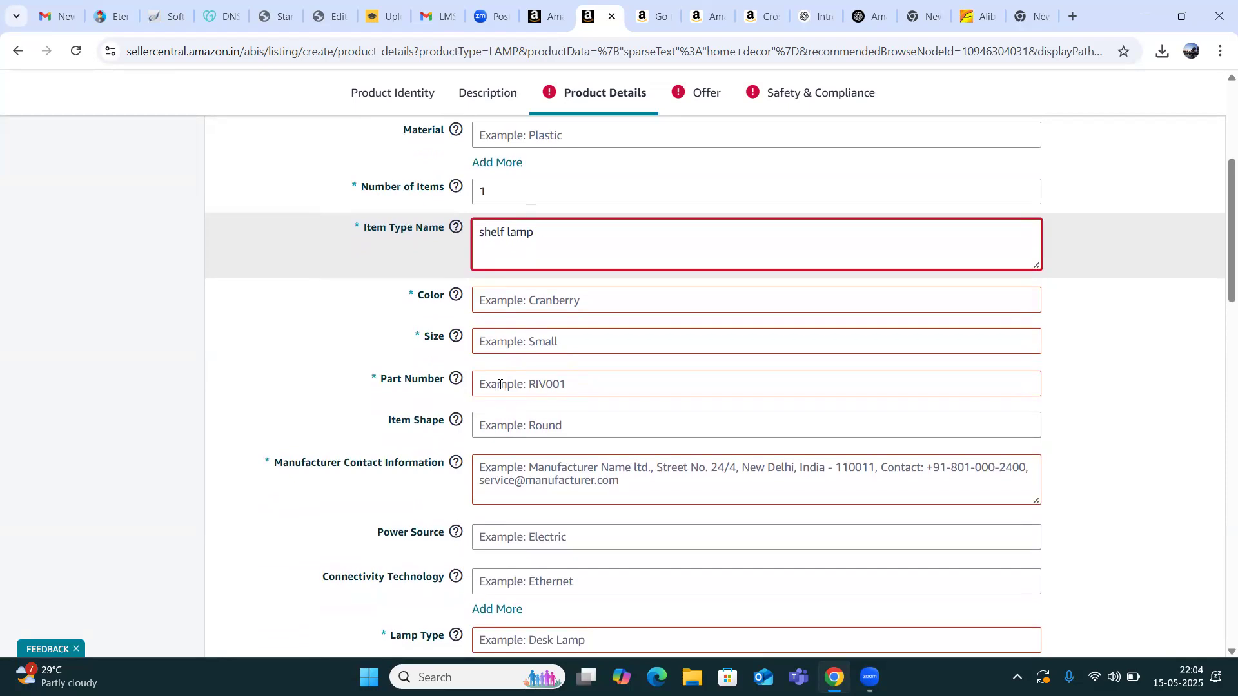
- Check the lamp's color on its Amazon product page and return to the Seller Central listing
{"action": "key", "text": "Tab"}
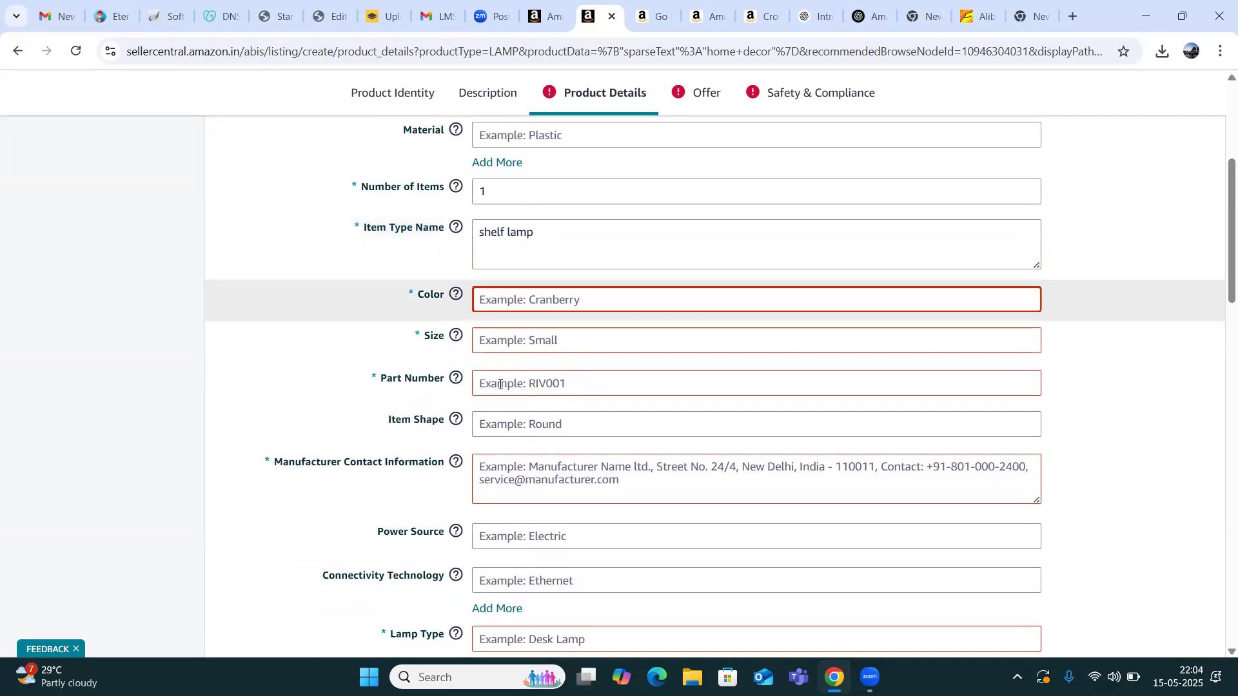
{"action": "key", "text": "ctrl+Tab"}
{"action": "key", "text": "ctrl+Tab"}
{"action": "key", "text": "ctrl+Tab"}
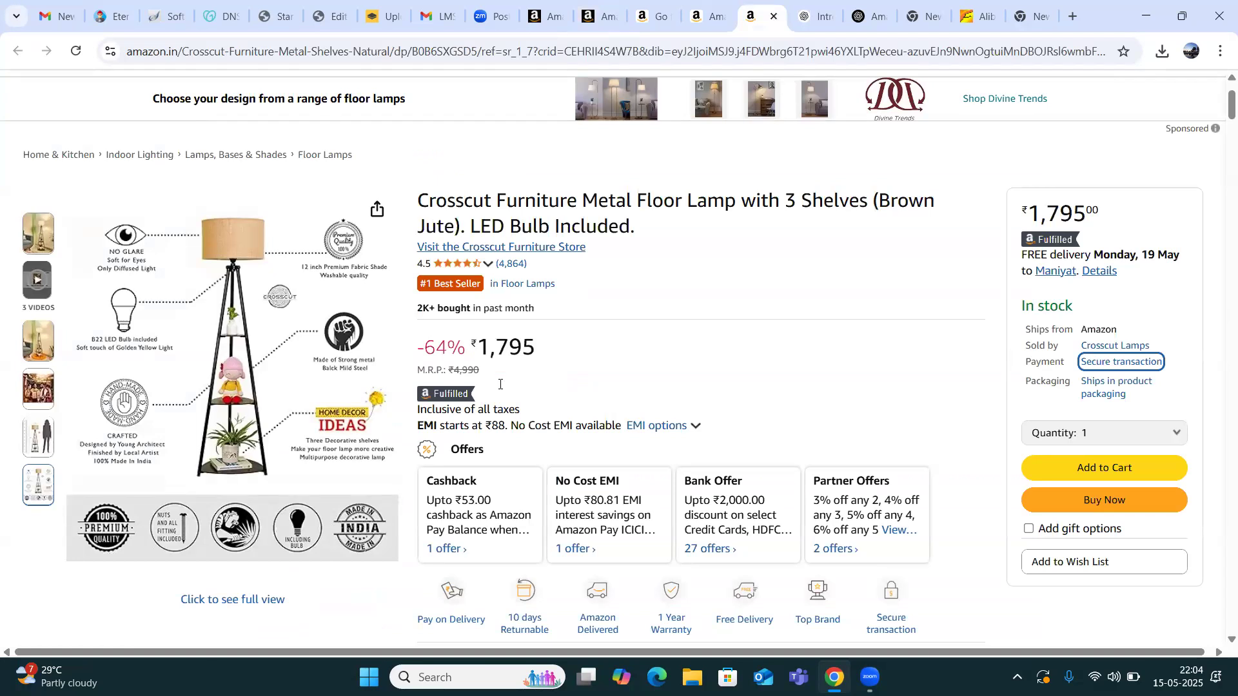
{"action": "key", "text": "ctrl+shift+Tab"}
{"action": "key", "text": "ctrl+shift+Tab"}
{"action": "key", "text": "ctrl+shift+Tab"}
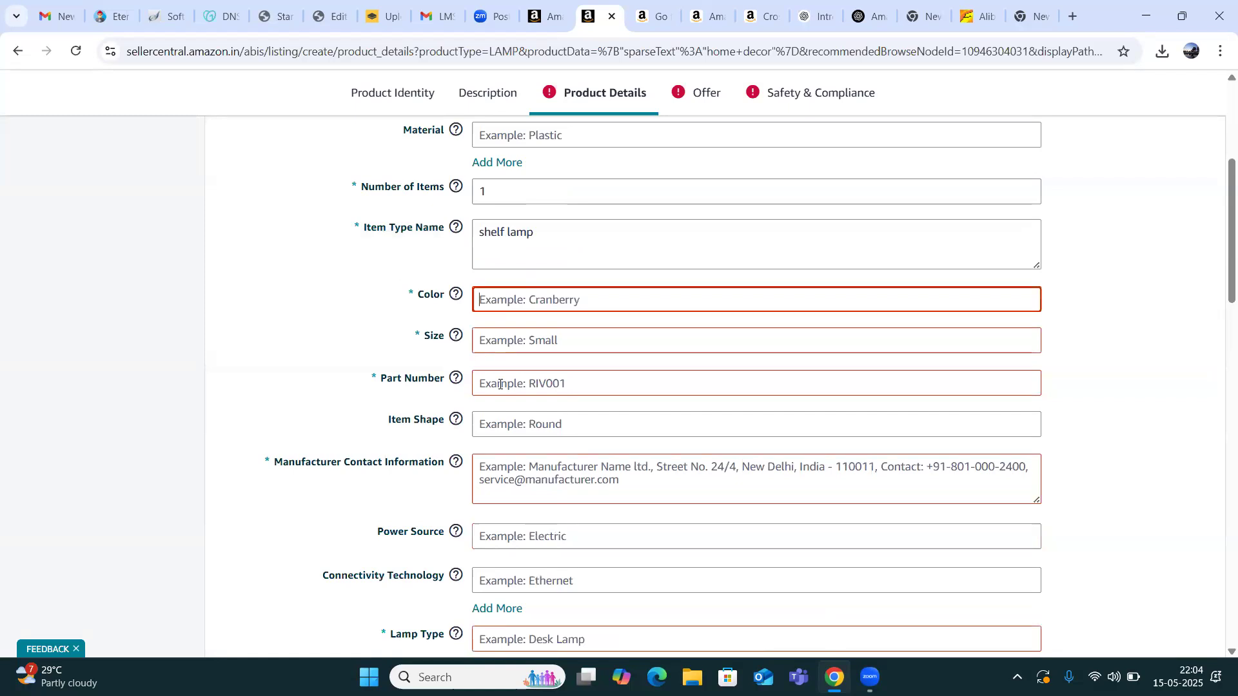
- Enter "black&wooden" as the lamp's color in the listing
{"action": "type", "text": "b"}
{"action": "type", "text": "lack"}
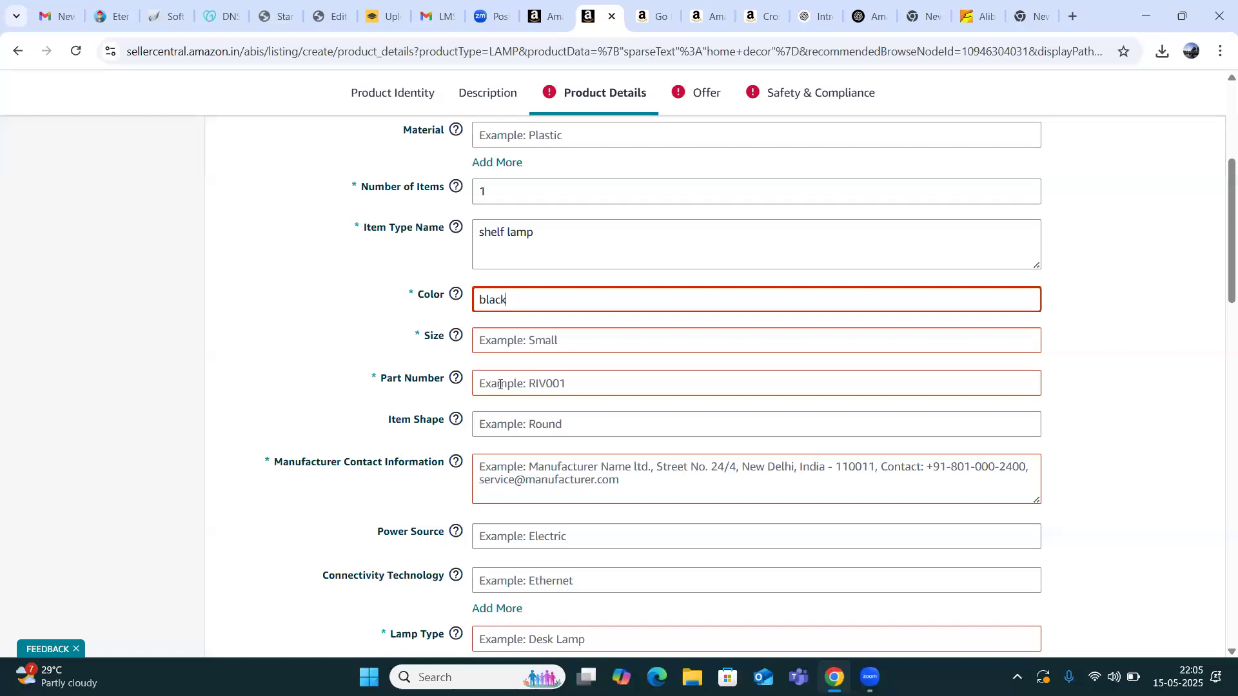
{"action": "type", "text": "&wooden"}
- Review the product dimensions and other specifications on the lamp's Amazon product page to decide its size
{"action": "key", "text": "Tab"}
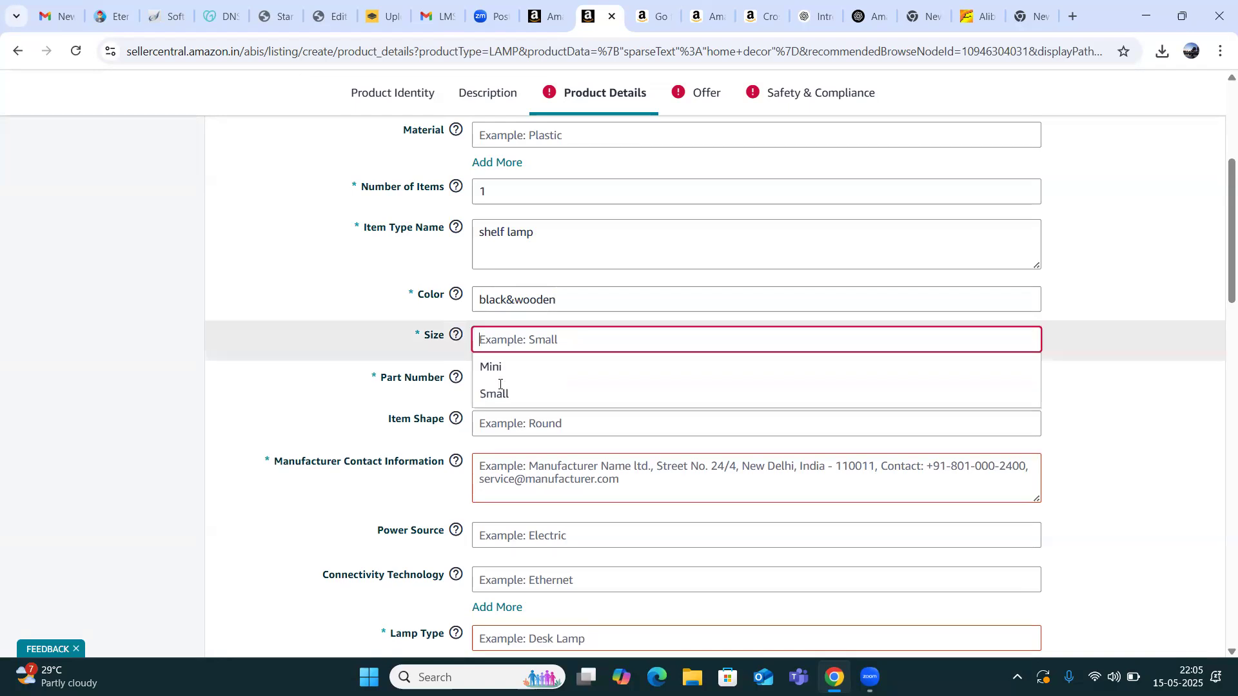
{"action": "key", "text": "ctrl+Tab"}
{"action": "key", "text": "ctrl+Tab"}
{"action": "key", "text": "ctrl+Tab"}
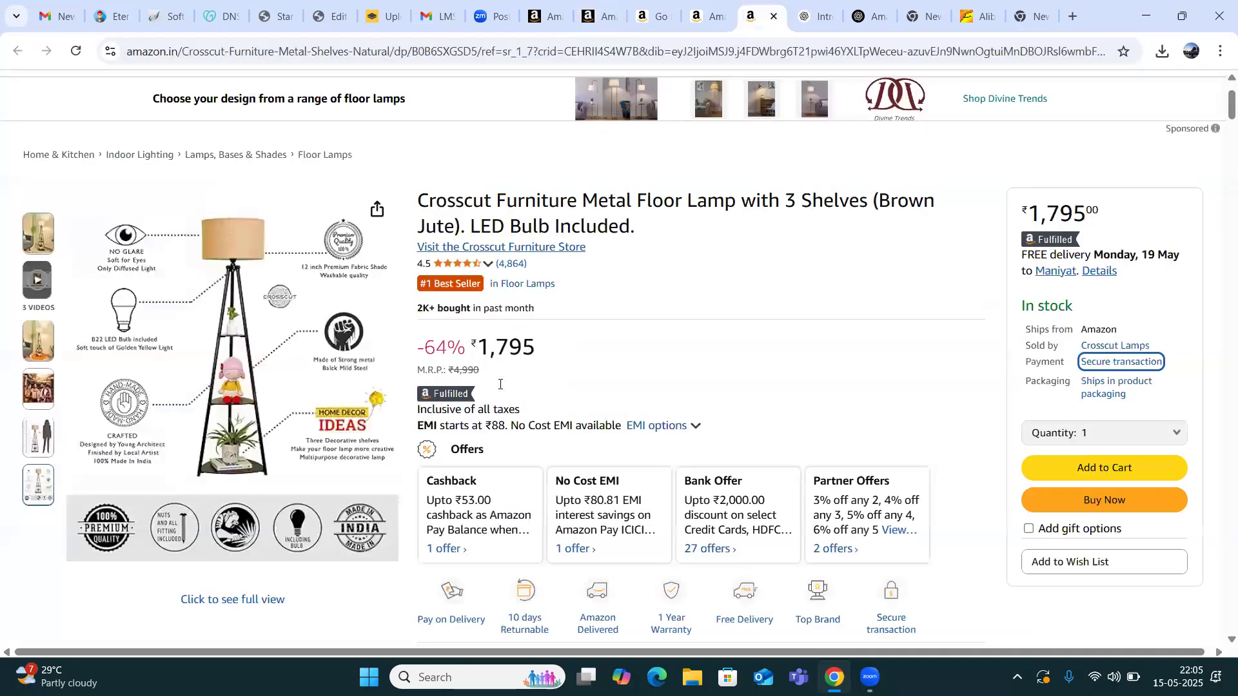
{"action": "scroll", "coordinate": [499, 385], "scroll_direction": "down", "scroll_amount": 7}
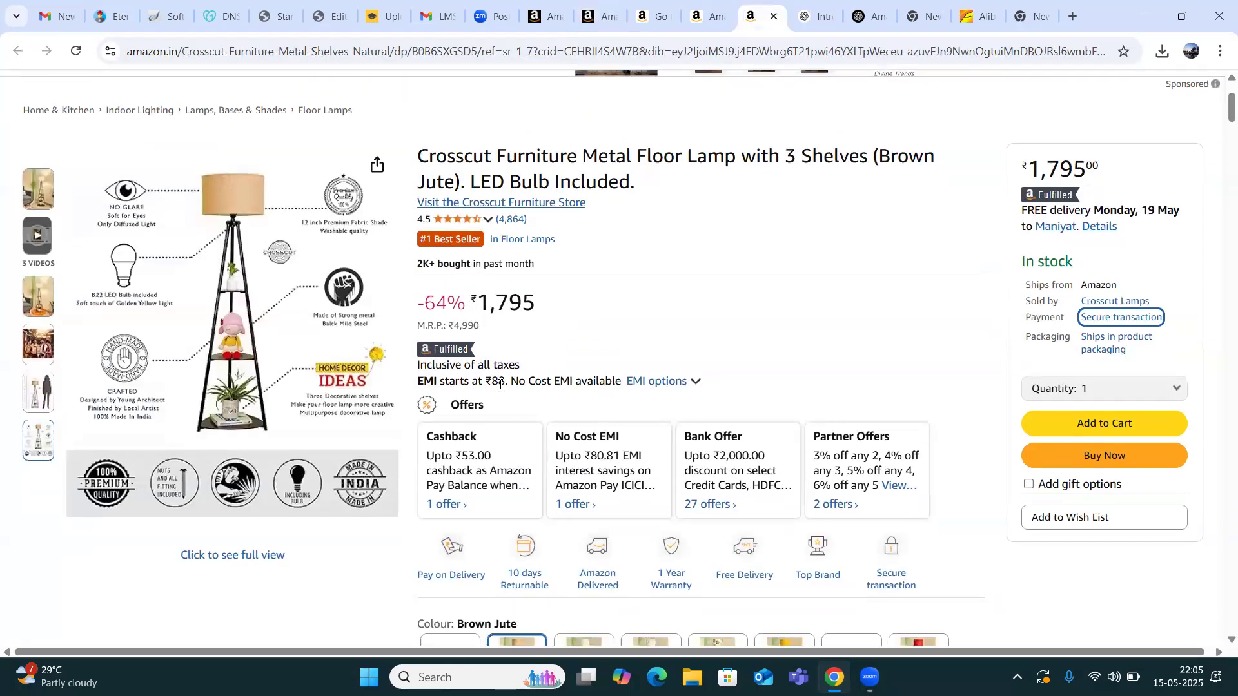
{"action": "scroll", "coordinate": [500, 384], "scroll_direction": "down", "scroll_amount": 2}
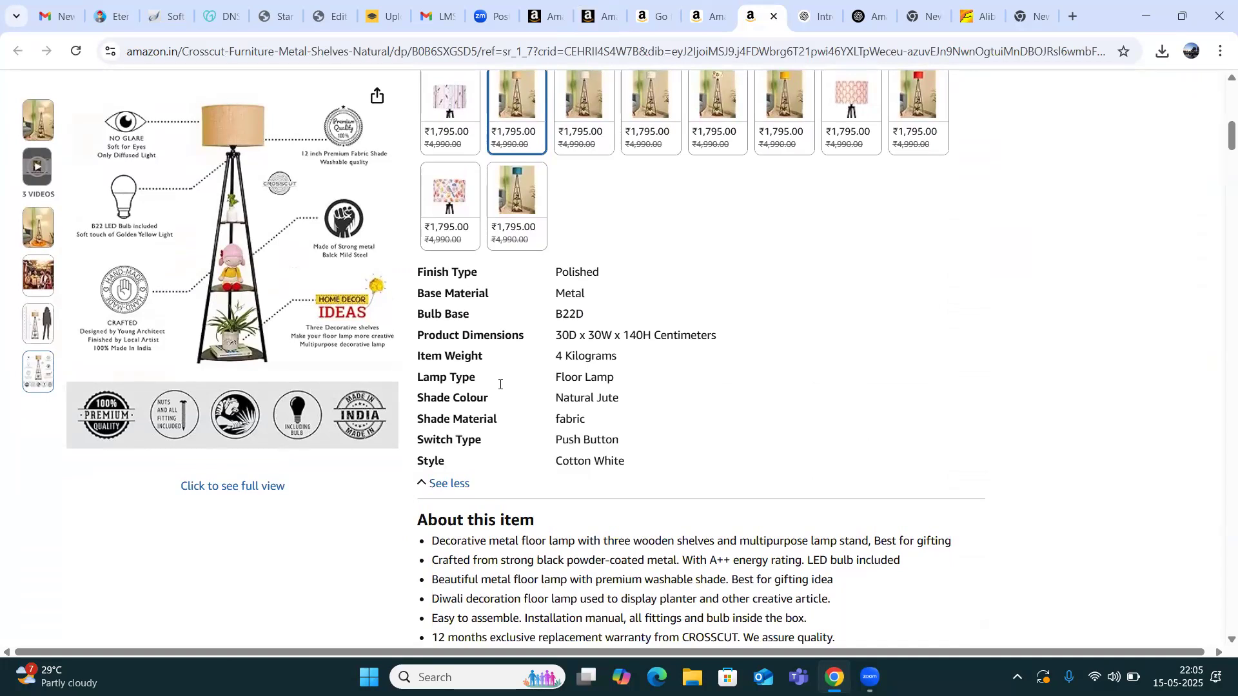
{"action": "scroll", "coordinate": [499, 384], "scroll_direction": "down", "scroll_amount": 1}
{"action": "scroll", "coordinate": [500, 384], "scroll_direction": "up", "scroll_amount": 2}
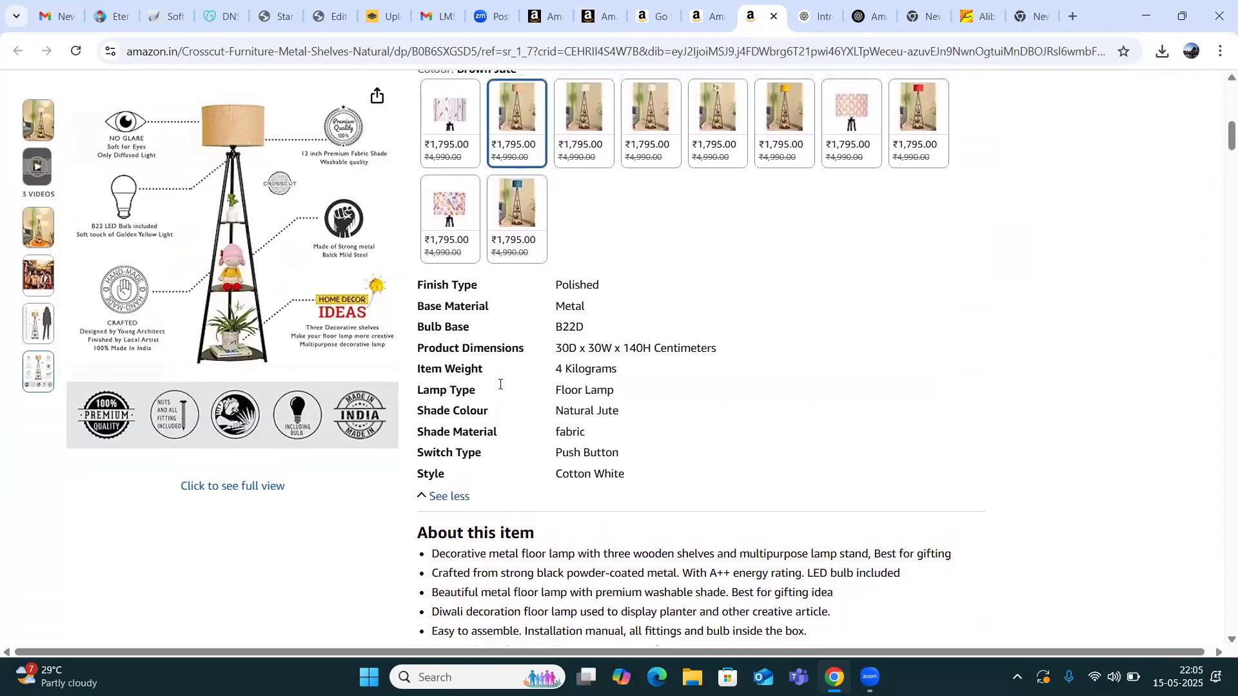
{"action": "scroll", "coordinate": [500, 384], "scroll_direction": "up", "scroll_amount": 1}
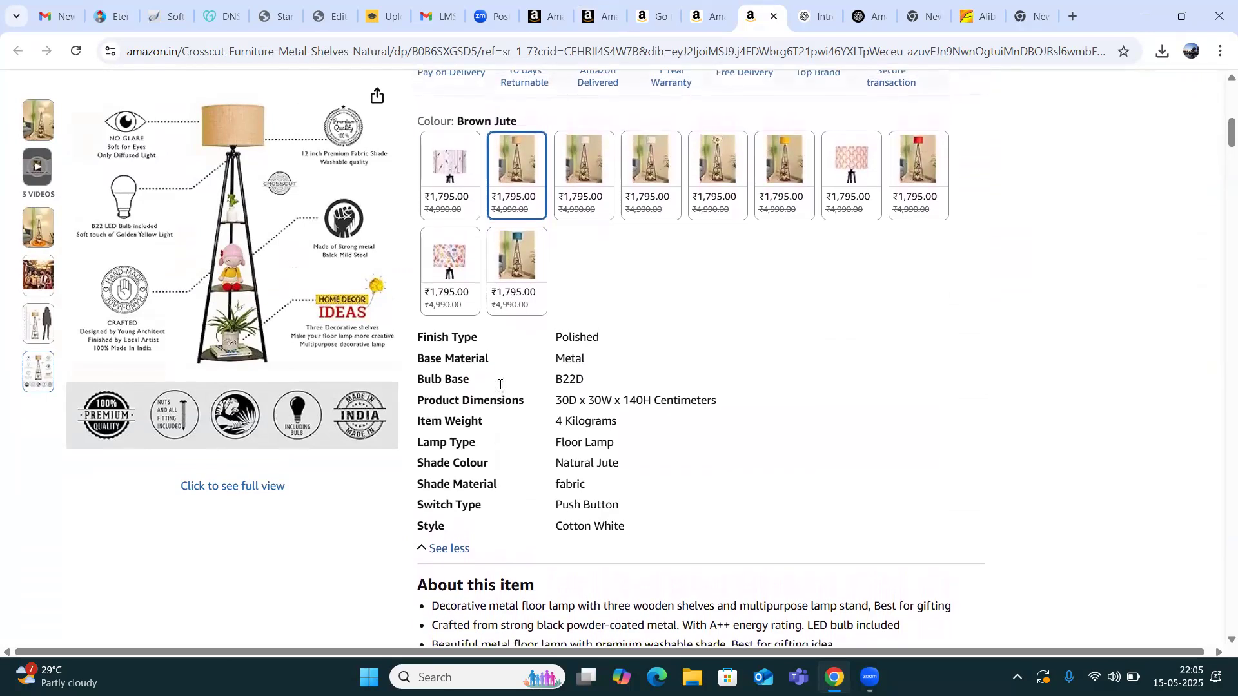
{"action": "scroll", "coordinate": [499, 384], "scroll_direction": "down", "scroll_amount": 1}
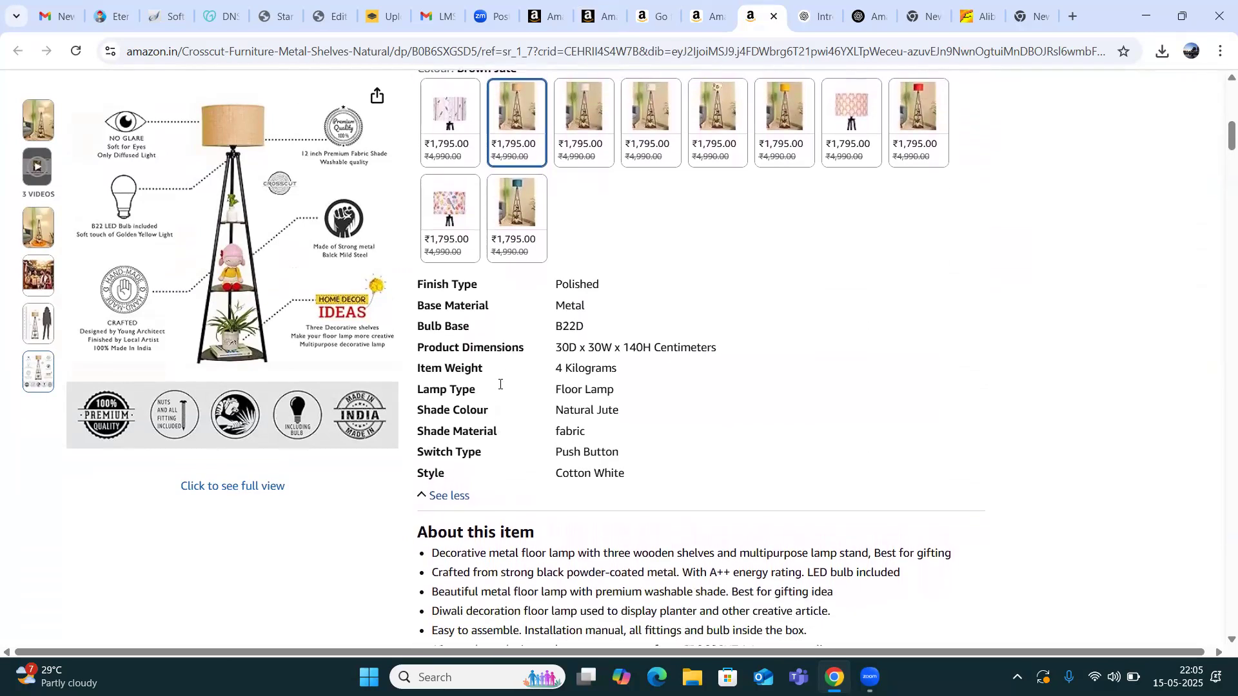
- Return to the Seller Central listing and enter "large" as the lamp's size
{"action": "key", "text": "ctrl+shift+Tab"}
{"action": "key", "text": "ctrl+shift+Tab"}
{"action": "key", "text": "ctrl+shift+Tab"}
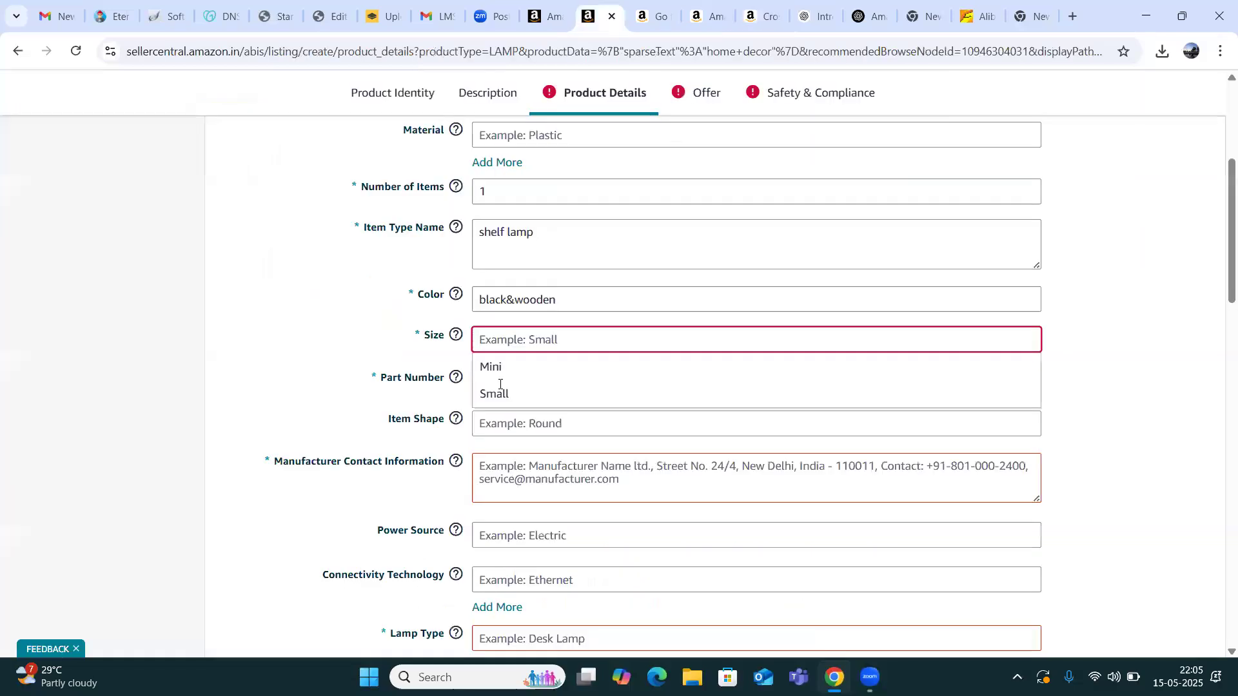
{"action": "type", "text": "large"}
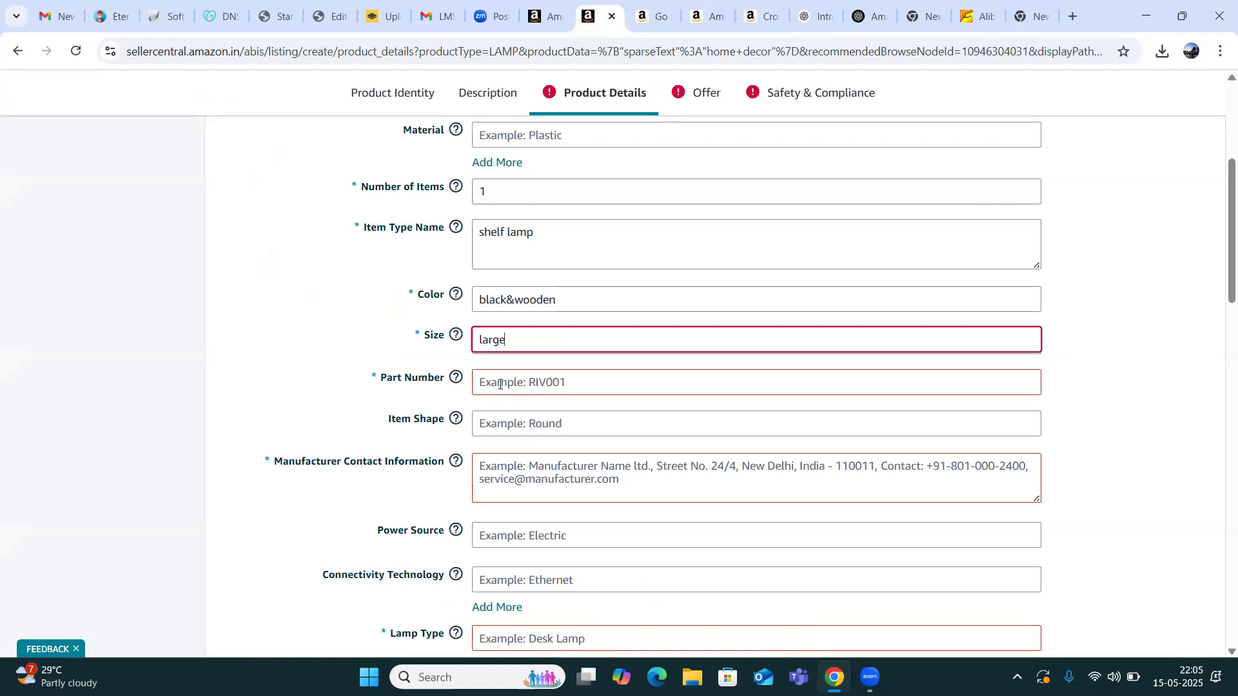
- Enter AMZ001 as the part number in the listing's product details
{"action": "scroll", "coordinate": [500, 384], "scroll_direction": "down", "scroll_amount": 1}
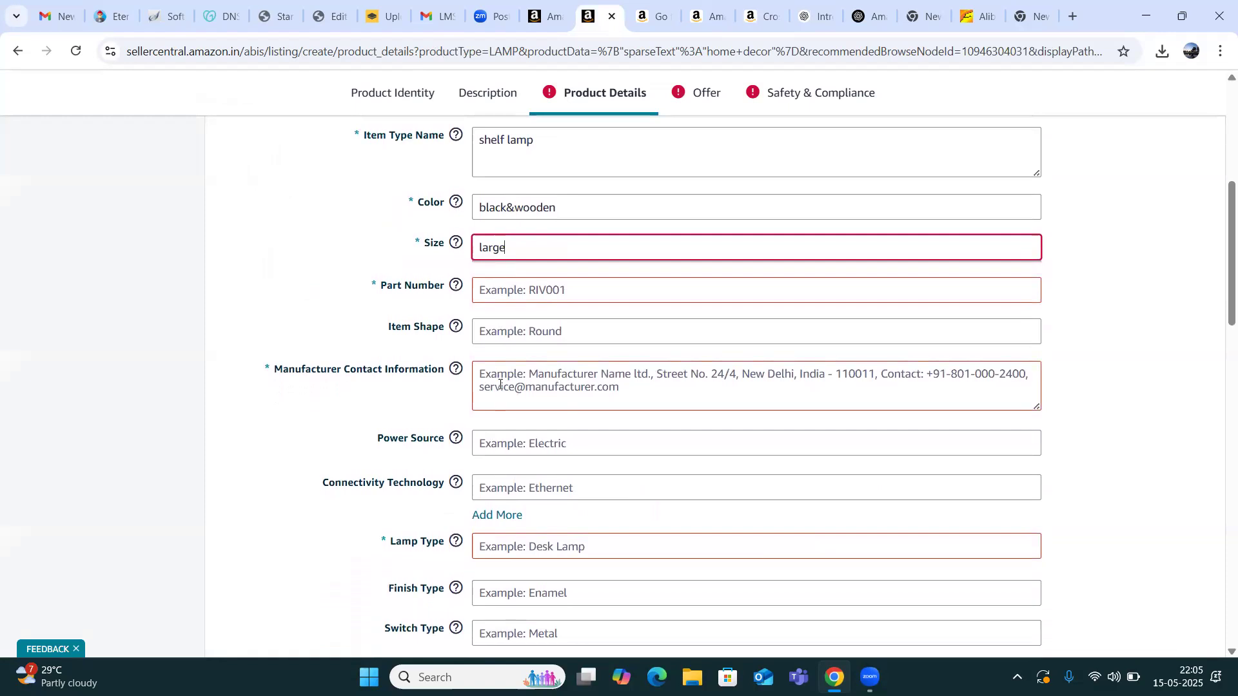
{"action": "left_click", "coordinate": [492, 291]}
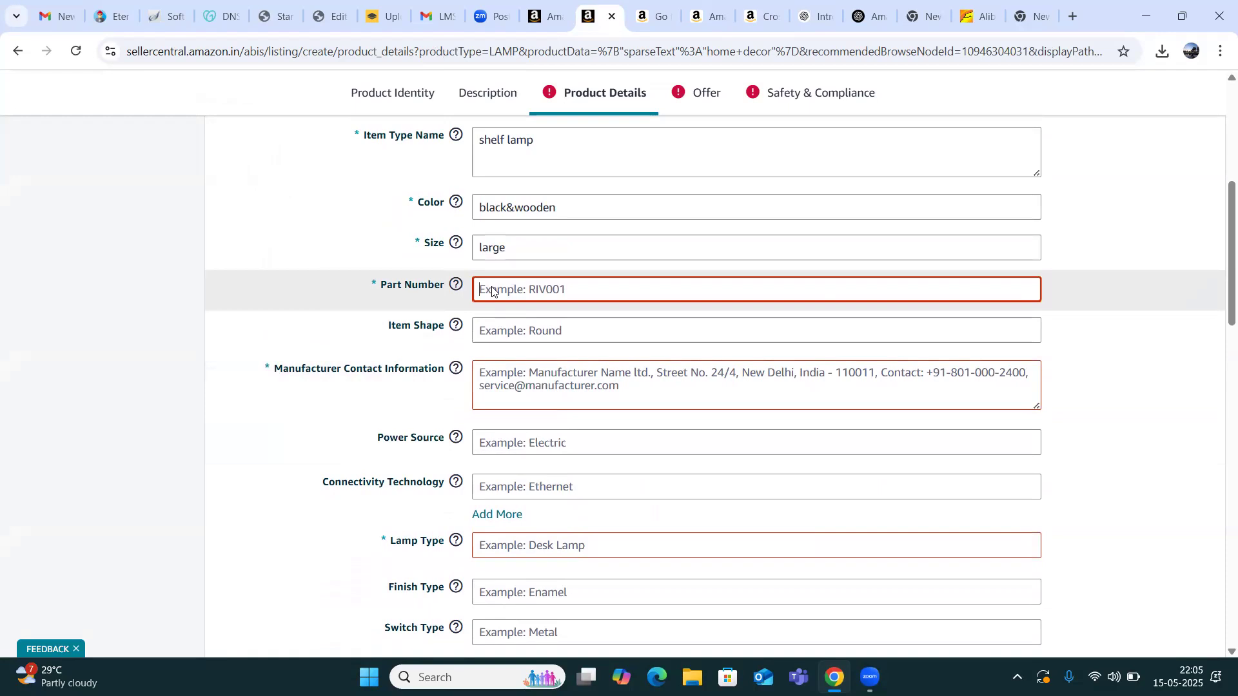
{"action": "type", "text": "anz"}
{"action": "key", "text": "BackSpace"}
{"action": "key", "text": "BackSpace"}
{"action": "type", "text": "ANZ"}
{"action": "type", "text": "001"}
- Set the lamp type to Floor Lamp, leaving the item shape and manufacturer contact information empty
{"action": "left_click", "coordinate": [487, 334]}
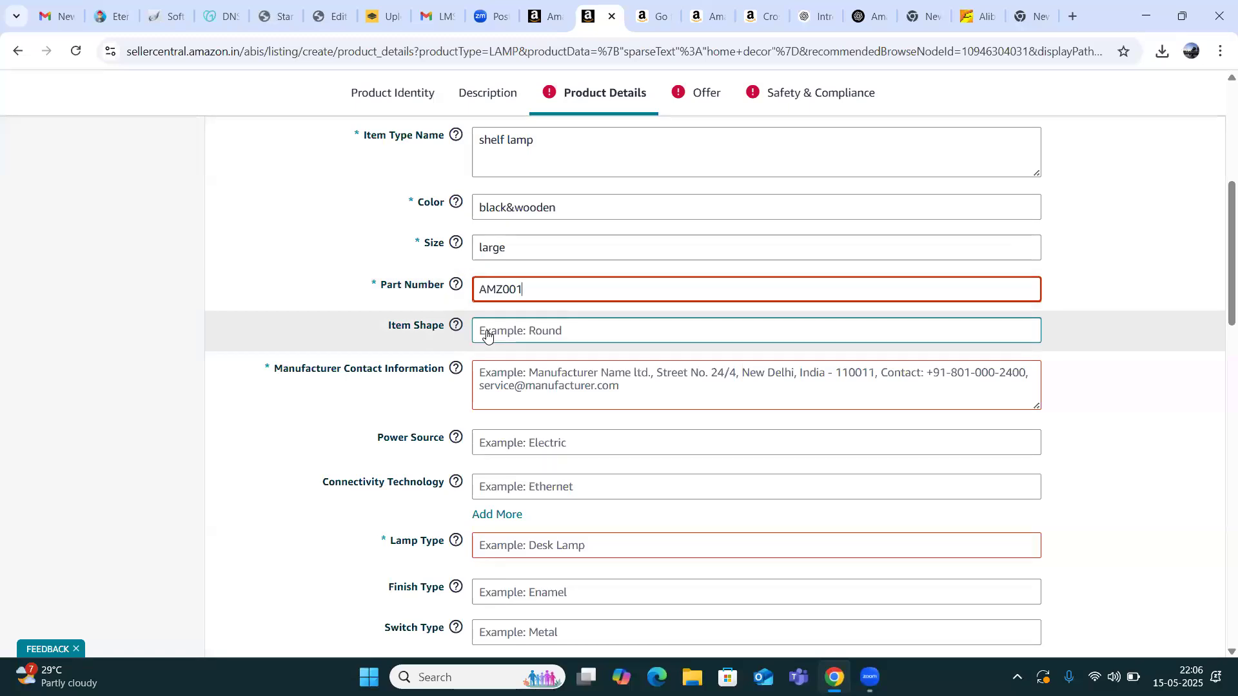
{"action": "left_click", "coordinate": [486, 380]}
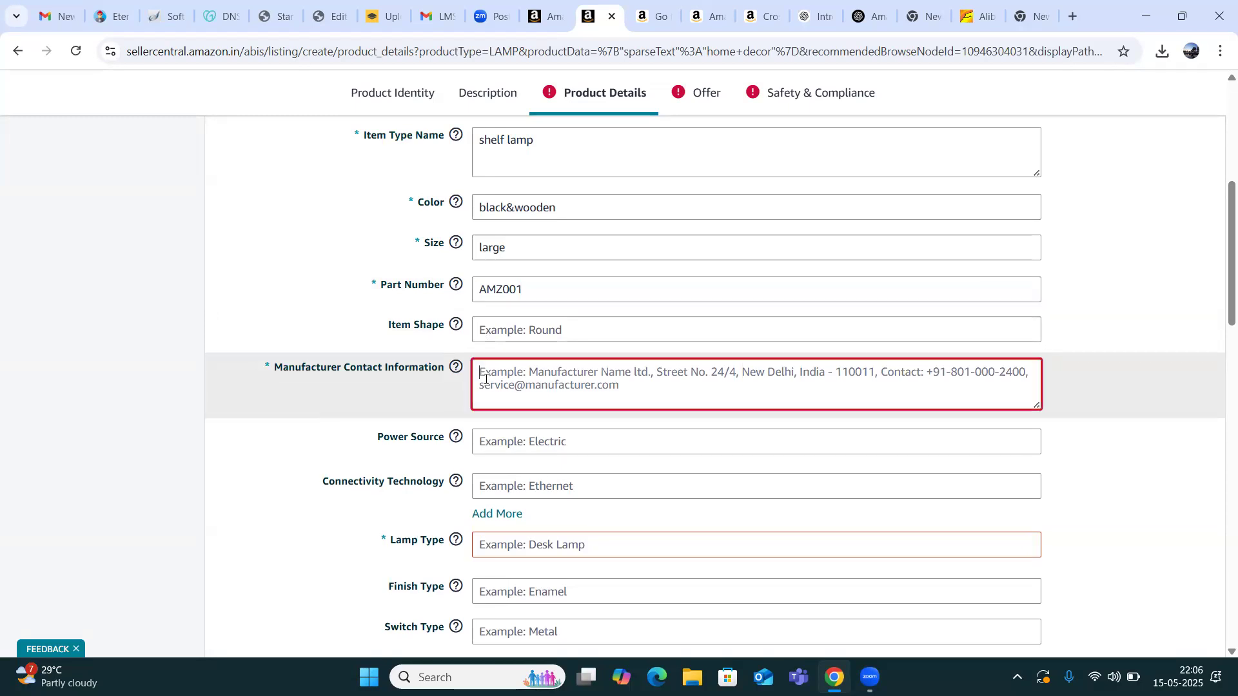
{"action": "scroll", "coordinate": [486, 379], "scroll_direction": "down", "scroll_amount": 2}
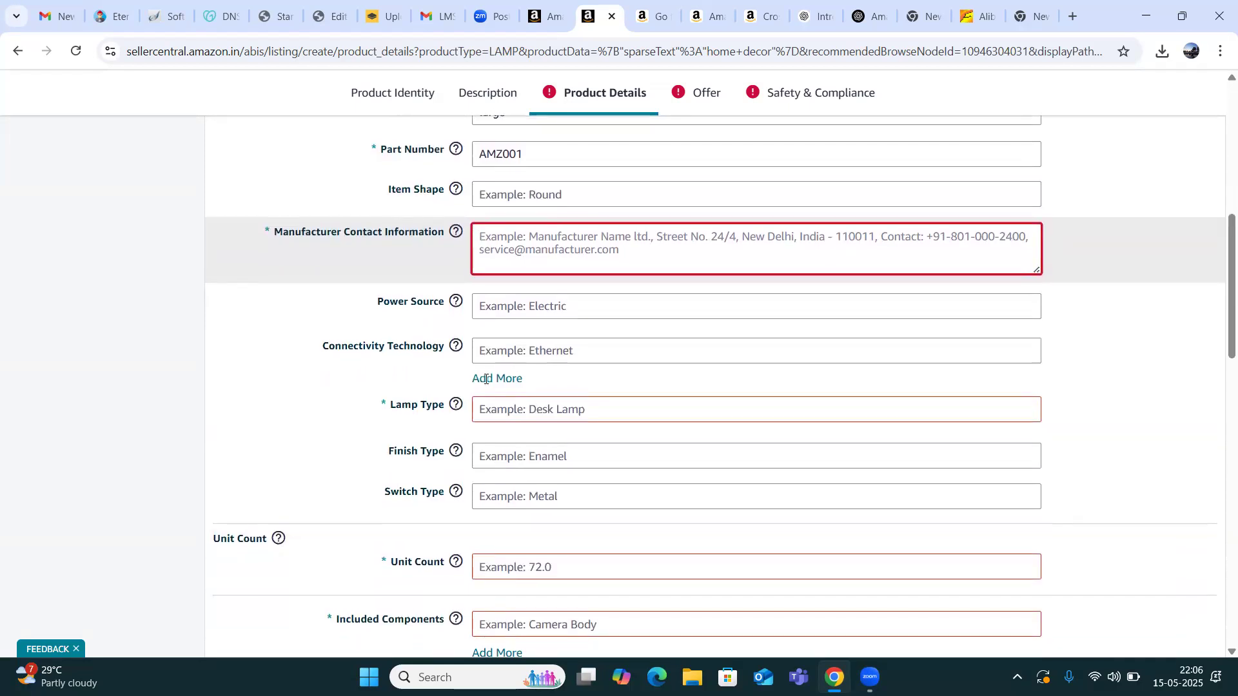
{"action": "left_click", "coordinate": [492, 418]}
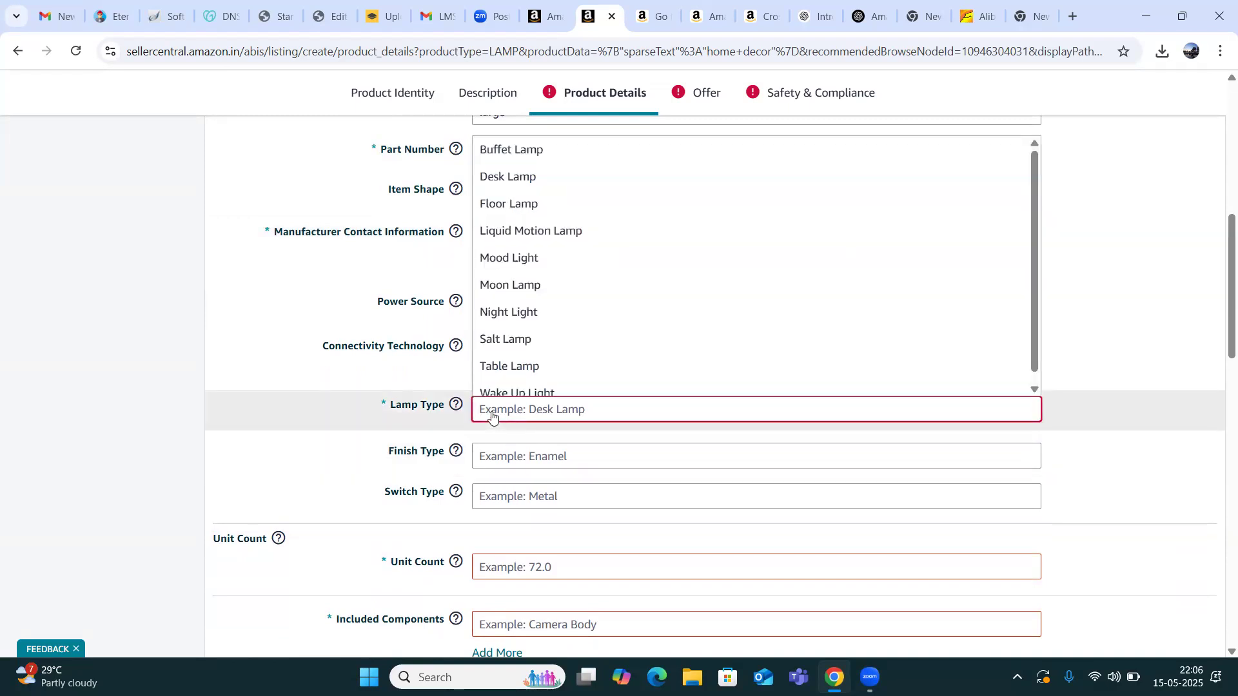
{"action": "left_click", "coordinate": [508, 205]}
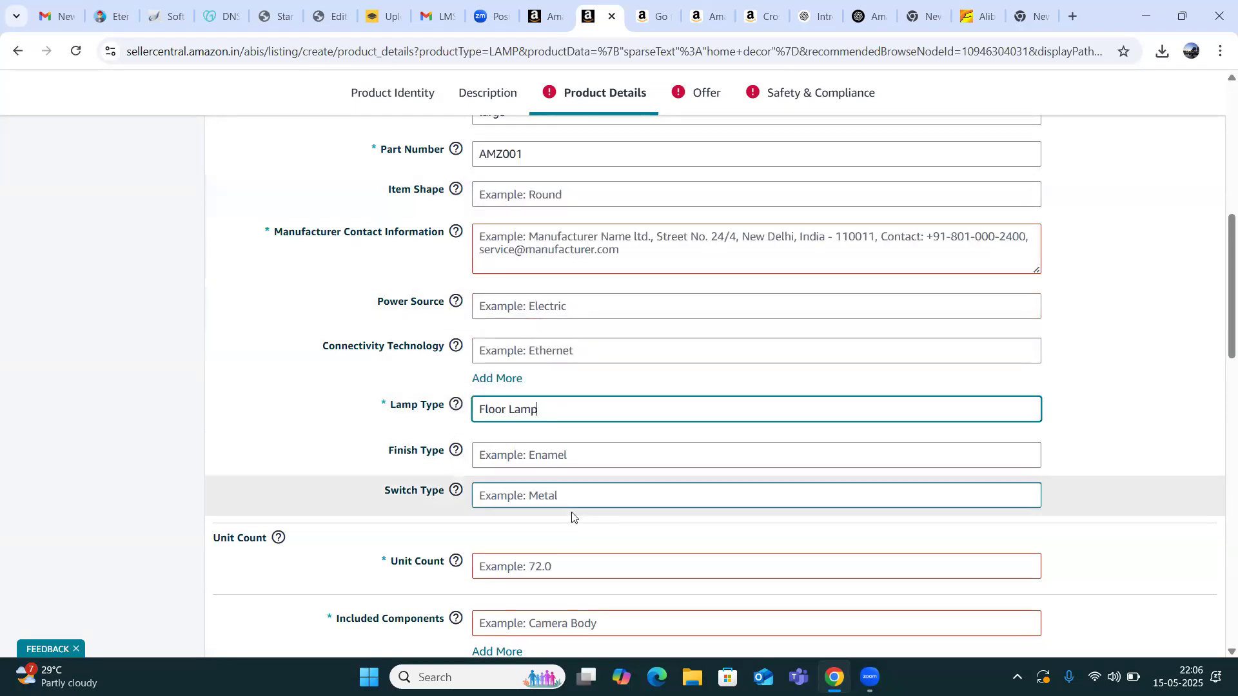
- Set the unit count to 1 and choose Bulb as the included component
{"action": "scroll", "coordinate": [571, 512], "scroll_direction": "down", "scroll_amount": 3}
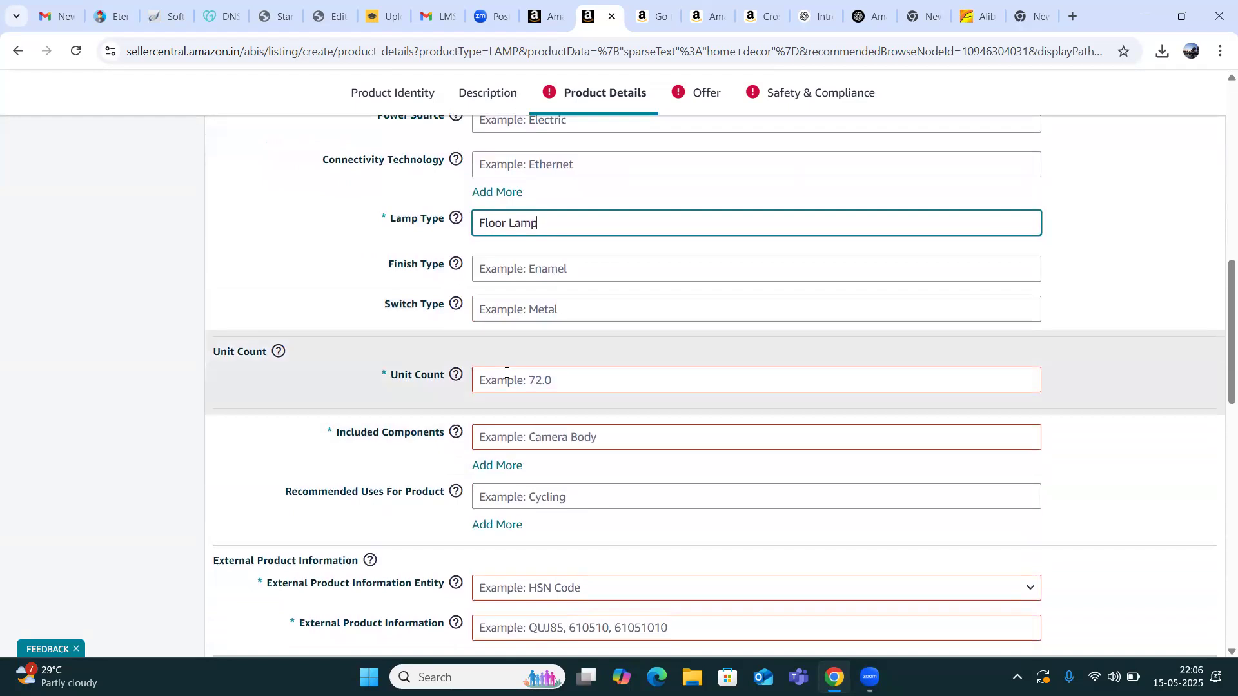
{"action": "left_click", "coordinate": [506, 380]}
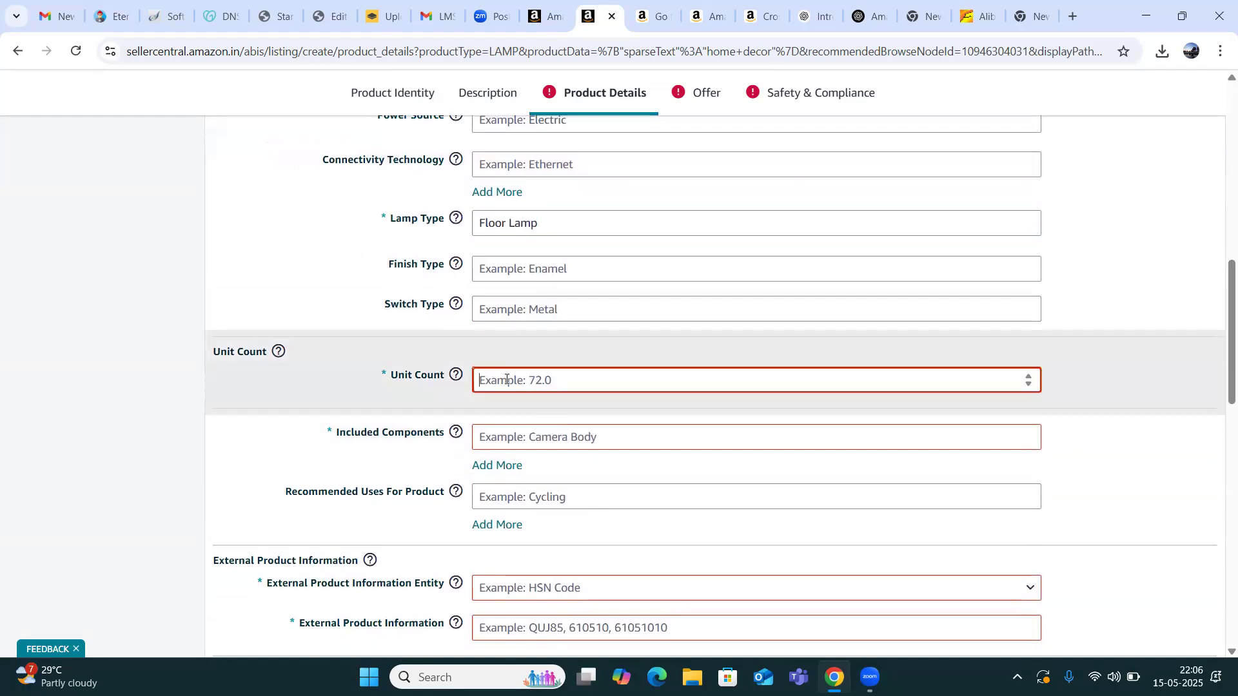
{"action": "type", "text": "1"}
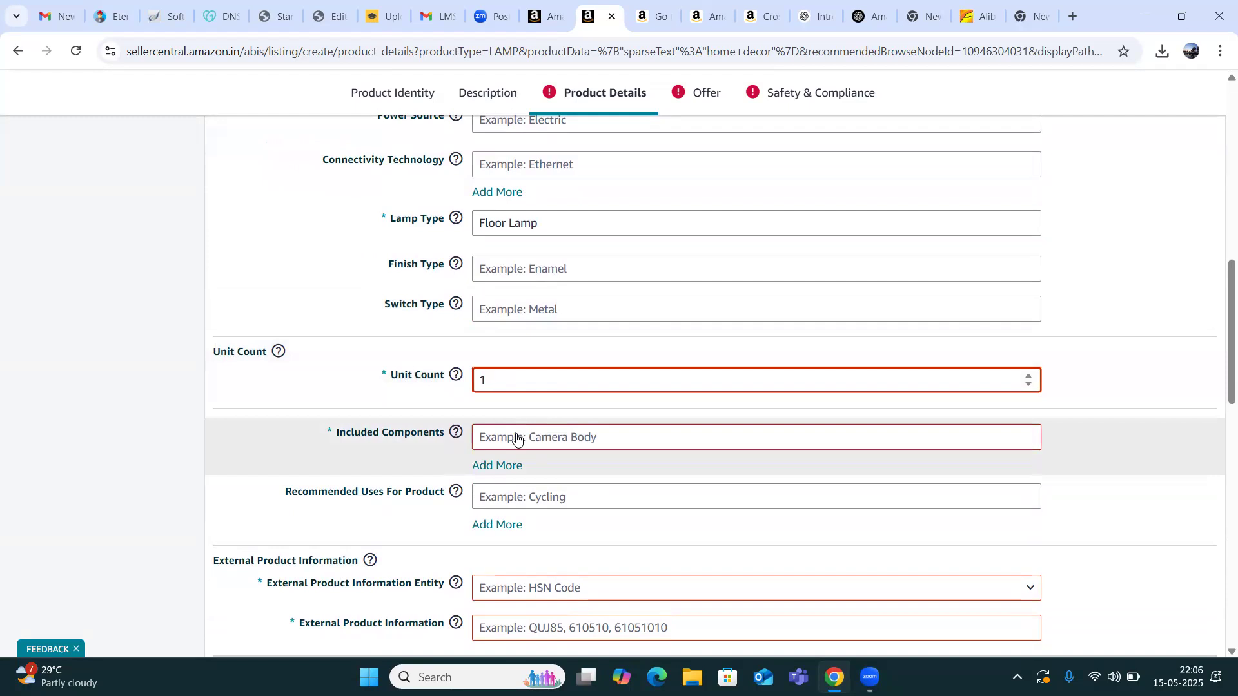
{"action": "left_click", "coordinate": [516, 439]}
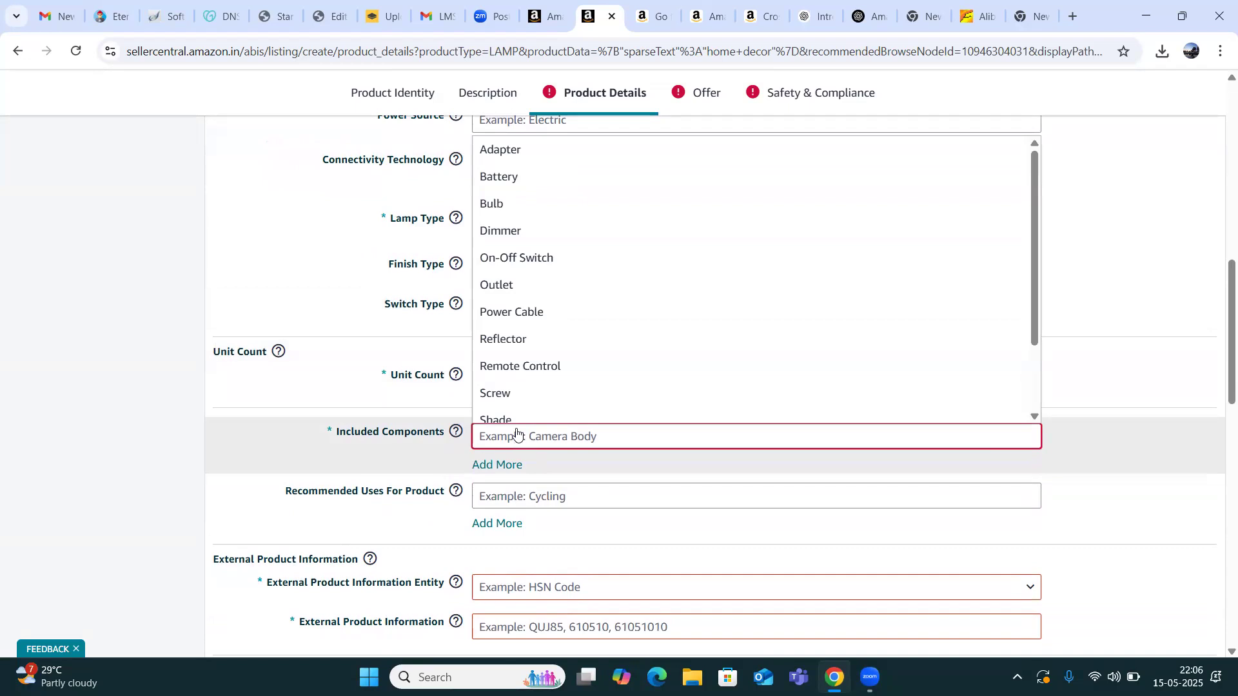
{"action": "left_click", "coordinate": [511, 201]}
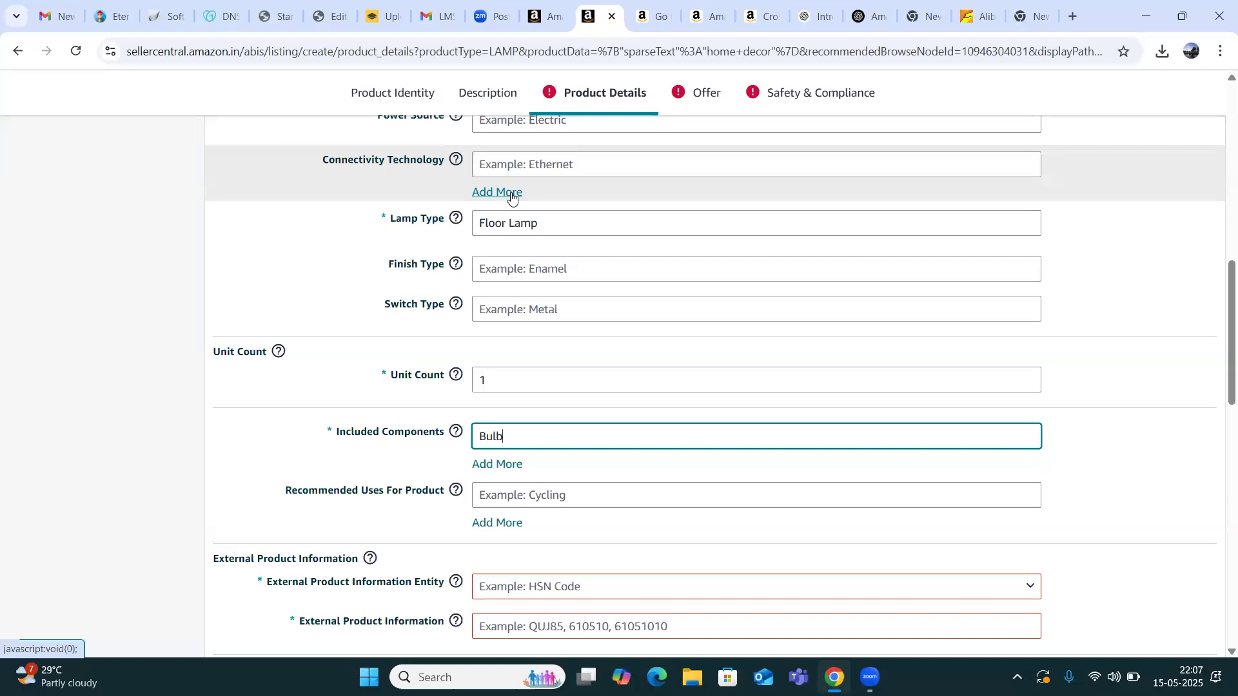
- Set the External Product Information Entity to HSN Code in the lamp's product details
{"action": "scroll", "coordinate": [511, 196], "scroll_direction": "down", "scroll_amount": 3}
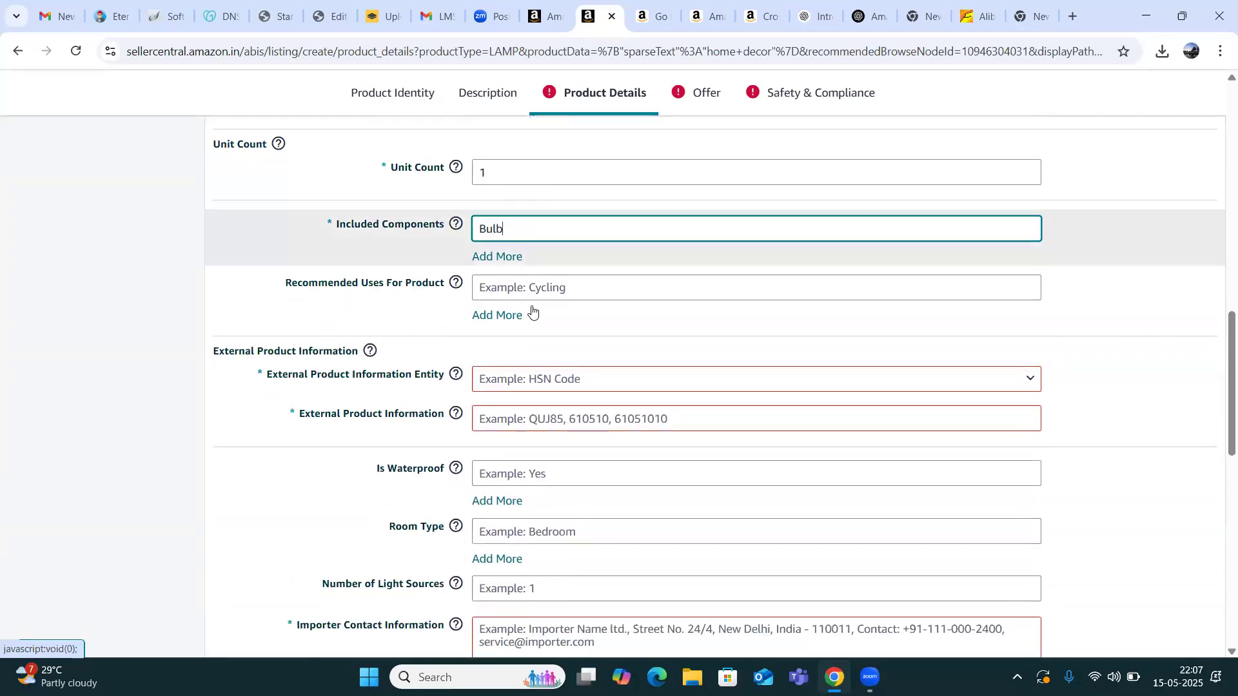
{"action": "left_click", "coordinate": [542, 378]}
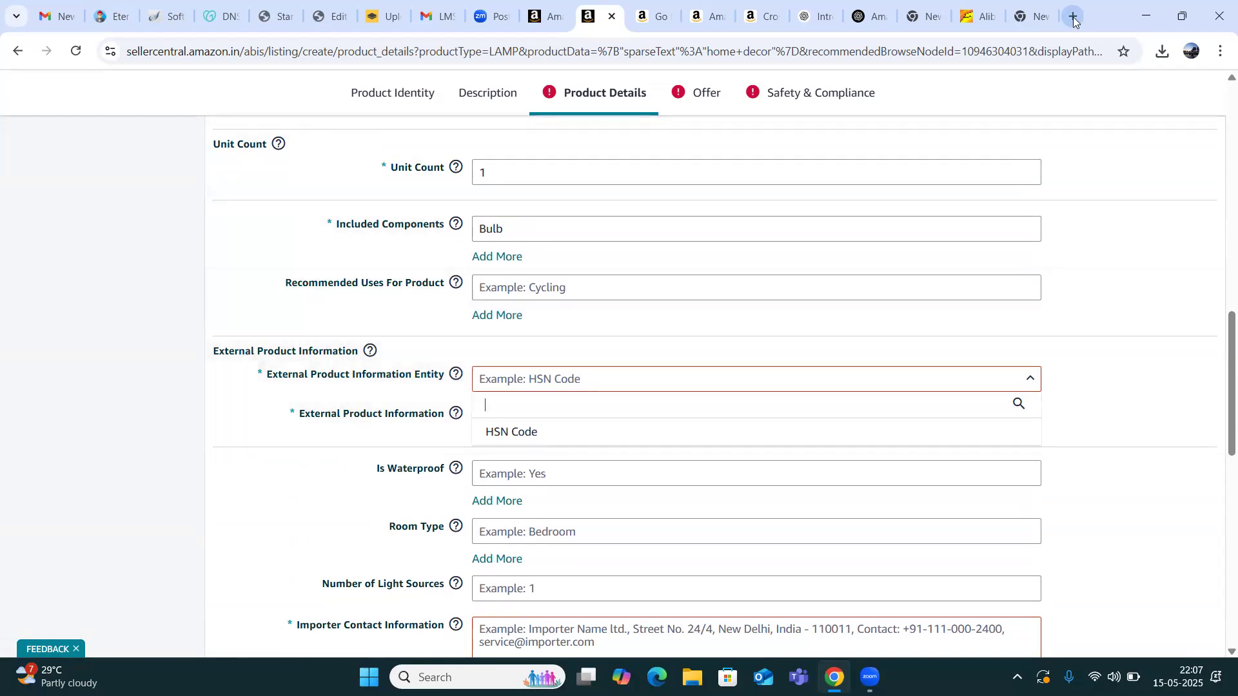
{"action": "left_click", "coordinate": [1031, 17]}
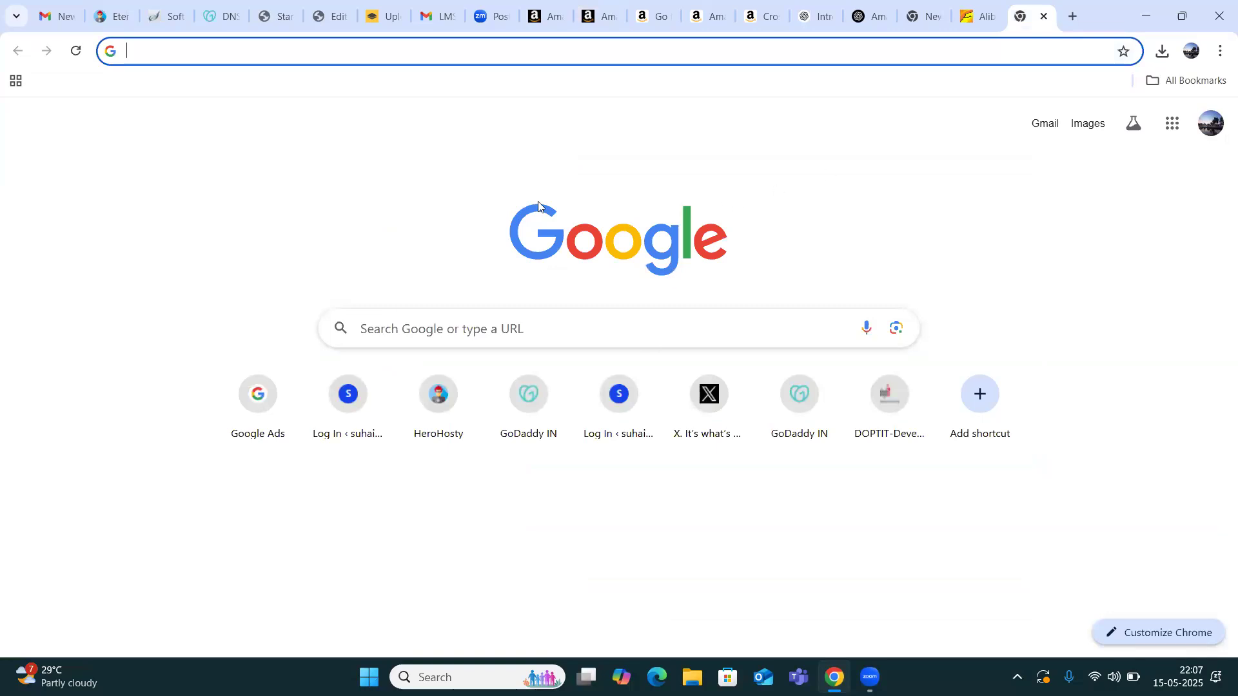
{"action": "left_click", "coordinate": [596, 16]}
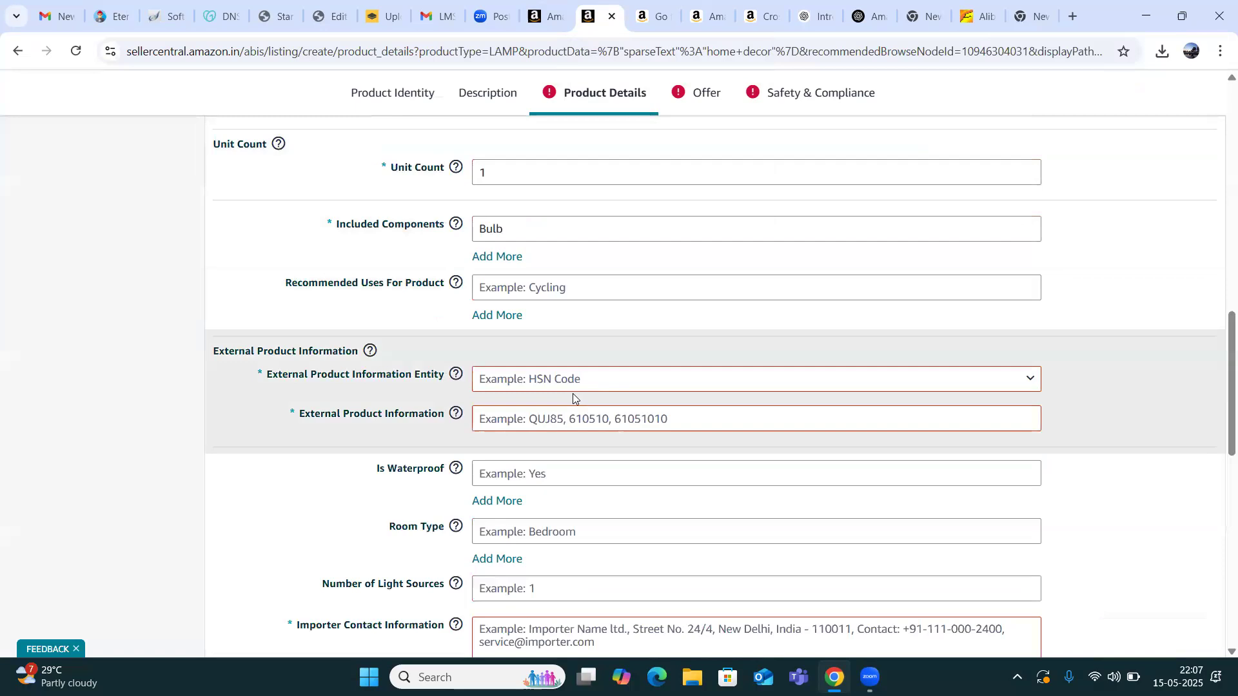
{"action": "left_click", "coordinate": [565, 382]}
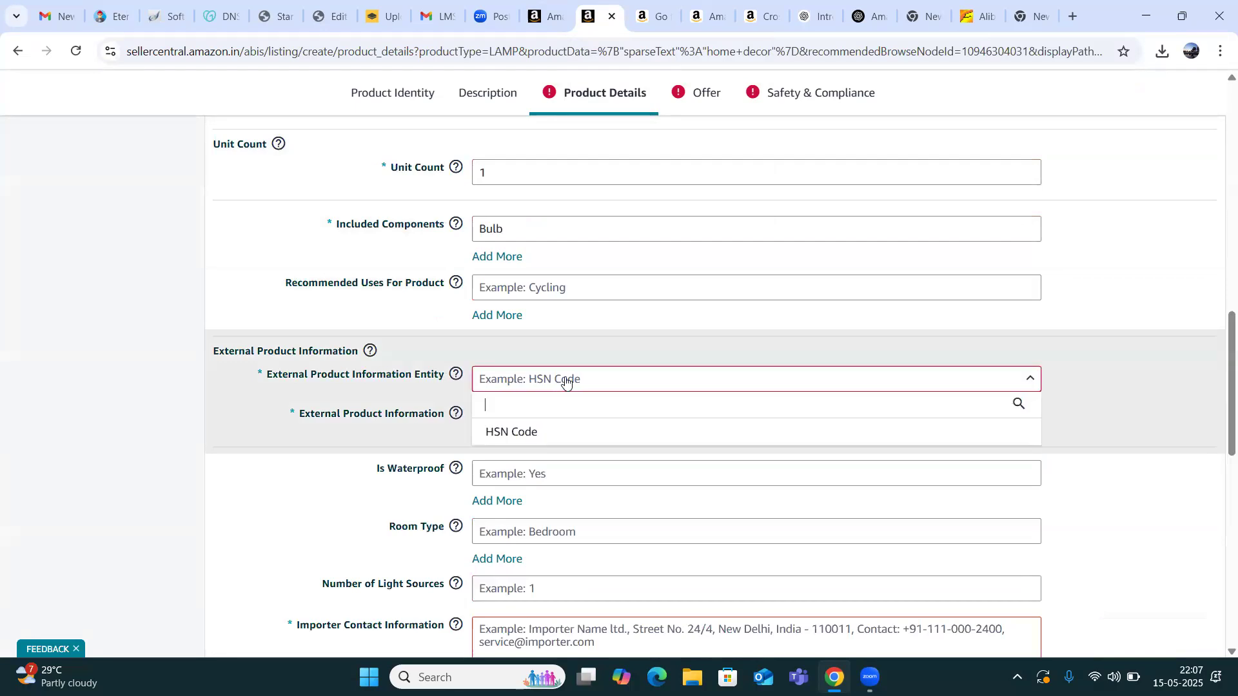
{"action": "left_click", "coordinate": [541, 434]}
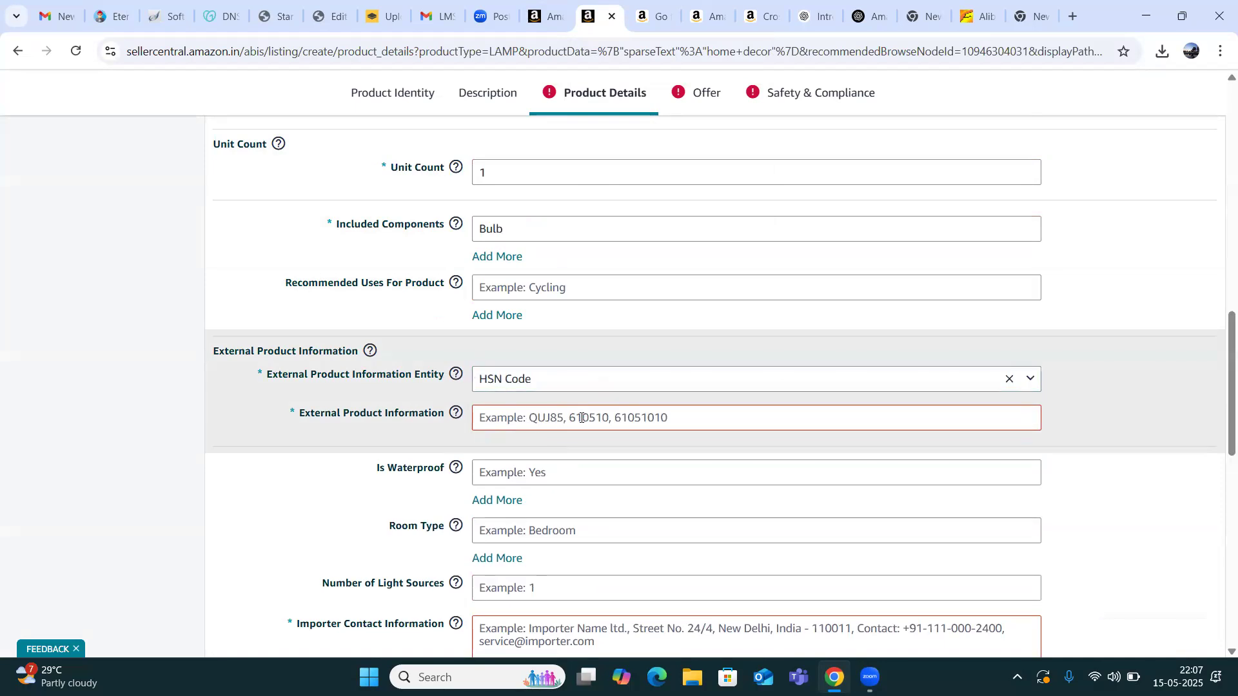
- Search Google in a new browser tab for "hsn code for floor lamp"
{"action": "key", "text": "ctrl+t"}
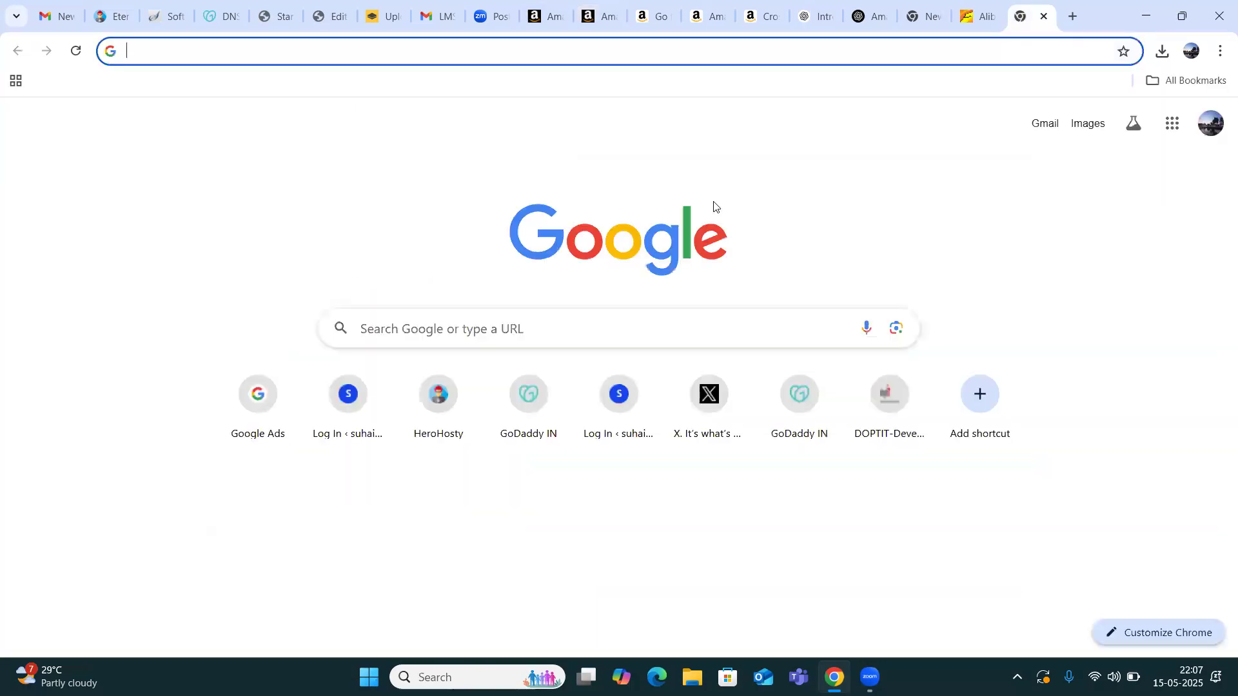
{"action": "left_click", "coordinate": [505, 331]}
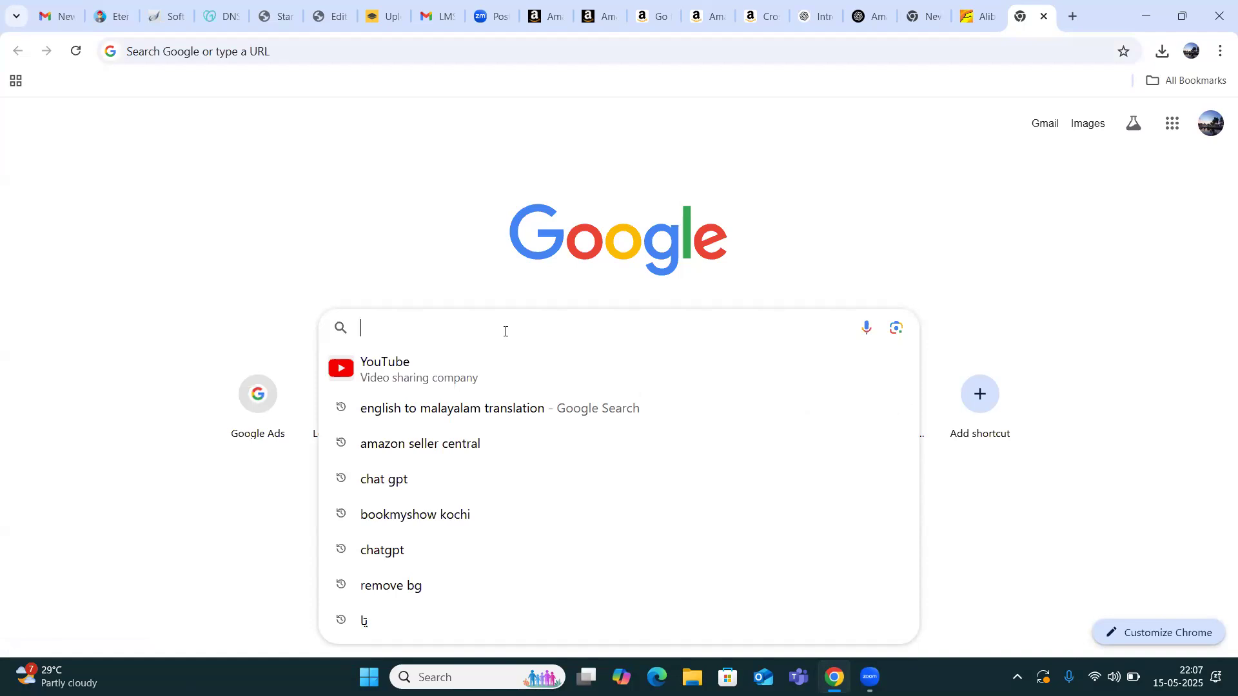
{"action": "type", "text": "hsn "}
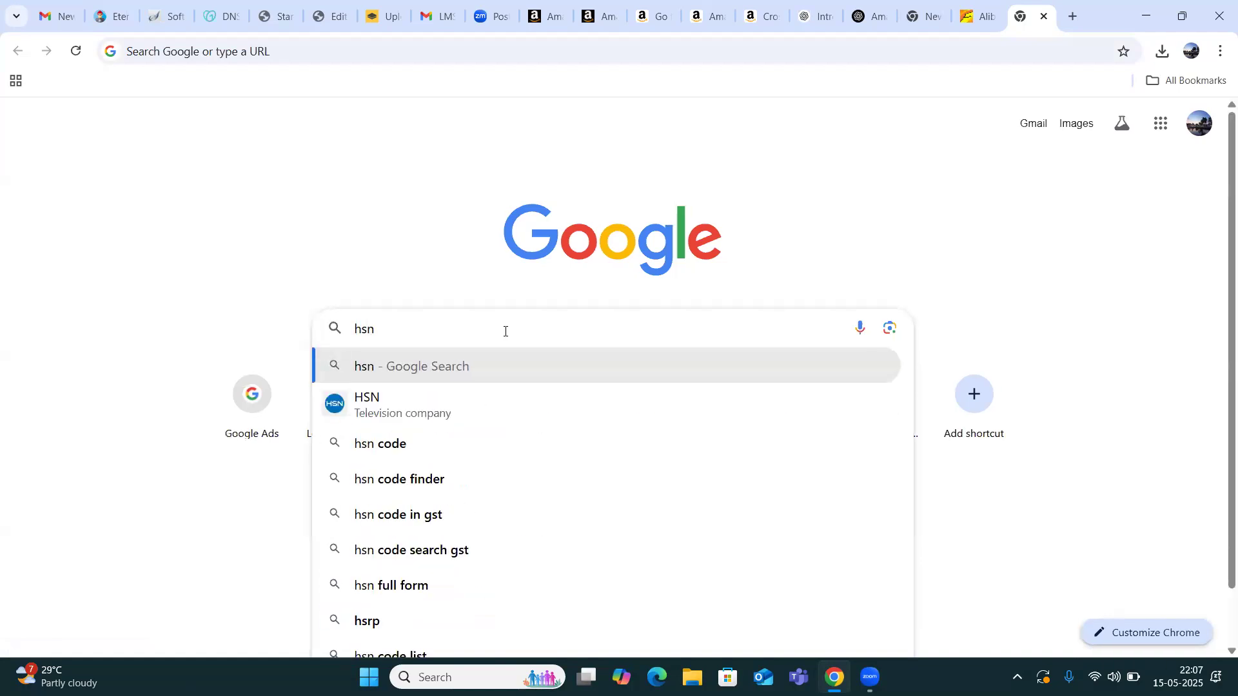
{"action": "type", "text": "cod"}
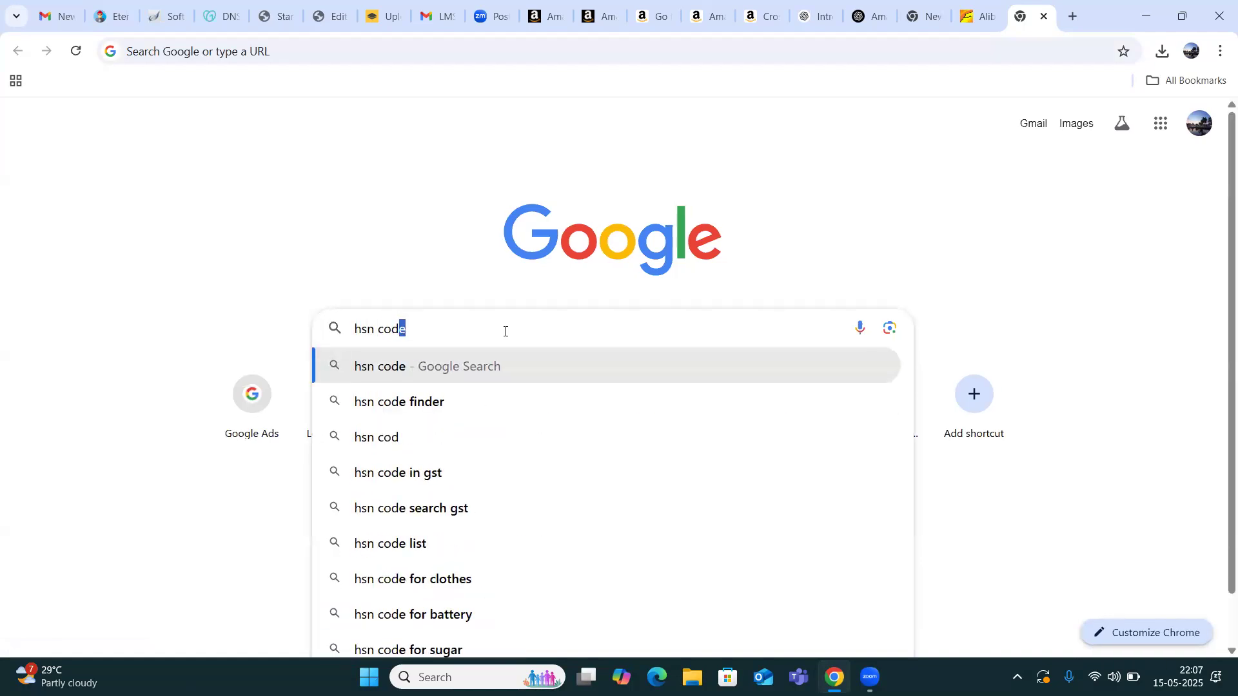
{"action": "type", "text": "e for "}
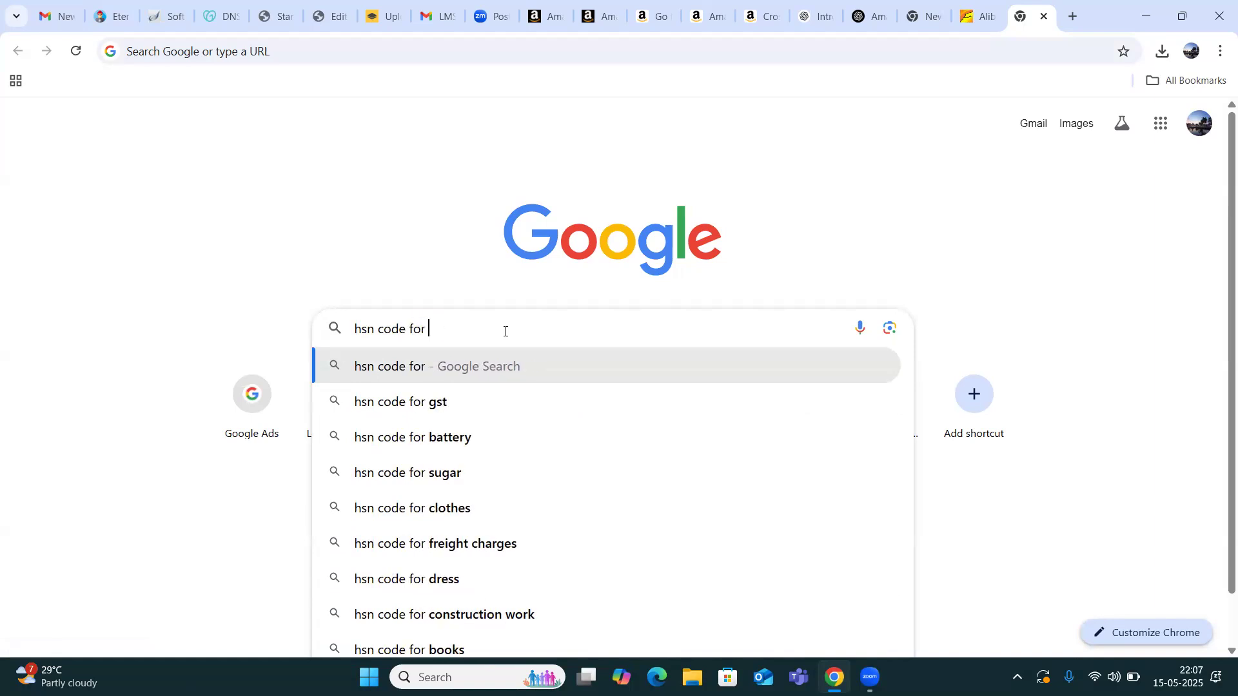
{"action": "type", "text": "floo"}
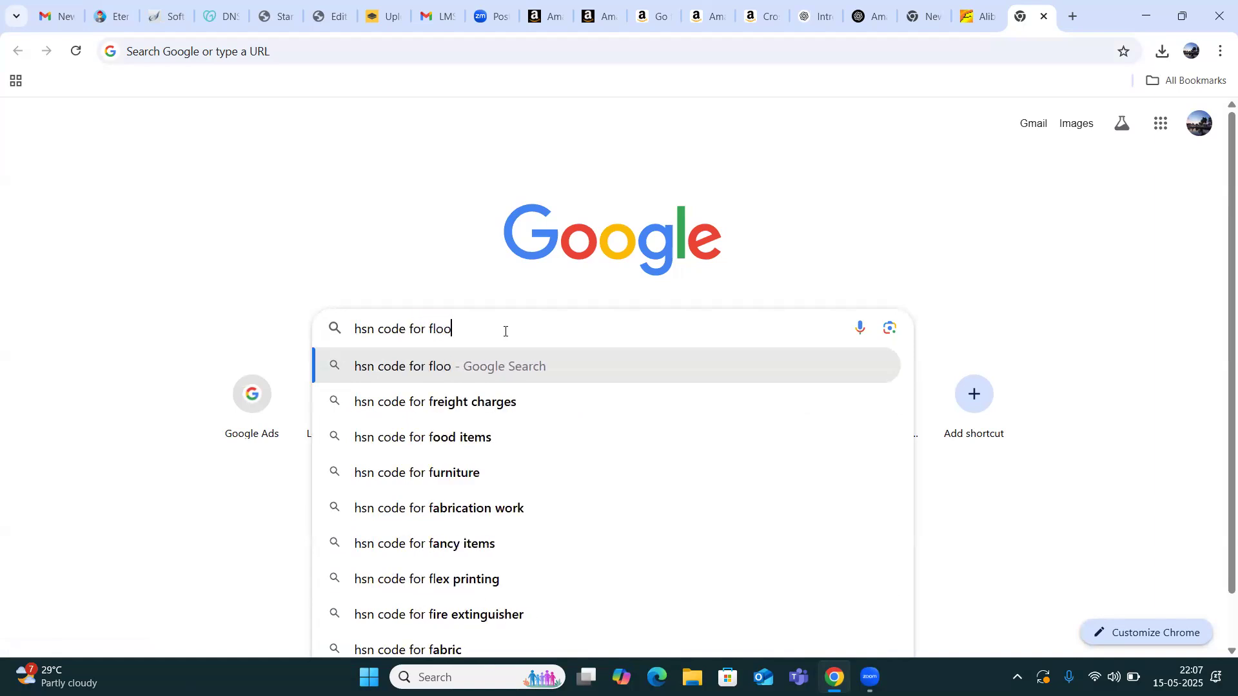
{"action": "type", "text": "r lamp"}
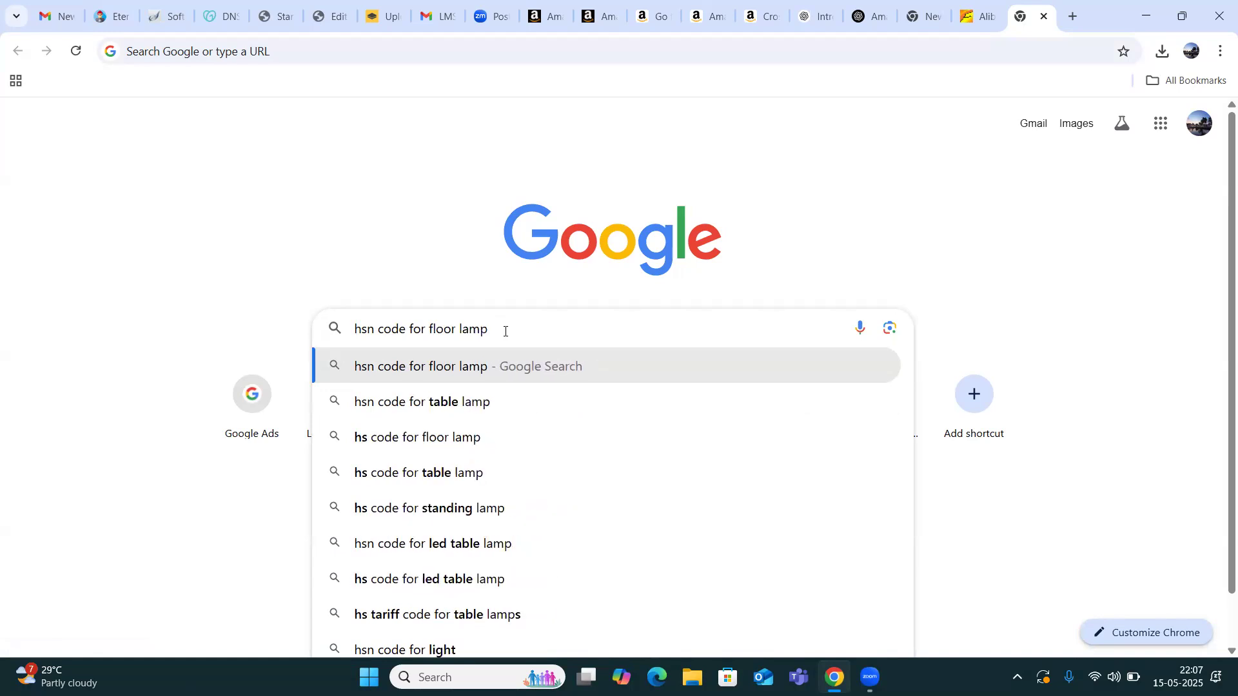
{"action": "key", "text": "Return"}
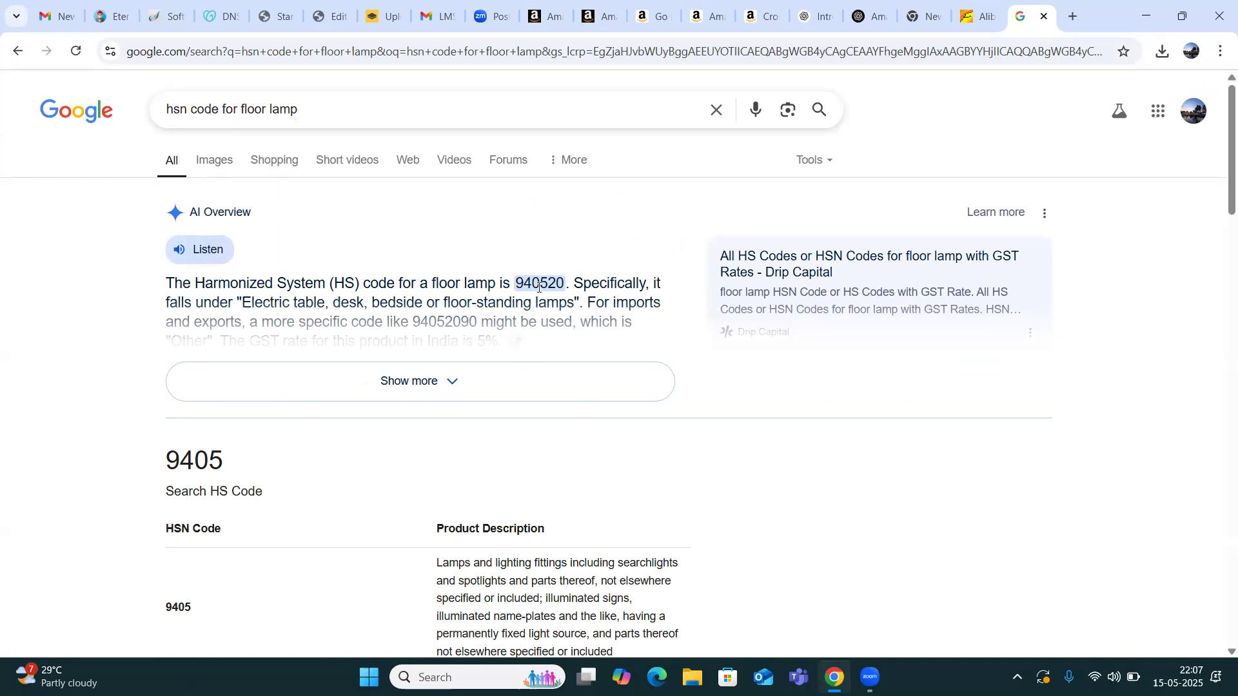
- Return to the Seller Central listing and enter 940520 as the External Product Information, checking the code against the search results
{"action": "left_click", "coordinate": [597, 16]}
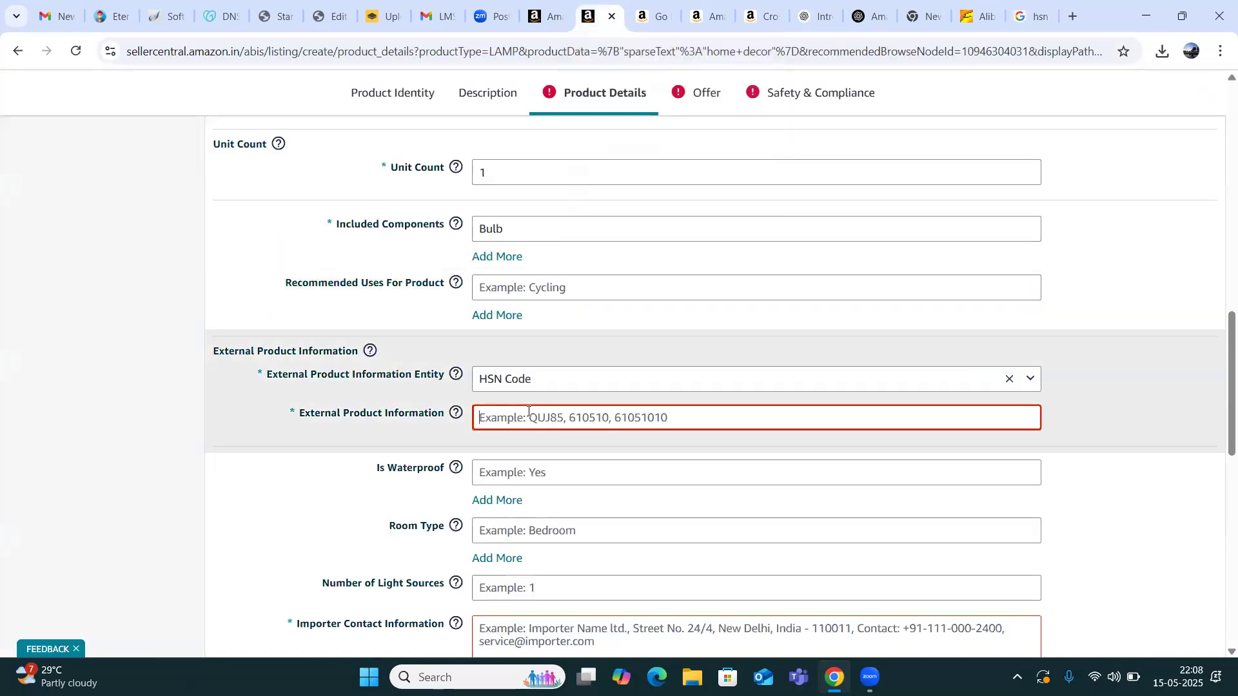
{"action": "type", "text": "940"}
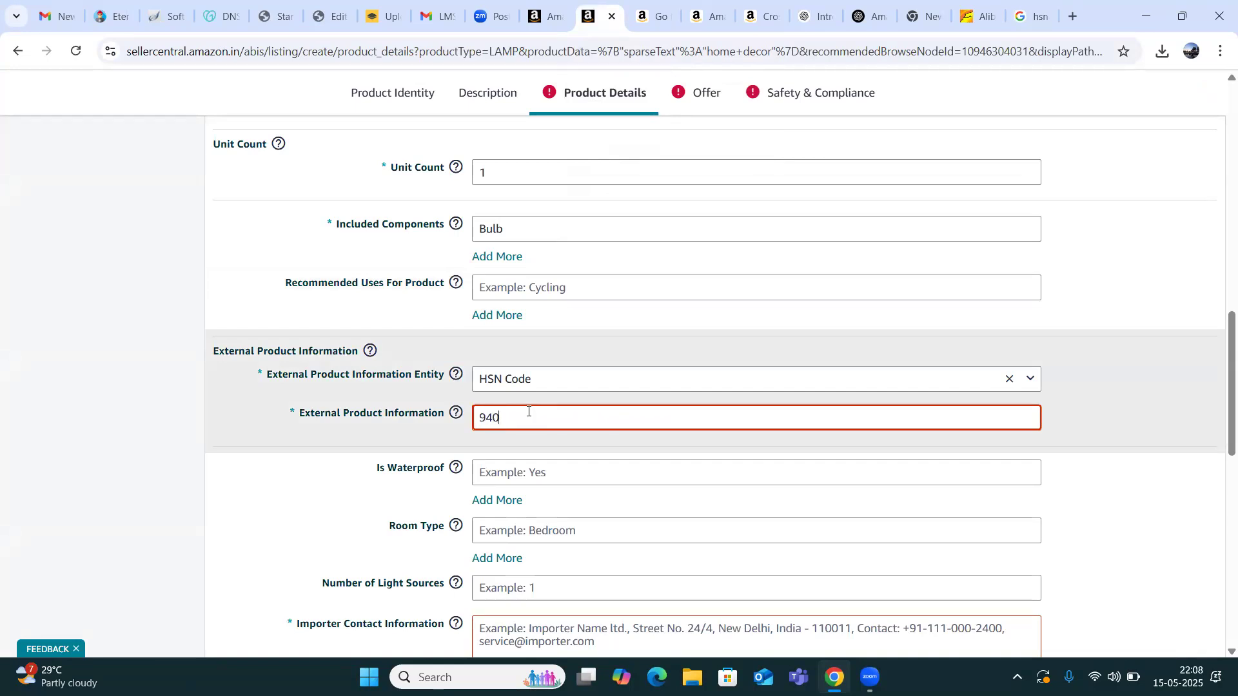
{"action": "type", "text": "5"}
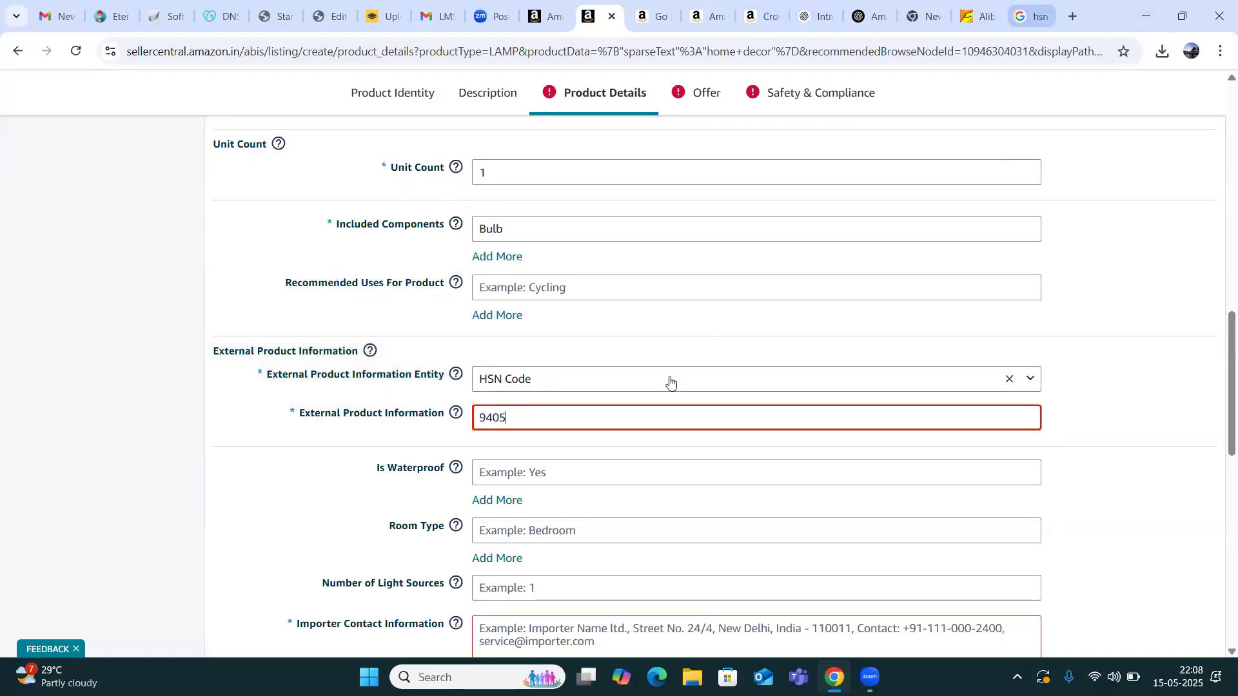
{"action": "left_click", "coordinate": [1031, 17]}
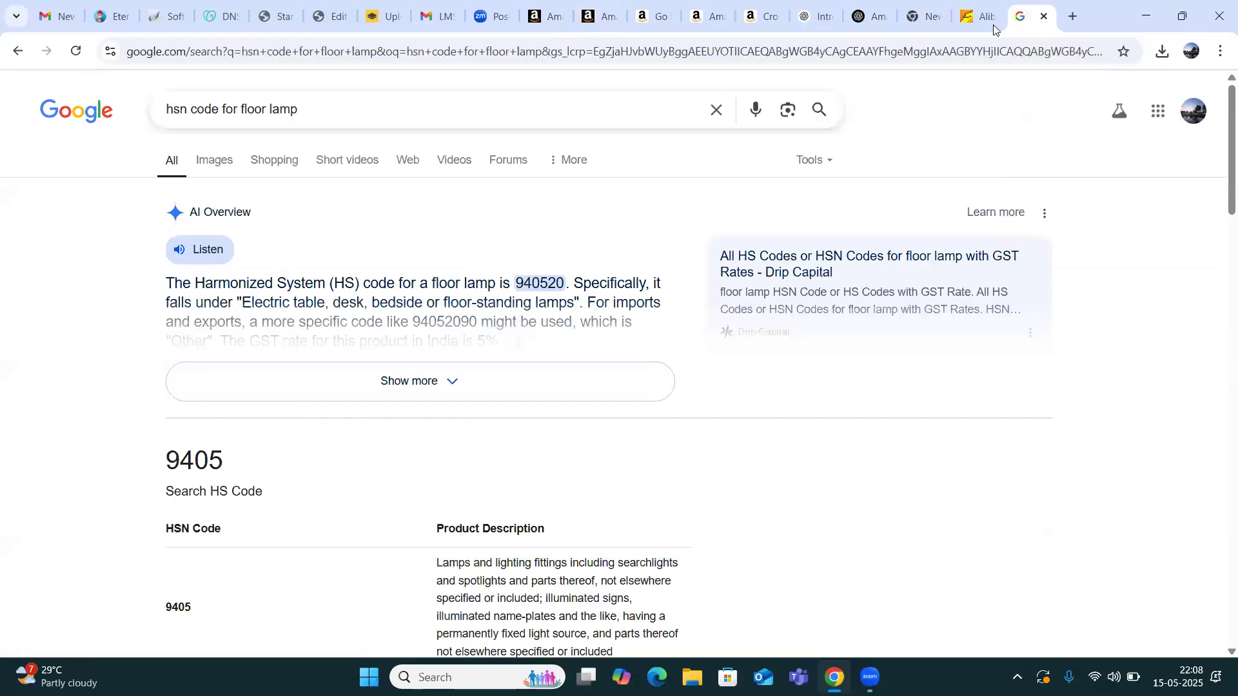
{"action": "left_click", "coordinate": [600, 17]}
{"action": "type", "text": "20"}
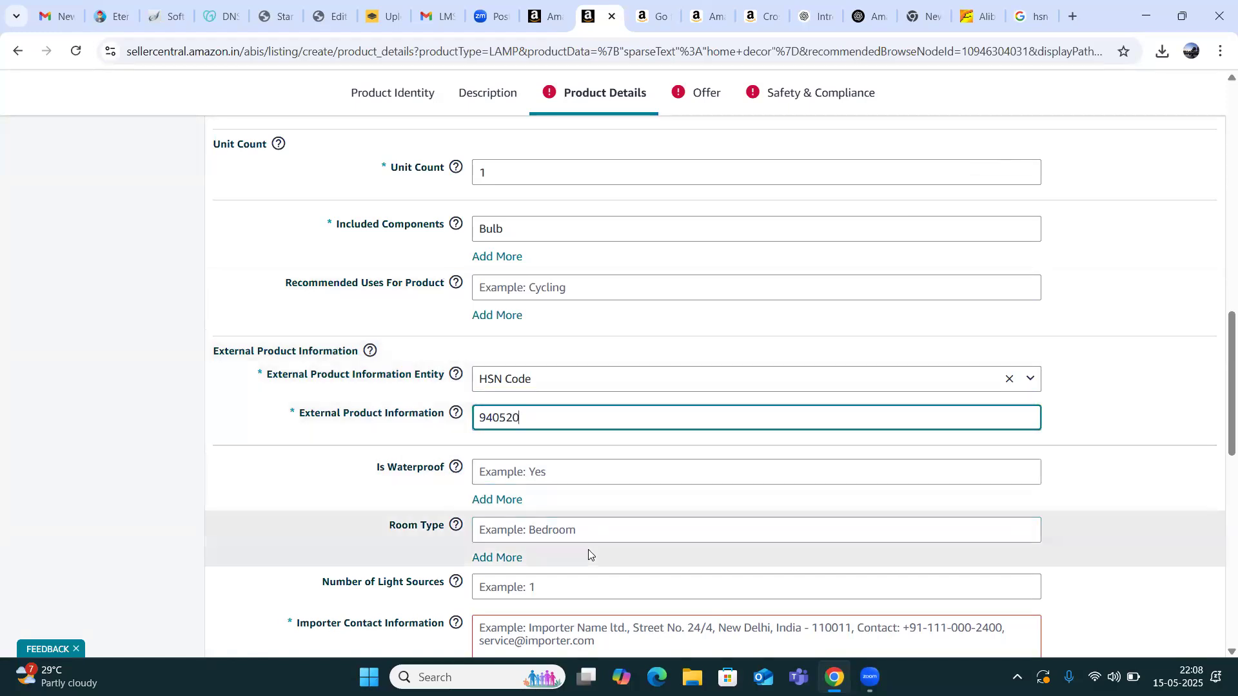
- Leave the importer and packer contact information empty and enter 30 as the item depth front to back
{"action": "scroll", "coordinate": [588, 550], "scroll_direction": "down", "scroll_amount": 5}
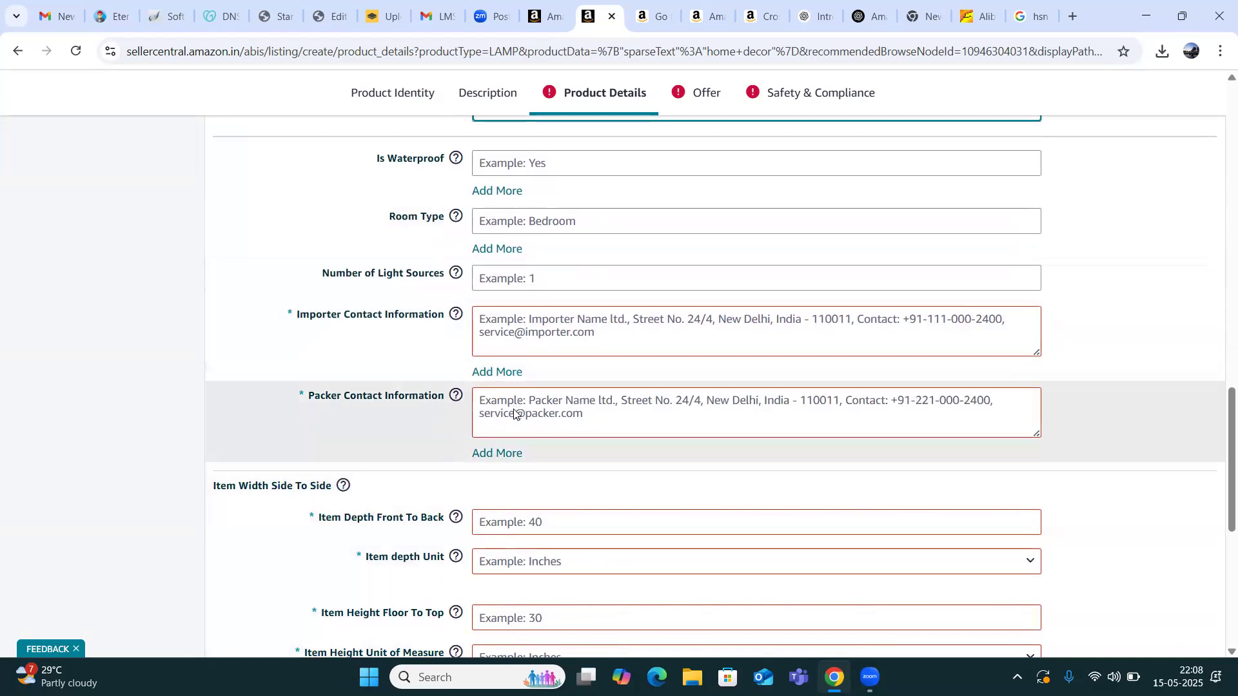
{"action": "scroll", "coordinate": [513, 413], "scroll_direction": "down", "scroll_amount": 6}
{"action": "scroll", "coordinate": [514, 413], "scroll_direction": "up", "scroll_amount": 2}
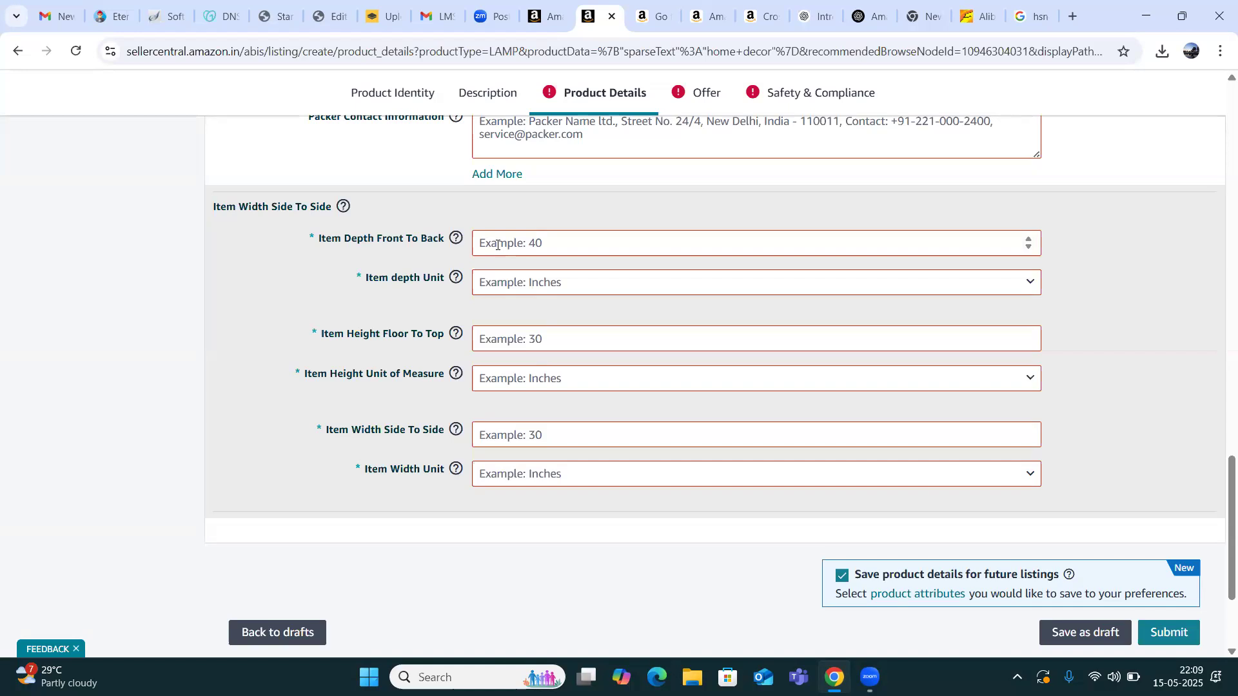
{"action": "scroll", "coordinate": [497, 245], "scroll_direction": "down", "scroll_amount": 2}
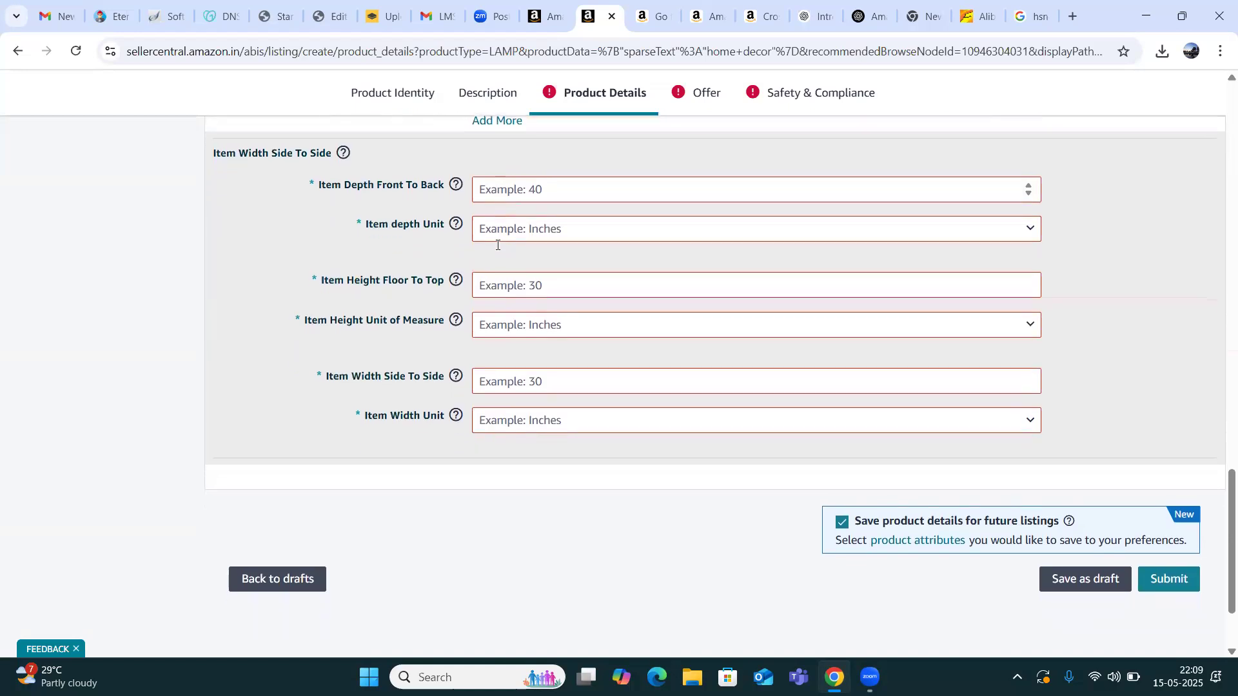
{"action": "scroll", "coordinate": [497, 244], "scroll_direction": "up", "scroll_amount": 1}
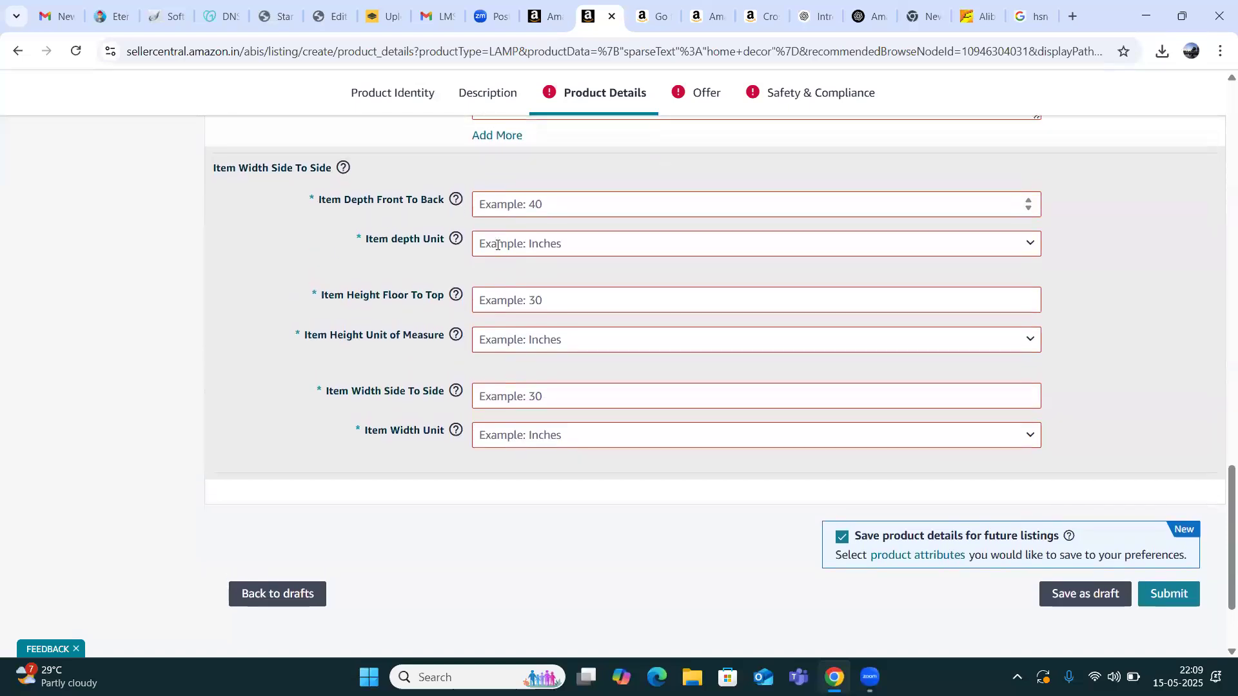
{"action": "left_click", "coordinate": [544, 214]}
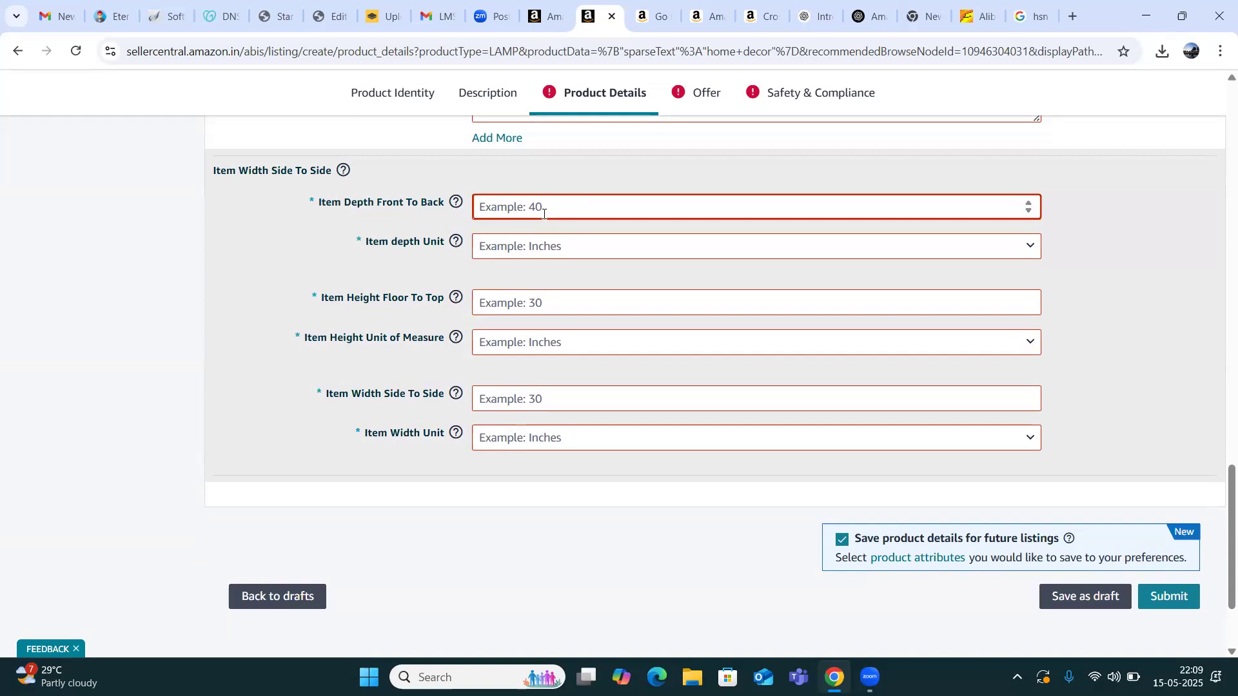
{"action": "type", "text": "30"}
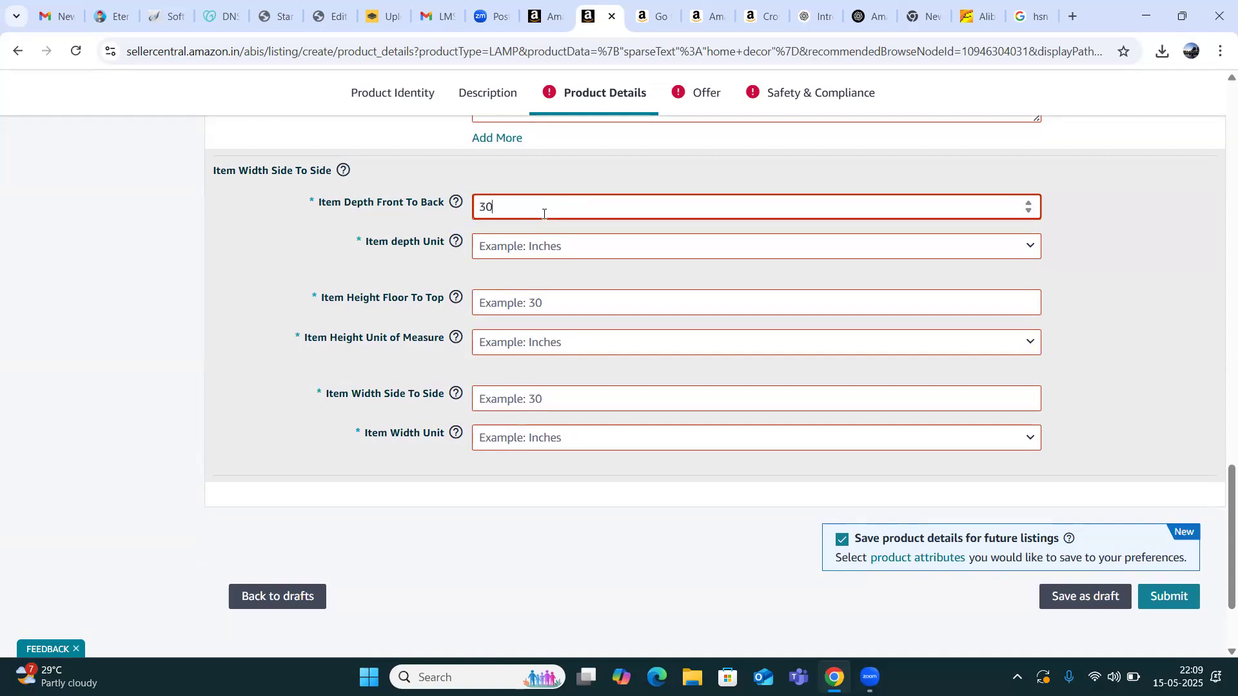
- Set the item depth unit to Centimeters
{"action": "left_click", "coordinate": [528, 249]}
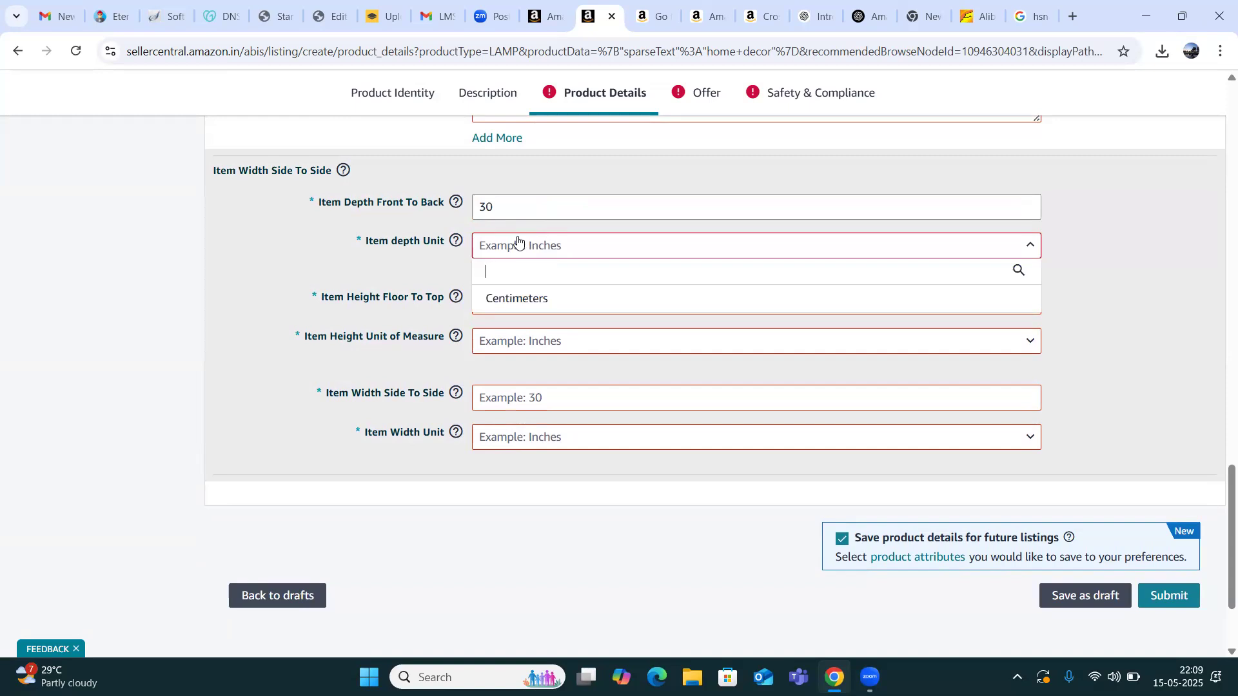
{"action": "left_click", "coordinate": [518, 242]}
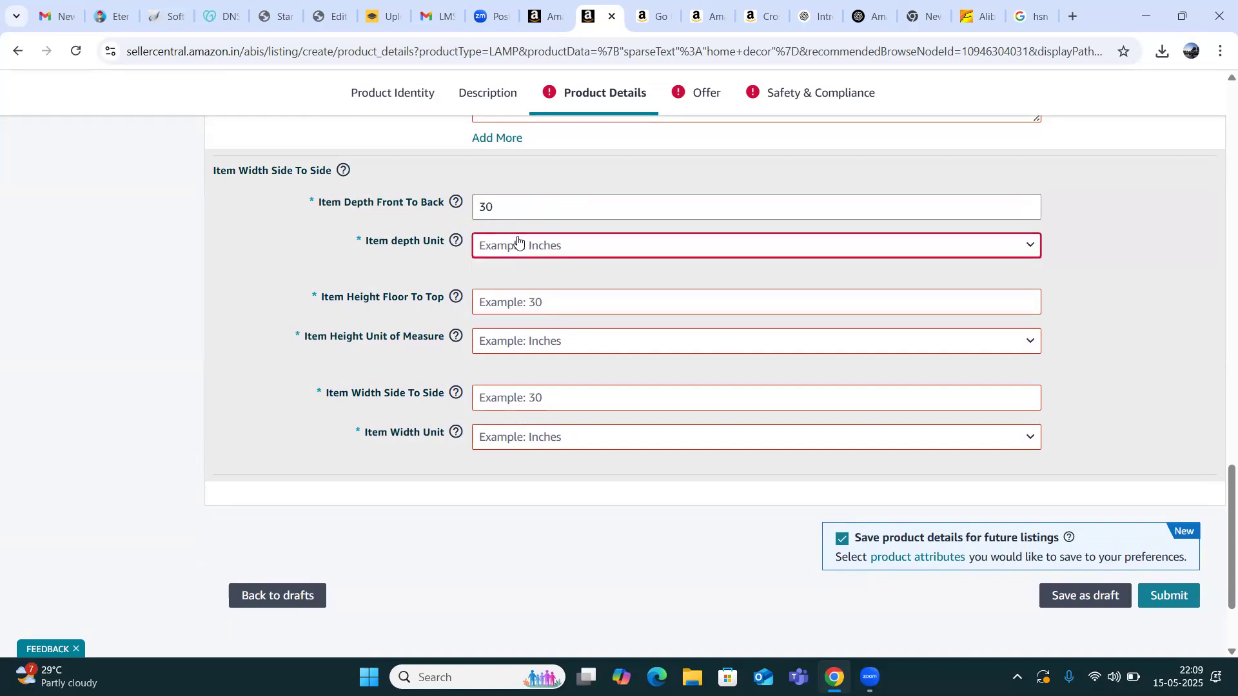
{"action": "left_click", "coordinate": [505, 207]}
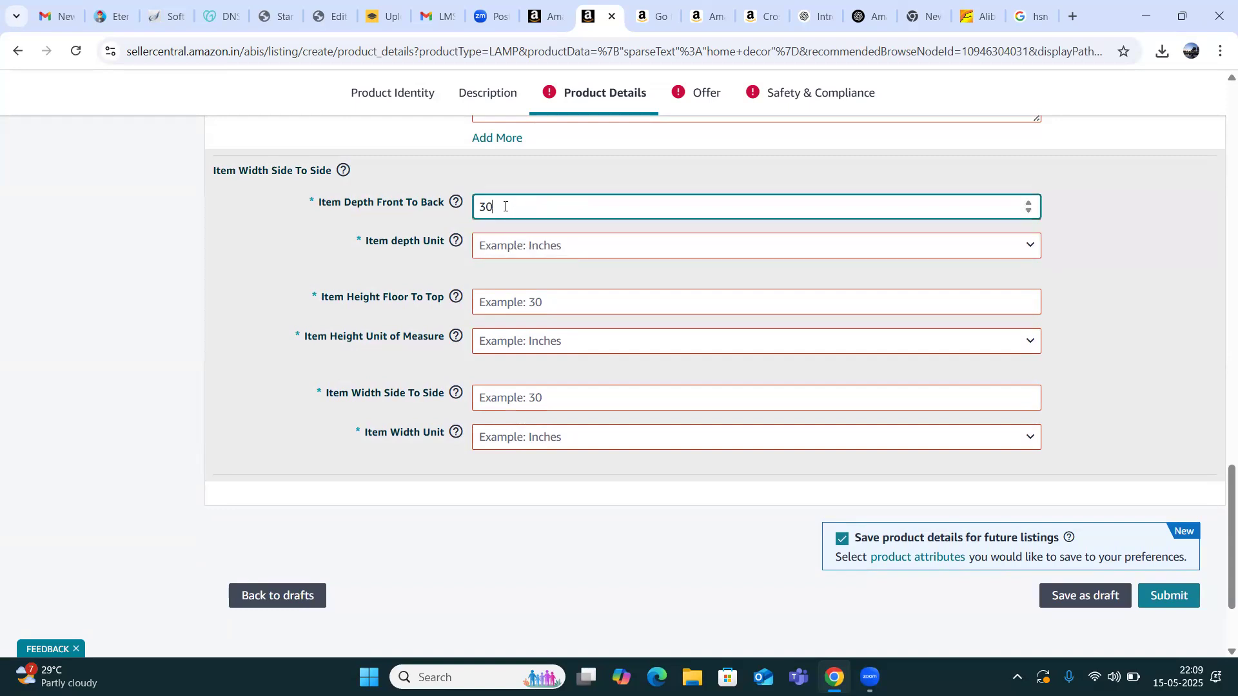
{"action": "left_click", "coordinate": [493, 250]}
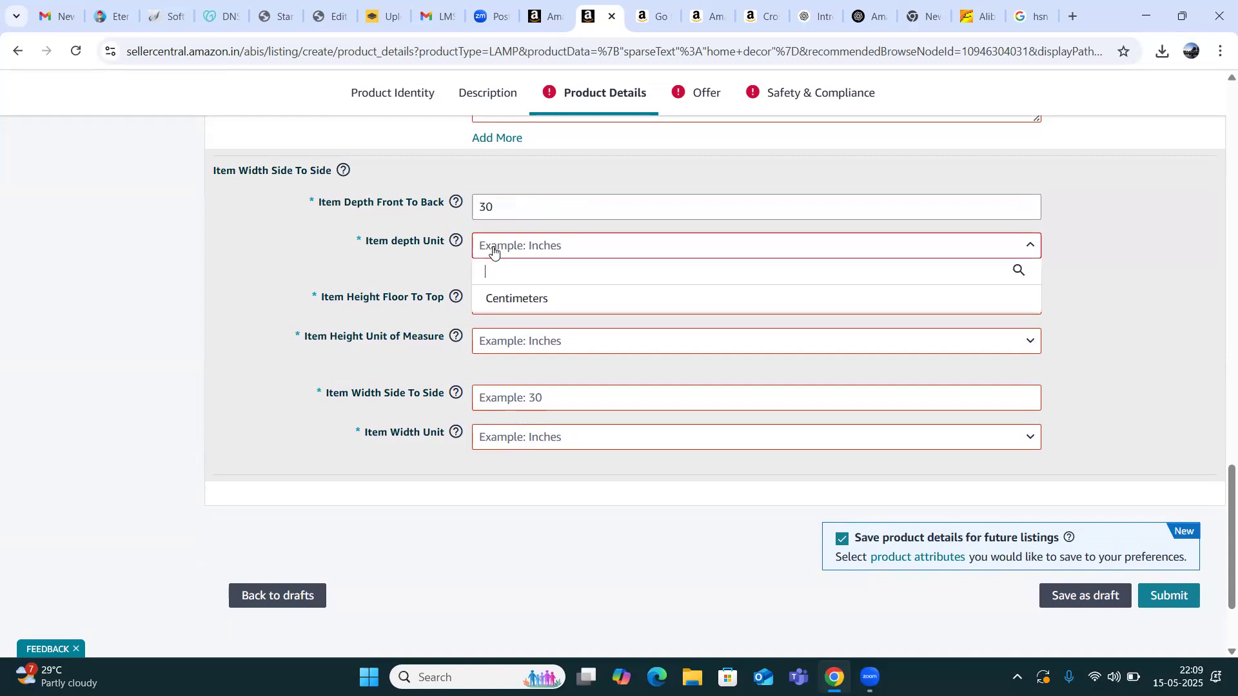
{"action": "type", "text": "300"}
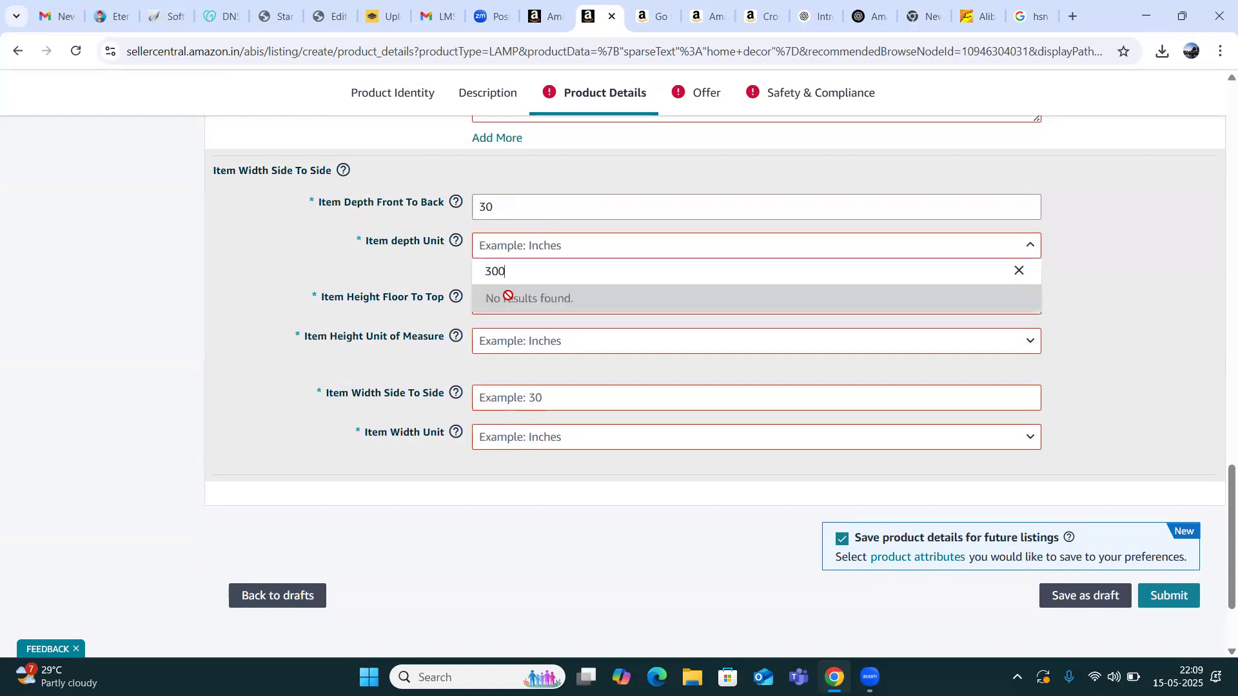
{"action": "key", "text": "BackSpace"}
{"action": "key", "text": "BackSpace"}
{"action": "key", "text": "BackSpace"}
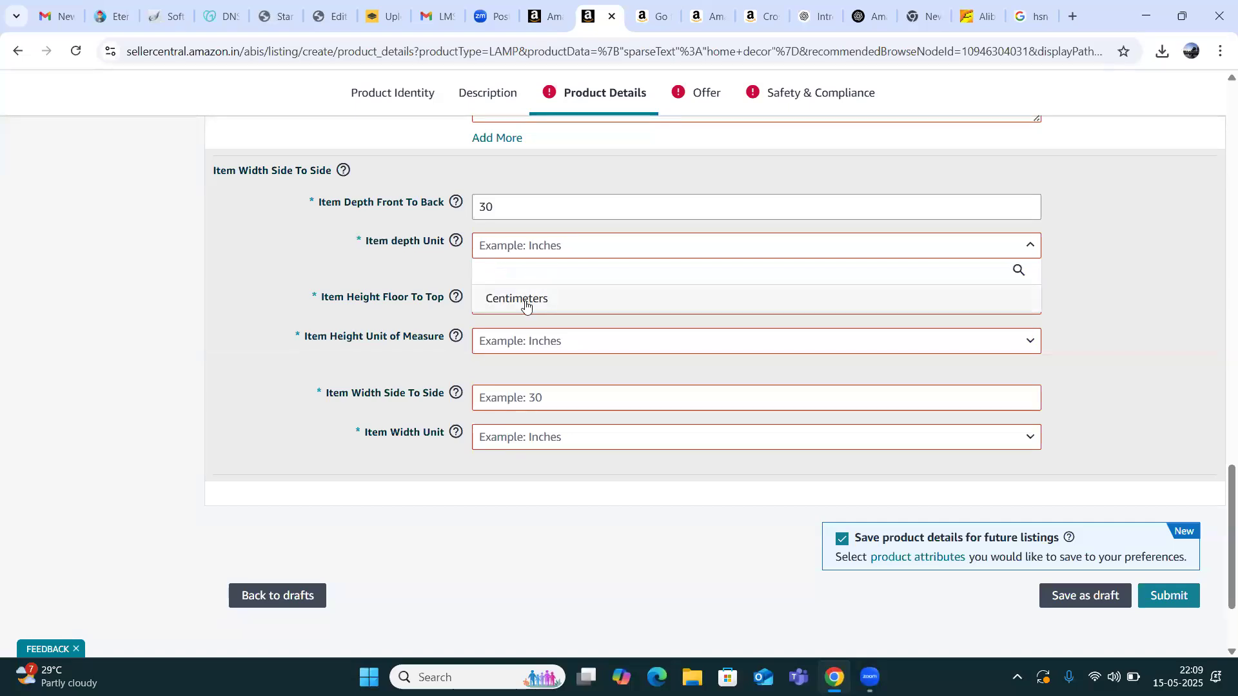
{"action": "left_click", "coordinate": [525, 305]}
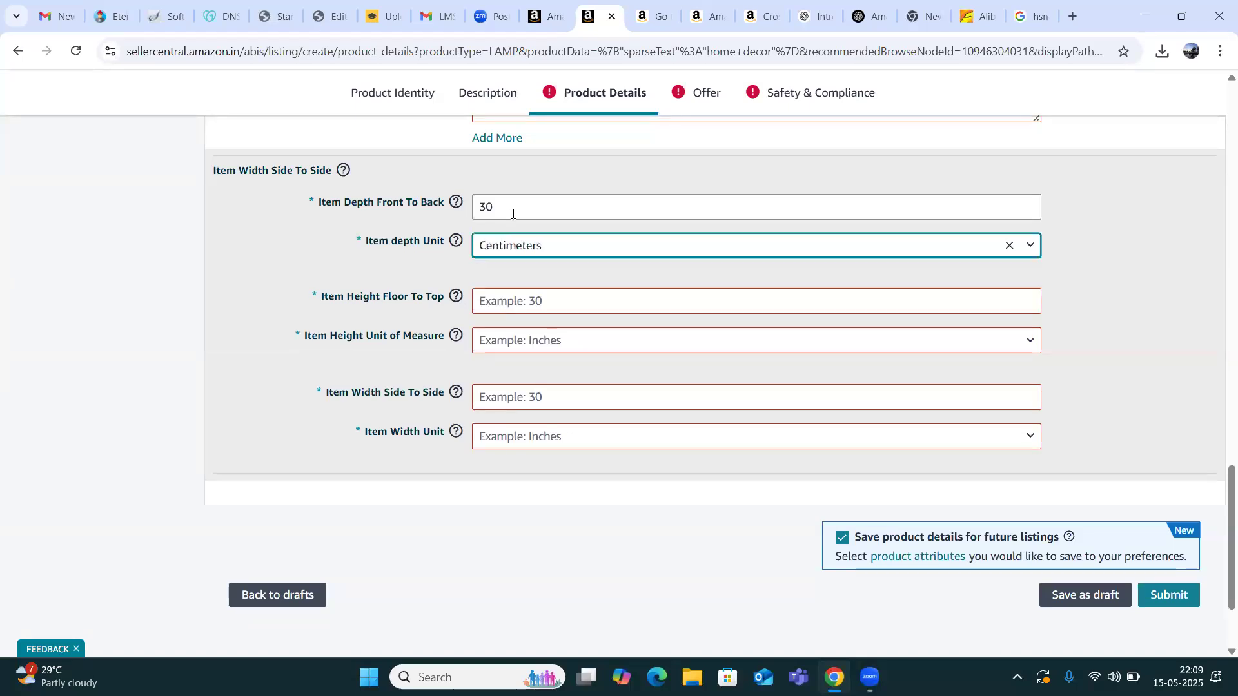
- Change the item depth front to back to 300 and enter 140 as the item height floor to top
{"action": "left_click", "coordinate": [513, 212]}
{"action": "type", "text": "0"}
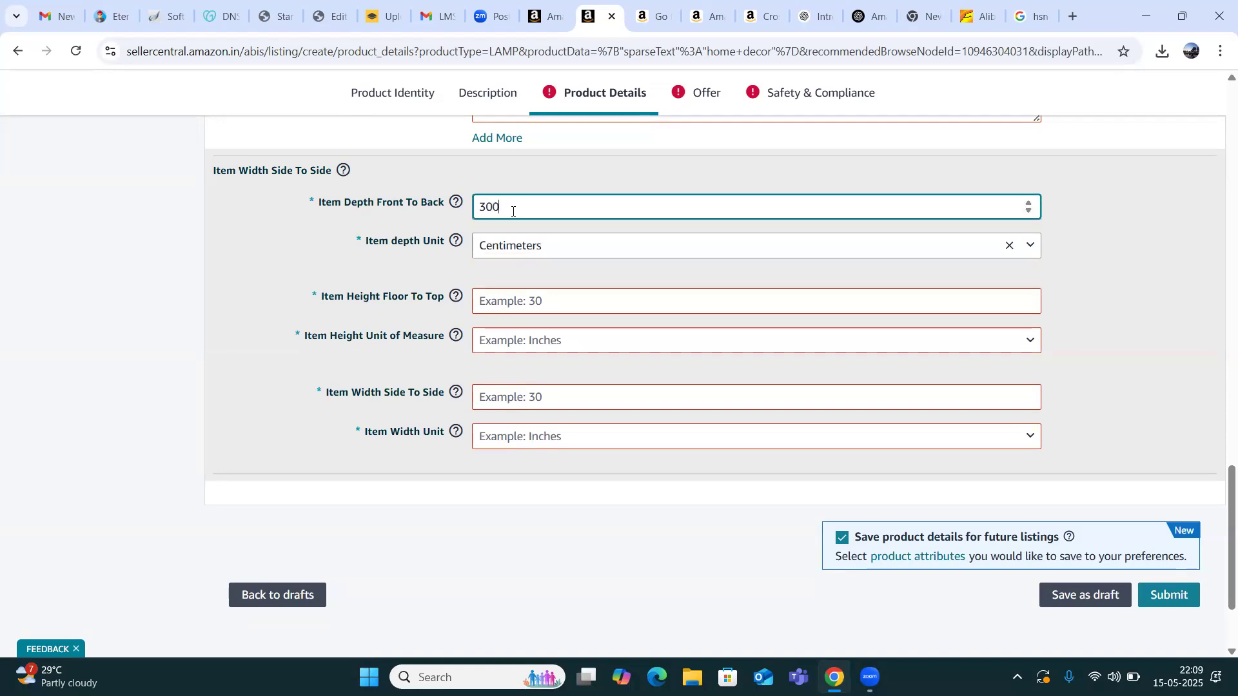
{"action": "left_click", "coordinate": [517, 300]}
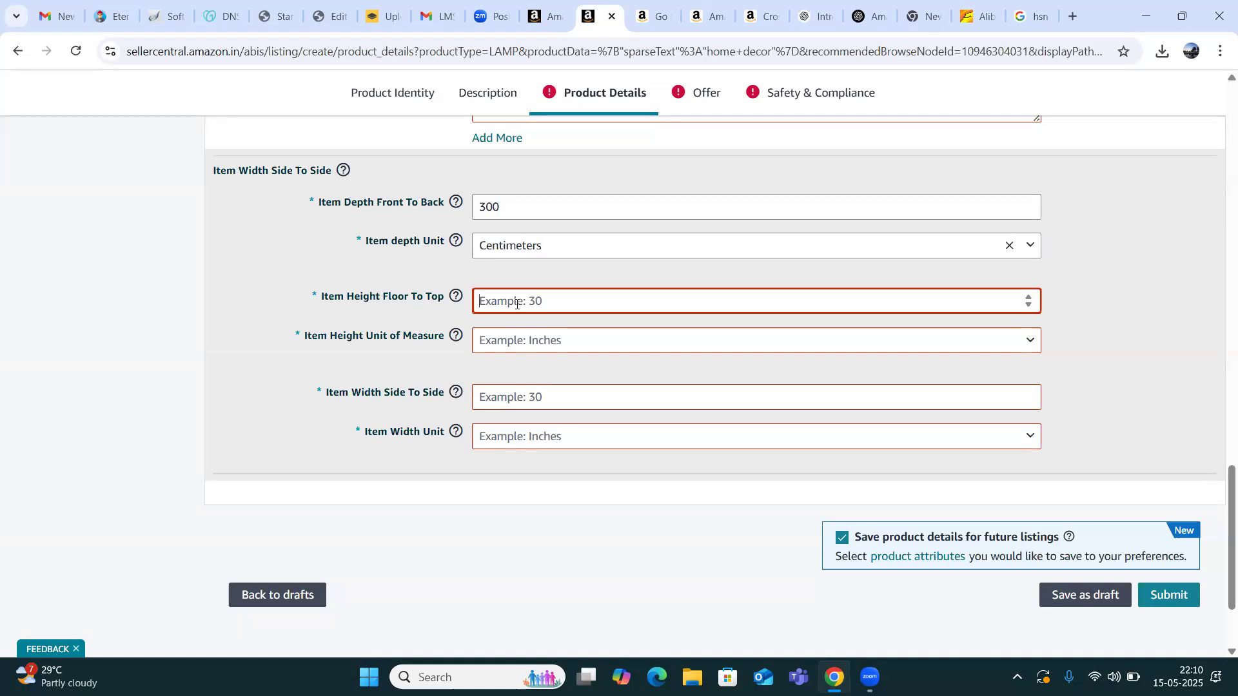
{"action": "type", "text": "140"}
- Set the item height unit of measure to Centimeters
{"action": "left_click", "coordinate": [512, 340]}
{"action": "left_click", "coordinate": [512, 341]}
{"action": "left_click", "coordinate": [513, 341]}
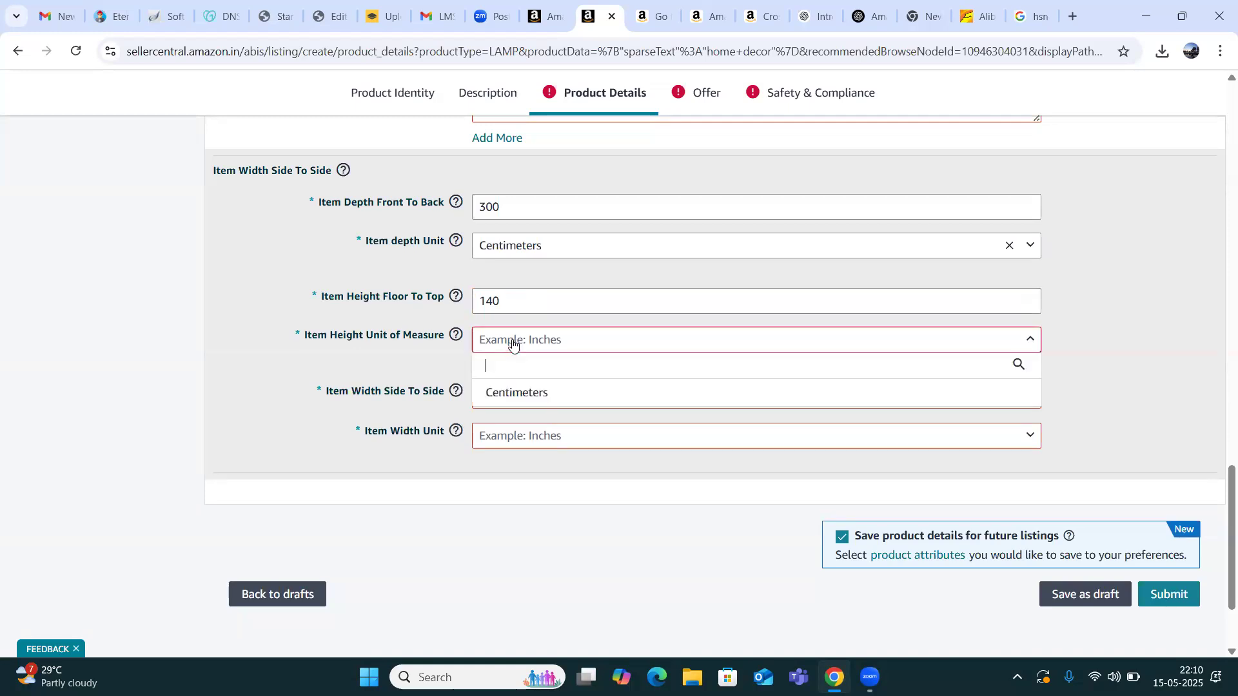
{"action": "left_click", "coordinate": [510, 393]}
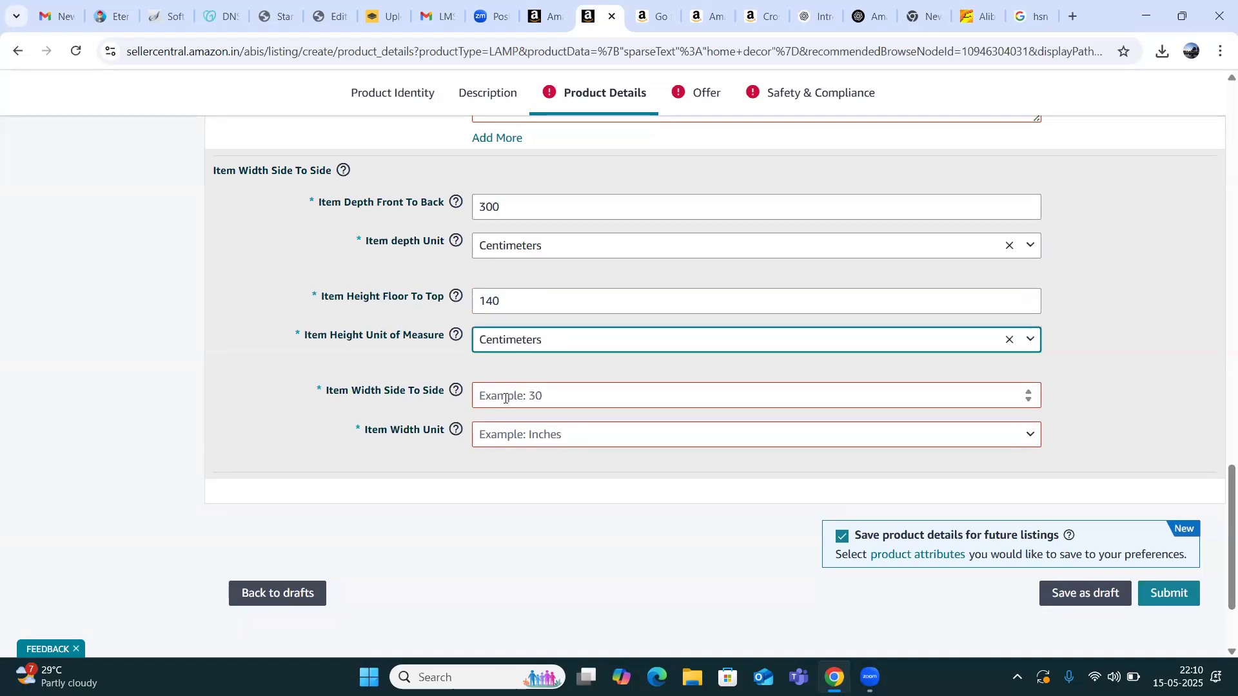
- Enter 40 as the item width side to side and set its unit to Centimeters
{"action": "left_click", "coordinate": [505, 398]}
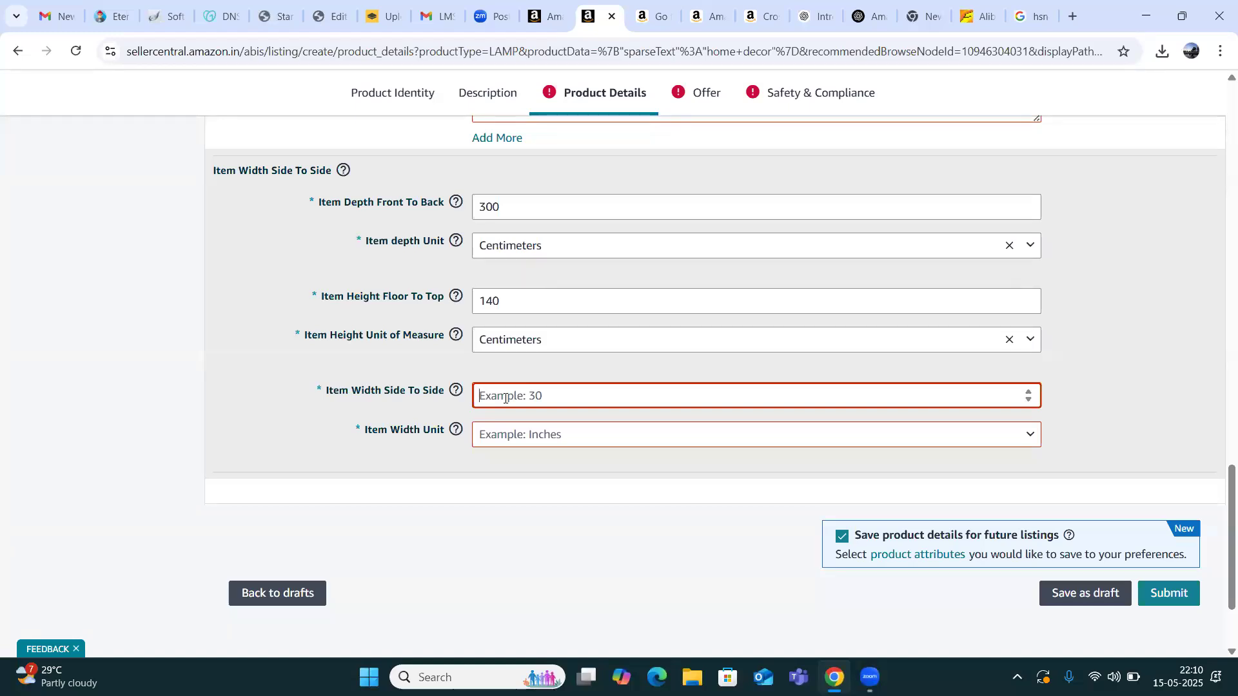
{"action": "type", "text": "4"}
{"action": "type", "text": "0"}
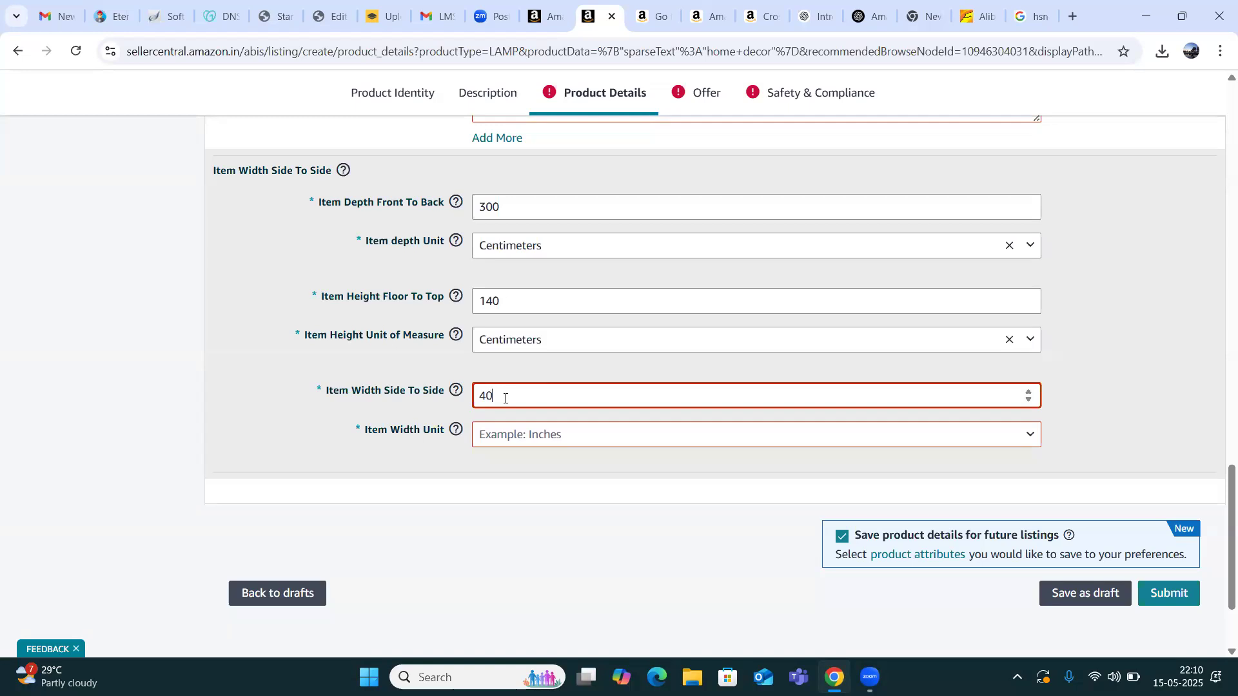
{"action": "left_click", "coordinate": [511, 436]}
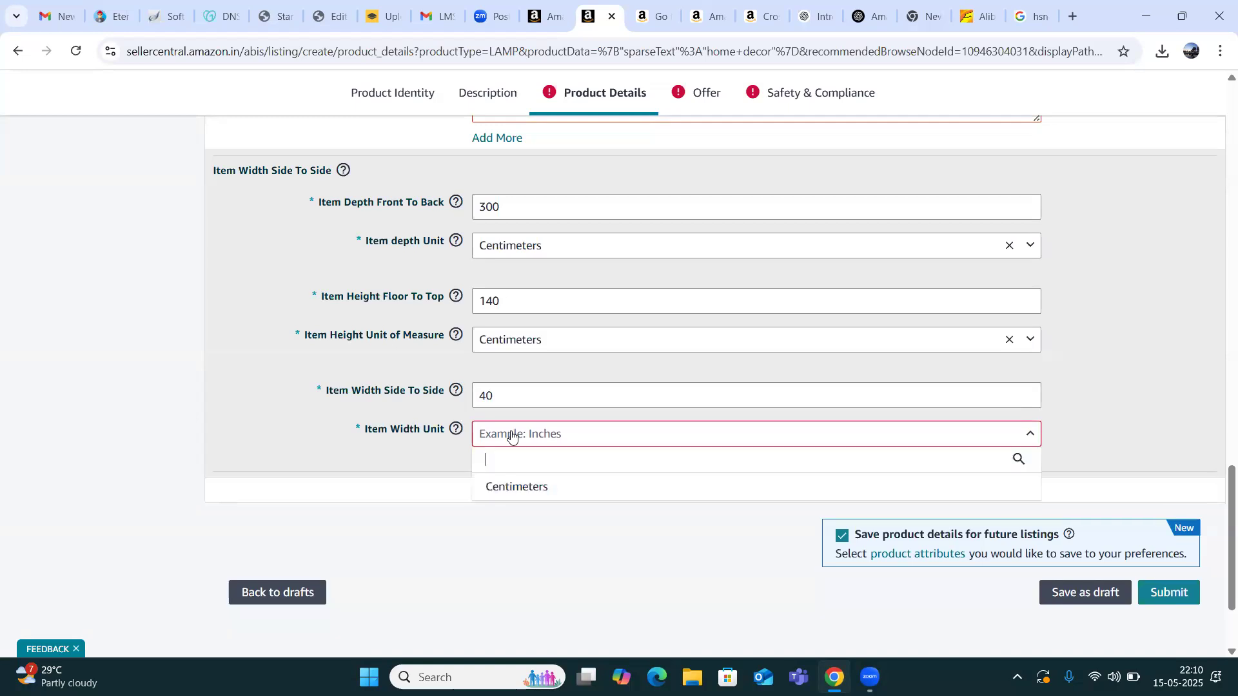
{"action": "left_click", "coordinate": [511, 487]}
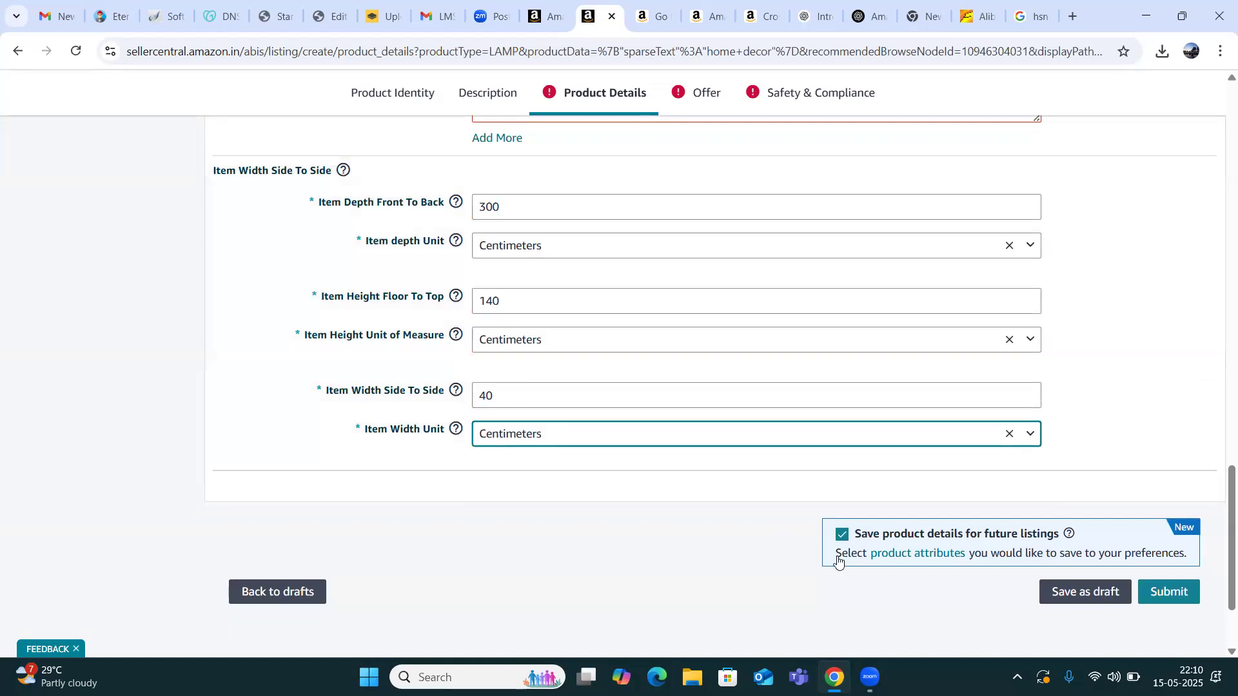
- Save the product details entered so far as a draft, leaving the manufacturer, importer and packer contact information empty
{"action": "scroll", "coordinate": [949, 544], "scroll_direction": "down", "scroll_amount": 2}
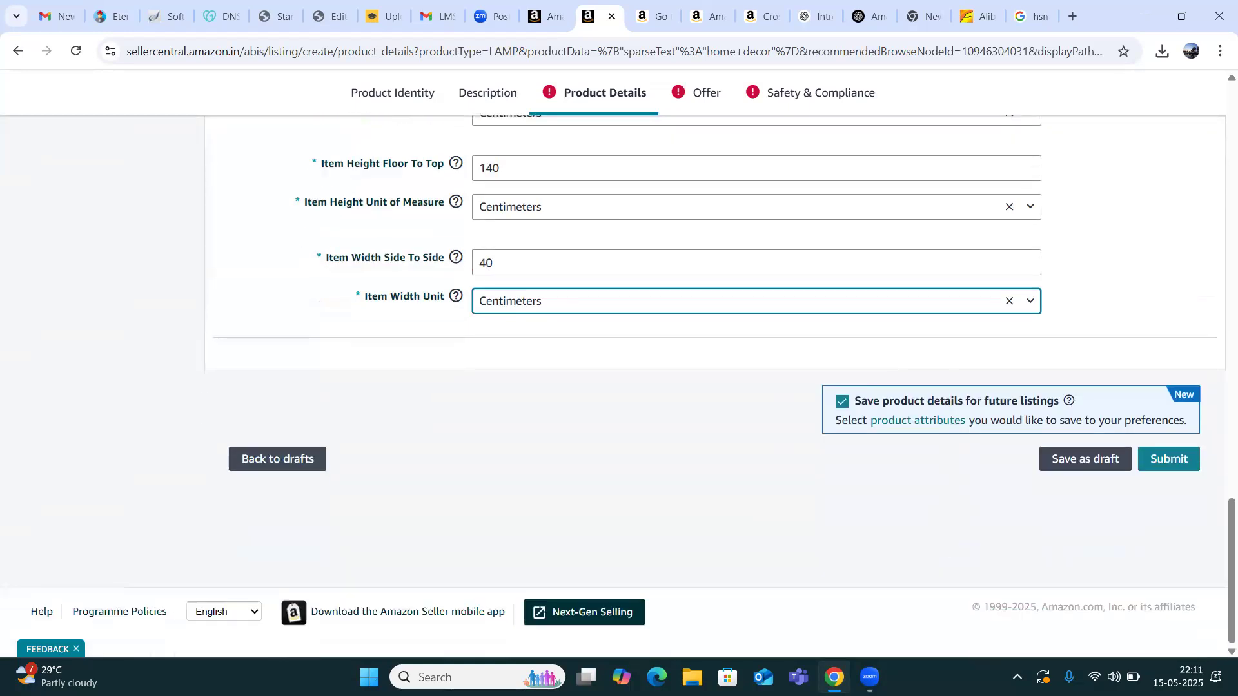
{"action": "left_click", "coordinate": [1062, 460]}
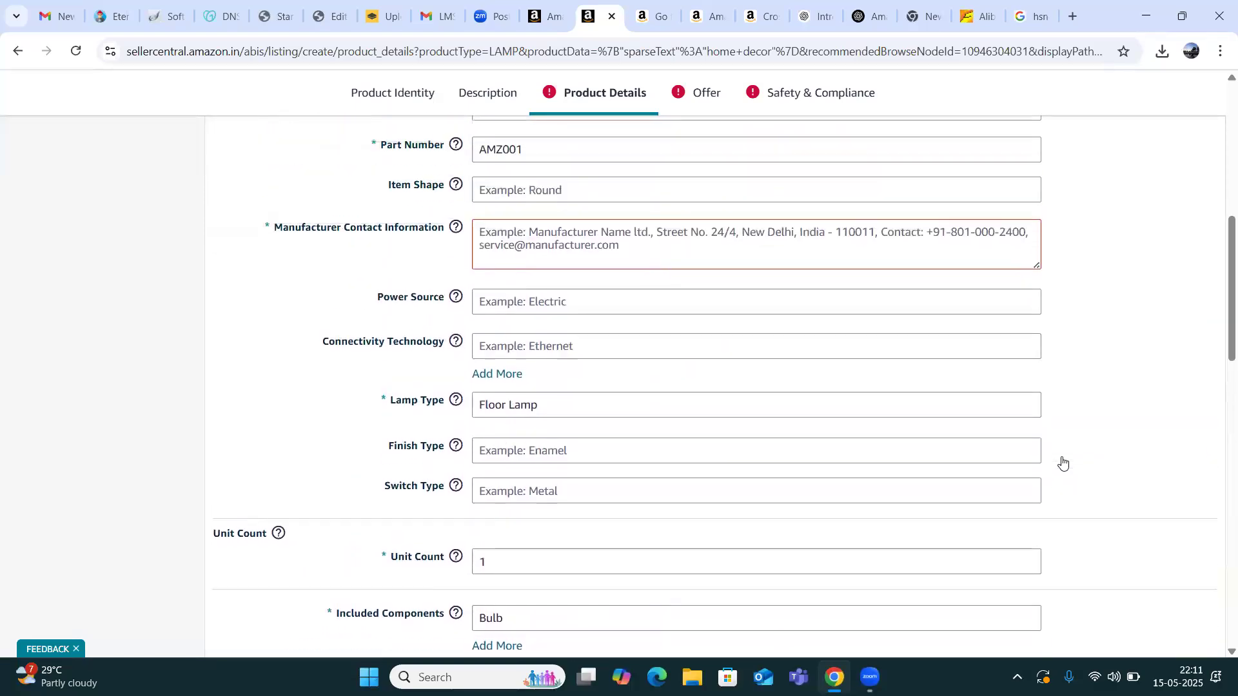
{"action": "scroll", "coordinate": [1062, 462], "scroll_direction": "down", "scroll_amount": 20}
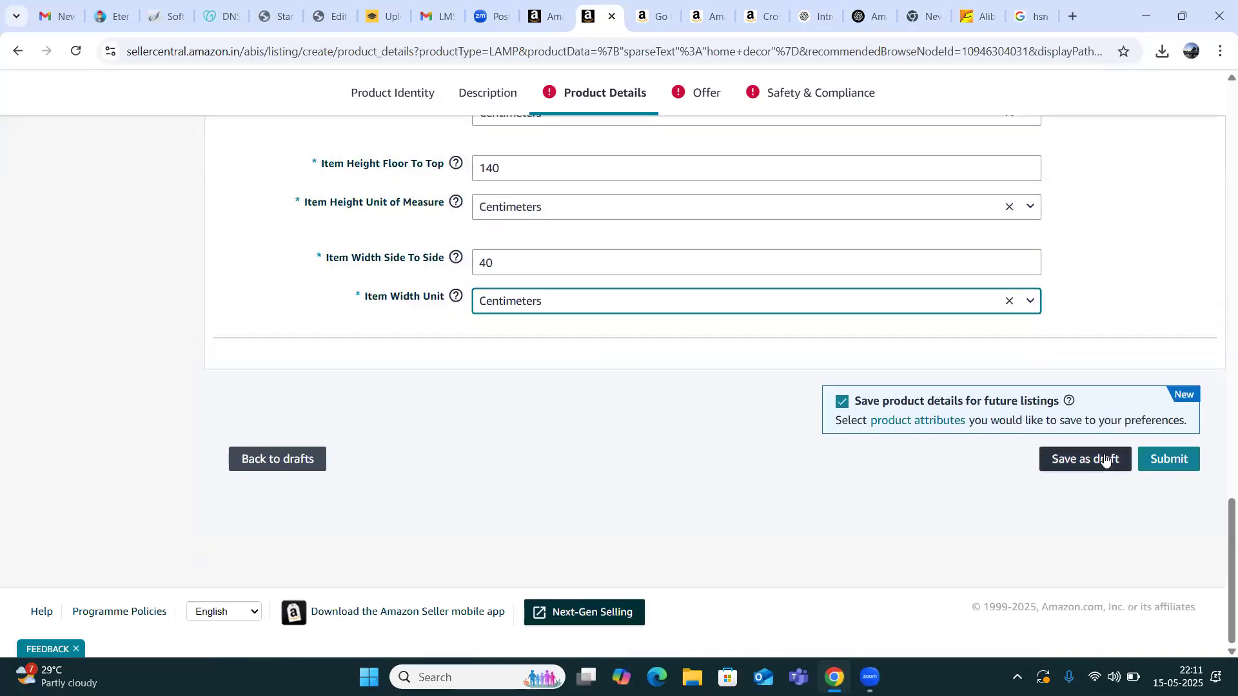
{"action": "left_click", "coordinate": [1104, 460]}
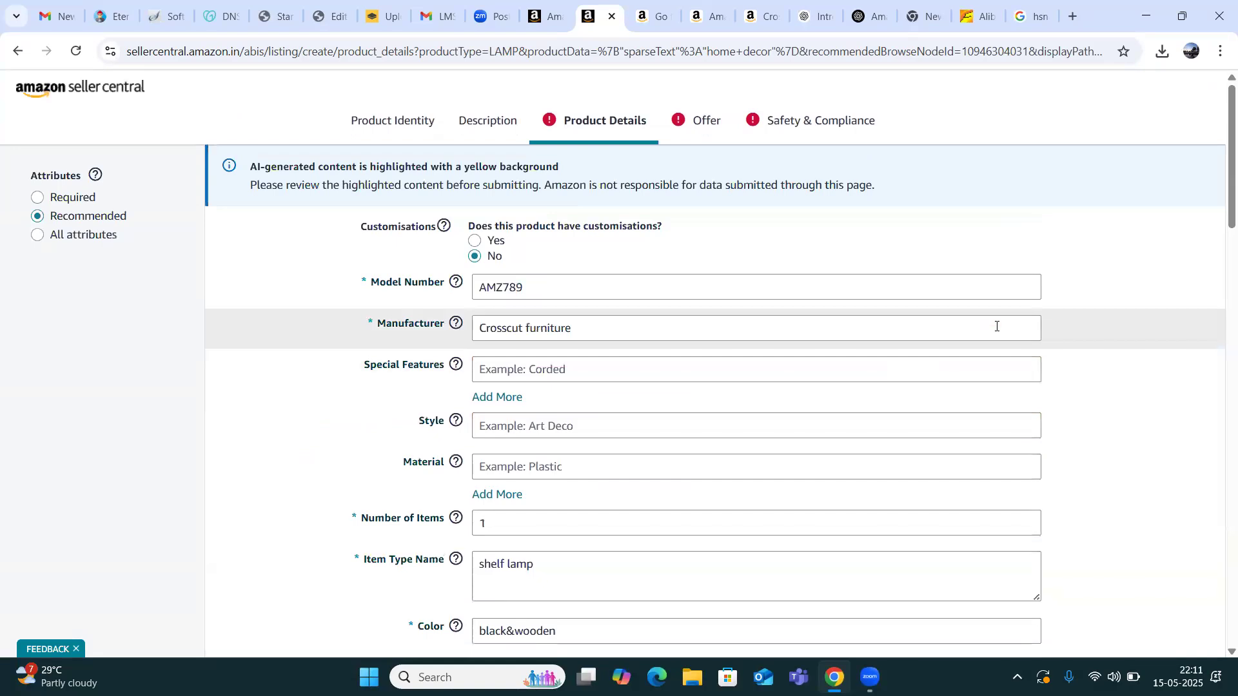
{"action": "scroll", "coordinate": [996, 326], "scroll_direction": "down", "scroll_amount": 20}
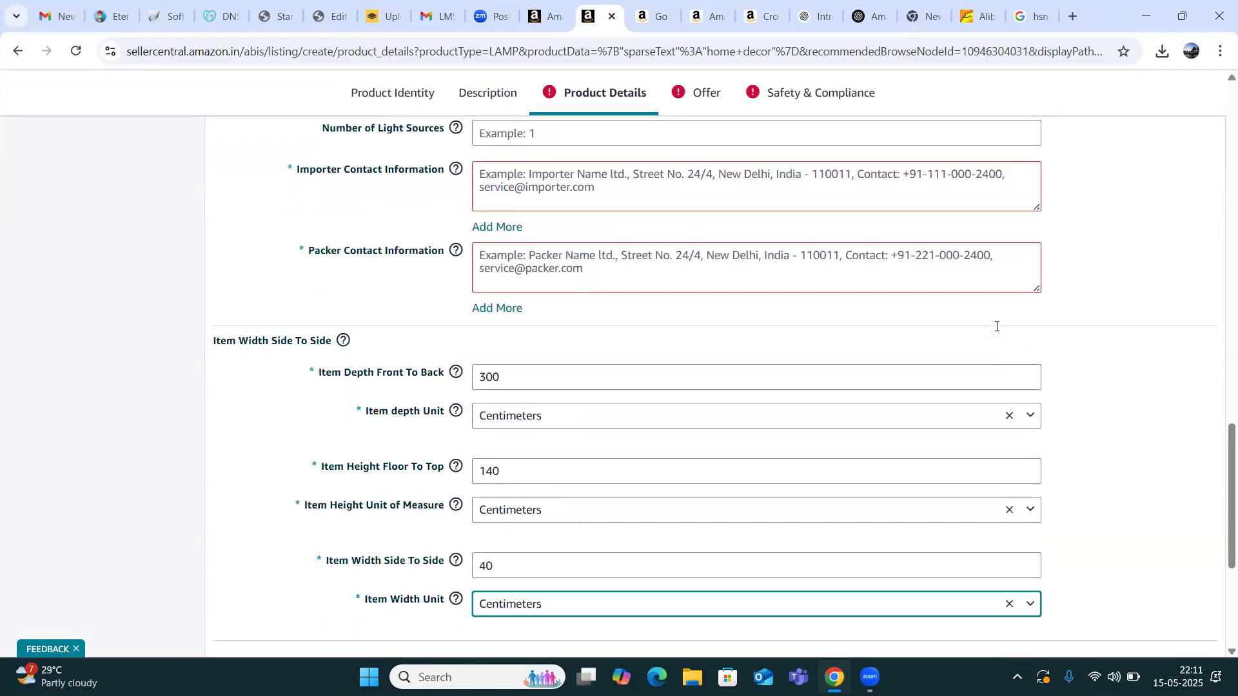
{"action": "left_click", "coordinate": [1071, 461]}
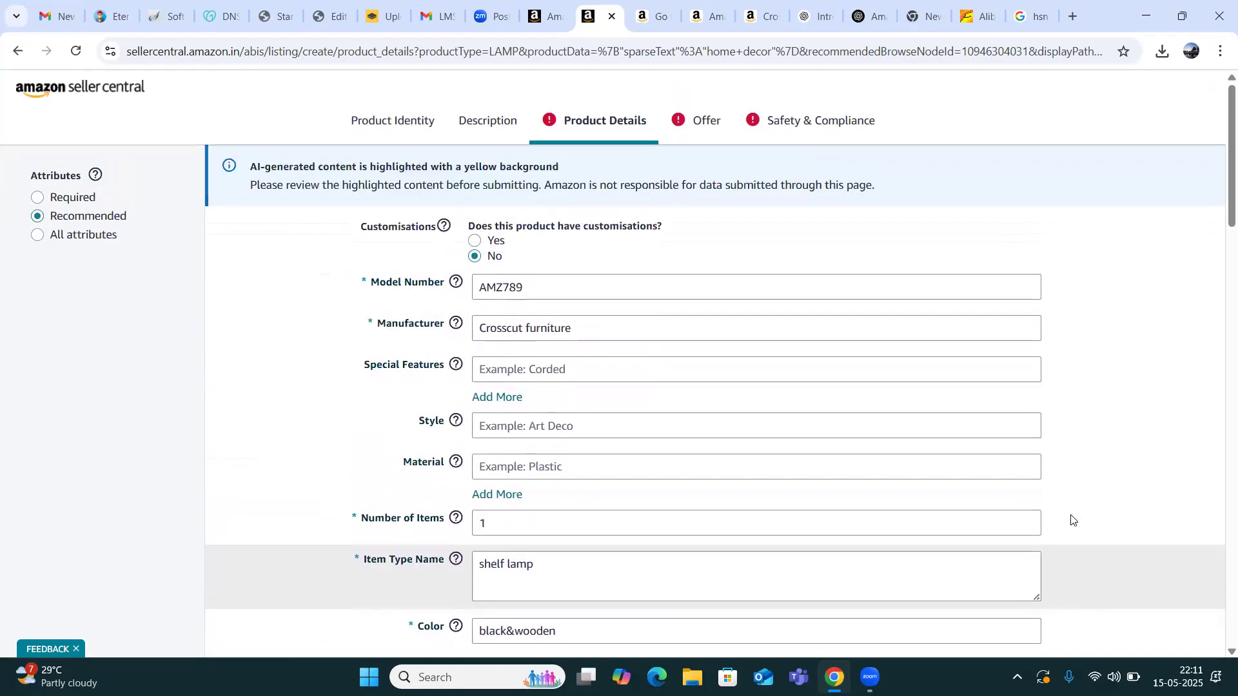
- Go to the listing's Offer section and set the quantity to 10
{"action": "left_click", "coordinate": [715, 140]}
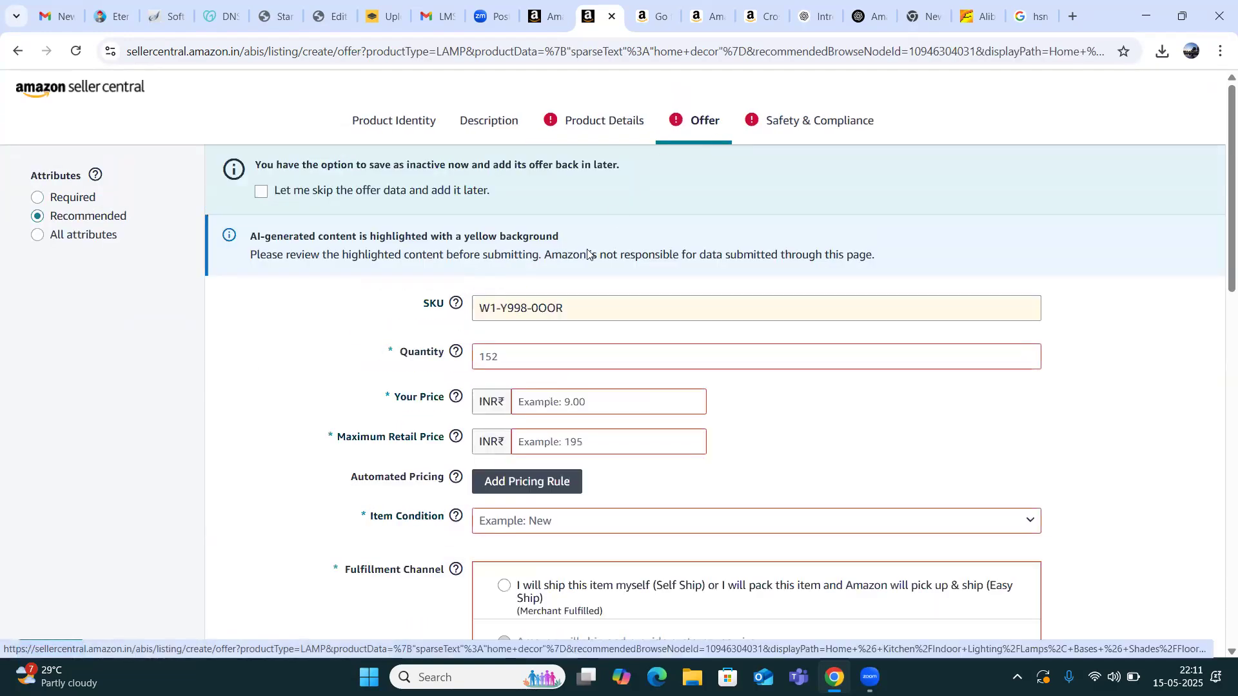
{"action": "left_click", "coordinate": [543, 364]}
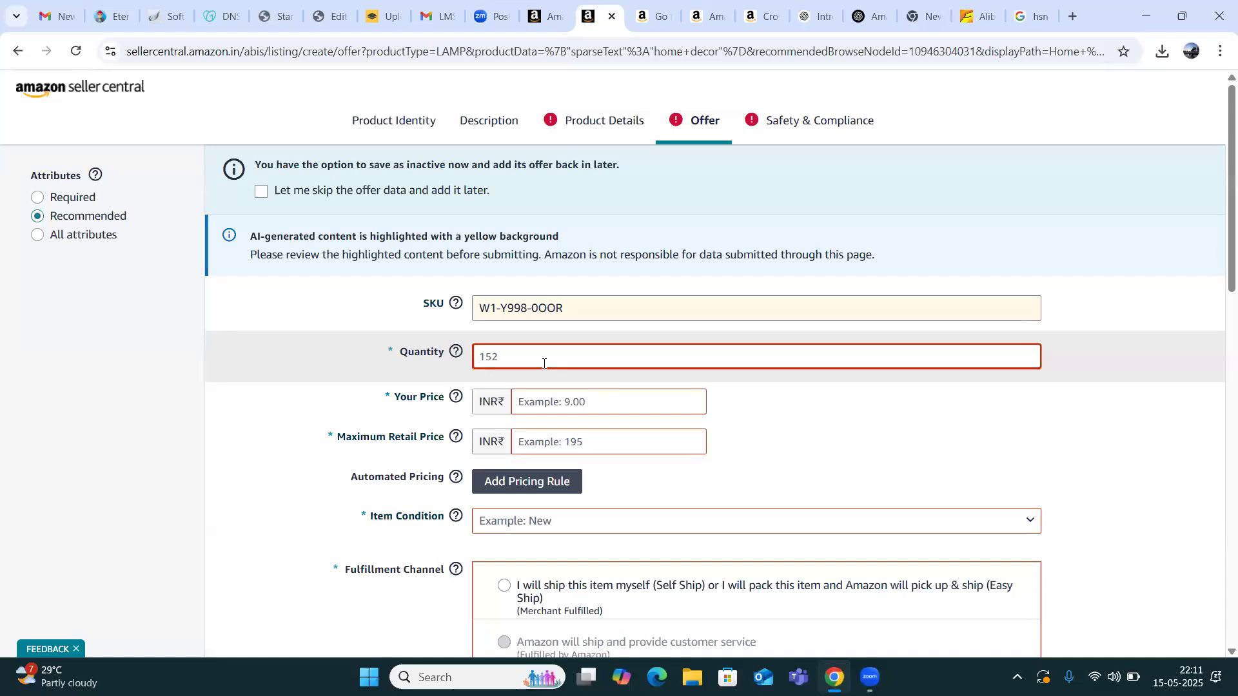
{"action": "type", "text": "10"}
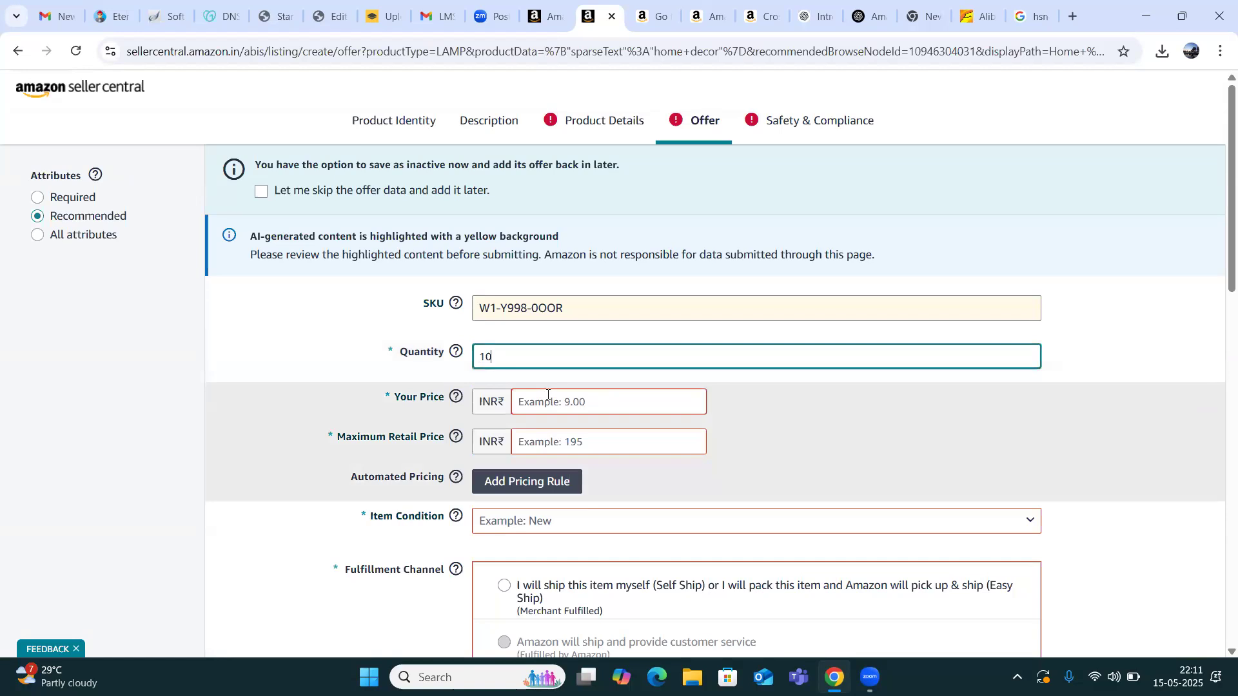
- Check the price on the reference floor lamp's Amazon page and set Your Price to 1599 INR in the listing
{"action": "left_click", "coordinate": [547, 394]}
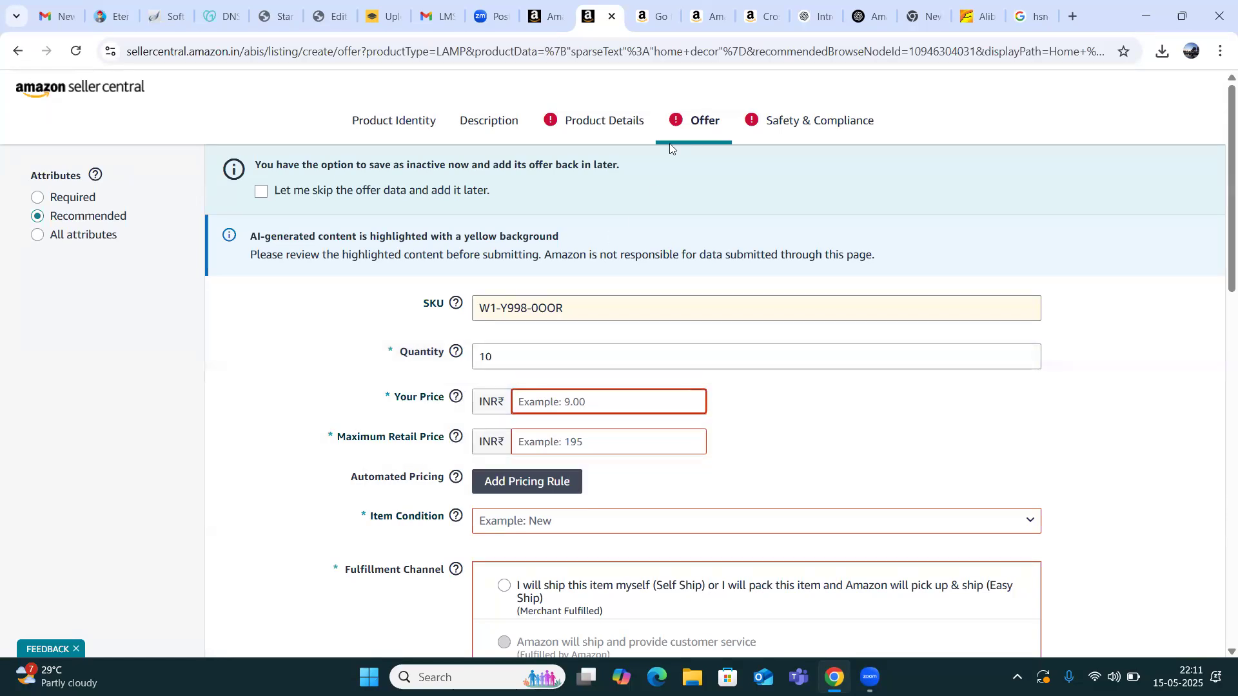
{"action": "left_click", "coordinate": [774, 14]}
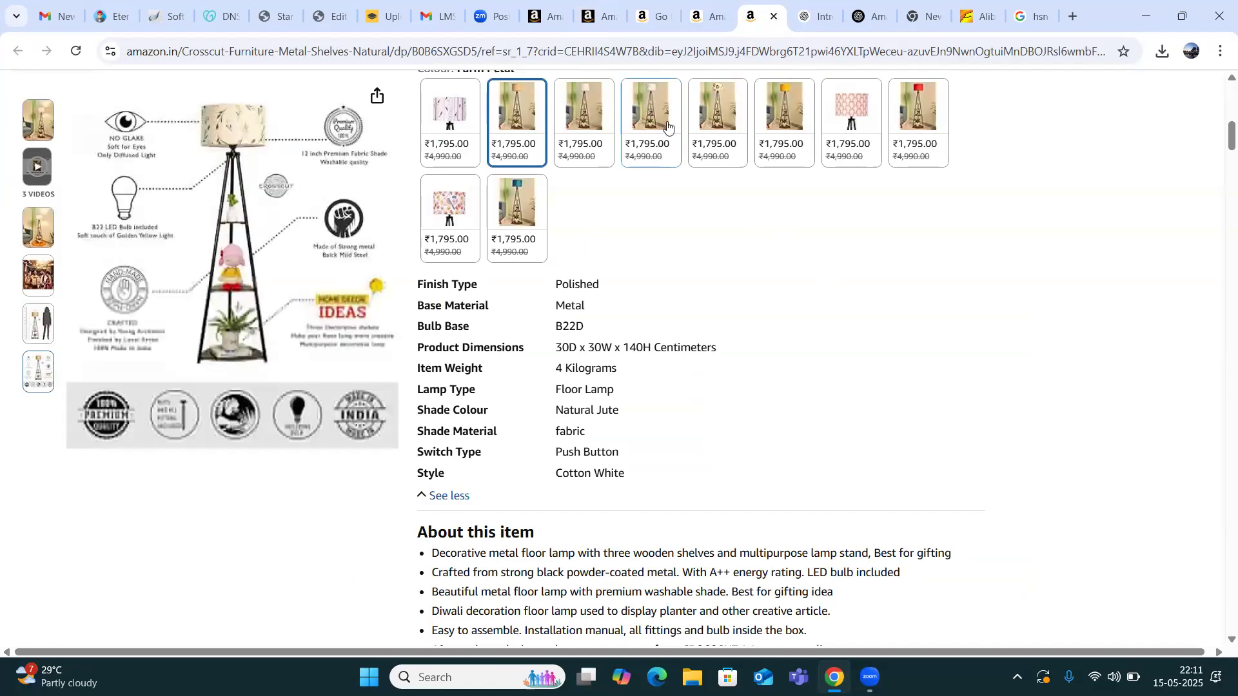
{"action": "left_click", "coordinate": [606, 17]}
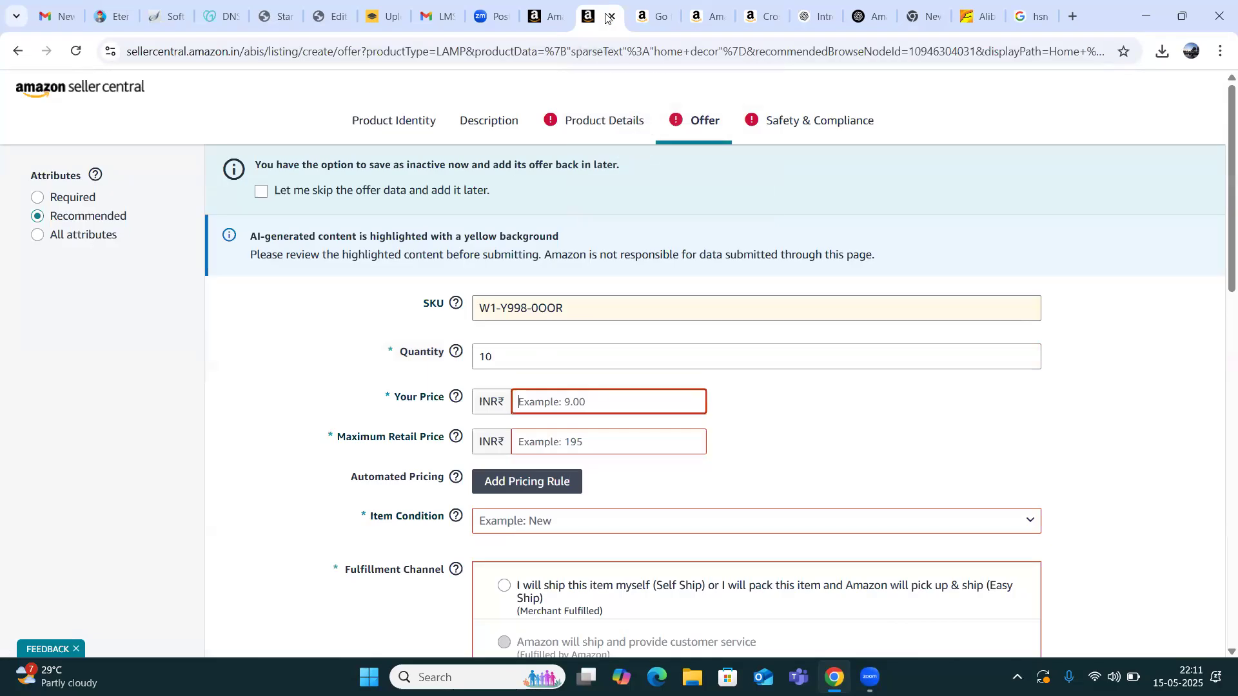
{"action": "left_click", "coordinate": [535, 402]}
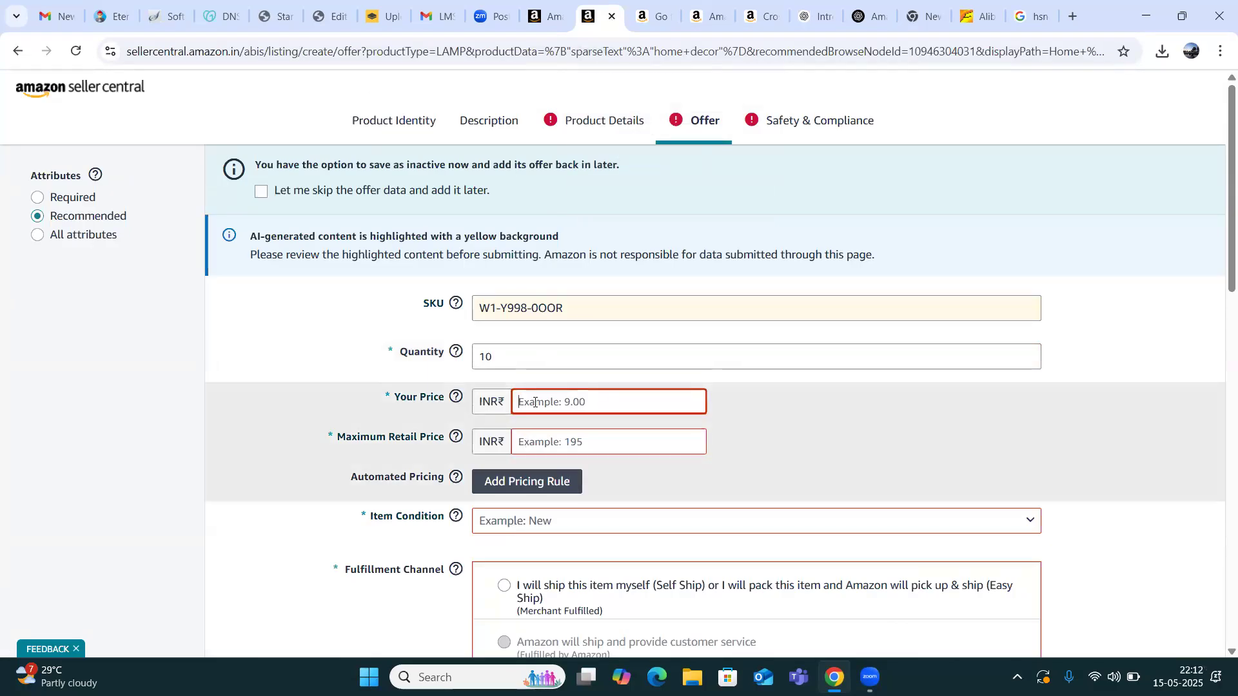
{"action": "type", "text": "1600"}
{"action": "key", "text": "BackSpace"}
{"action": "key", "text": "BackSpace"}
{"action": "key", "text": "BackSpace"}
{"action": "type", "text": "599"}
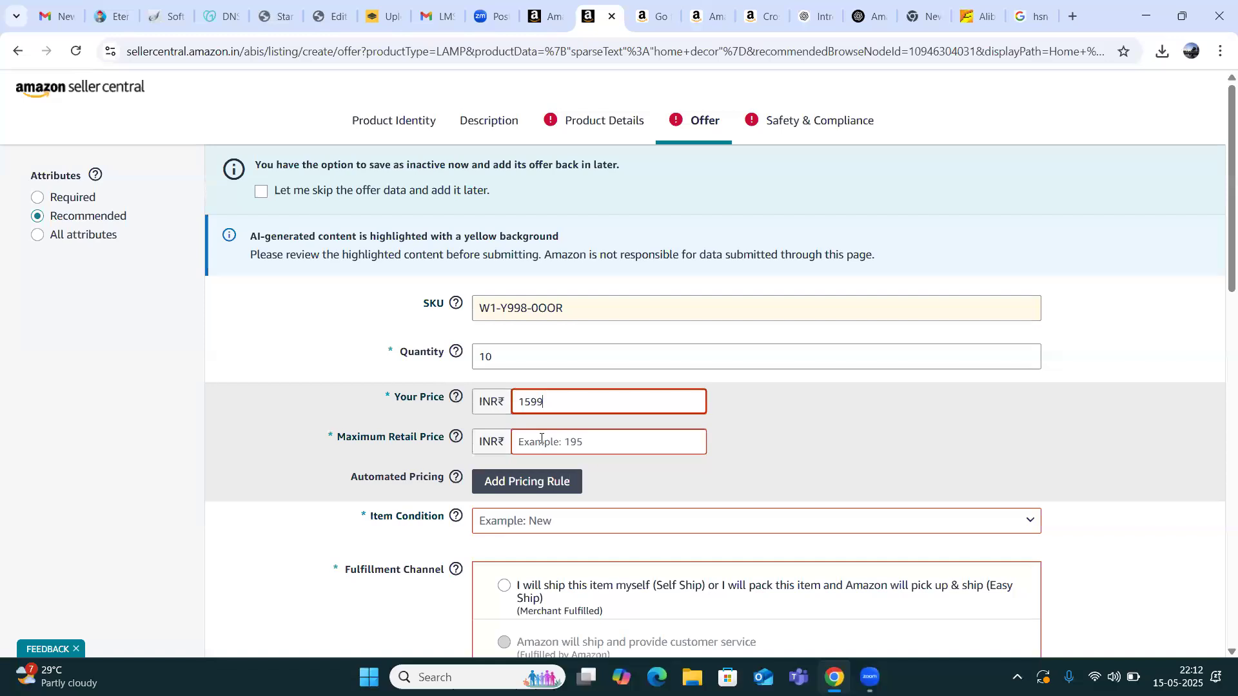
- Set the Maximum Retail Price to 1799 INR and the item condition to New
{"action": "left_click", "coordinate": [540, 444]}
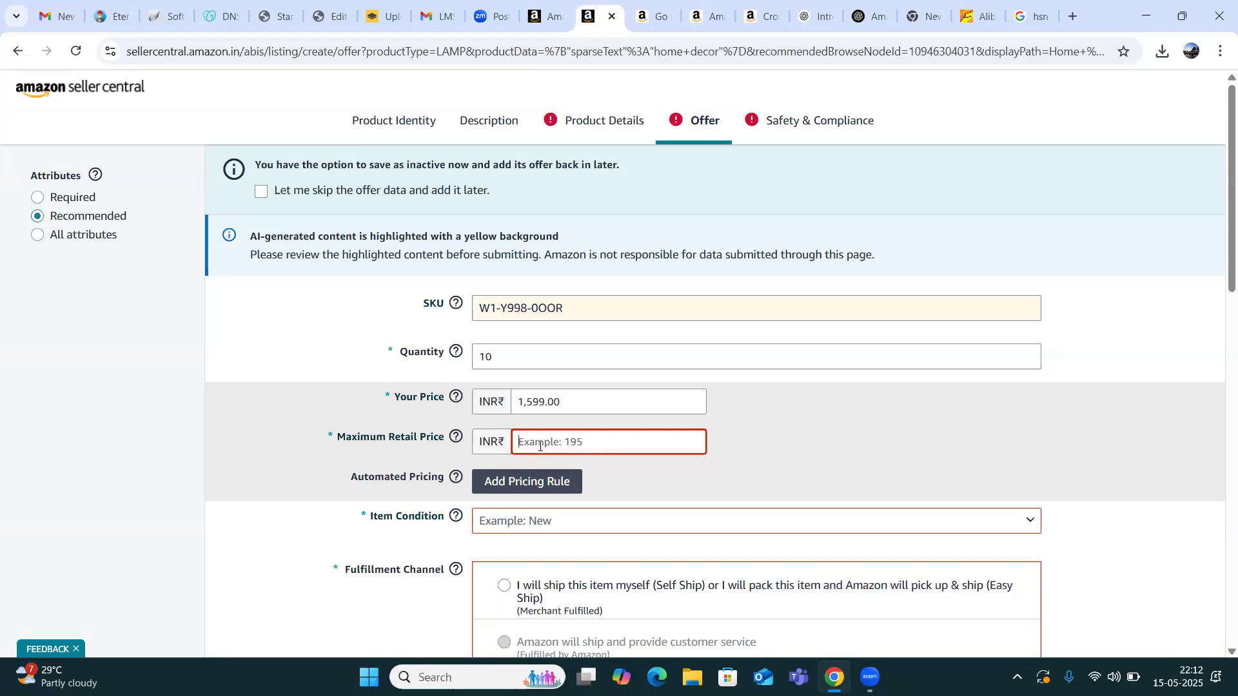
{"action": "type", "text": "1799"}
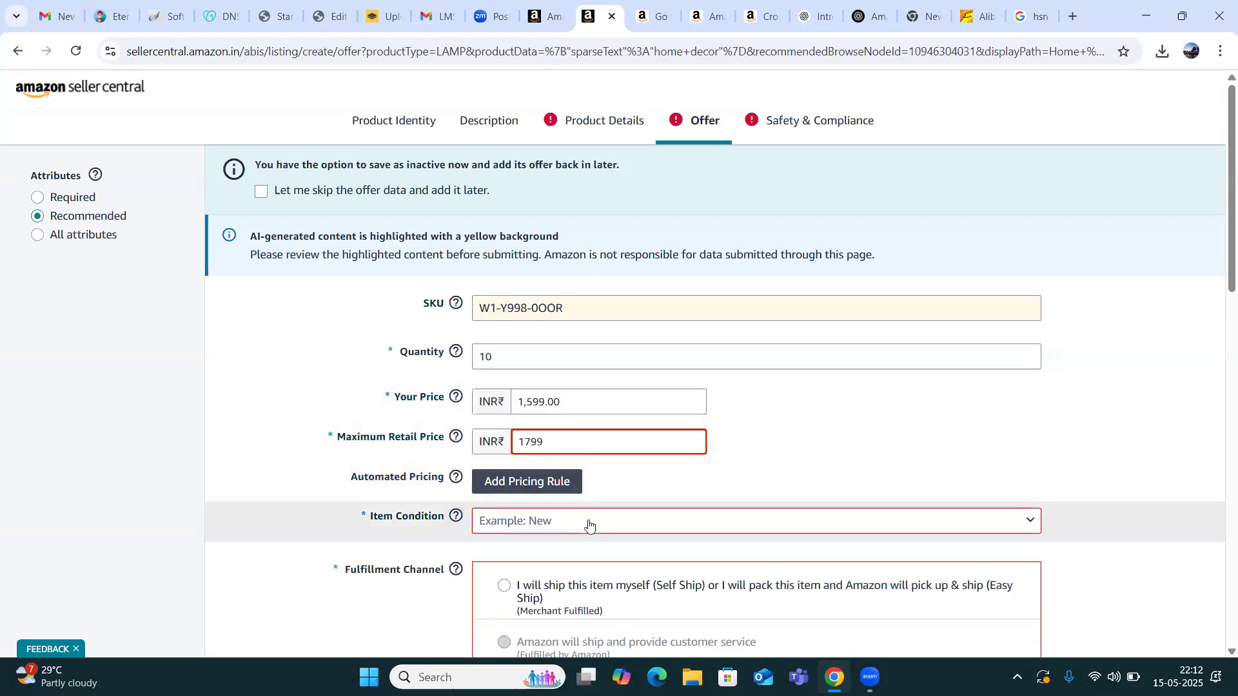
{"action": "left_click", "coordinate": [588, 526]}
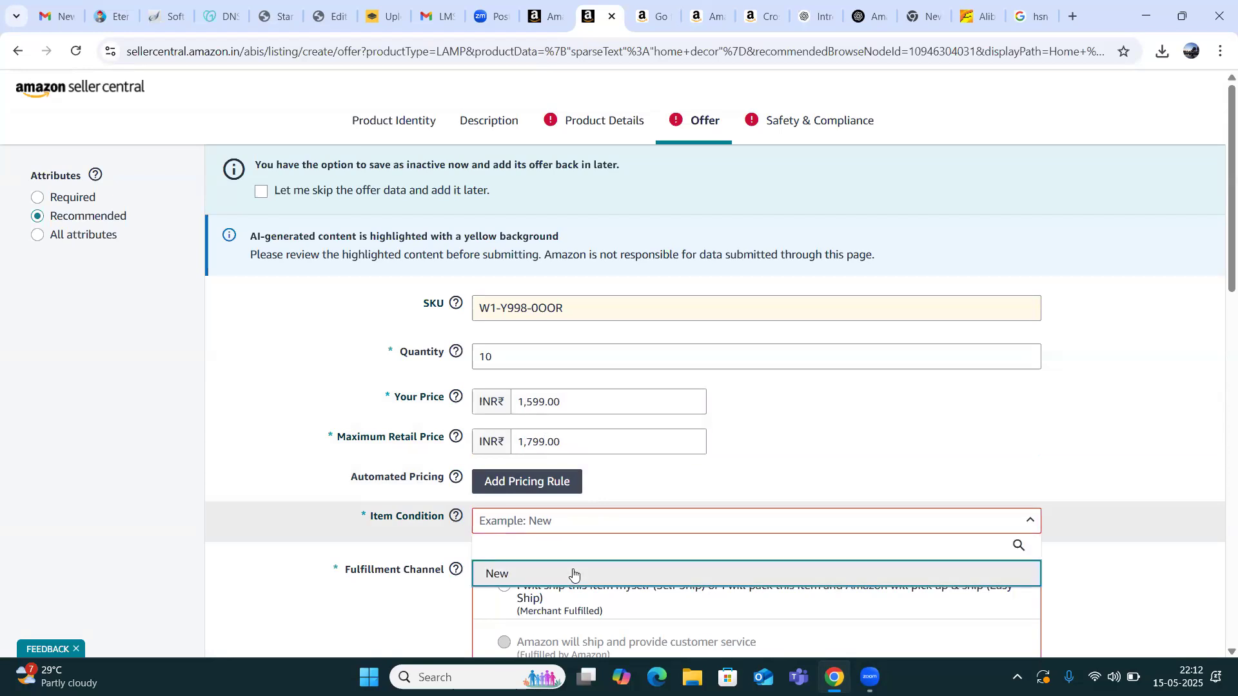
{"action": "scroll", "coordinate": [573, 573], "scroll_direction": "down", "scroll_amount": 3}
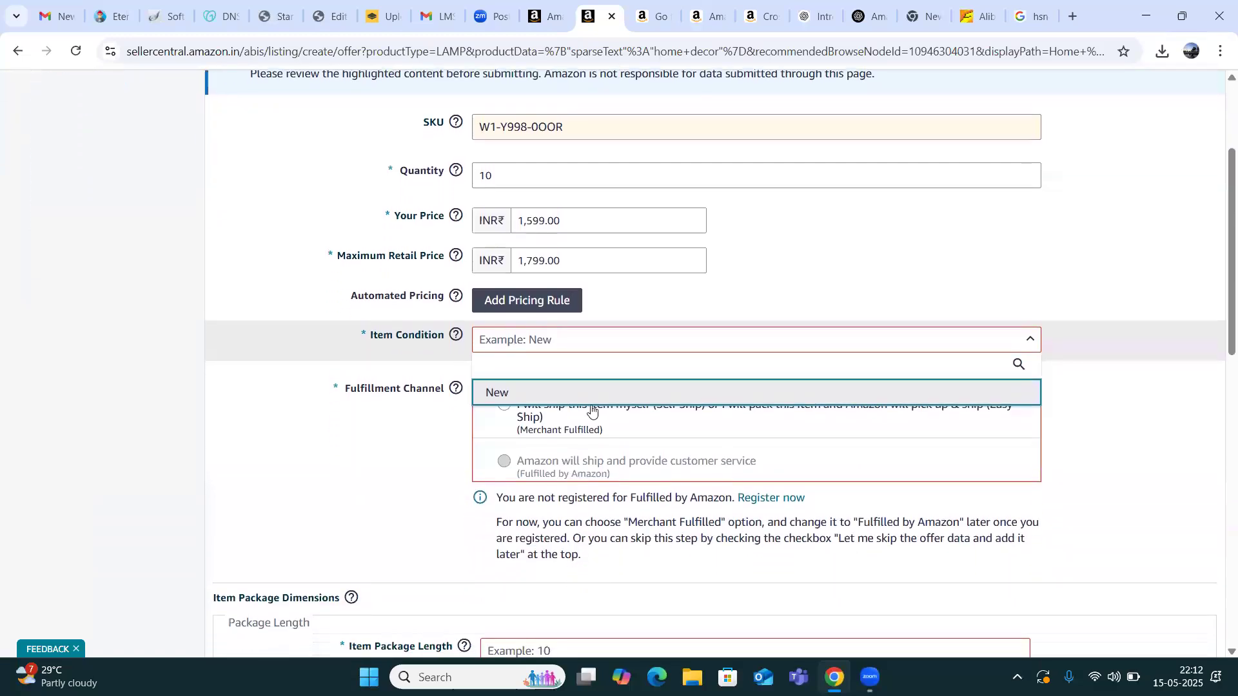
{"action": "left_click", "coordinate": [589, 391]}
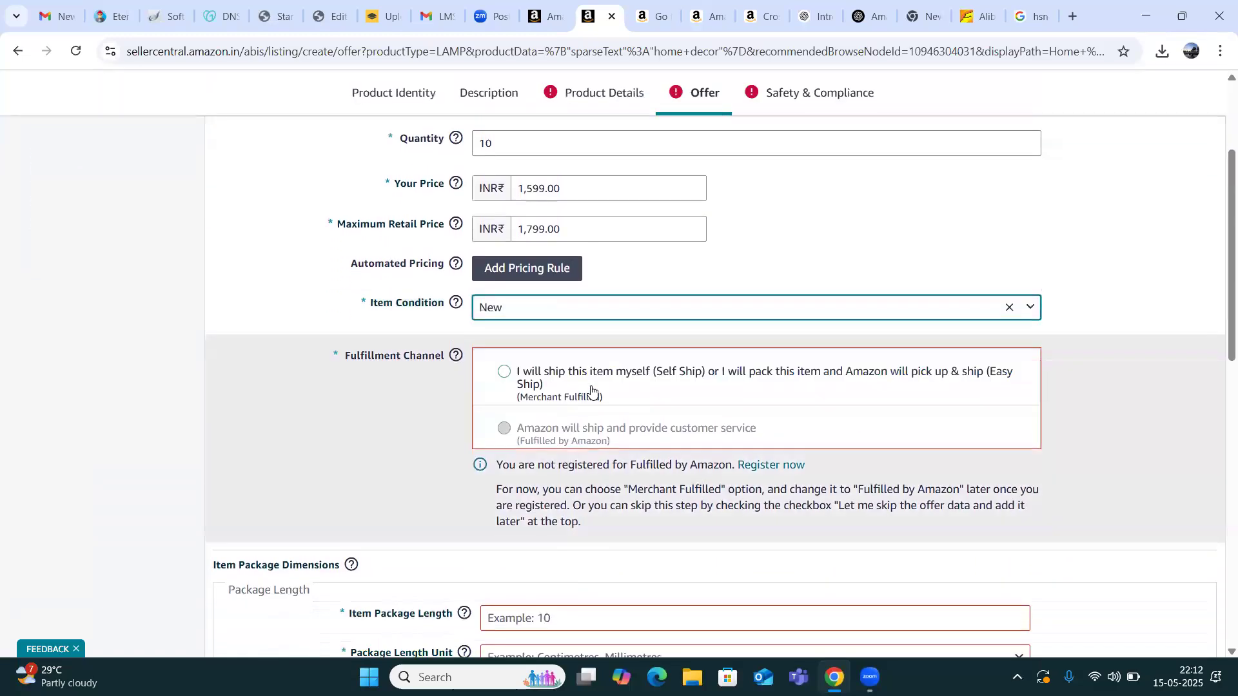
- Choose the Merchant Fulfilled (Self Ship or Easy Ship) fulfillment channel and save the offer as a draft
{"action": "left_click", "coordinate": [503, 373]}
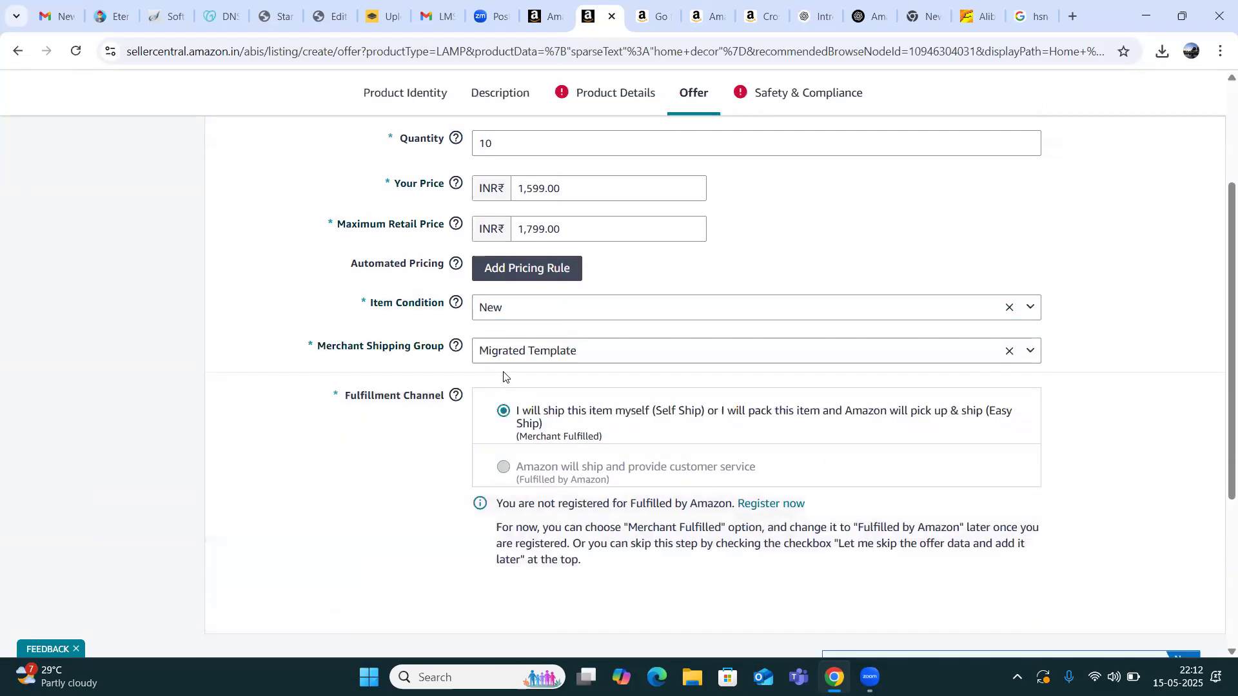
{"action": "scroll", "coordinate": [528, 555], "scroll_direction": "down", "scroll_amount": 2}
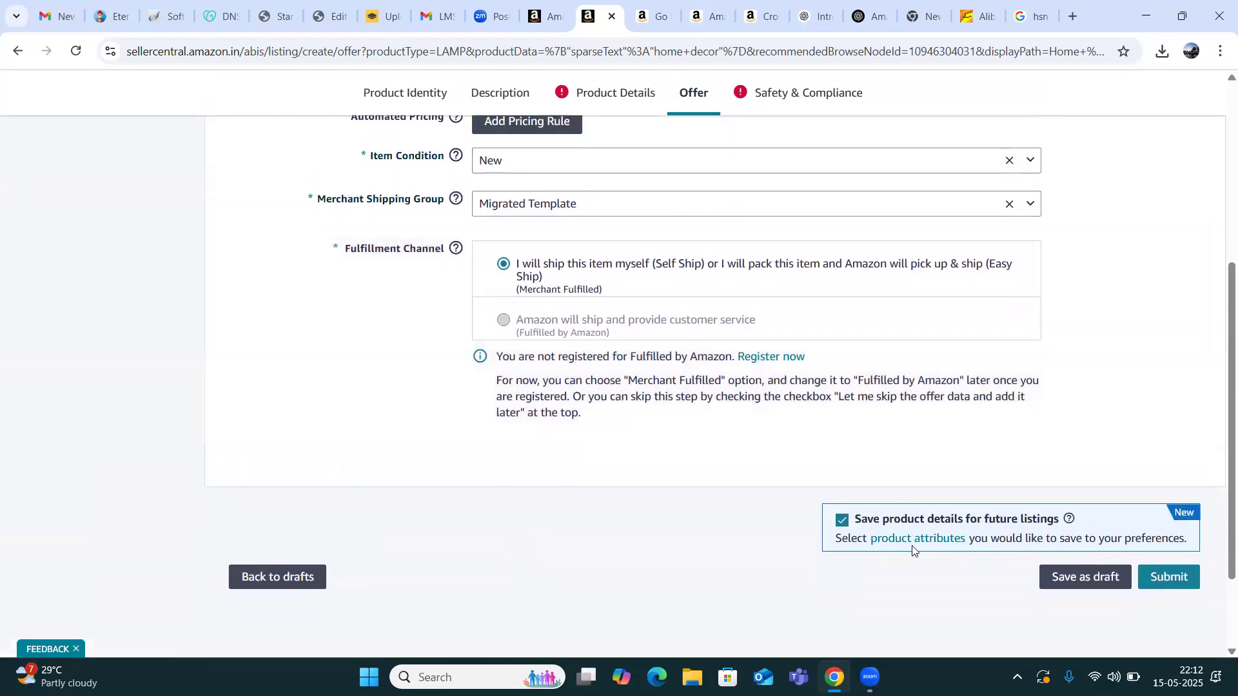
{"action": "left_click", "coordinate": [1069, 579]}
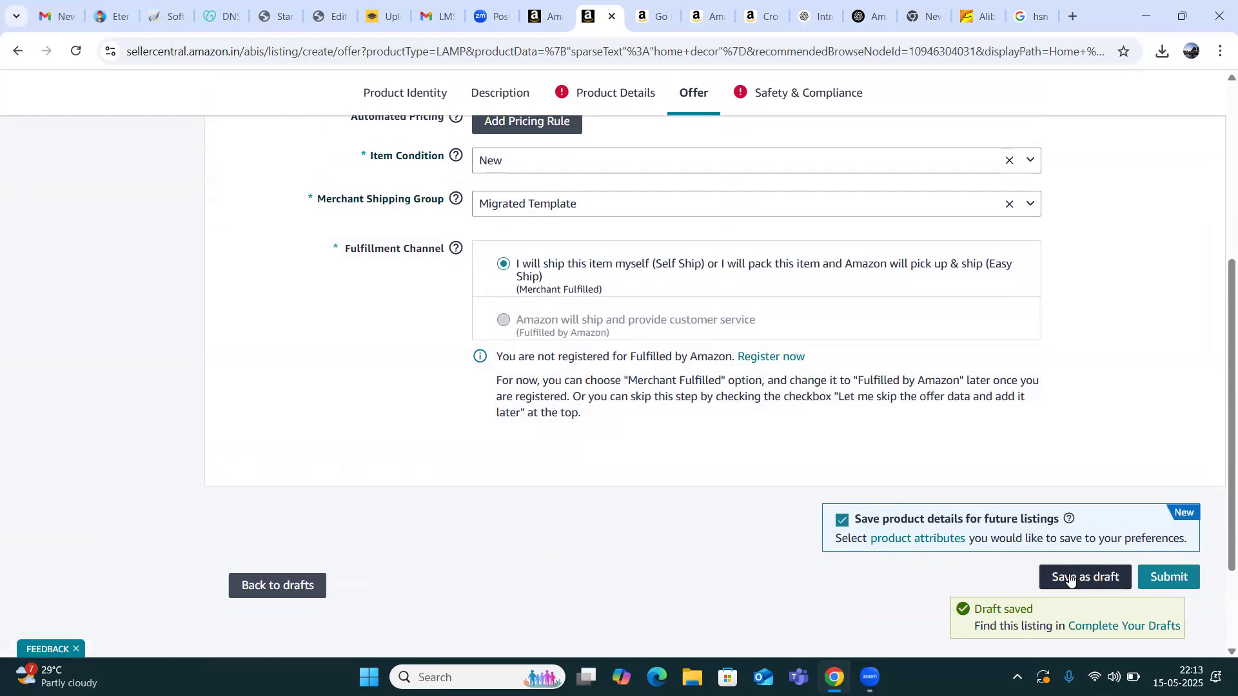
- In Safety & Compliance, set the Country/Region of Origin to India and Dangerous Goods Regulations to Not Applicable
{"action": "scroll", "coordinate": [1069, 578], "scroll_direction": "up", "scroll_amount": 5}
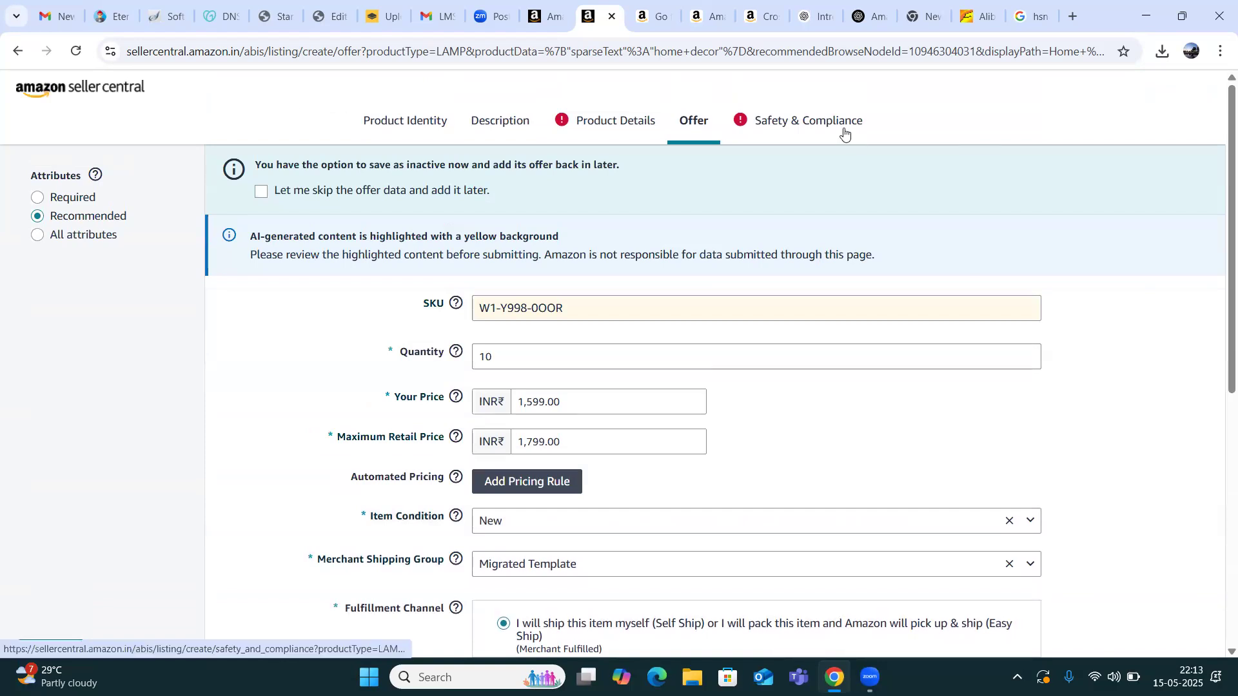
{"action": "left_click", "coordinate": [843, 131]}
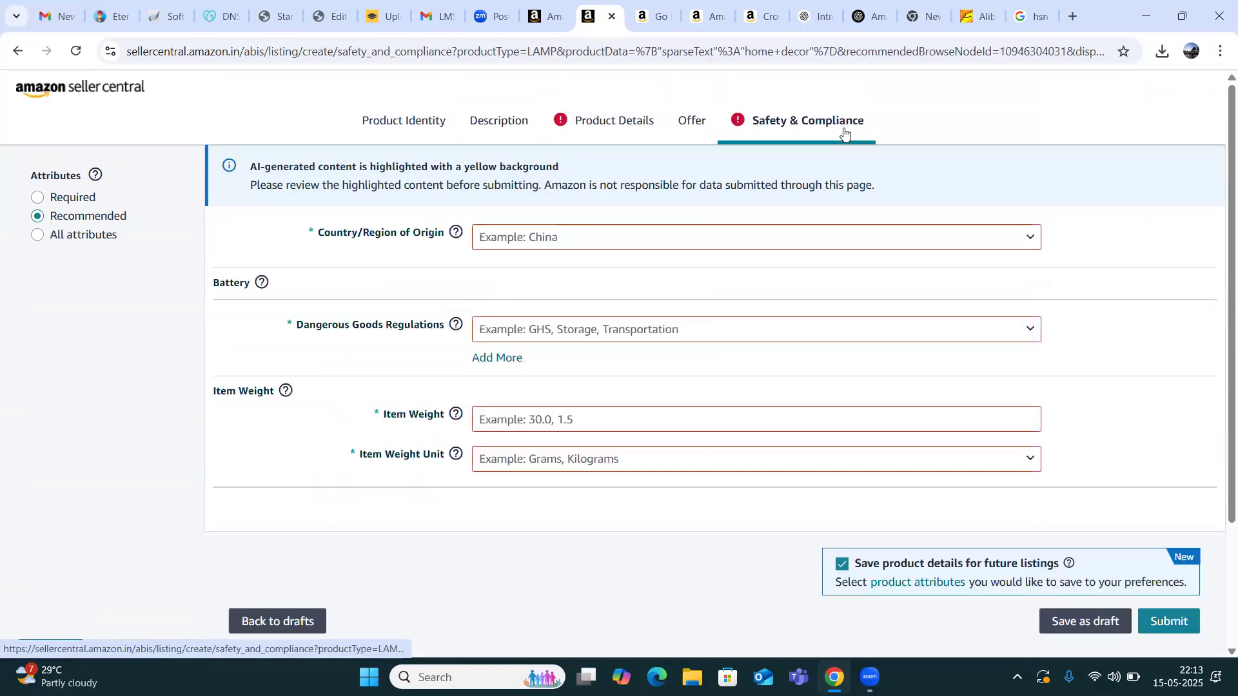
{"action": "left_click", "coordinate": [506, 238]}
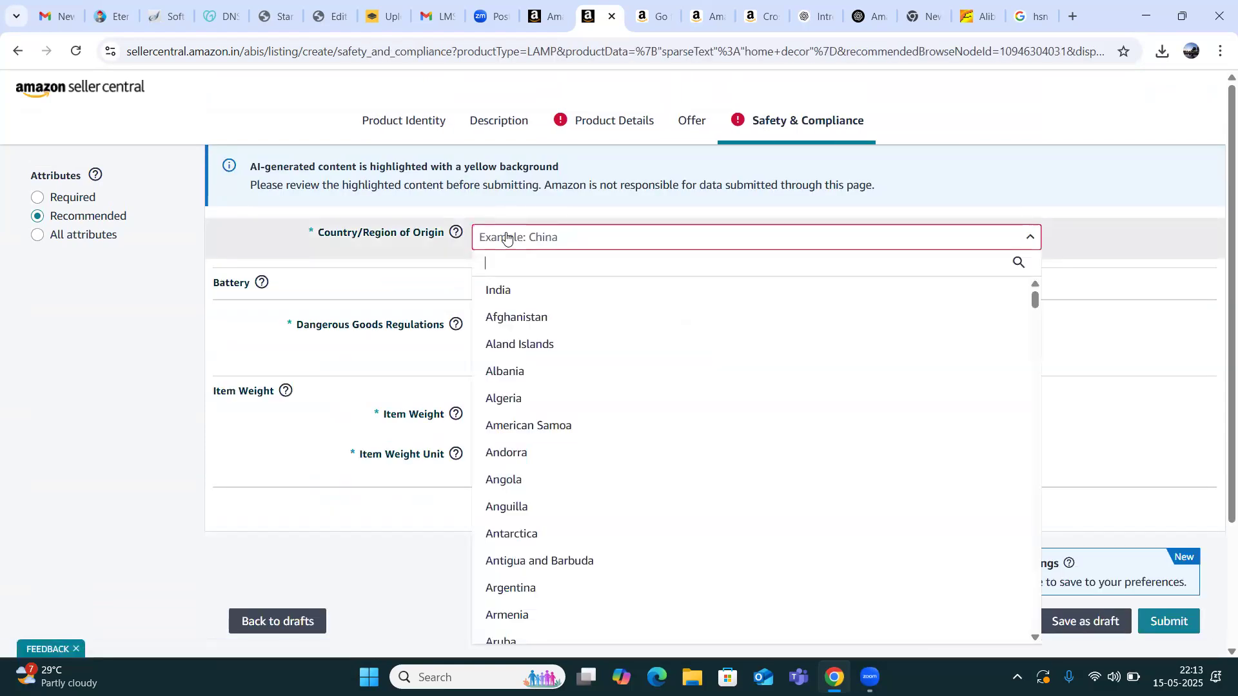
{"action": "type", "text": "india"}
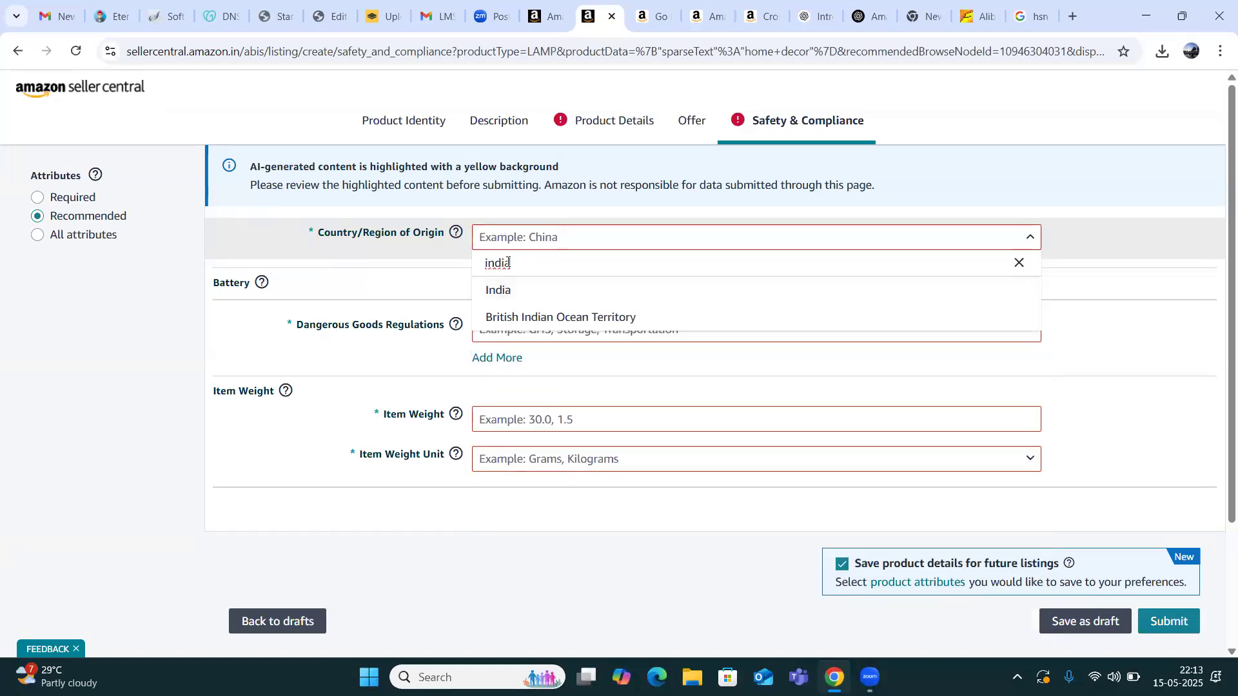
{"action": "left_click", "coordinate": [535, 296]}
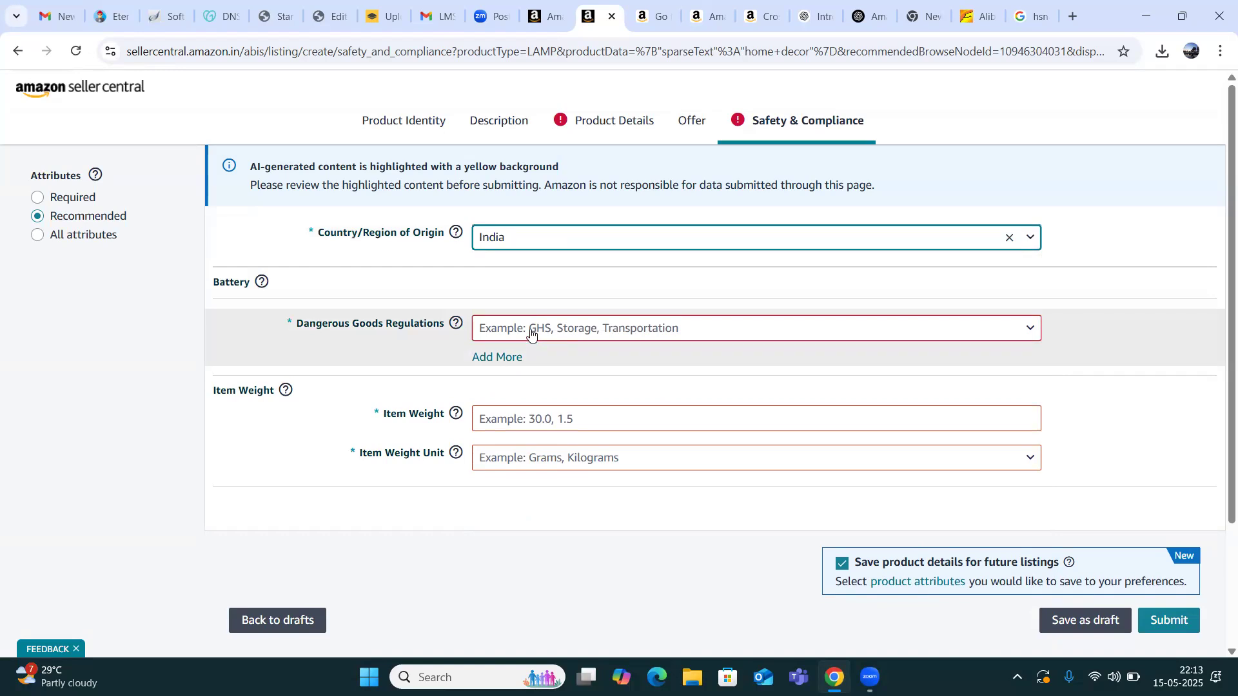
{"action": "left_click", "coordinate": [530, 335]}
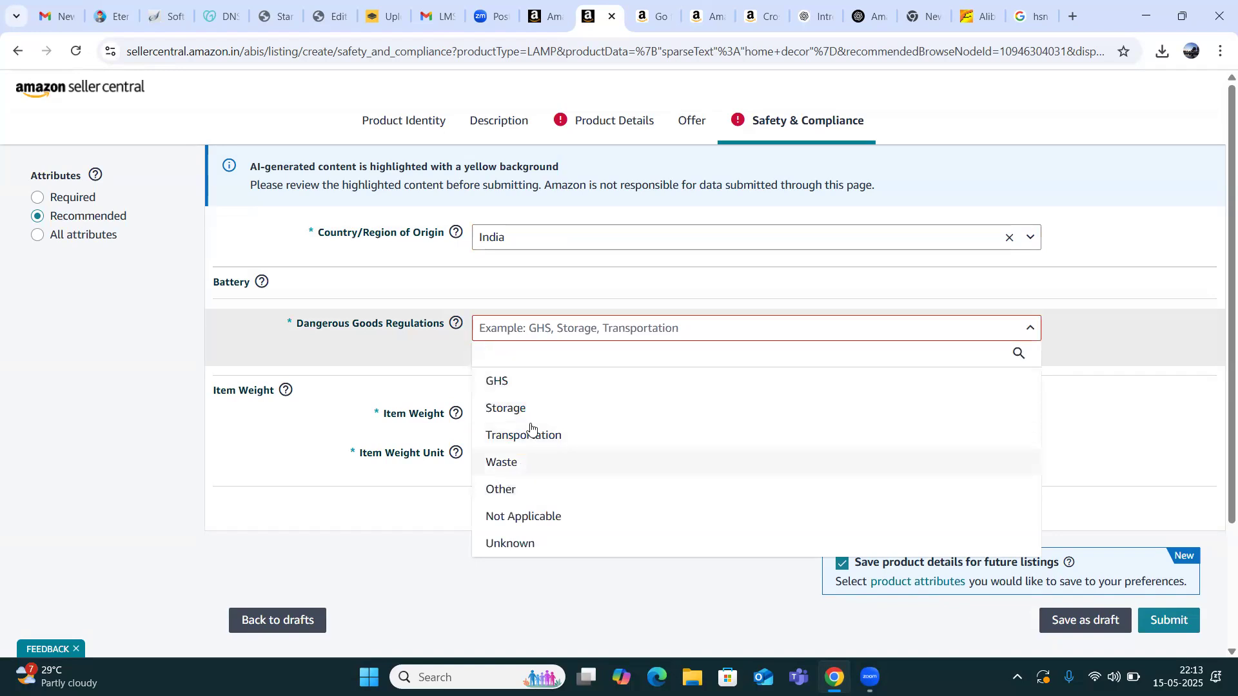
{"action": "left_click", "coordinate": [544, 528]}
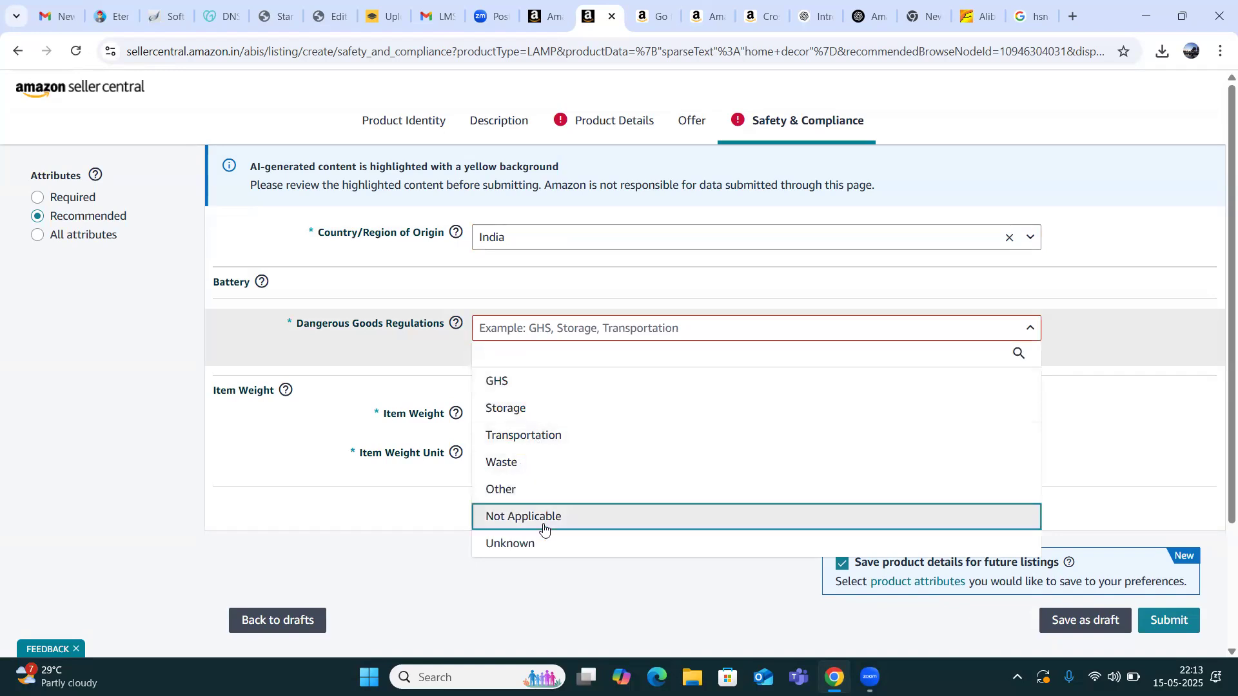
- Choose Not Applicable for Dangerous Goods Regulations and set the lamp's Item Weight to 5 Kilograms
{"action": "left_click", "coordinate": [543, 527]}
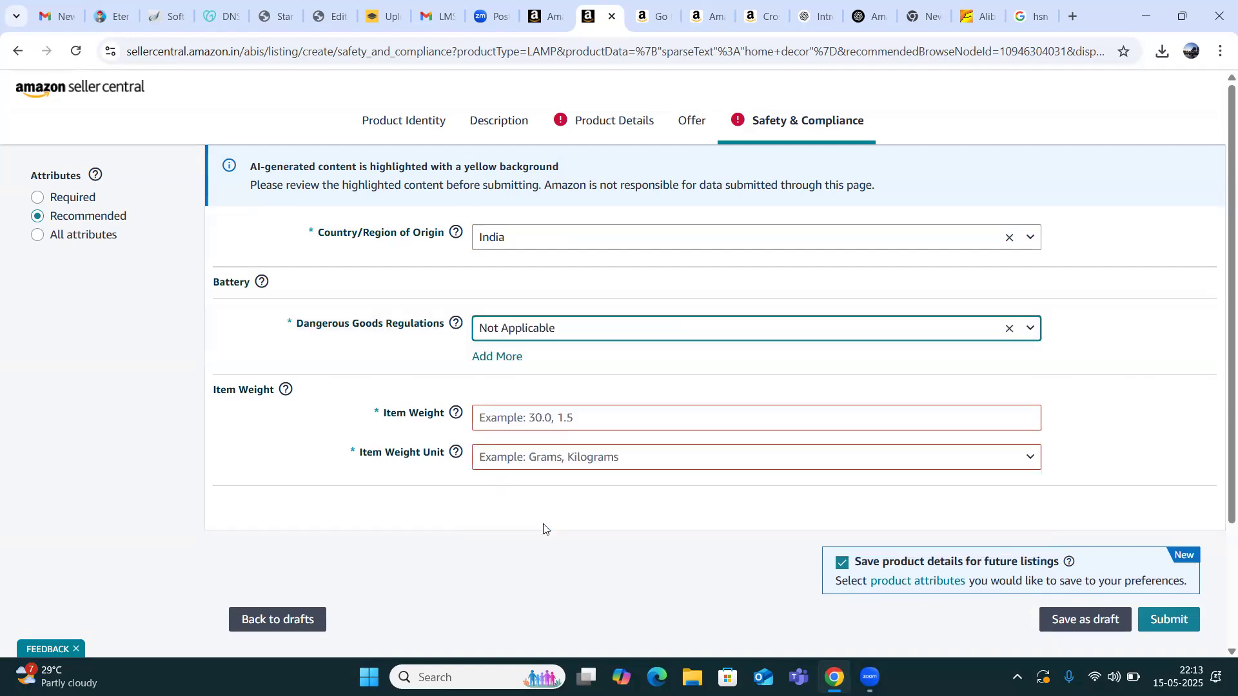
{"action": "left_click", "coordinate": [515, 410]}
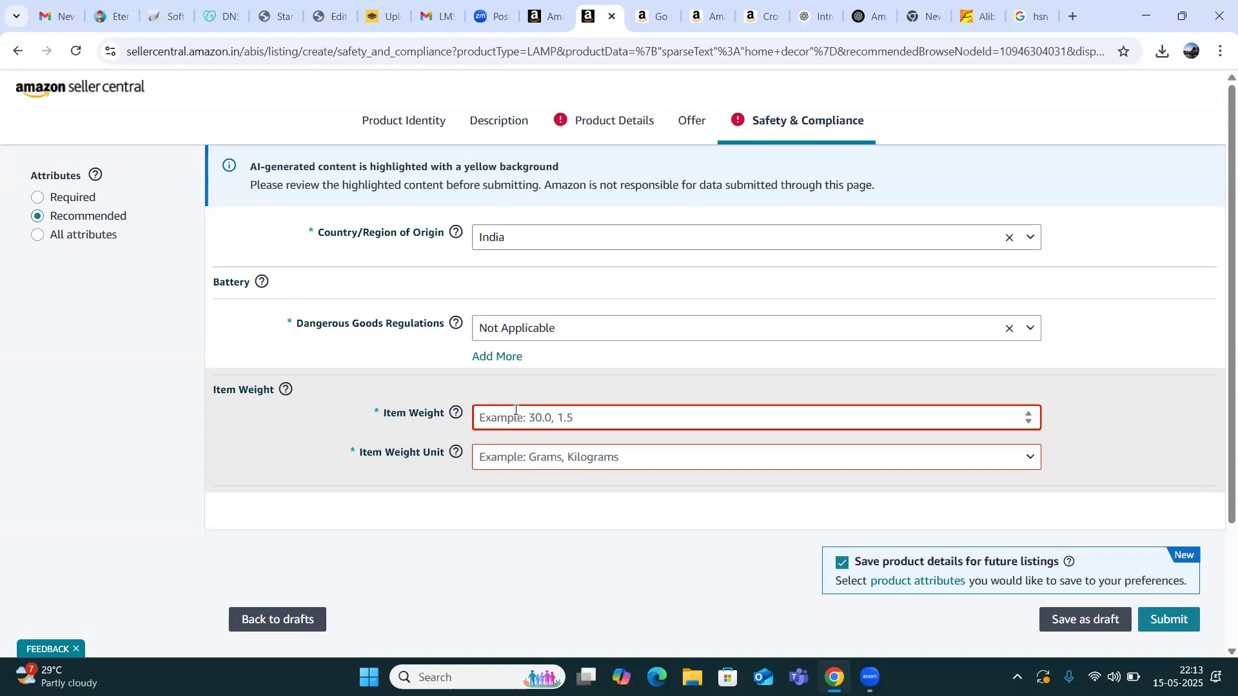
{"action": "type", "text": "5"}
{"action": "left_click", "coordinate": [516, 456]}
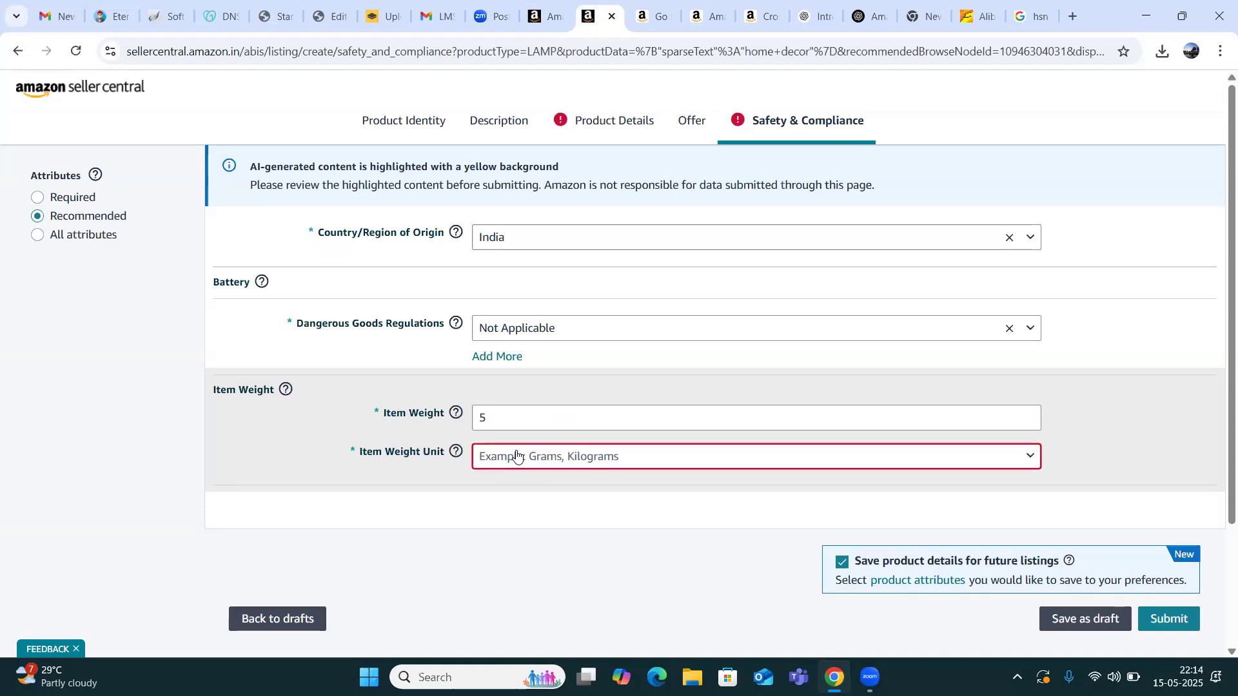
{"action": "key", "text": "k"}
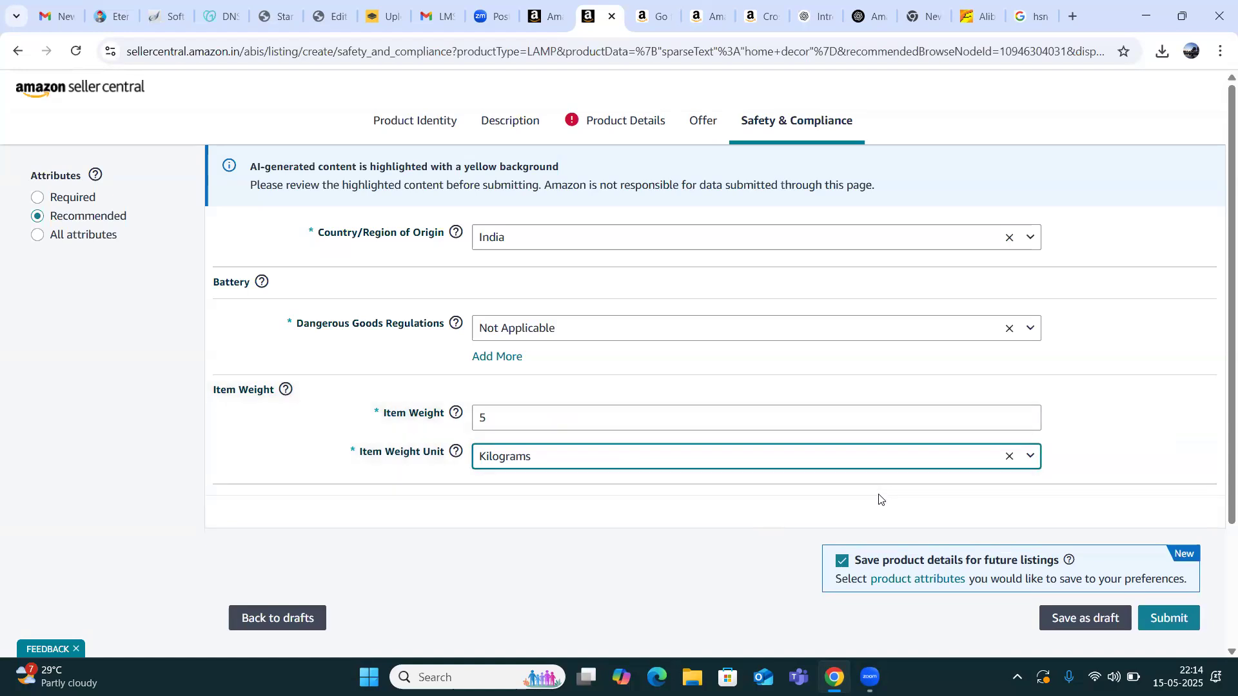
{"action": "scroll", "coordinate": [880, 499], "scroll_direction": "down", "scroll_amount": 3}
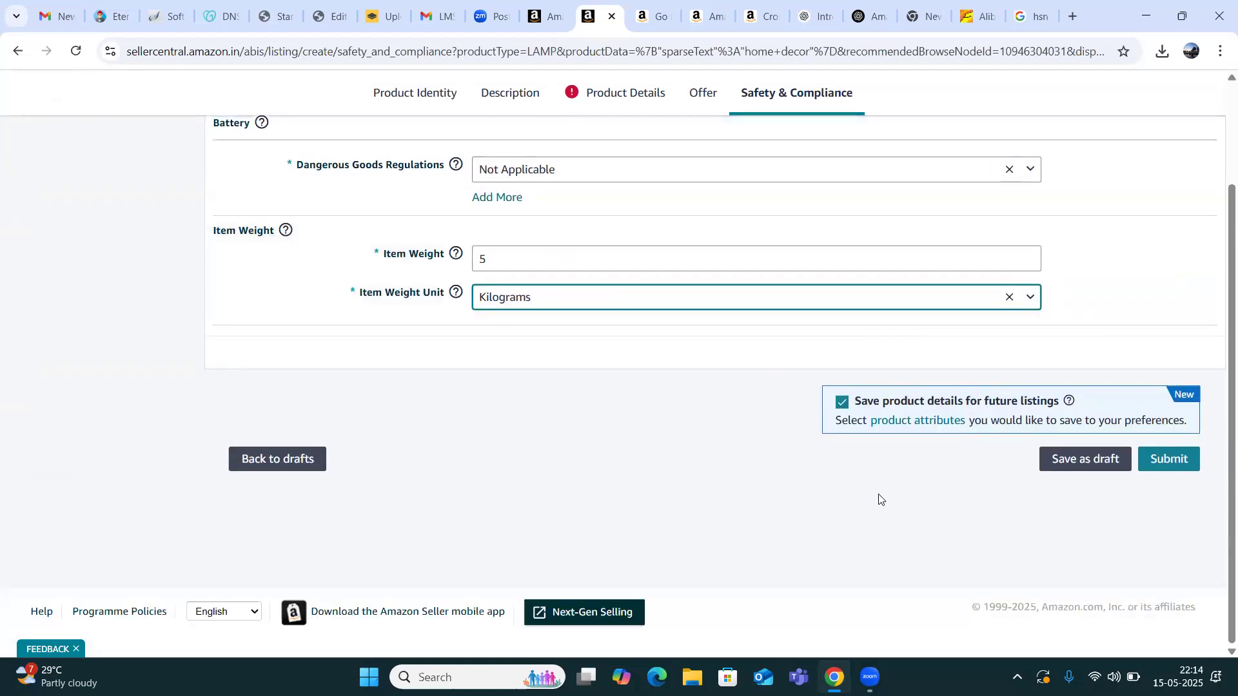
{"action": "left_click", "coordinate": [878, 495]}
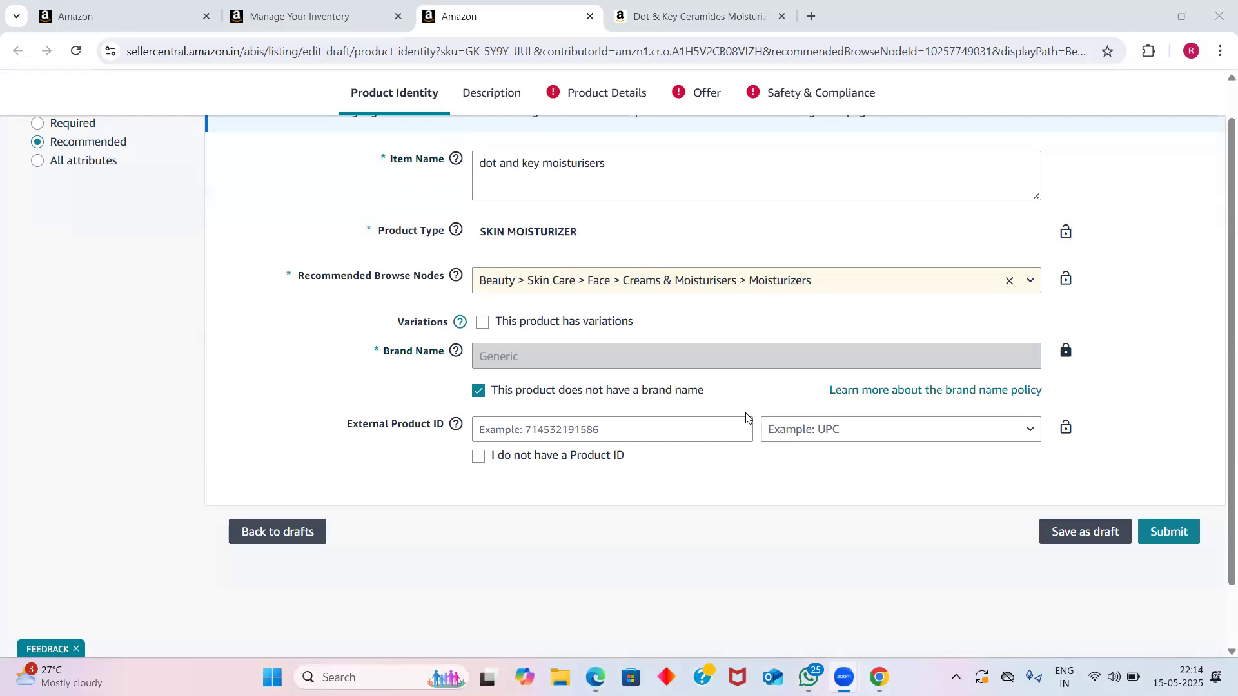
- Review the Product Identity and Description sections of the dot and key moisturisers draft listing
{"action": "scroll", "coordinate": [1221, 438], "scroll_direction": "down", "scroll_amount": 1}
{"action": "scroll", "coordinate": [1221, 258], "scroll_direction": "up", "scroll_amount": 3}
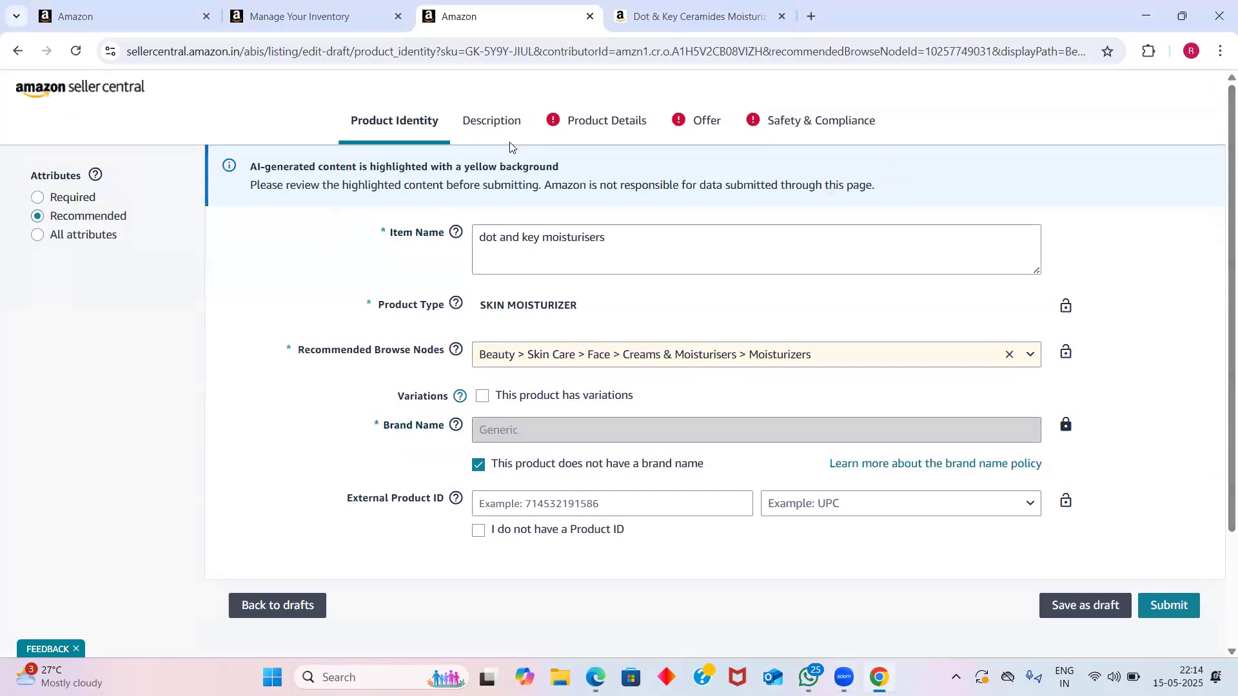
{"action": "left_click", "coordinate": [503, 122]}
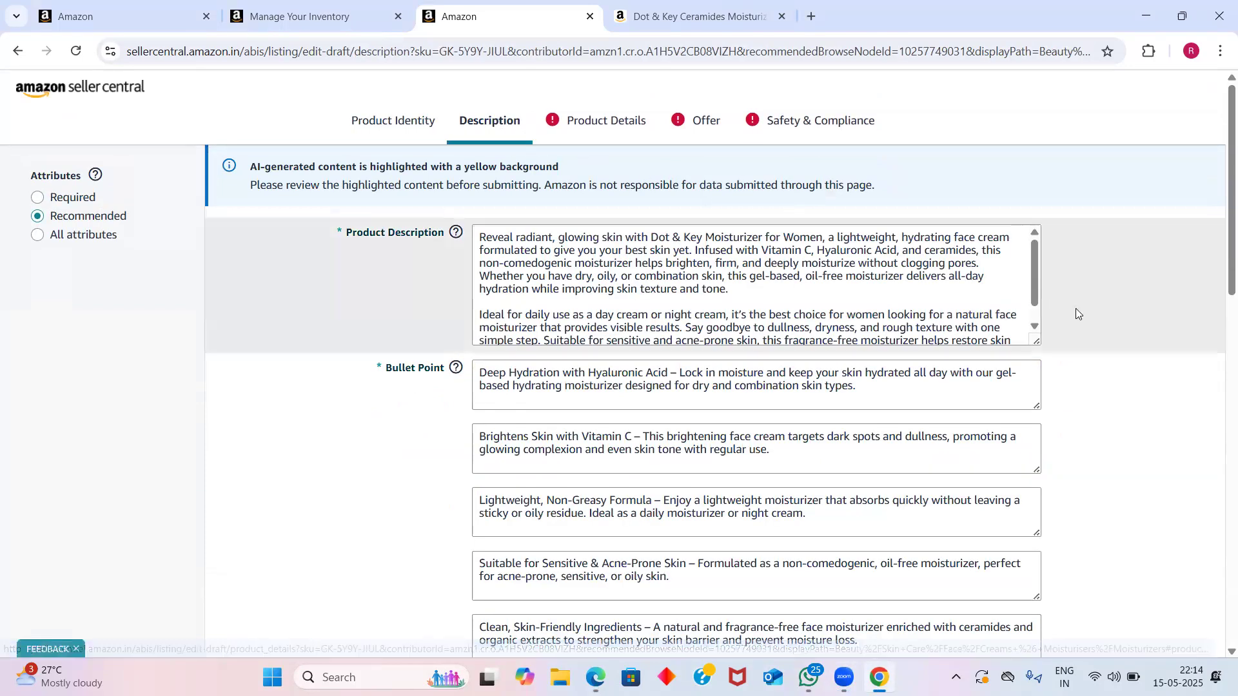
{"action": "scroll", "coordinate": [1218, 303], "scroll_direction": "down", "scroll_amount": 2}
{"action": "scroll", "coordinate": [1219, 320], "scroll_direction": "down", "scroll_amount": 2}
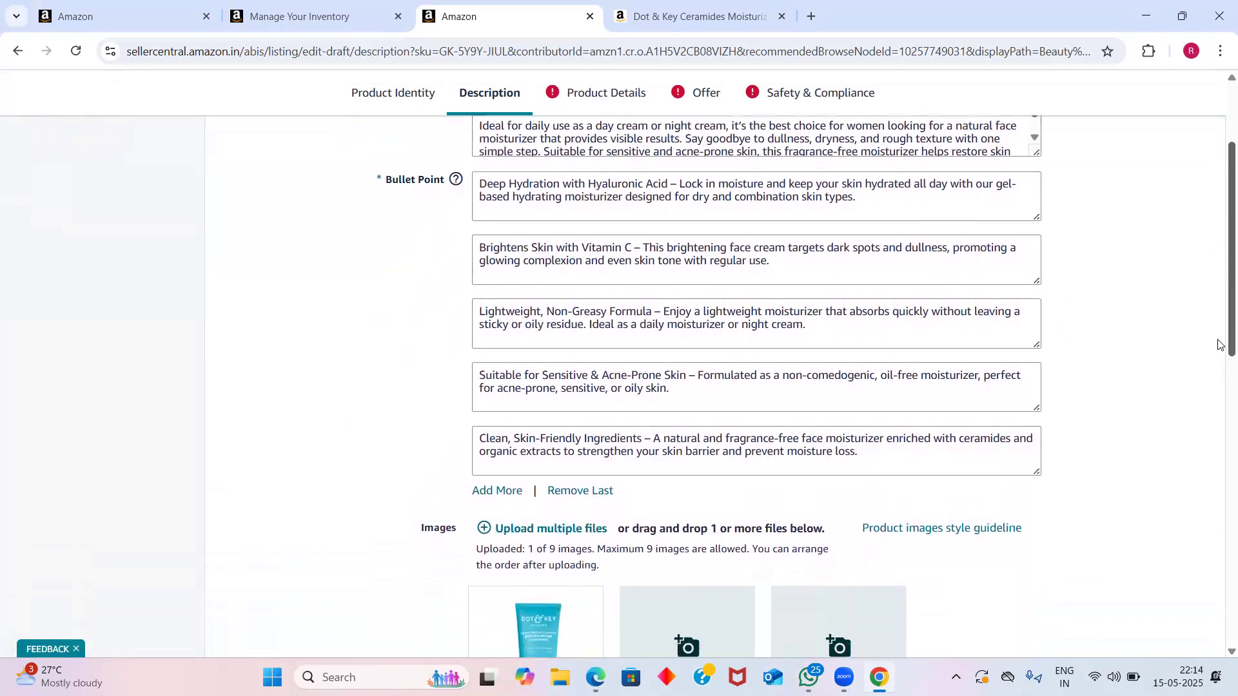
{"action": "scroll", "coordinate": [1219, 297], "scroll_direction": "up", "scroll_amount": 3}
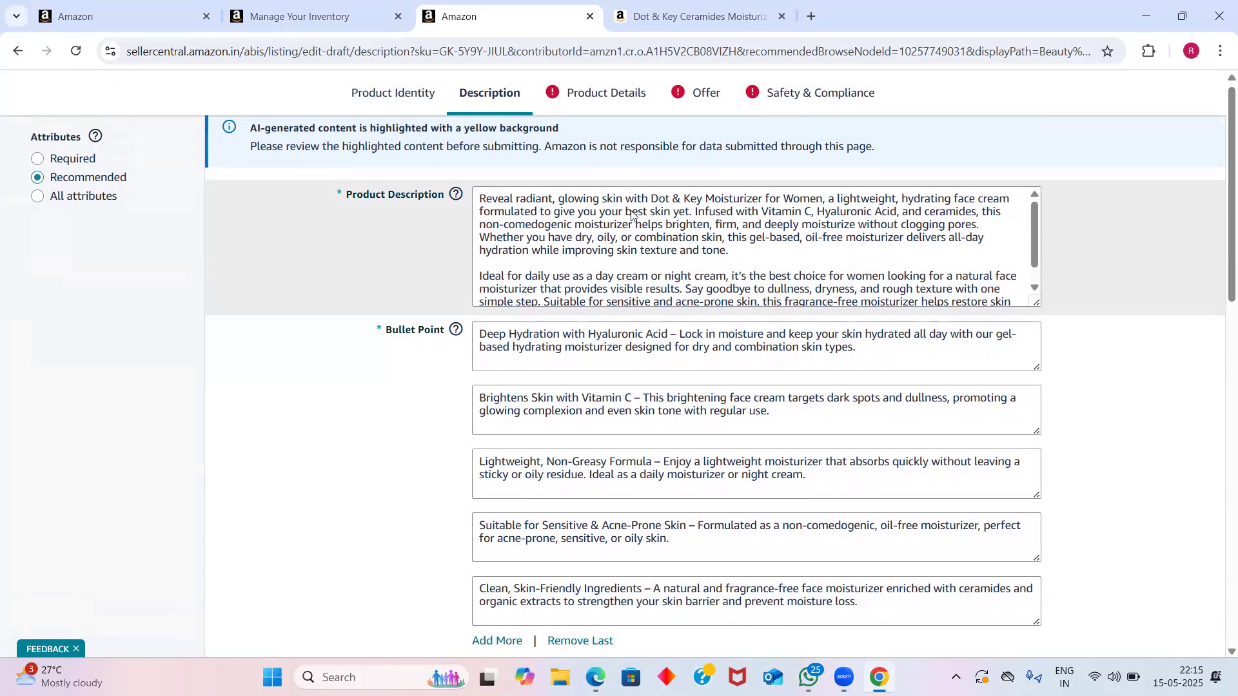
- In the moisturizer draft's Product Details, consult the reference moisturizer's Amazon page and set the Manufacturer to "Dot and key"
{"action": "left_click", "coordinate": [588, 96]}
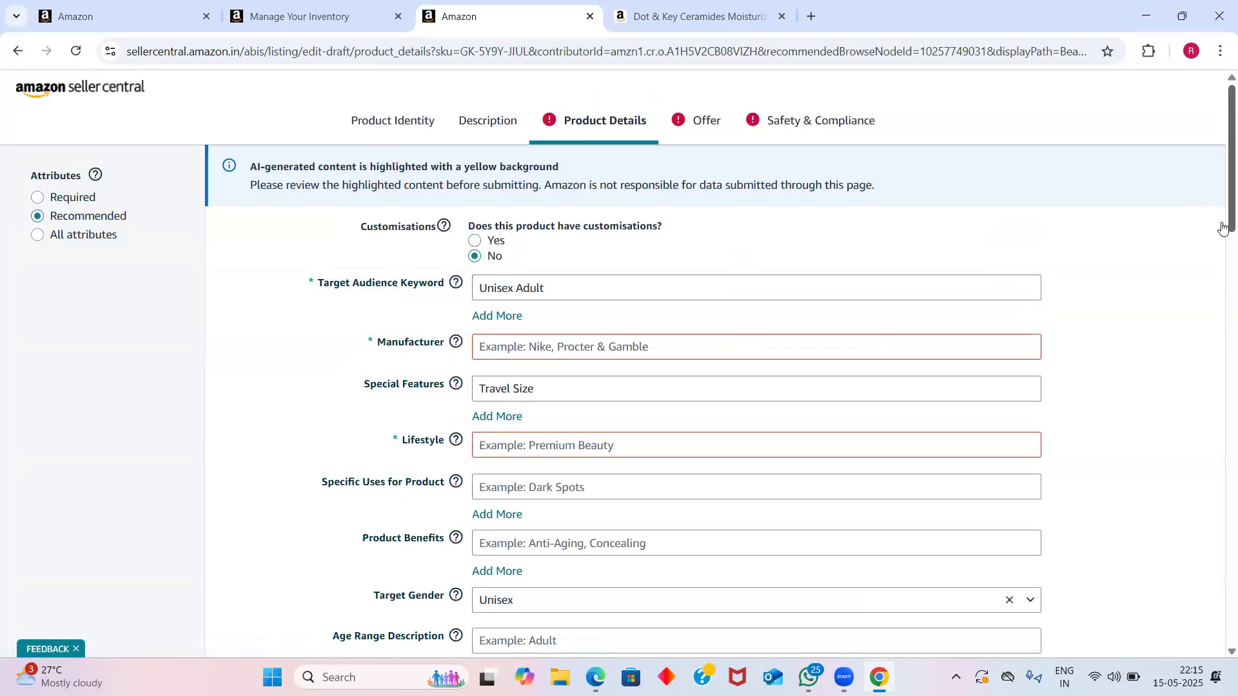
{"action": "scroll", "coordinate": [1223, 228], "scroll_direction": "down", "scroll_amount": 1}
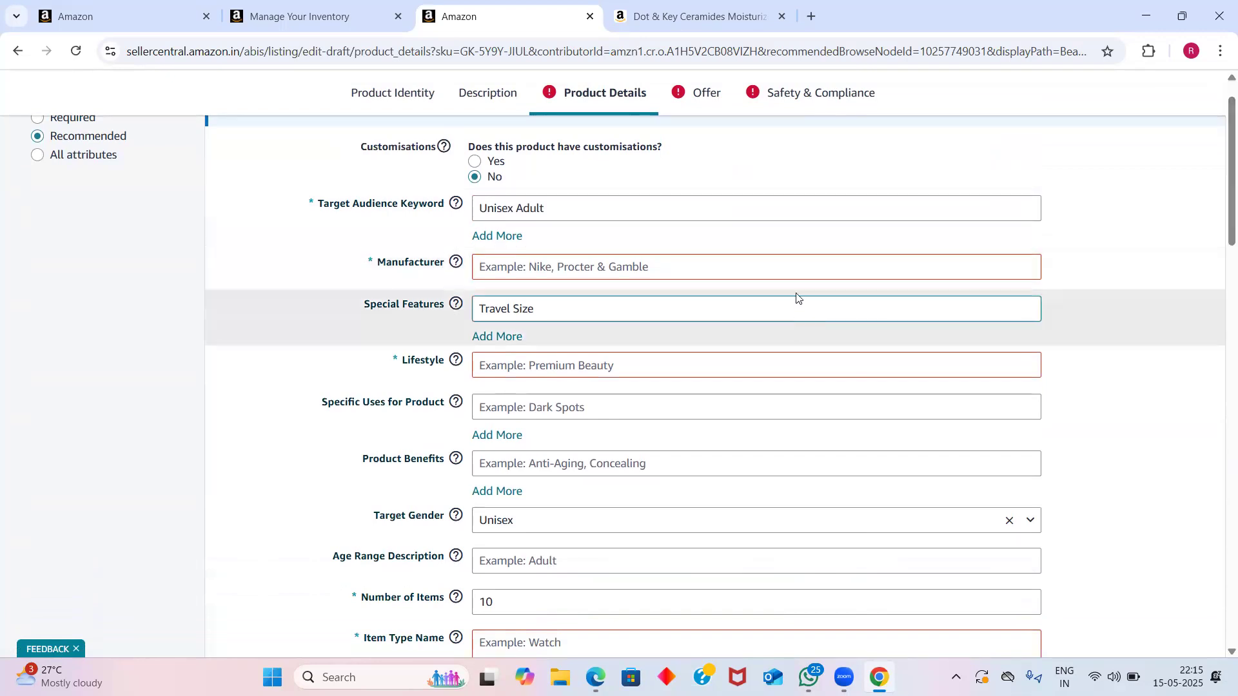
{"action": "left_click", "coordinate": [797, 270]}
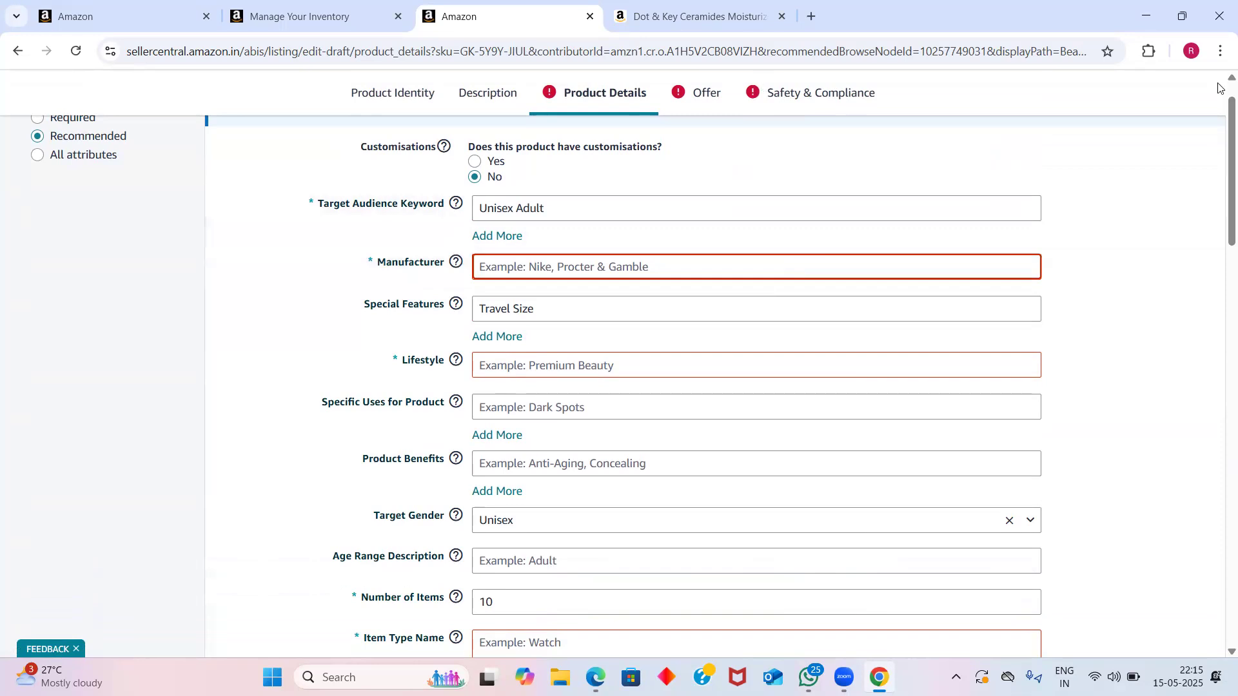
{"action": "double_click", "coordinate": [1040, 4]}
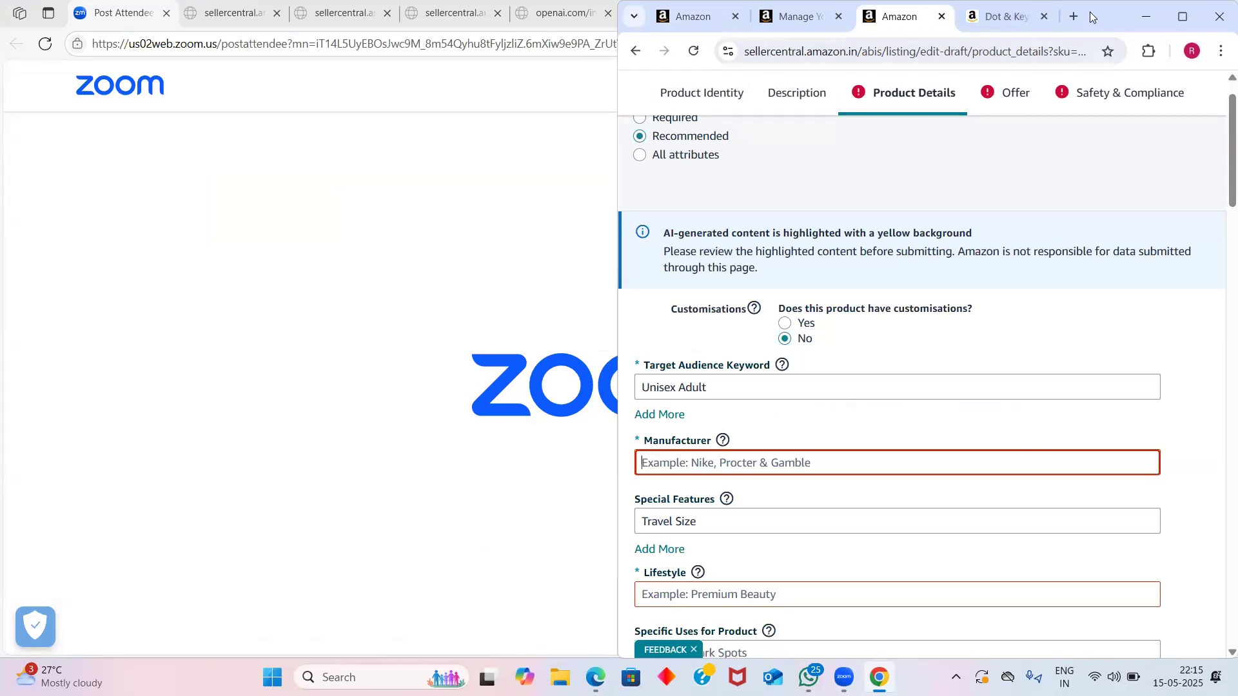
{"action": "left_click", "coordinate": [1005, 17]}
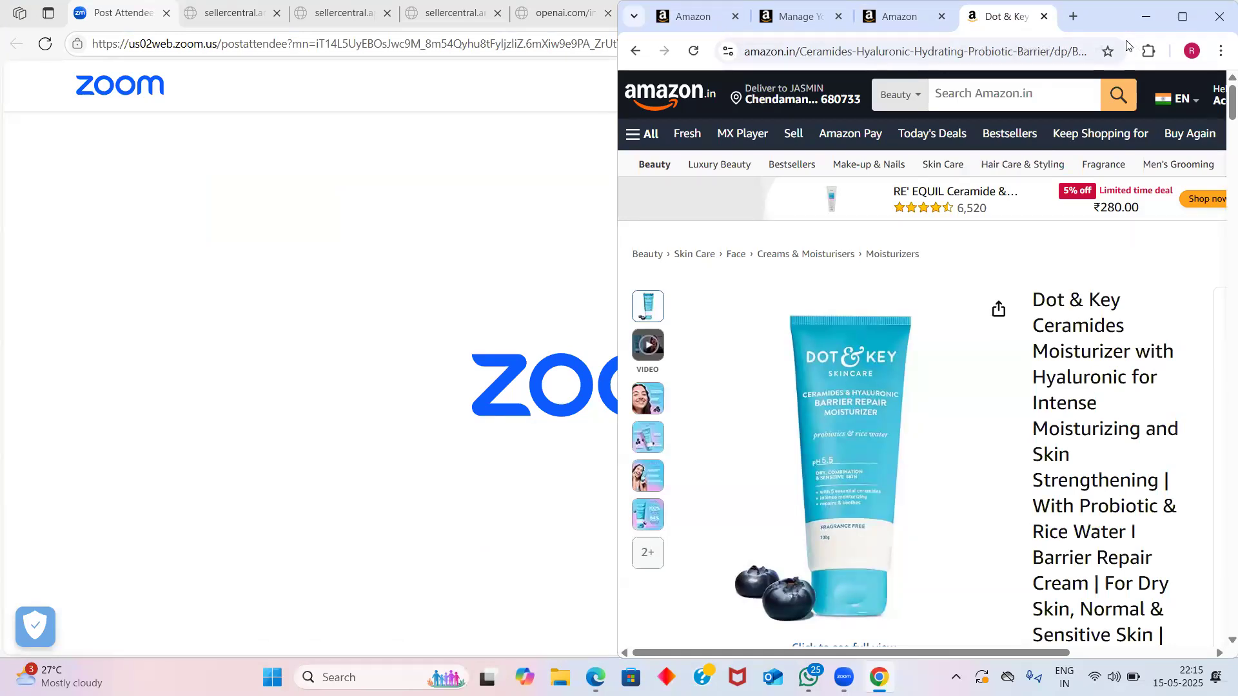
{"action": "left_click", "coordinate": [1174, 20]}
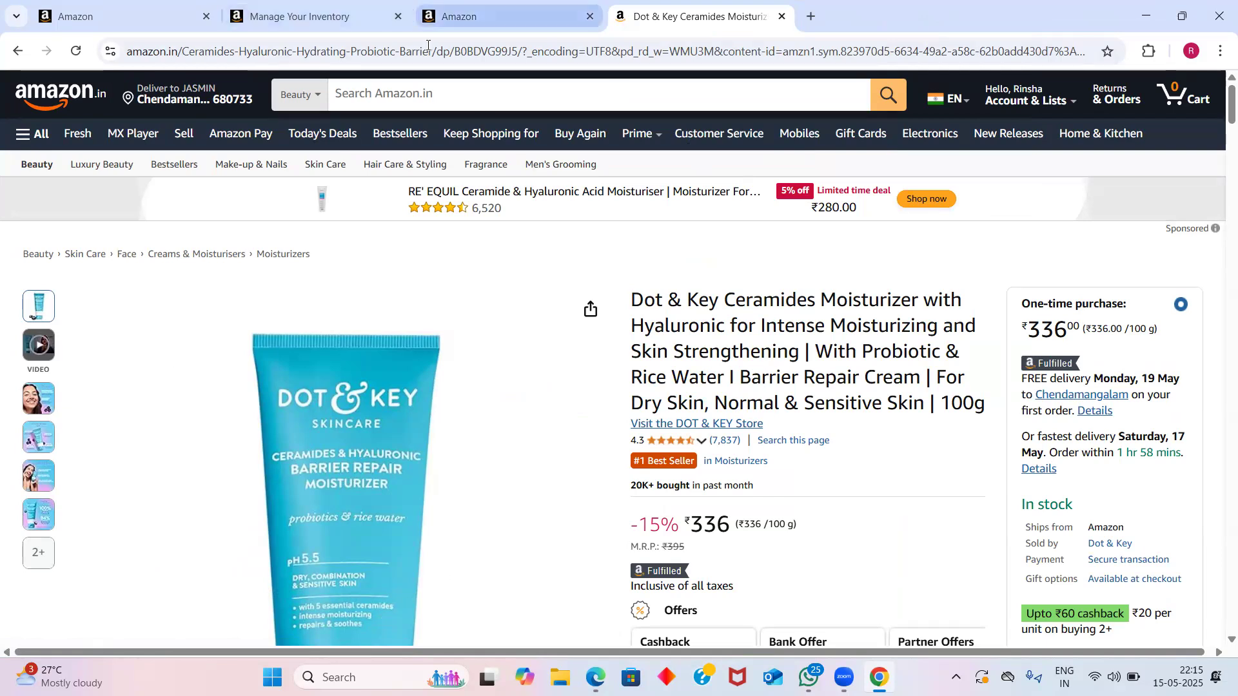
{"action": "left_click", "coordinate": [477, 16]}
{"action": "left_click", "coordinate": [533, 264]}
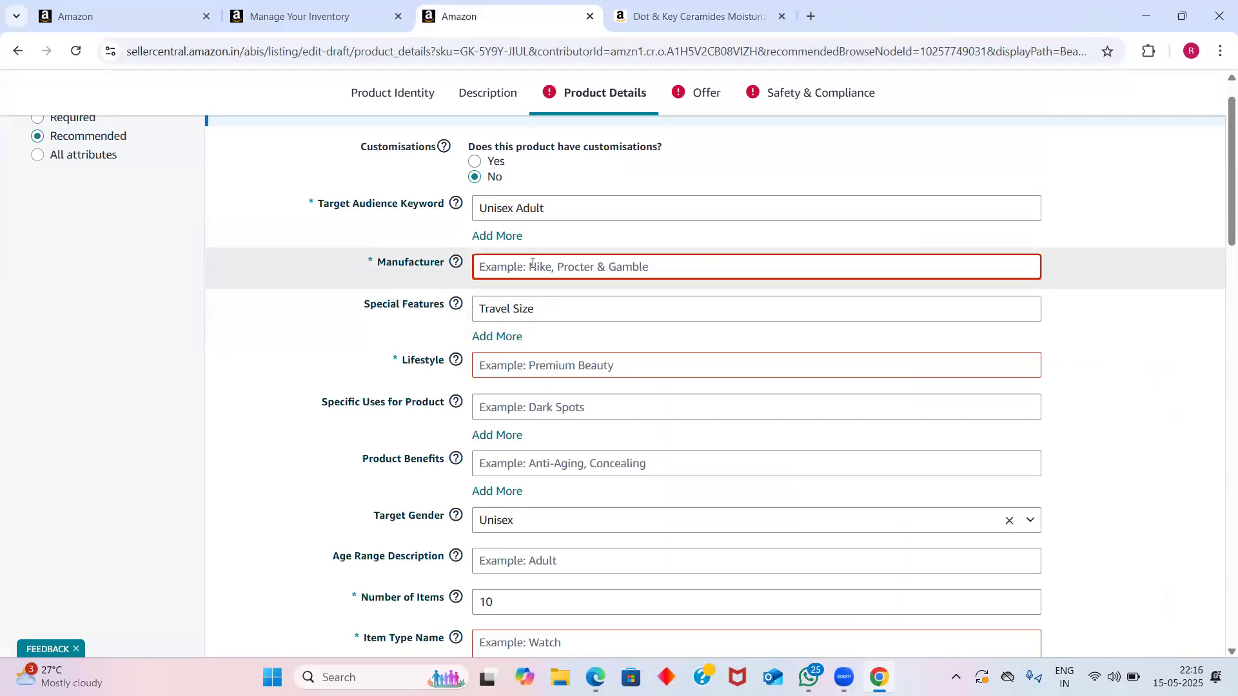
{"action": "type", "text": "Dot and key"}
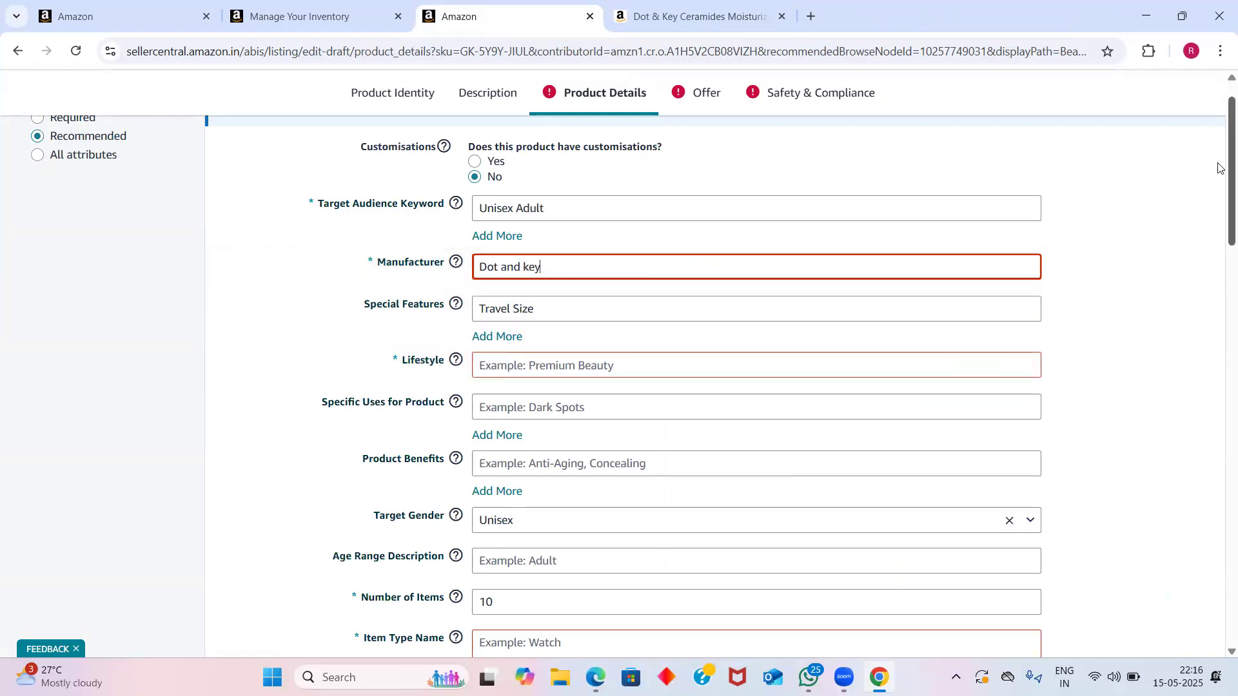
- Set the Lifestyle to Mass Beauty and the Number of Items to 1
{"action": "scroll", "coordinate": [1219, 206], "scroll_direction": "down", "scroll_amount": 2}
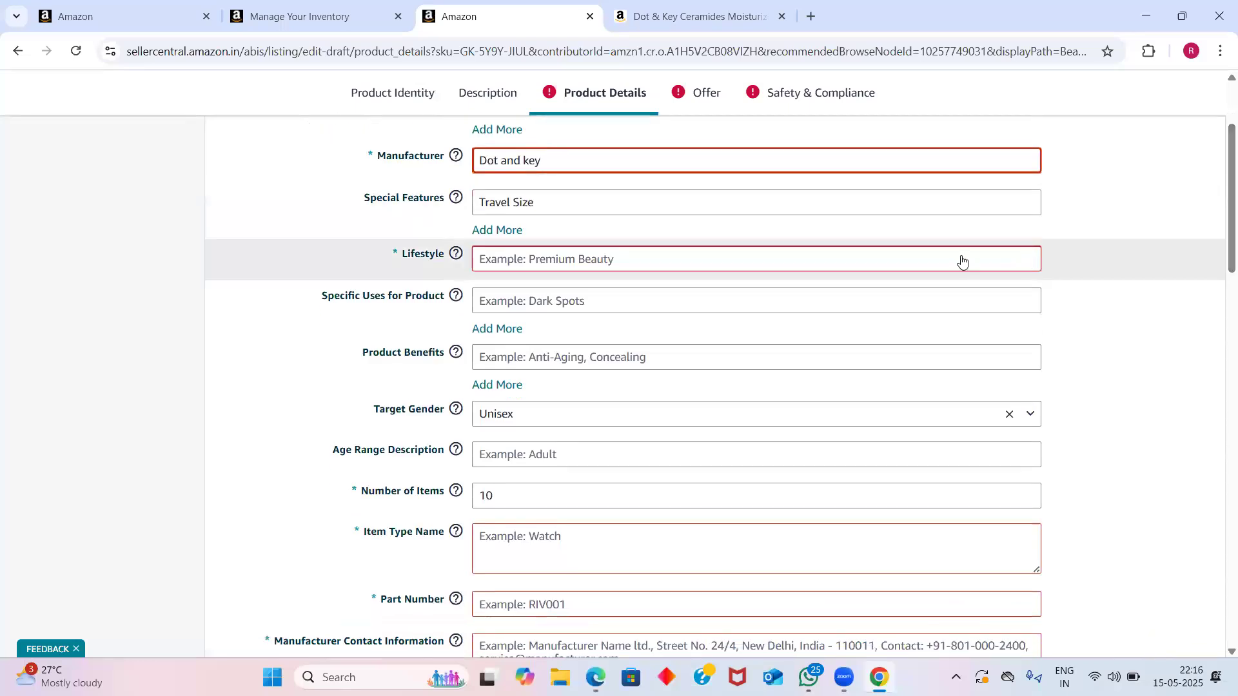
{"action": "left_click", "coordinate": [939, 269]}
{"action": "type", "text": "b"}
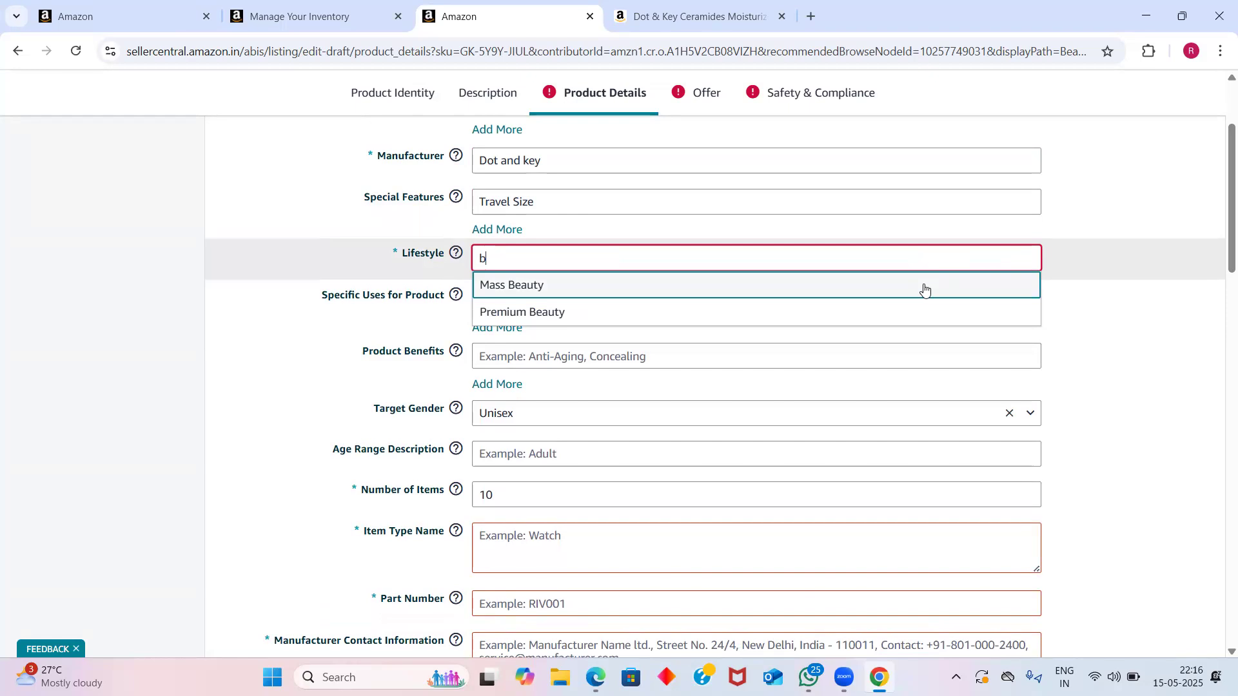
{"action": "left_click", "coordinate": [925, 286]}
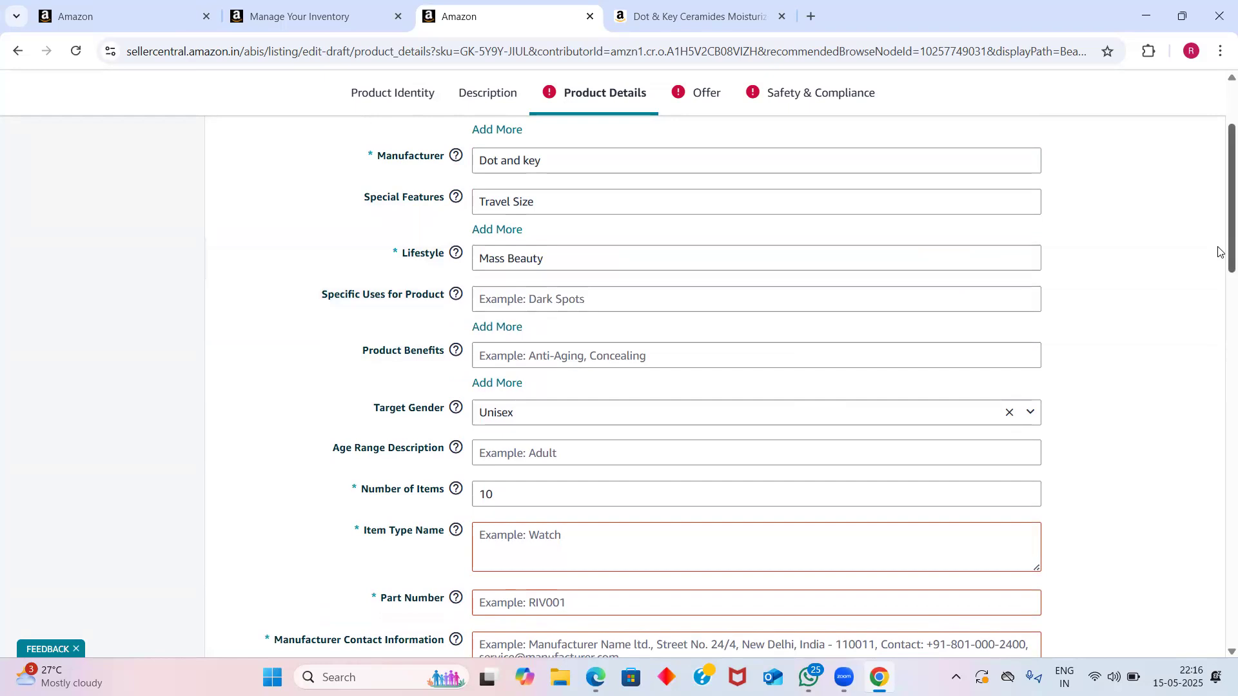
{"action": "scroll", "coordinate": [1218, 251], "scroll_direction": "down", "scroll_amount": 1}
{"action": "scroll", "coordinate": [1219, 270], "scroll_direction": "down", "scroll_amount": 1}
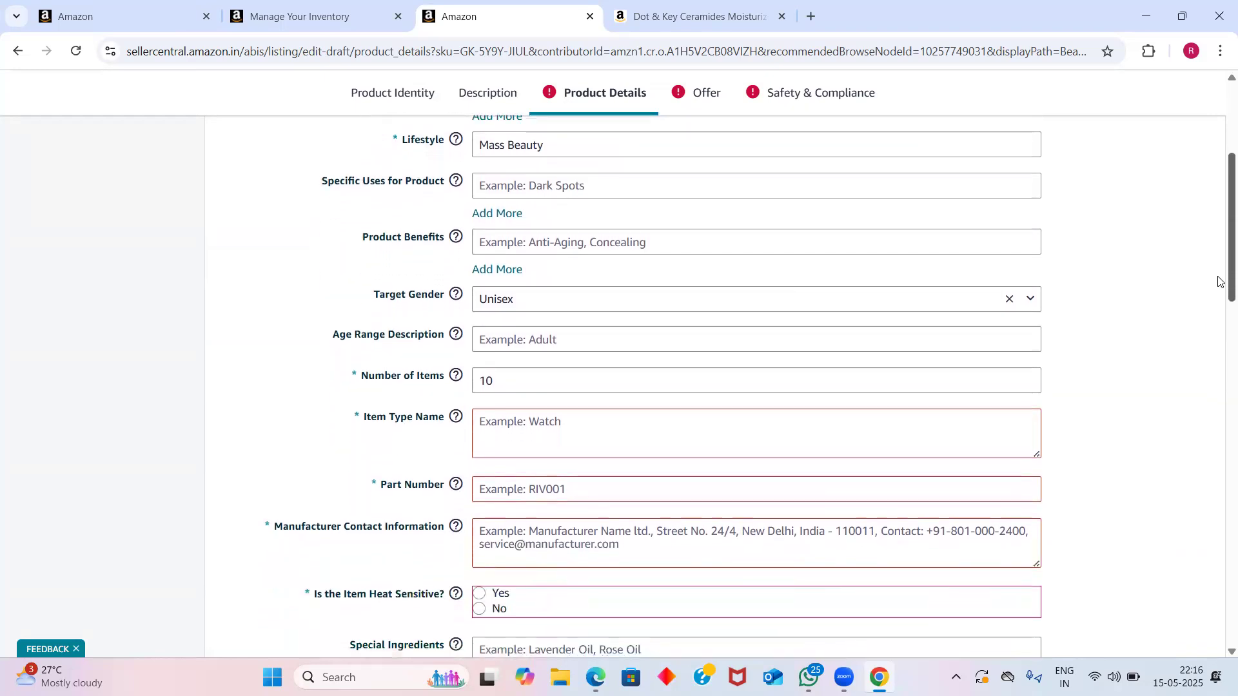
{"action": "left_click", "coordinate": [738, 377]}
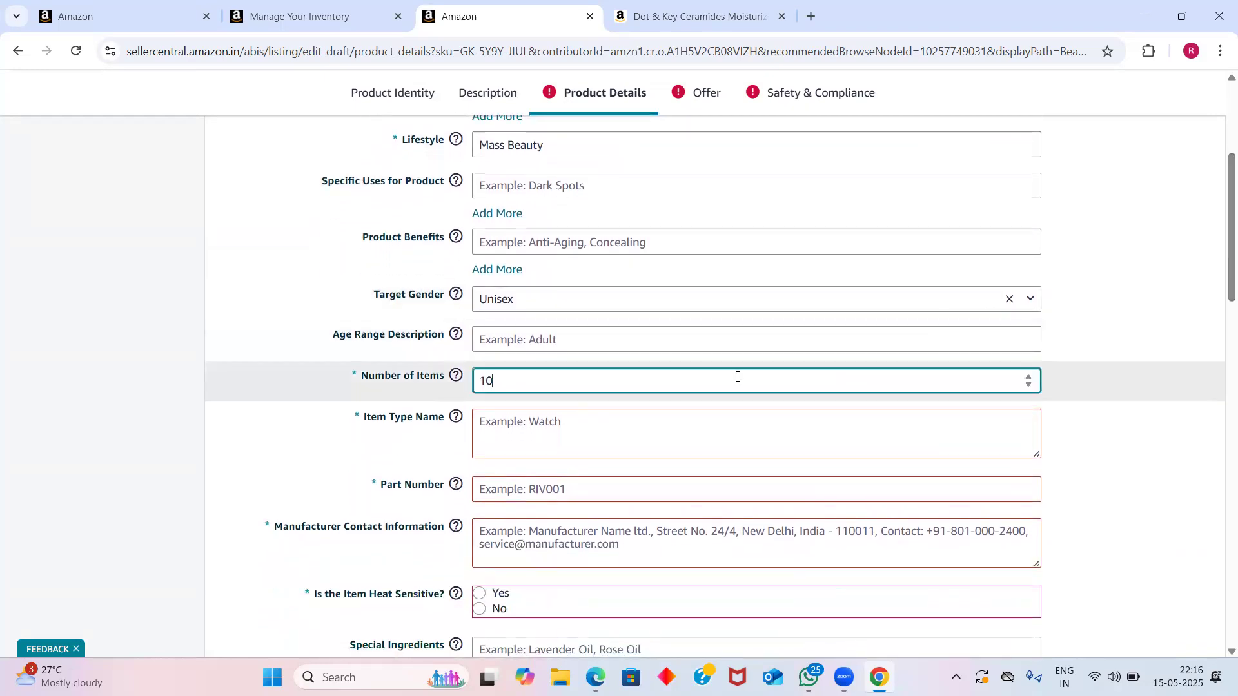
{"action": "key", "text": "BackSpace"}
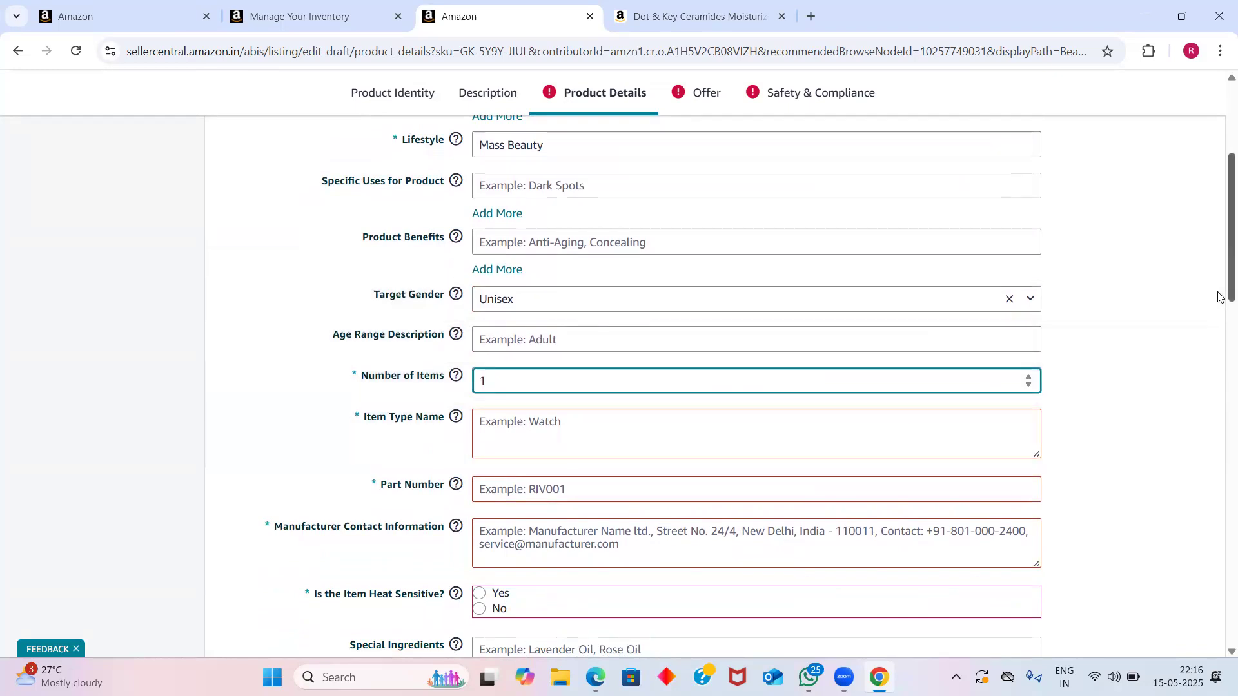
- Enter "moisturizer" as the Item Type Name and AMZ789 as the Part Number
{"action": "scroll", "coordinate": [1218, 309], "scroll_direction": "down", "scroll_amount": 1}
{"action": "scroll", "coordinate": [1218, 330], "scroll_direction": "down", "scroll_amount": 1}
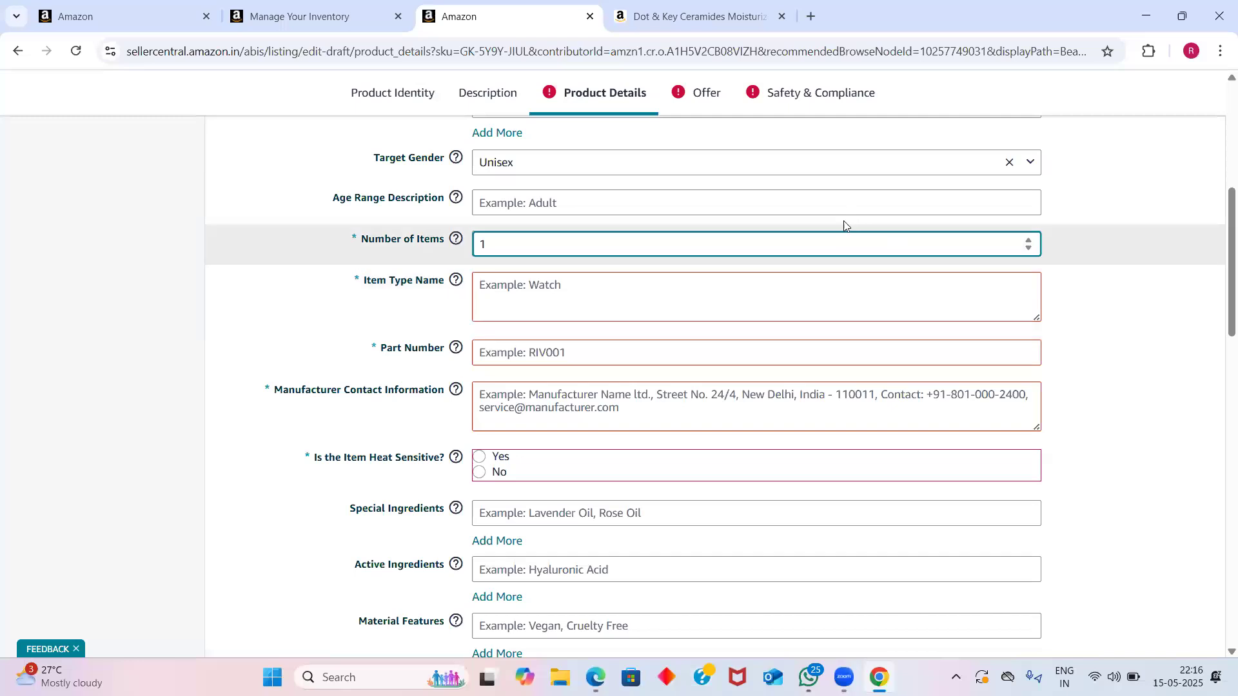
{"action": "left_click", "coordinate": [816, 298]}
{"action": "type", "text": "moi"}
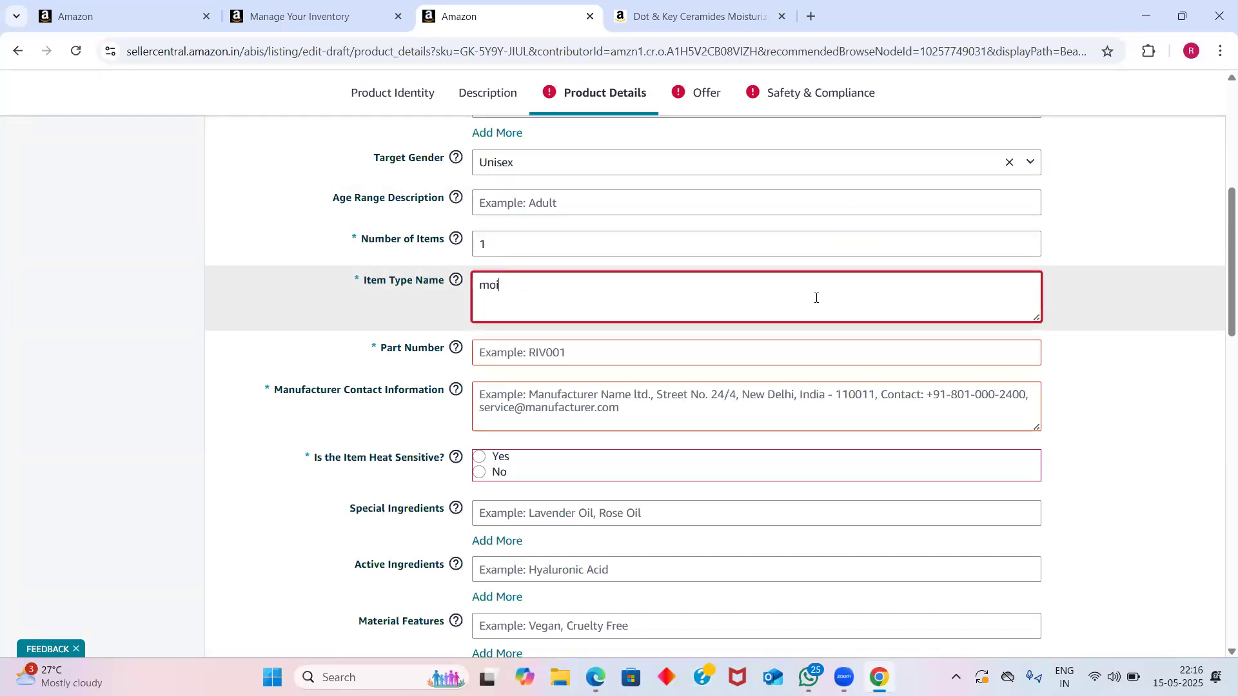
{"action": "type", "text": "sturizer"}
{"action": "left_click", "coordinate": [743, 354]}
{"action": "type", "text": "a"}
{"action": "key", "text": "BackSpace"}
{"action": "type", "text": "AM"}
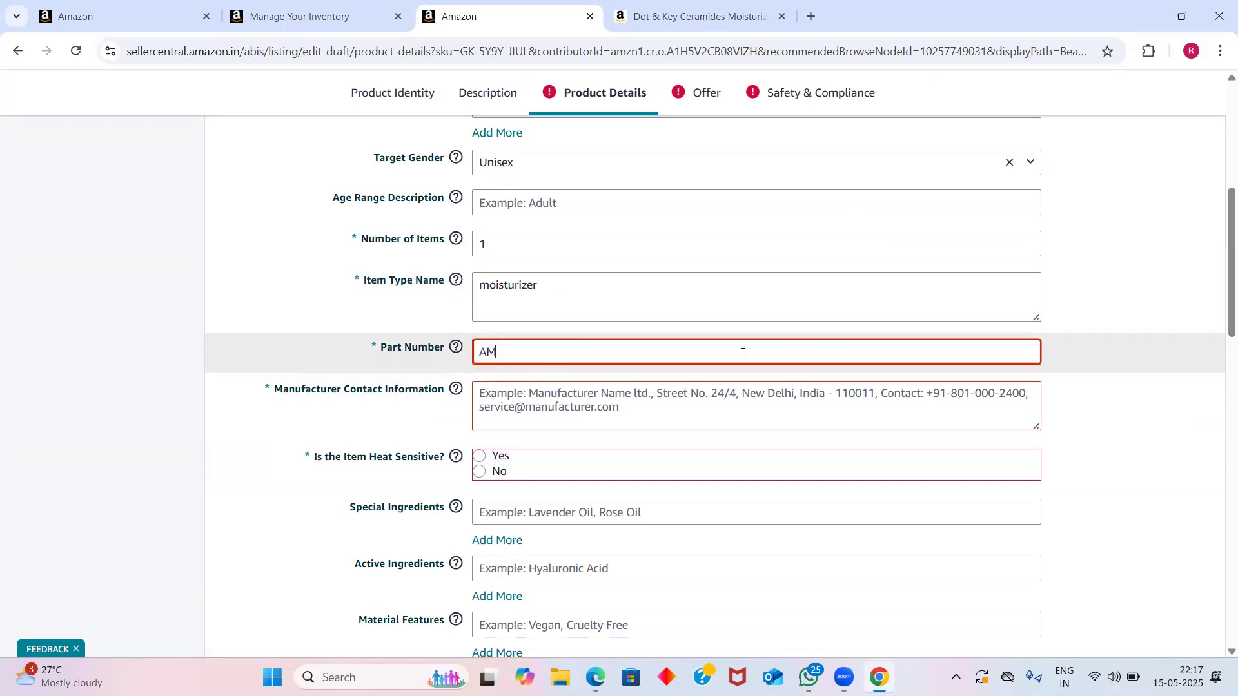
{"action": "type", "text": "Z789"}
- Answer No to whether the item is heat sensitive
{"action": "scroll", "coordinate": [1219, 330], "scroll_direction": "down", "scroll_amount": 3}
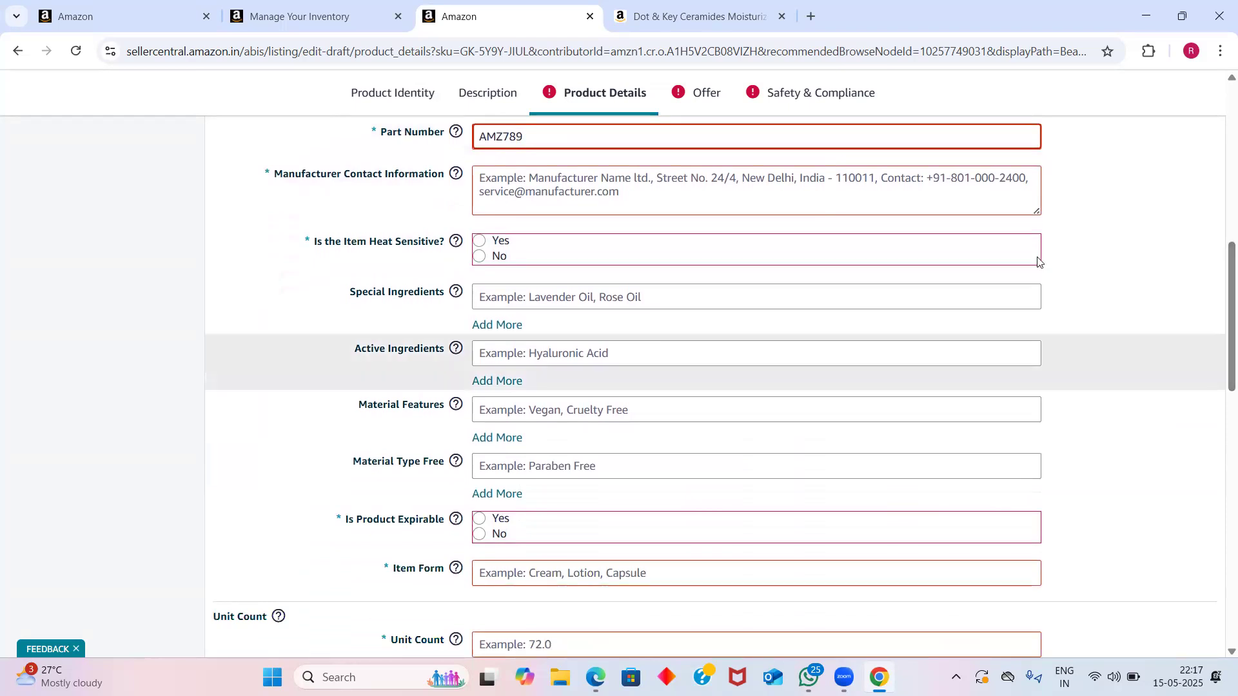
{"action": "left_click", "coordinate": [778, 182]}
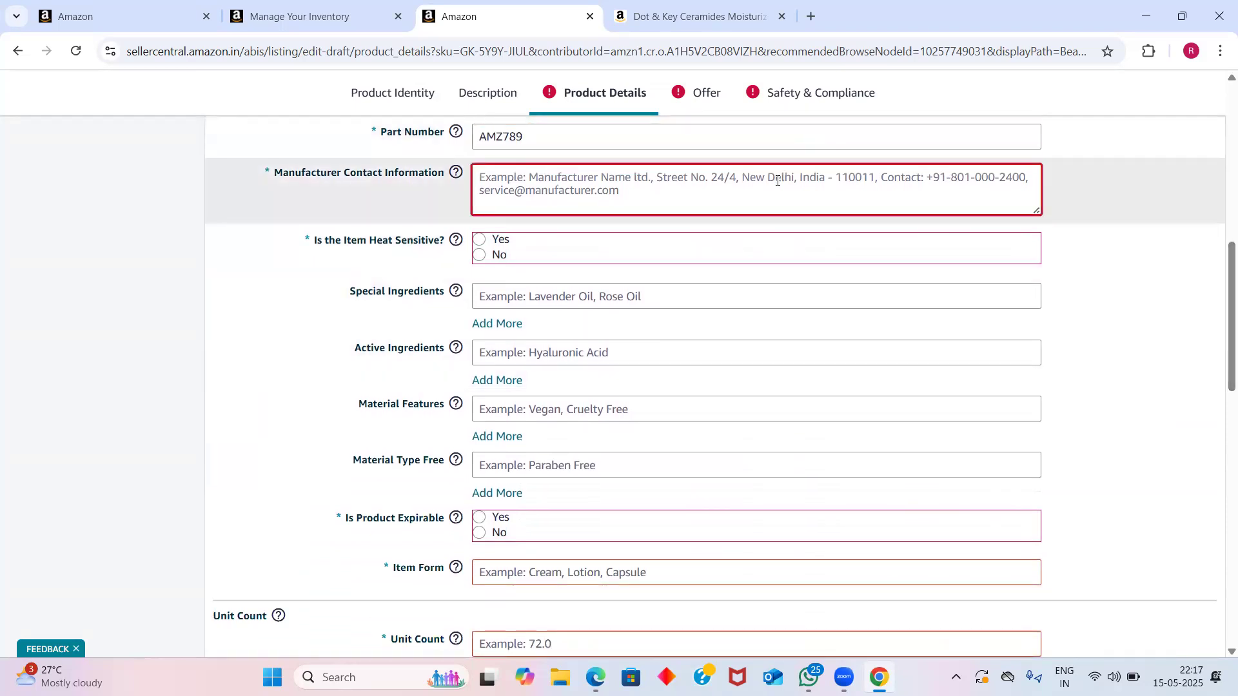
{"action": "mouse_move", "coordinate": [455, 241]}
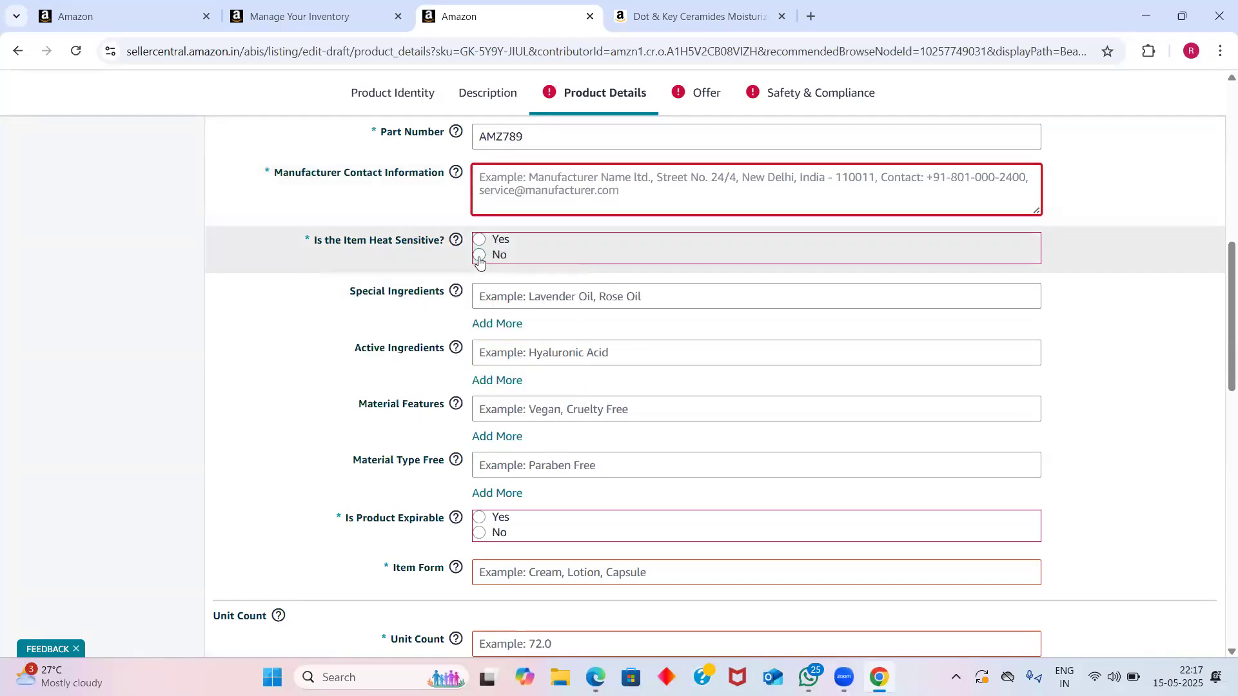
{"action": "left_click", "coordinate": [480, 257]}
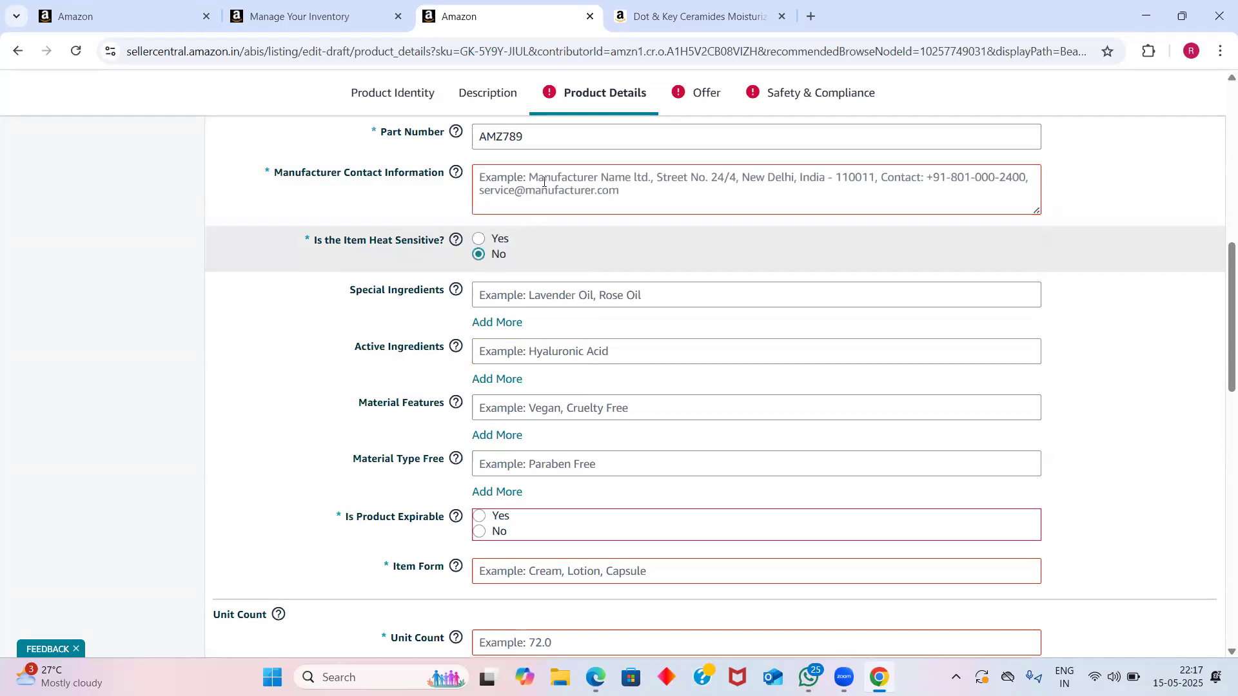
- Enter the manufacturer's postal address in Manufacturer Contact Information
{"action": "left_click", "coordinate": [551, 180]}
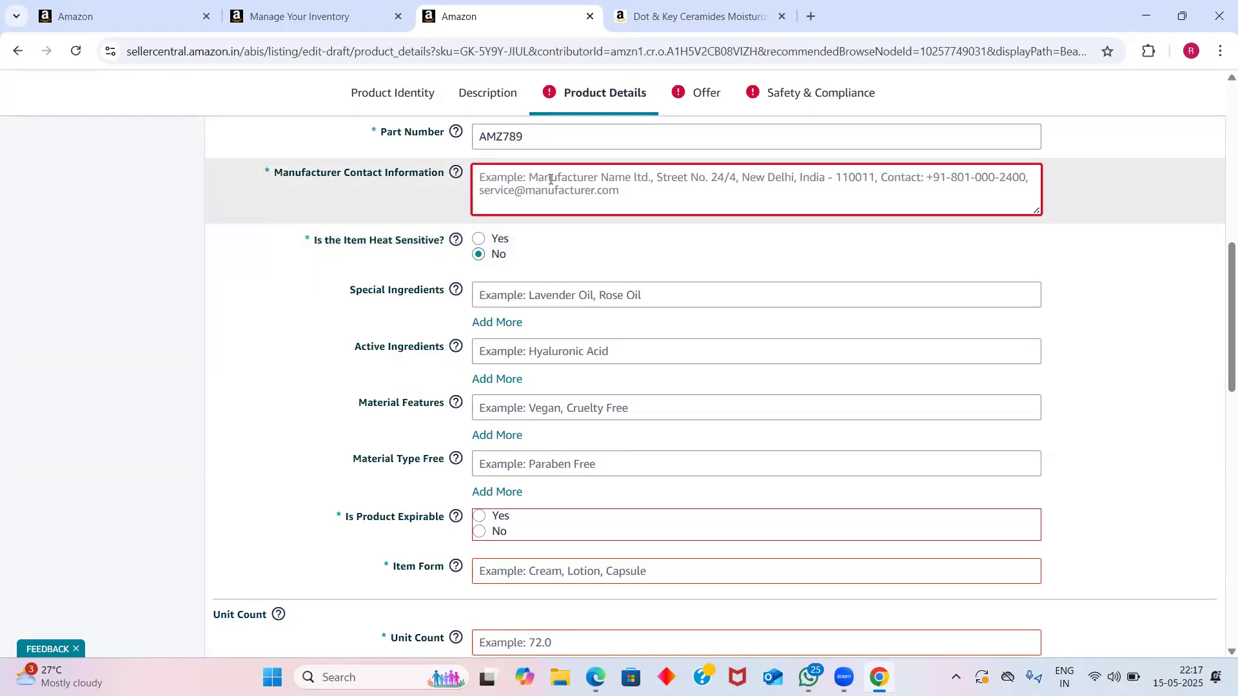
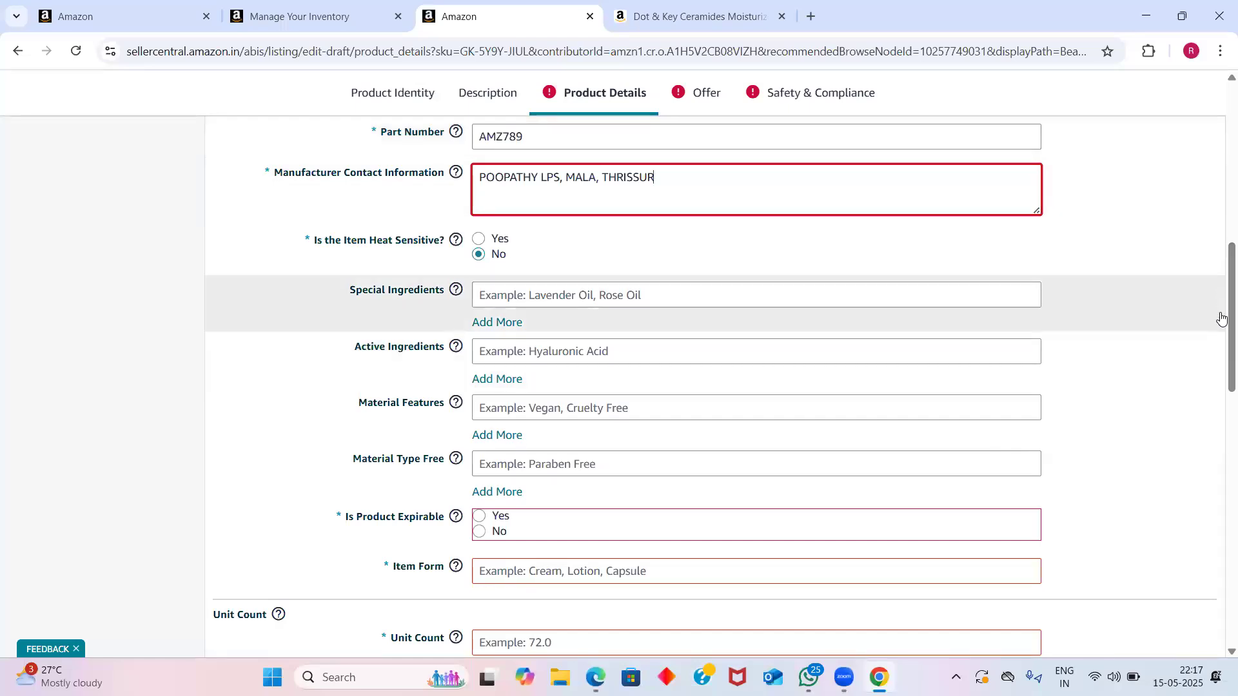
{"action": "left_click_drag", "start_coordinate": [1223, 381], "coordinate": [1223, 410]}
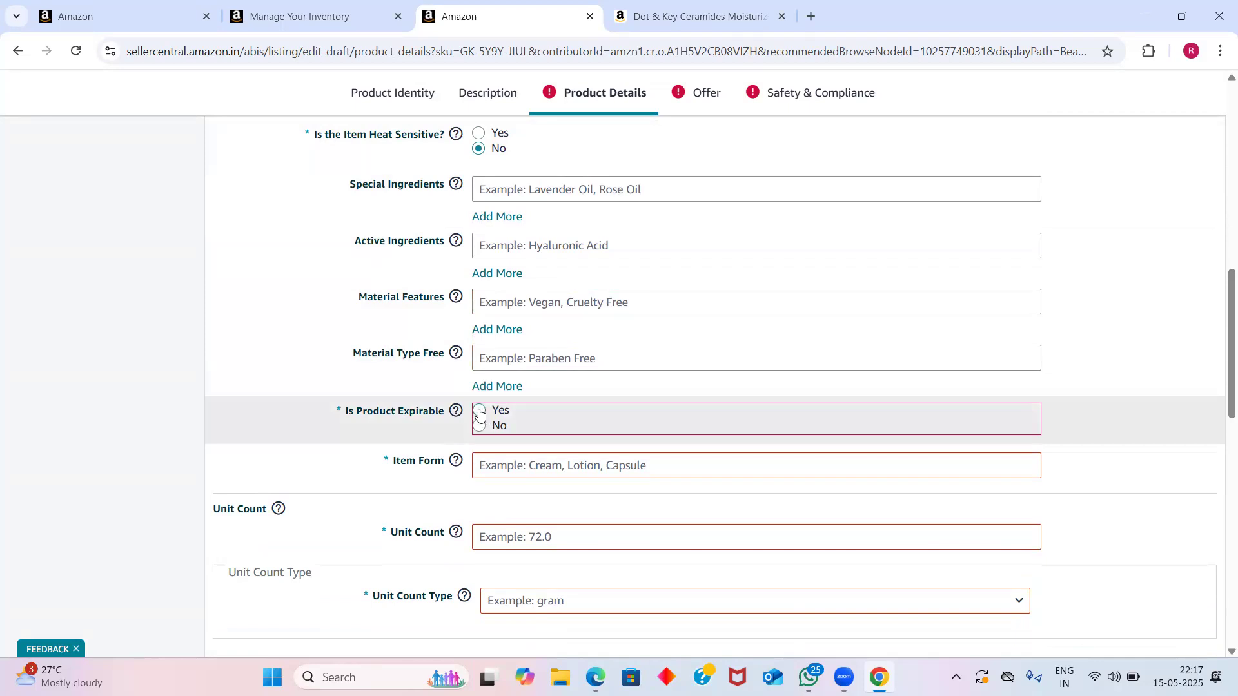
- Mark the product as expirable and set the Product Expiration Type to Shelf Life
{"action": "left_click", "coordinate": [478, 412]}
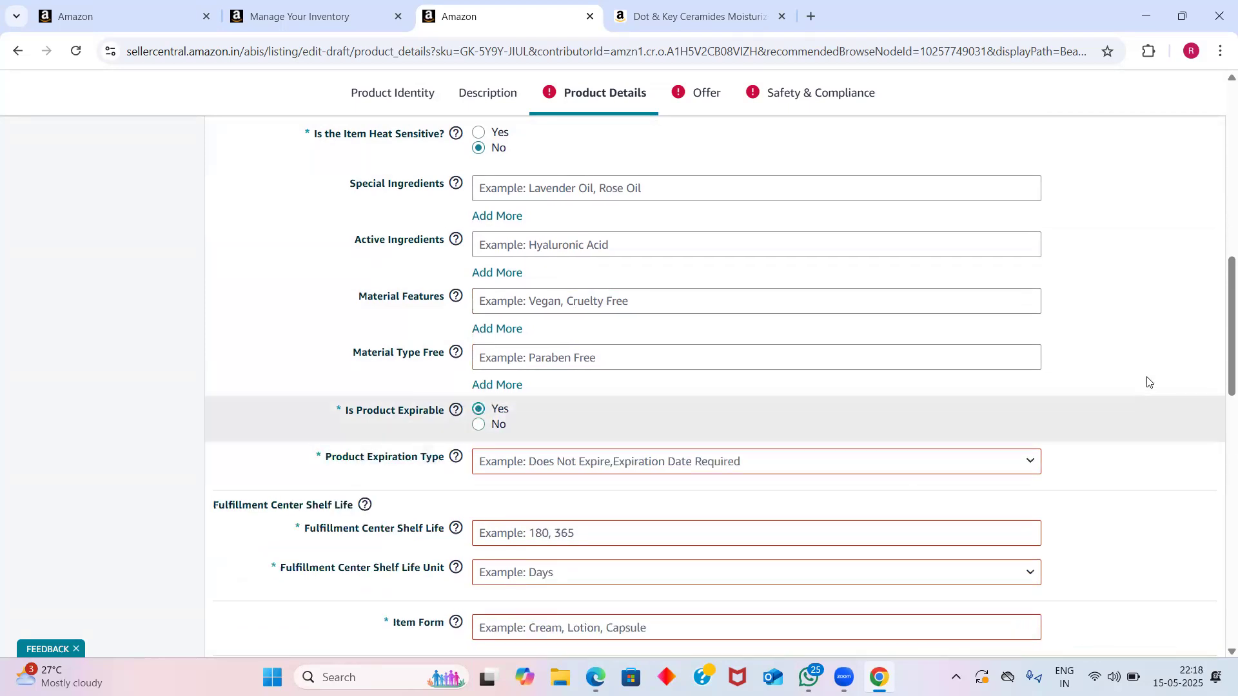
{"action": "scroll", "coordinate": [1219, 380], "scroll_direction": "down", "scroll_amount": 4}
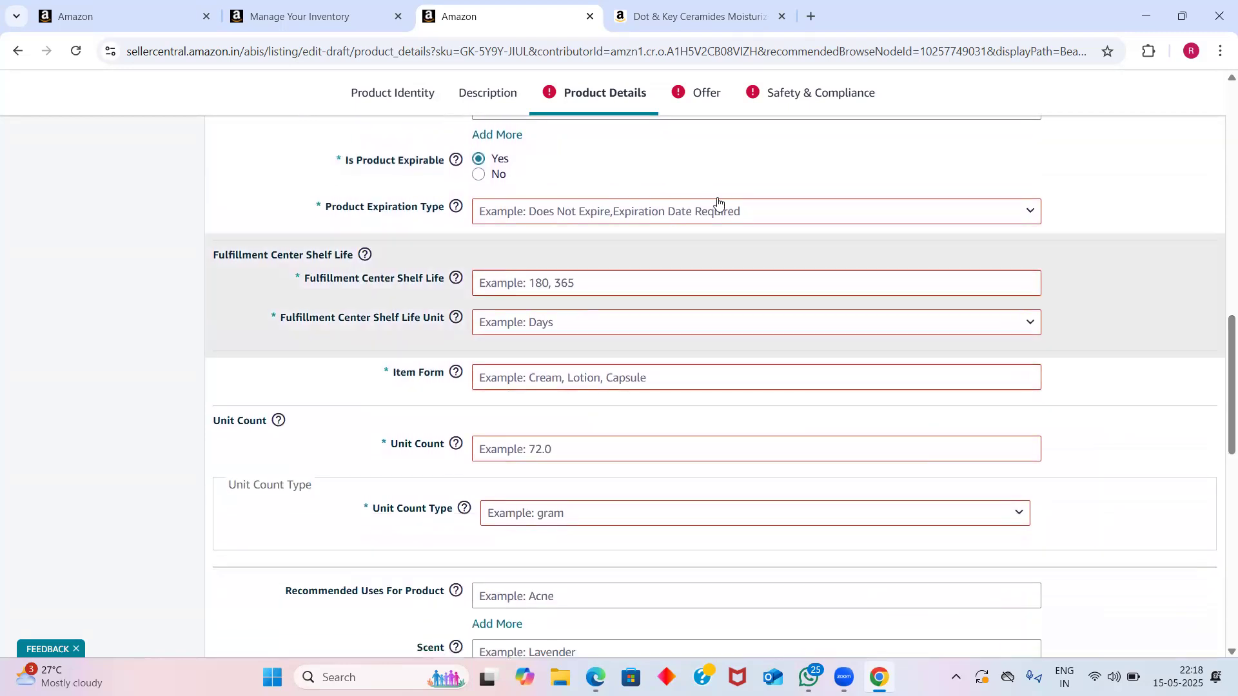
{"action": "left_click", "coordinate": [718, 210]}
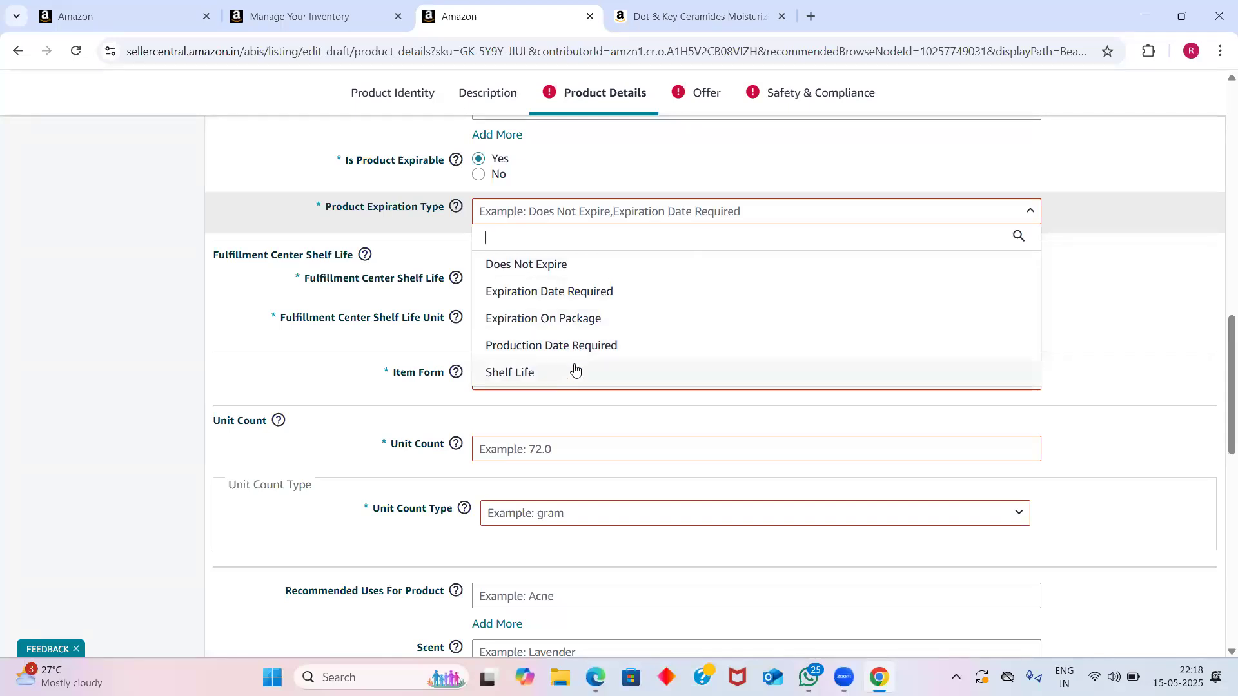
{"action": "left_click", "coordinate": [704, 380]}
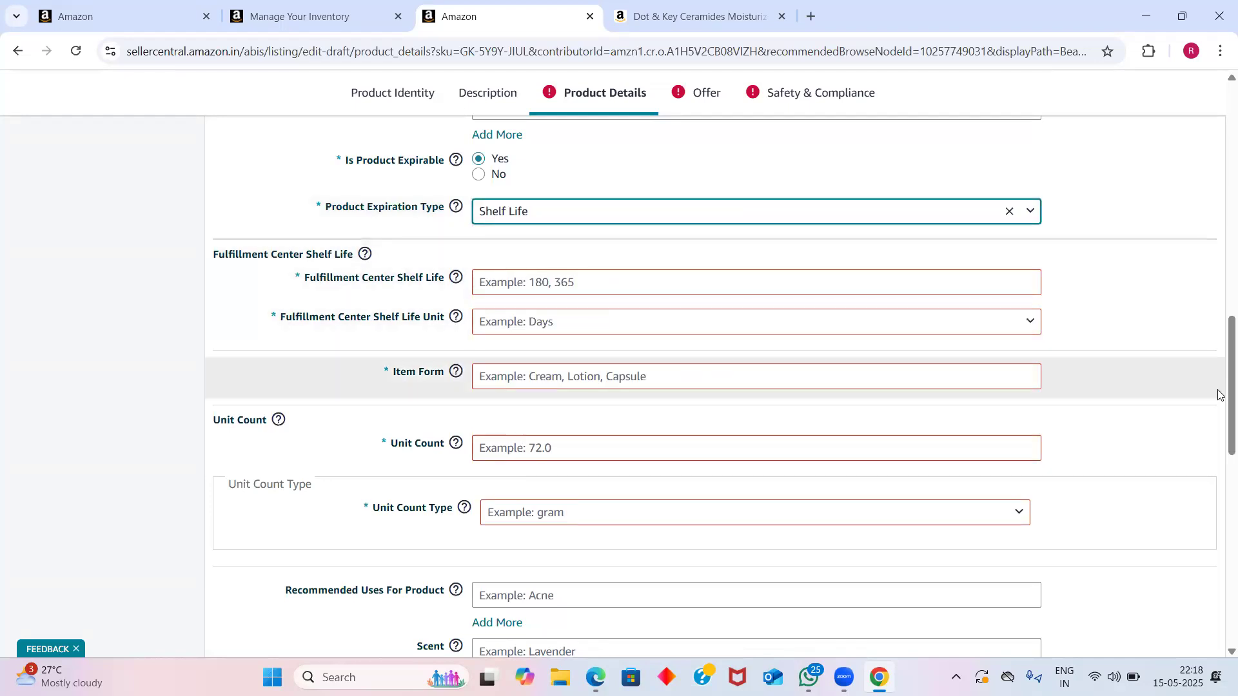
- Set the Fulfillment Center Shelf Life to 180 Days and the Item Form to Cream
{"action": "left_click_drag", "start_coordinate": [1220, 406], "coordinate": [1220, 419]}
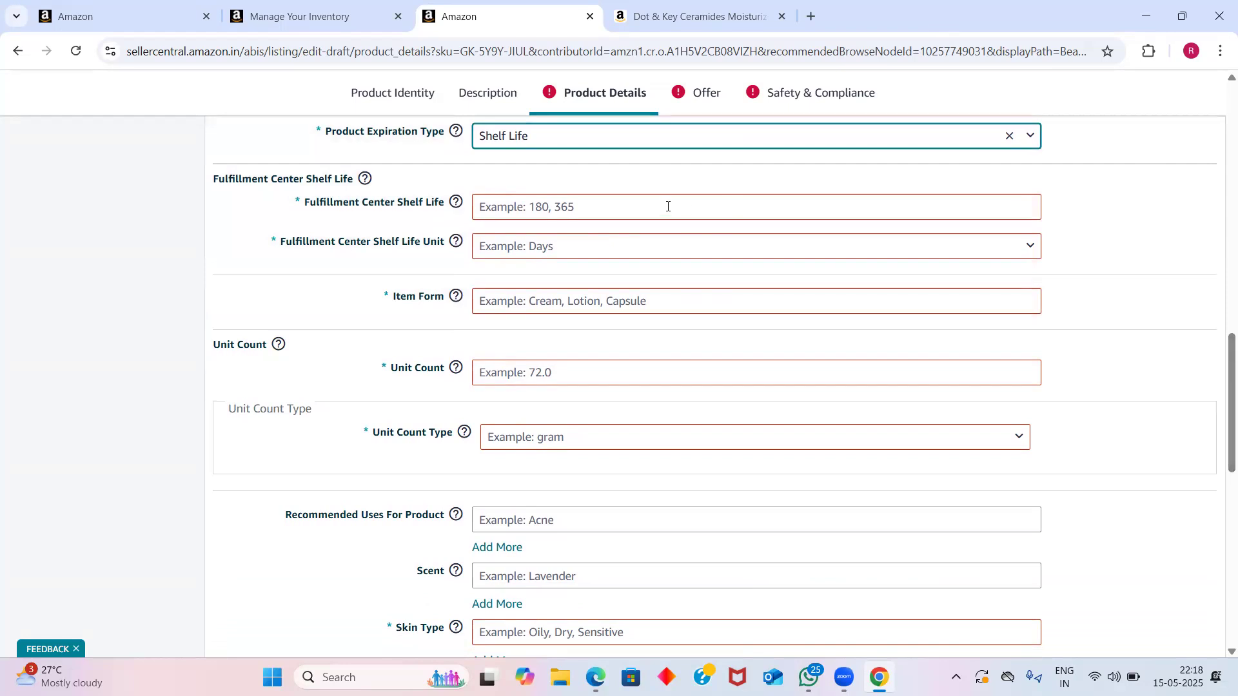
{"action": "left_click", "coordinate": [624, 207]}
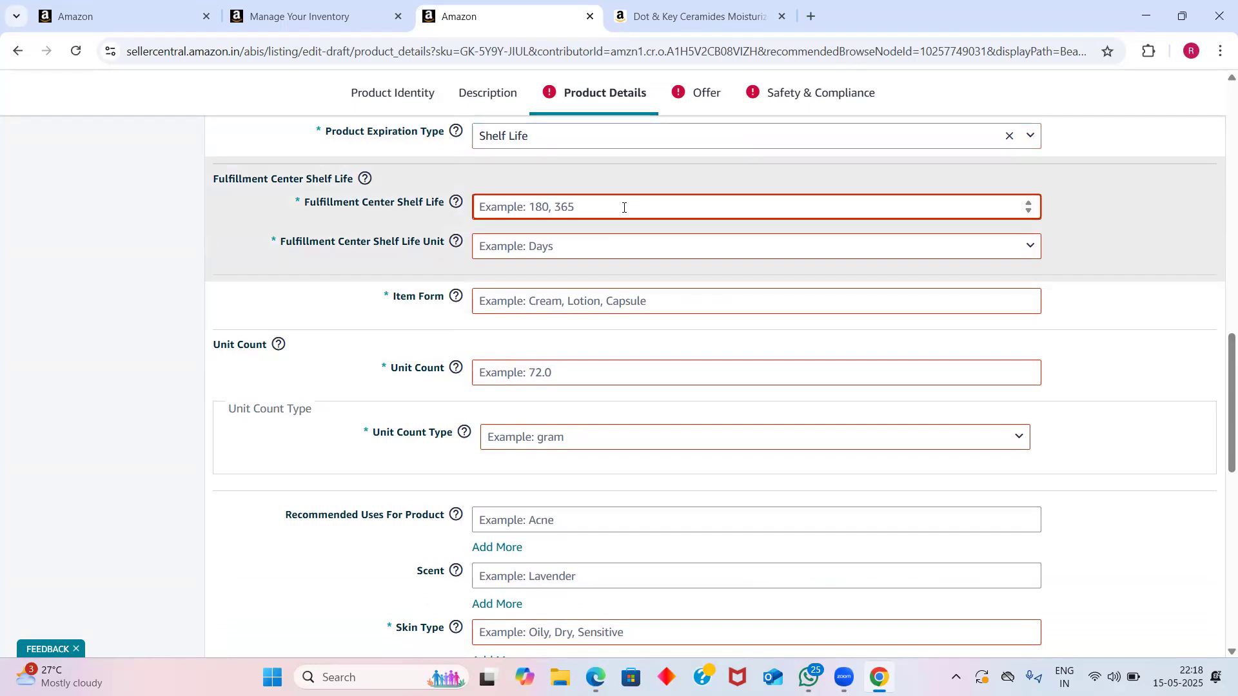
{"action": "type", "text": "180"}
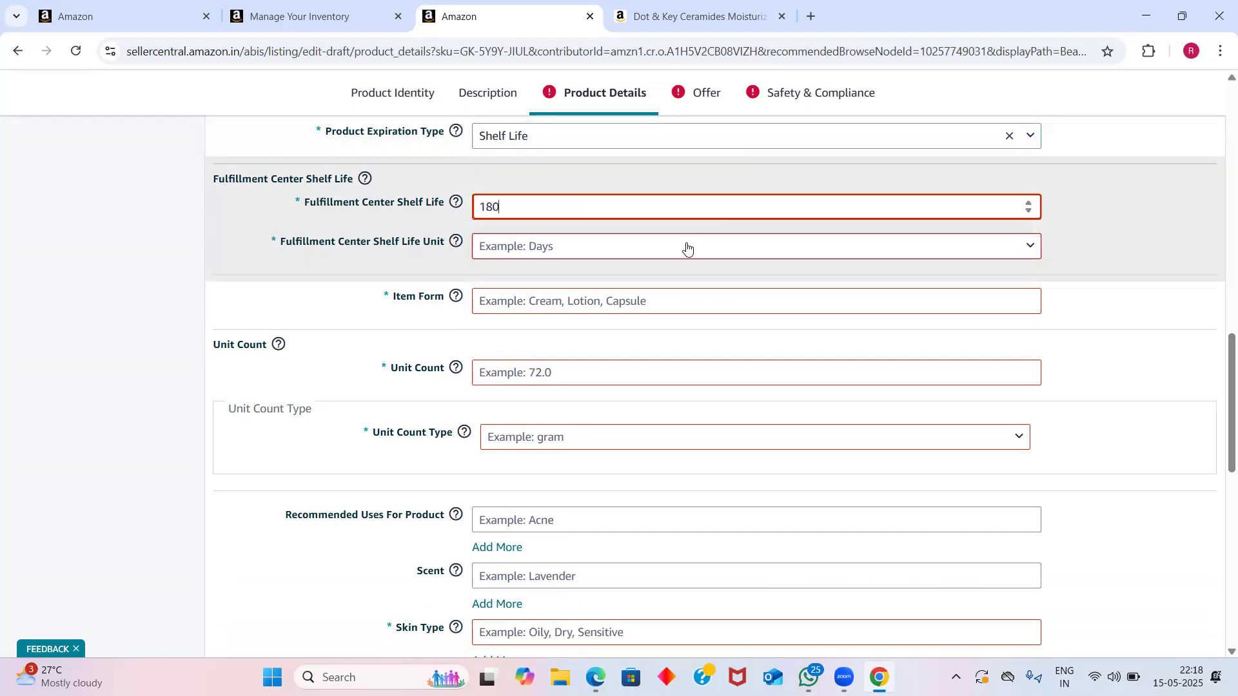
{"action": "left_click", "coordinate": [687, 250]}
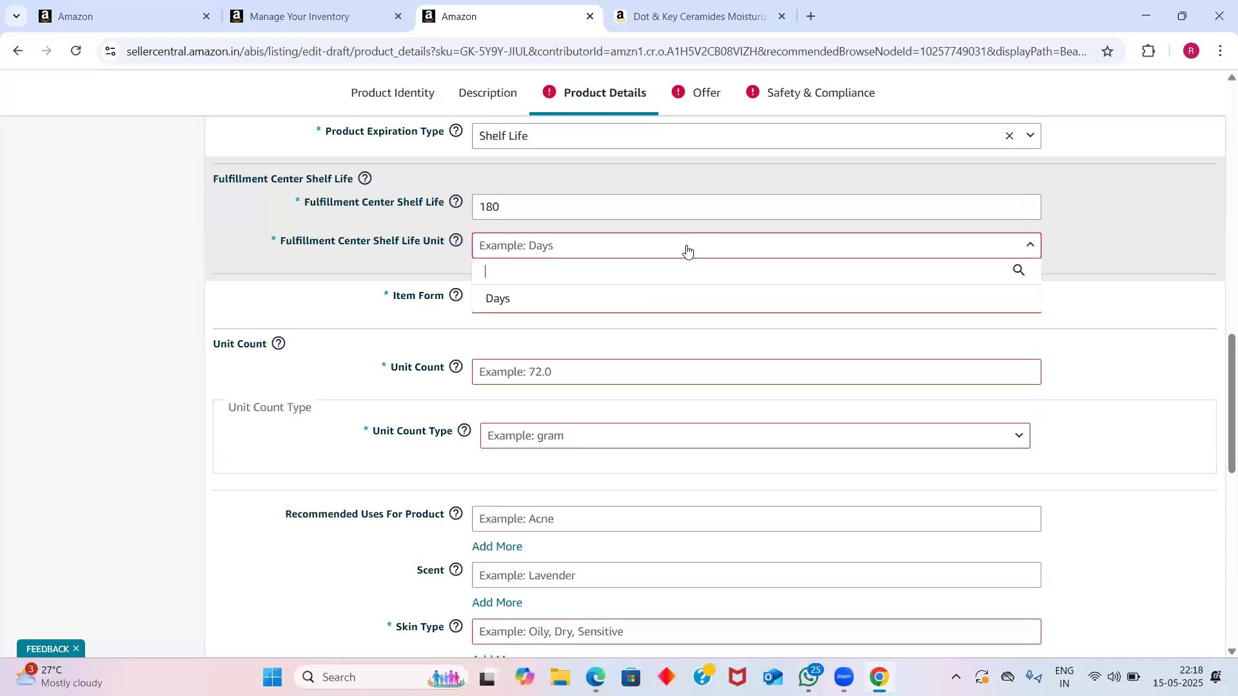
{"action": "type", "text": "DA"}
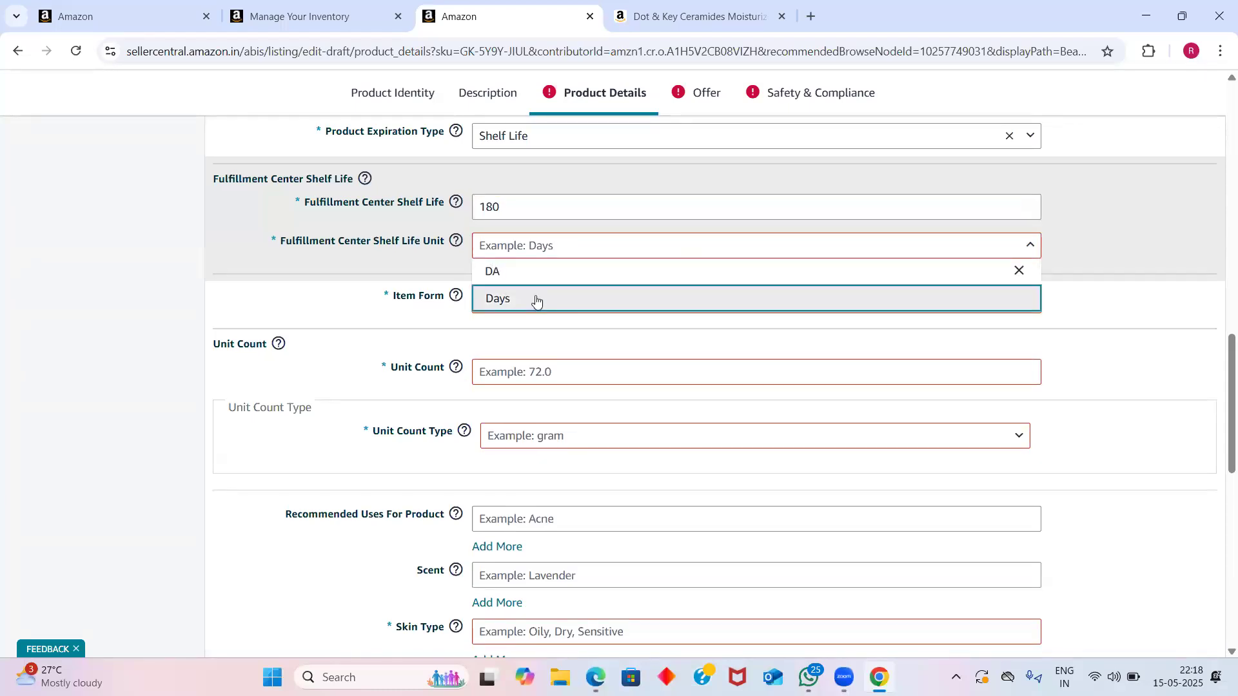
{"action": "left_click", "coordinate": [554, 307]}
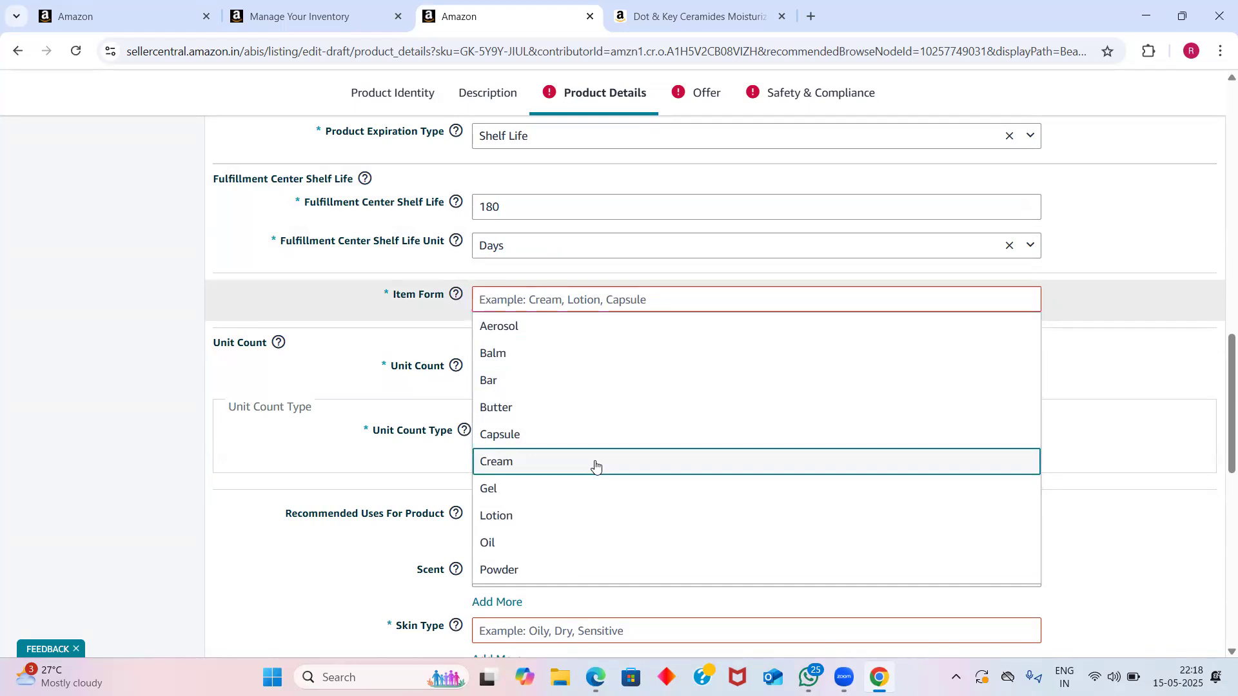
{"action": "left_click", "coordinate": [611, 472]}
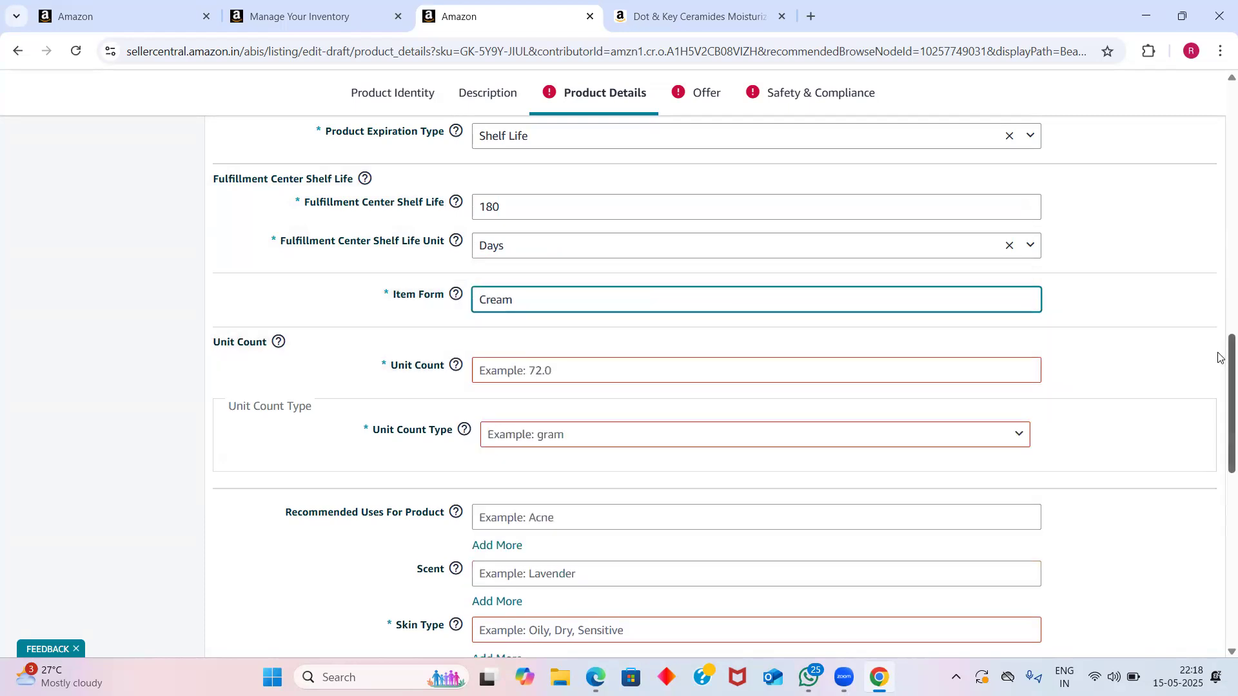
- Check the pack size on the Dot & Key product page and set the Unit Count to 100 gram
{"action": "scroll", "coordinate": [1217, 406], "scroll_direction": "down", "scroll_amount": 1}
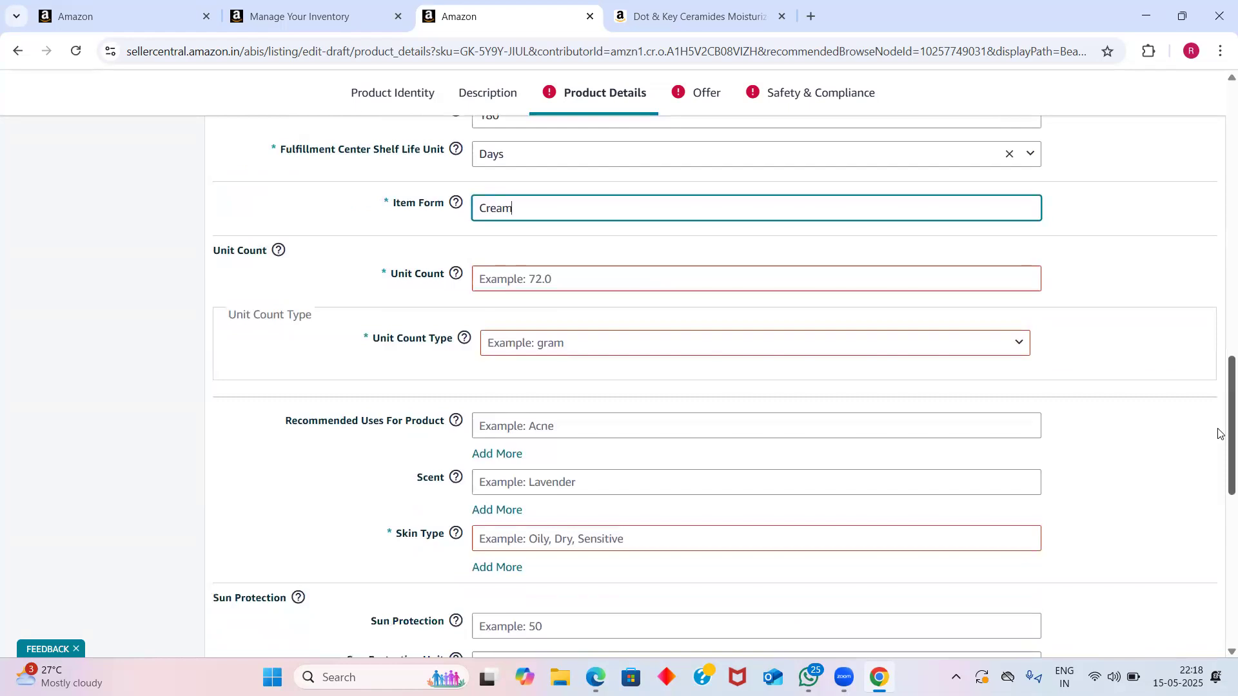
{"action": "left_click", "coordinate": [825, 279]}
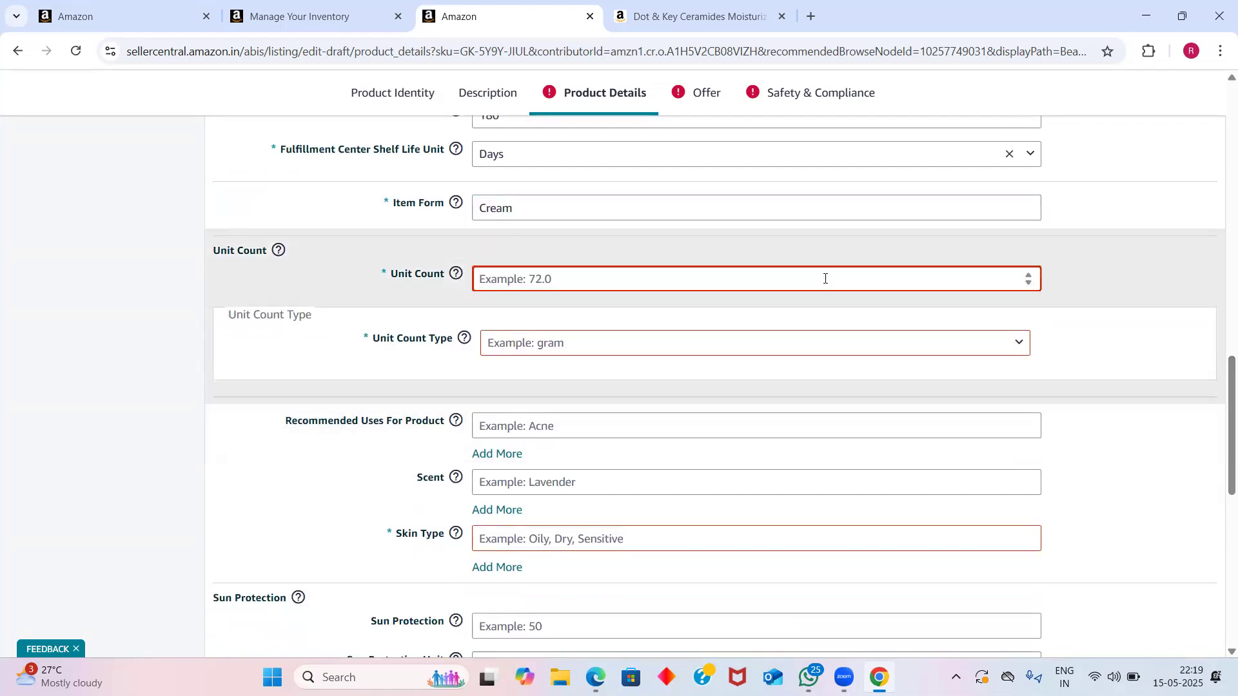
{"action": "left_click", "coordinate": [720, 24]}
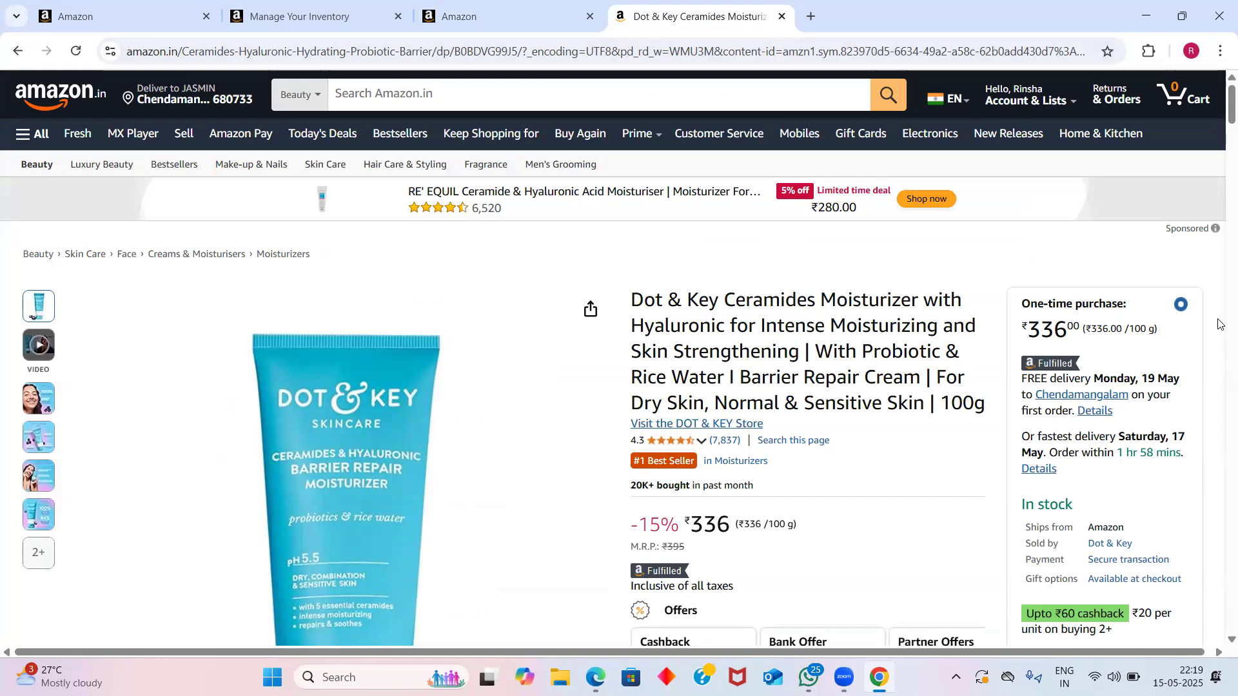
{"action": "left_click", "coordinate": [436, 29]}
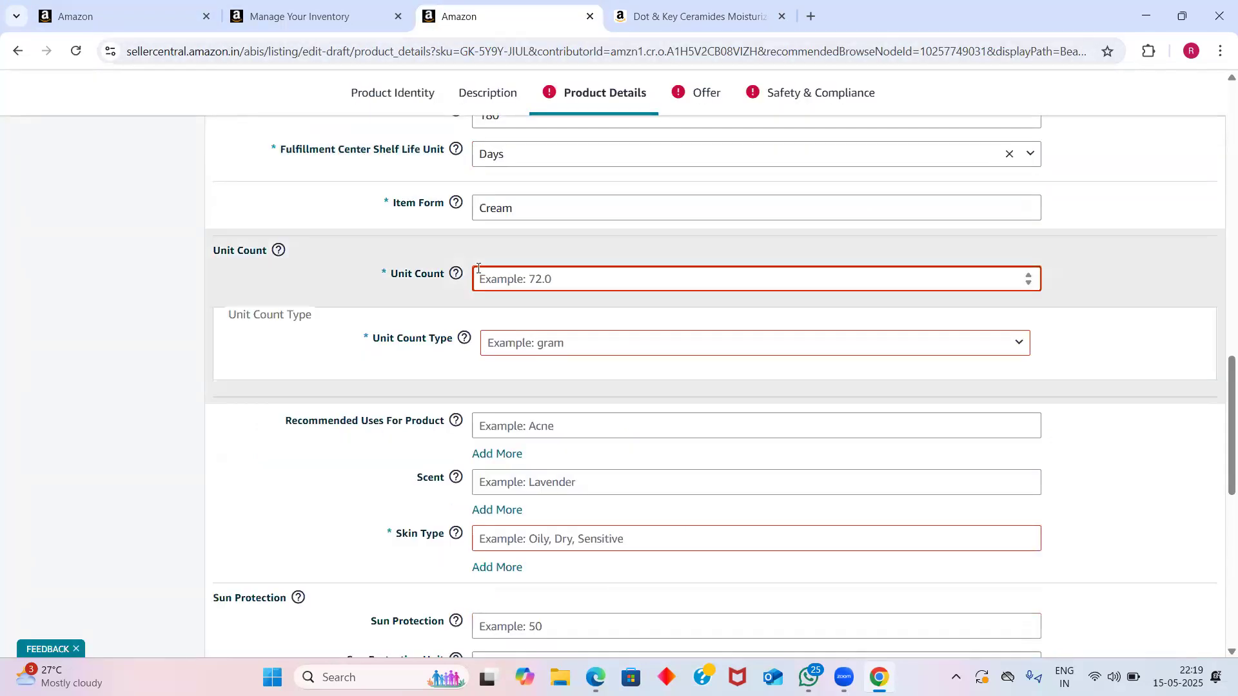
{"action": "type", "text": "100"}
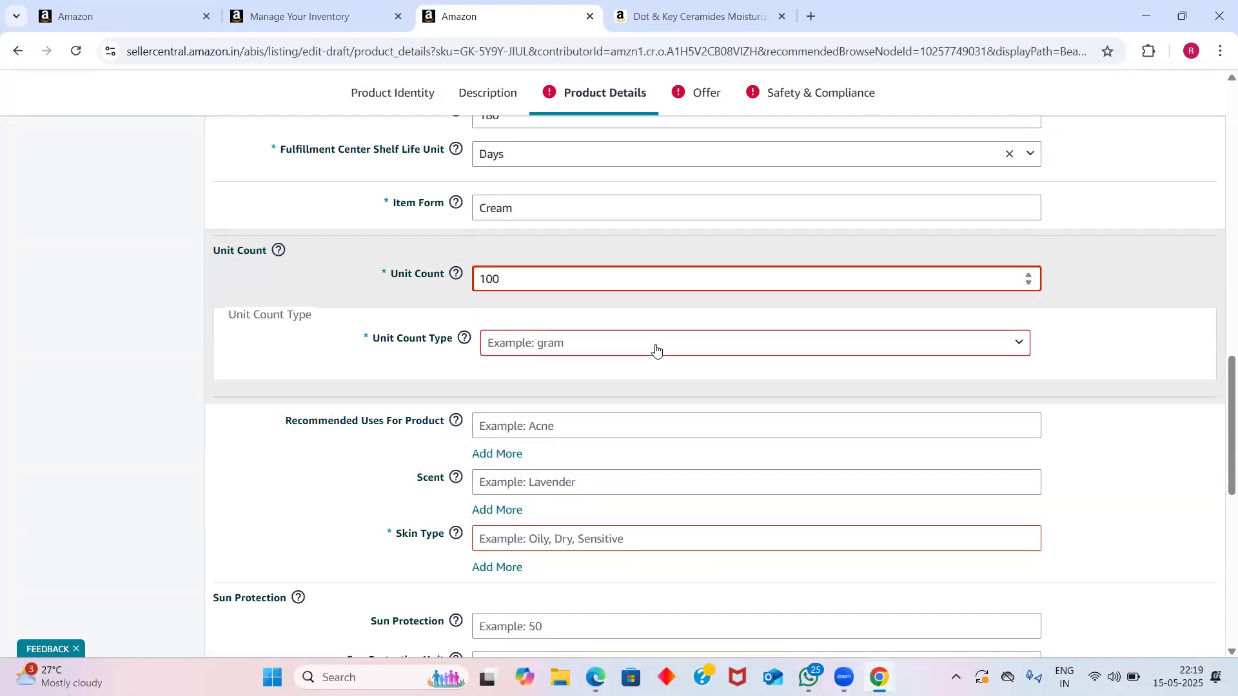
{"action": "left_click", "coordinate": [656, 349]}
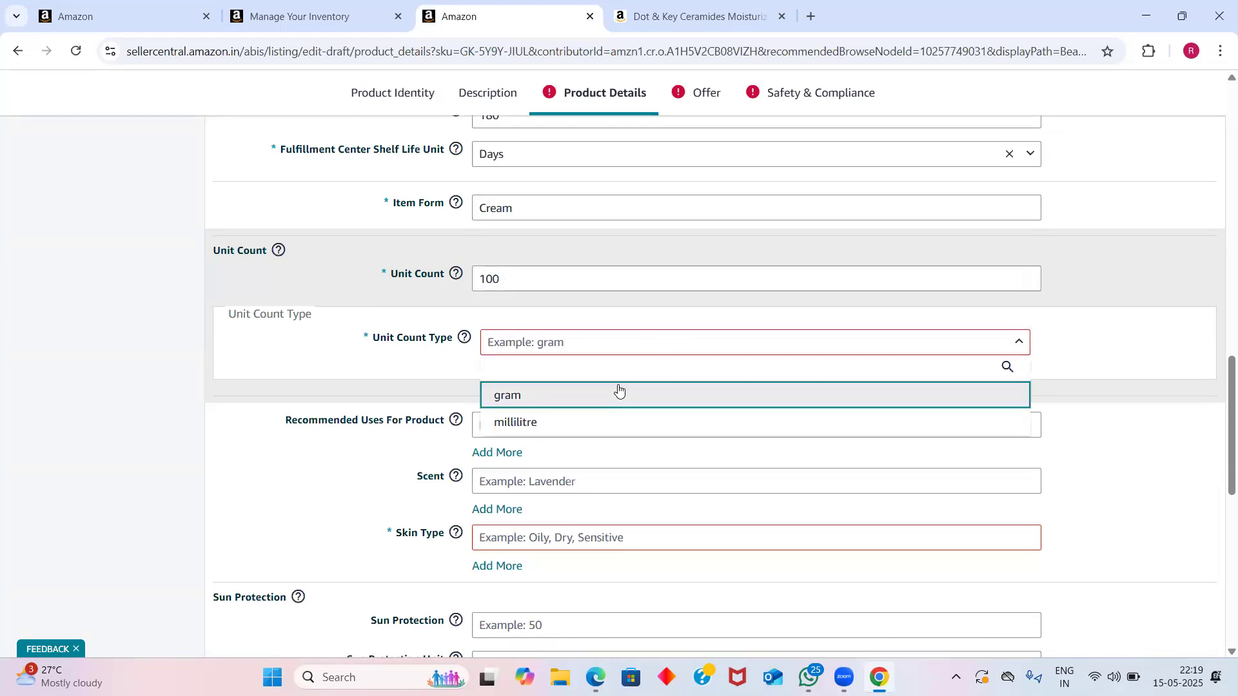
{"action": "left_click", "coordinate": [665, 390]}
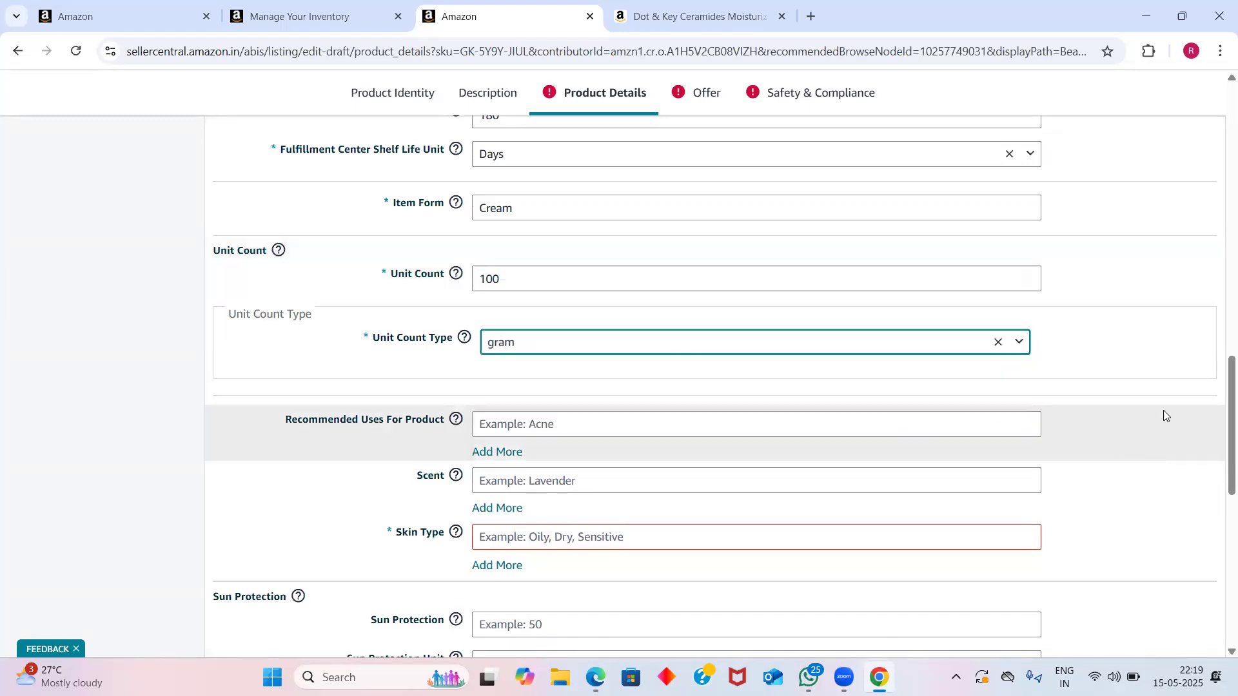
- Set the Skin Type to Dry
{"action": "left_click_drag", "start_coordinate": [1224, 401], "coordinate": [1218, 449]}
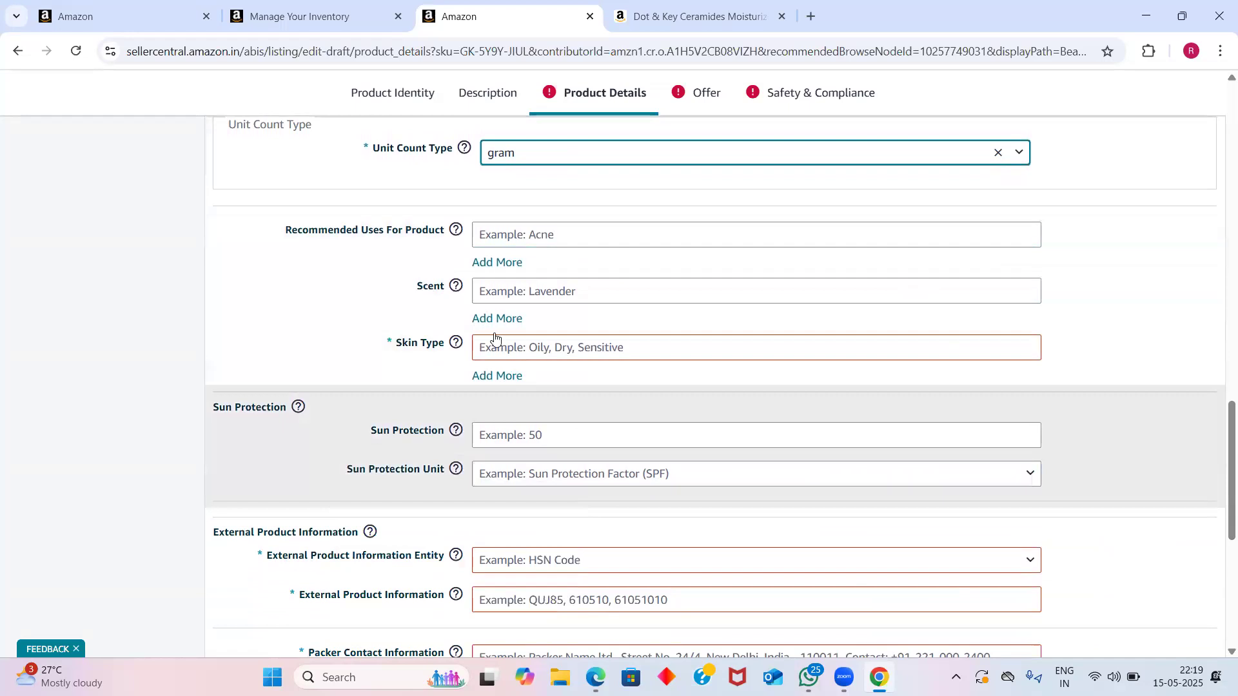
{"action": "left_click", "coordinate": [519, 353]}
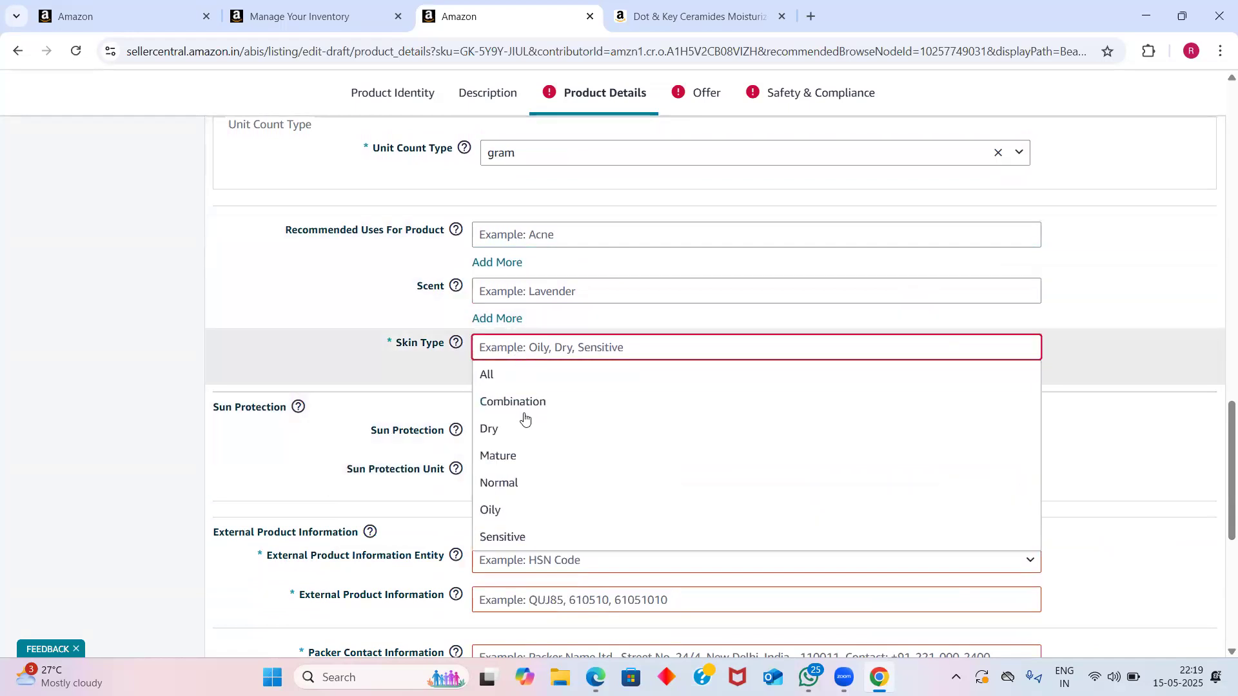
{"action": "left_click", "coordinate": [555, 430]}
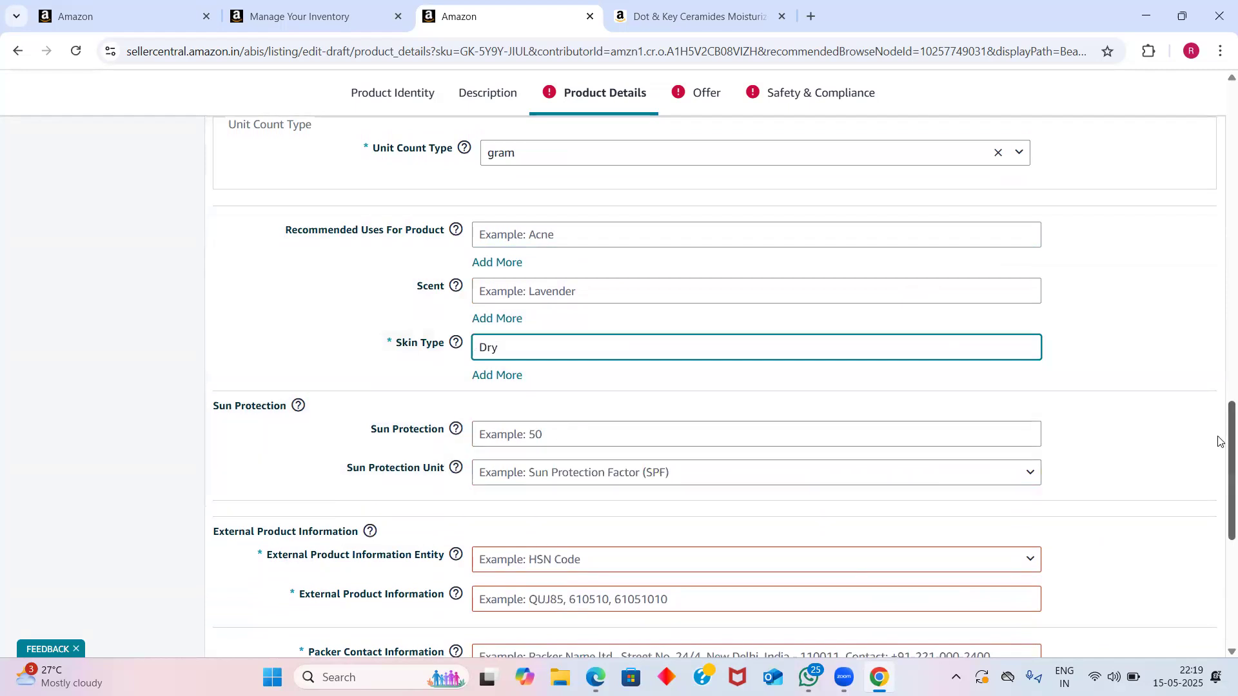
- Search Google in a new browser tab for "hsn code for moisturizer"
{"action": "left_click_drag", "start_coordinate": [1219, 442], "coordinate": [1217, 508]}
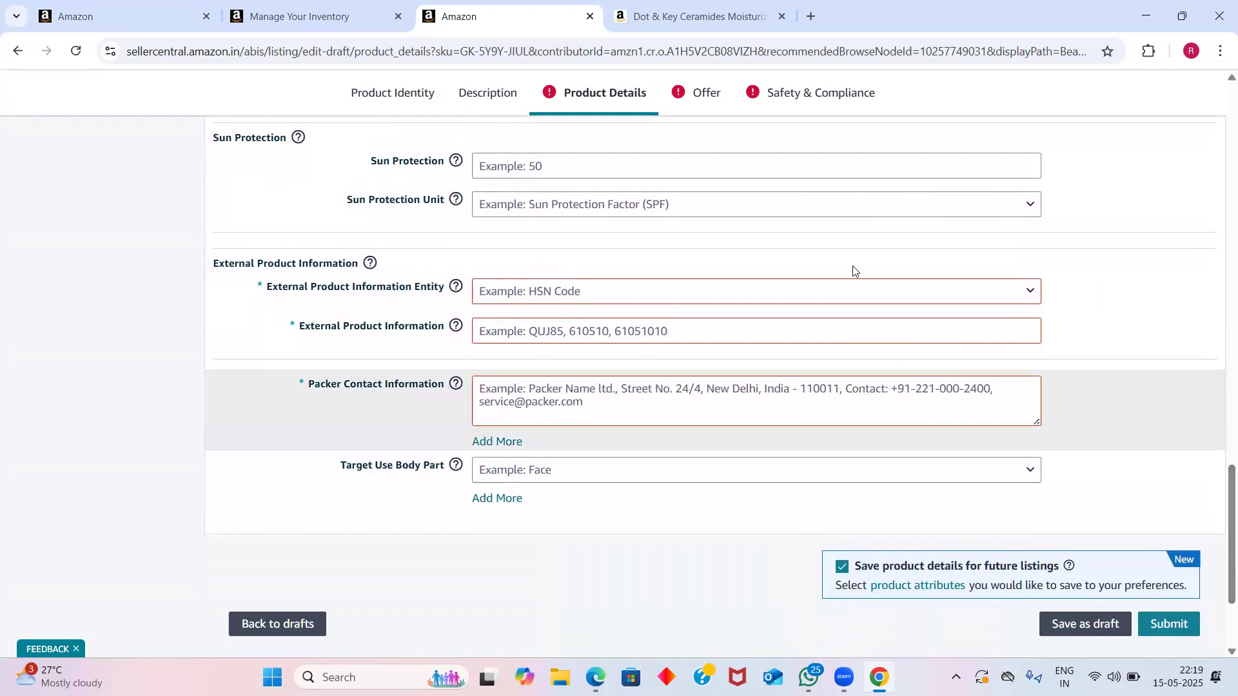
{"action": "left_click", "coordinate": [811, 16]}
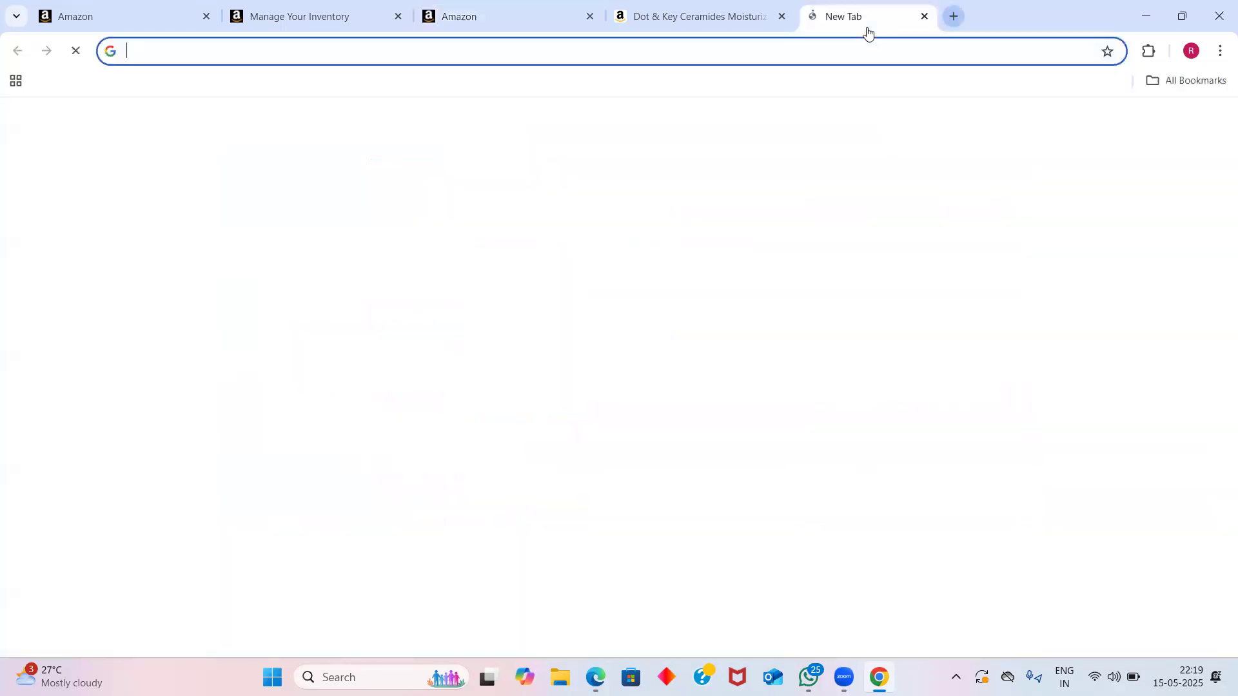
{"action": "left_click", "coordinate": [809, 49]}
{"action": "type", "text": "H"}
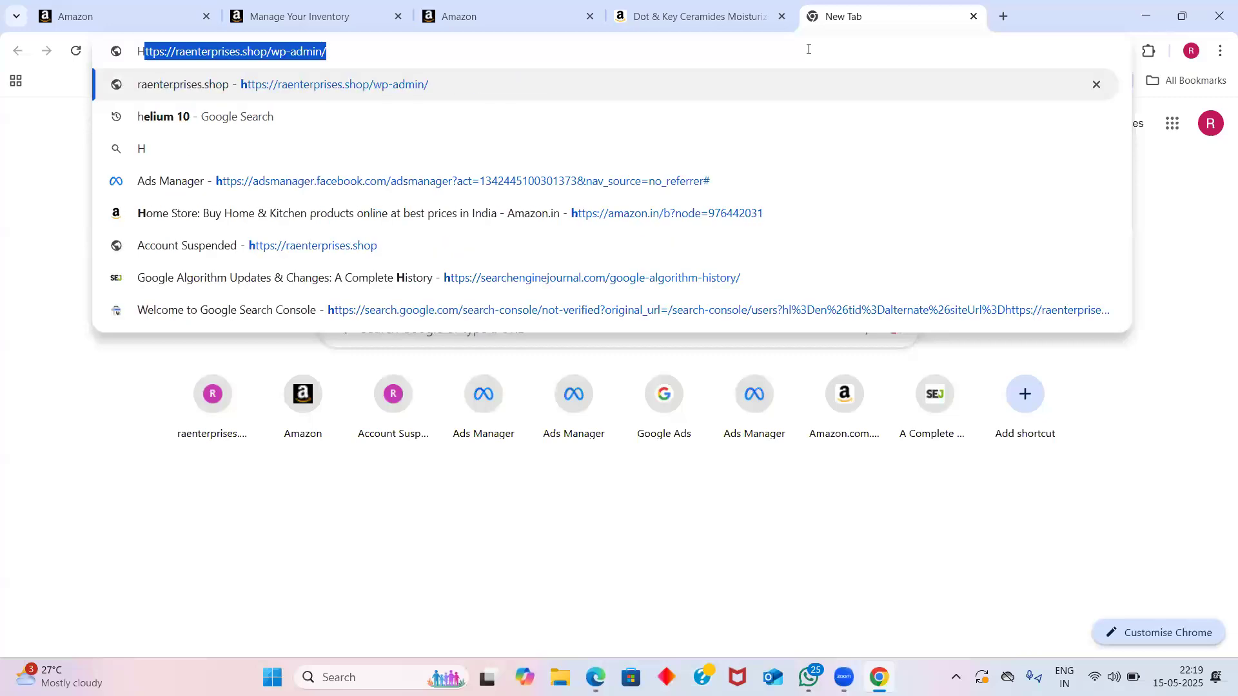
{"action": "type", "text": "SN CO"}
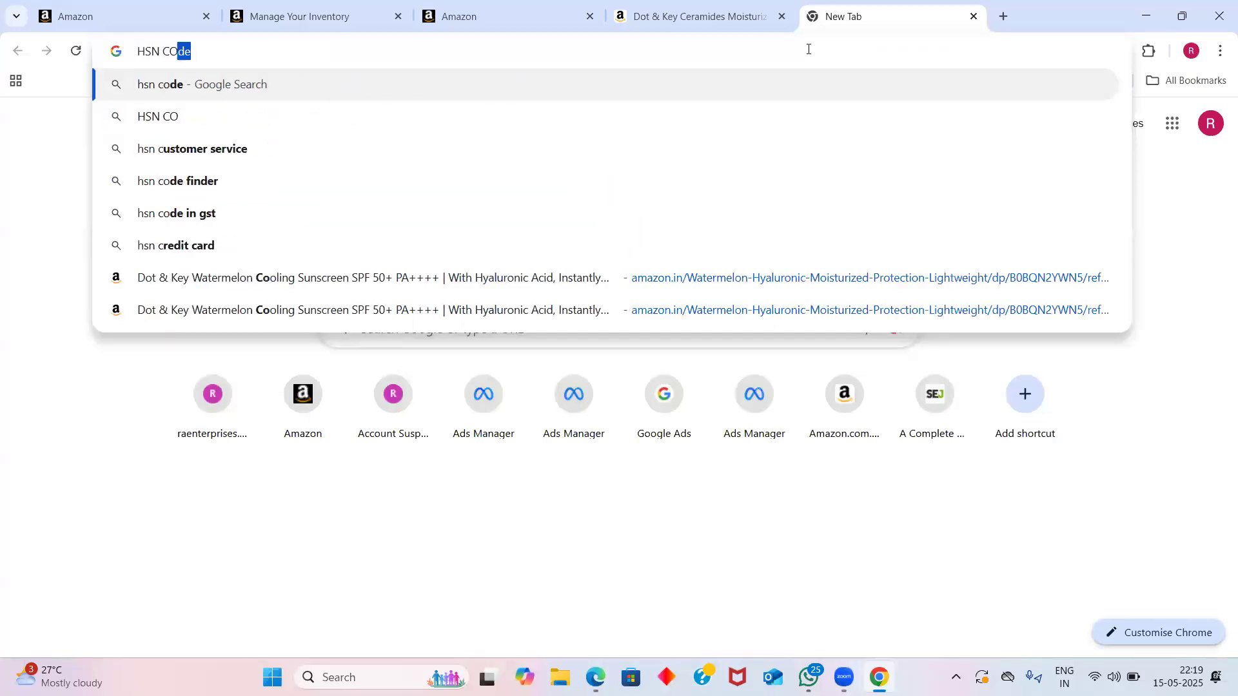
{"action": "type", "text": "DE FO"}
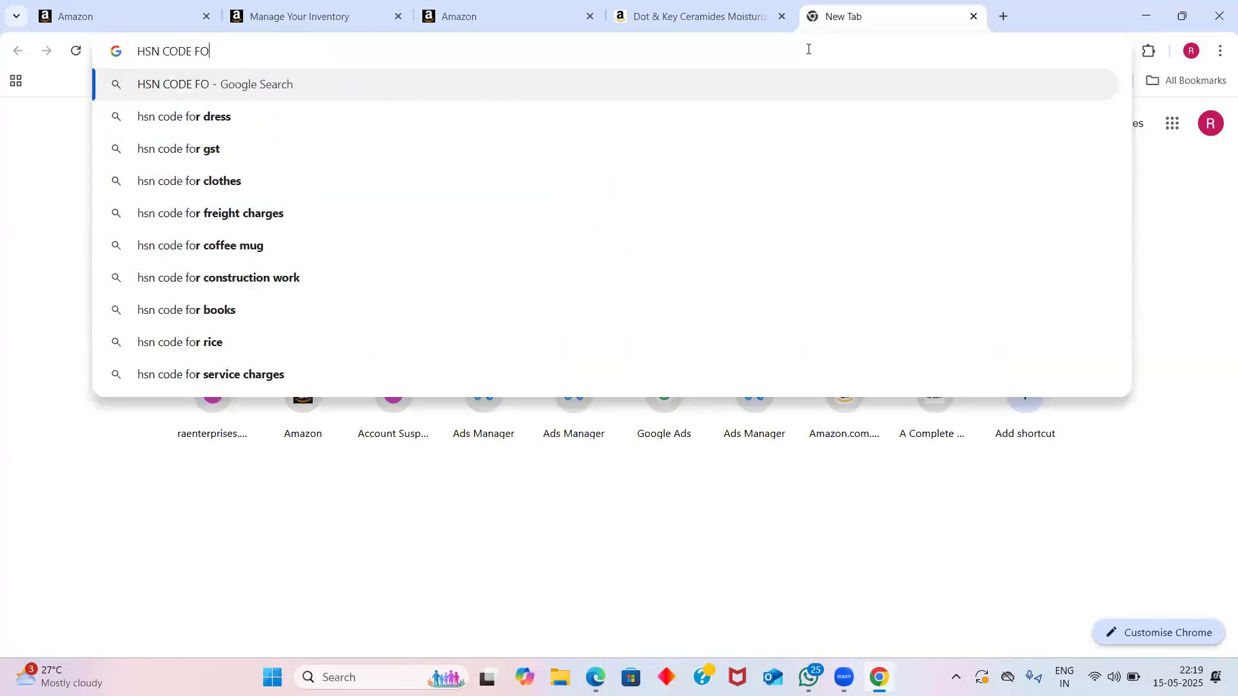
{"action": "type", "text": "R MOS"}
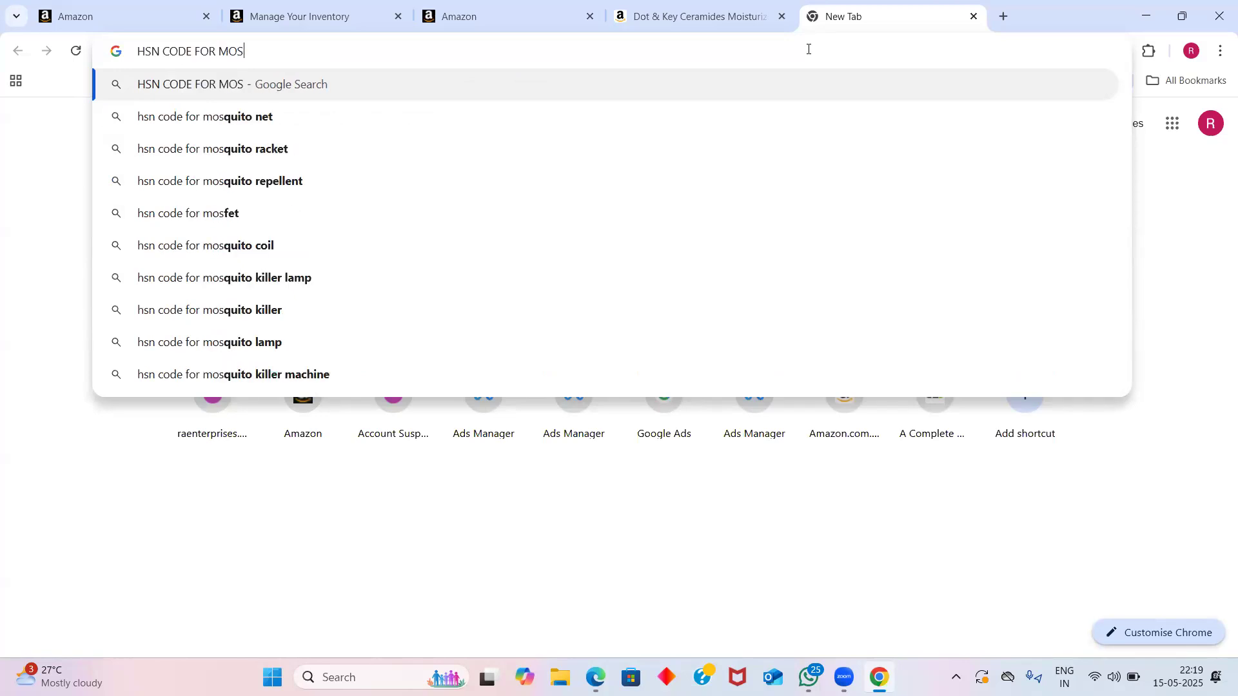
{"action": "key", "text": "BackSpace"}
{"action": "type", "text": "I"}
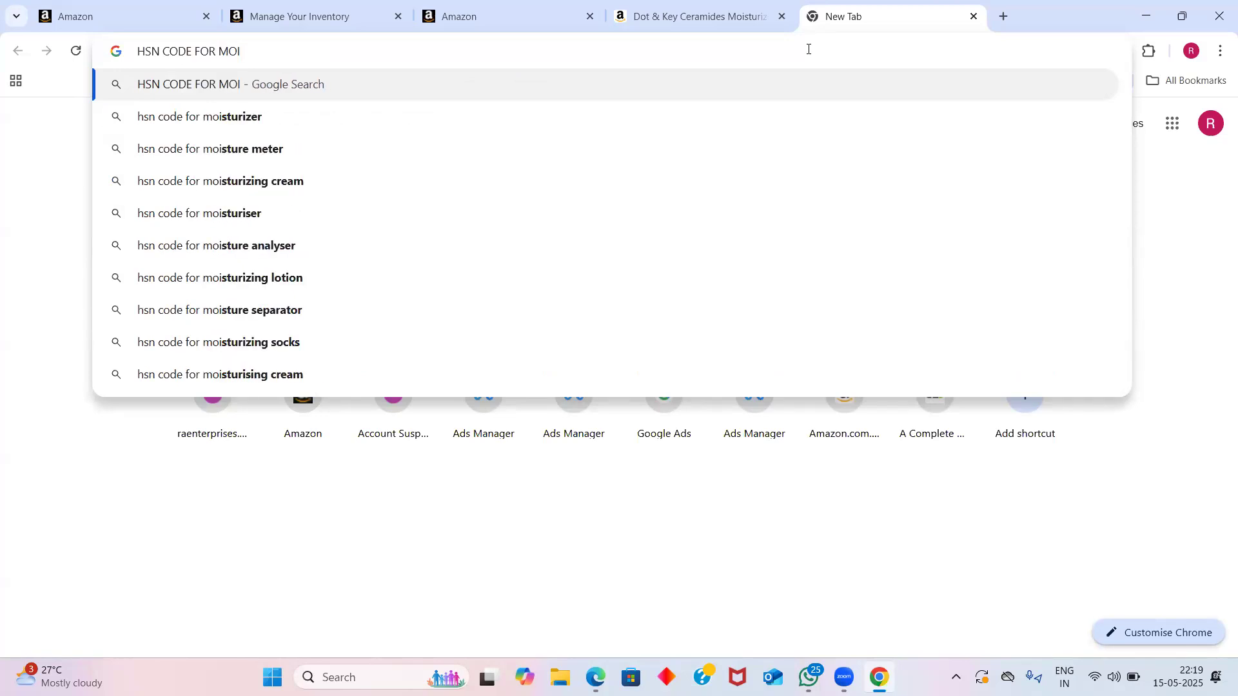
{"action": "left_click", "coordinate": [736, 117]}
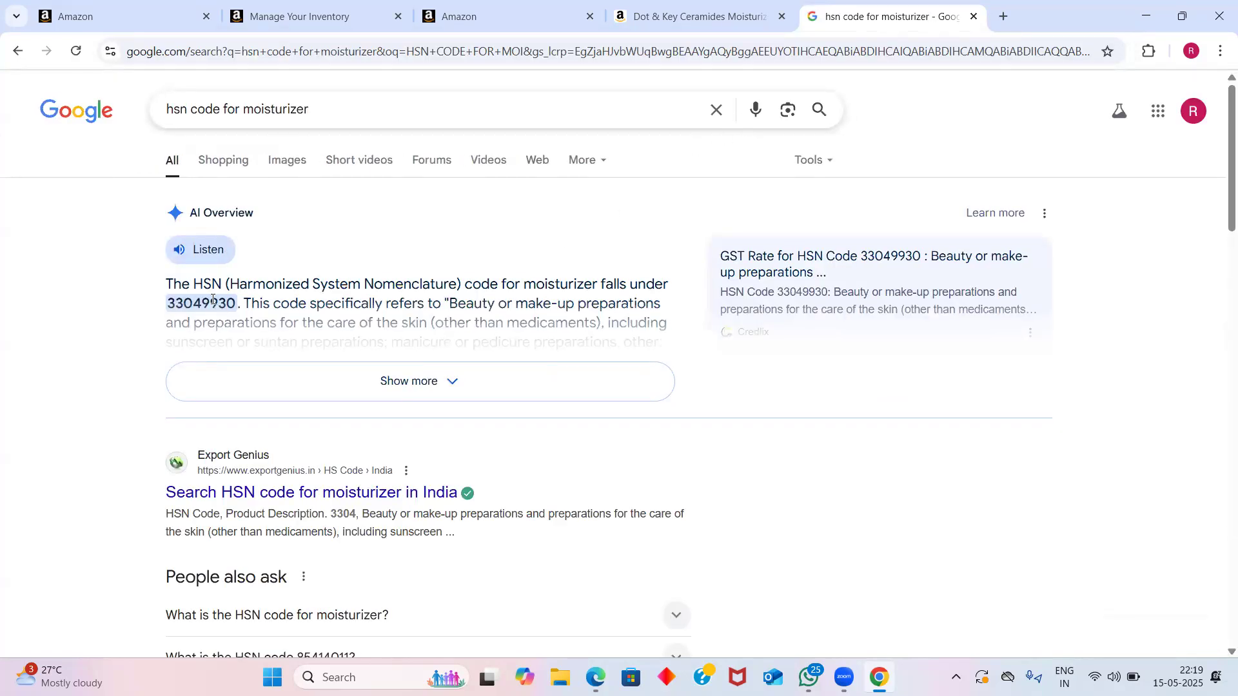
- Copy the HSN code 33049930 from the AI Overview of the search results
{"action": "left_click", "coordinate": [215, 301]}
{"action": "left_click_drag", "start_coordinate": [166, 299], "coordinate": [219, 303]}
{"action": "double_click", "coordinate": [229, 303]}
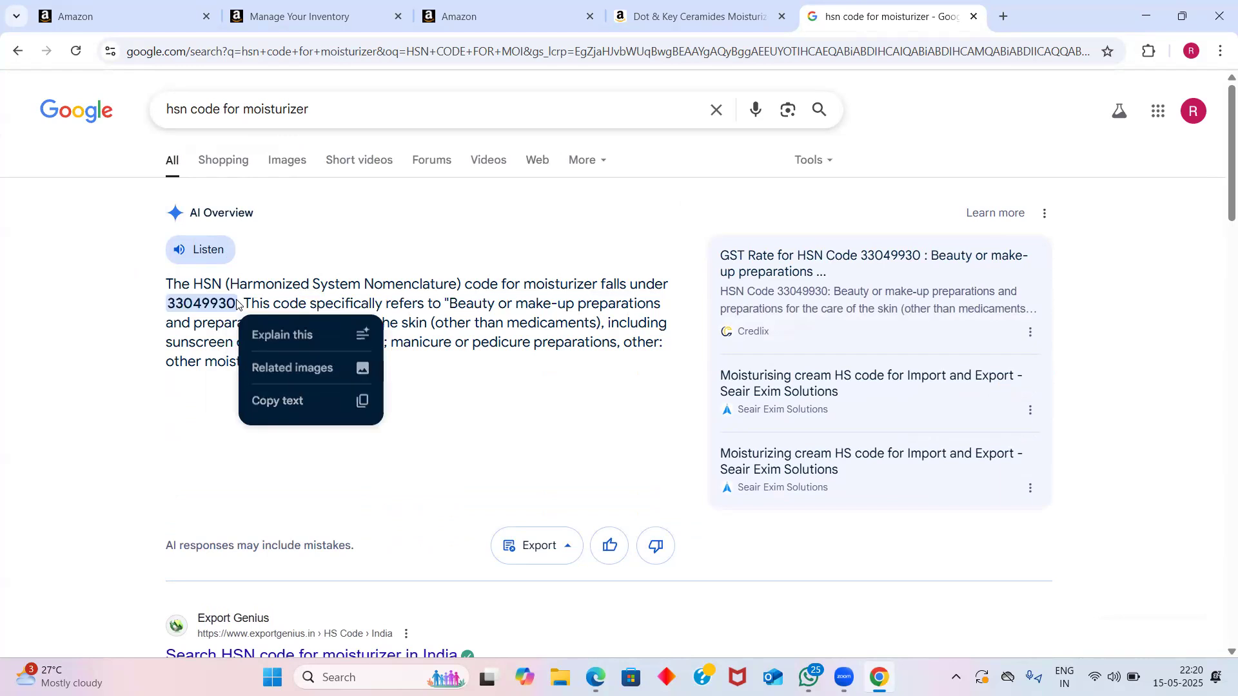
{"action": "right_click", "coordinate": [237, 303]}
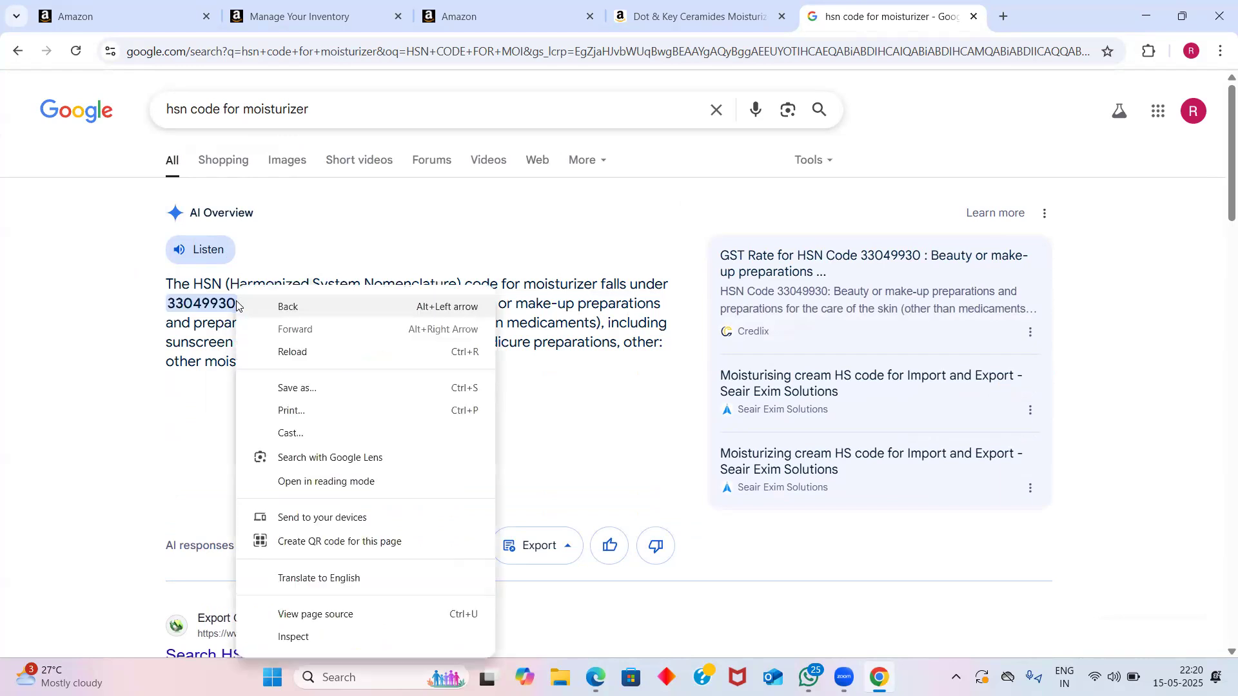
{"action": "left_click", "coordinate": [167, 300]}
{"action": "left_click_drag", "start_coordinate": [167, 301], "coordinate": [235, 308]}
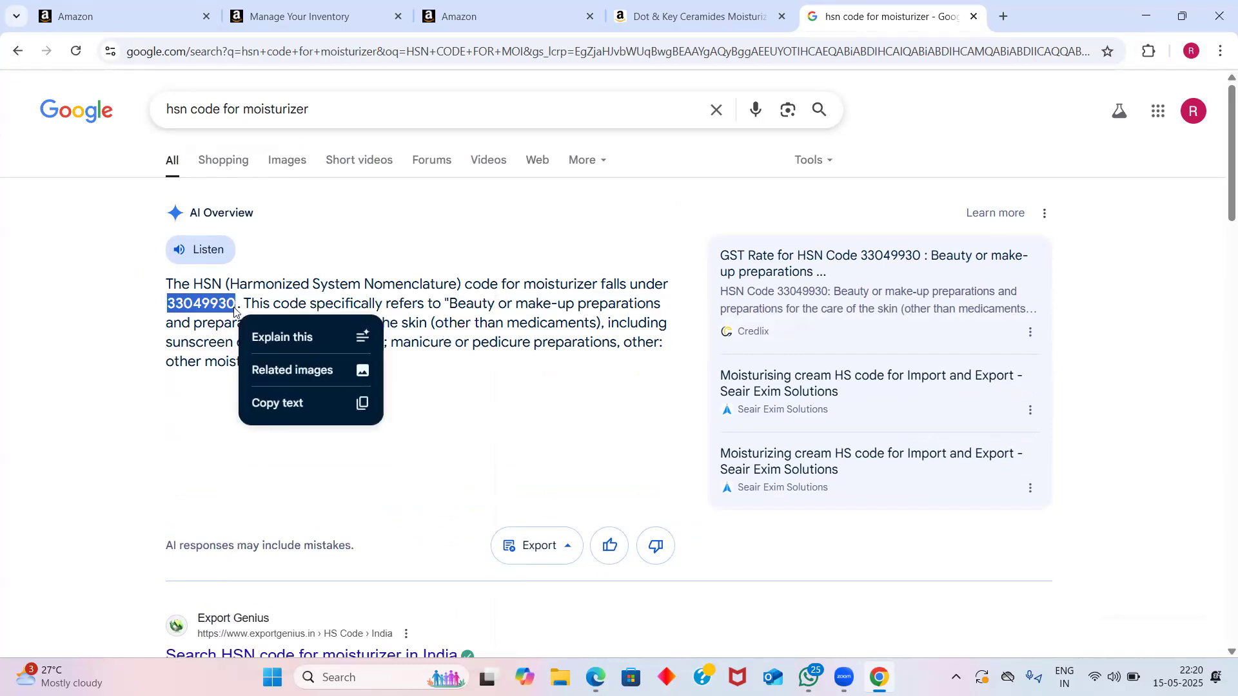
{"action": "right_click", "coordinate": [235, 310]}
{"action": "left_click", "coordinate": [261, 326]}
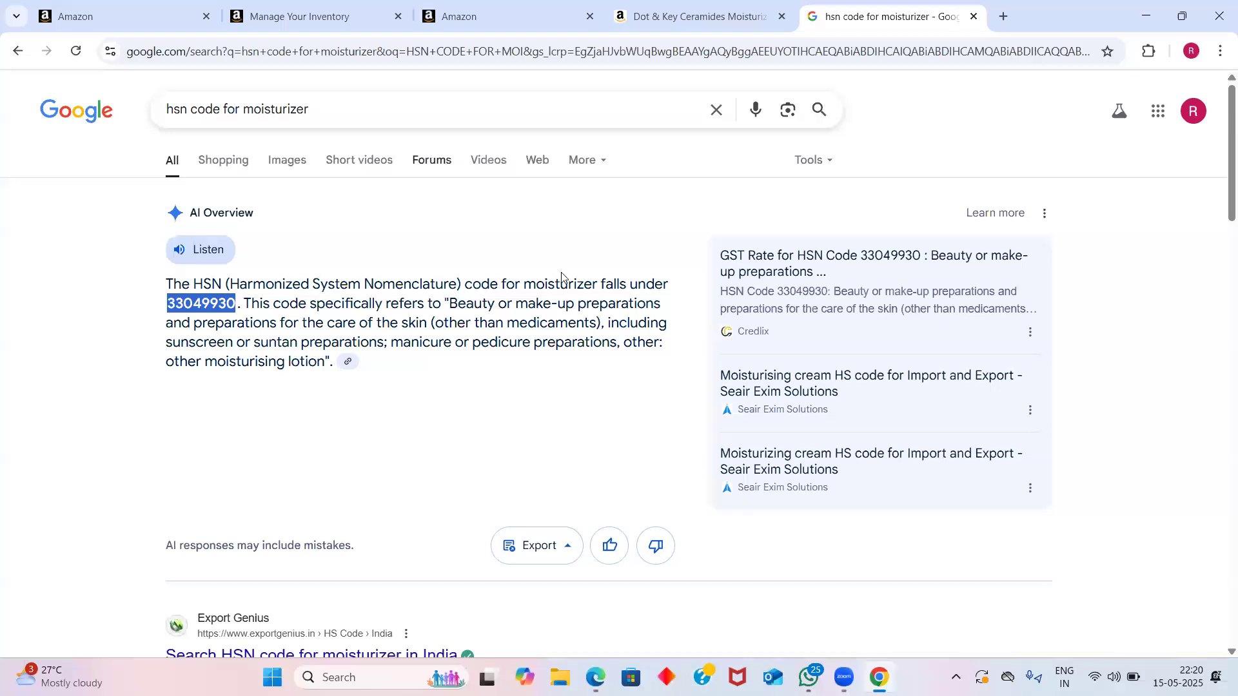
- Return to the moisturizer draft and set the External Product Information Entity to HSN Code
{"action": "key", "text": "ctrl+3"}
{"action": "left_click", "coordinate": [559, 298]}
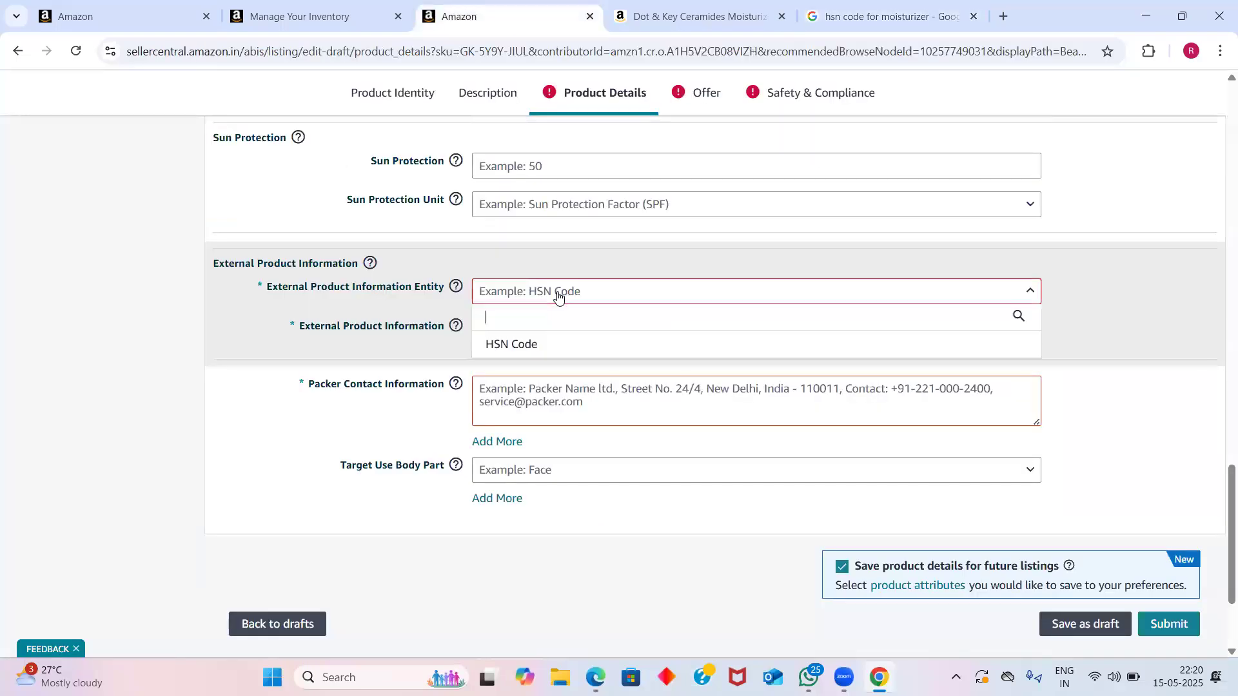
{"action": "left_click", "coordinate": [562, 333]}
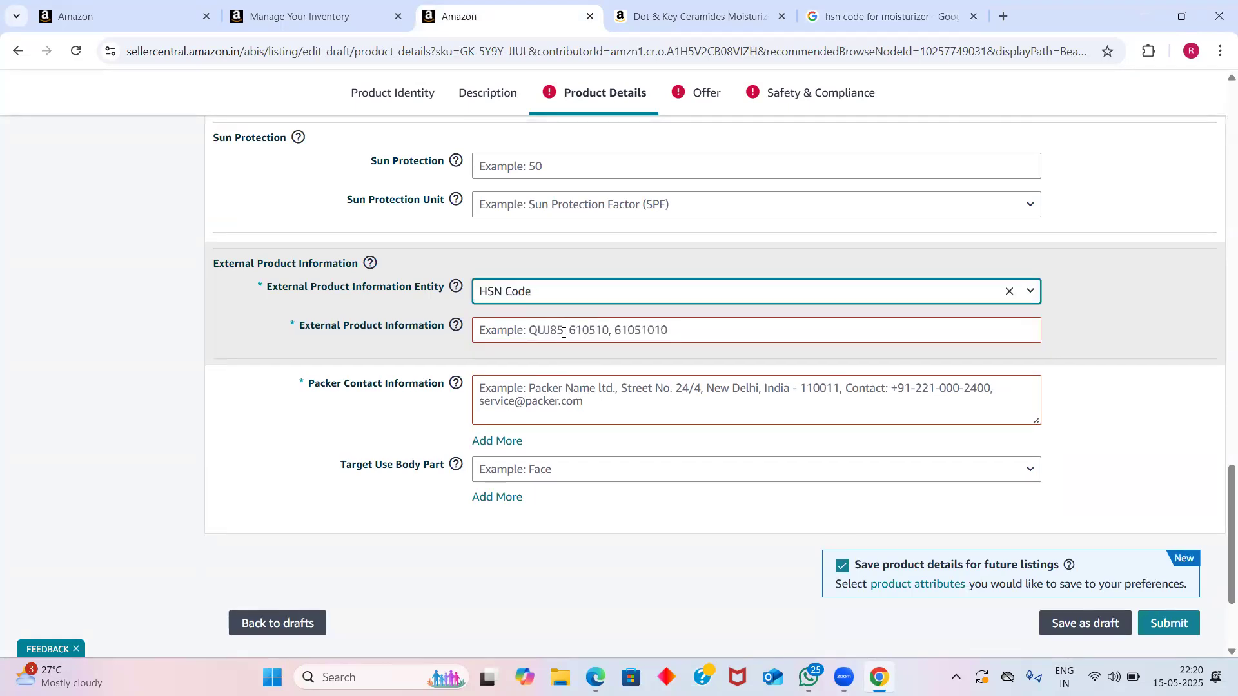
- Paste the copied HSN code 33049930 as the External Product Information value
{"action": "left_click", "coordinate": [563, 332]}
{"action": "right_click", "coordinate": [564, 333]}
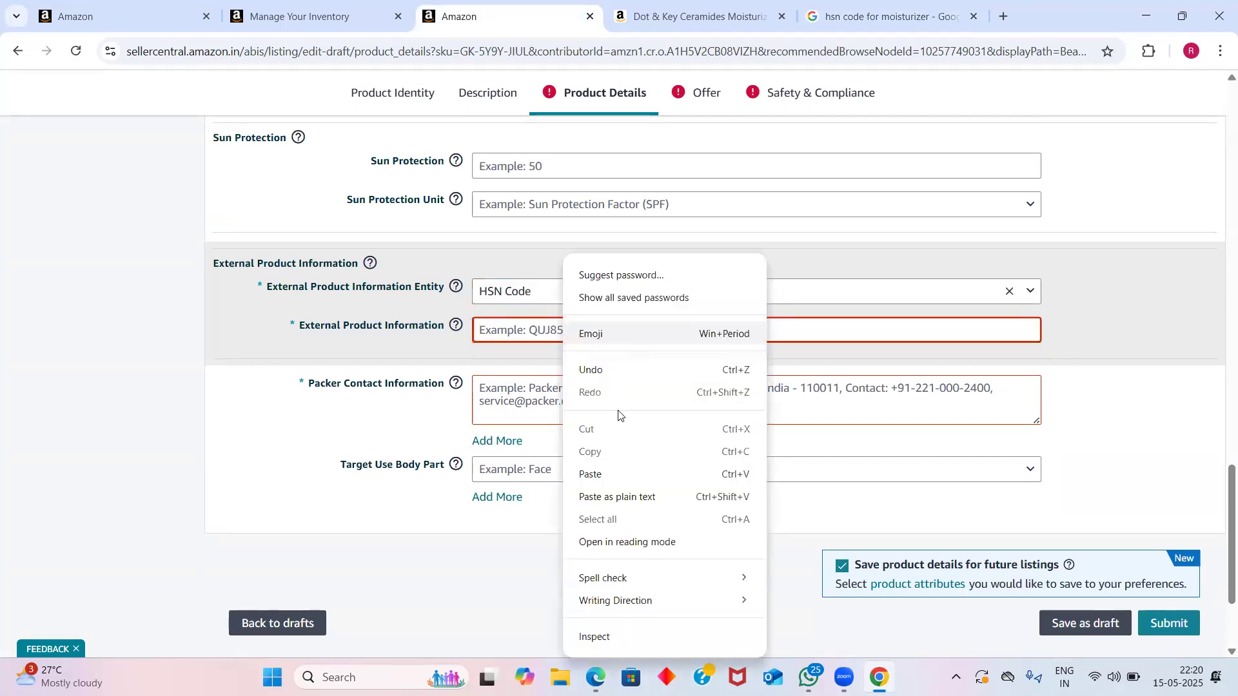
{"action": "left_click", "coordinate": [603, 474]}
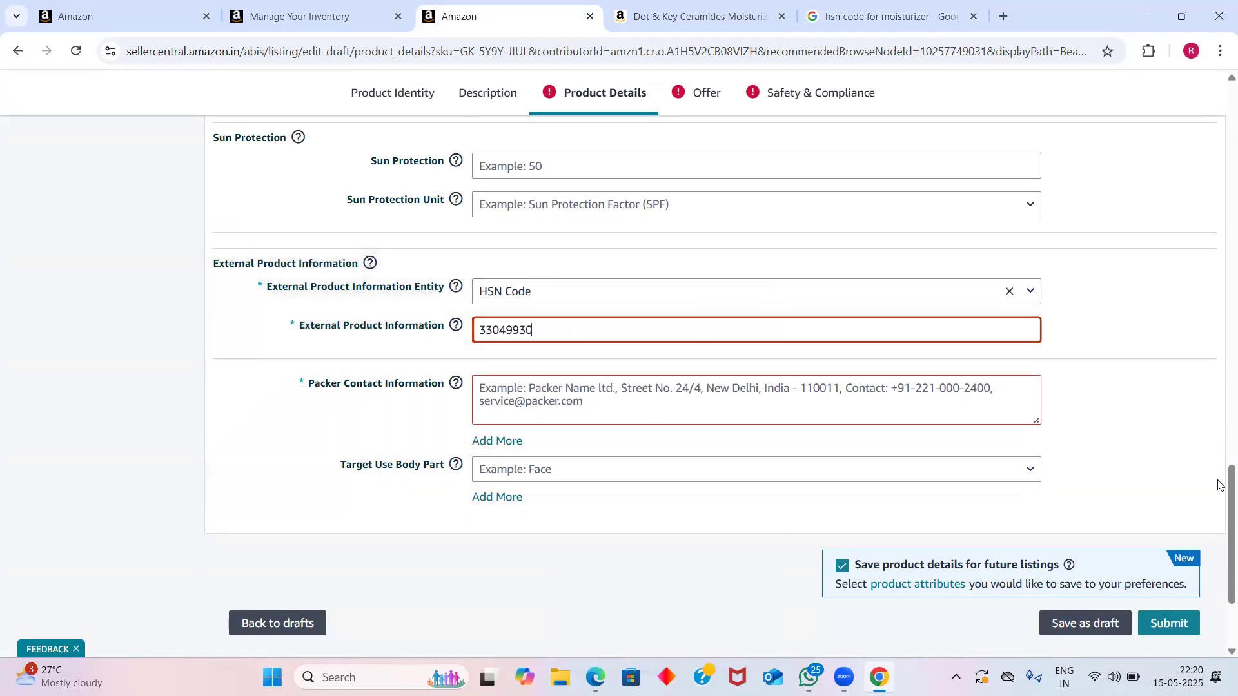
- Copy the full Manufacturer Contact Information text into the Packer Contact Information field
{"action": "left_click_drag", "start_coordinate": [1218, 496], "coordinate": [1218, 506]}
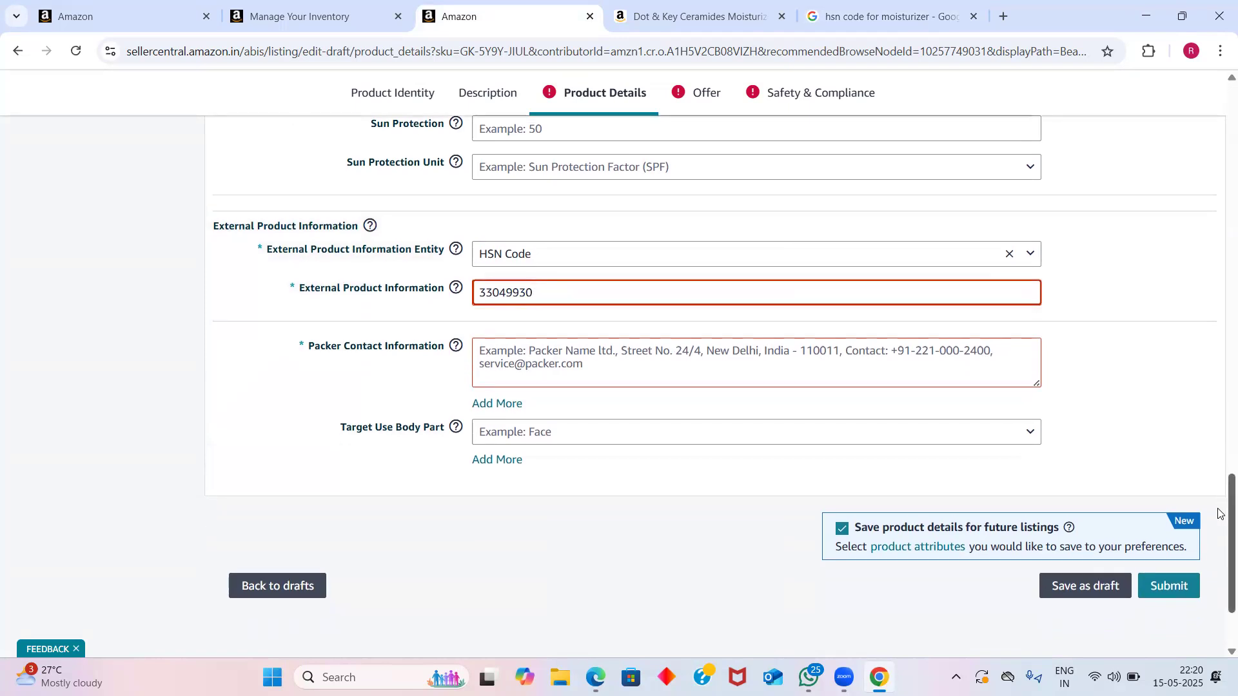
{"action": "scroll", "coordinate": [1219, 431], "scroll_direction": "up", "scroll_amount": 6}
{"action": "scroll", "coordinate": [1218, 377], "scroll_direction": "up", "scroll_amount": 15}
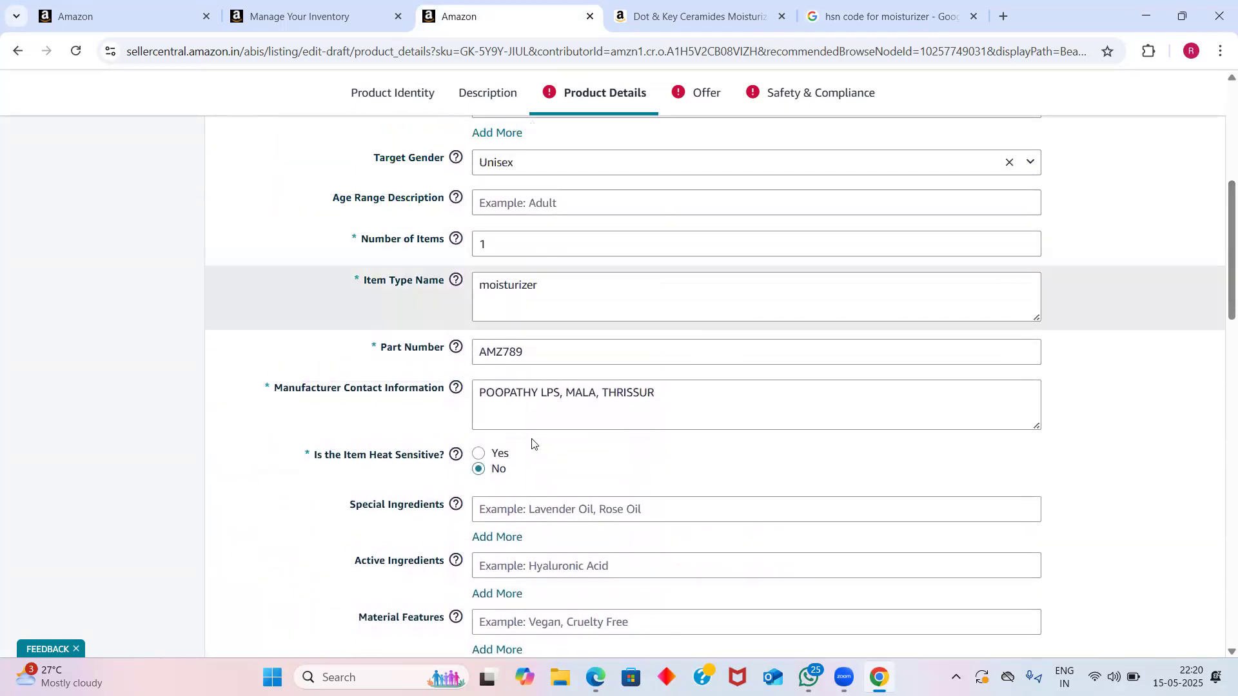
{"action": "double_click", "coordinate": [483, 392]}
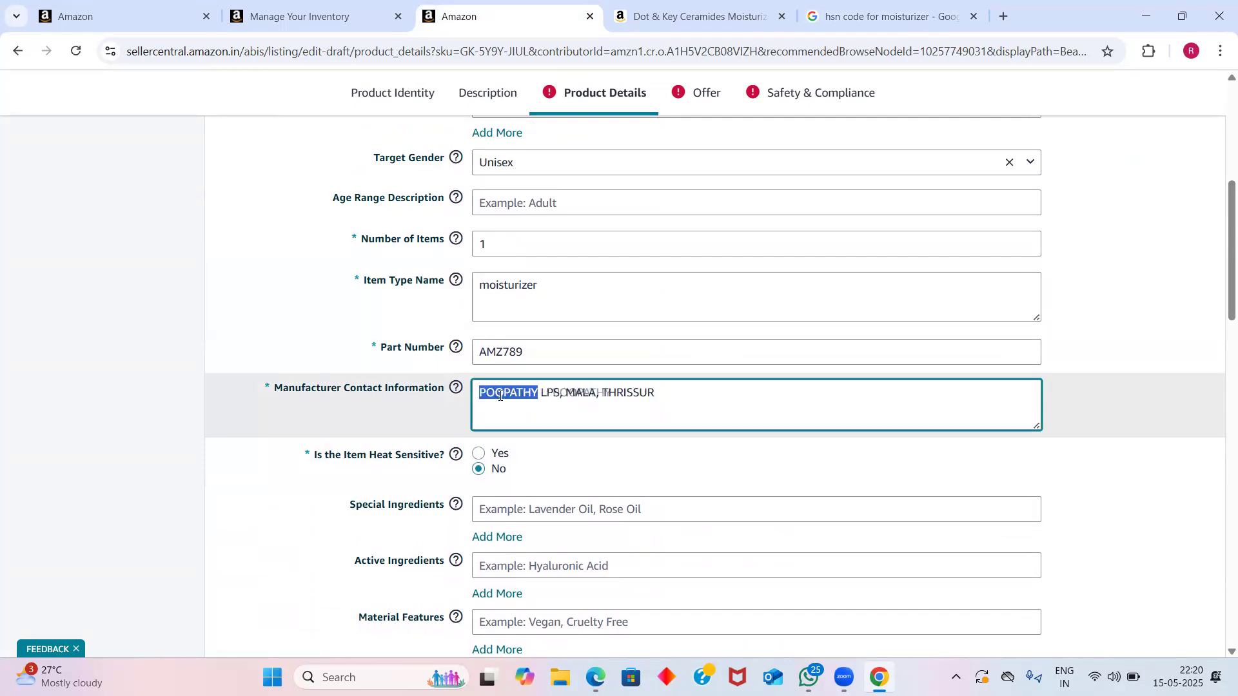
{"action": "left_click_drag", "start_coordinate": [482, 392], "coordinate": [655, 404]}
{"action": "key", "text": "ctrl+c"}
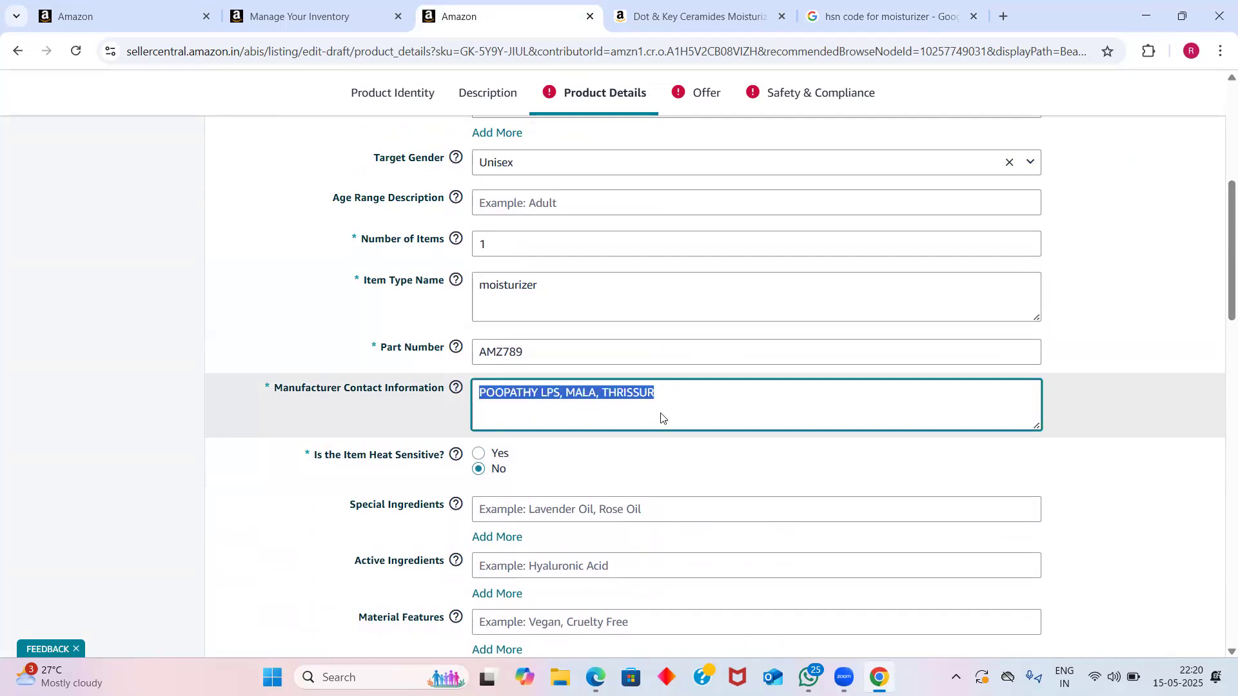
{"action": "right_click", "coordinate": [656, 416]}
{"action": "left_click", "coordinate": [1134, 303]}
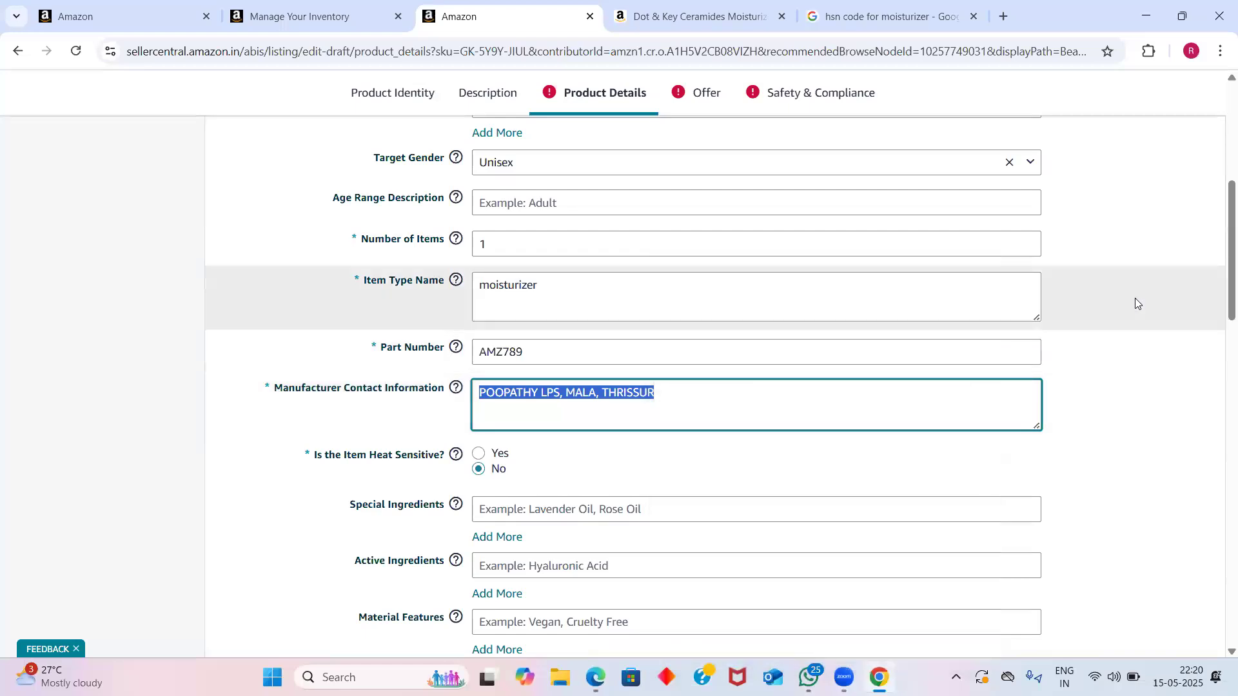
{"action": "scroll", "coordinate": [1218, 475], "scroll_direction": "down", "scroll_amount": 10}
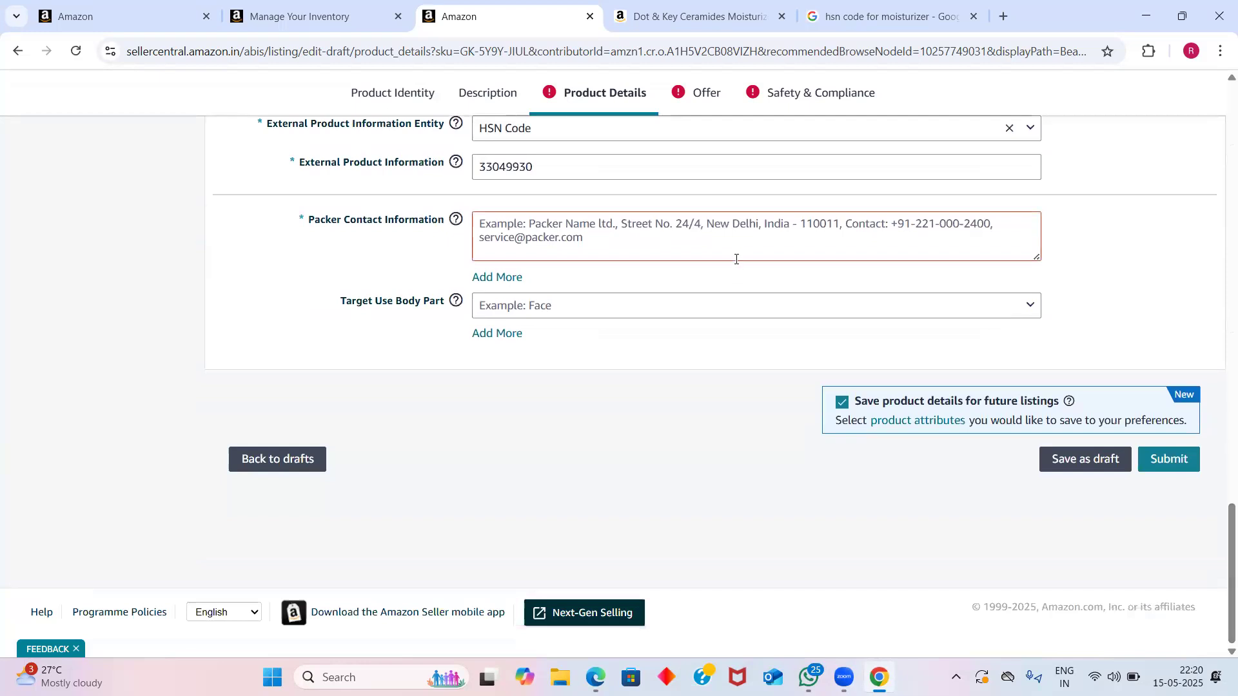
{"action": "left_click", "coordinate": [741, 236]}
{"action": "right_click", "coordinate": [742, 244]}
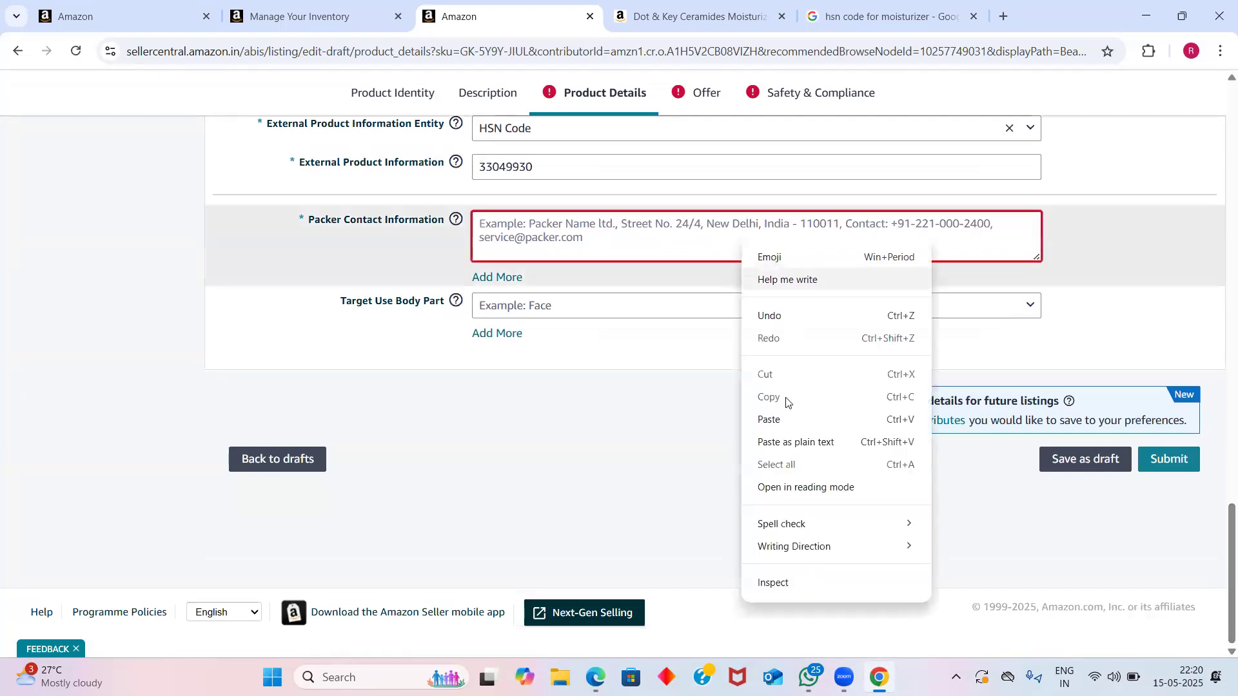
{"action": "left_click", "coordinate": [791, 426]}
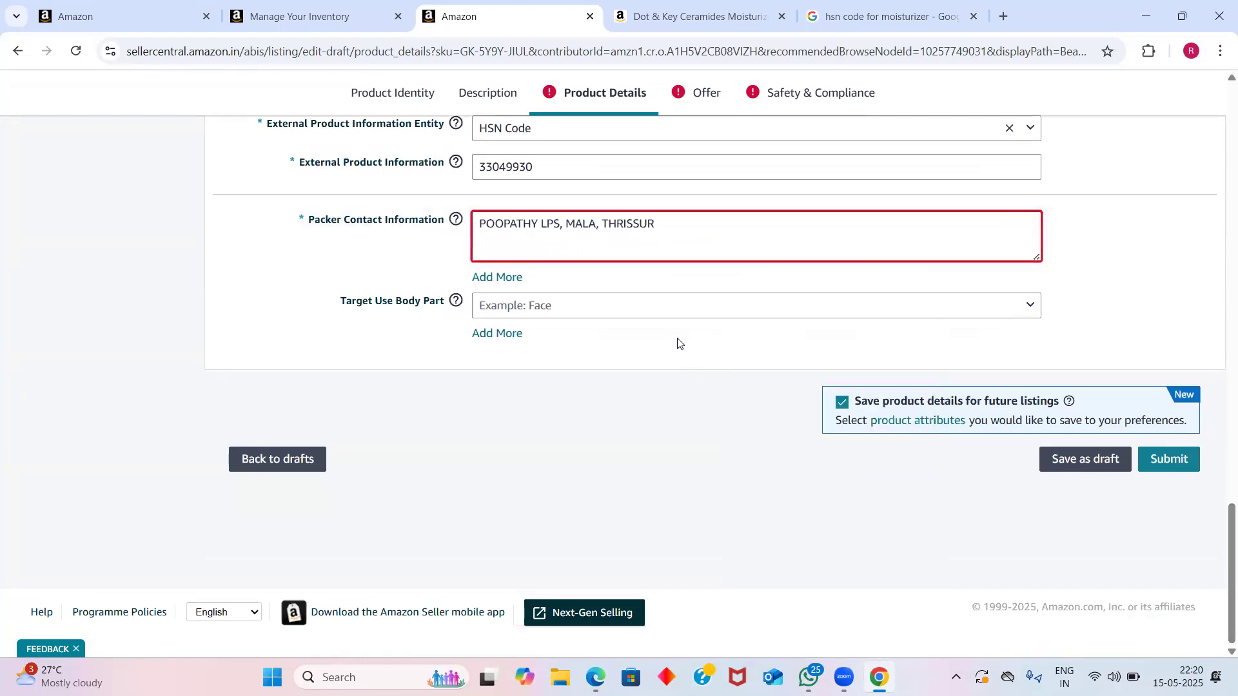
- Save the completed product details as a draft and go to the listing's Offer section
{"action": "left_click", "coordinate": [674, 304]}
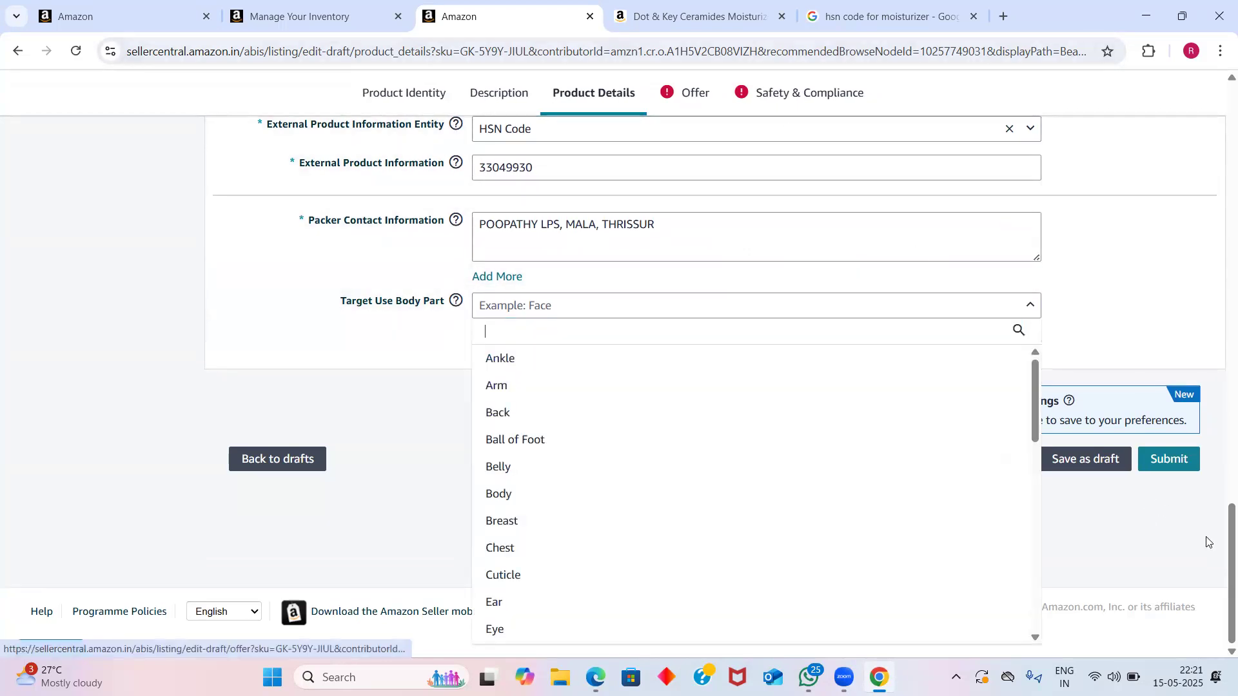
{"action": "left_click", "coordinate": [1102, 461]}
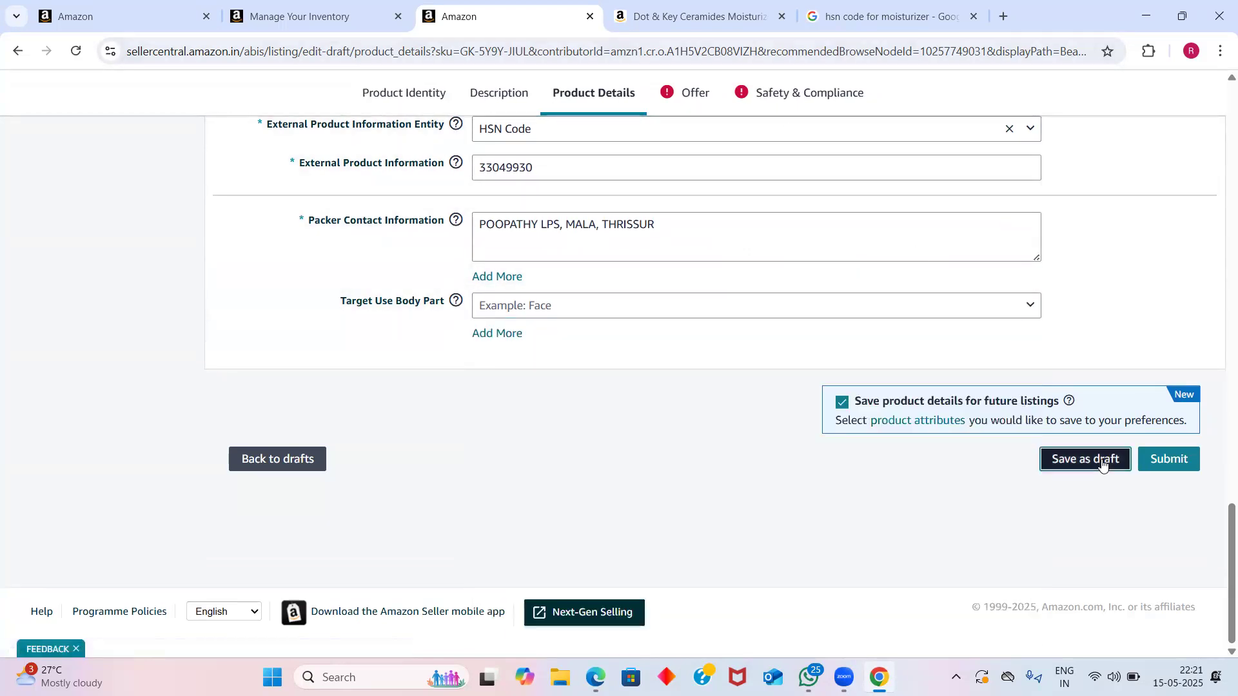
{"action": "left_click", "coordinate": [688, 96]}
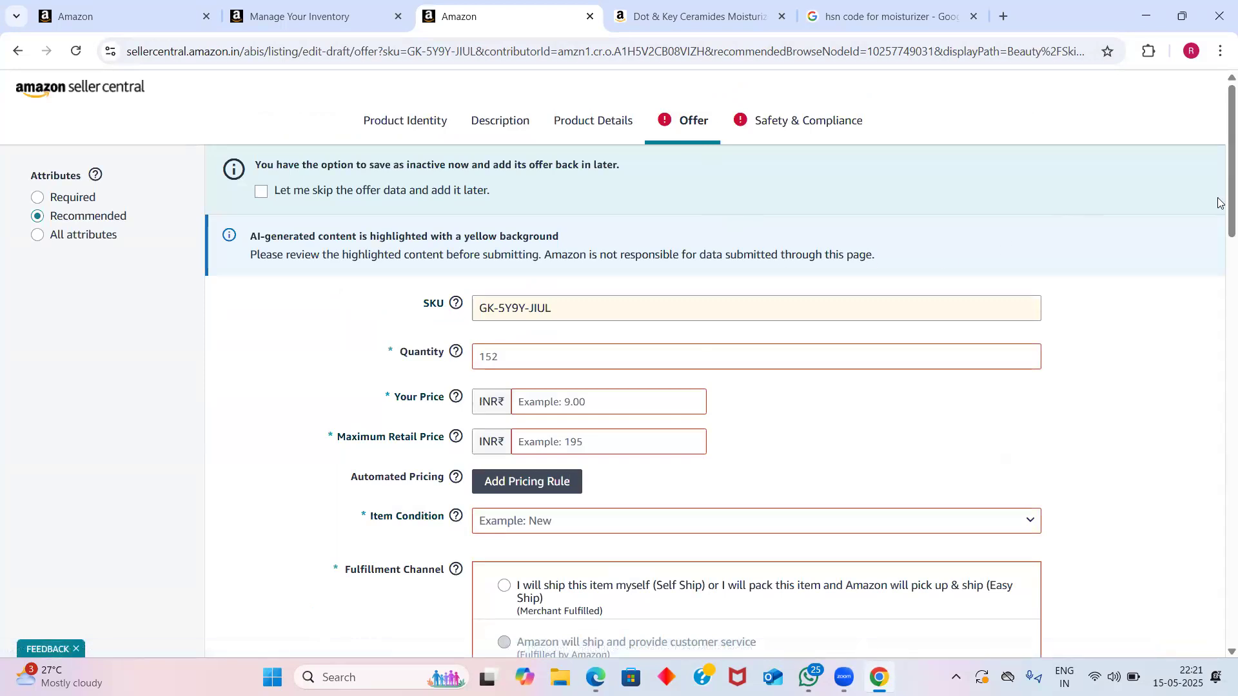
- Set the offer's Quantity to 20
{"action": "scroll", "coordinate": [1218, 235], "scroll_direction": "down", "scroll_amount": 2}
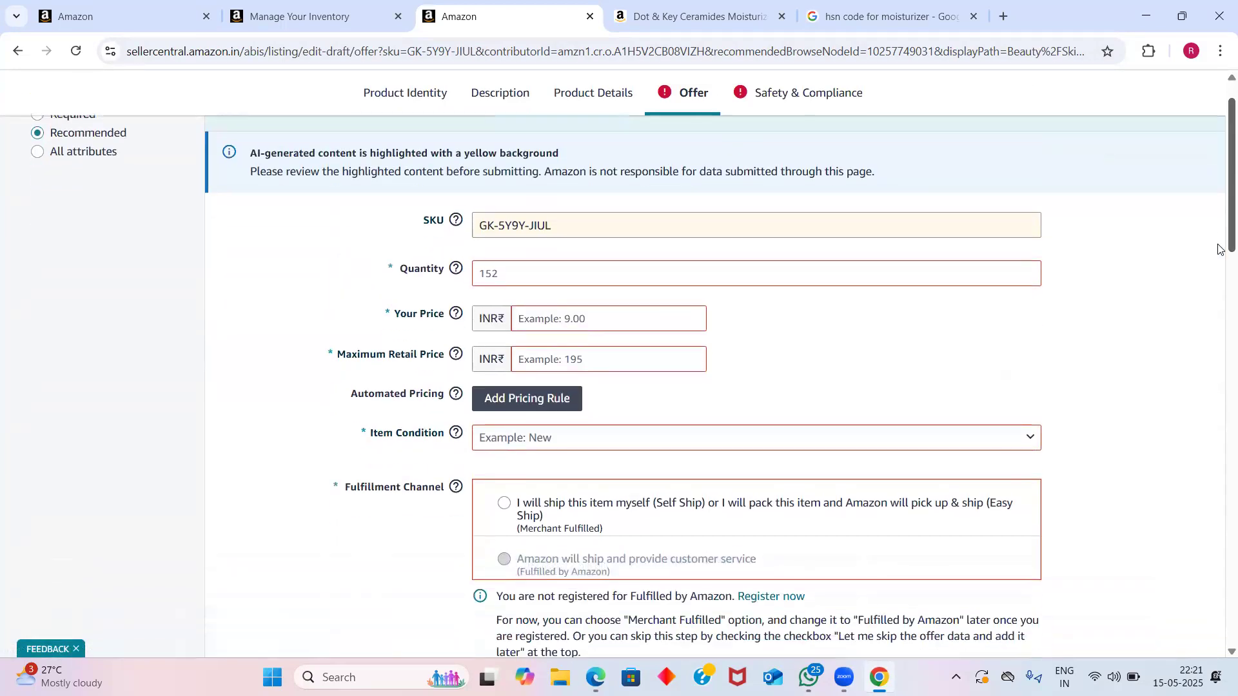
{"action": "left_click", "coordinate": [685, 204]}
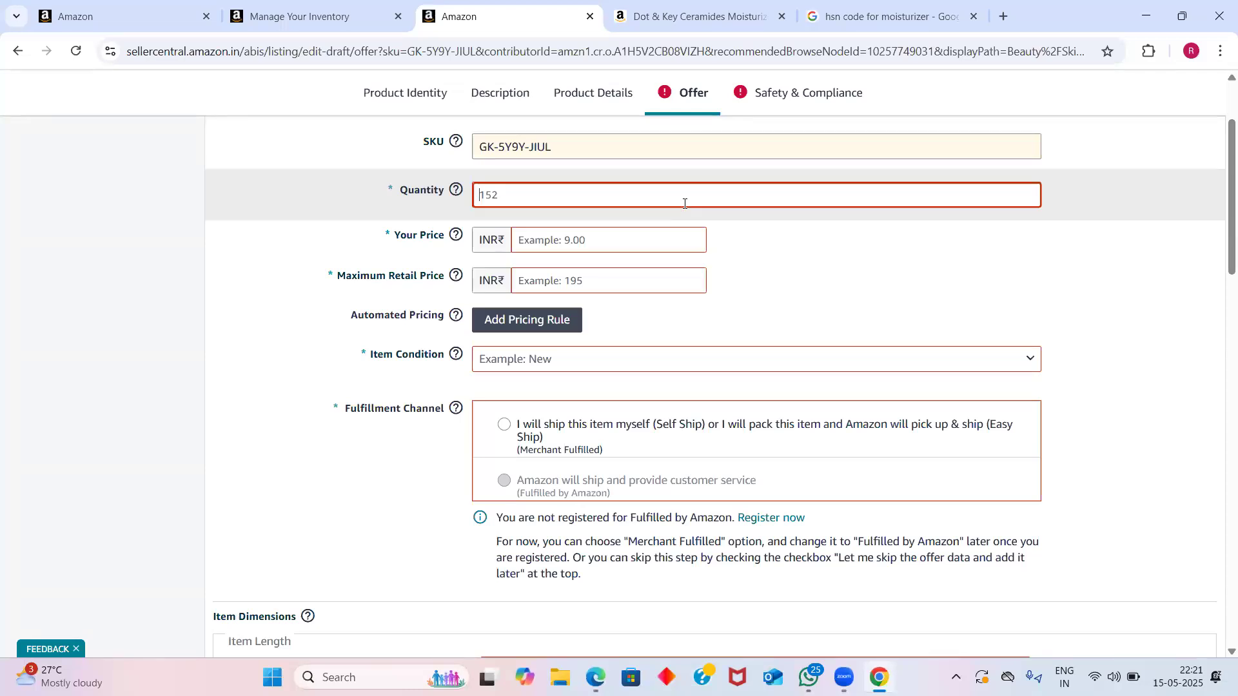
{"action": "type", "text": "20"}
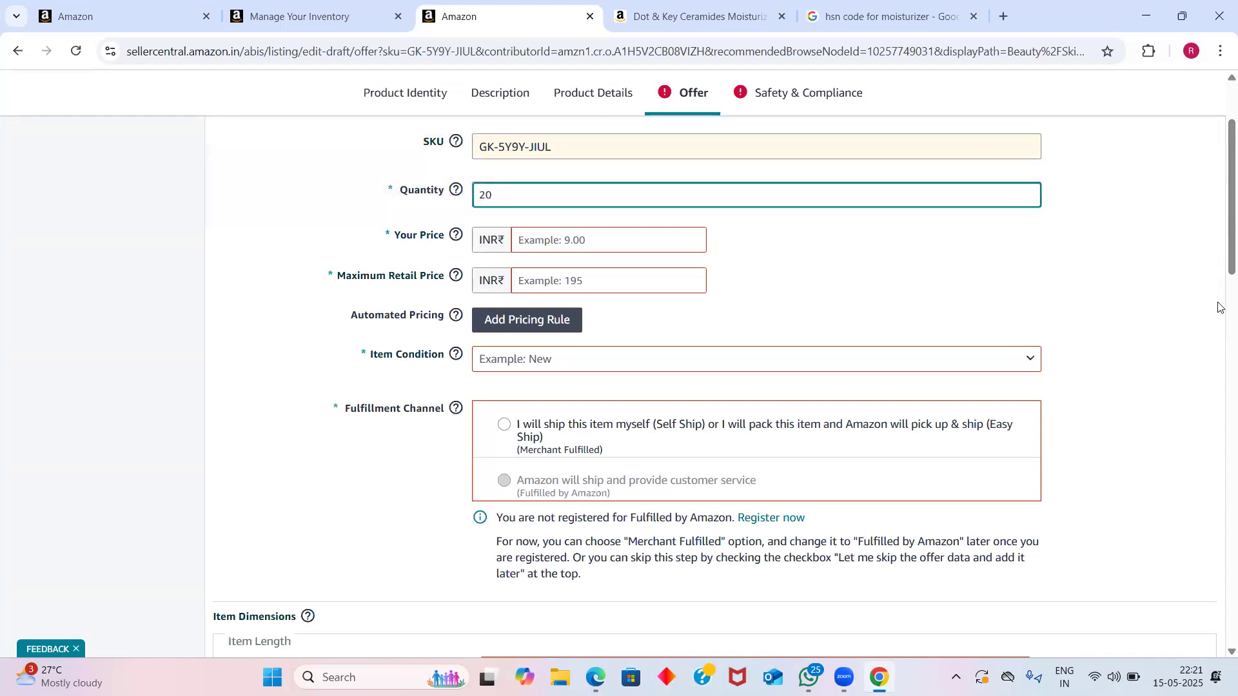
- Check the price on the Dot & Key product page, then set Your Price to 320 and Maximum Retail Price to 336
{"action": "scroll", "coordinate": [1031, 245], "scroll_direction": "down", "scroll_amount": 1}
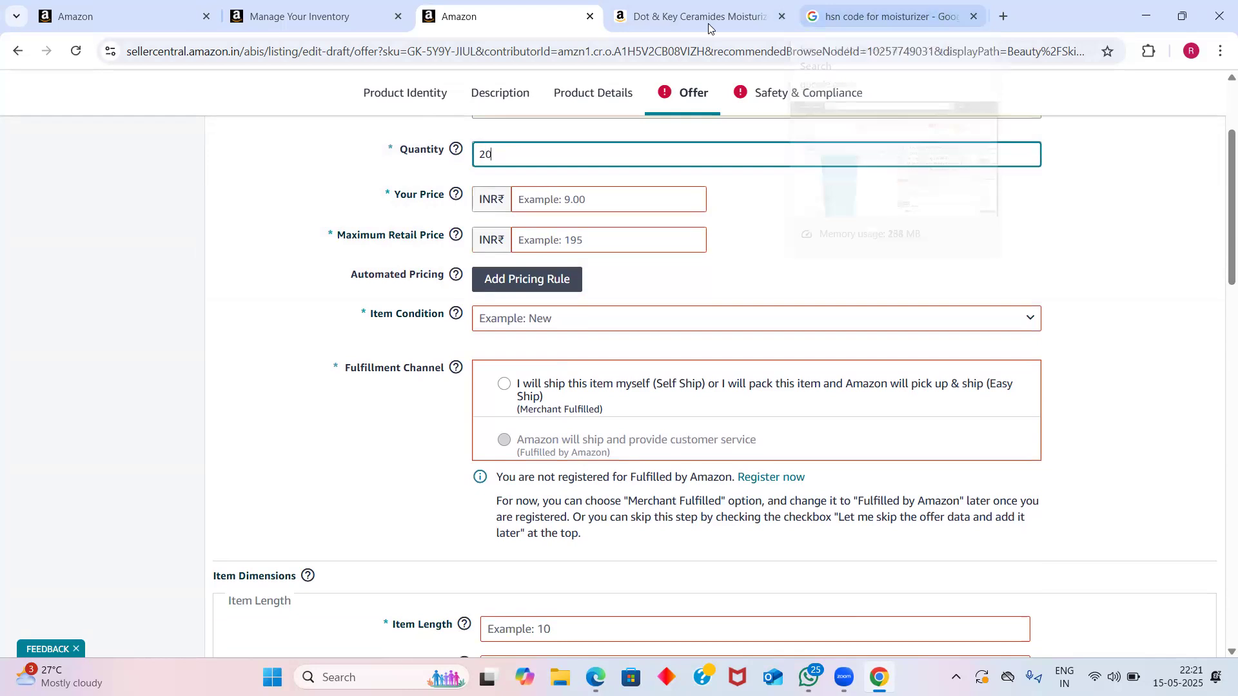
{"action": "left_click", "coordinate": [708, 23]}
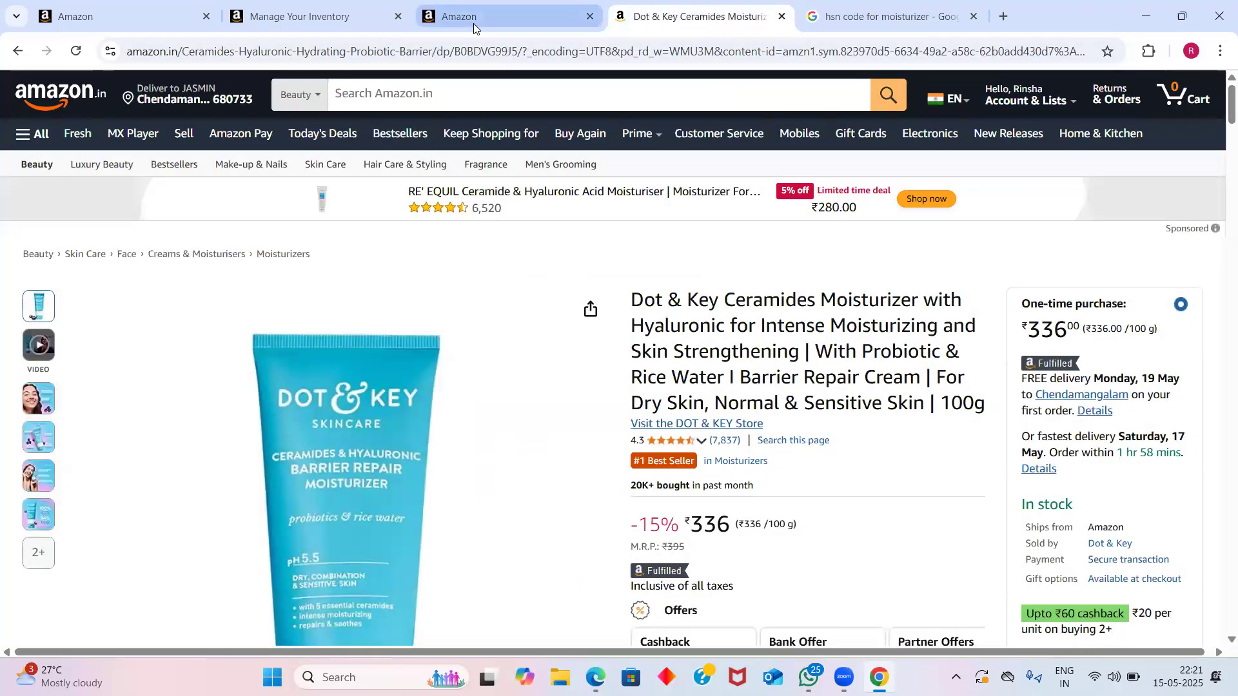
{"action": "left_click", "coordinate": [473, 23]}
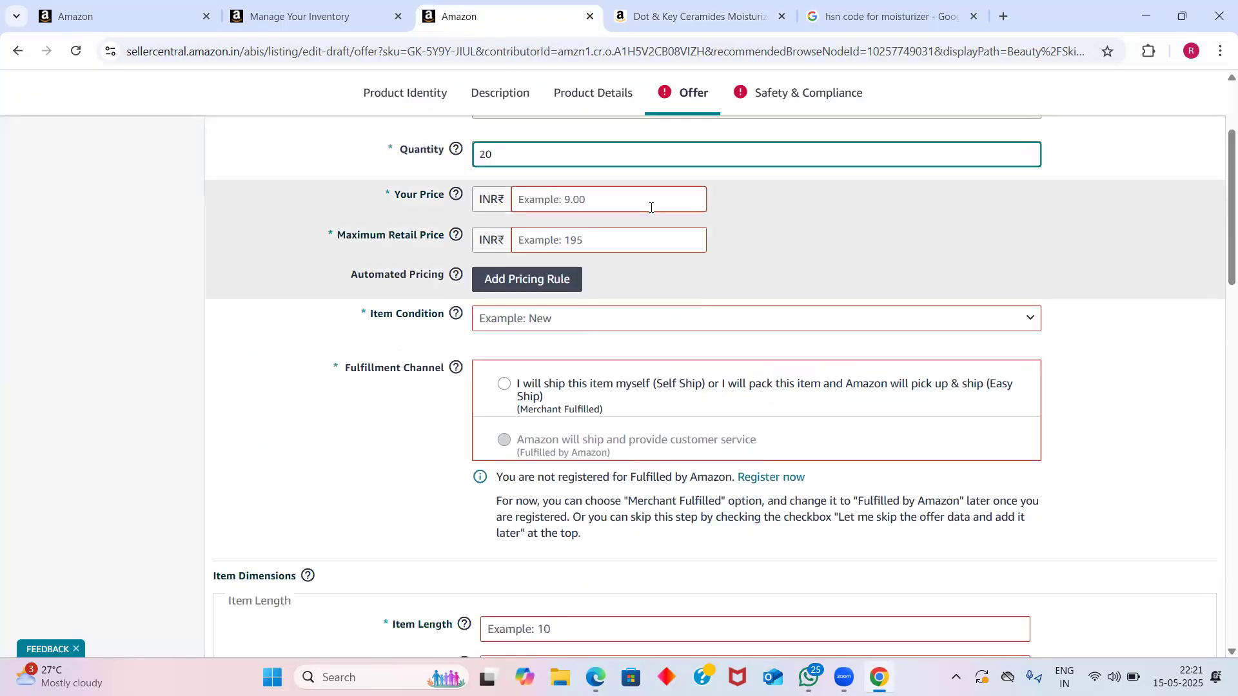
{"action": "left_click", "coordinate": [623, 197]}
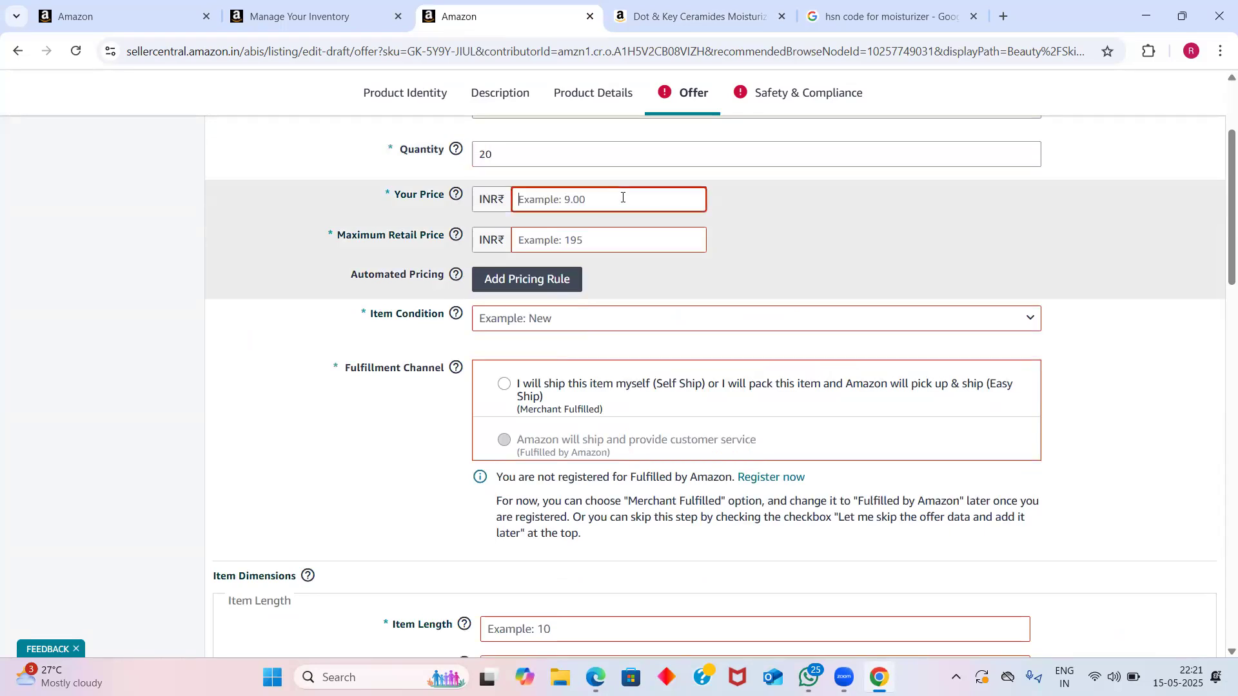
{"action": "type", "text": "320"}
{"action": "left_click", "coordinate": [623, 247]}
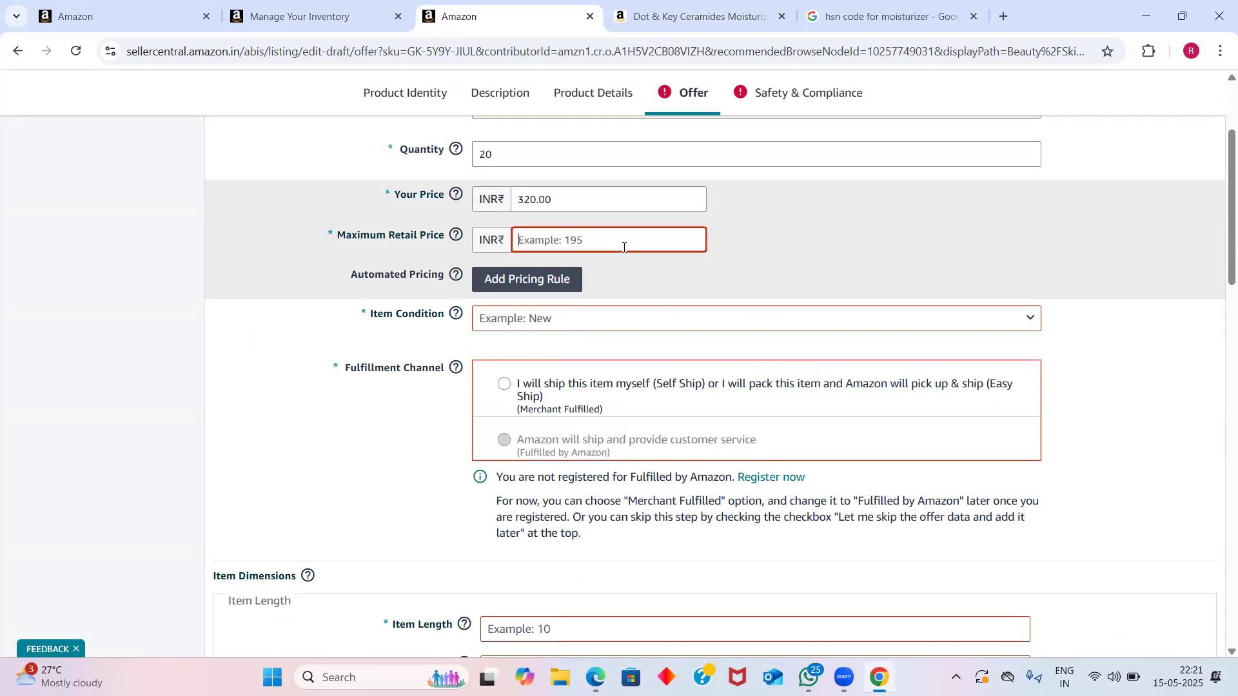
{"action": "type", "text": "336"}
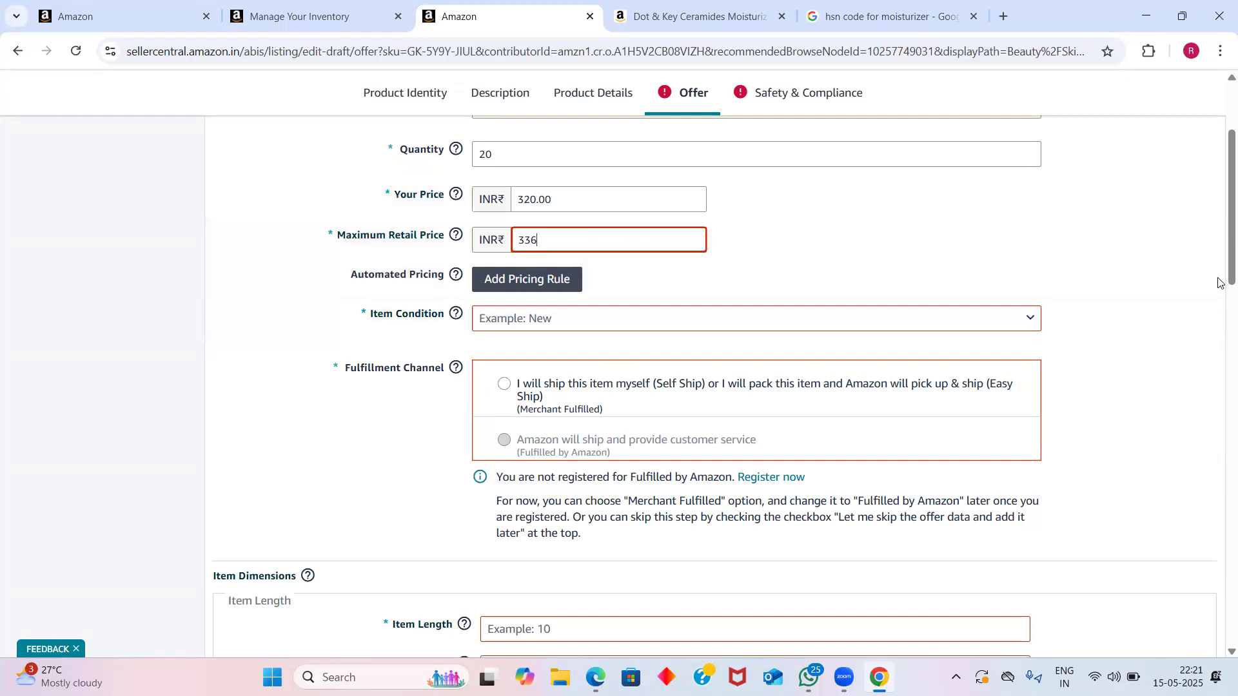
- Set the Item Condition to New and choose the Merchant Fulfilled fulfillment channel
{"action": "scroll", "coordinate": [1219, 272], "scroll_direction": "down", "scroll_amount": 1}
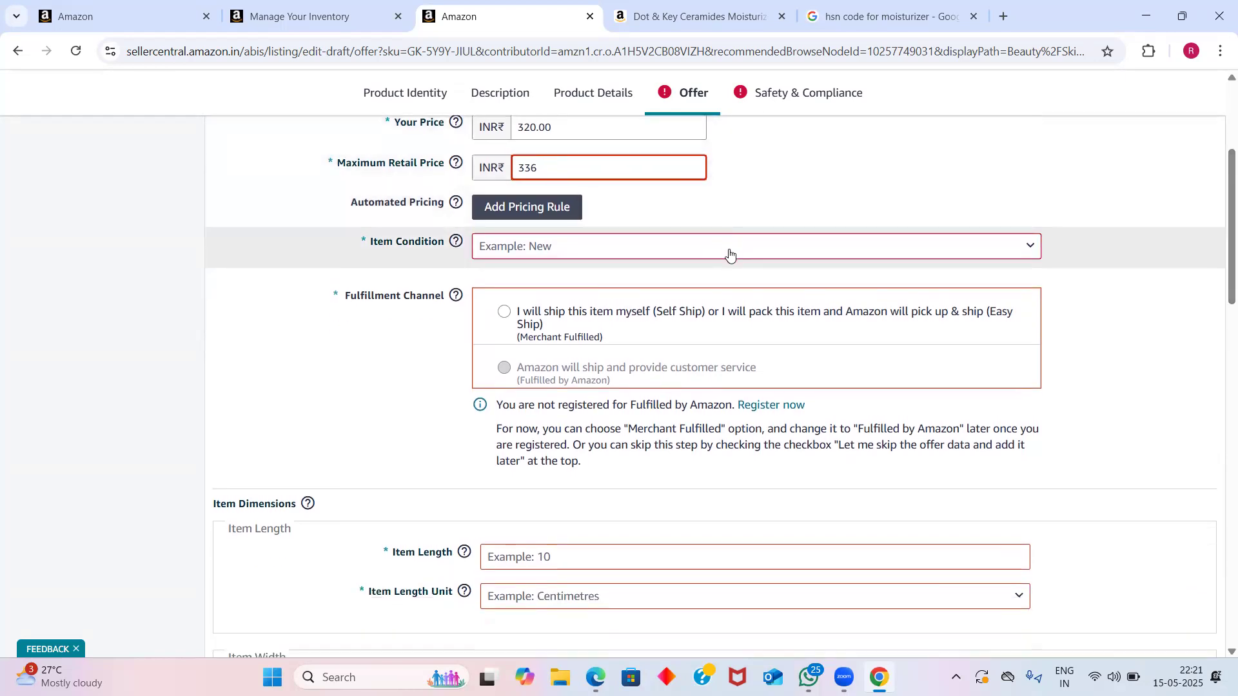
{"action": "left_click", "coordinate": [730, 248]}
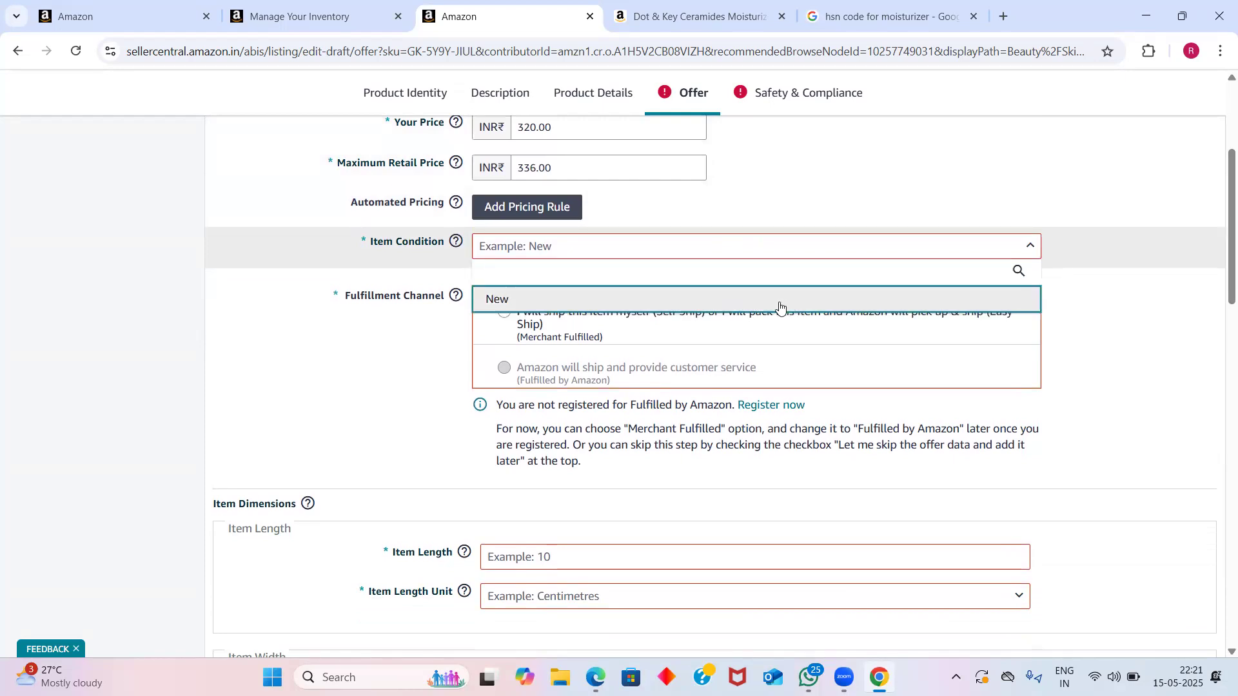
{"action": "left_click", "coordinate": [822, 299]}
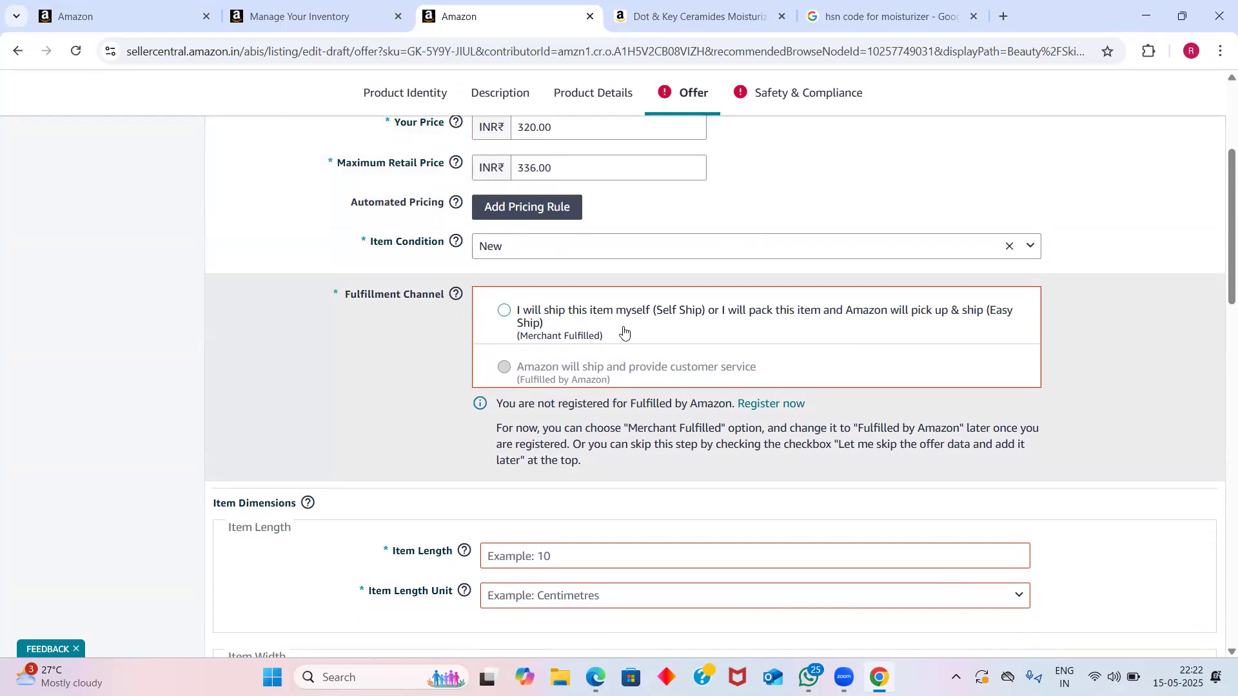
{"action": "left_click", "coordinate": [506, 312]}
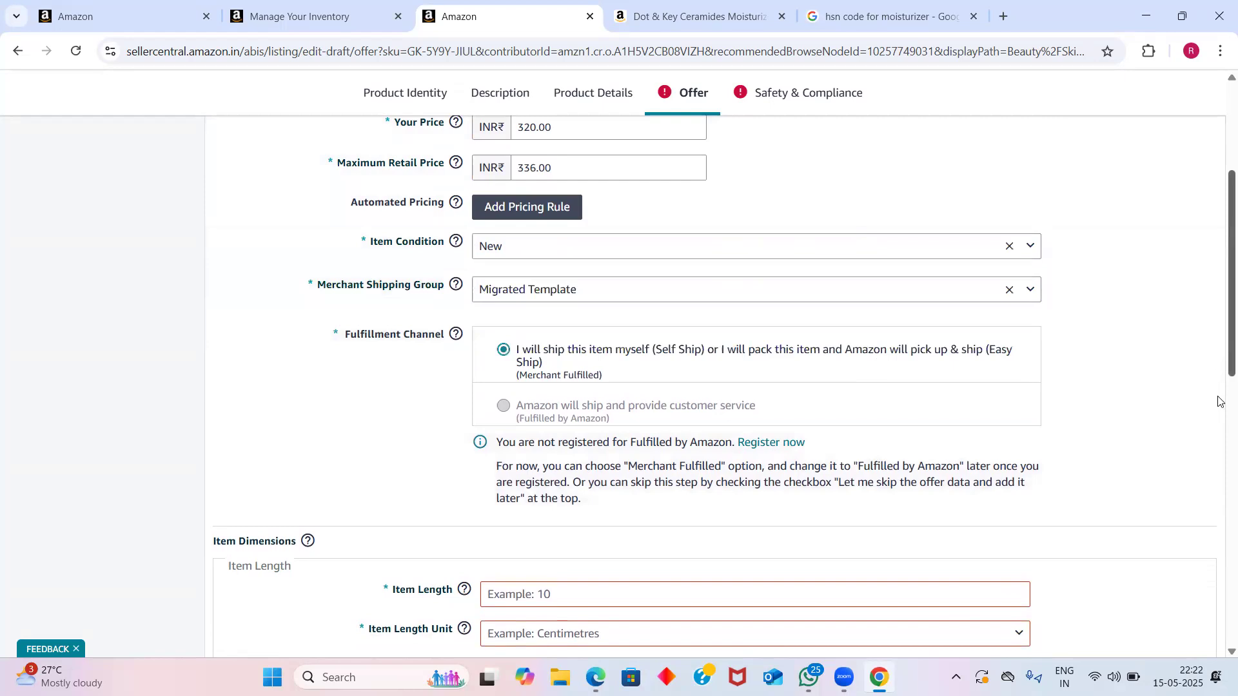
- Look up the item's length, width and height in the product details of the Dot & Key moisturizer's Amazon page
{"action": "scroll", "coordinate": [1218, 386], "scroll_direction": "down", "scroll_amount": 1}
{"action": "scroll", "coordinate": [1218, 413], "scroll_direction": "down", "scroll_amount": 4}
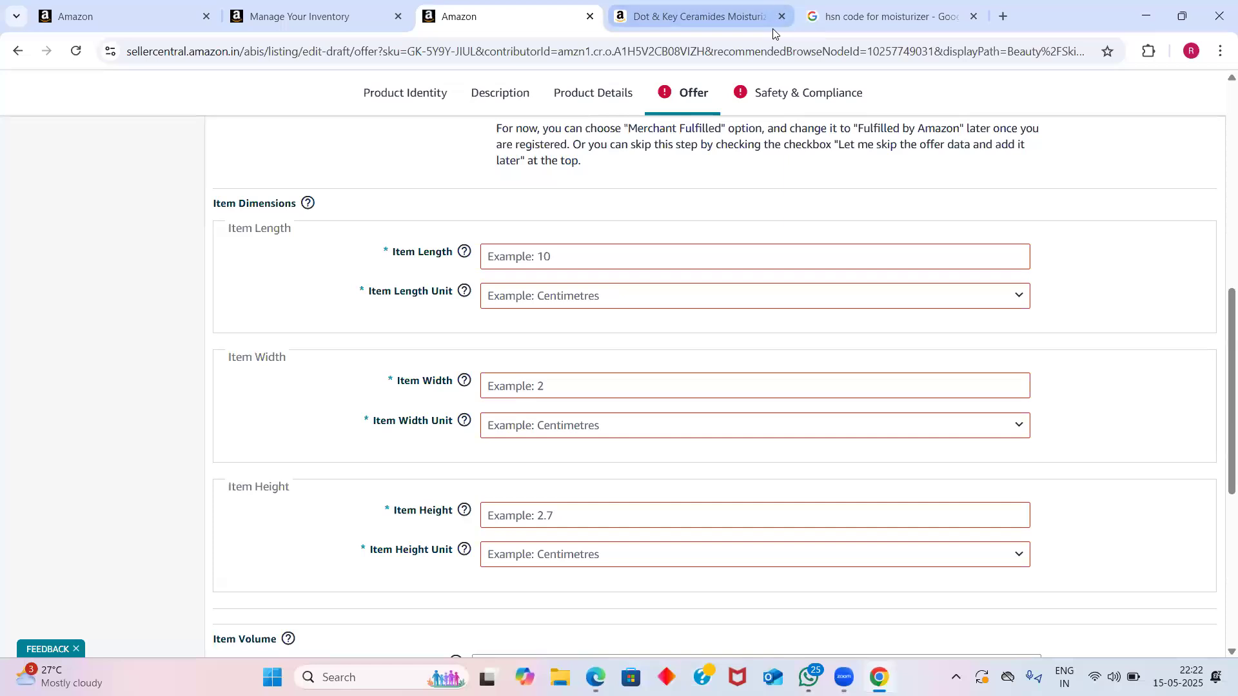
{"action": "mouse_move", "coordinate": [774, 34]}
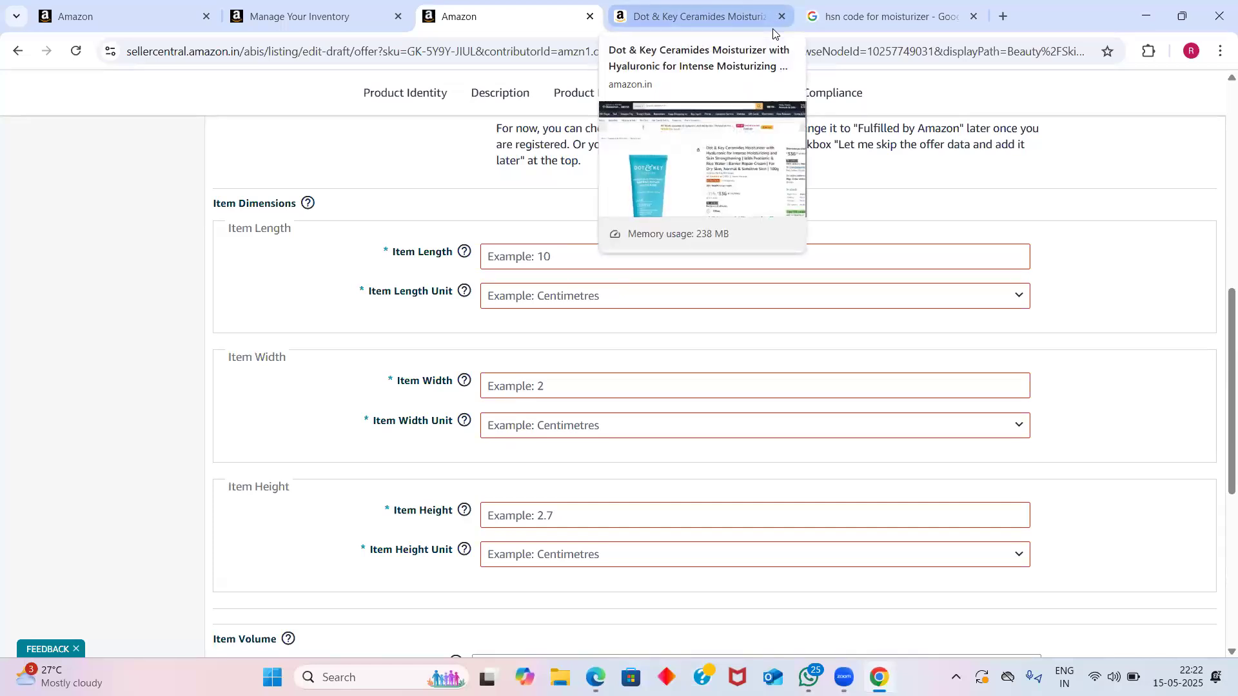
{"action": "left_click", "coordinate": [773, 29]}
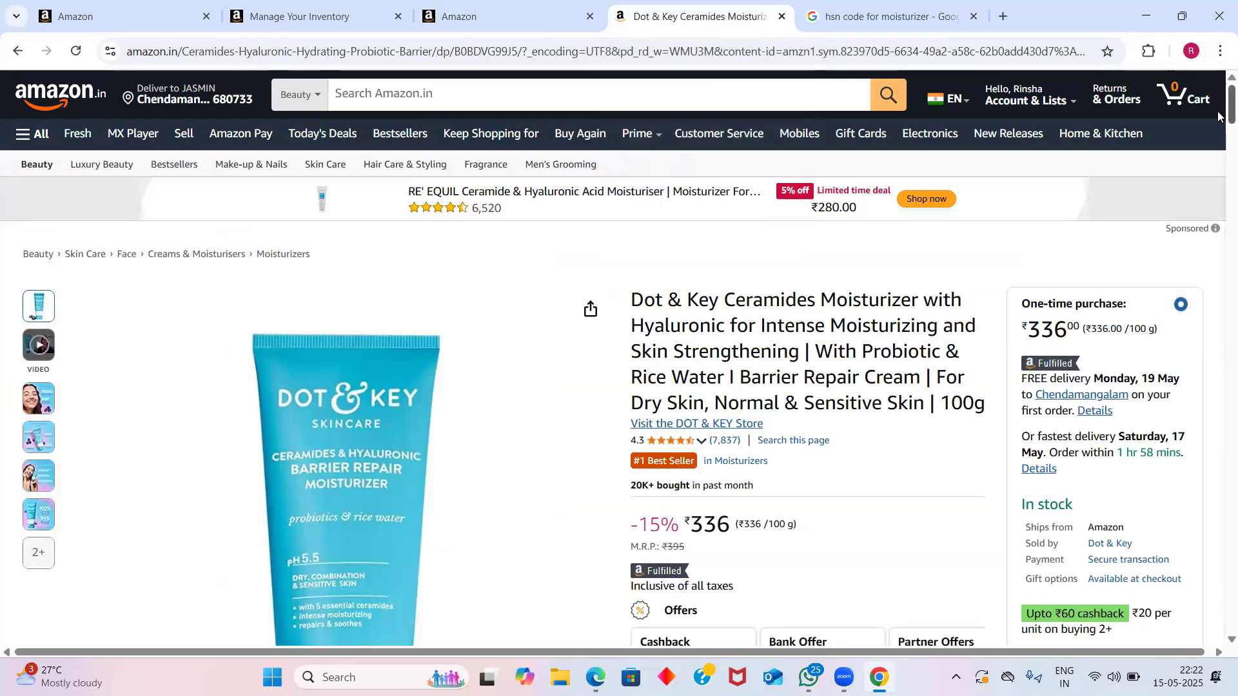
{"action": "scroll", "coordinate": [1219, 129], "scroll_direction": "down", "scroll_amount": 10}
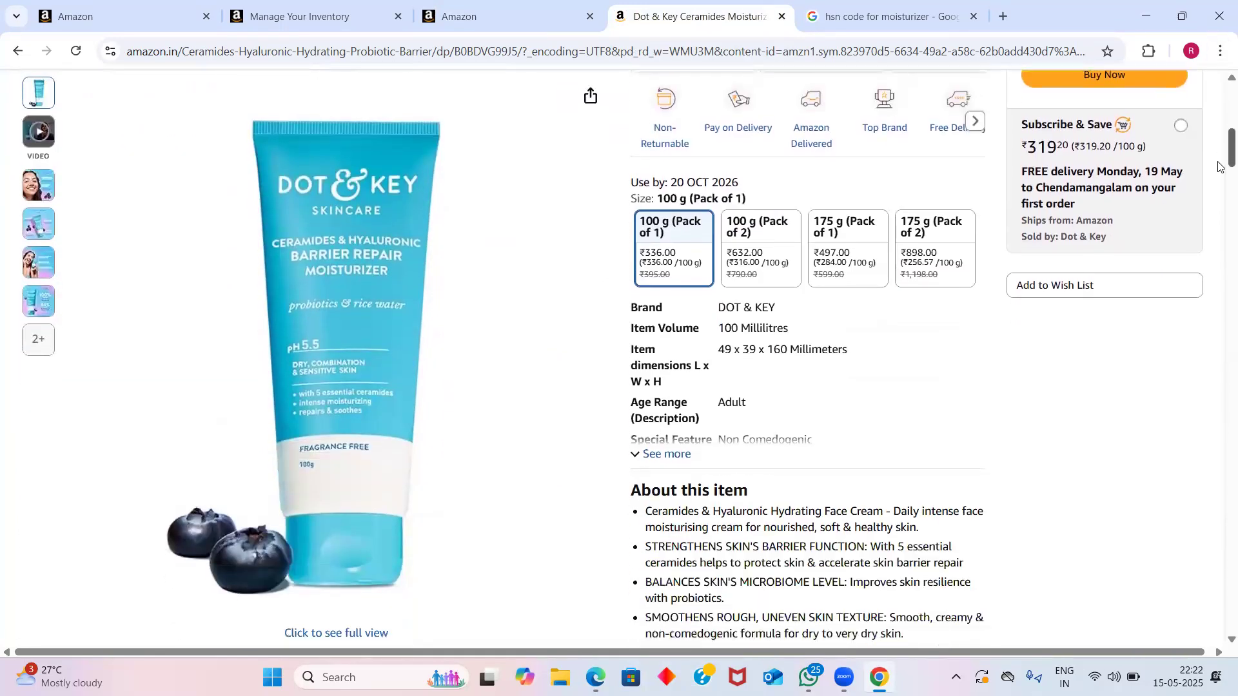
{"action": "scroll", "coordinate": [1218, 177], "scroll_direction": "down", "scroll_amount": 3}
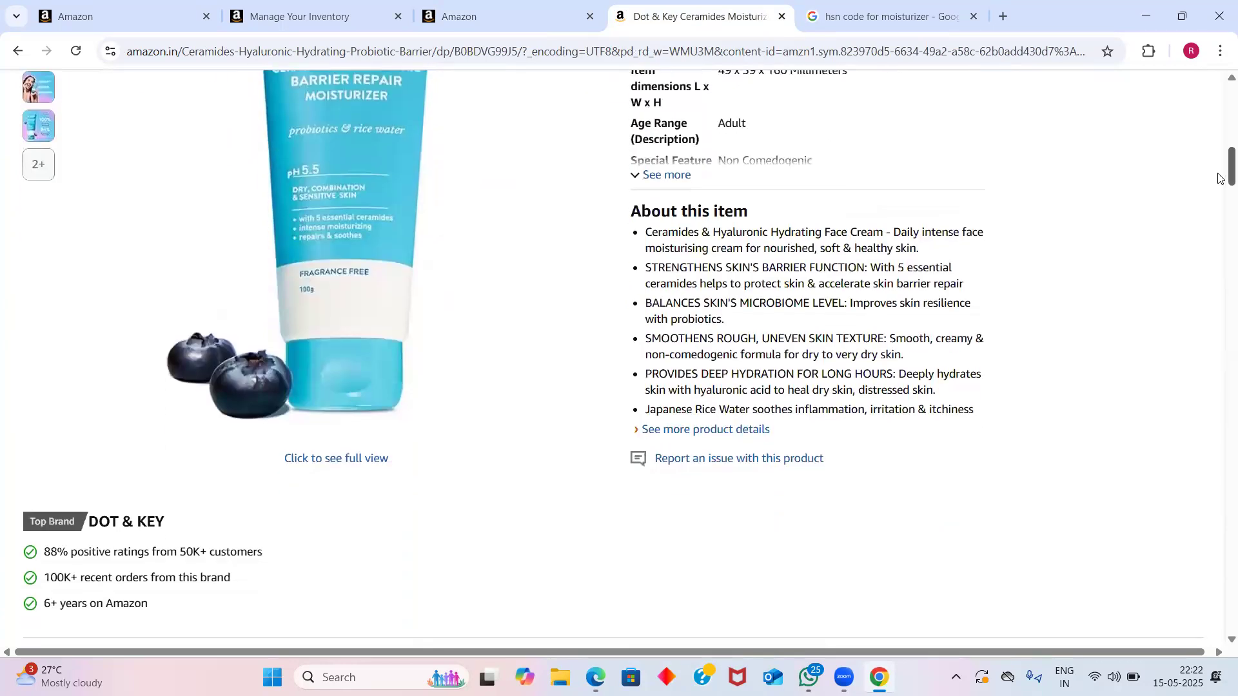
{"action": "left_click", "coordinate": [663, 156]}
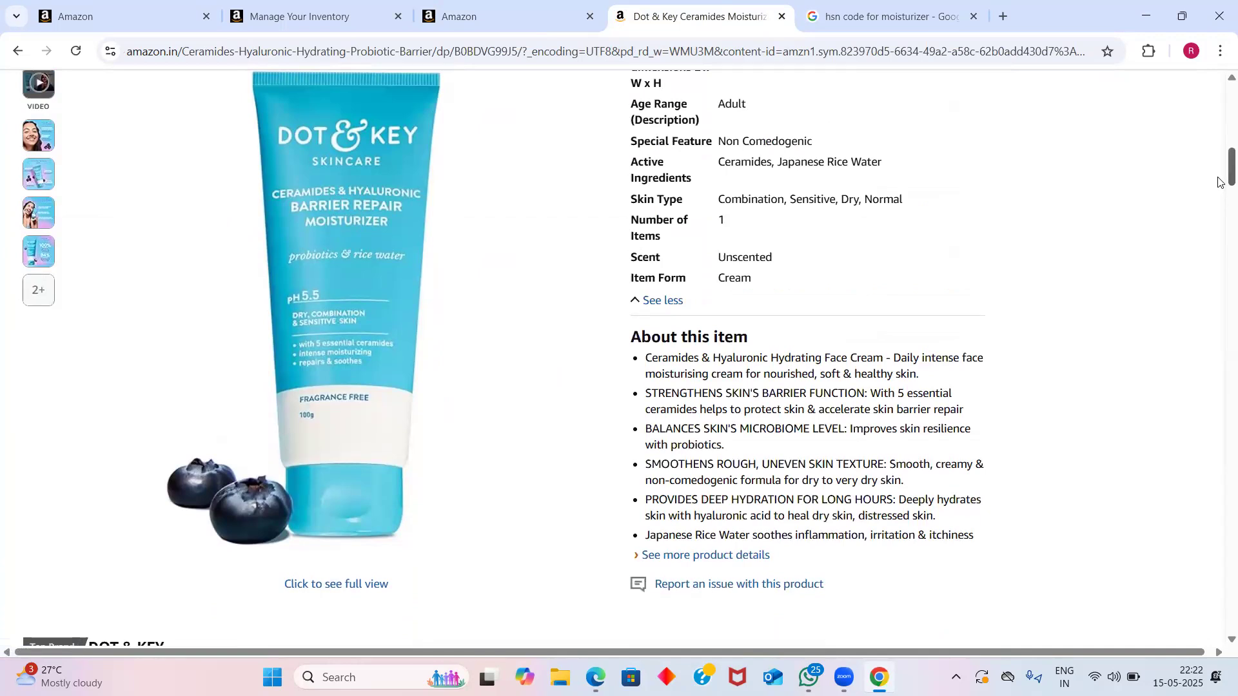
{"action": "scroll", "coordinate": [1218, 182], "scroll_direction": "up", "scroll_amount": 2}
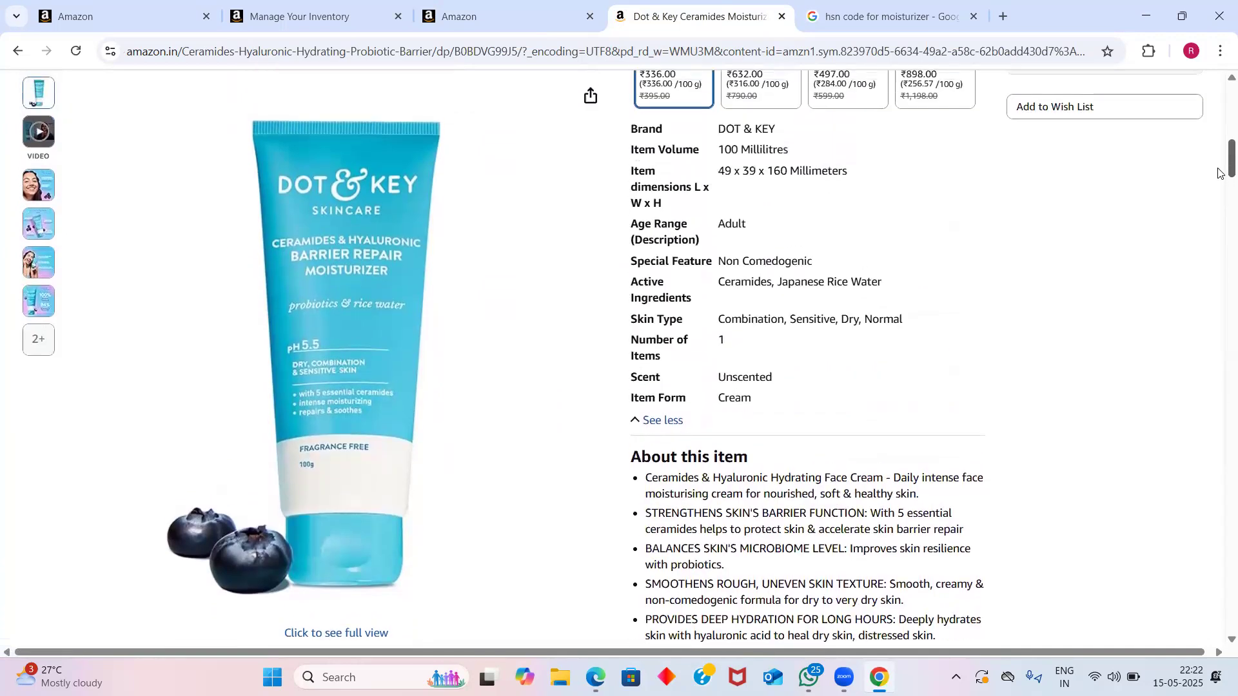
{"action": "scroll", "coordinate": [1218, 213], "scroll_direction": "down", "scroll_amount": 10}
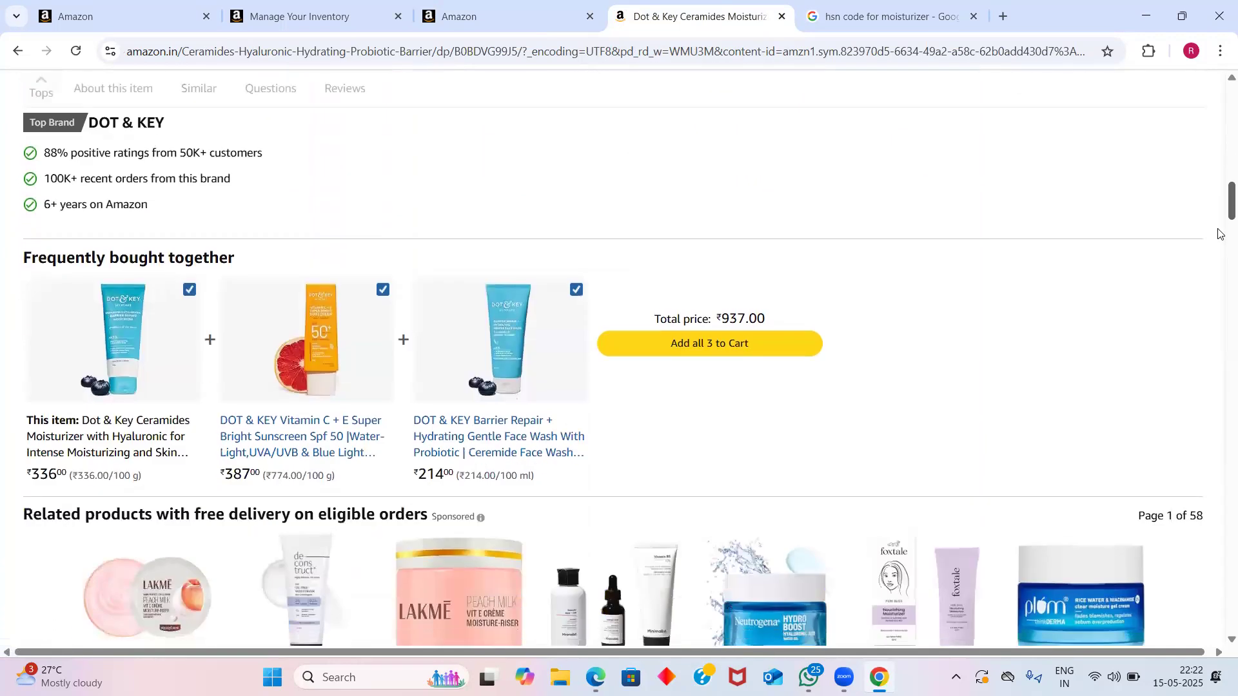
{"action": "scroll", "coordinate": [1218, 256], "scroll_direction": "down", "scroll_amount": 12}
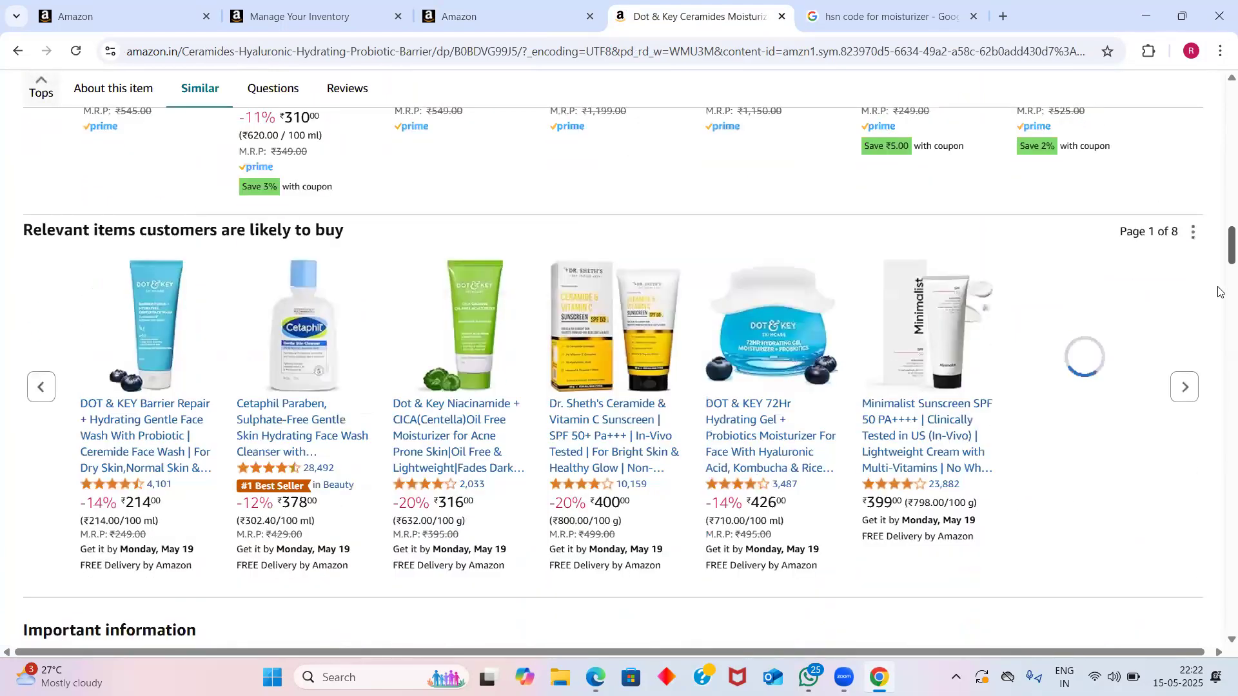
{"action": "scroll", "coordinate": [1220, 292], "scroll_direction": "down", "scroll_amount": 13}
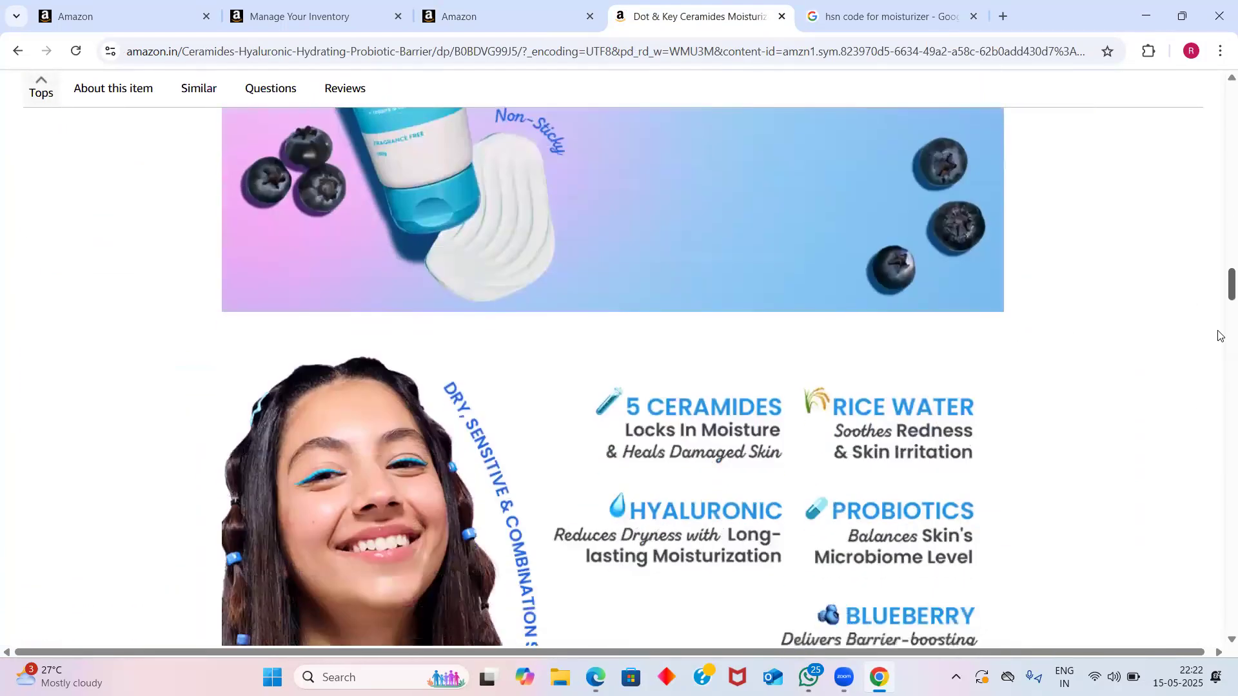
{"action": "scroll", "coordinate": [1220, 358], "scroll_direction": "down", "scroll_amount": 12}
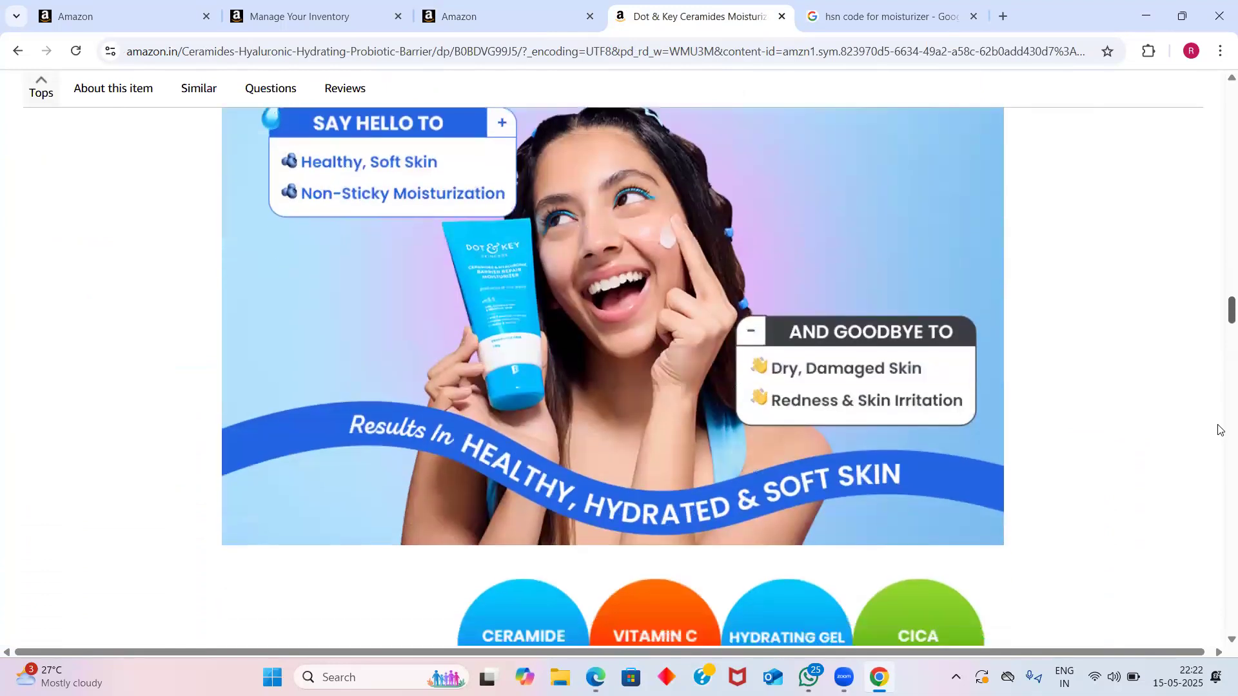
{"action": "scroll", "coordinate": [1220, 459], "scroll_direction": "down", "scroll_amount": 13}
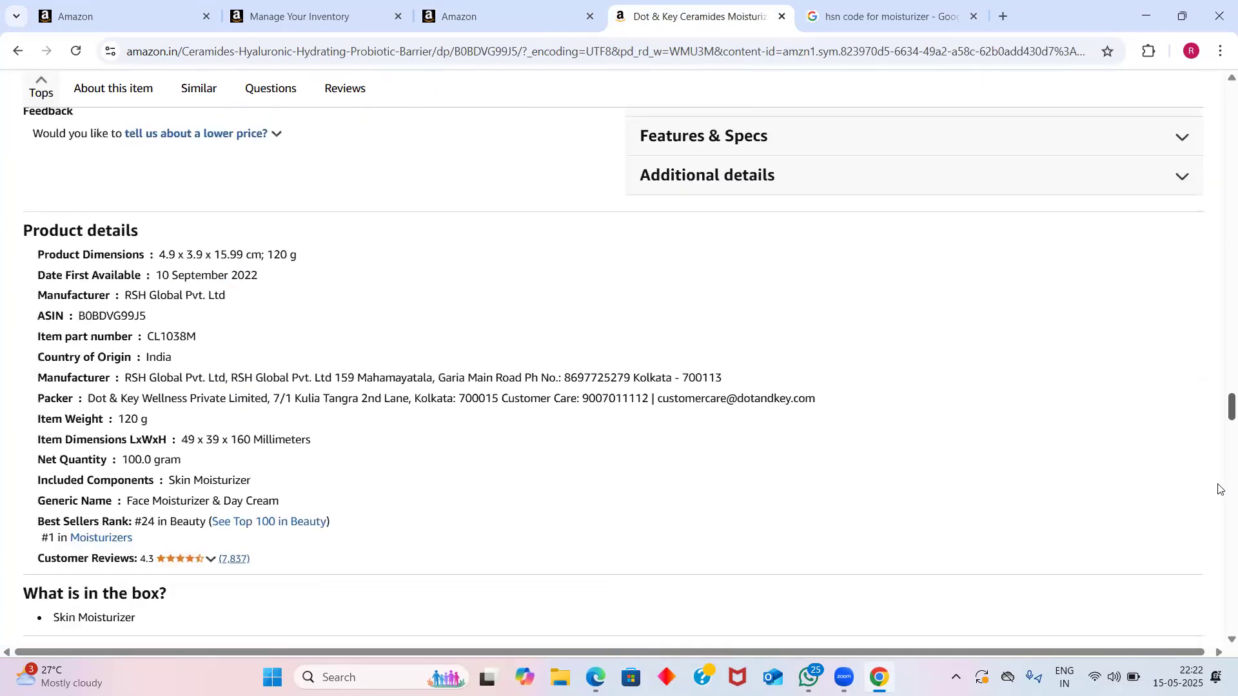
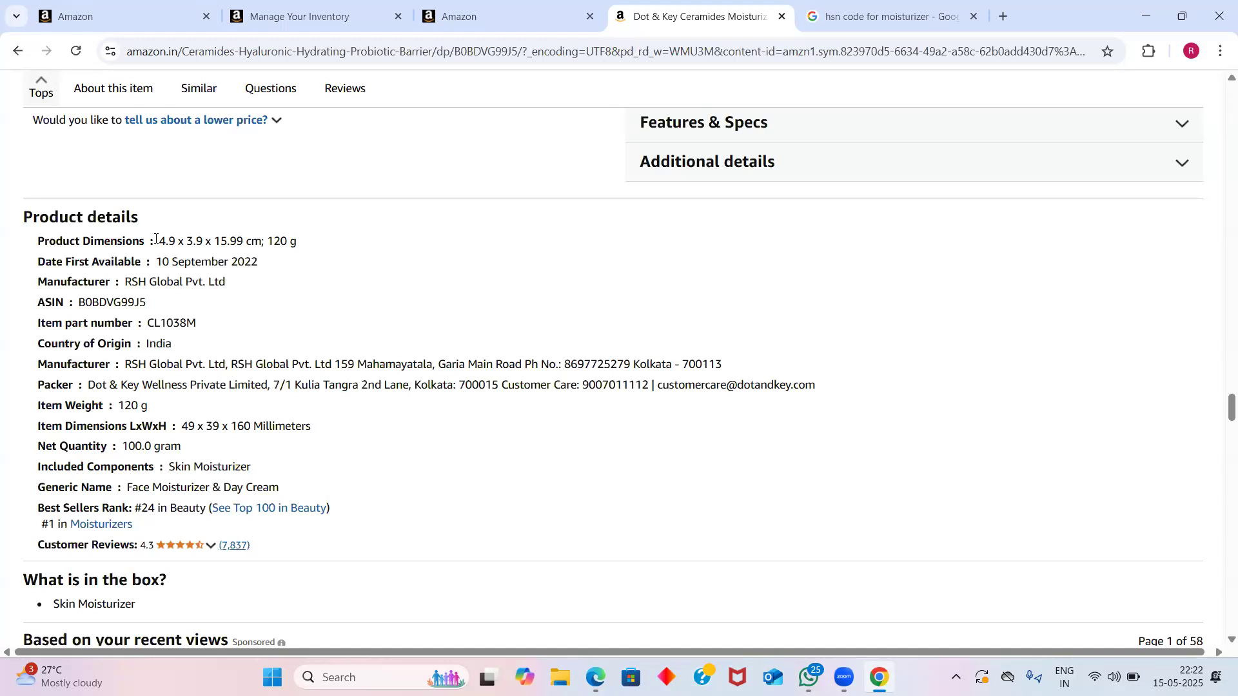
- Check the product dimensions on the Dot & Key Amazon page, then set the offer's Item Length to 4.9 Centimetres
{"action": "left_click_drag", "start_coordinate": [162, 243], "coordinate": [260, 243]}
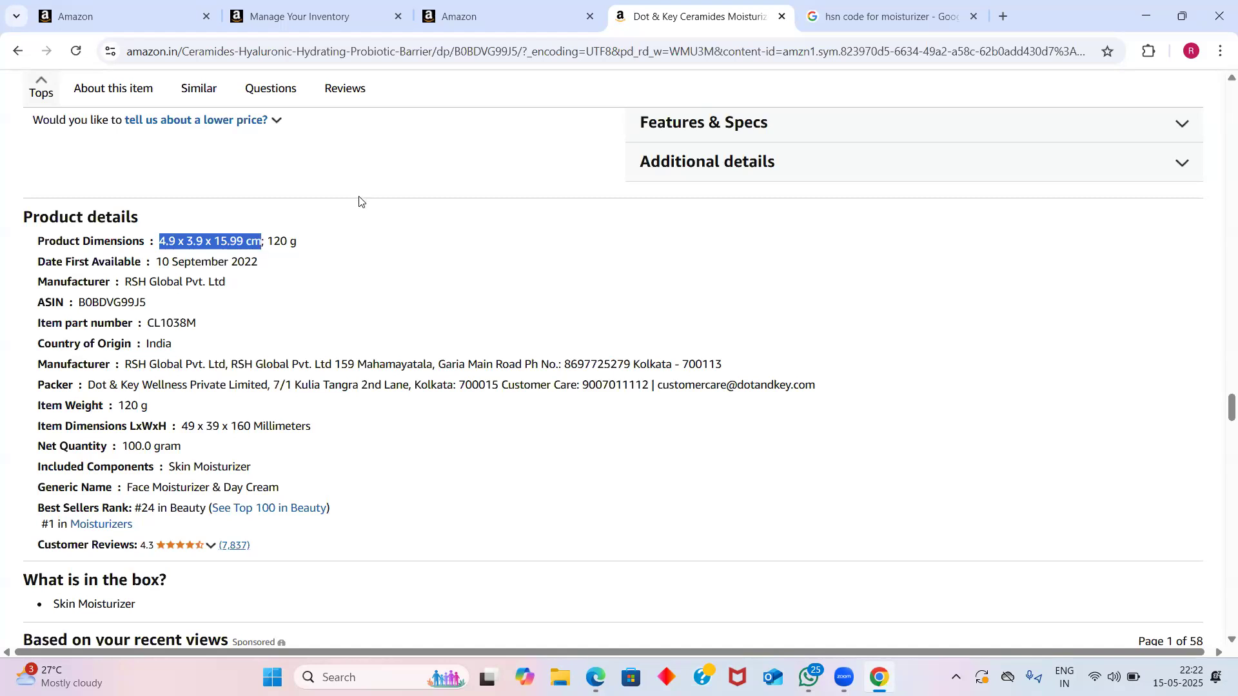
{"action": "left_click", "coordinate": [362, 236]}
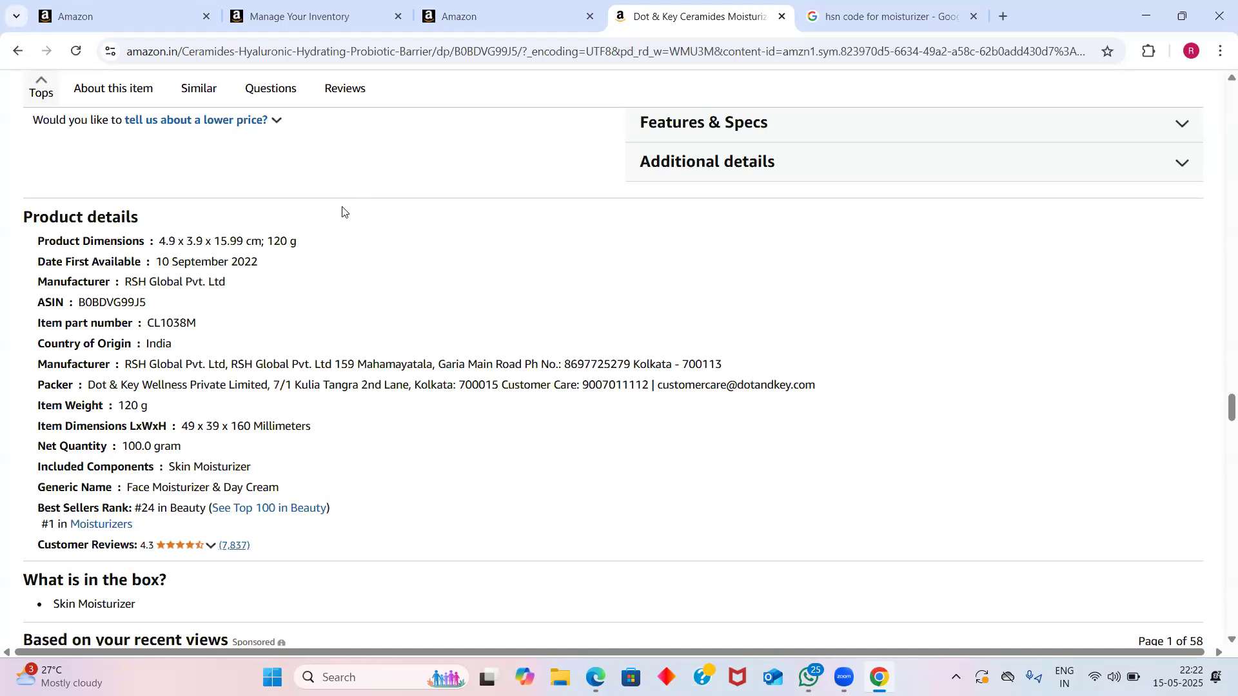
{"action": "left_click", "coordinate": [409, 25]}
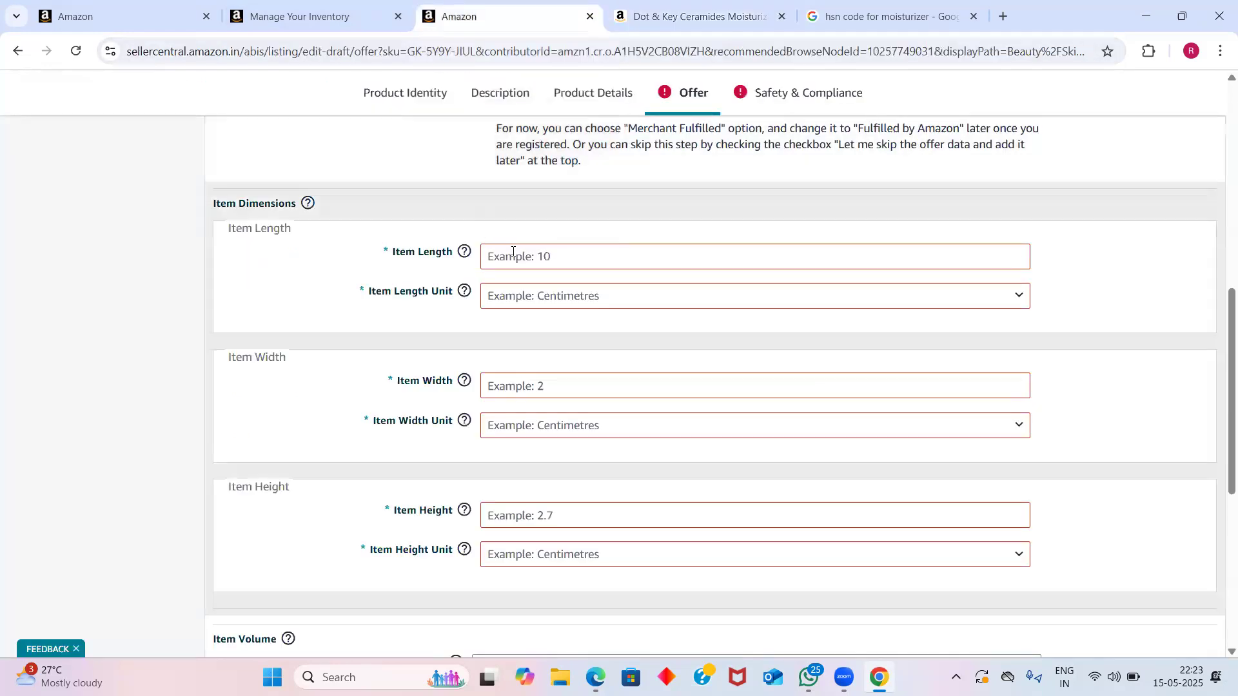
{"action": "left_click", "coordinate": [514, 258]}
{"action": "type", "text": "4.9"}
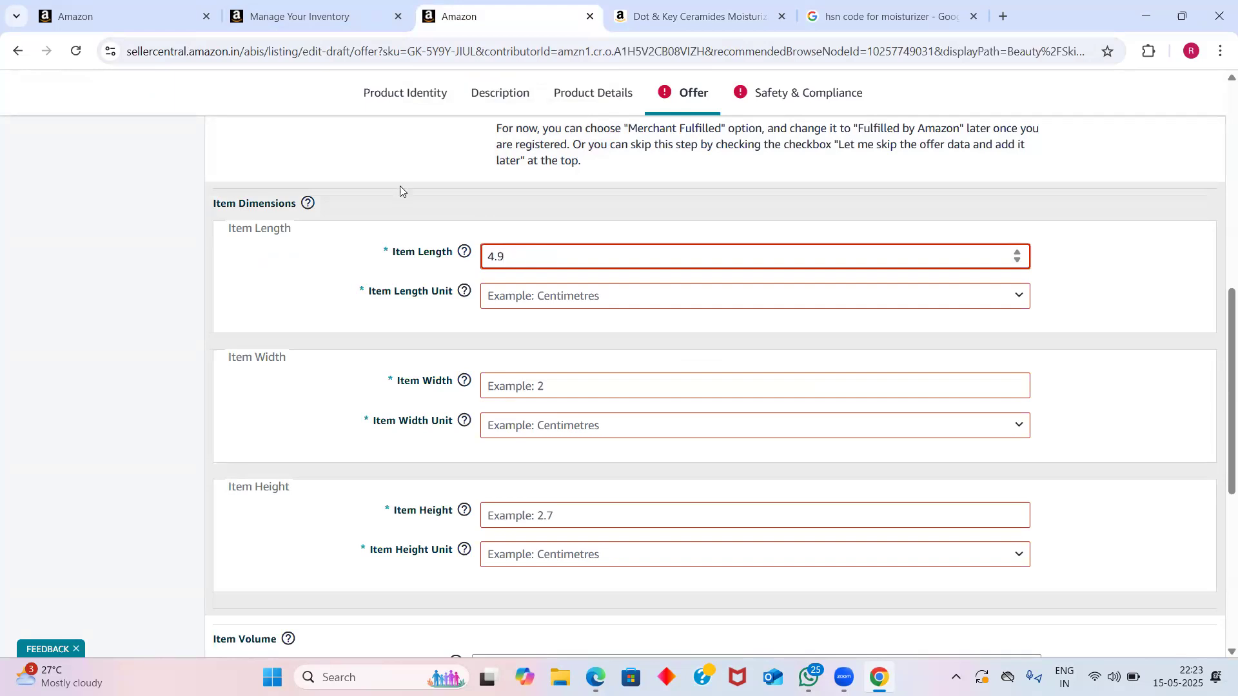
{"action": "left_click", "coordinate": [624, 302]}
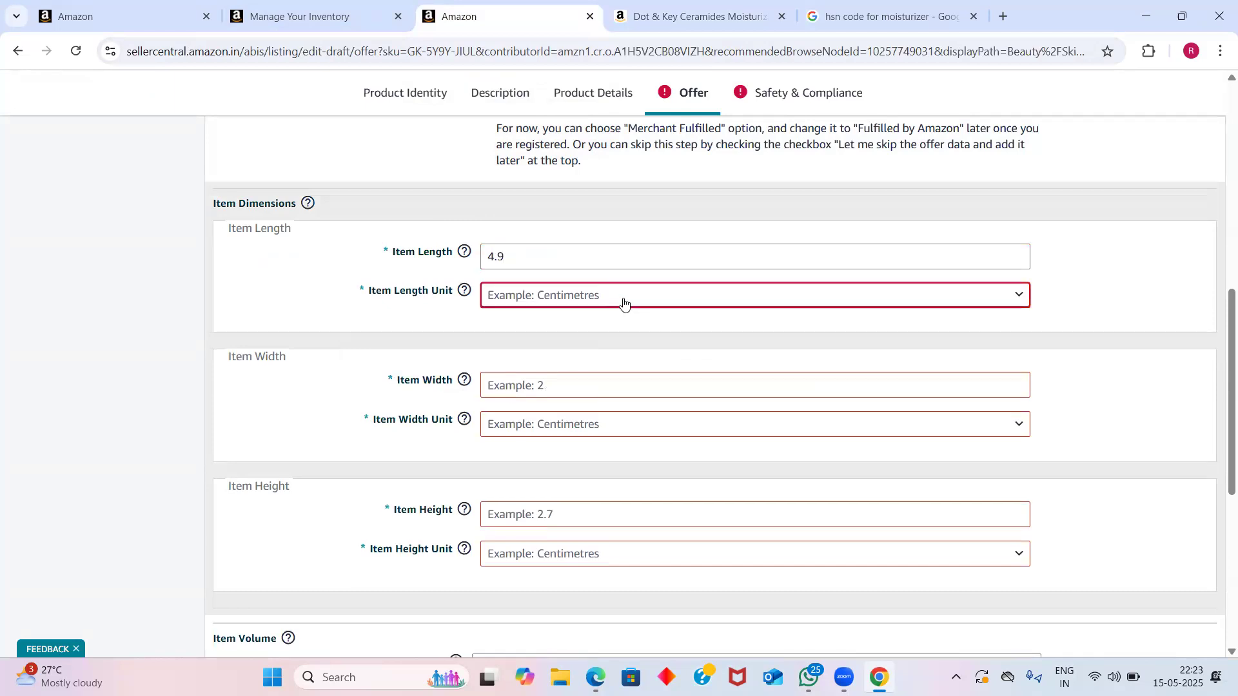
{"action": "left_click", "coordinate": [623, 301]}
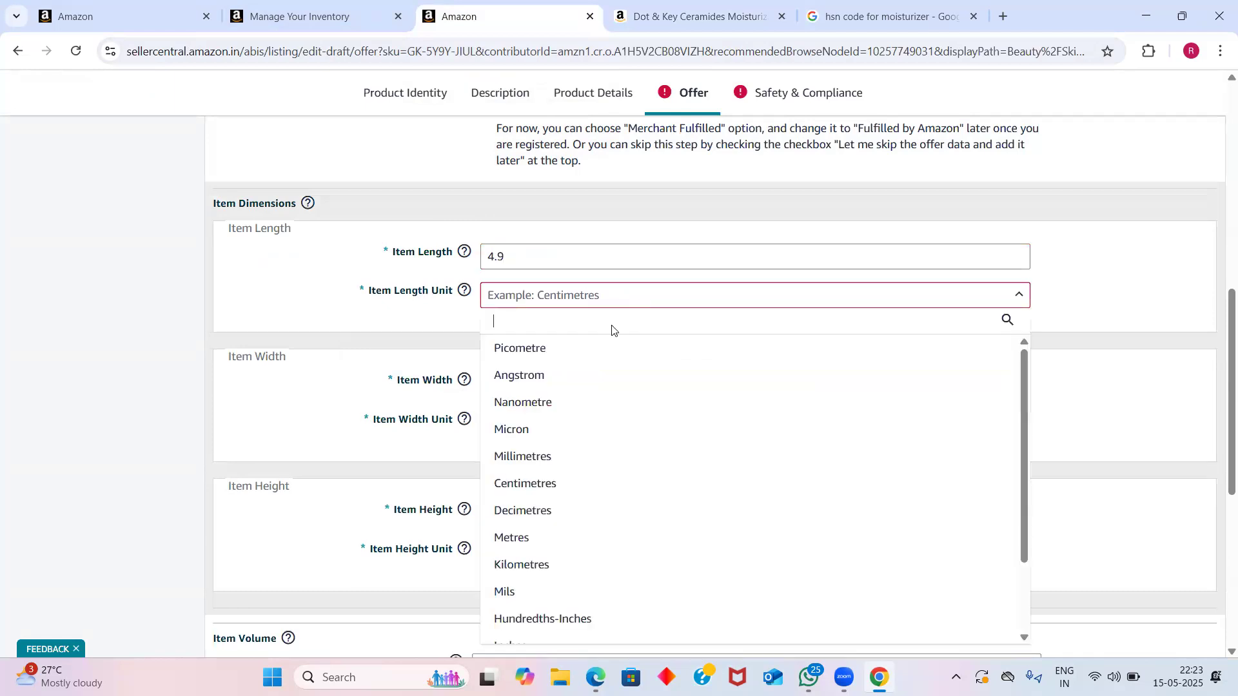
{"action": "left_click", "coordinate": [594, 484]}
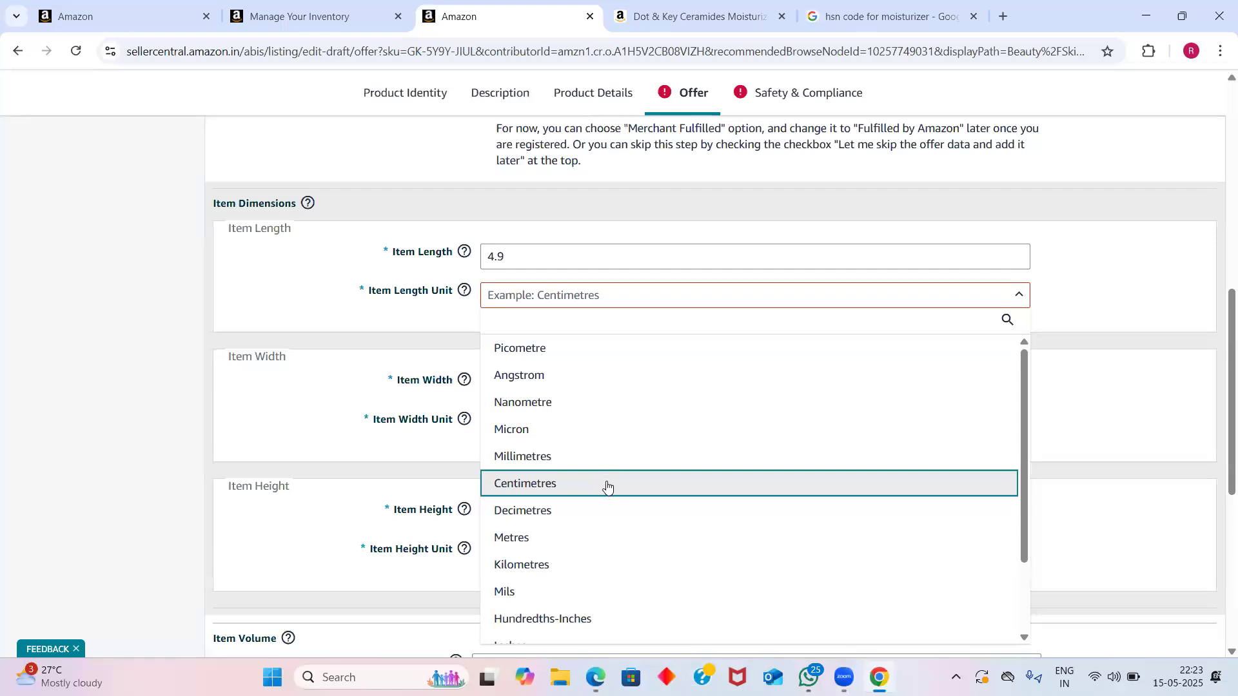
{"action": "left_click", "coordinate": [605, 484]}
- Recheck the product dimensions on the Amazon page and set the Item Width to 3.9 Centimetres
{"action": "left_click", "coordinate": [577, 390]}
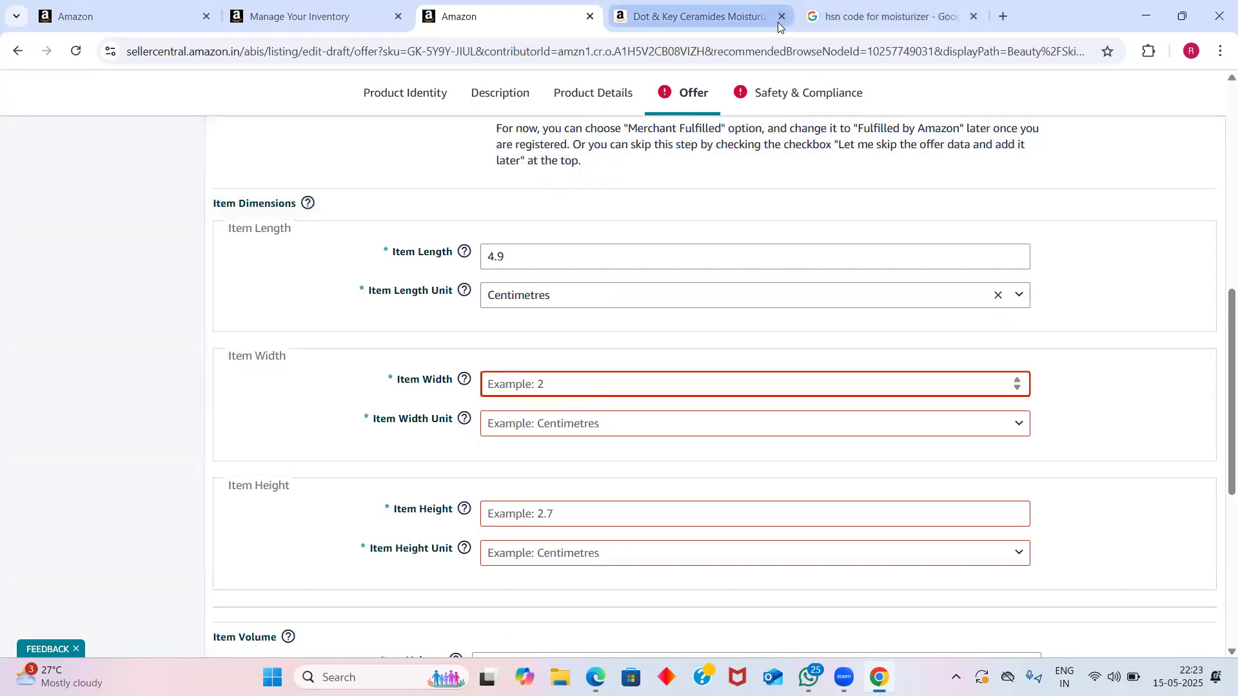
{"action": "left_click", "coordinate": [741, 18]}
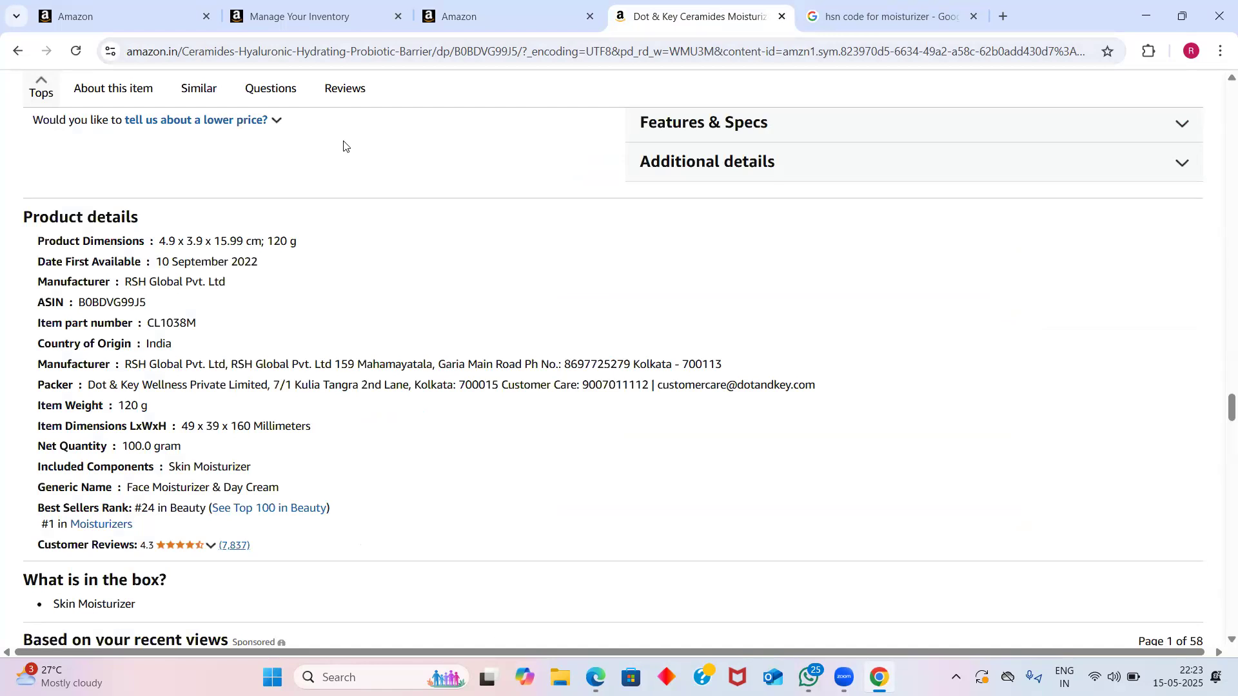
{"action": "left_click", "coordinate": [491, 17]}
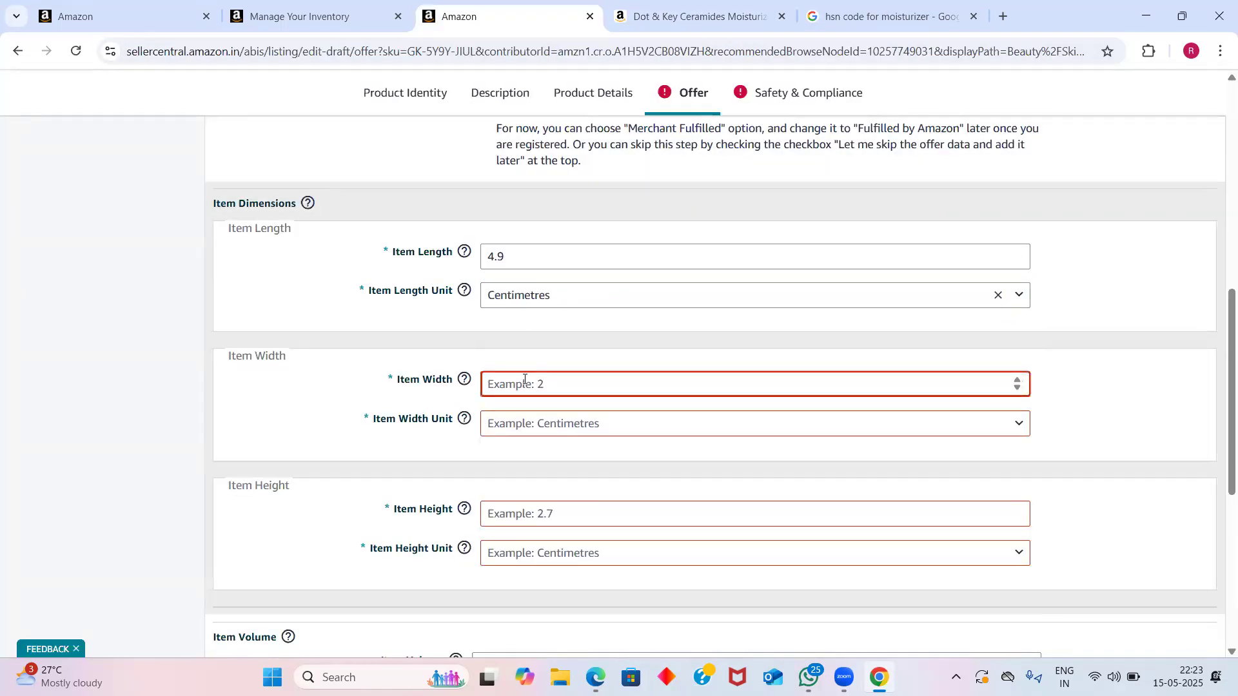
{"action": "type", "text": "3"}
{"action": "left_click", "coordinate": [563, 423]}
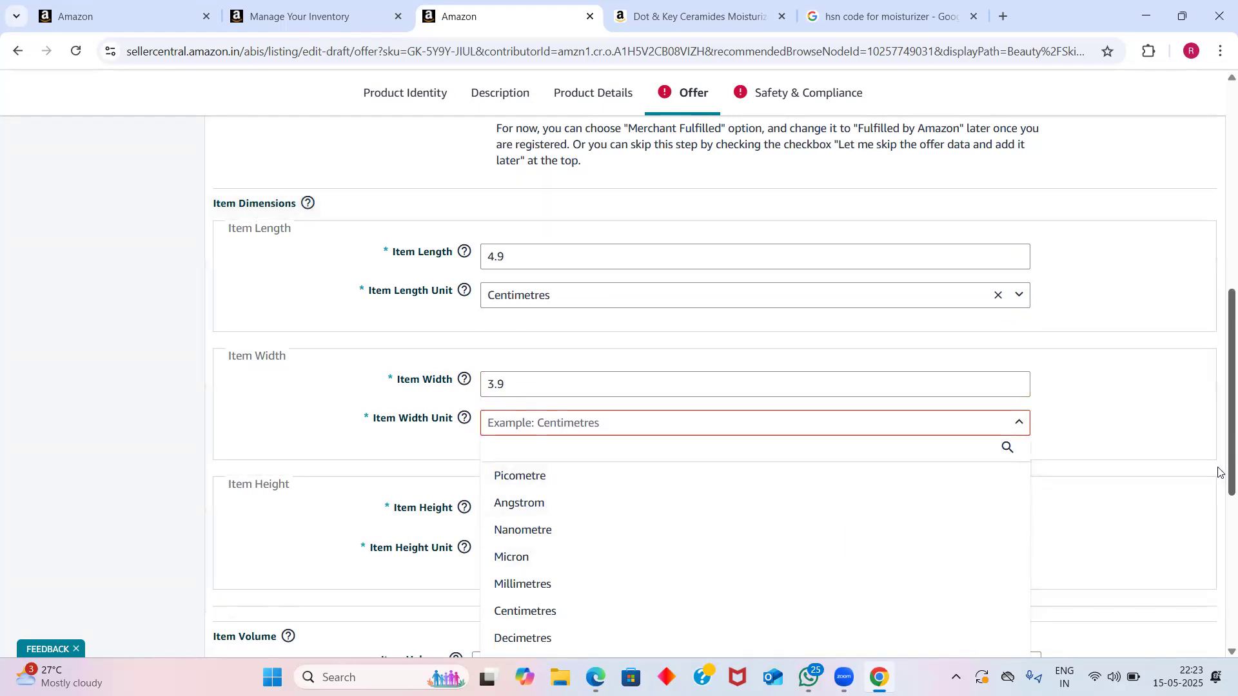
{"action": "scroll", "coordinate": [1217, 510], "scroll_direction": "down", "scroll_amount": 2}
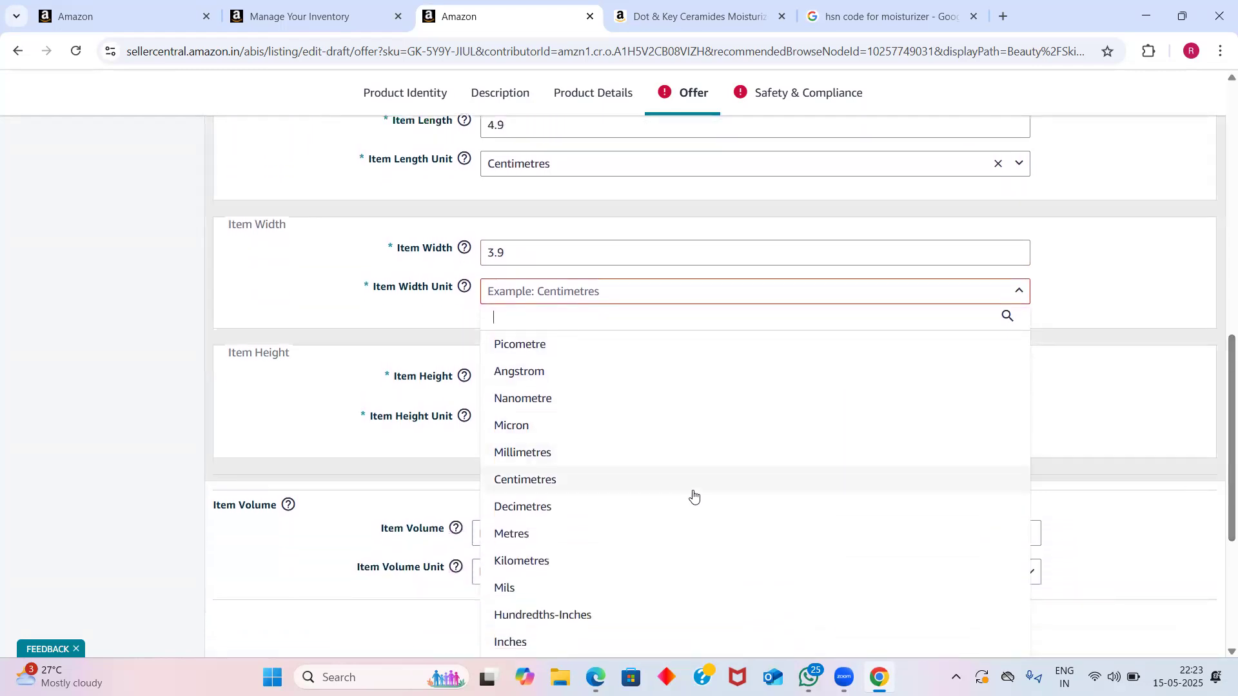
{"action": "left_click", "coordinate": [697, 493]}
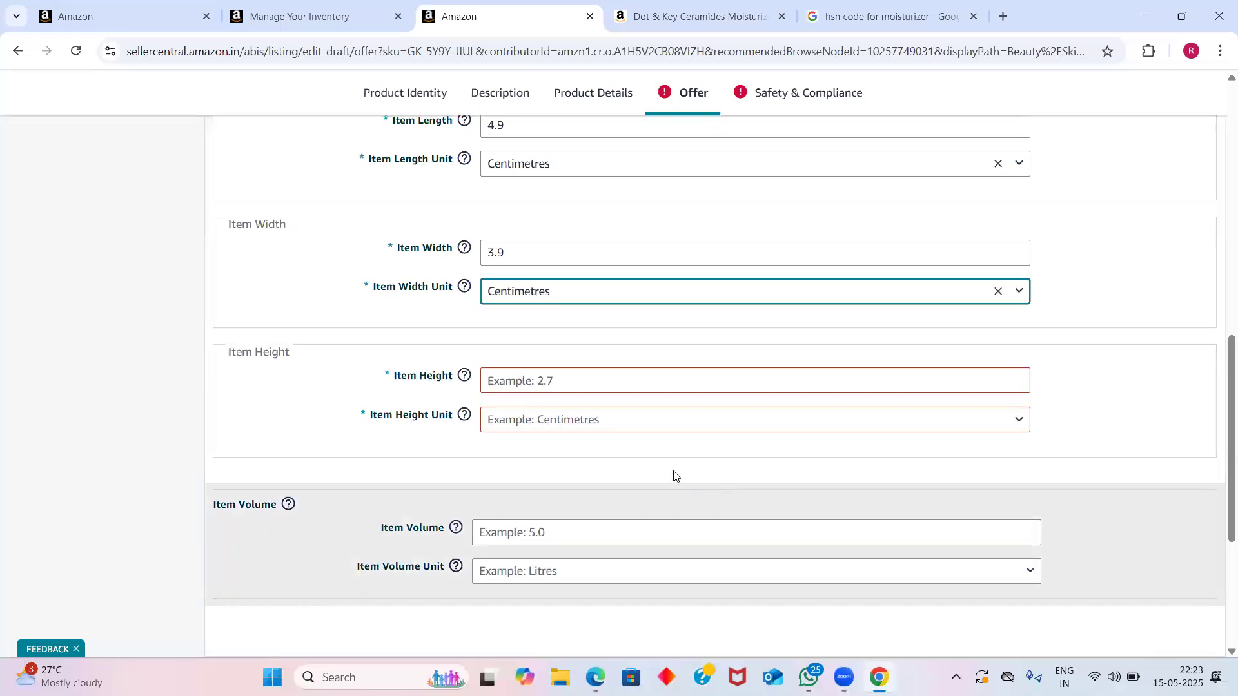
- Set the Item Height to 15.99 Centimetres
{"action": "left_click", "coordinate": [633, 382]}
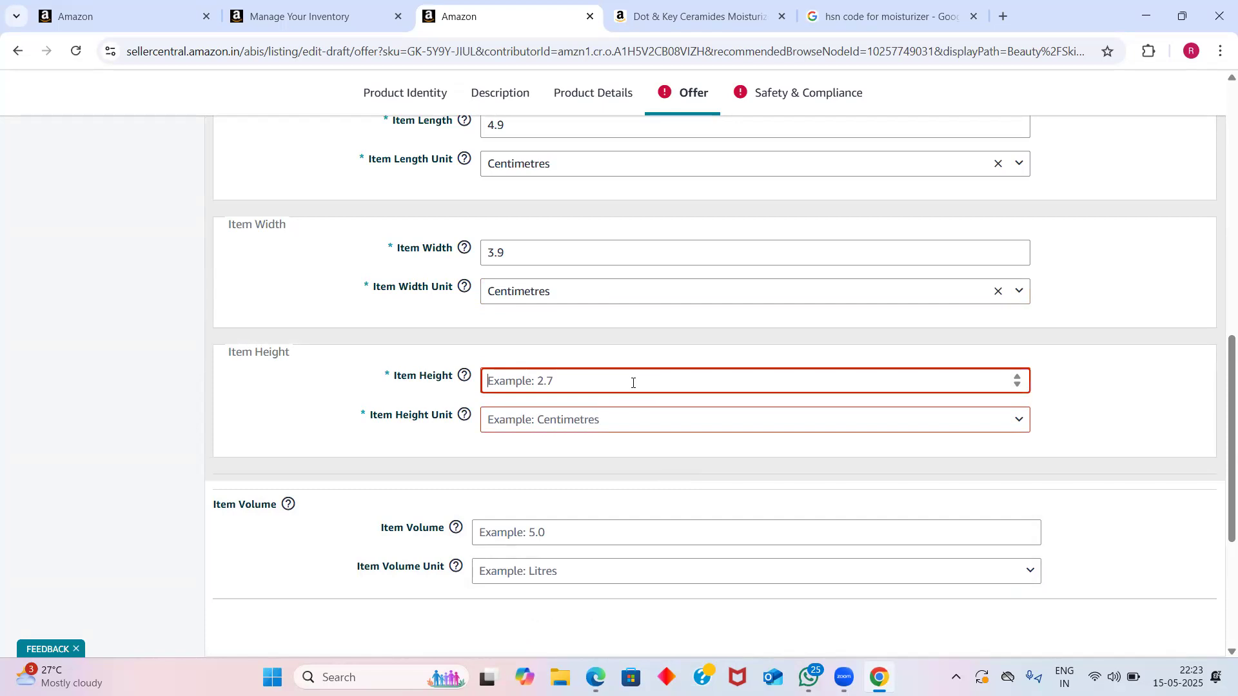
{"action": "type", "text": "15.99"}
{"action": "left_click", "coordinate": [639, 421]}
{"action": "left_click", "coordinate": [638, 421]}
{"action": "left_click", "coordinate": [638, 425]}
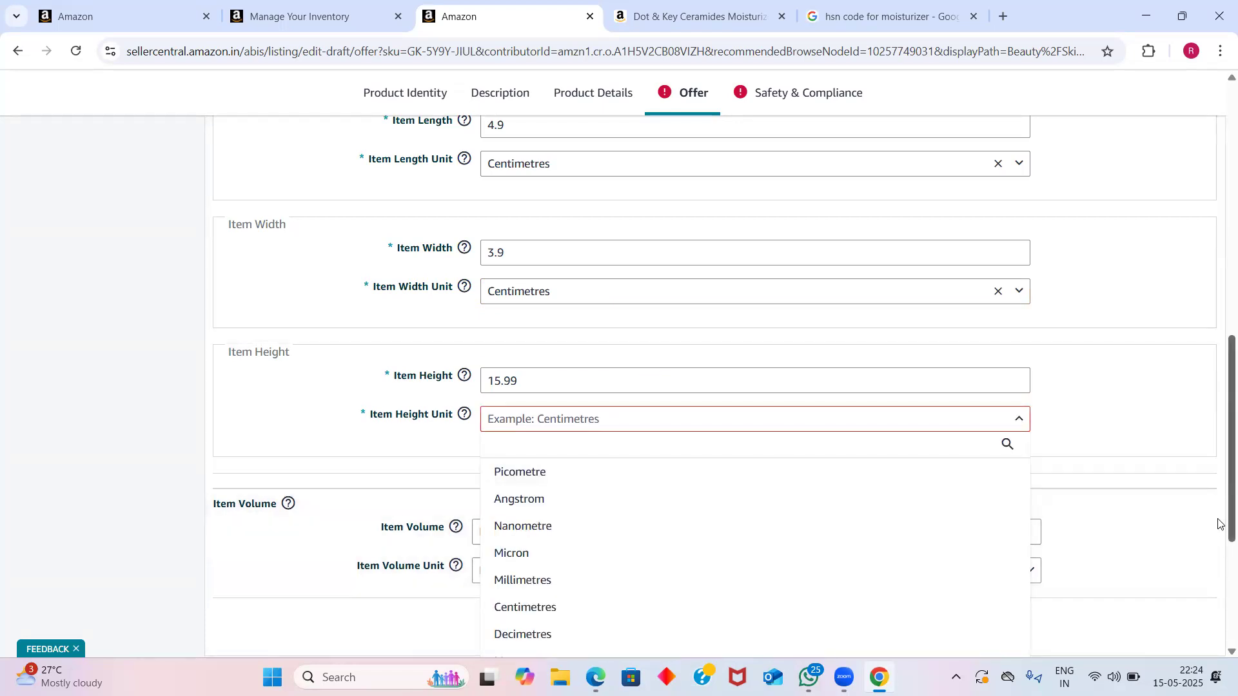
{"action": "scroll", "coordinate": [1219, 530], "scroll_direction": "down", "scroll_amount": 1}
{"action": "scroll", "coordinate": [1219, 561], "scroll_direction": "down", "scroll_amount": 1}
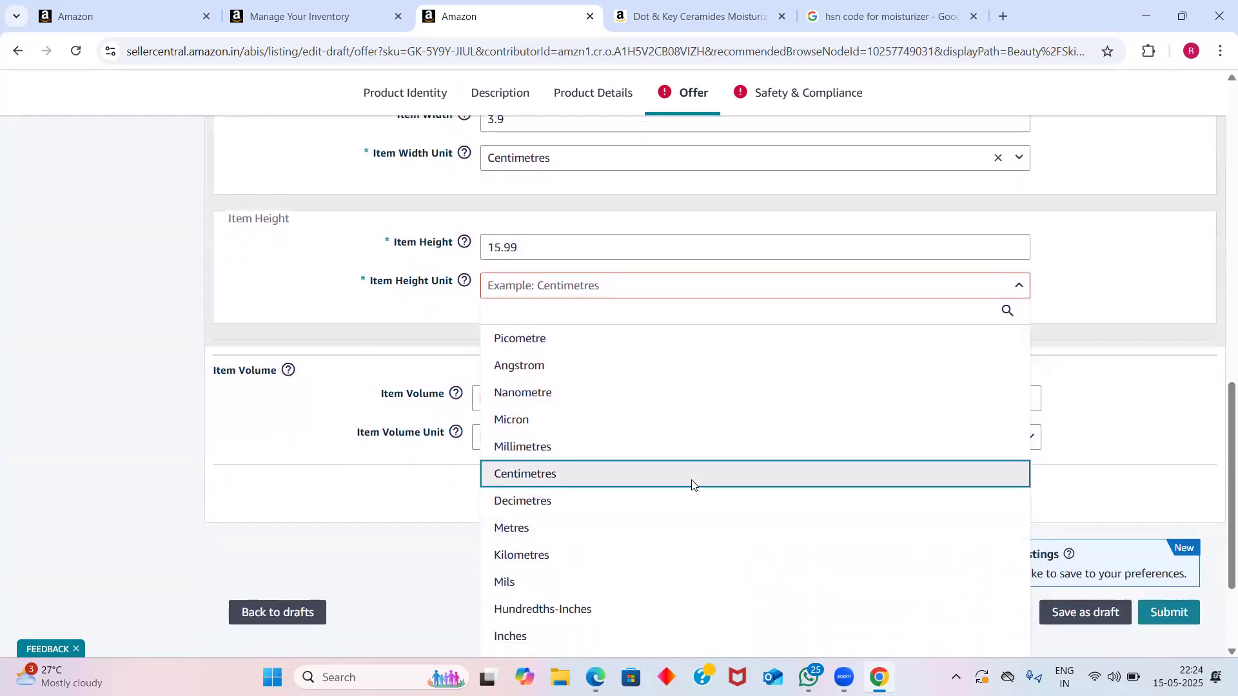
{"action": "left_click", "coordinate": [693, 485]}
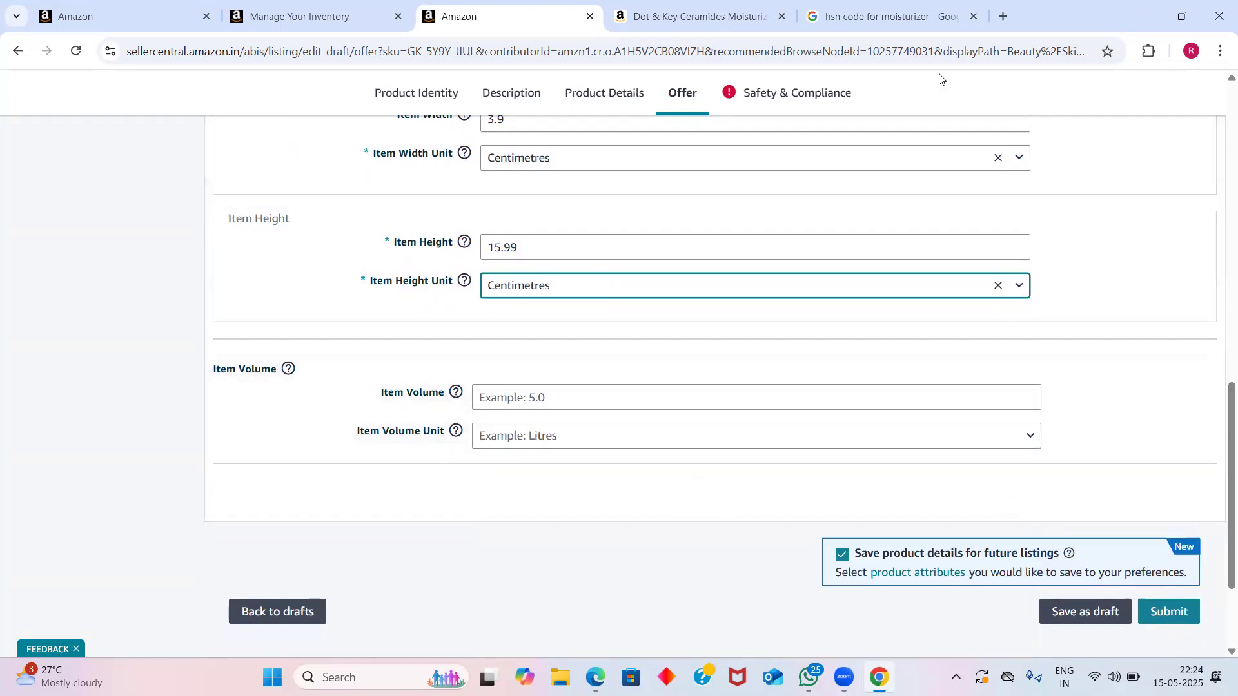
- Check the product details on the Amazon page once more, then save the completed offer data as a draft
{"action": "left_click", "coordinate": [730, 22]}
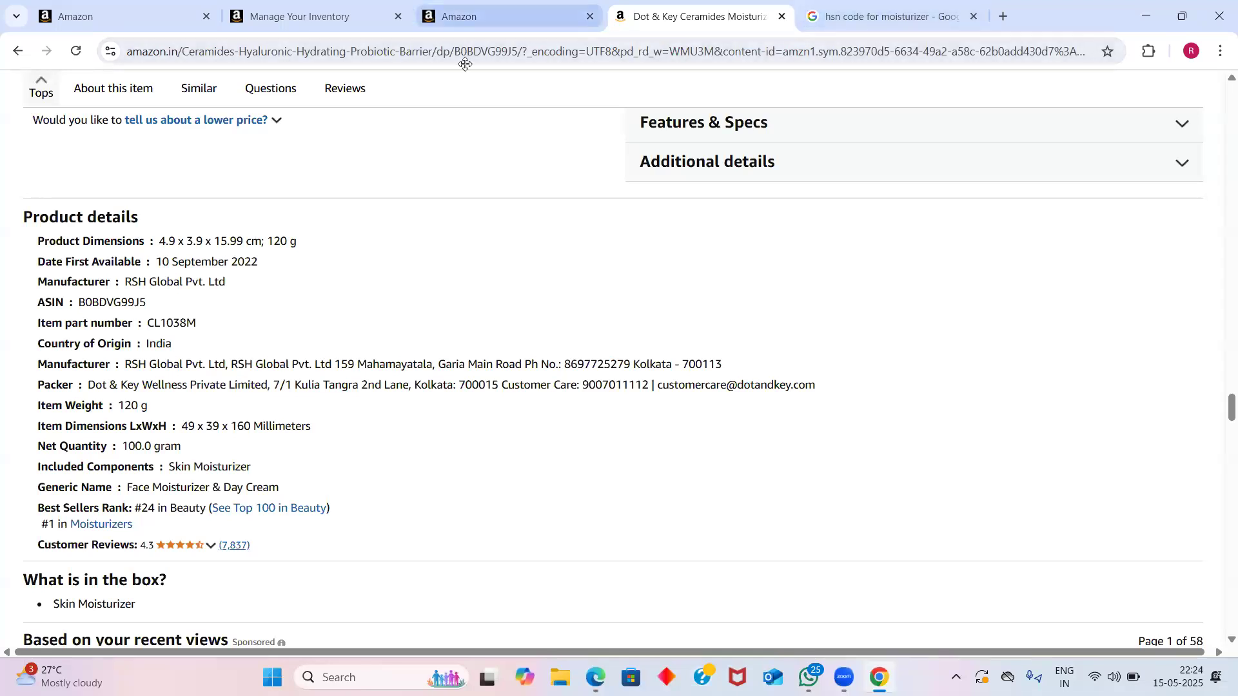
{"action": "key", "text": "ctrl+shift+Tab"}
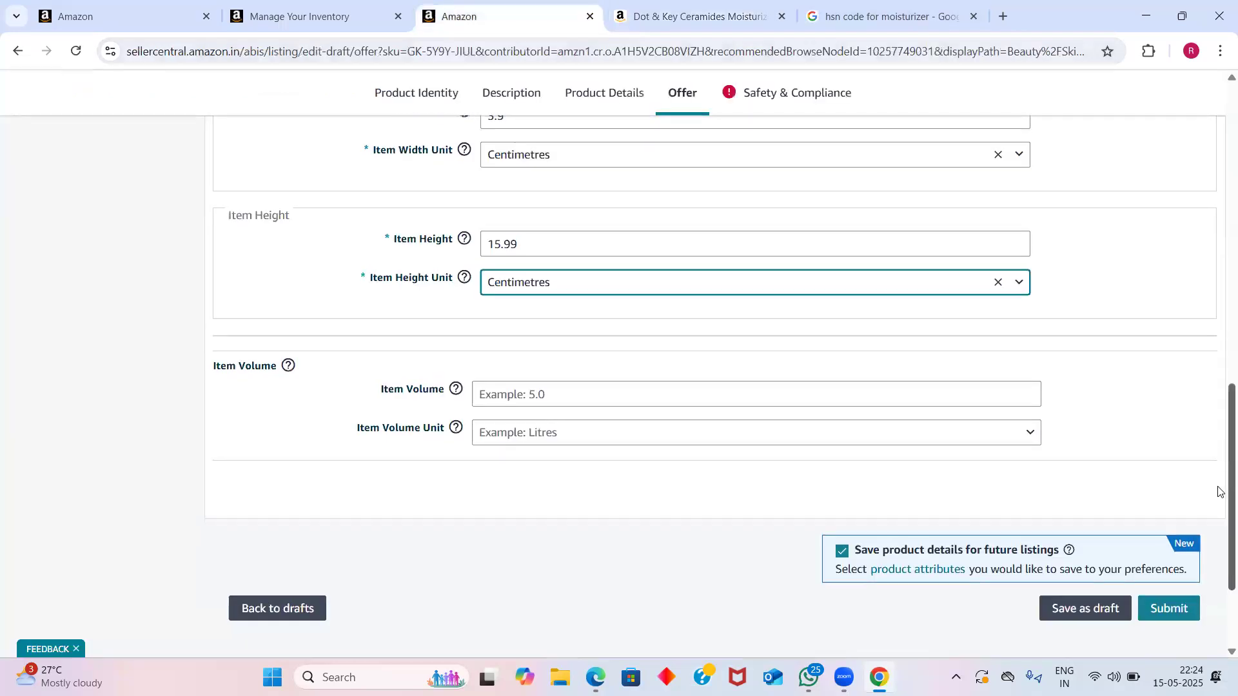
{"action": "scroll", "coordinate": [1218, 466], "scroll_direction": "down", "scroll_amount": 2}
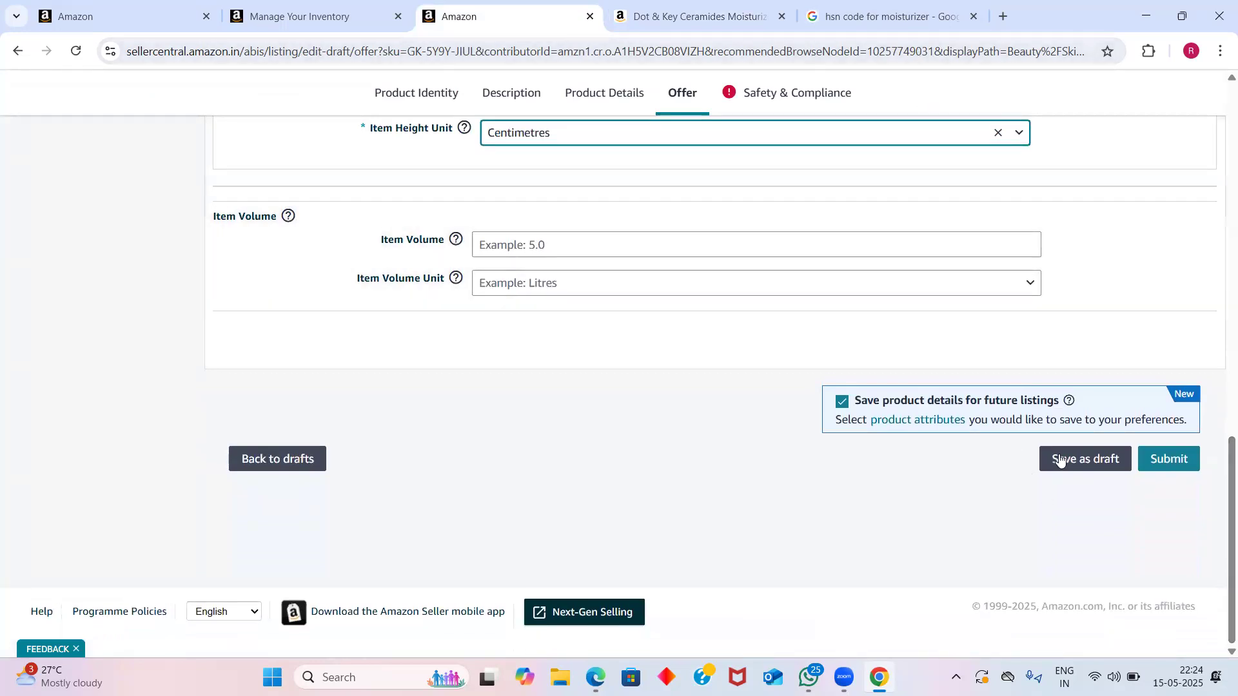
{"action": "left_click", "coordinate": [1060, 460]}
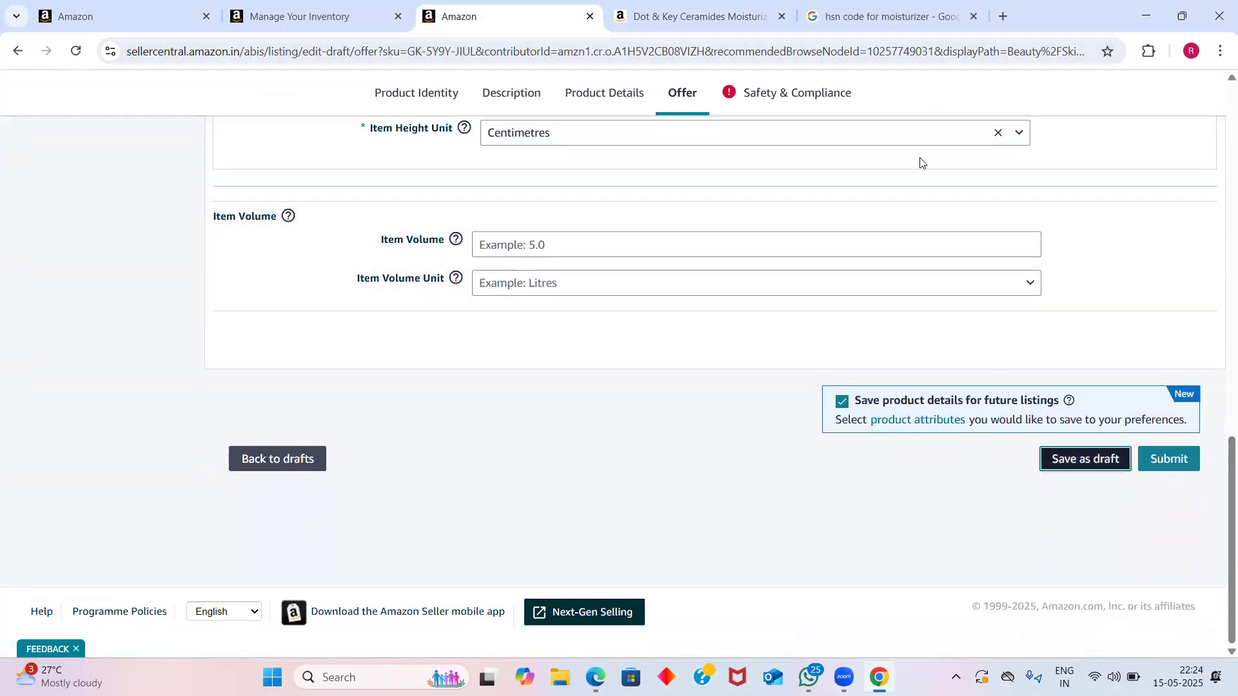
- In the Safety & Compliance section, enter the Safety Warning FOR EXTERNAL USE ONLY and answer No for Contains Liquid Contents
{"action": "left_click", "coordinate": [838, 93]}
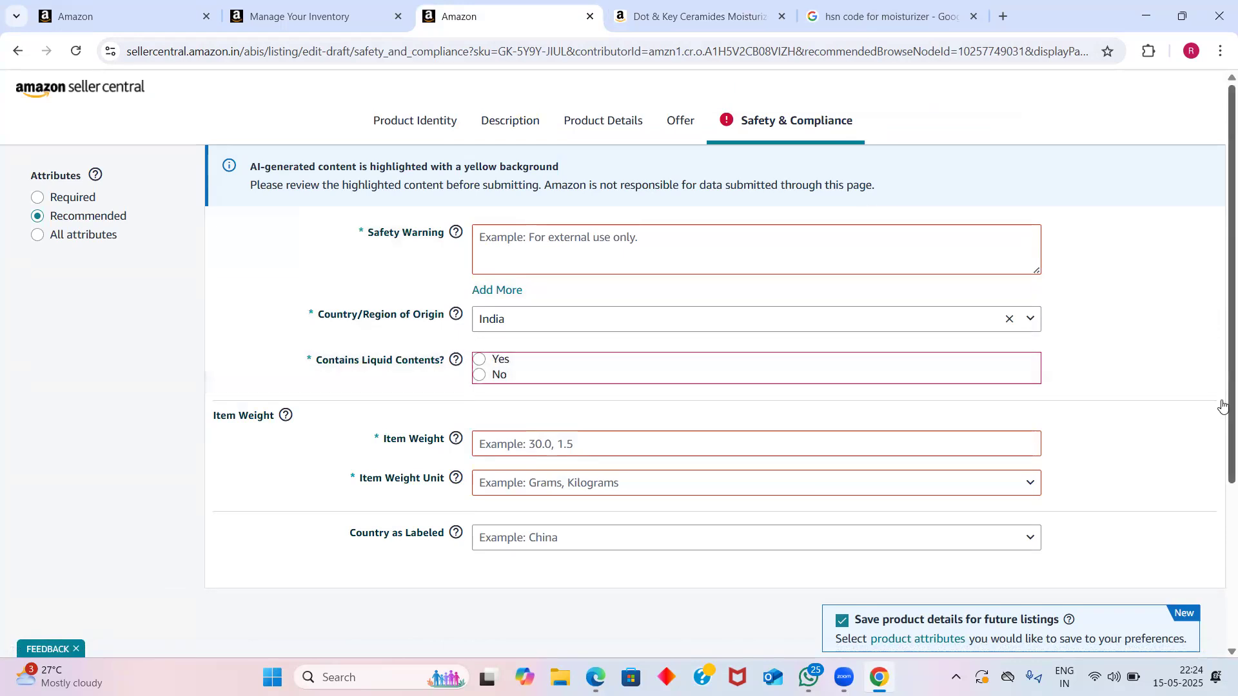
{"action": "scroll", "coordinate": [1224, 412], "scroll_direction": "down", "scroll_amount": 1}
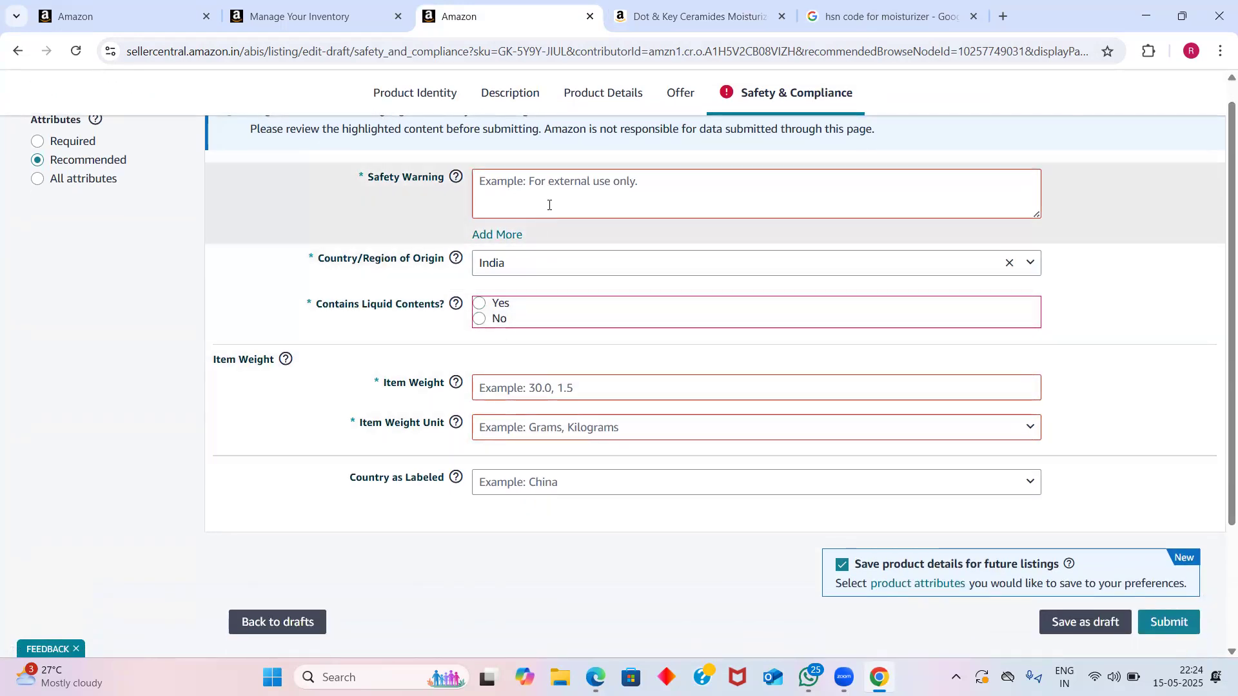
{"action": "left_click", "coordinate": [553, 198]}
{"action": "type", "text": "FOR EXTERN"}
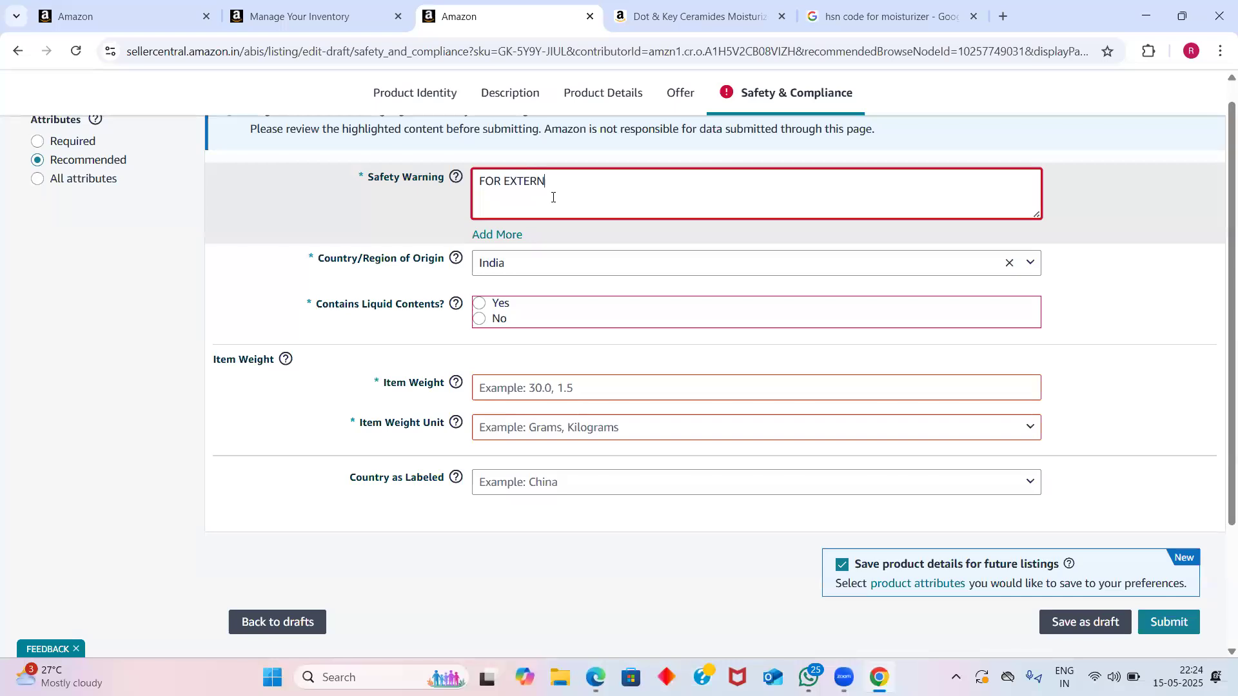
{"action": "type", "text": "AL USE ONLY"}
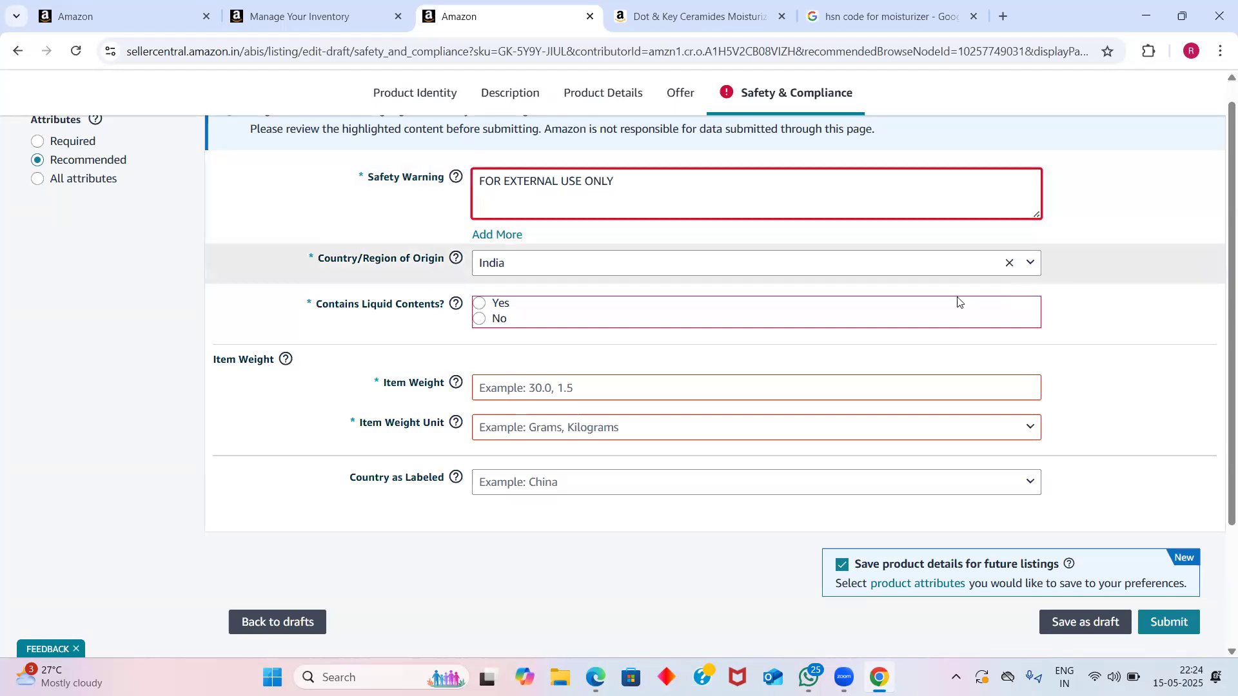
{"action": "left_click", "coordinate": [478, 320]}
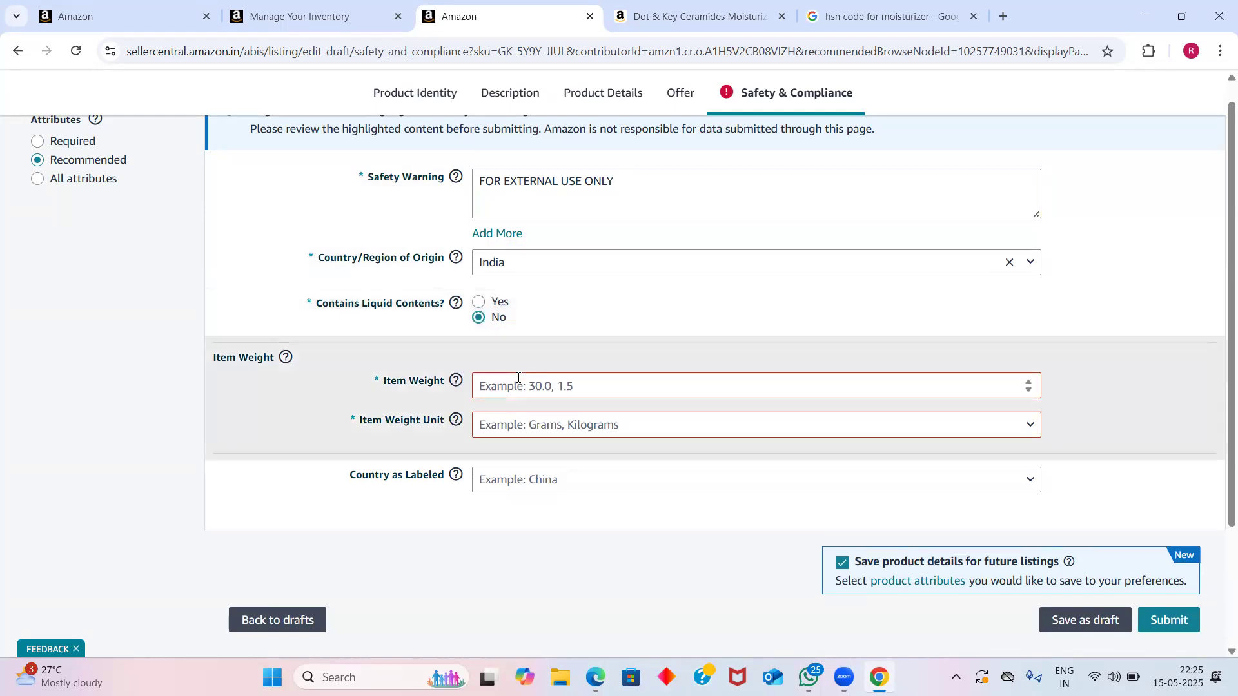
- Set the Item Weight to 120 Grams
{"action": "left_click", "coordinate": [519, 385]}
{"action": "type", "text": "120"}
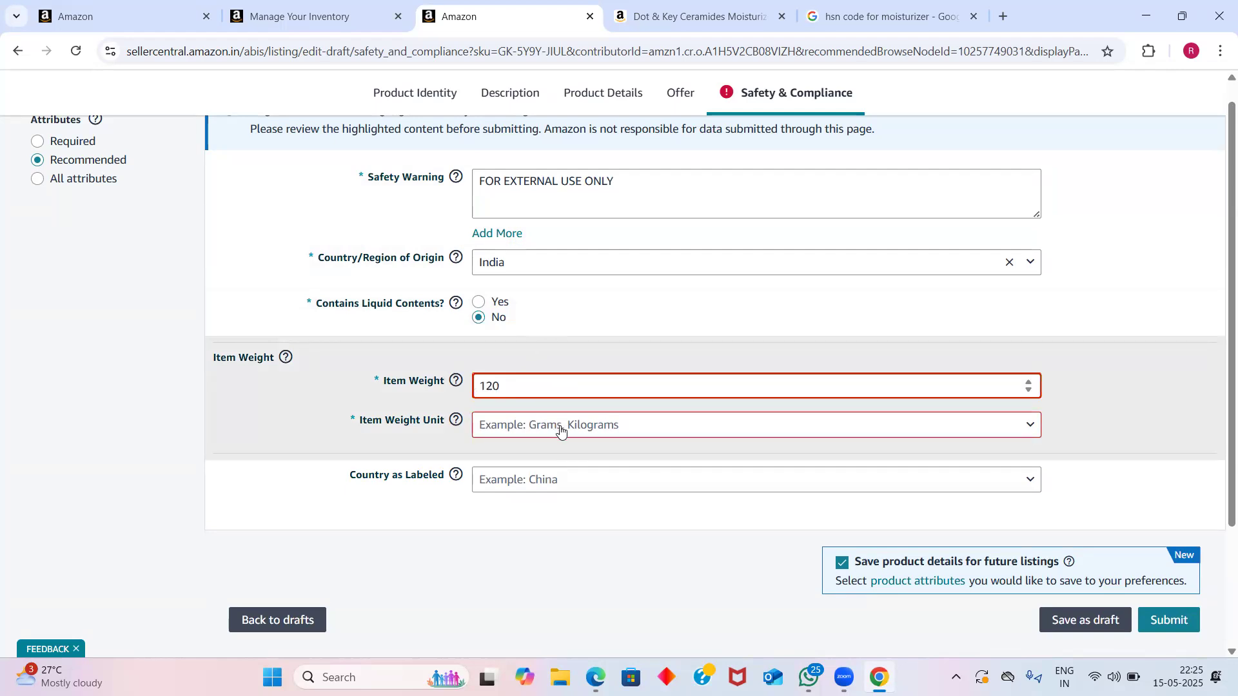
{"action": "left_click", "coordinate": [557, 426]}
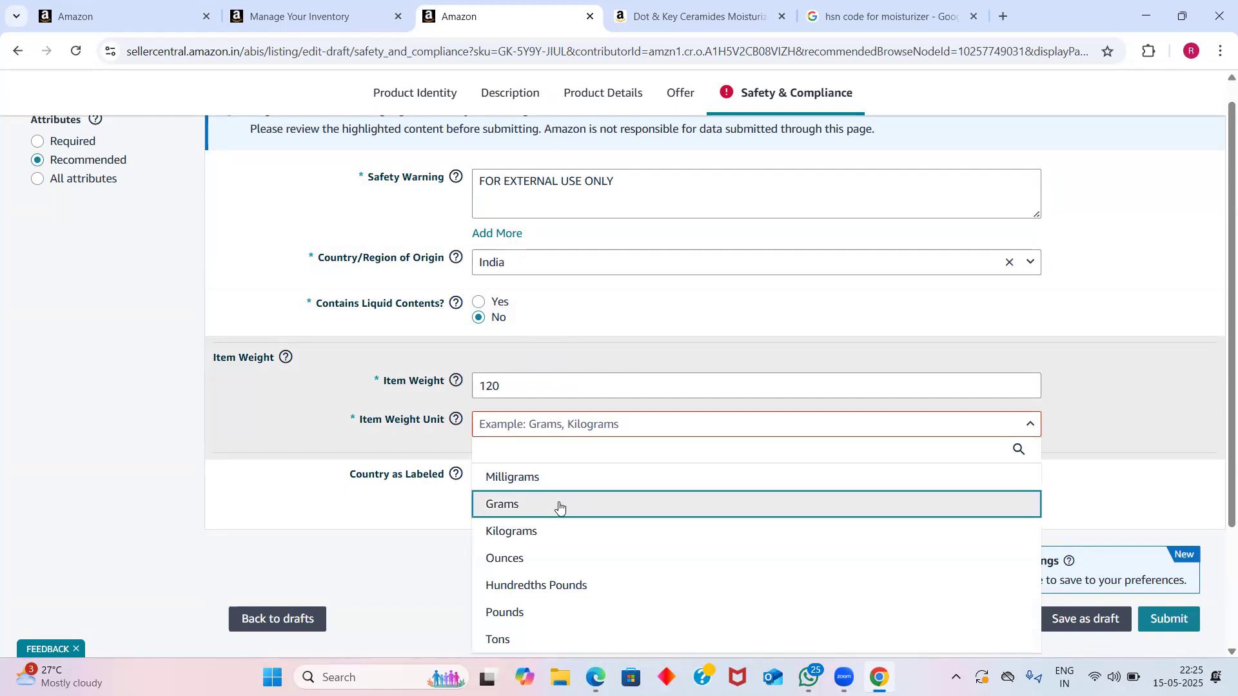
{"action": "key", "text": "Return"}
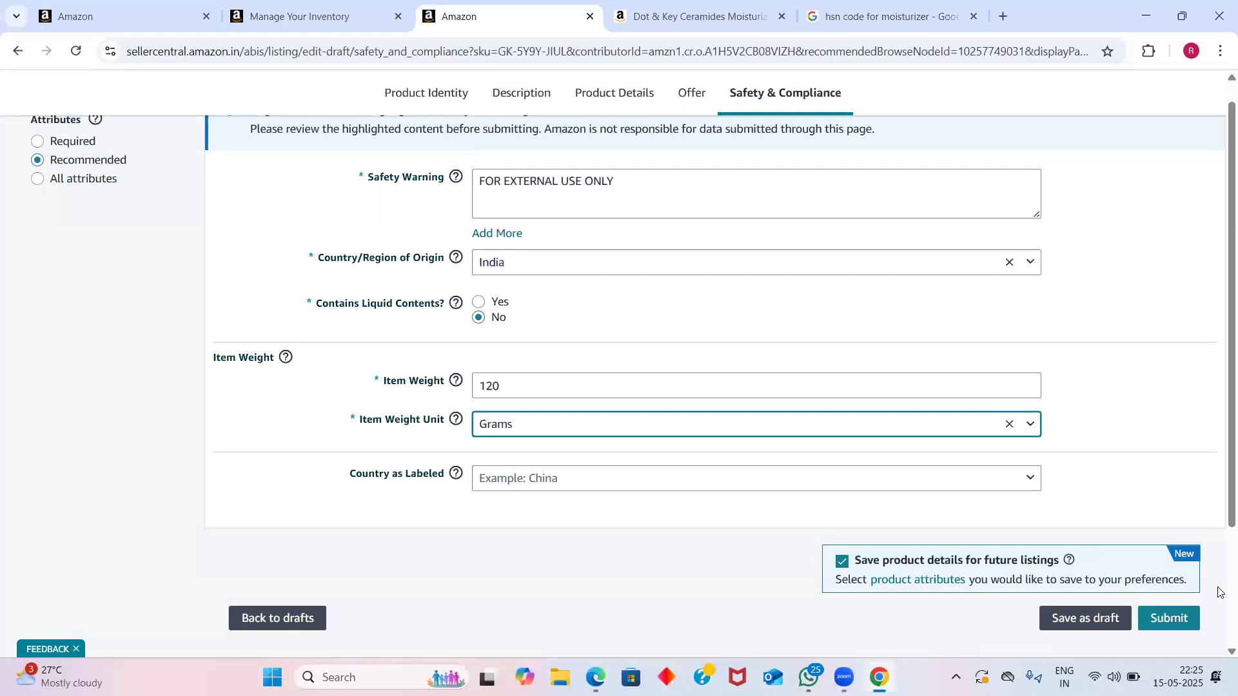
- Submit the moisturizer listing and close the submission dialog without giving feedback
{"action": "scroll", "coordinate": [1218, 548], "scroll_direction": "down", "scroll_amount": 3}
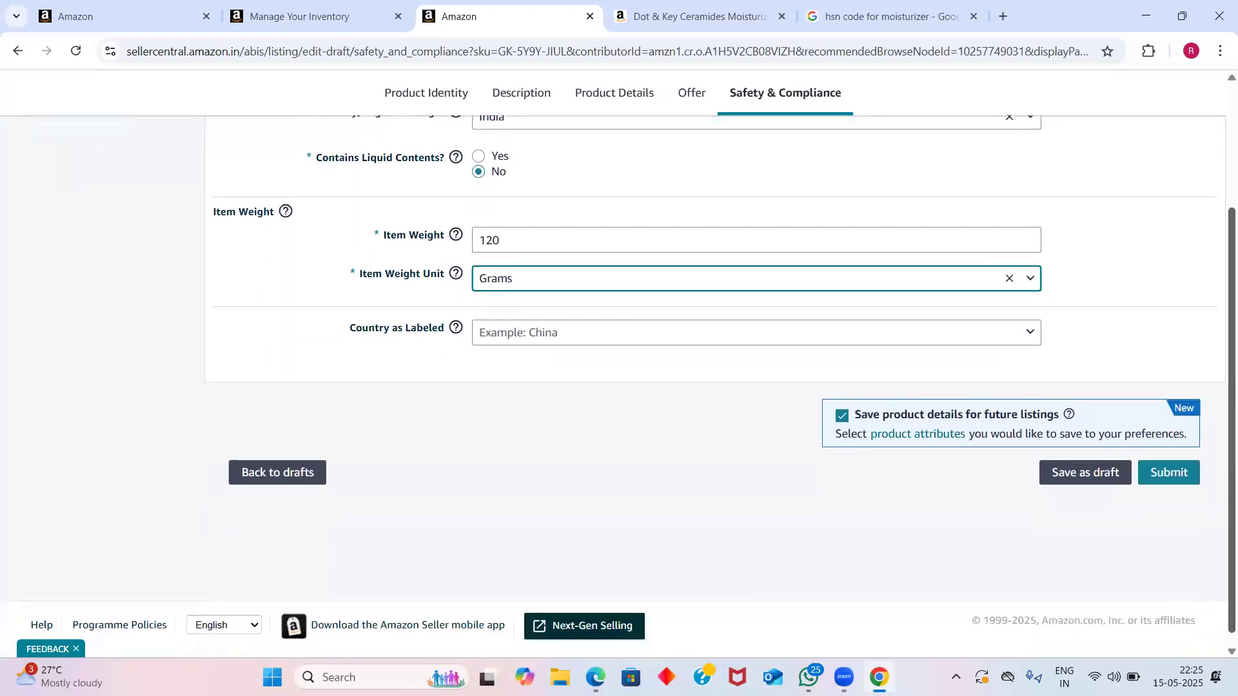
{"action": "left_click", "coordinate": [1172, 463]}
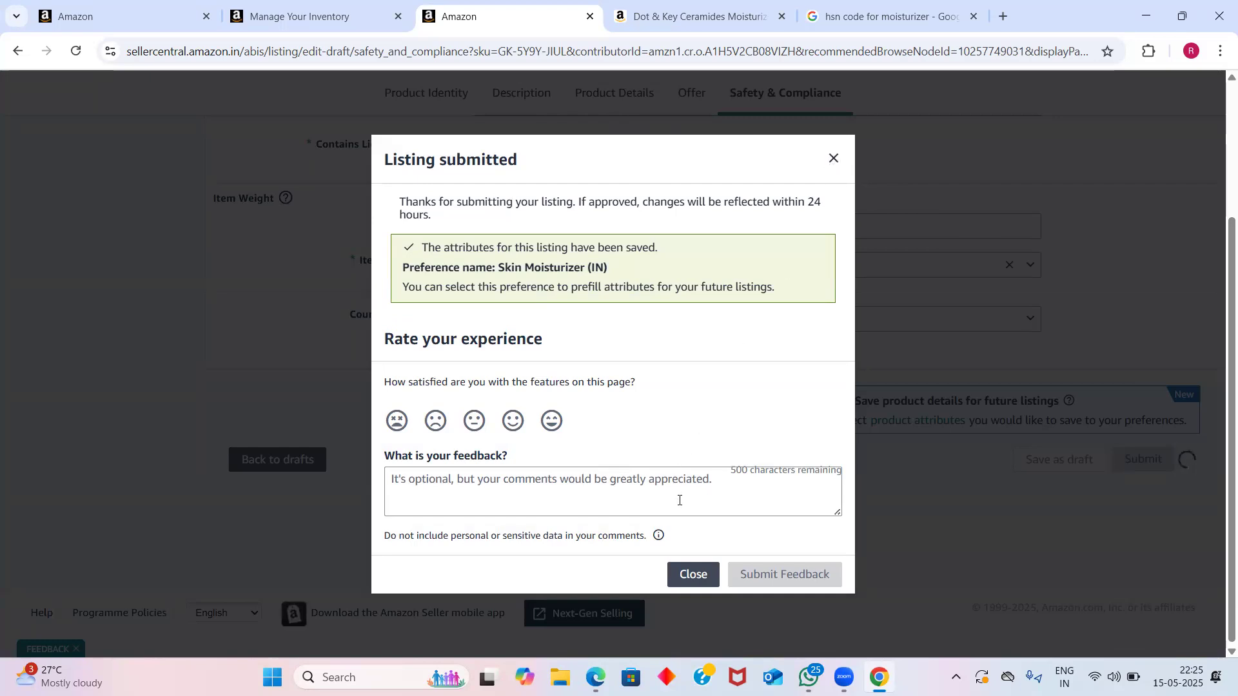
{"action": "left_click", "coordinate": [703, 576]}
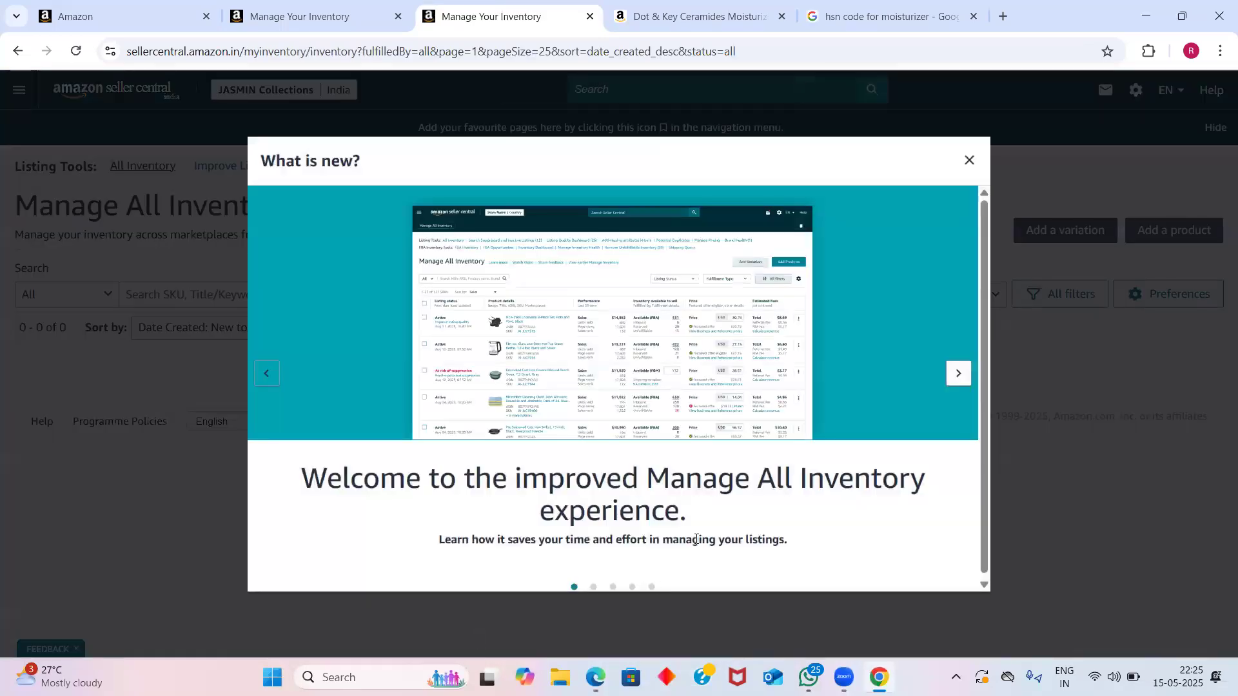
- Dismiss the What is new introduction and reopen the Manage All Inventory page
{"action": "left_click", "coordinate": [968, 160]}
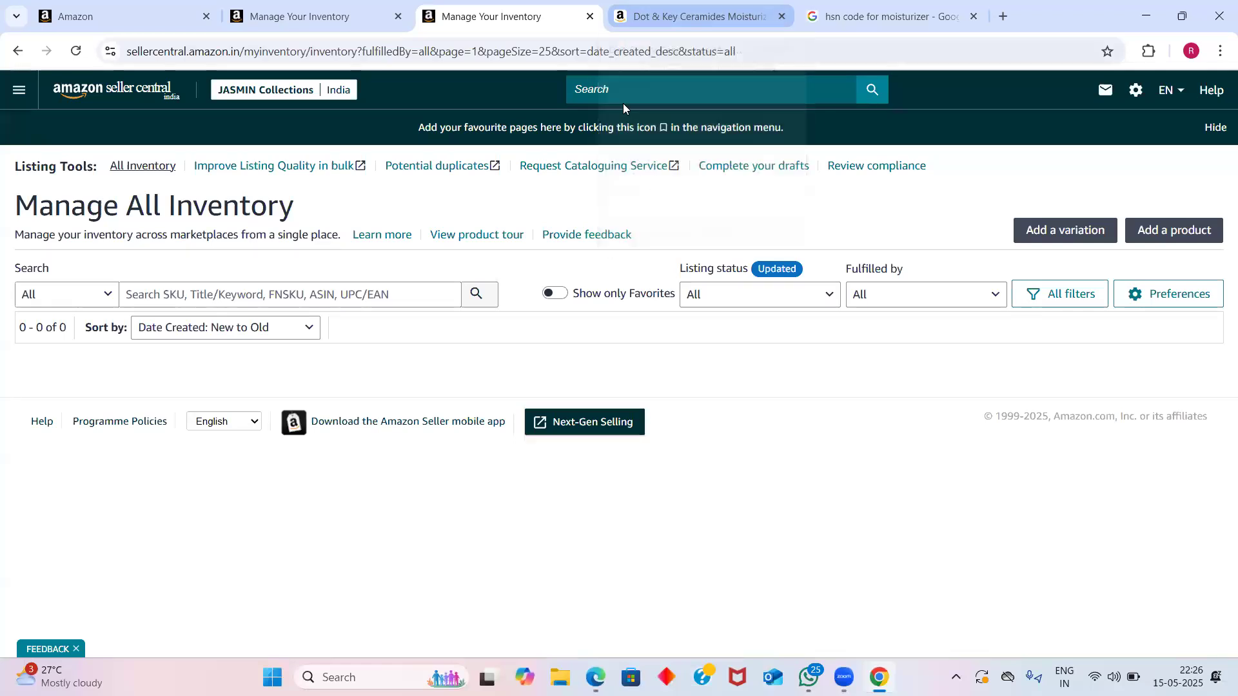
{"action": "left_click", "coordinate": [4, 96]}
{"action": "mouse_move", "coordinate": [59, 180]}
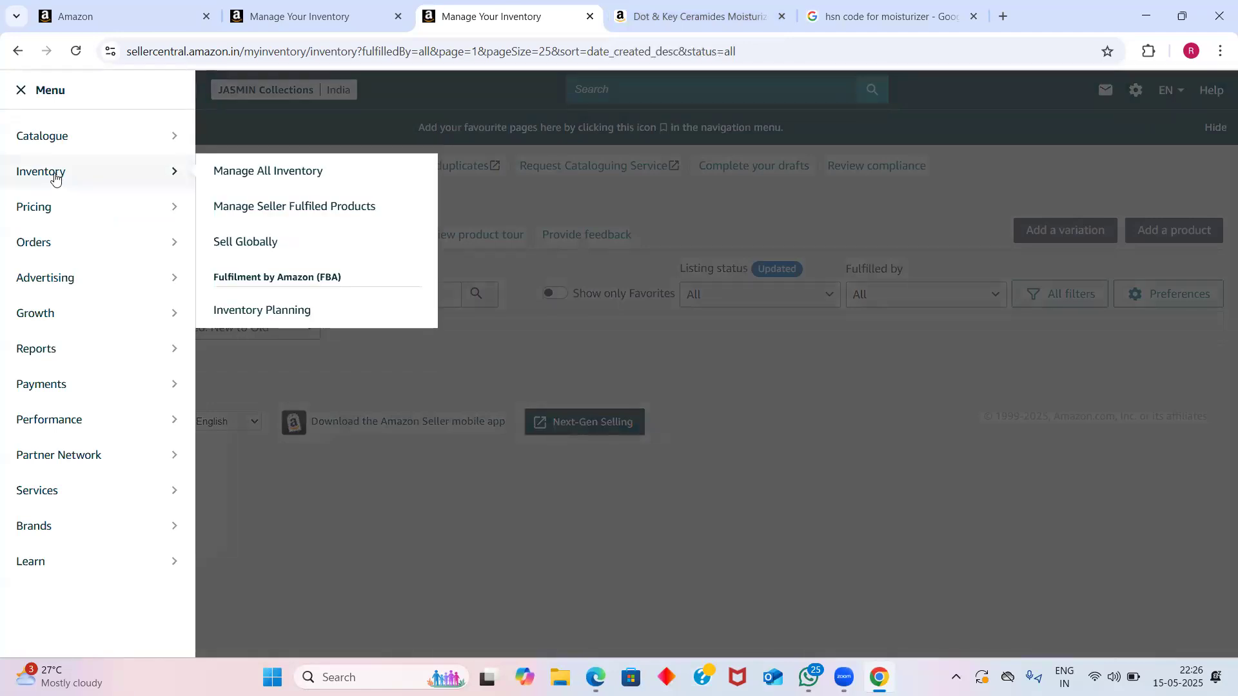
{"action": "left_click", "coordinate": [251, 181]}
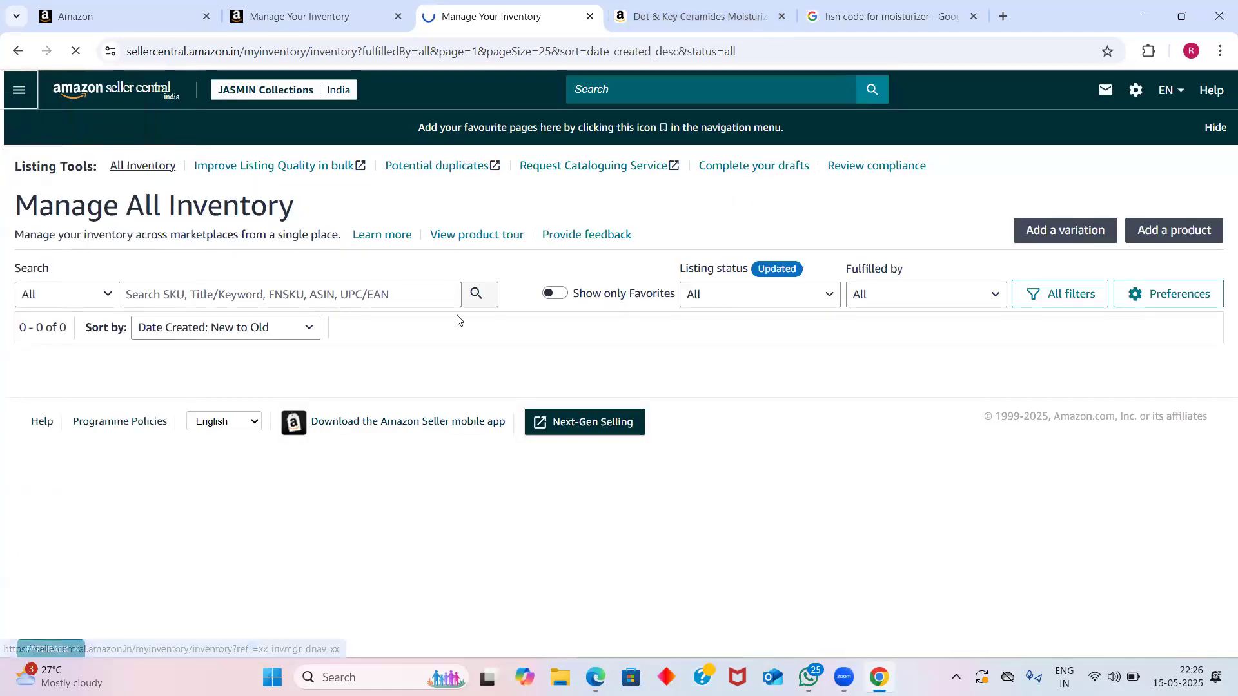
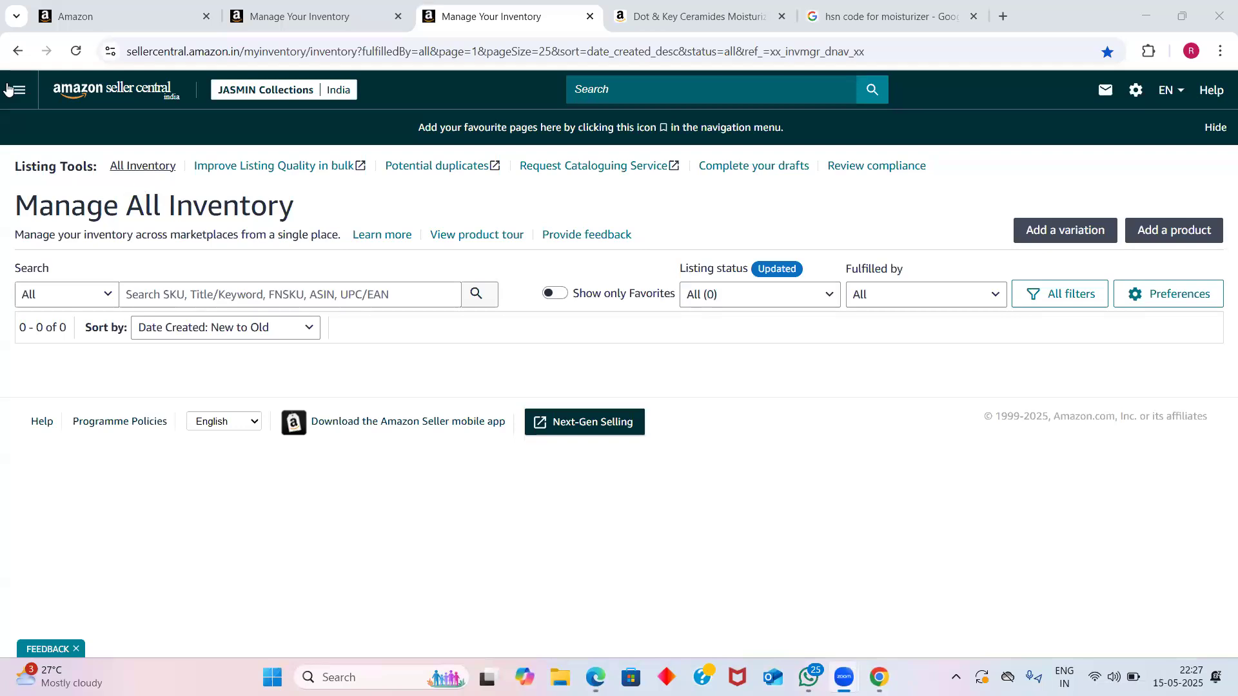
- Open the Campaign Manager to view the Amazon Ads page
{"action": "mouse_move", "coordinate": [60, 288]}
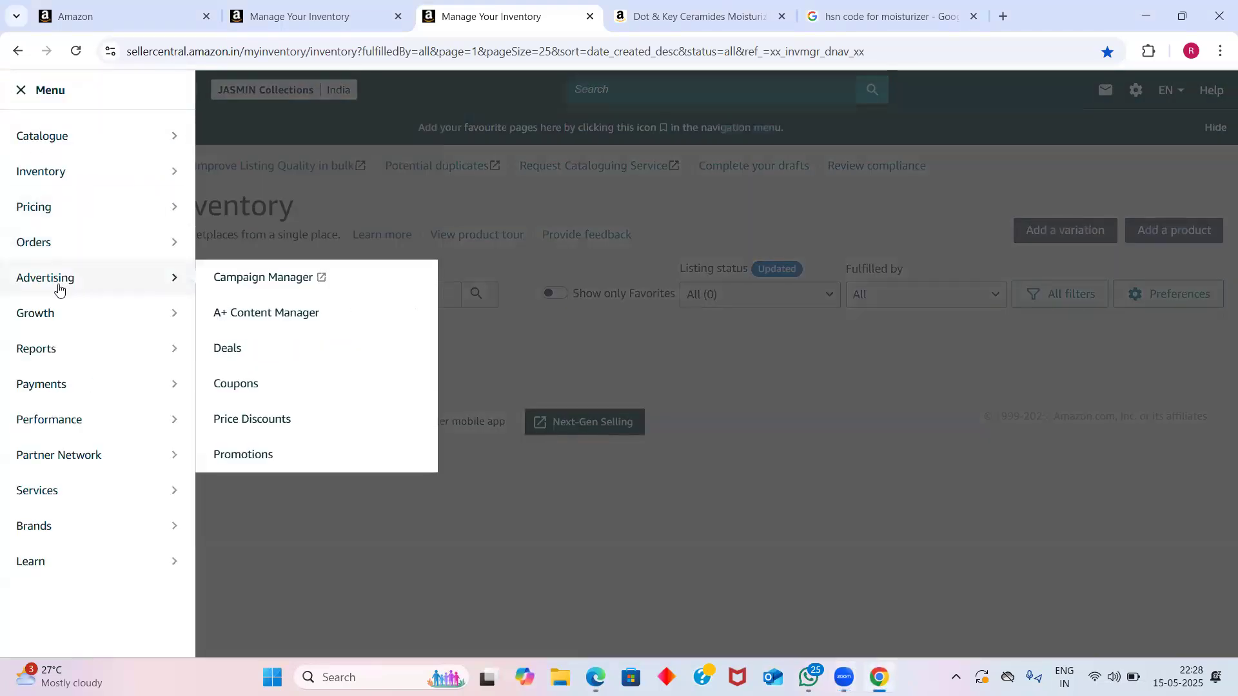
{"action": "left_click", "coordinate": [293, 279]}
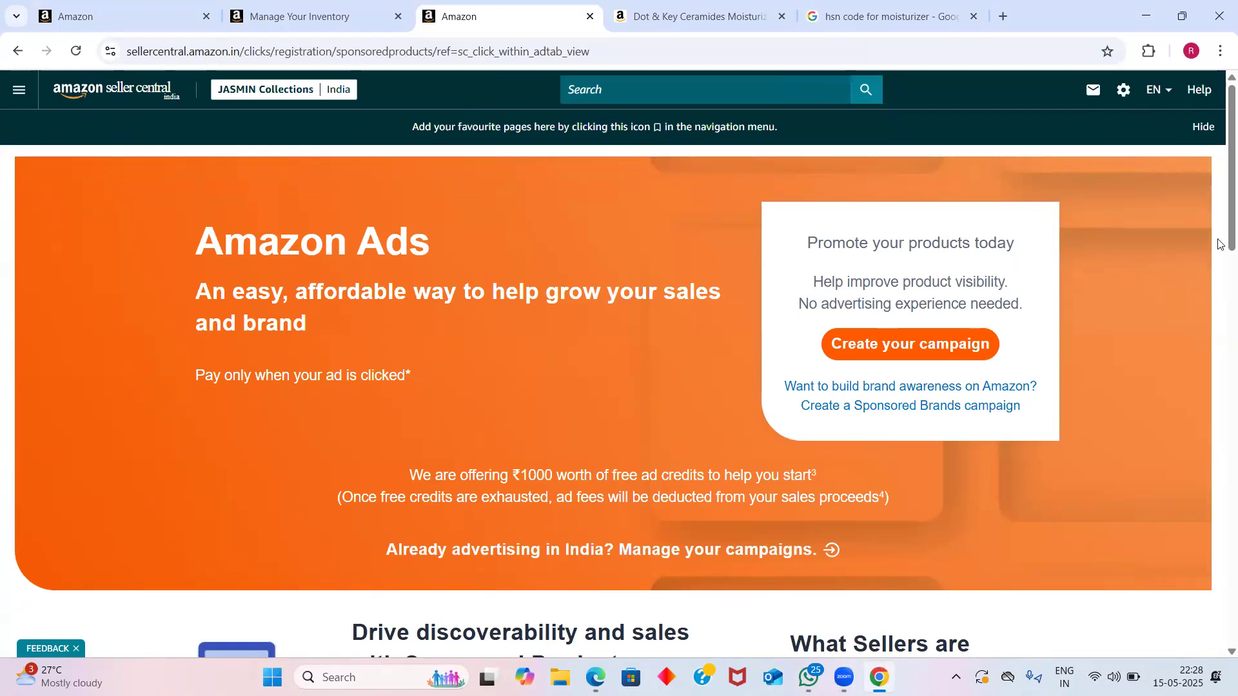
- Open the A+ Content Manager and dismiss the feedback survey without answering it
{"action": "left_click", "coordinate": [23, 87]}
{"action": "mouse_move", "coordinate": [53, 215]}
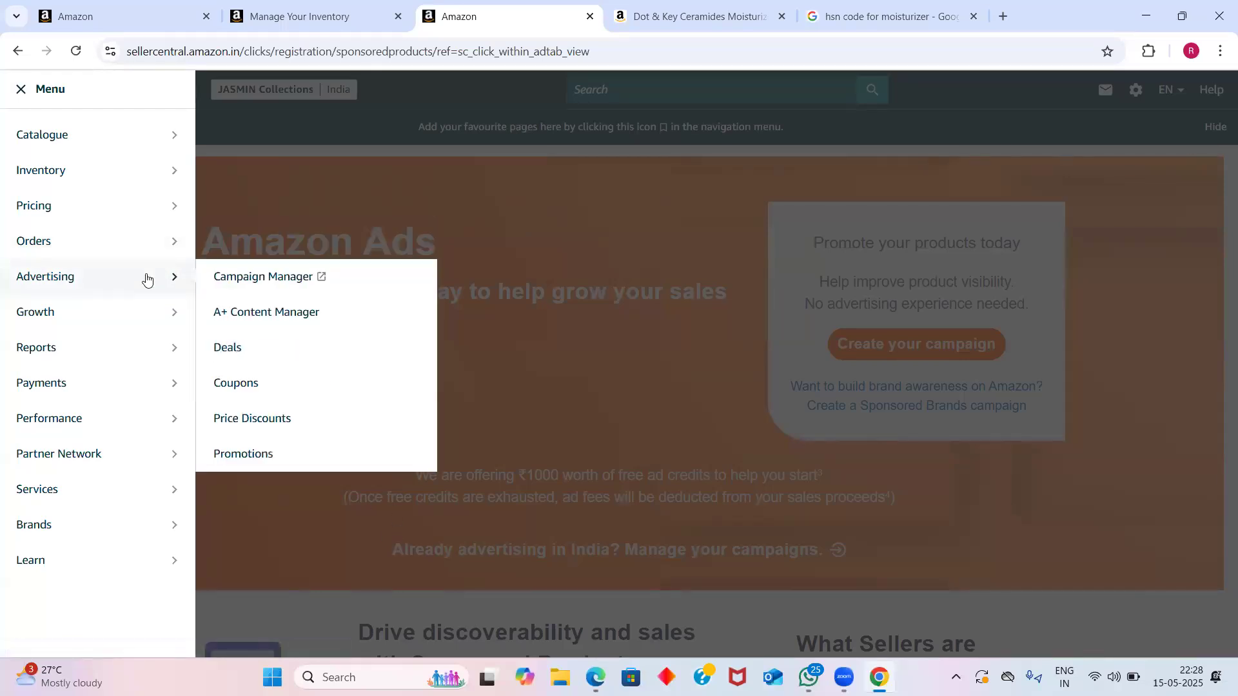
{"action": "left_click", "coordinate": [227, 321]}
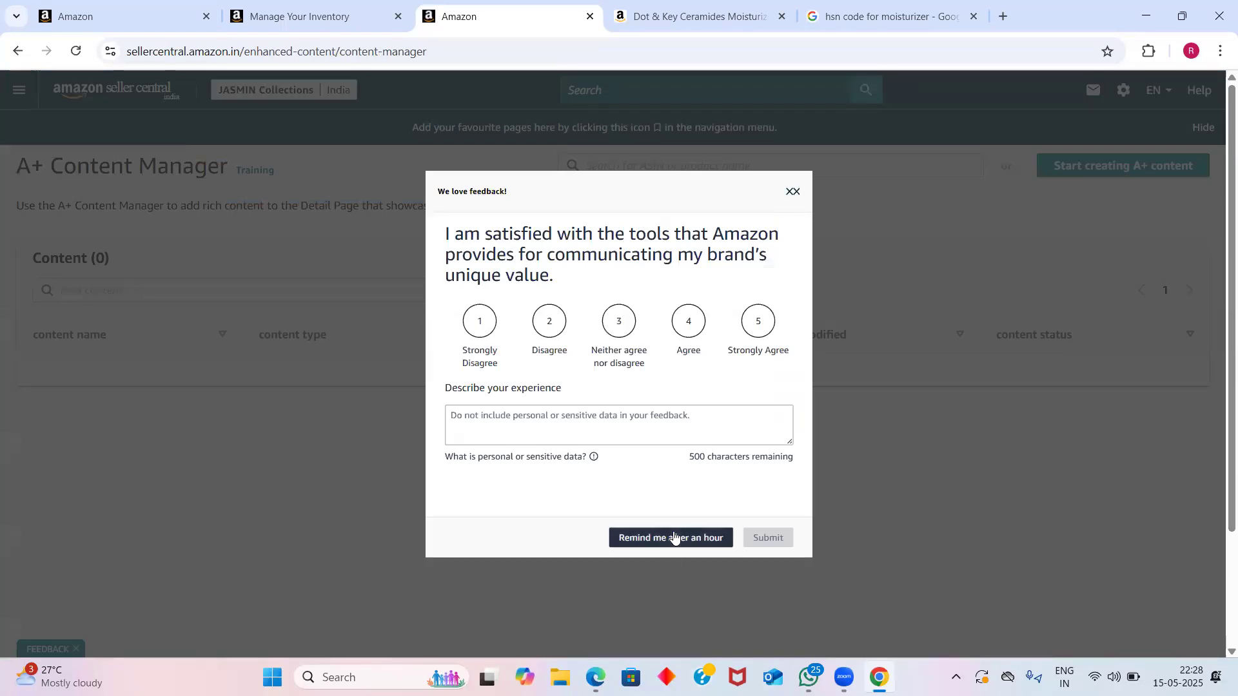
{"action": "left_click", "coordinate": [792, 194]}
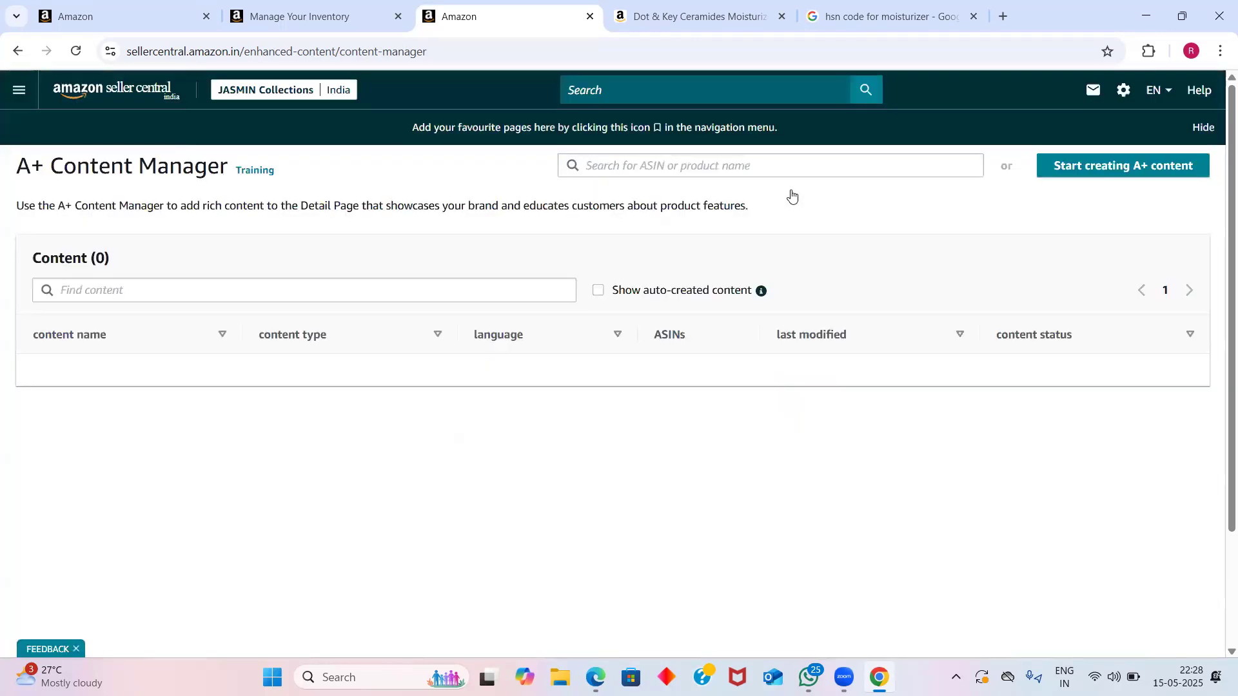
{"action": "left_click", "coordinate": [129, 288]}
{"action": "type", "text": "D"}
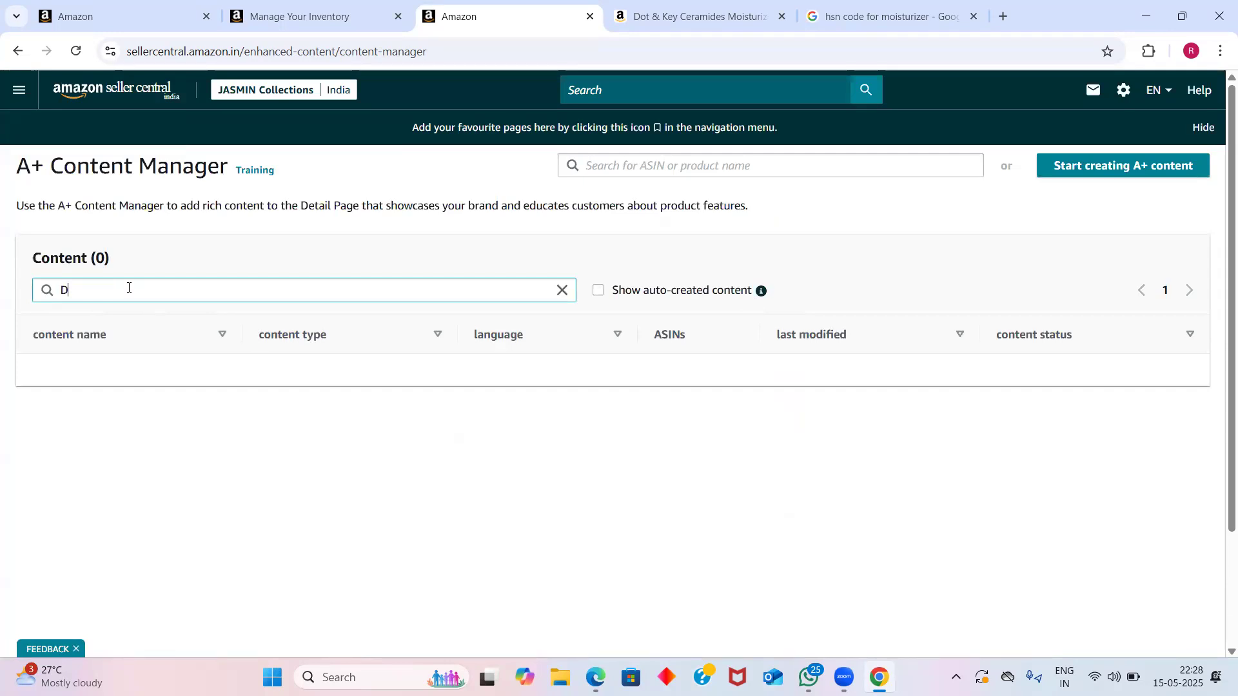
{"action": "key", "text": "BackSpace"}
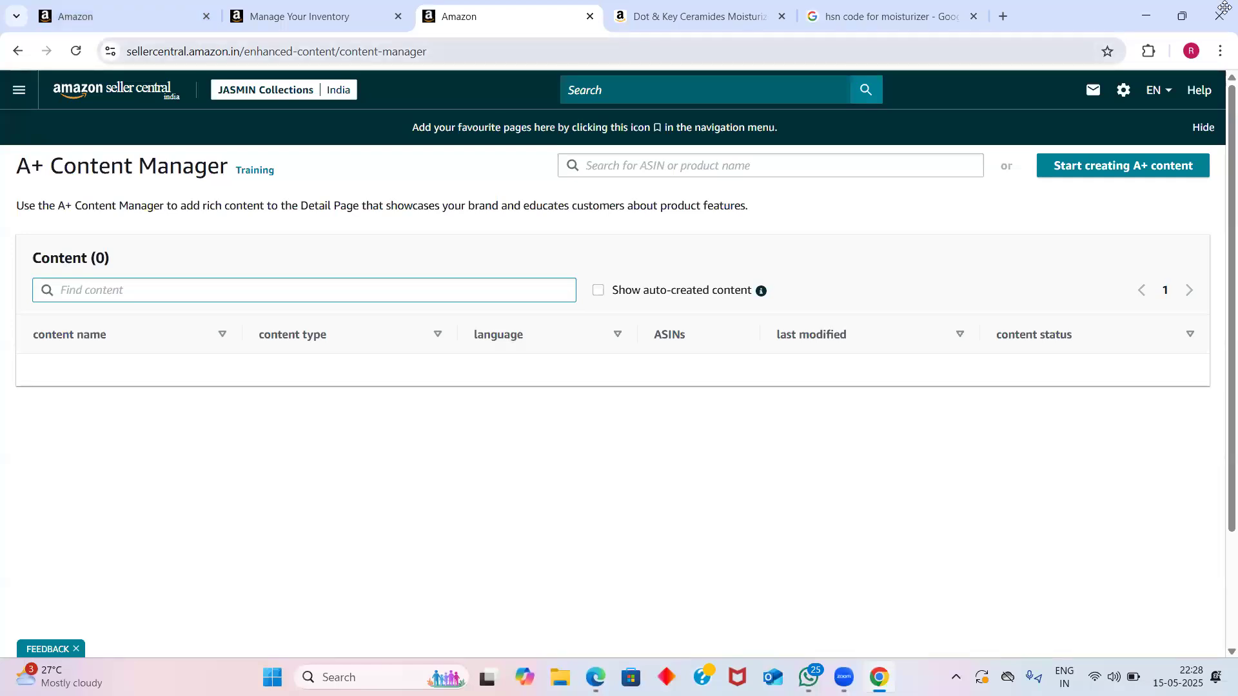
- On the Dot & Key moisturizer's Amazon product page, examine the product details, About this item bullets and A+ content banners
{"action": "left_click", "coordinate": [744, 28]}
{"action": "left_click_drag", "start_coordinate": [1228, 411], "coordinate": [1219, 120]}
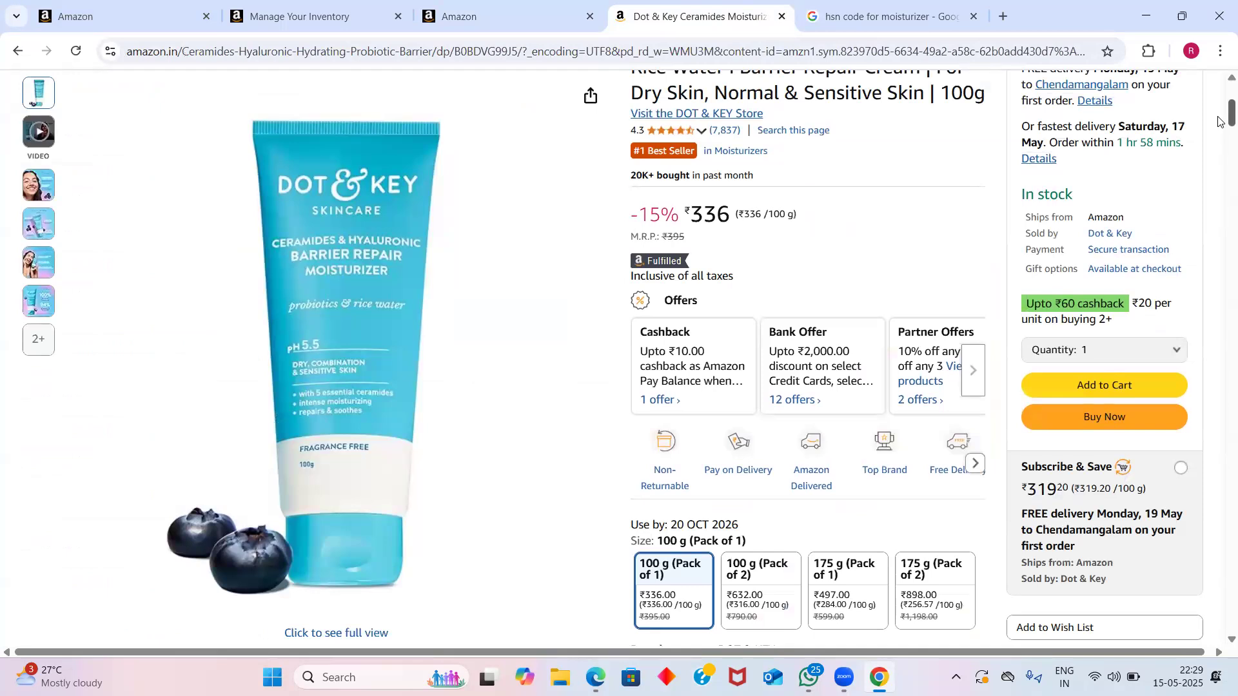
{"action": "left_click_drag", "start_coordinate": [1218, 121], "coordinate": [1218, 143]}
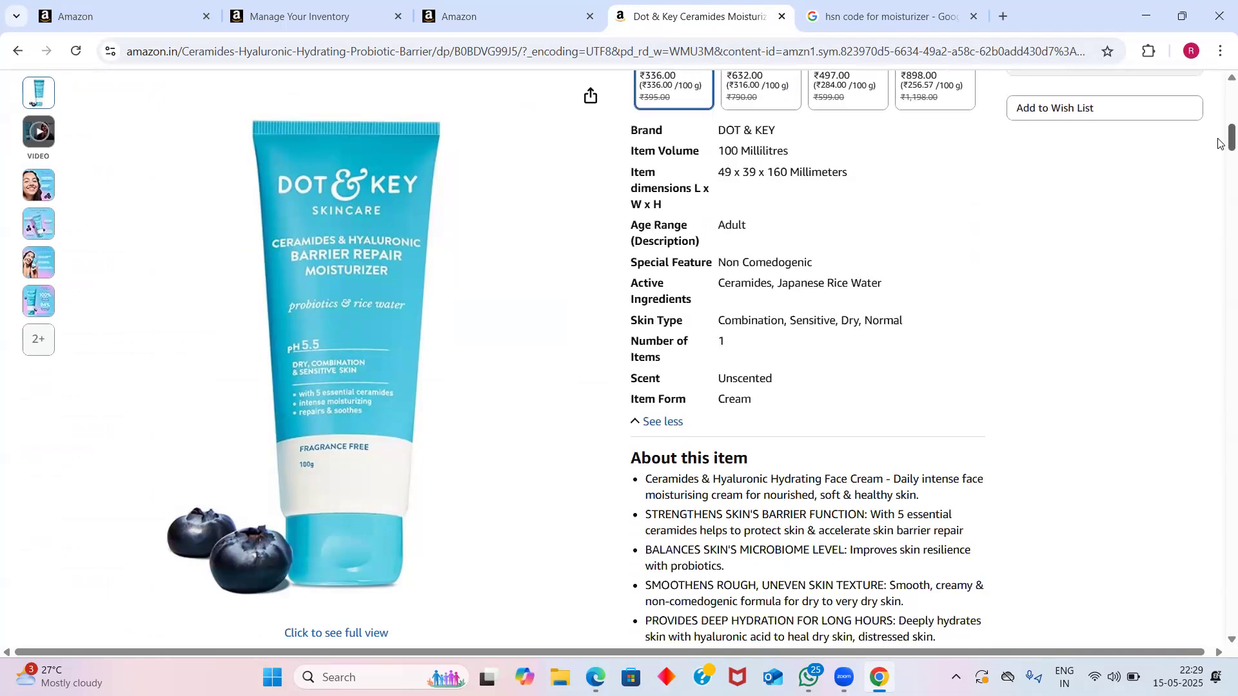
{"action": "left_click_drag", "start_coordinate": [1219, 143], "coordinate": [1219, 242]}
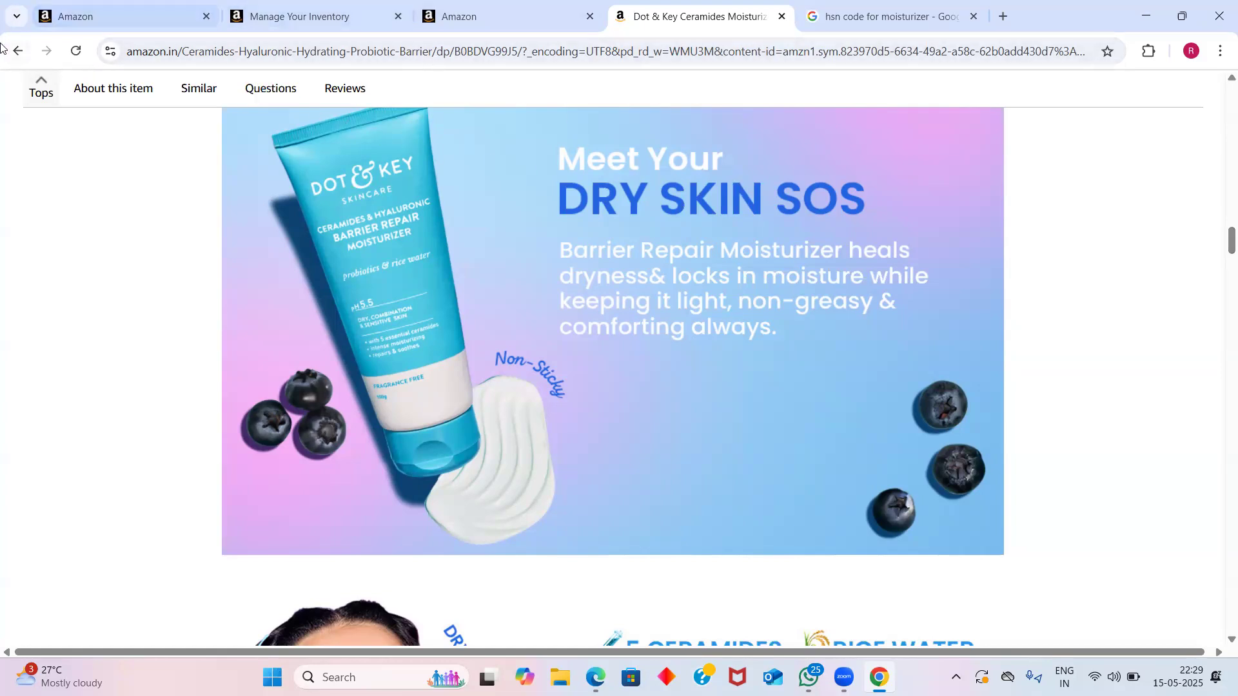
- Go back to the Seller Central drafts page, open the A+ Content Manager from there and start creating new A+ content
{"action": "left_click", "coordinate": [380, 25]}
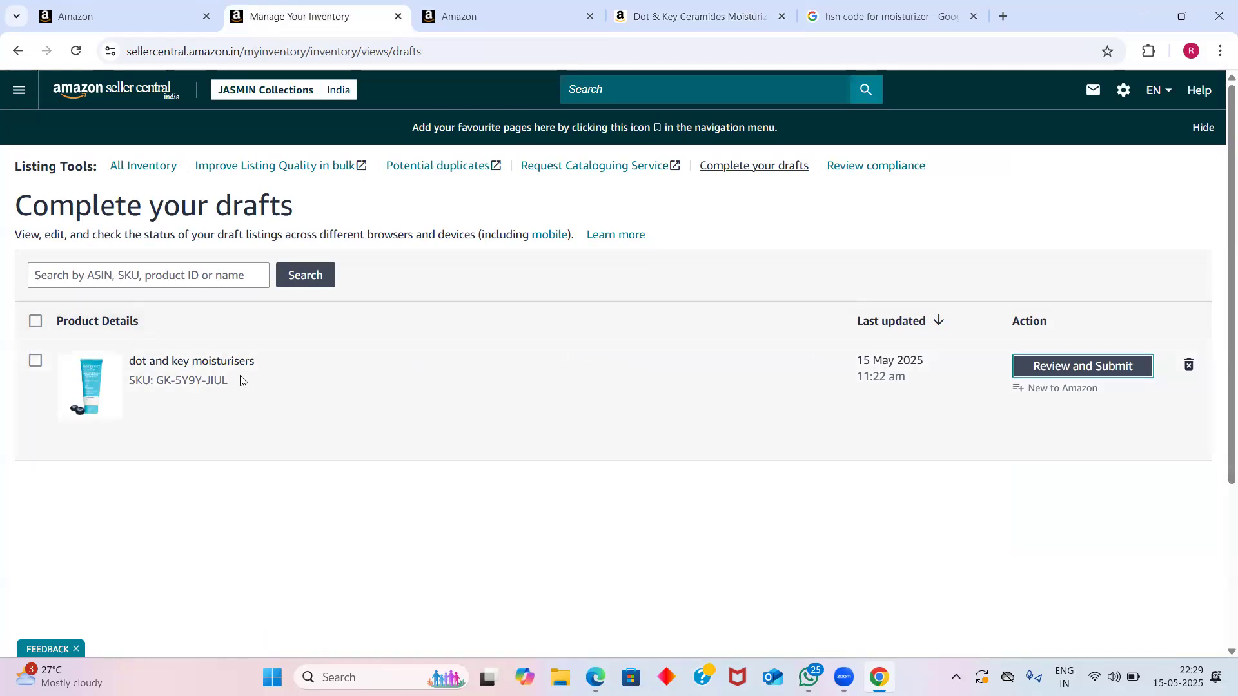
{"action": "left_click", "coordinate": [5, 92]}
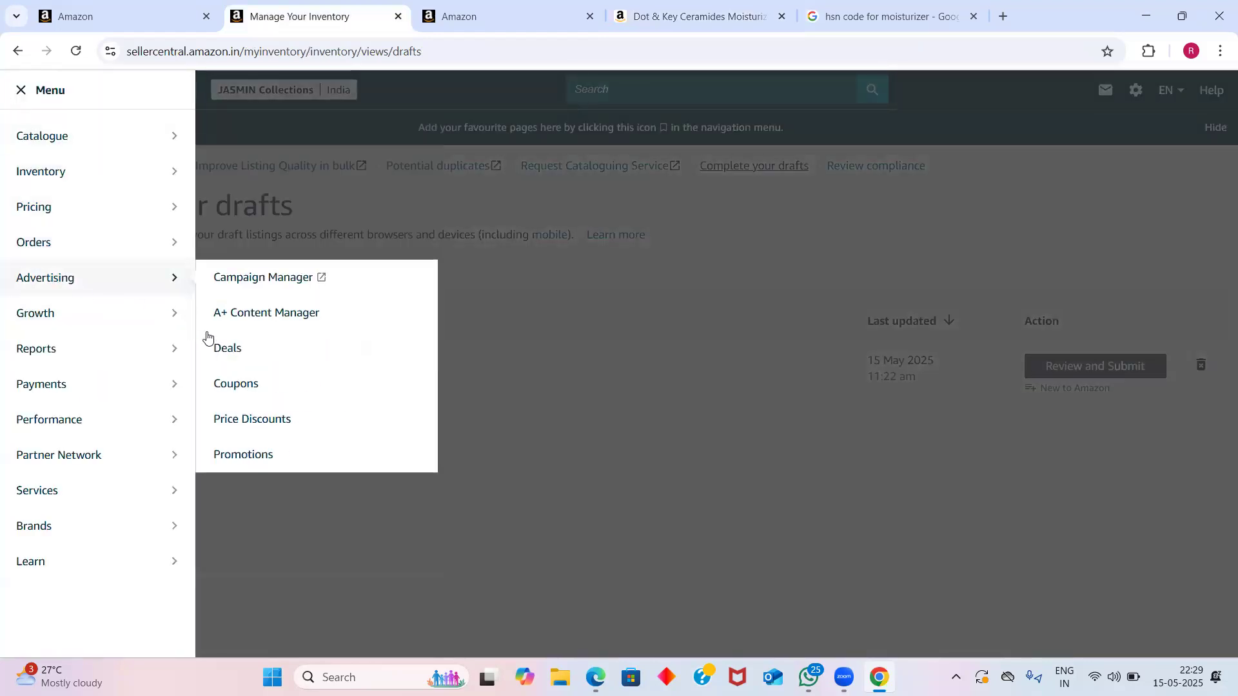
{"action": "mouse_move", "coordinate": [146, 279]}
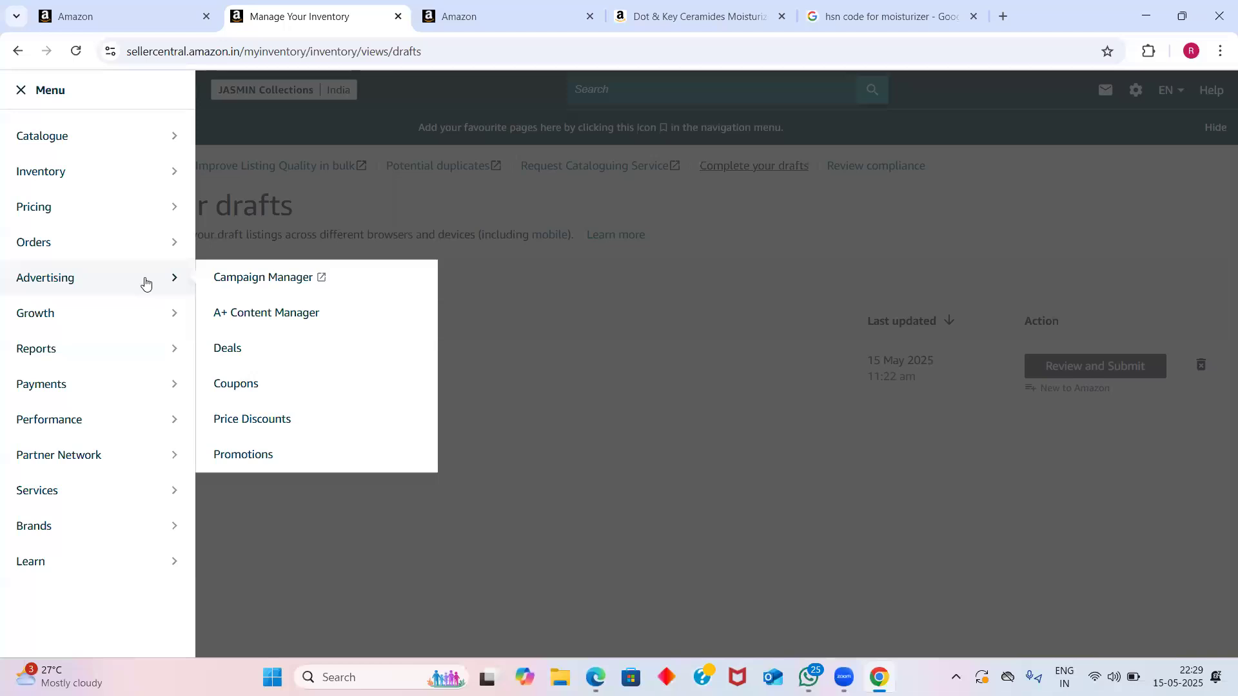
{"action": "left_click", "coordinate": [224, 315]}
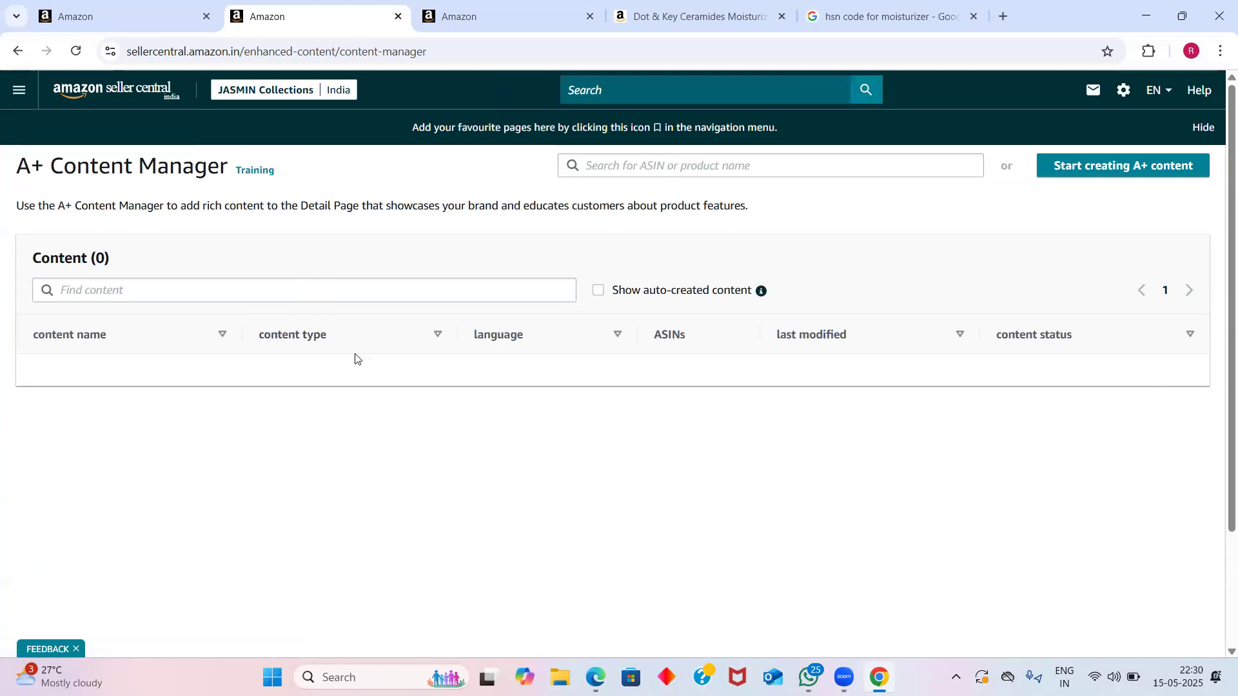
{"action": "left_click", "coordinate": [1139, 166]}
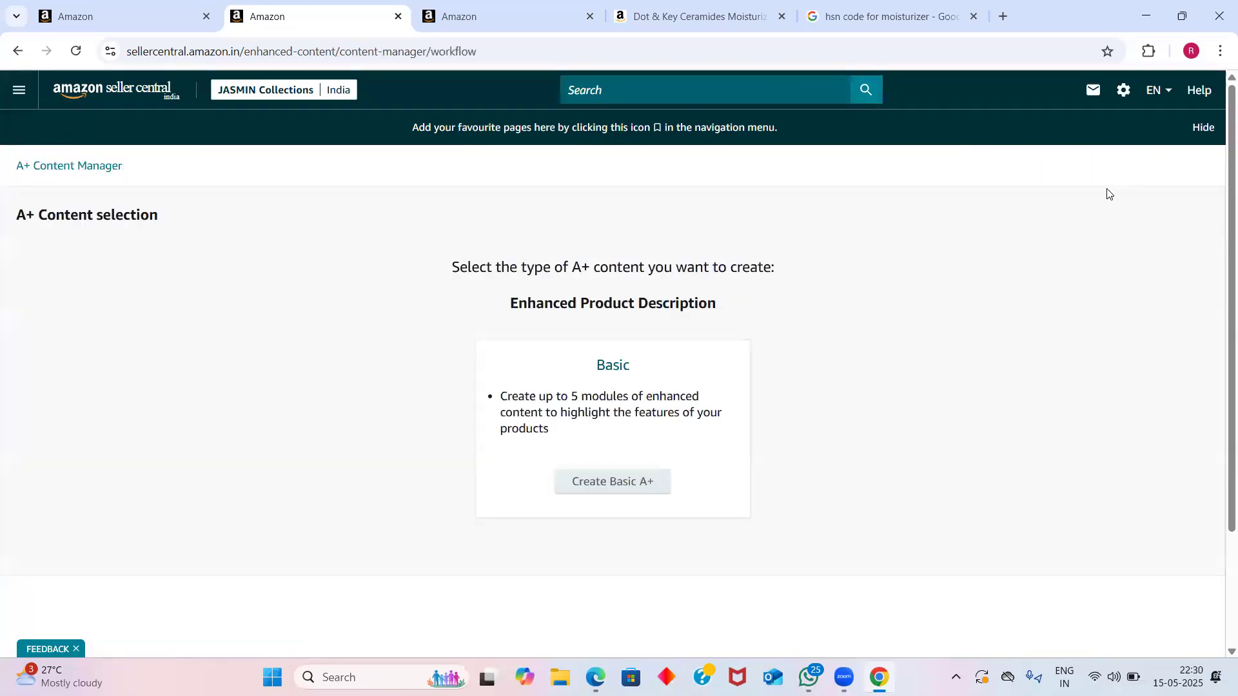